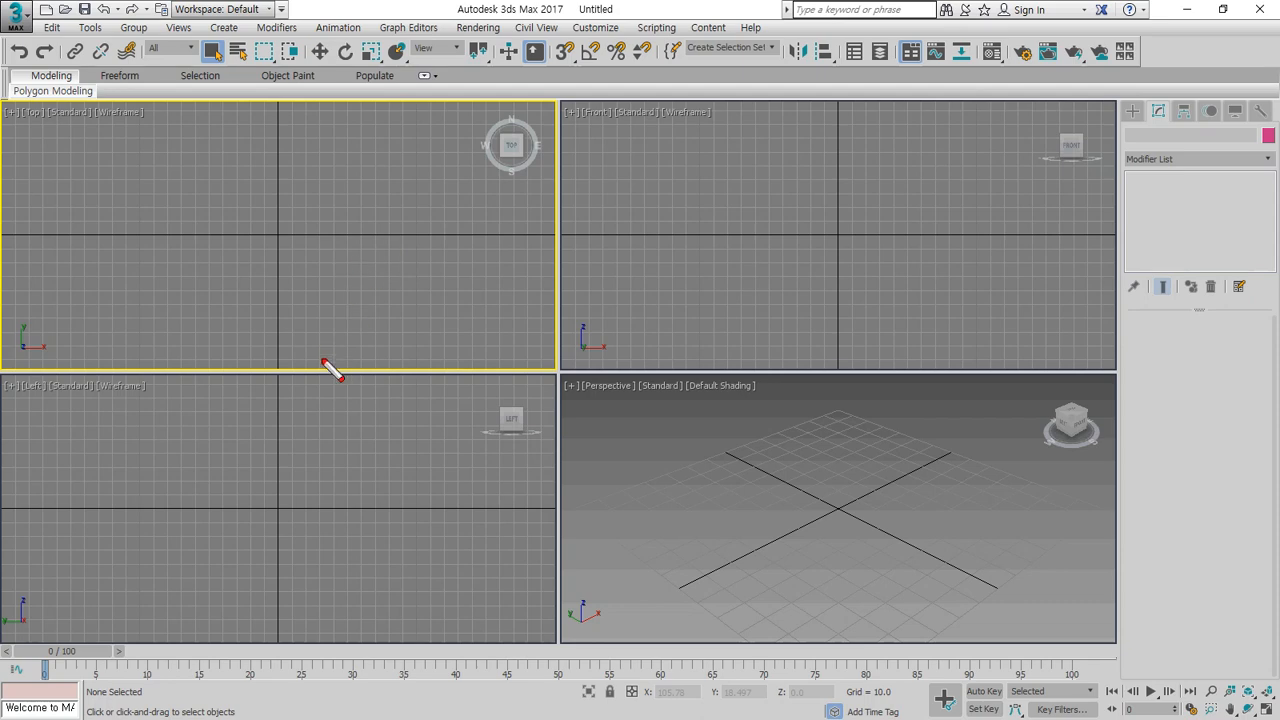
pyautogui.moveTo(262, 333)
pyautogui.mouseDown()
pyautogui.moveTo(253, 280)
pyautogui.moveTo(286, 337)
pyautogui.moveTo(257, 338)
pyautogui.moveTo(313, 247)
pyautogui.moveTo(422, 190)
pyautogui.mouseUp()
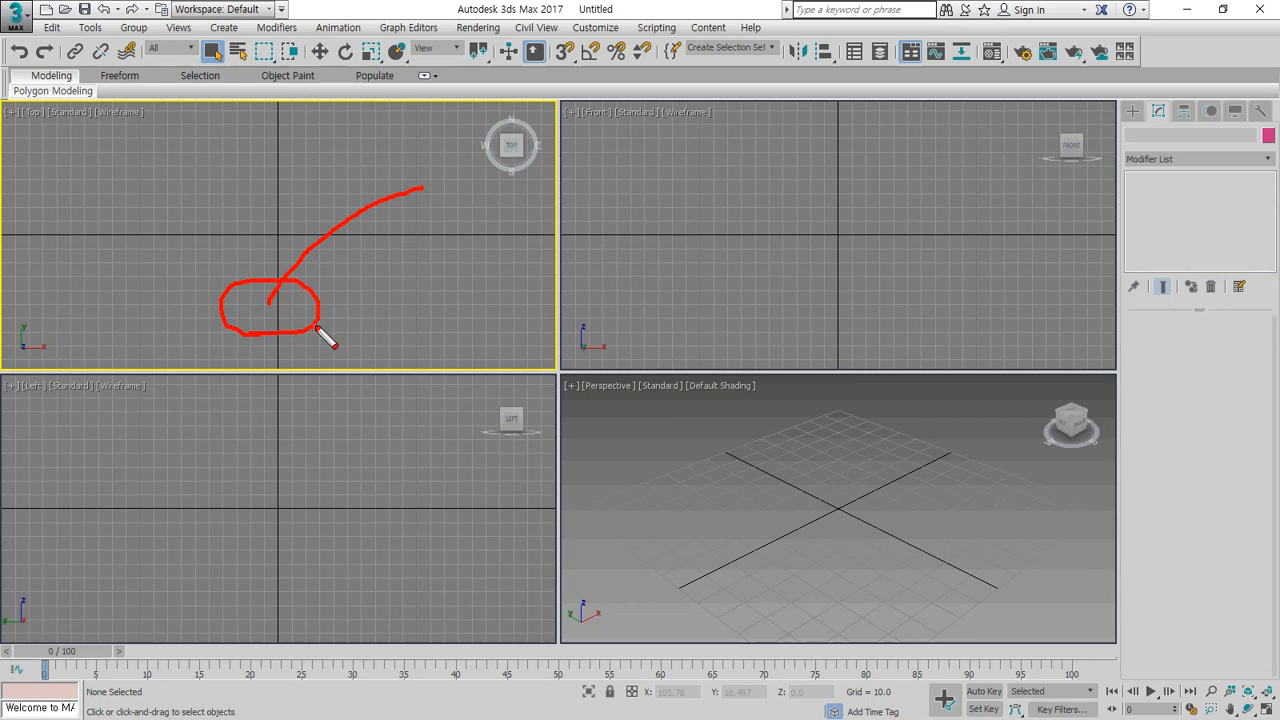
pyautogui.moveTo(318, 321); pyautogui.dragTo(402, 237)
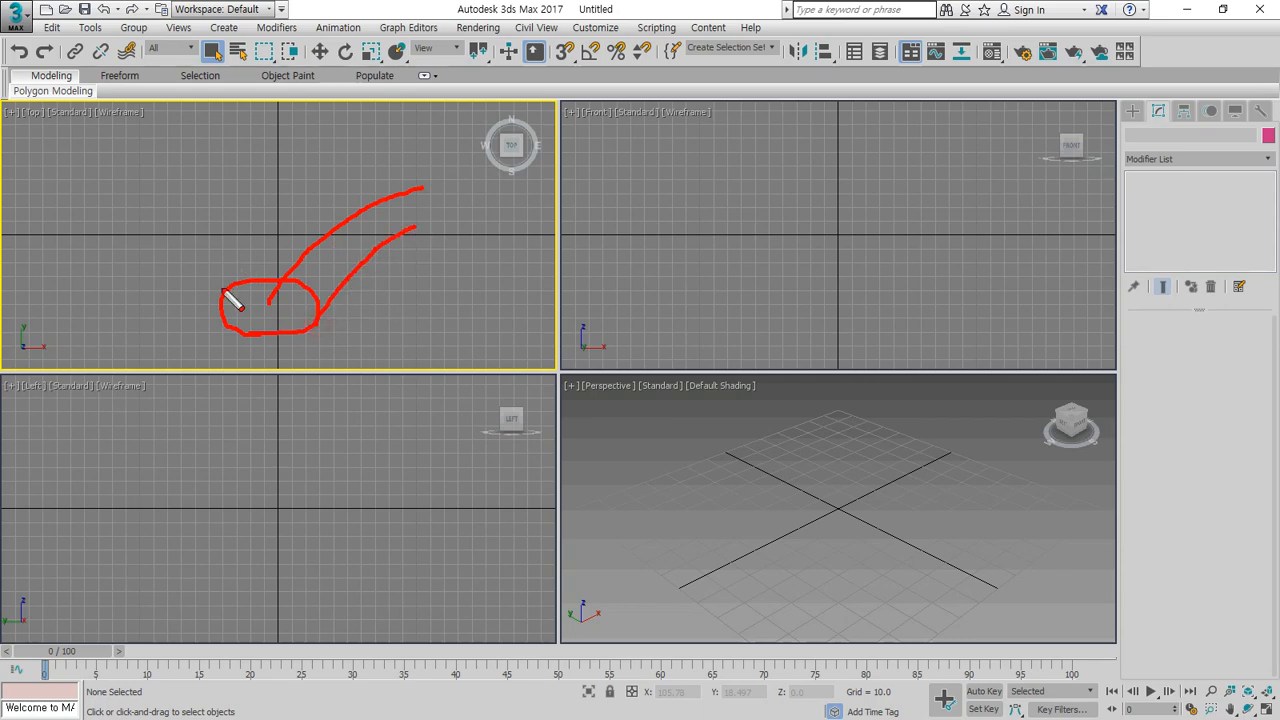
pyautogui.moveTo(224, 288); pyautogui.dragTo(403, 164)
pyautogui.moveTo(406, 224)
pyautogui.mouseDown()
pyautogui.moveTo(417, 178)
pyautogui.moveTo(406, 160)
pyautogui.moveTo(432, 220)
pyautogui.mouseUp()
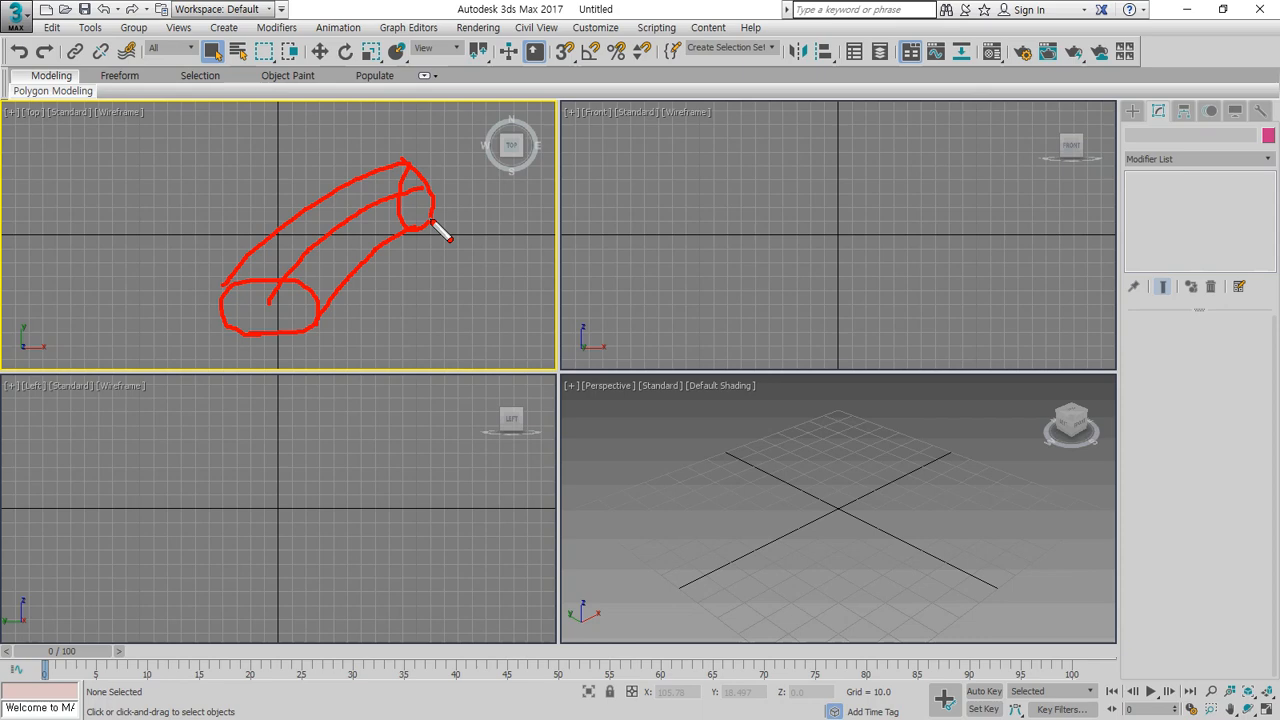
pyautogui.press('Escape')
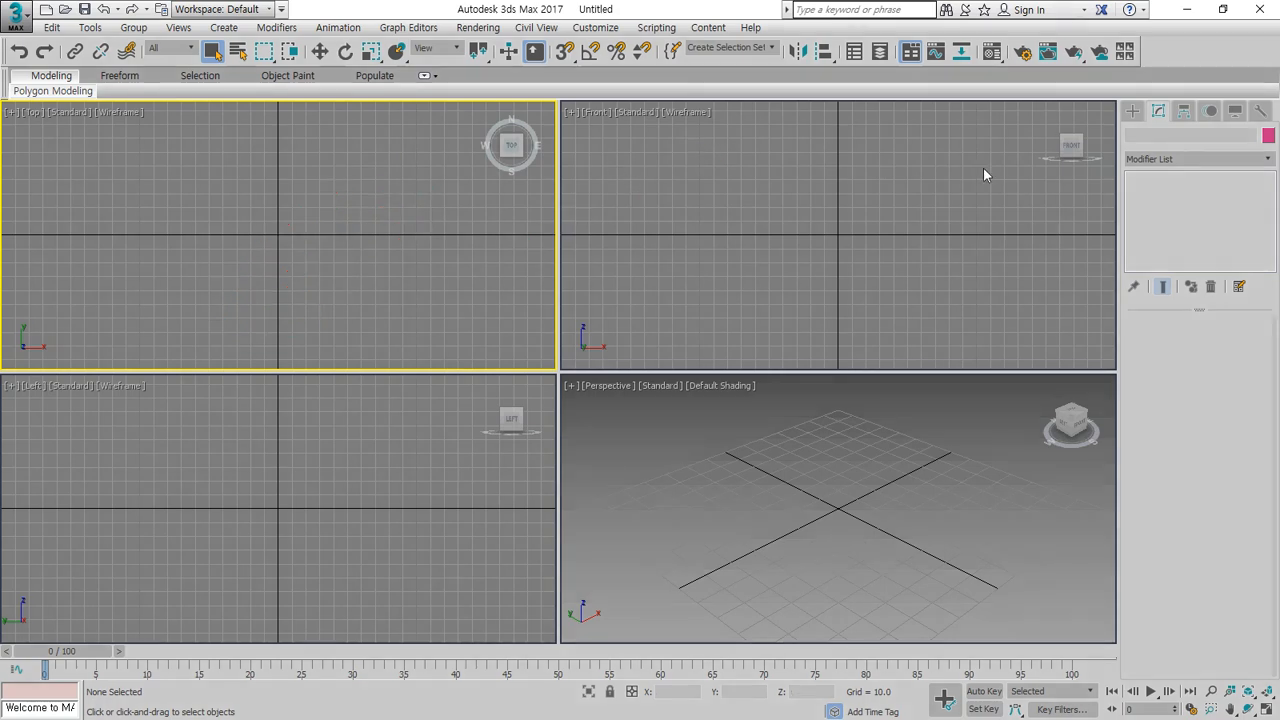
# Draw a circle spline with a radius of about 26 centred on the origin in the Top view.
pyautogui.click(1130, 111)
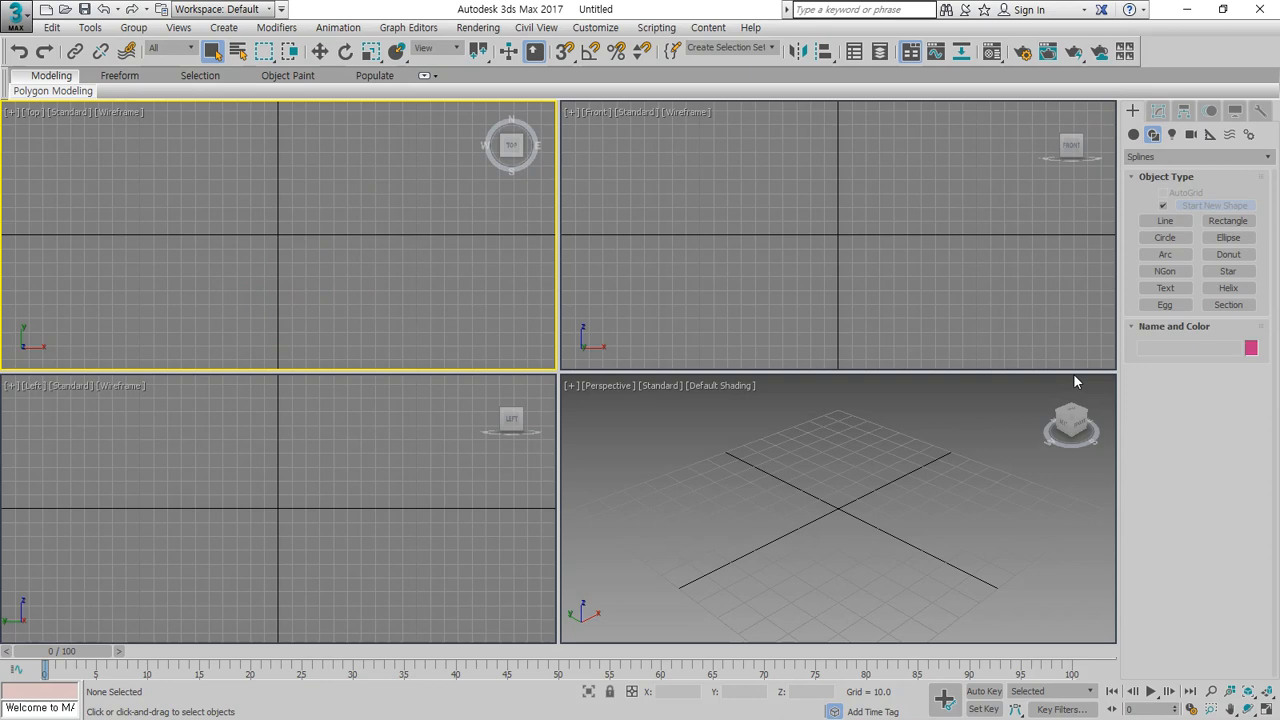
pyautogui.click(1165, 237)
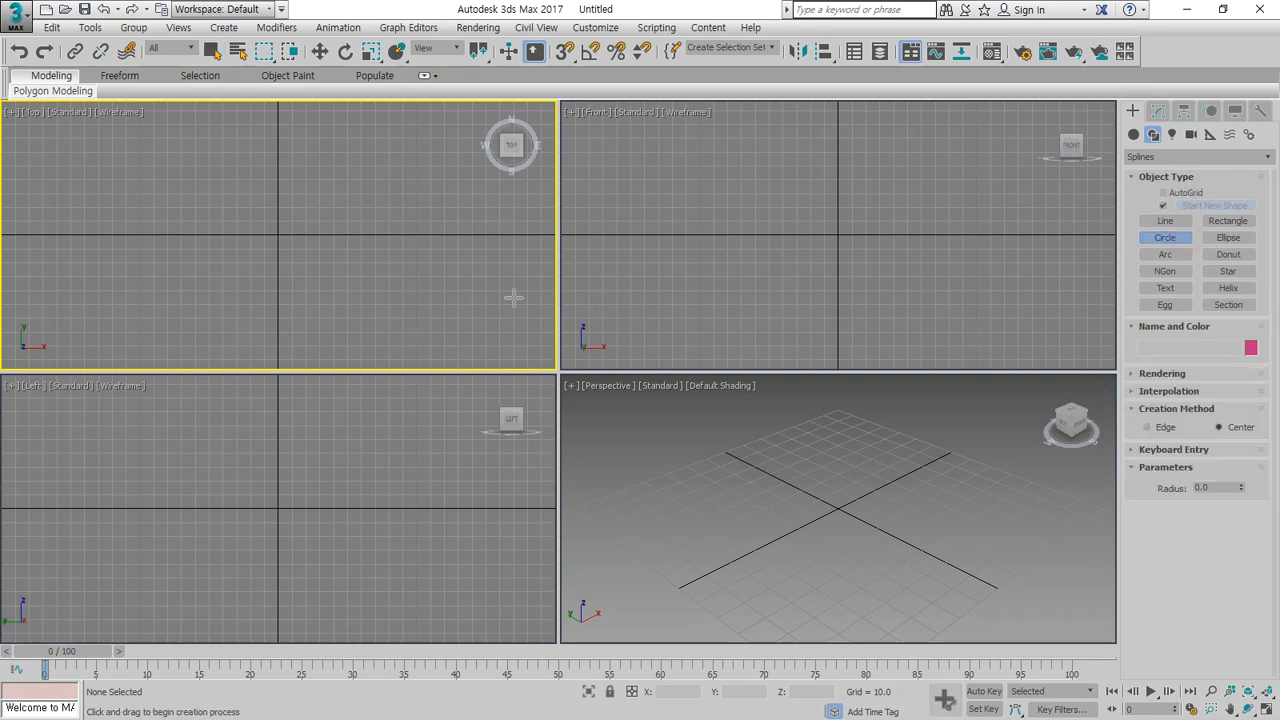
pyautogui.moveTo(278, 234); pyautogui.dragTo(300, 262)
# Draw a straight vertical line spline in the Front view from the circle's centre upward.
pyautogui.click(1165, 220)
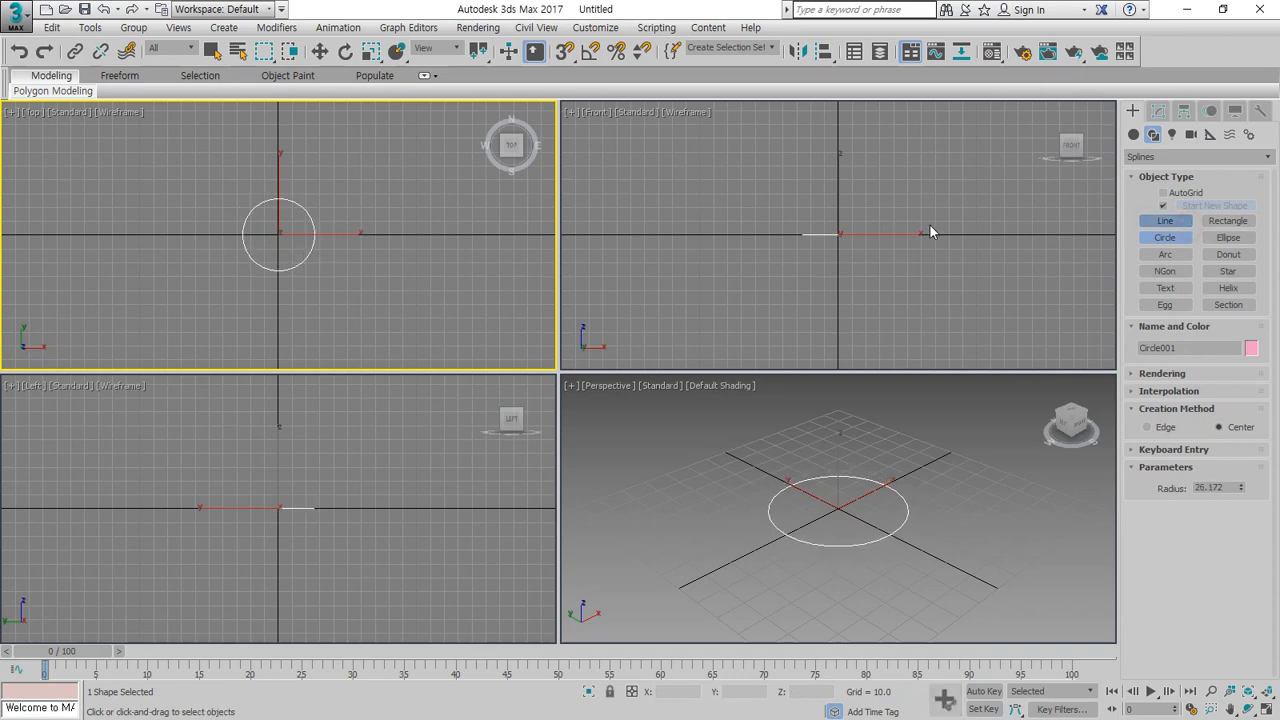
pyautogui.moveTo(929, 229); pyautogui.dragTo(914, 289, button='middle')
pyautogui.click(825, 299)
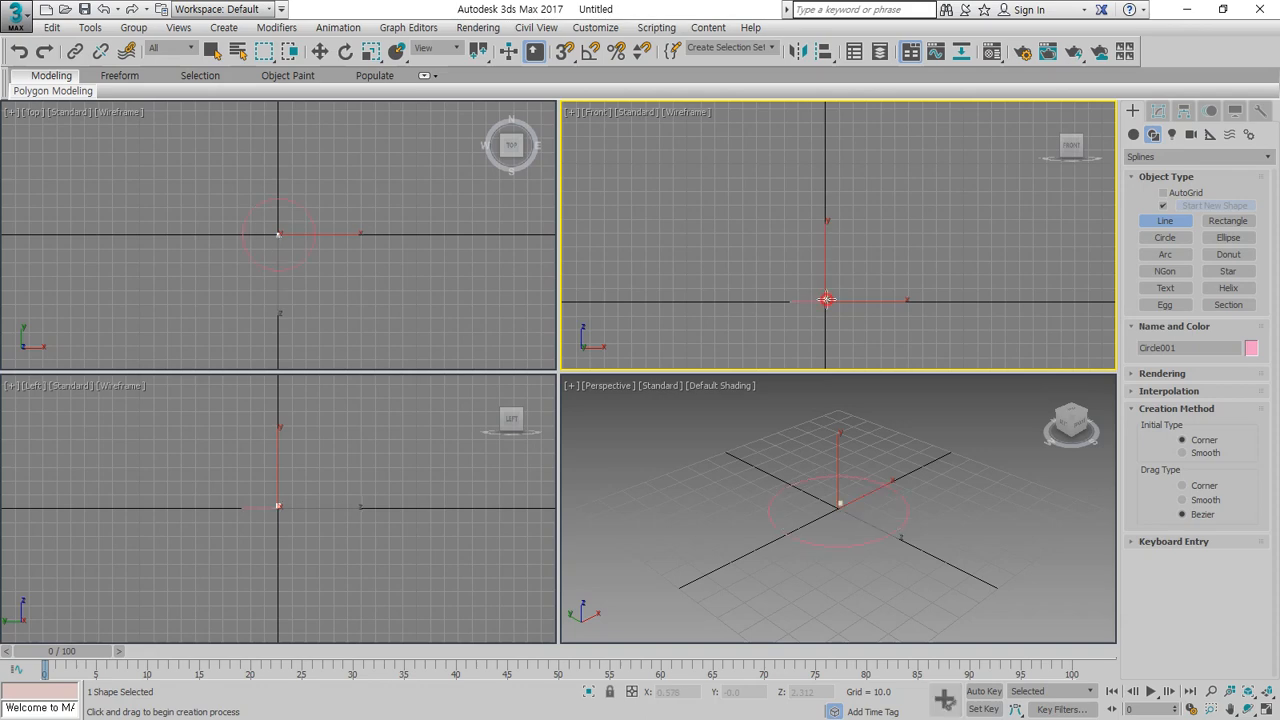
pyautogui.click(826, 118)
pyautogui.rightClick(890, 180)
pyautogui.rightClick(971, 449)
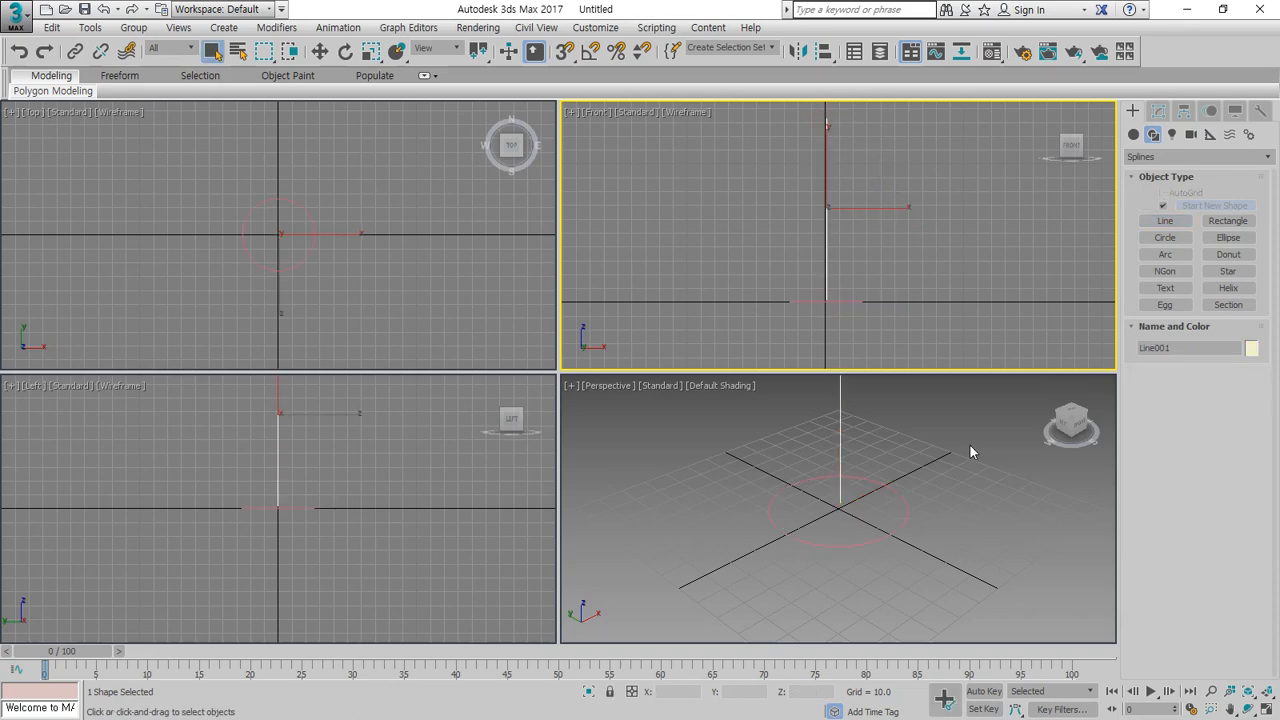
# Examine the circle and the line in the Perspective view by selecting both together and each one separately.
pyautogui.moveTo(971, 449); pyautogui.dragTo(970, 543, button='middle')
pyautogui.moveTo(990, 604); pyautogui.dragTo(695, 510)
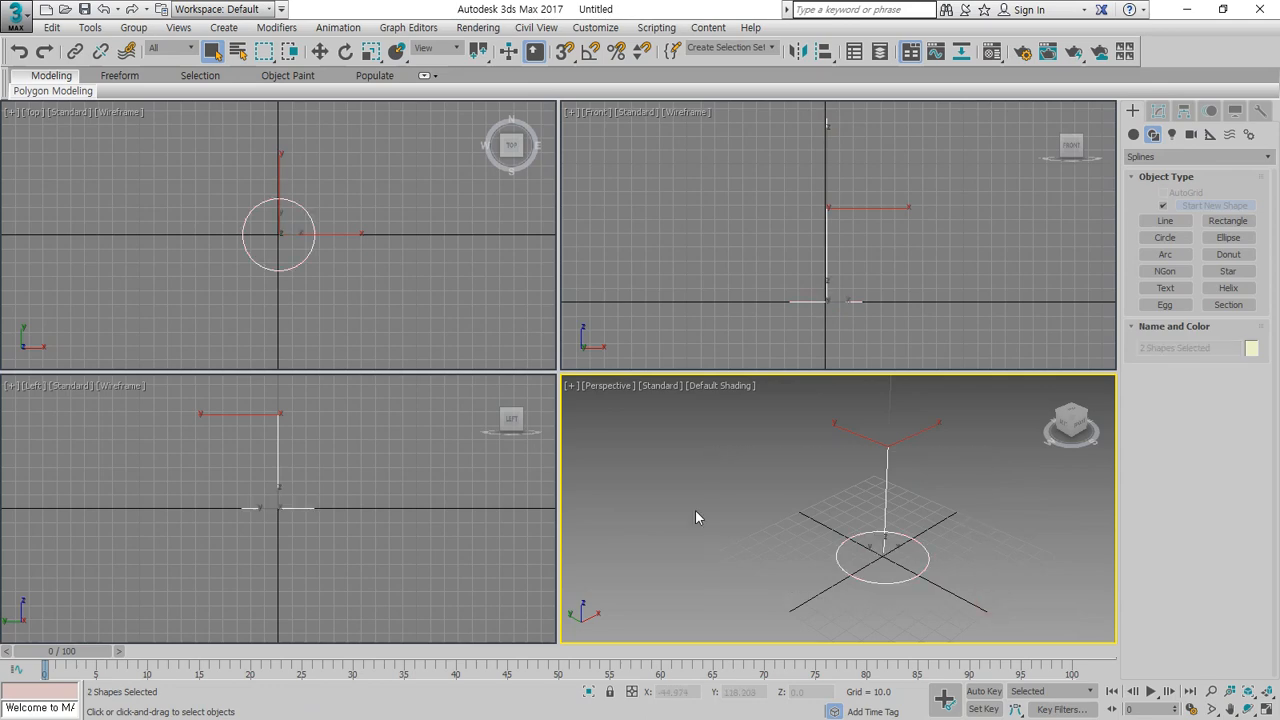
pyautogui.click(952, 577)
pyautogui.click(922, 575)
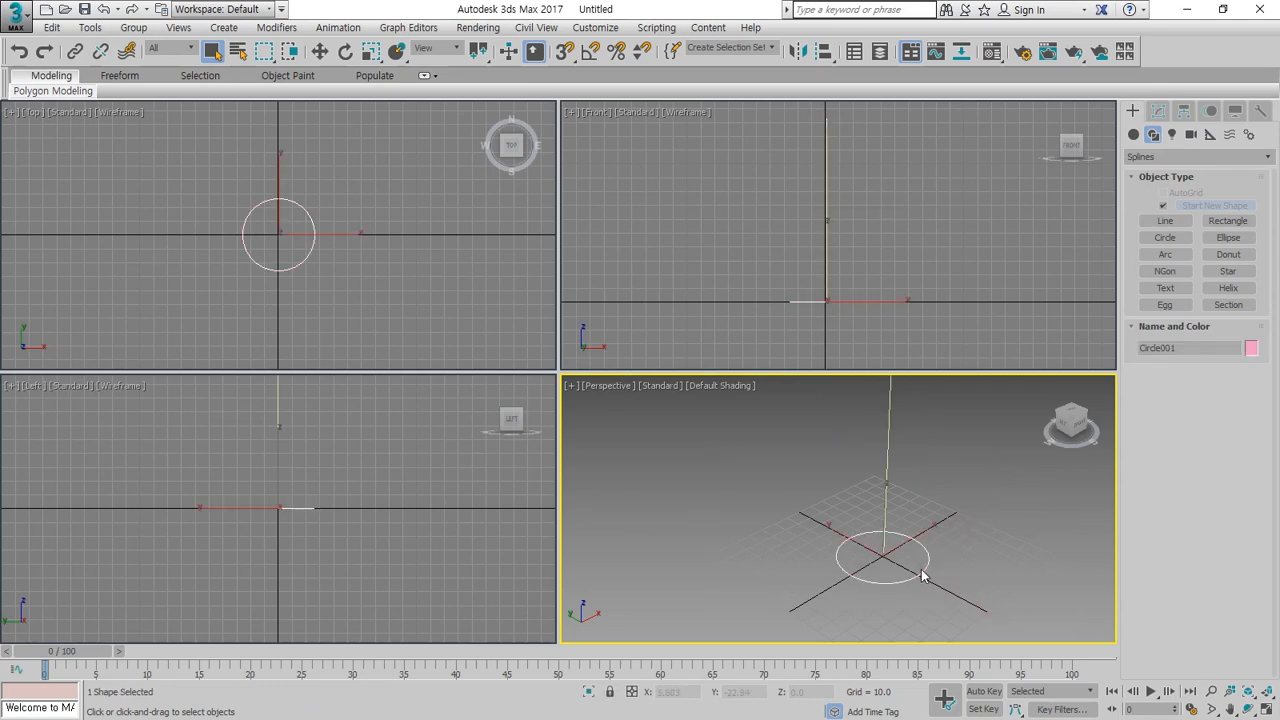
pyautogui.click(930, 467)
pyautogui.click(887, 490)
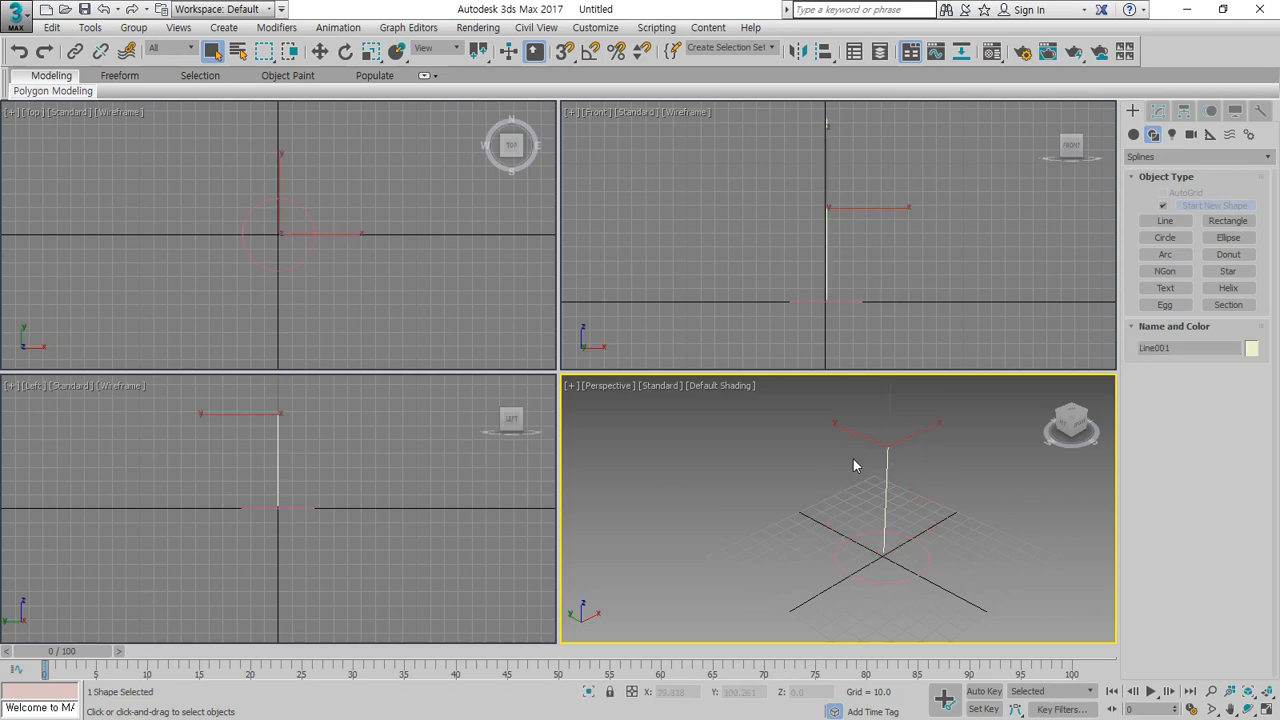
pyautogui.click(963, 482)
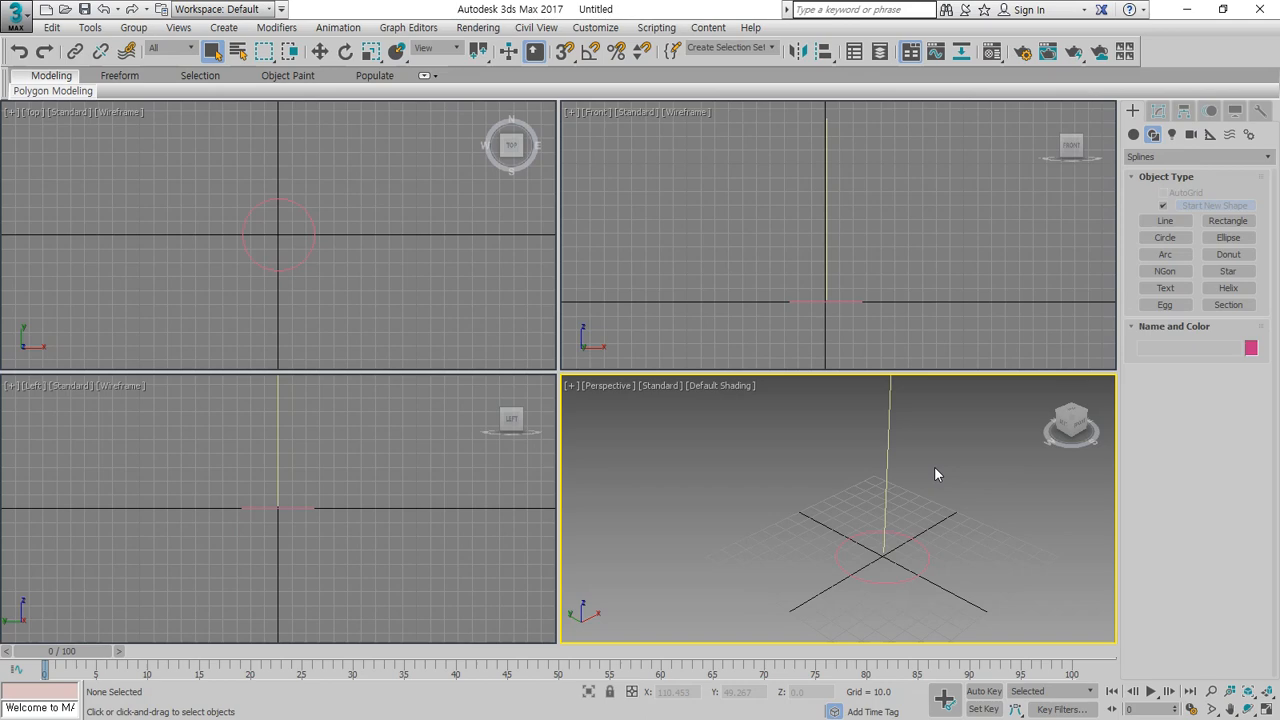
# Start a Loft from the Compound Objects category with the circle selected as the base shape.
pyautogui.click(1132, 134)
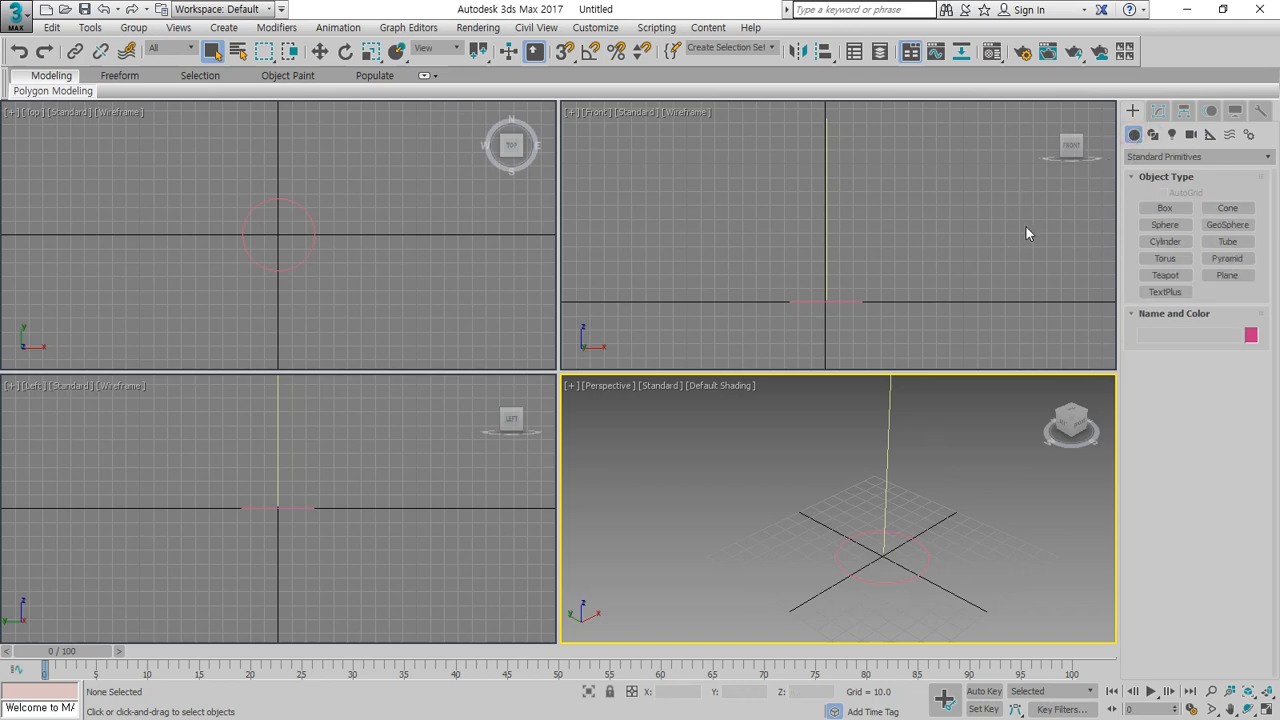
pyautogui.click(1170, 157)
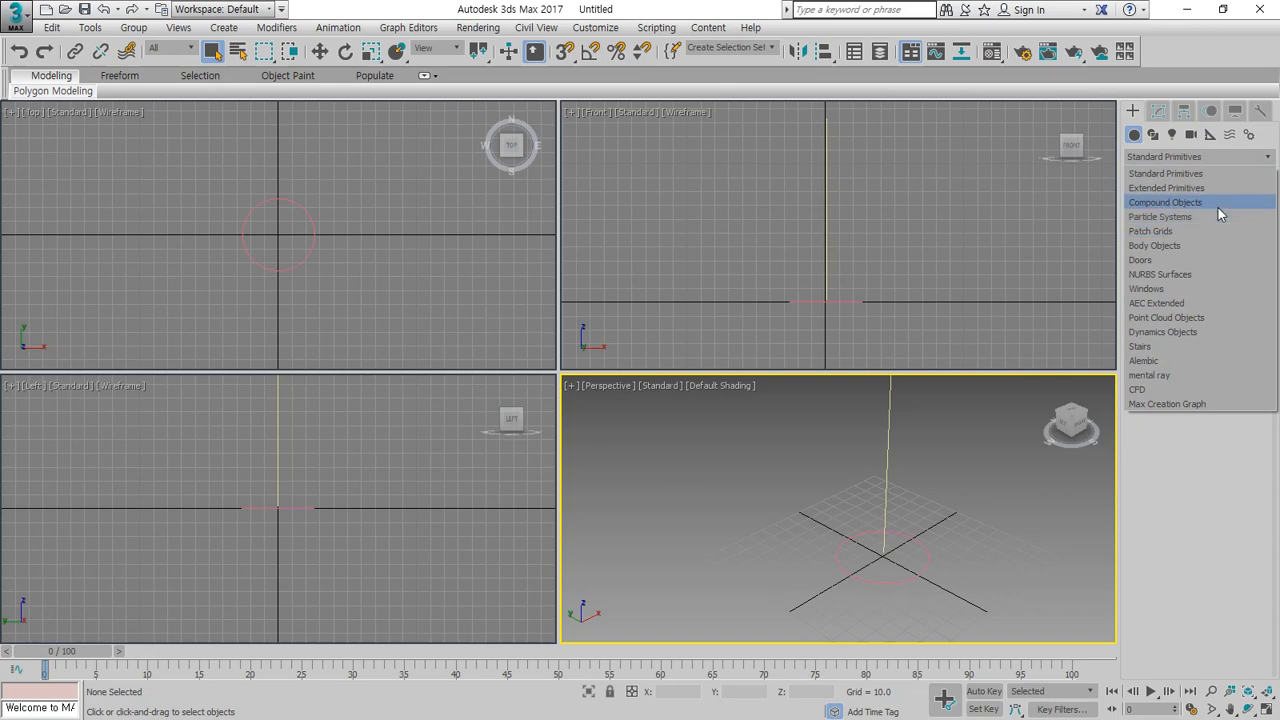
pyautogui.click(1218, 205)
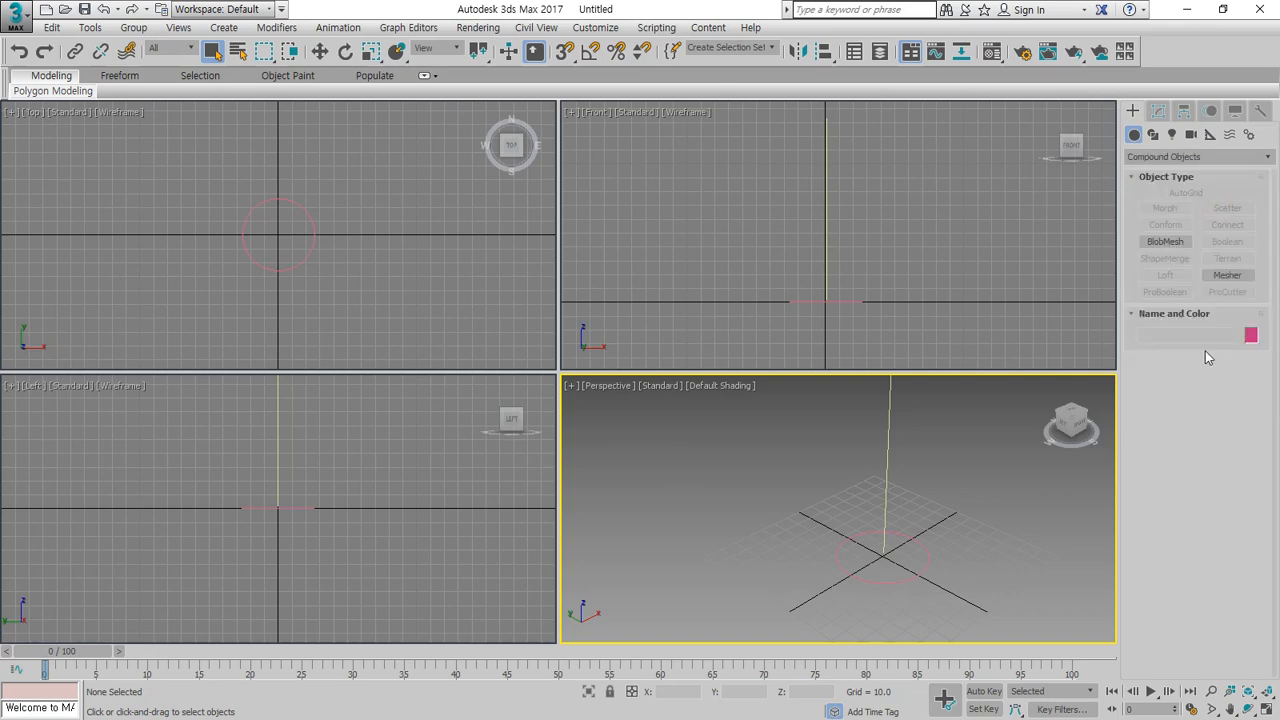
pyautogui.click(925, 550)
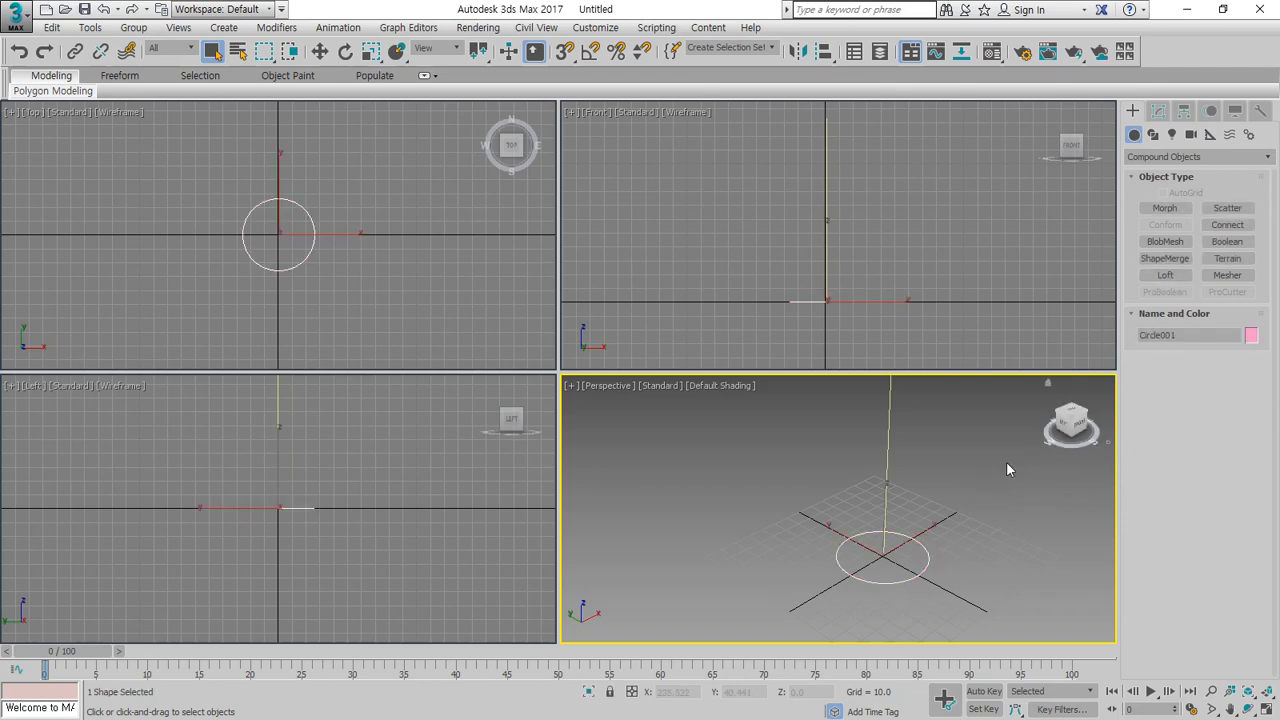
pyautogui.click(965, 532)
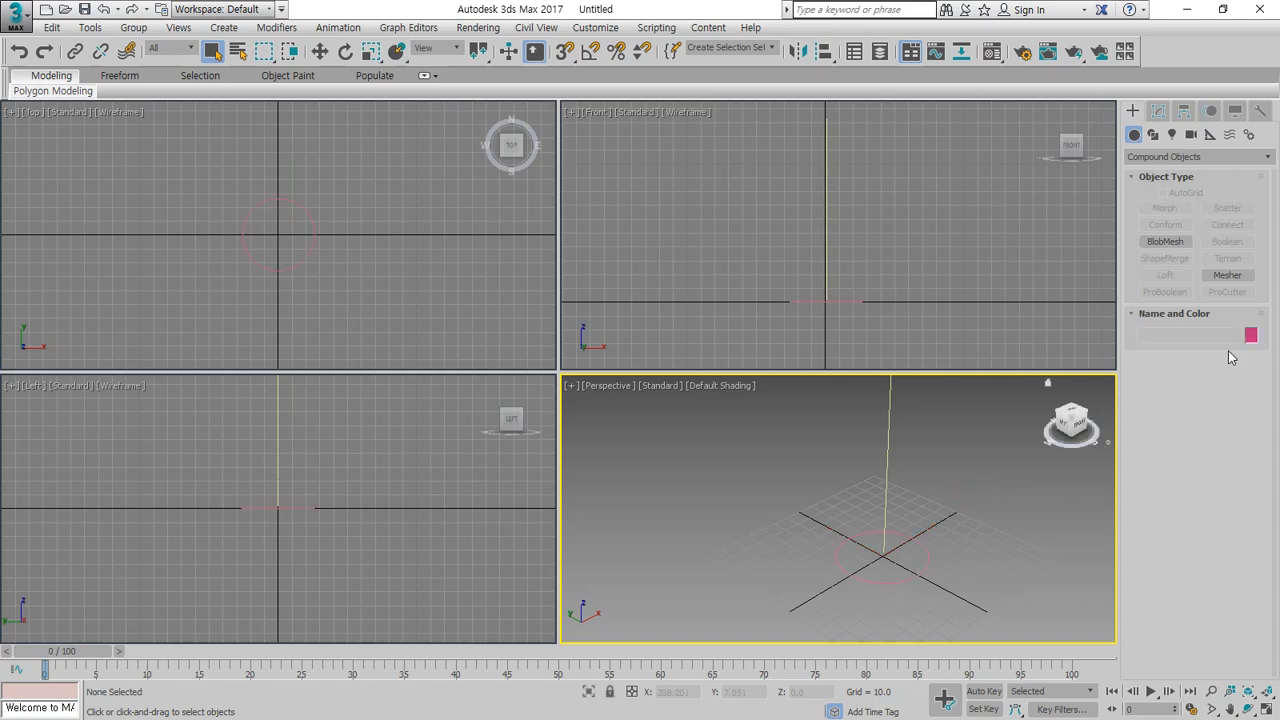
pyautogui.click(873, 581)
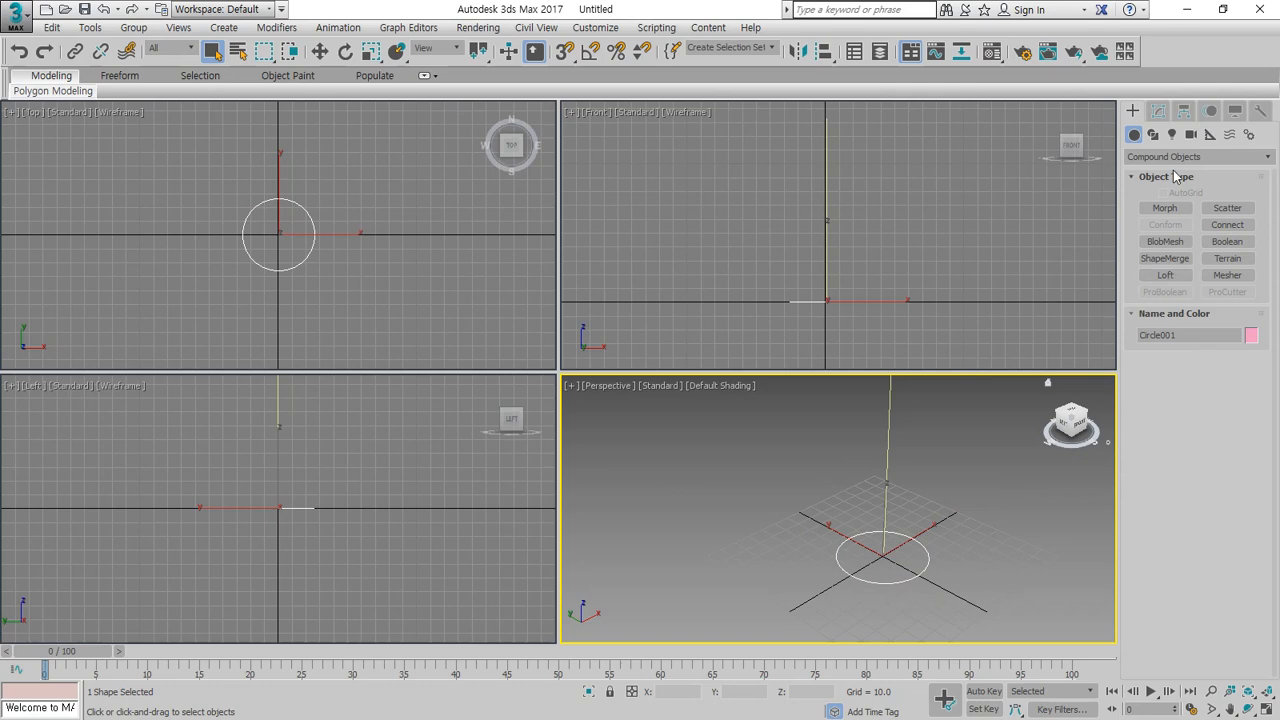
pyautogui.click(1163, 276)
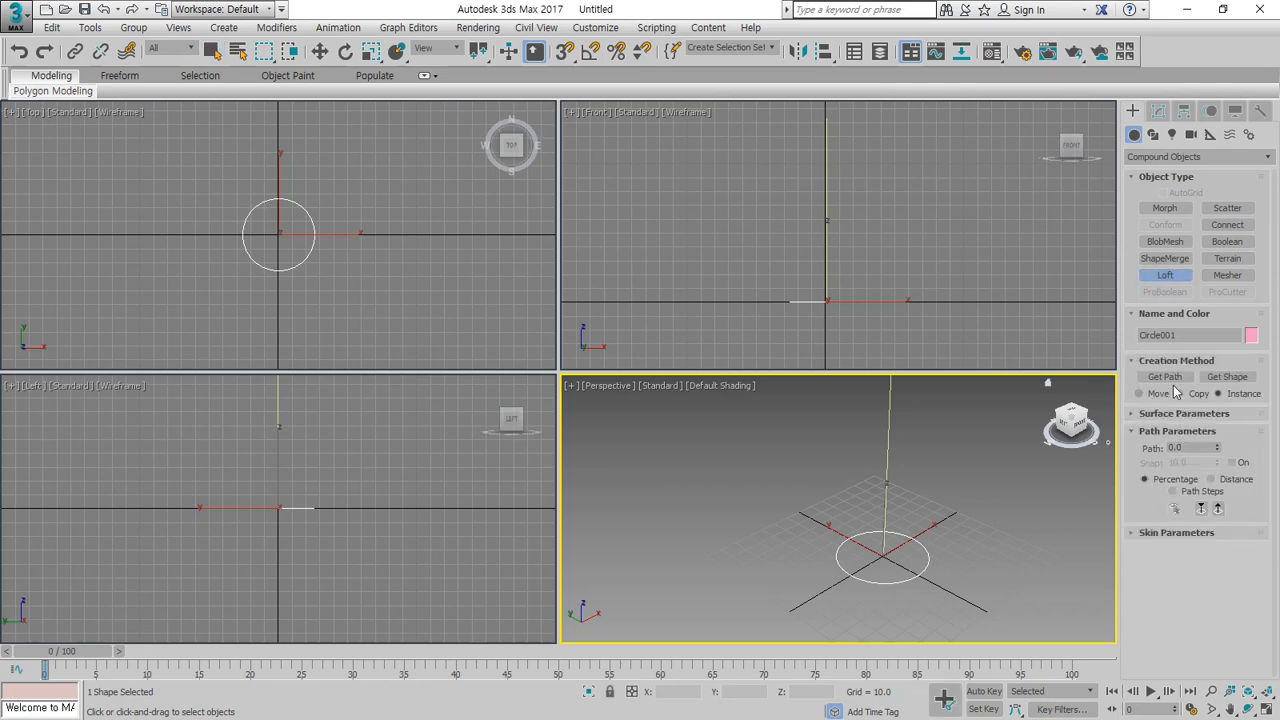
# Expand the loft's Surface Parameters and review its smoothing, mapping, material and output options.
pyautogui.click(1167, 413)
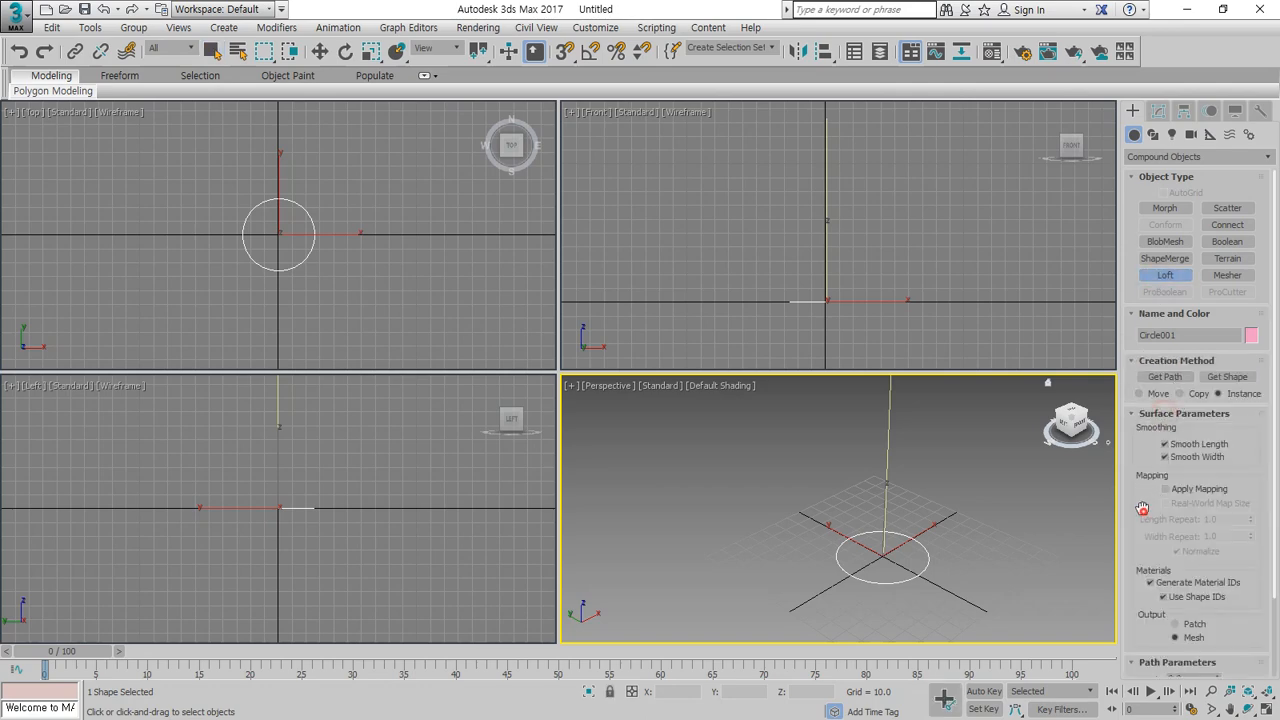
pyautogui.moveTo(1142, 500); pyautogui.dragTo(1136, 405)
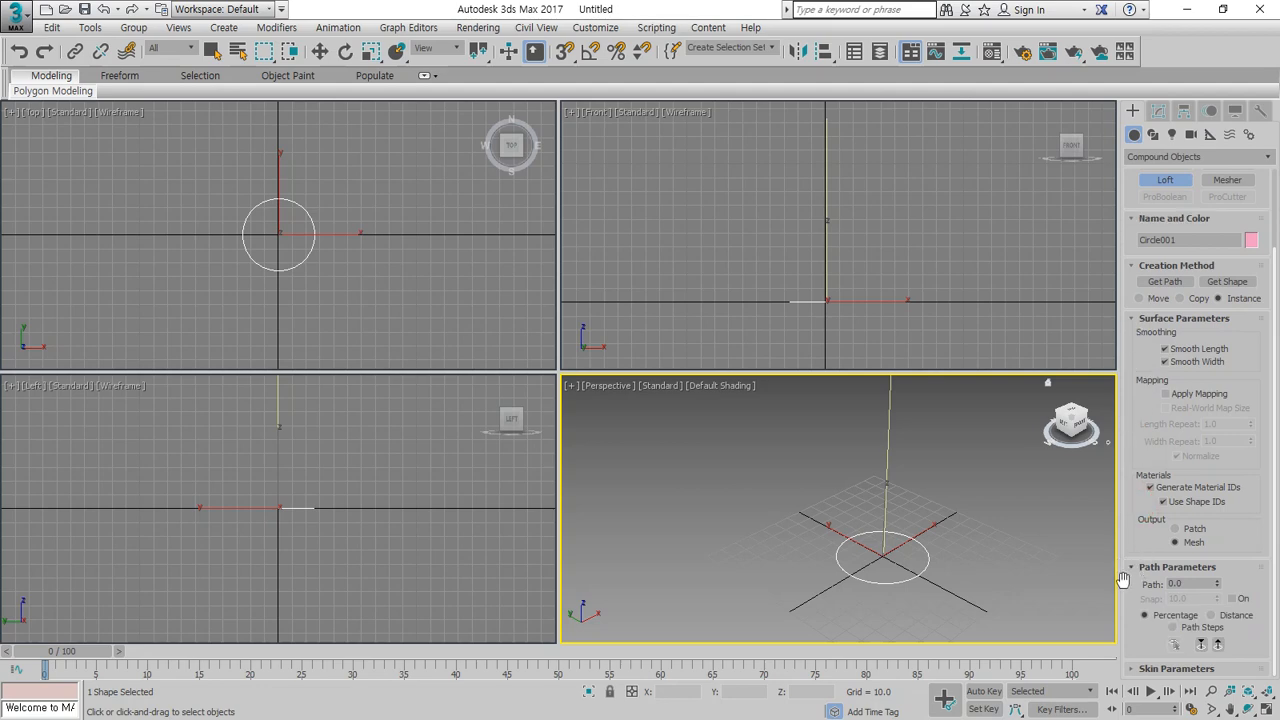
pyautogui.moveTo(1136, 556); pyautogui.dragTo(1143, 650)
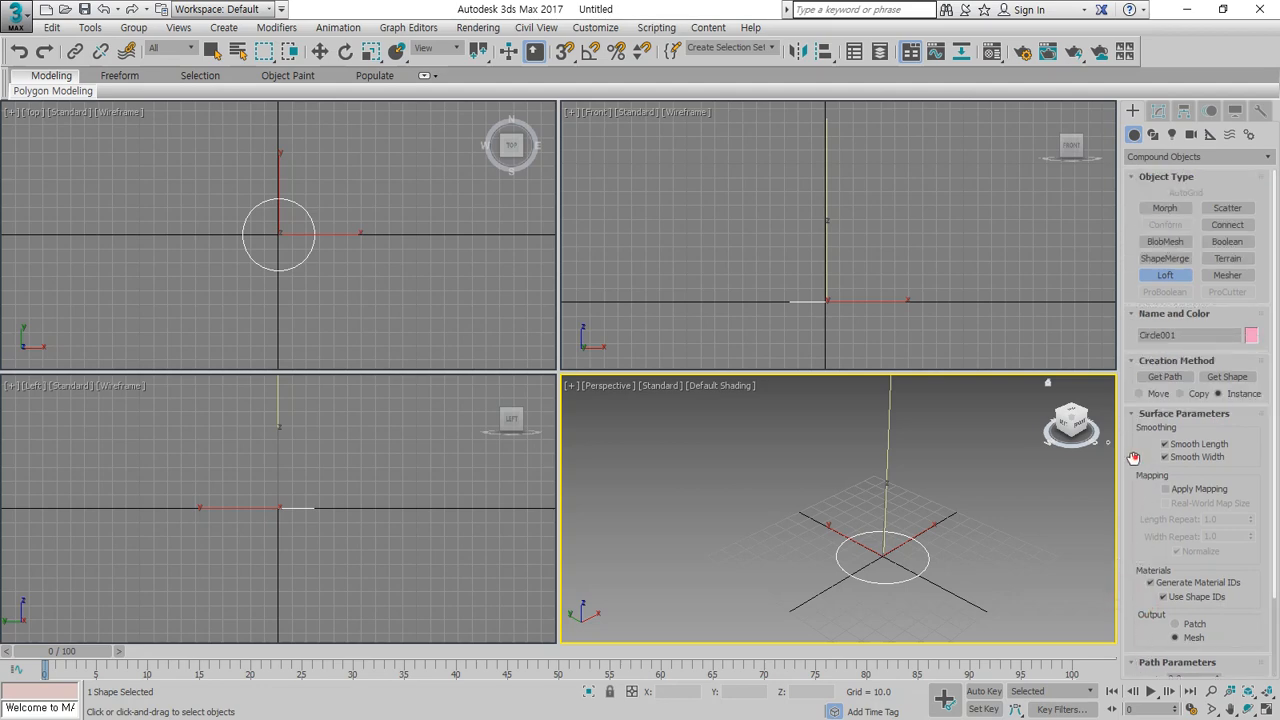
pyautogui.moveTo(1222, 414)
pyautogui.mouseDown()
pyautogui.moveTo(1178, 422)
pyautogui.moveTo(1138, 356)
pyautogui.moveTo(1265, 352)
pyautogui.moveTo(1185, 420)
pyautogui.mouseUp()
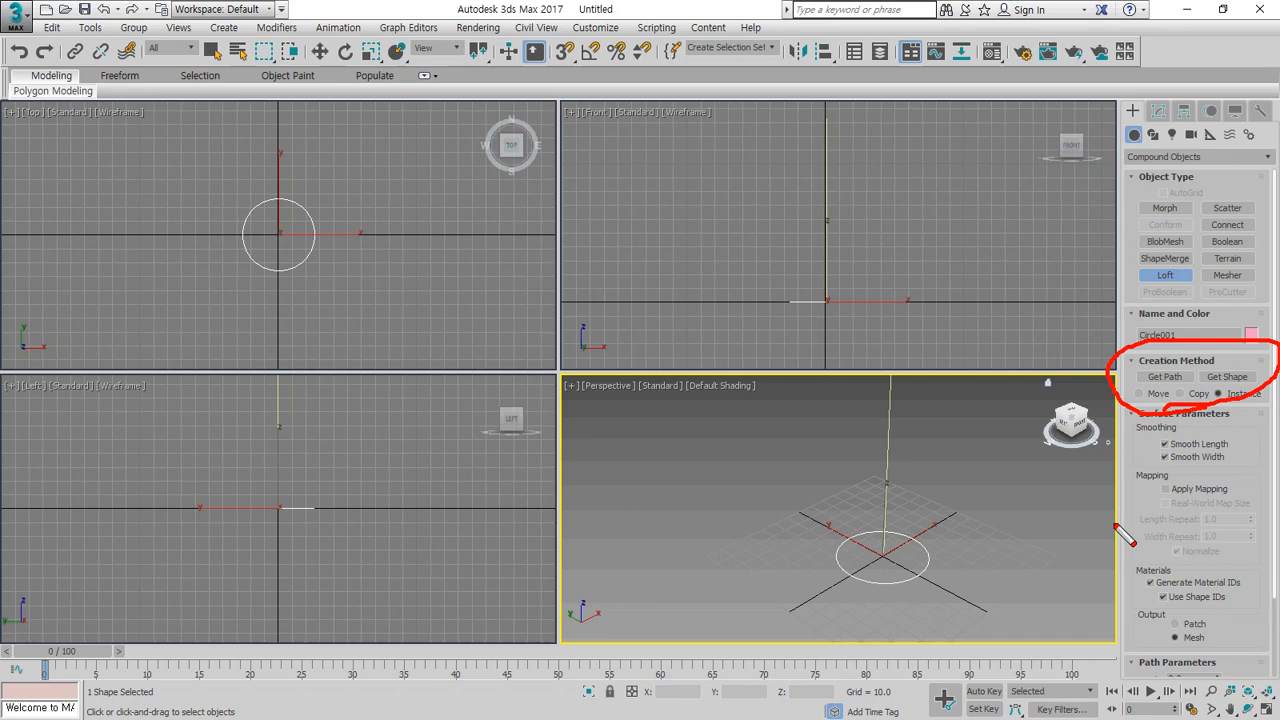
pyautogui.moveTo(1190, 406)
pyautogui.mouseDown()
pyautogui.moveTo(1160, 345)
pyautogui.moveTo(1180, 400)
pyautogui.moveTo(1262, 352)
pyautogui.moveTo(1249, 402)
pyautogui.mouseUp()
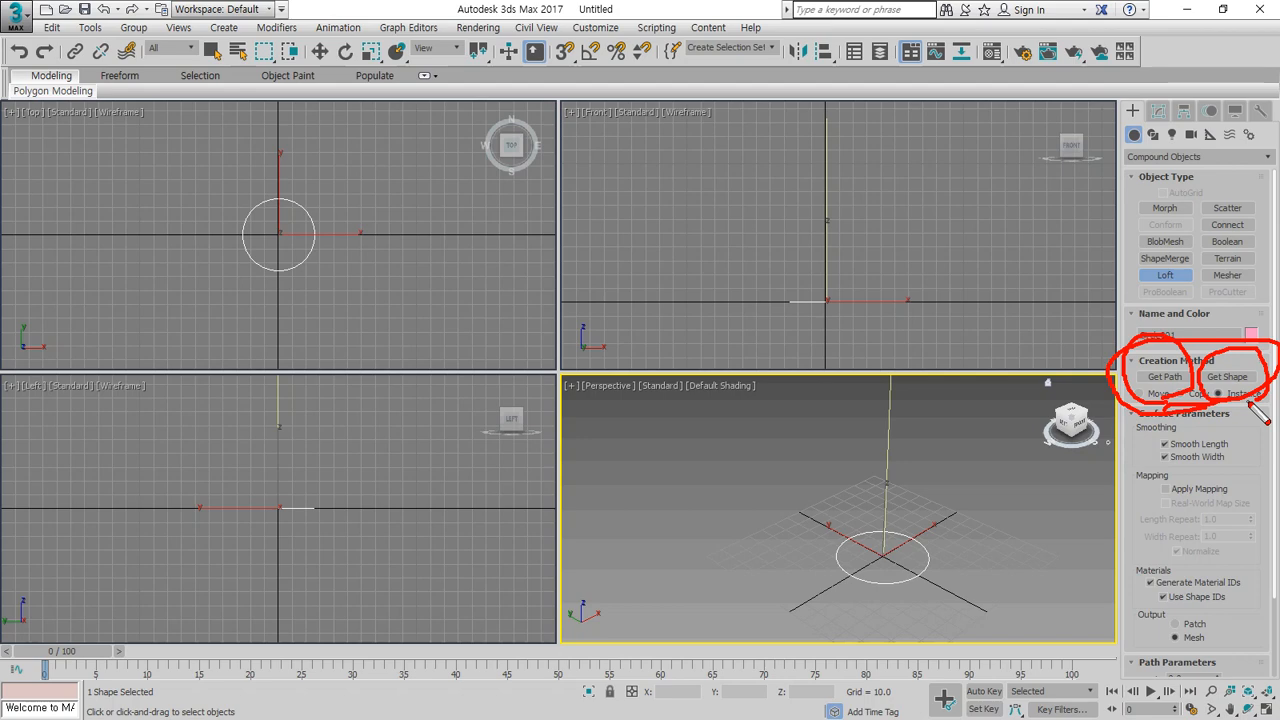
pyautogui.press('e')
pyautogui.moveTo(882, 332)
pyautogui.mouseDown()
pyautogui.moveTo(885, 294)
pyautogui.moveTo(893, 334)
pyautogui.mouseUp()
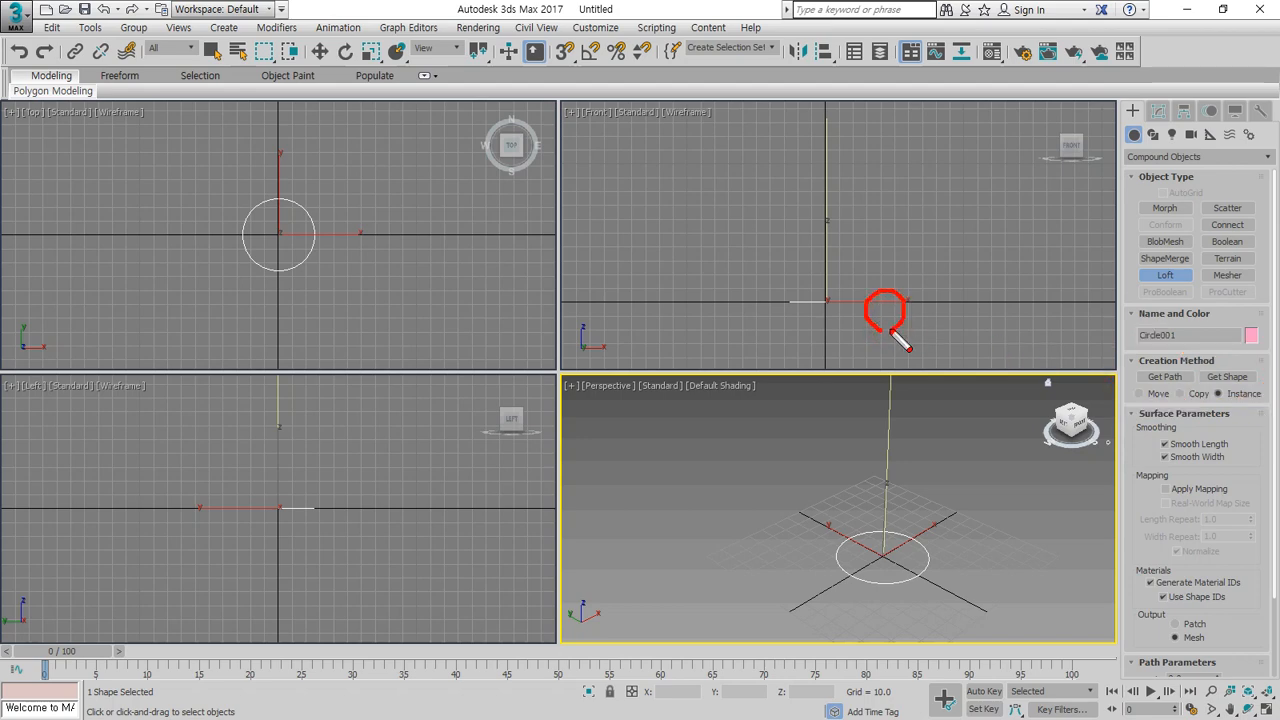
pyautogui.moveTo(878, 585)
pyautogui.mouseDown()
pyautogui.moveTo(866, 582)
pyautogui.moveTo(947, 541)
pyautogui.moveTo(855, 597)
pyautogui.mouseUp()
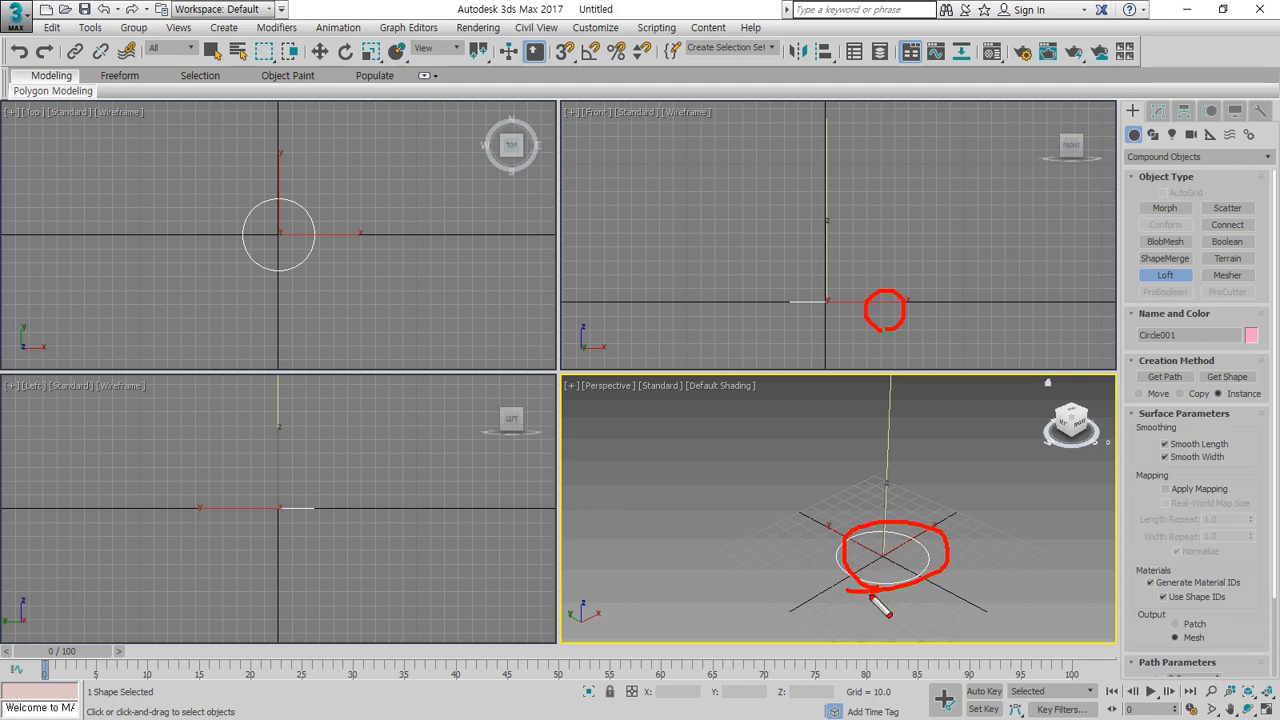
pyautogui.moveTo(872, 590)
pyautogui.mouseDown()
pyautogui.moveTo(858, 563)
pyautogui.moveTo(846, 588)
pyautogui.moveTo(866, 562)
pyautogui.mouseUp()
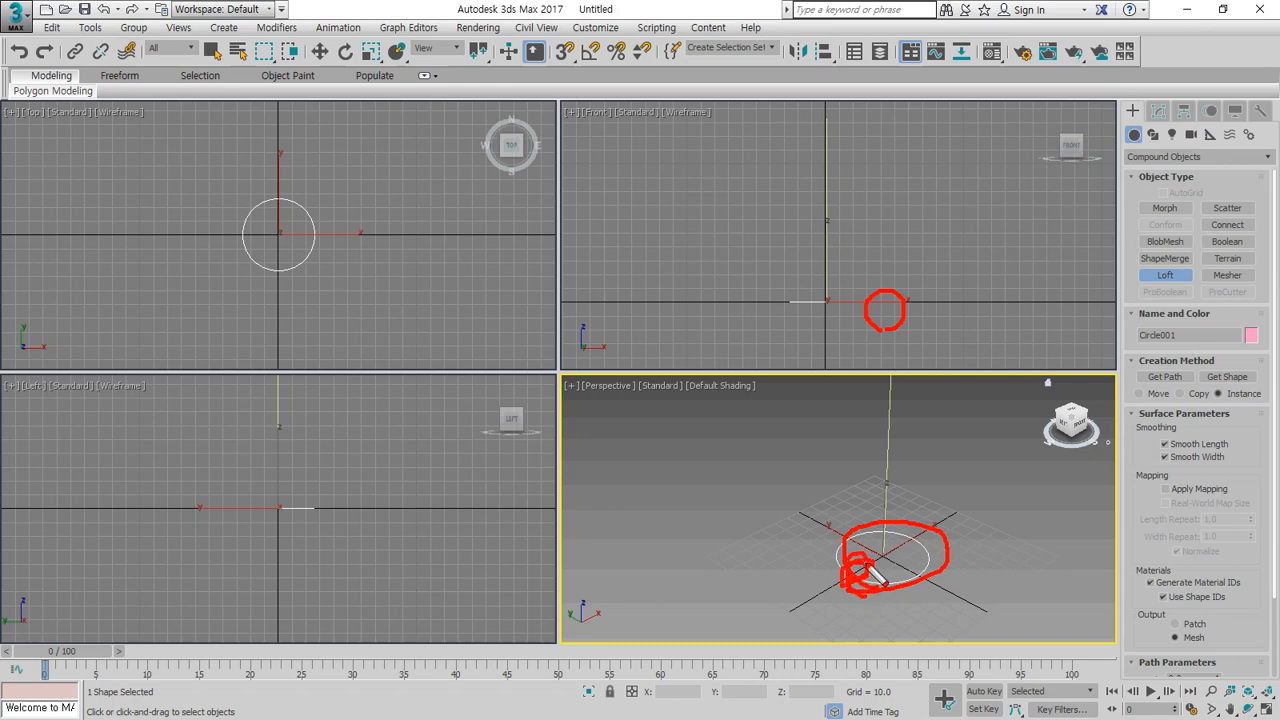
pyautogui.moveTo(901, 455)
pyautogui.mouseDown()
pyautogui.moveTo(878, 442)
pyautogui.moveTo(958, 439)
pyautogui.mouseUp()
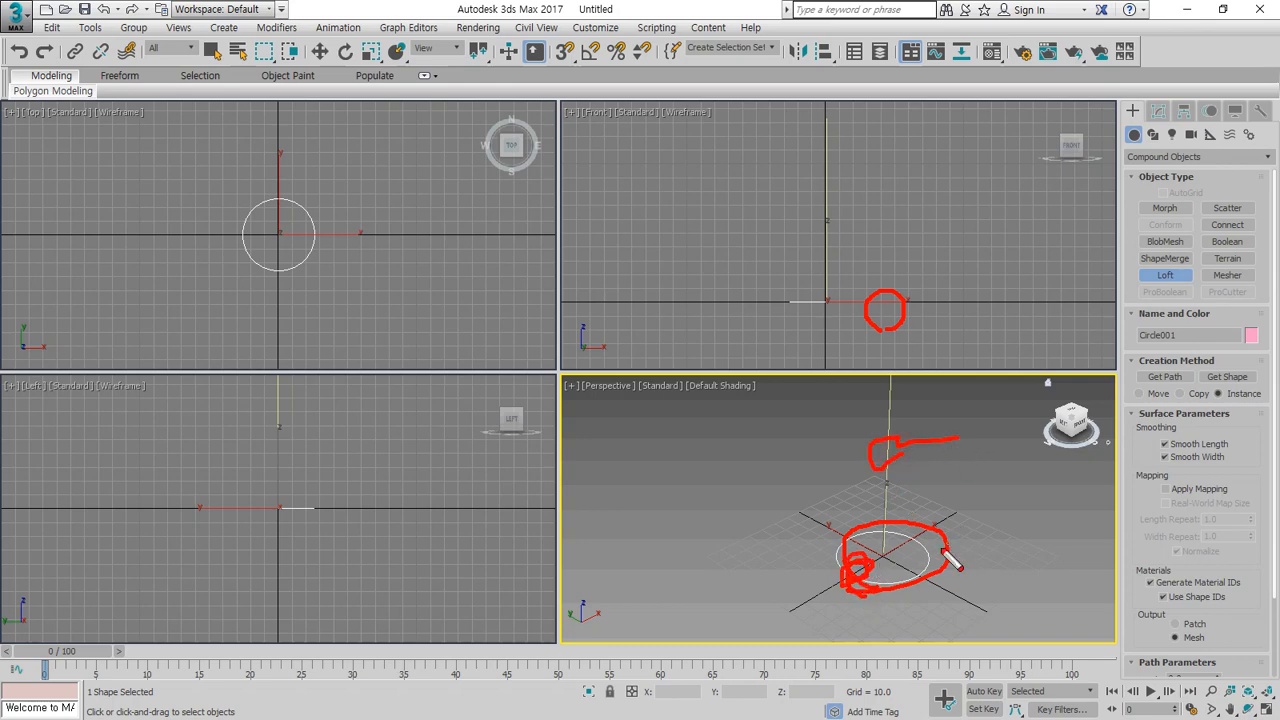
pyautogui.press('e')
pyautogui.moveTo(911, 586)
pyautogui.mouseDown()
pyautogui.moveTo(914, 570)
pyautogui.moveTo(918, 585)
pyautogui.mouseUp()
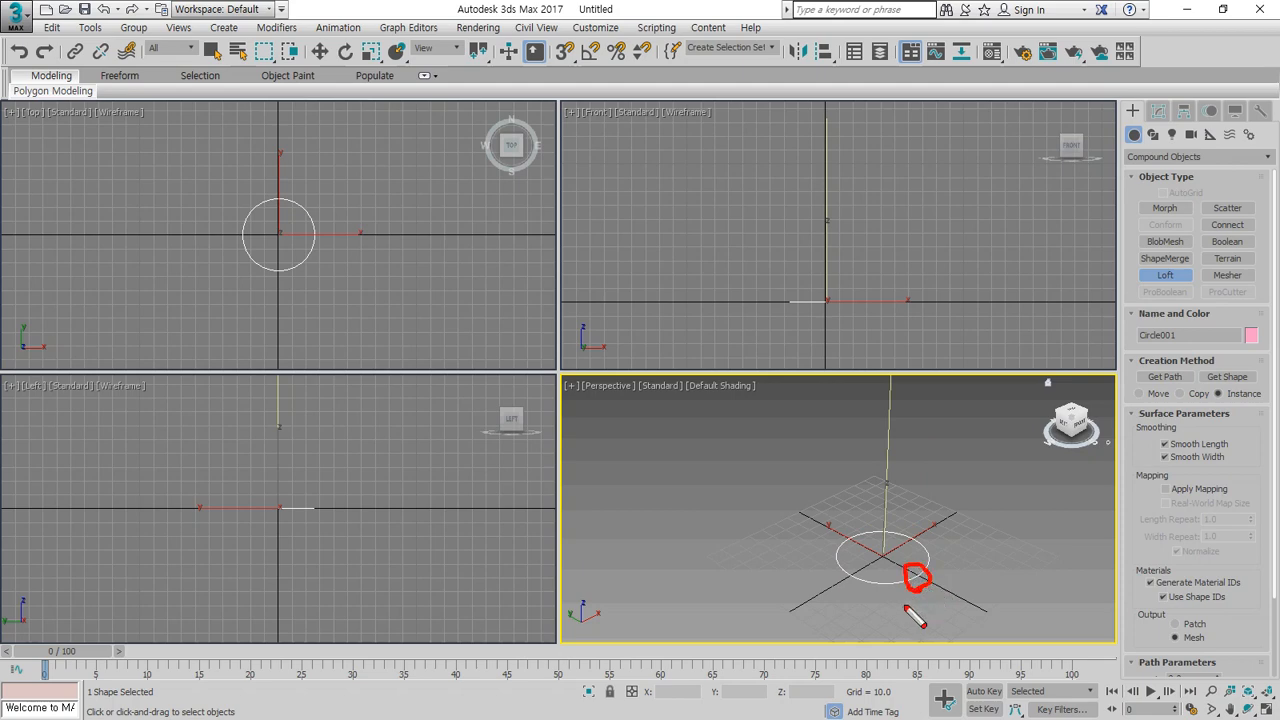
pyautogui.moveTo(906, 460); pyautogui.dragTo(911, 477)
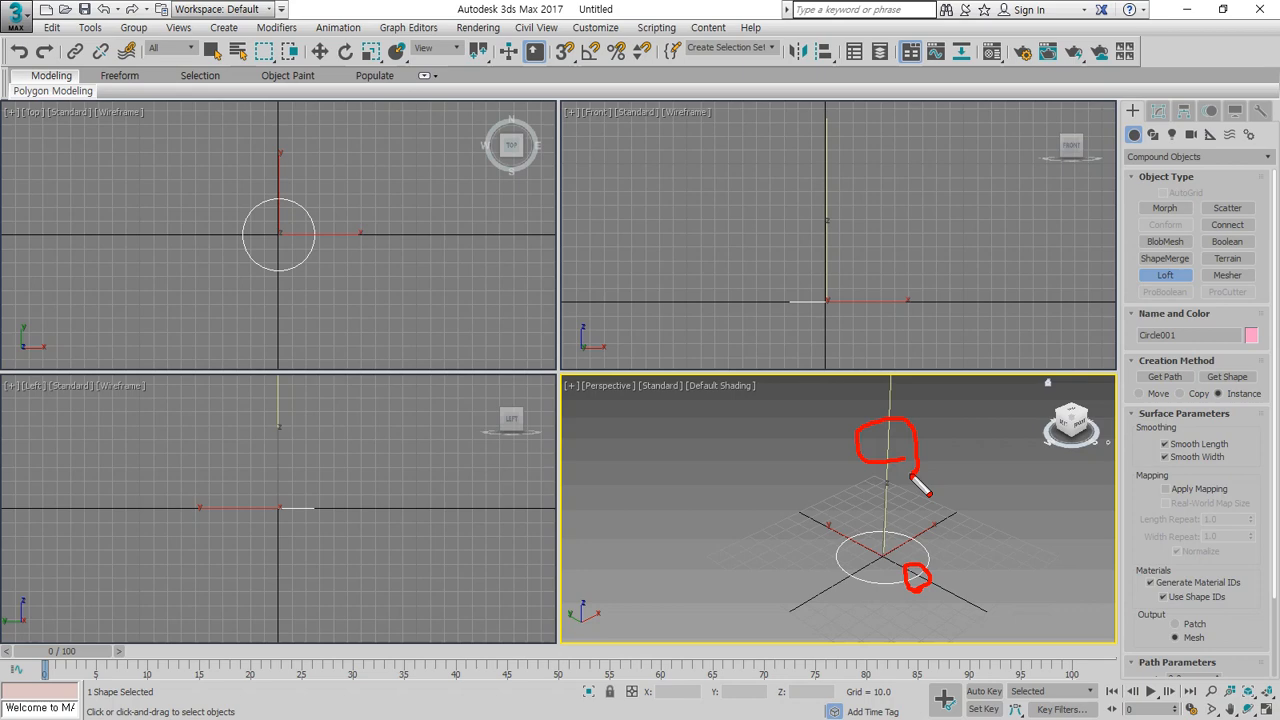
pyautogui.press('e')
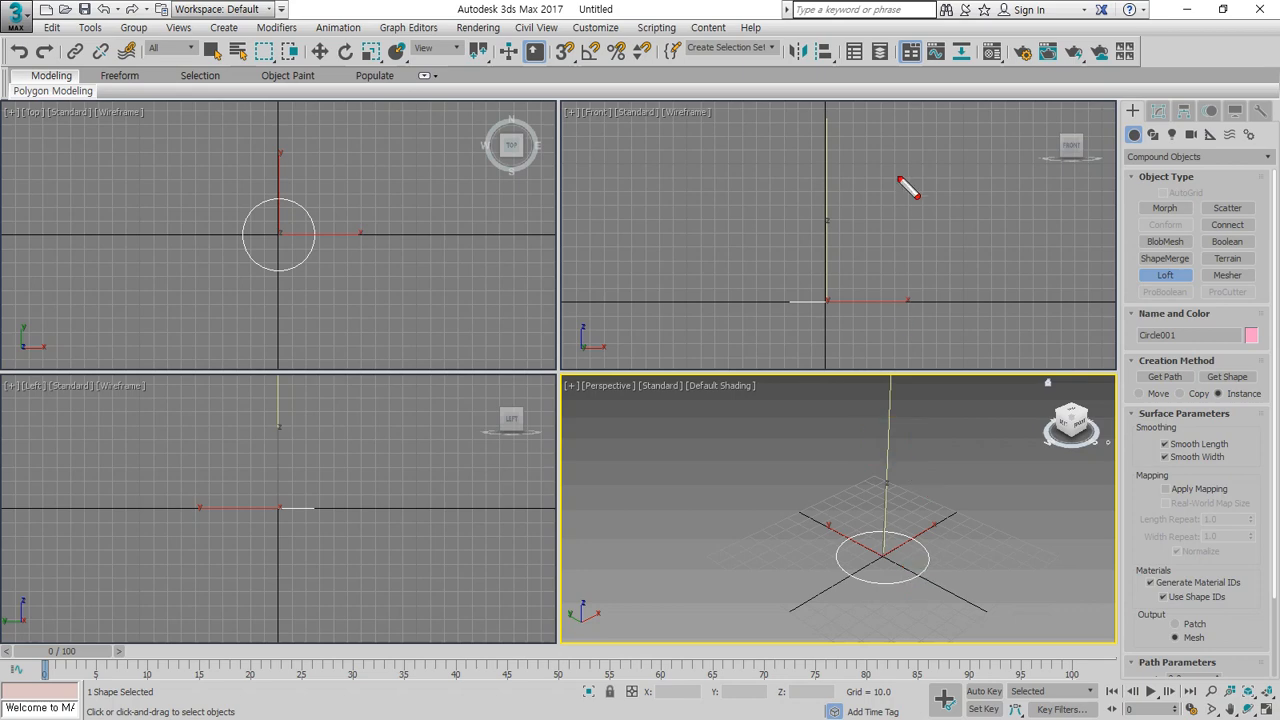
pyautogui.moveTo(926, 570)
pyautogui.mouseDown()
pyautogui.moveTo(933, 592)
pyautogui.moveTo(914, 597)
pyautogui.mouseUp()
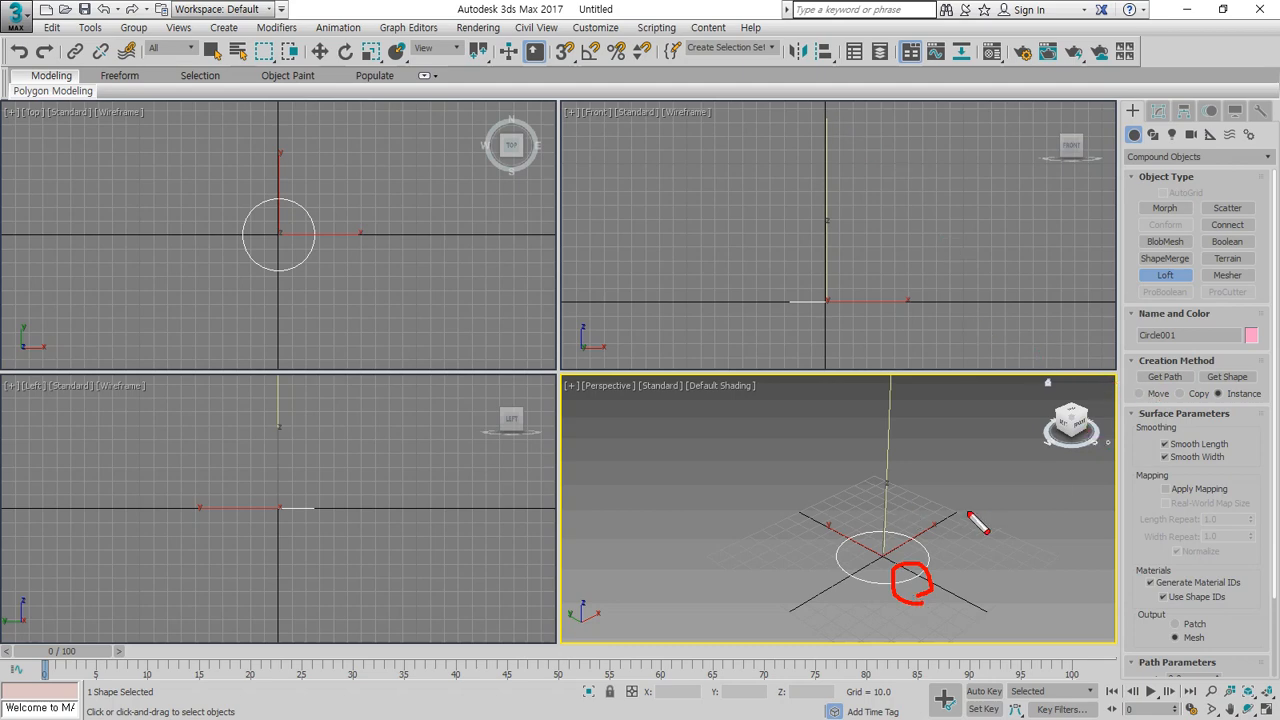
pyautogui.moveTo(917, 594)
pyautogui.mouseDown()
pyautogui.moveTo(898, 563)
pyautogui.moveTo(901, 603)
pyautogui.moveTo(930, 580)
pyautogui.mouseUp()
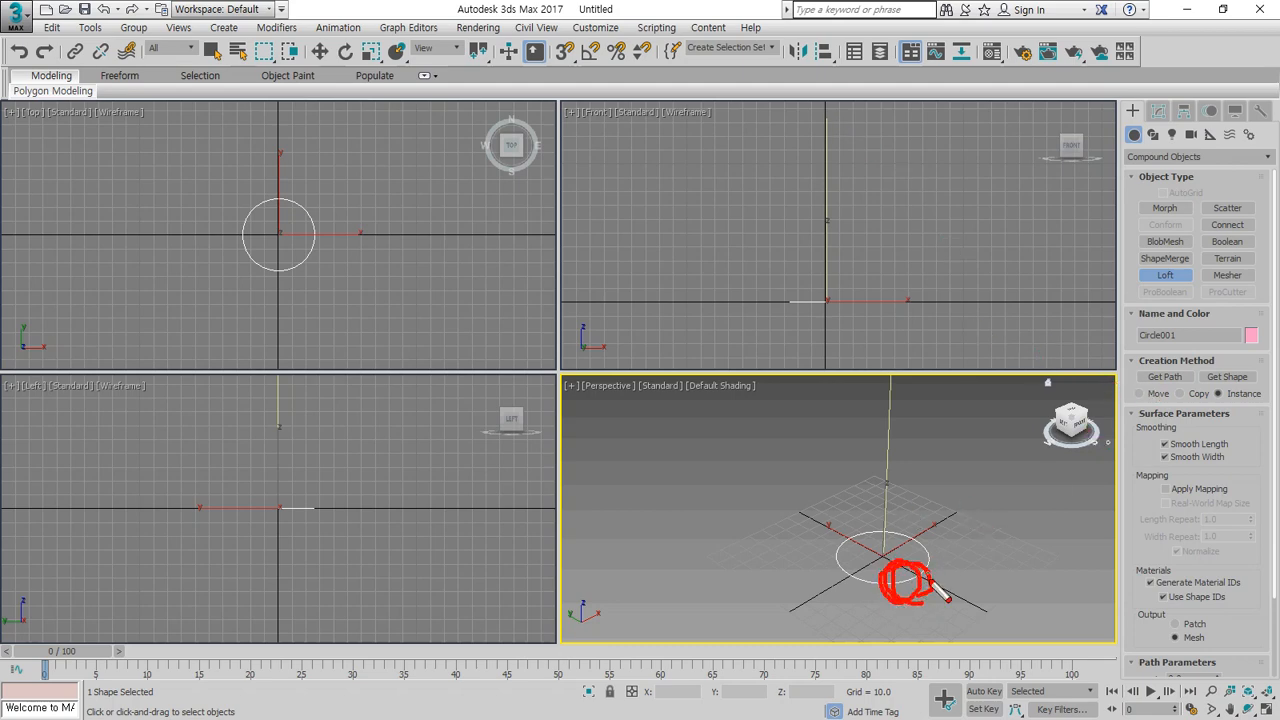
pyautogui.moveTo(1182, 398)
pyautogui.mouseDown()
pyautogui.moveTo(1195, 366)
pyautogui.moveTo(1175, 408)
pyautogui.mouseUp()
pyautogui.press('e')
pyautogui.moveTo(917, 590)
pyautogui.mouseDown()
pyautogui.moveTo(919, 557)
pyautogui.moveTo(934, 588)
pyautogui.mouseUp()
pyautogui.moveTo(1240, 393)
pyautogui.mouseDown()
pyautogui.moveTo(1203, 370)
pyautogui.moveTo(1238, 410)
pyautogui.mouseUp()
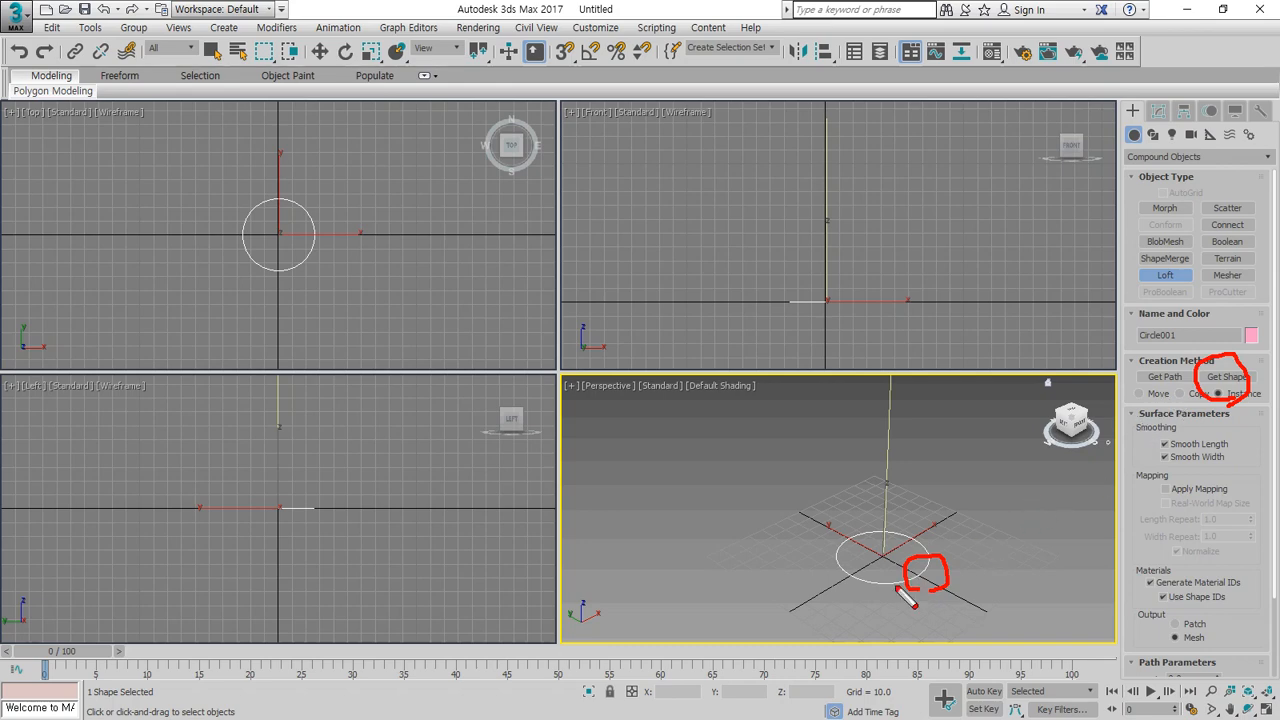
pyautogui.press('e')
pyautogui.moveTo(895, 575); pyautogui.dragTo(893, 597)
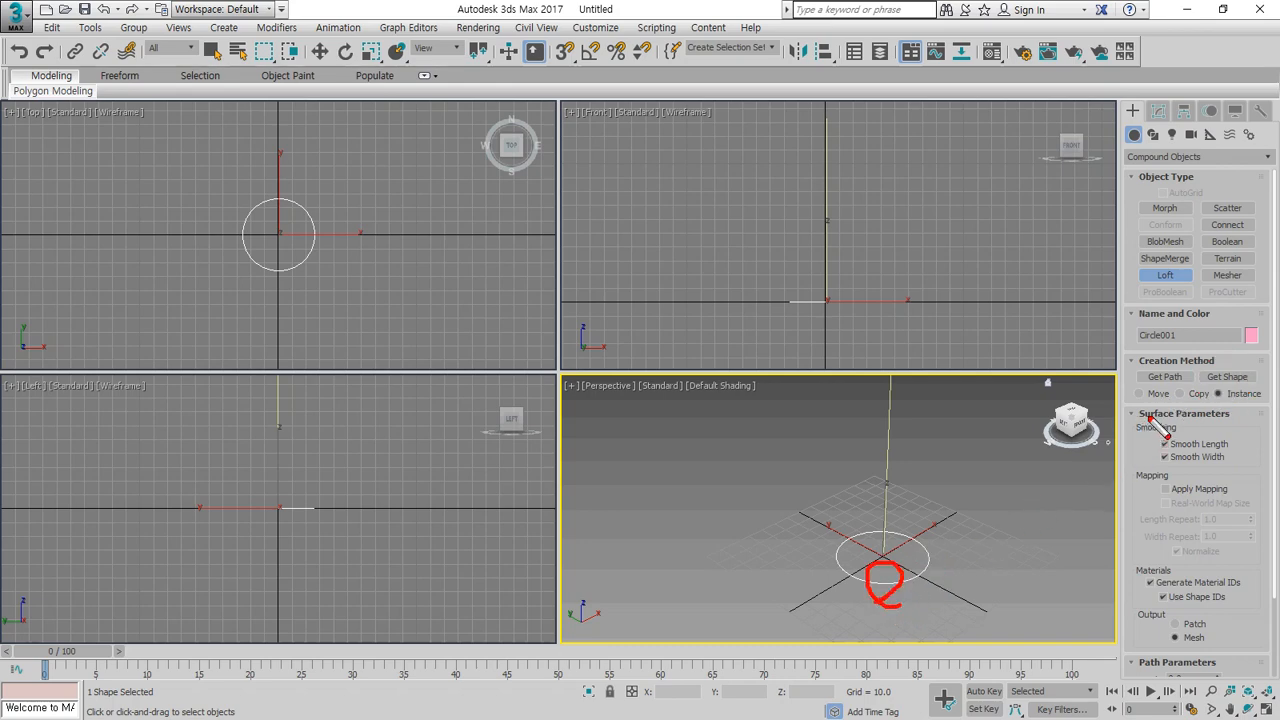
pyautogui.moveTo(1190, 380); pyautogui.dragTo(1148, 383)
pyautogui.moveTo(1252, 412)
pyautogui.mouseDown()
pyautogui.moveTo(1220, 408)
pyautogui.moveTo(1212, 388)
pyautogui.moveTo(1255, 382)
pyautogui.moveTo(1262, 412)
pyautogui.moveTo(1245, 418)
pyautogui.mouseUp()
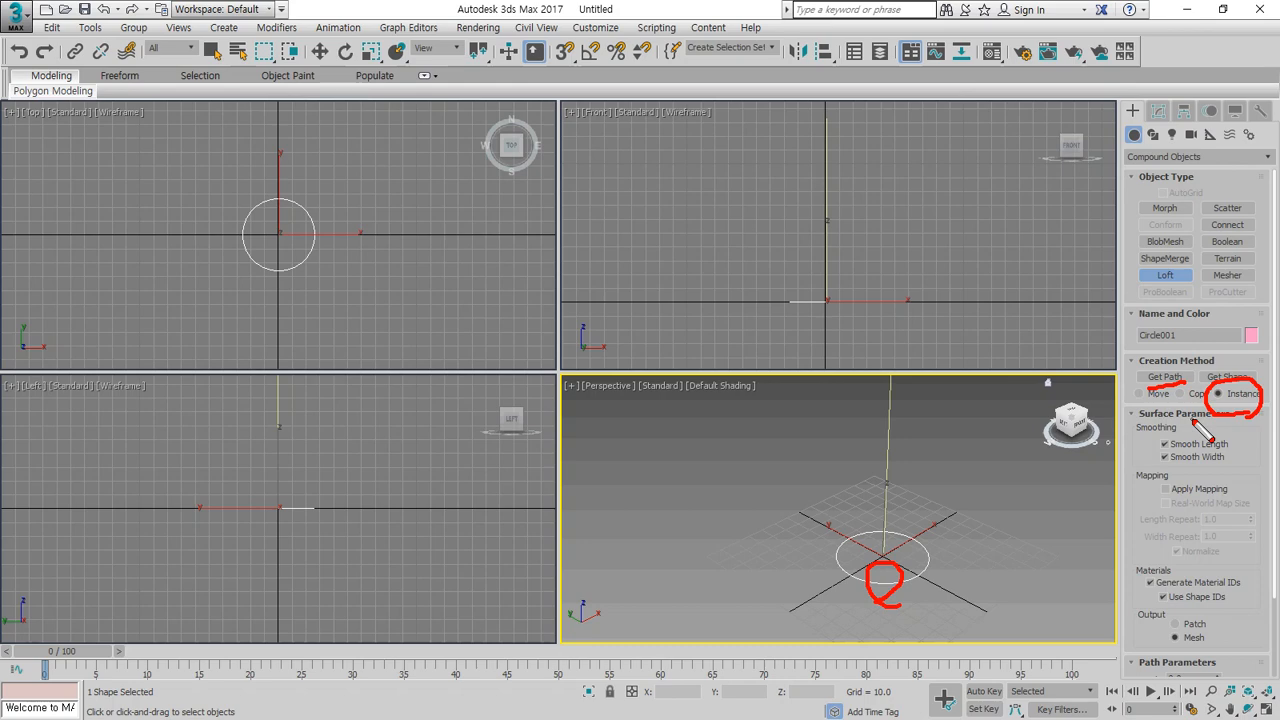
pyautogui.press('e')
pyautogui.moveTo(1168, 397)
pyautogui.mouseDown()
pyautogui.moveTo(1136, 410)
pyautogui.moveTo(1212, 398)
pyautogui.mouseUp()
pyautogui.moveTo(1276, 402); pyautogui.dragTo(1233, 415)
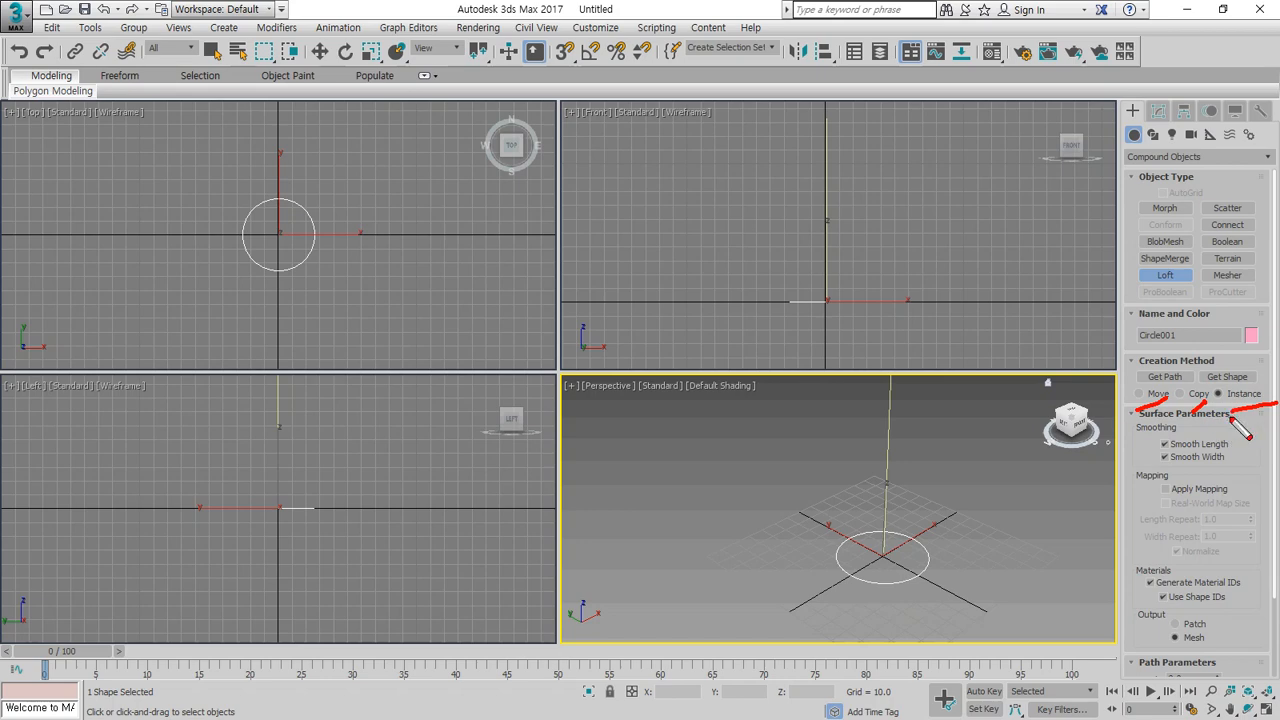
pyautogui.press('Escape')
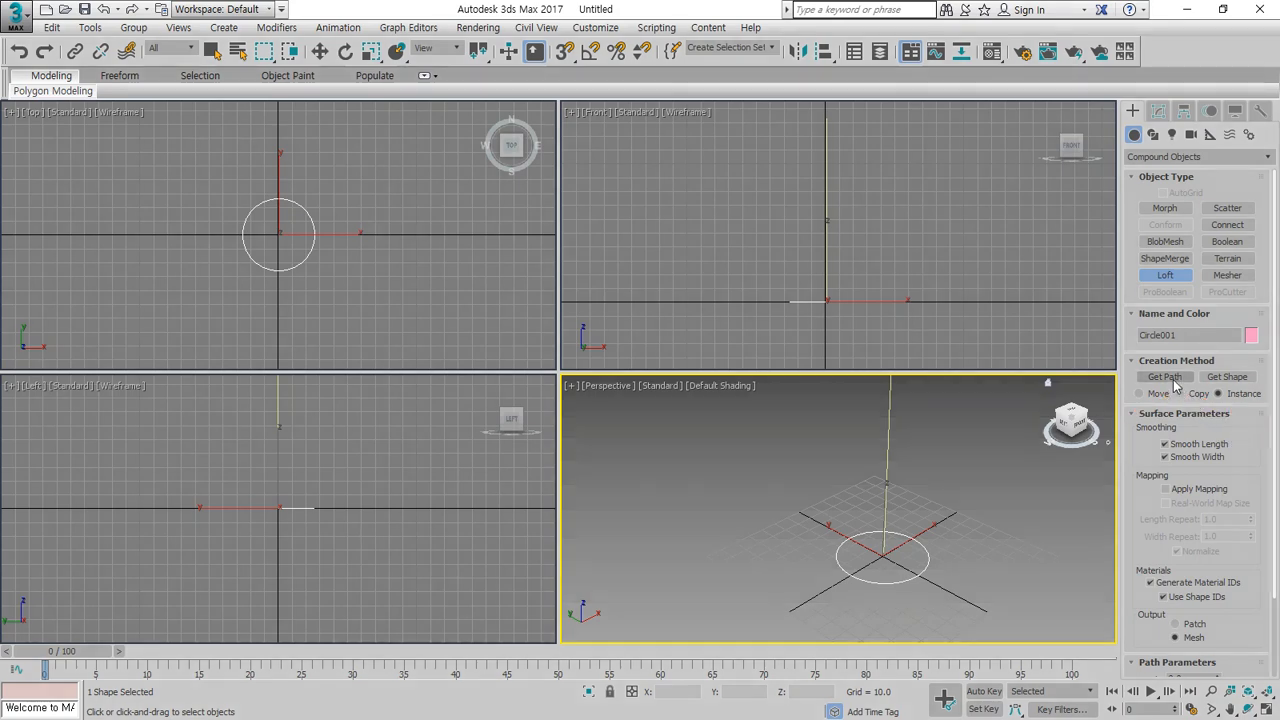
# Get the vertical line as the loft's path, using Instance, to generate the lofted cylinder from the circle.
pyautogui.click(1170, 378)
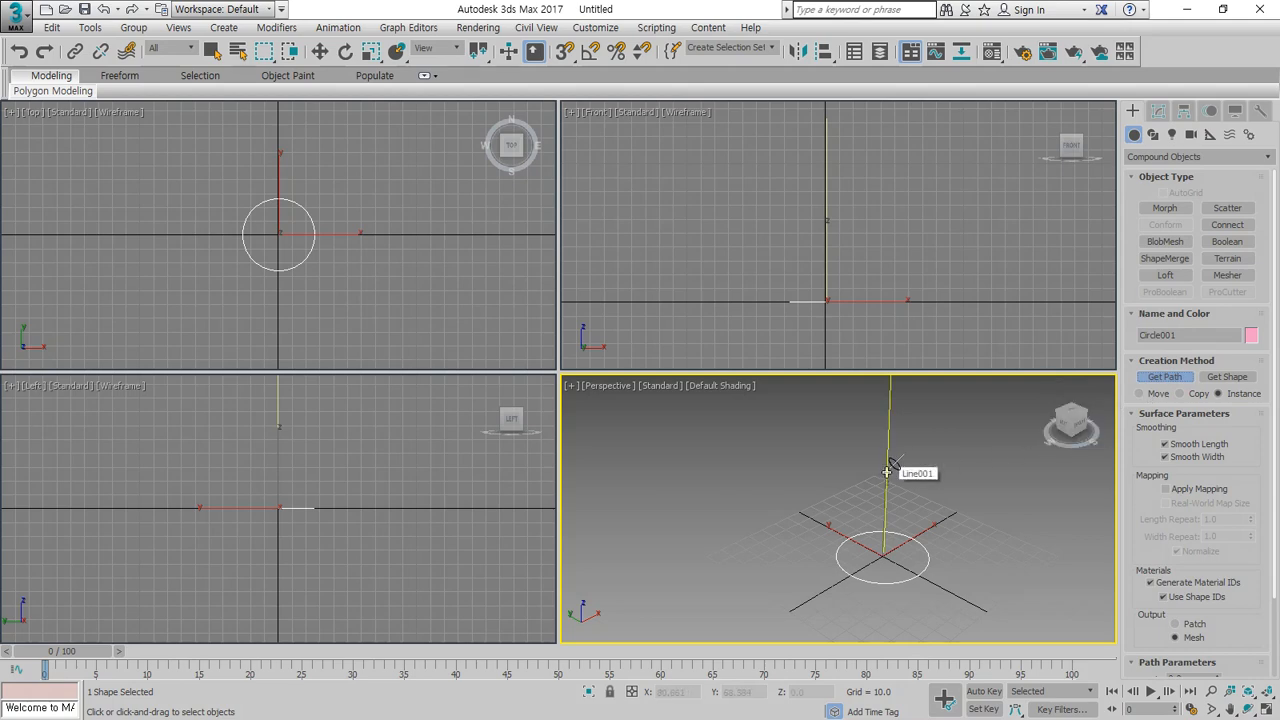
pyautogui.click(887, 471)
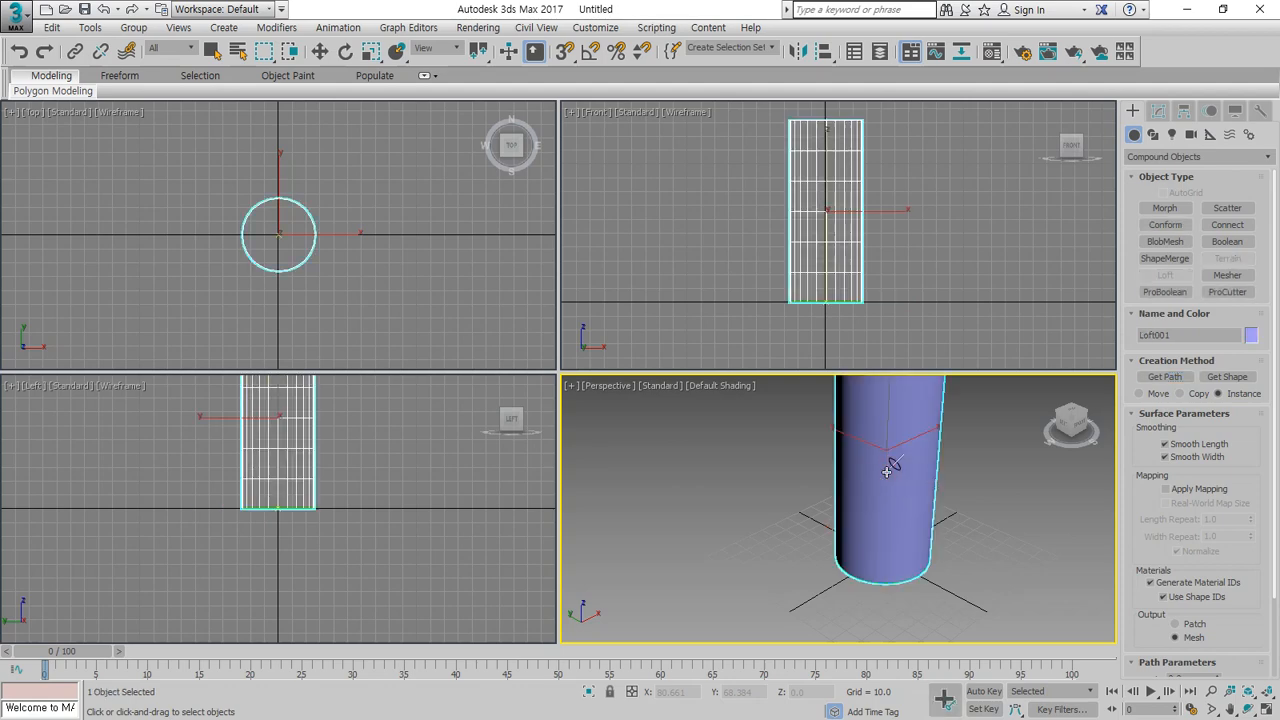
pyautogui.keyDown('alt'); pyautogui.moveTo(887, 471); pyautogui.dragTo(957, 538, button='middle'); pyautogui.keyUp('alt')
pyautogui.rightClick(968, 527)
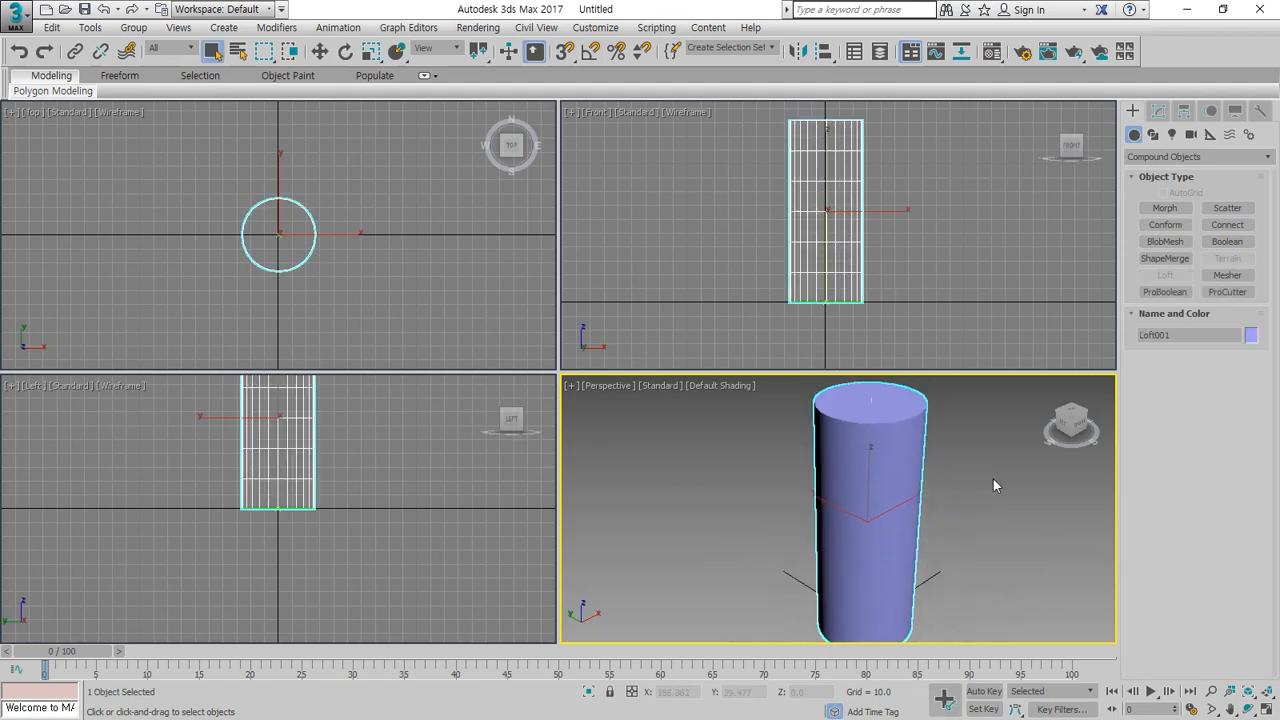
# Move the lofted cylinder along X in the Top view so it stands beside the original circle and line.
pyautogui.click(1155, 113)
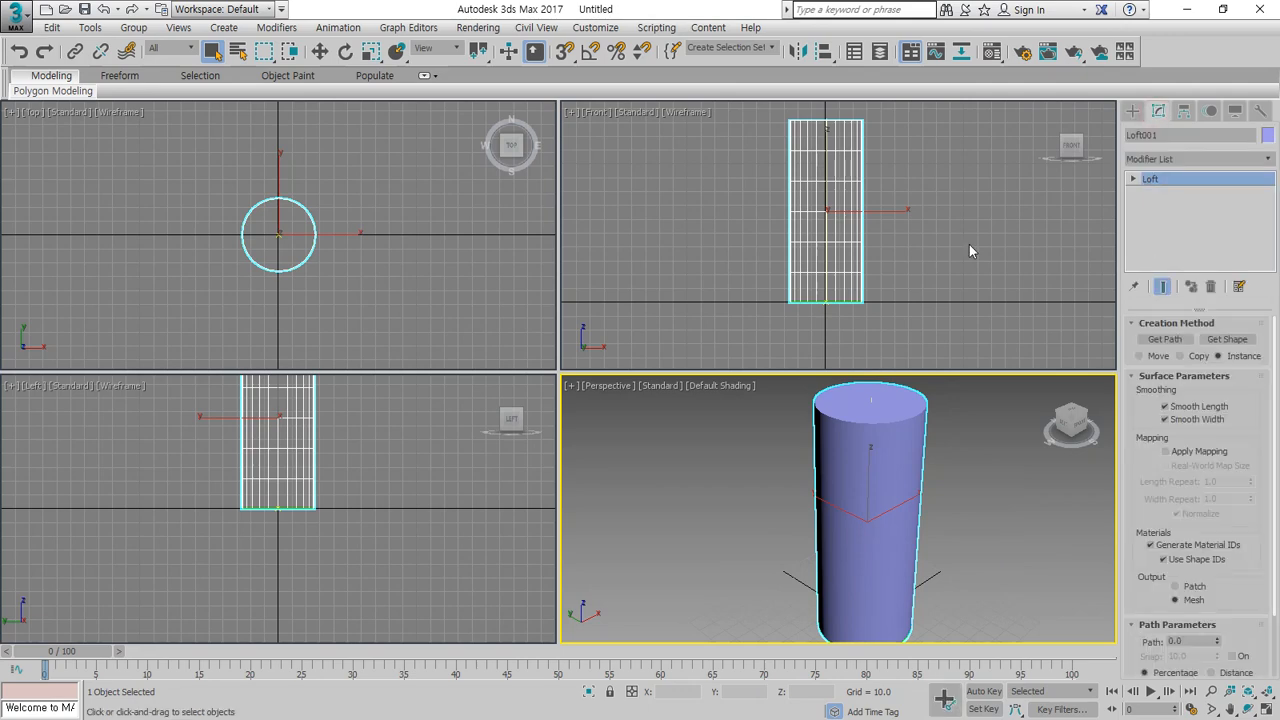
pyautogui.click(311, 258)
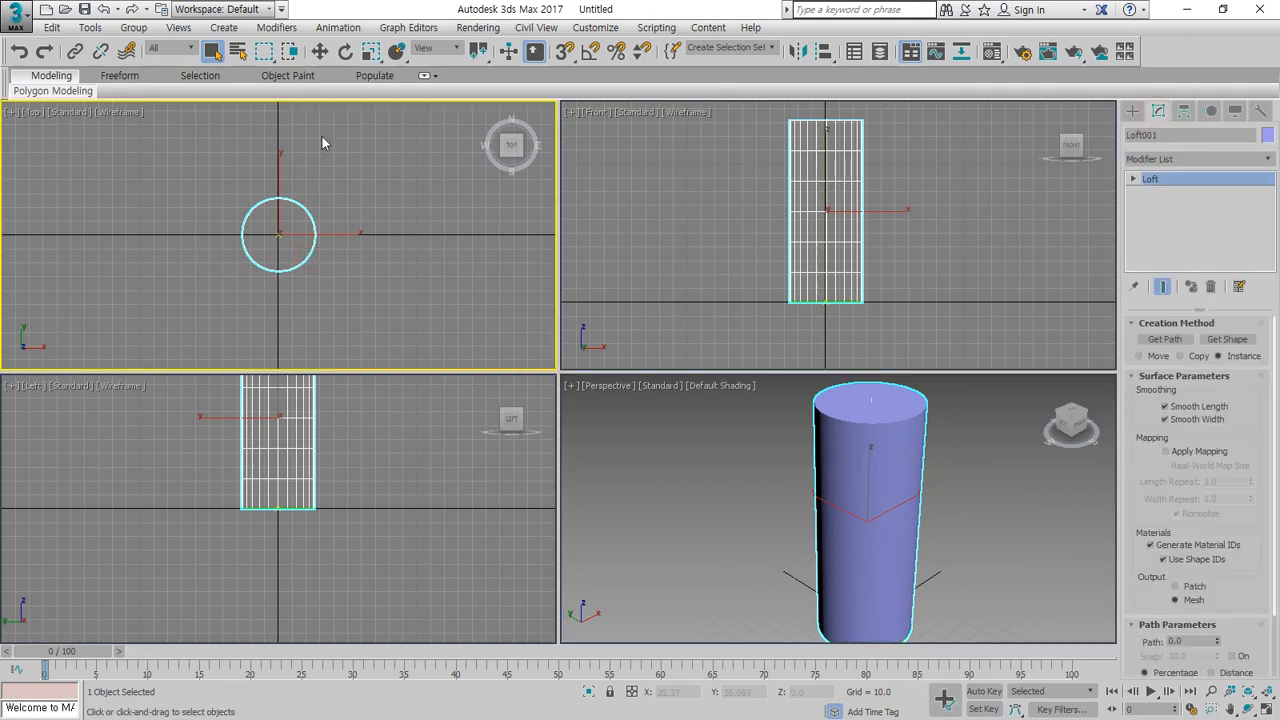
pyautogui.click(319, 51)
pyautogui.moveTo(295, 220); pyautogui.dragTo(400, 206)
pyautogui.scroll(-4, 798, 515)
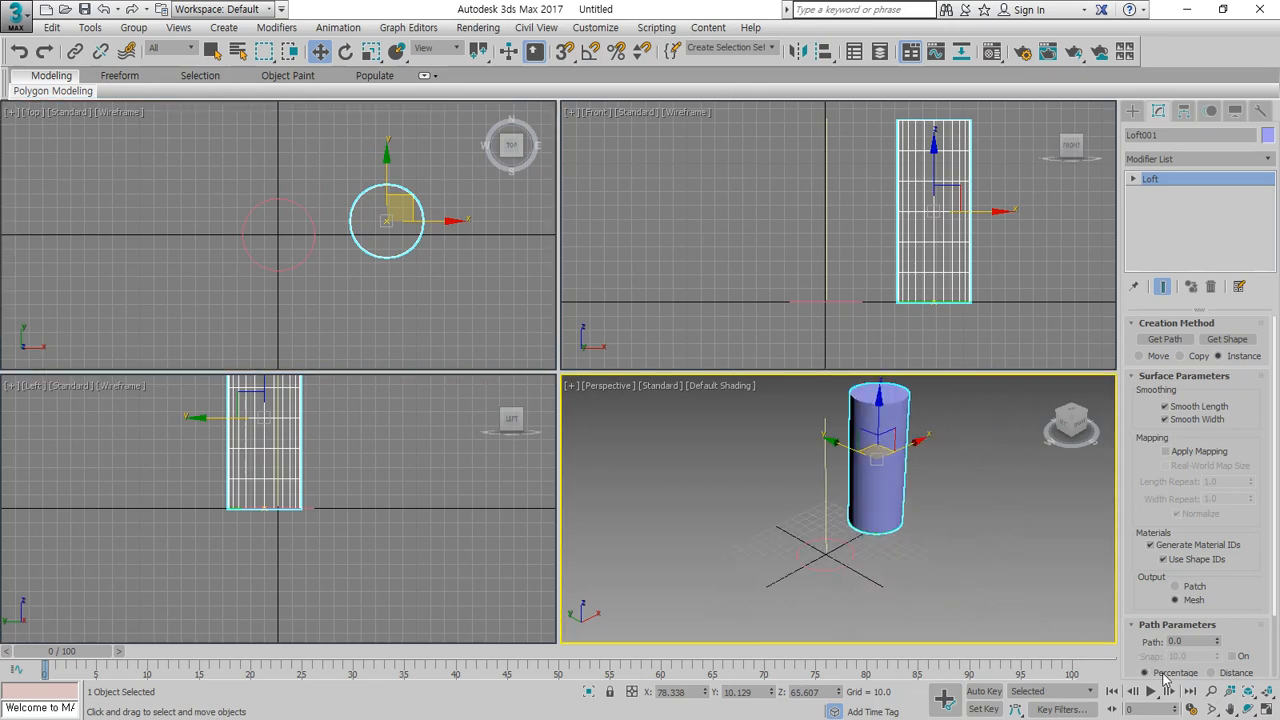
# Examine the original circle and line next to the loft in an enlarged Perspective view, selecting both shapes together.
pyautogui.click(1268, 709)
pyautogui.click(557, 530)
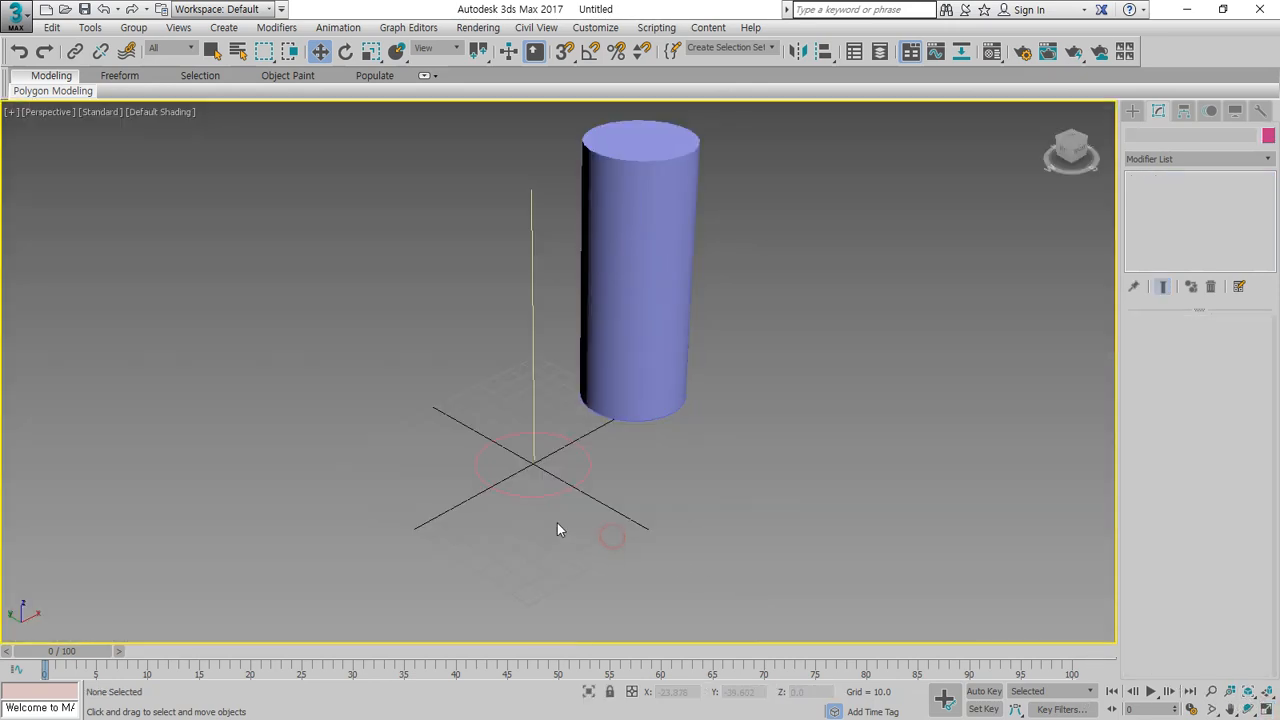
pyautogui.moveTo(491, 404); pyautogui.dragTo(478, 520)
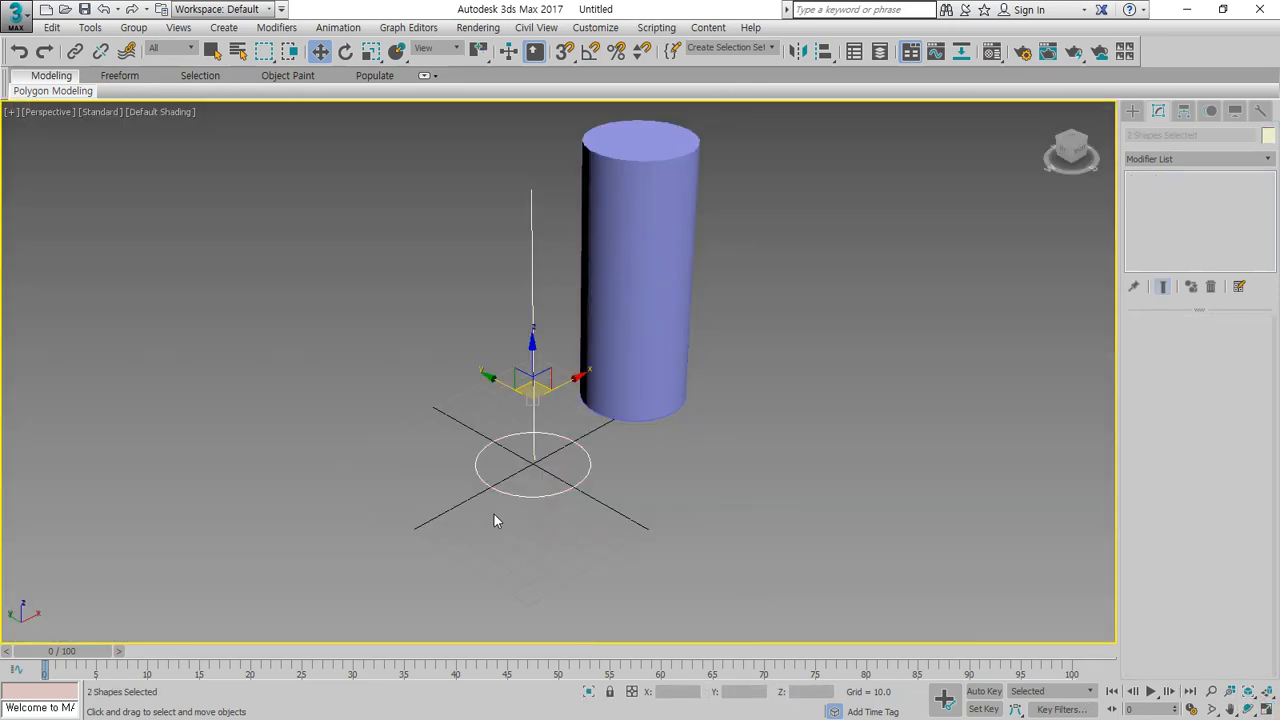
pyautogui.click(566, 510)
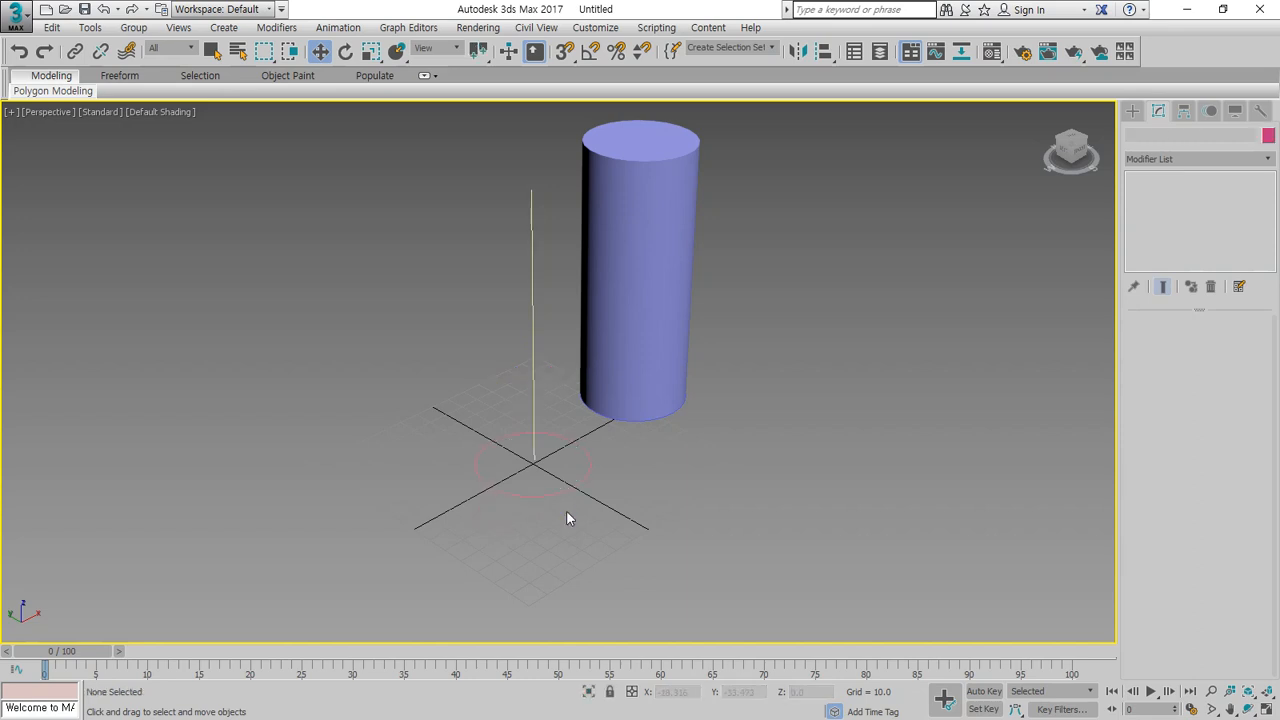
pyautogui.hotkey('ctrl', 'z')
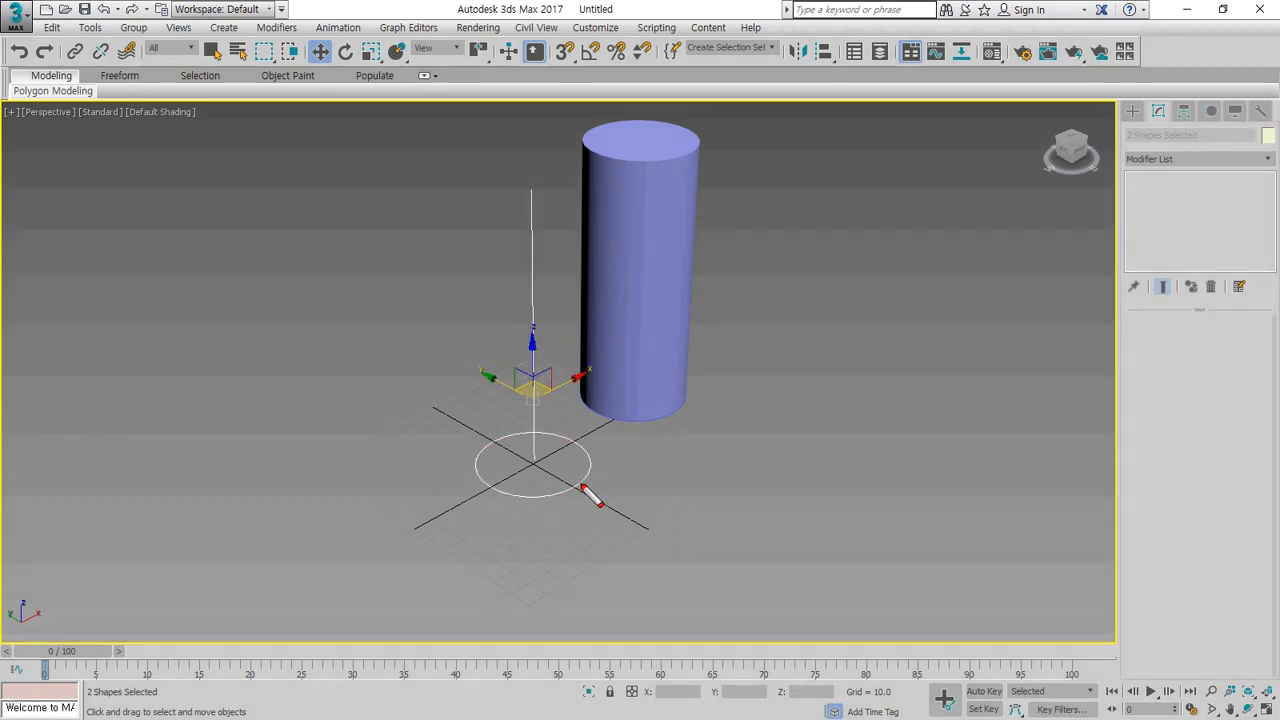
pyautogui.moveTo(579, 486)
pyautogui.mouseDown()
pyautogui.moveTo(649, 421)
pyautogui.moveTo(668, 432)
pyautogui.mouseUp()
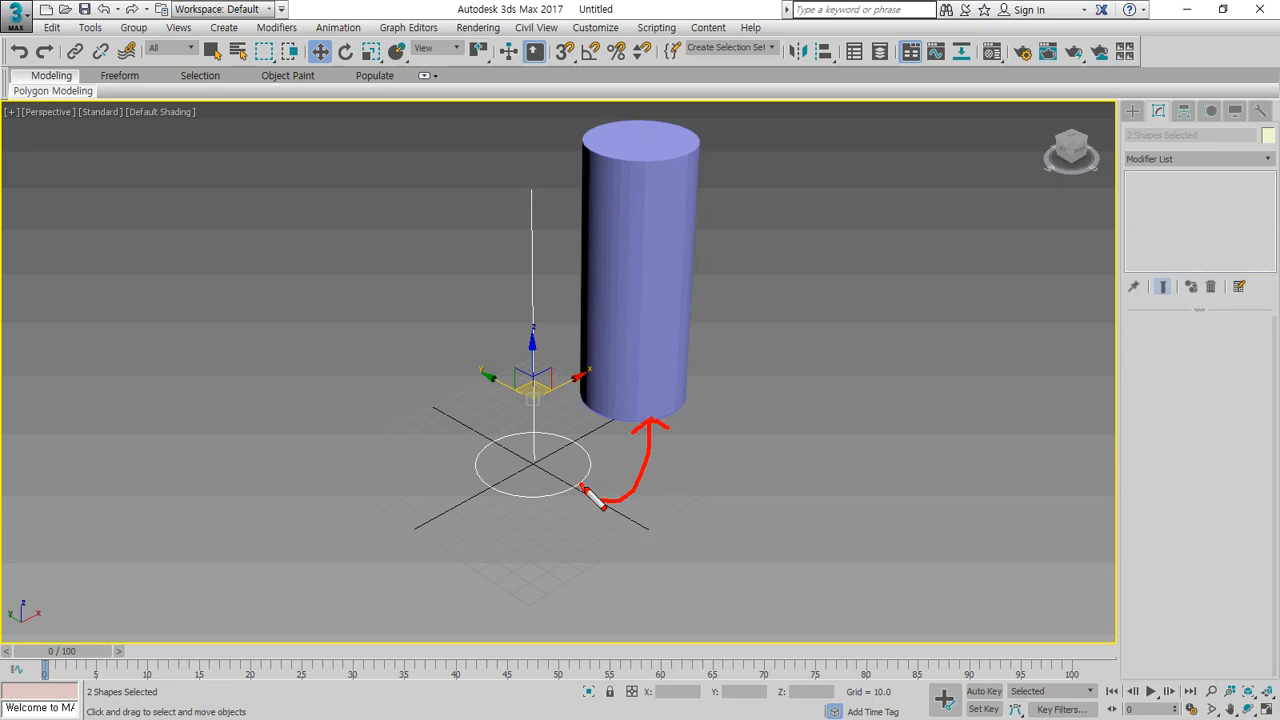
pyautogui.press('Escape')
# Set the original circle's radius to 26.172 to adjust the loft's thickness, and return to the four-view layout.
pyautogui.click(527, 497)
pyautogui.click(523, 515)
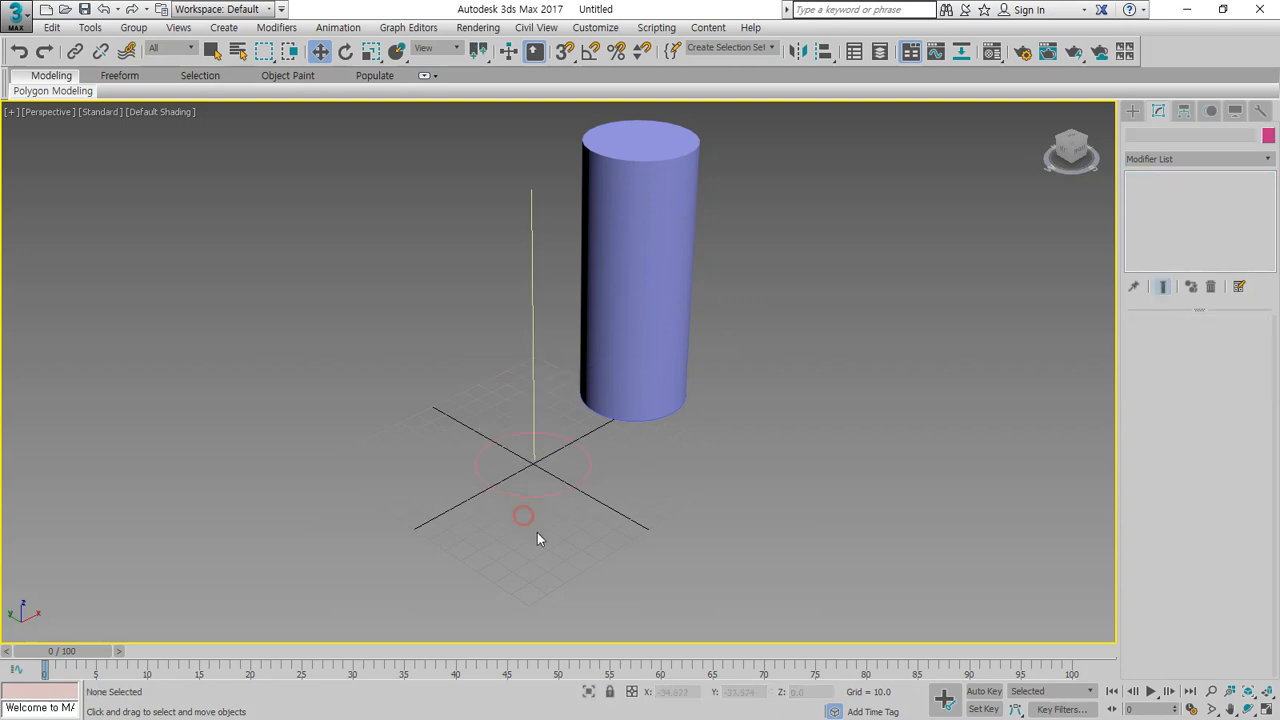
pyautogui.moveTo(510, 481); pyautogui.dragTo(508, 477)
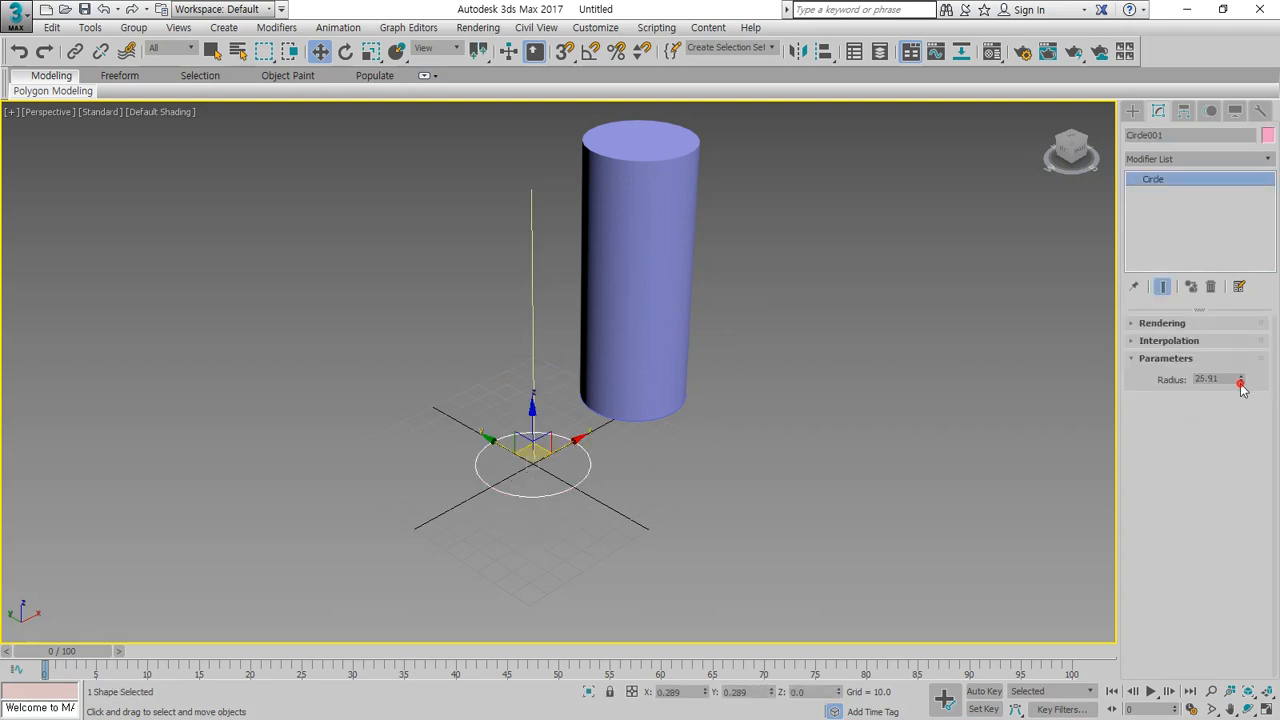
pyautogui.moveTo(1240, 384)
pyautogui.mouseDown()
pyautogui.moveTo(1231, 427)
pyautogui.moveTo(1243, 358)
pyautogui.moveTo(1235, 410)
pyautogui.moveTo(1238, 385)
pyautogui.mouseUp()
pyautogui.click(1267, 709)
pyautogui.click(1268, 691)
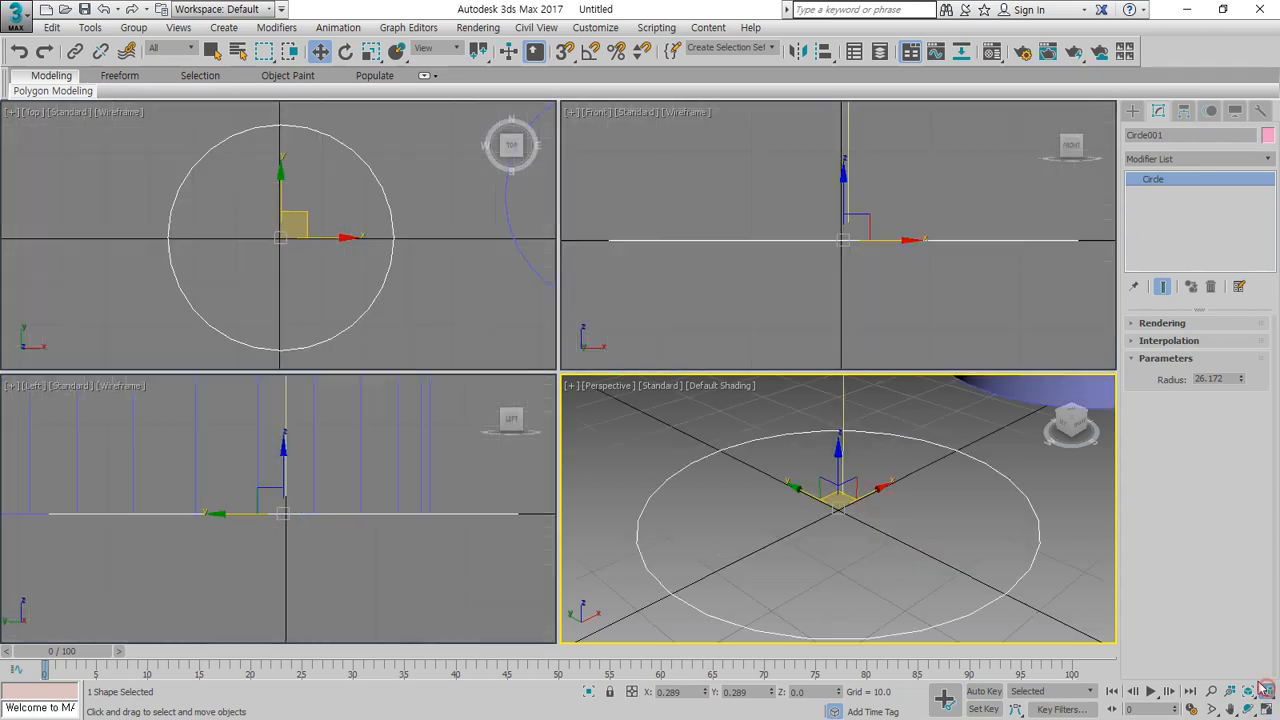
# Select the path line's top vertex in the Front view and raise it to a Z of about 180.4.
pyautogui.click(799, 263)
pyautogui.scroll(-5, 817, 195)
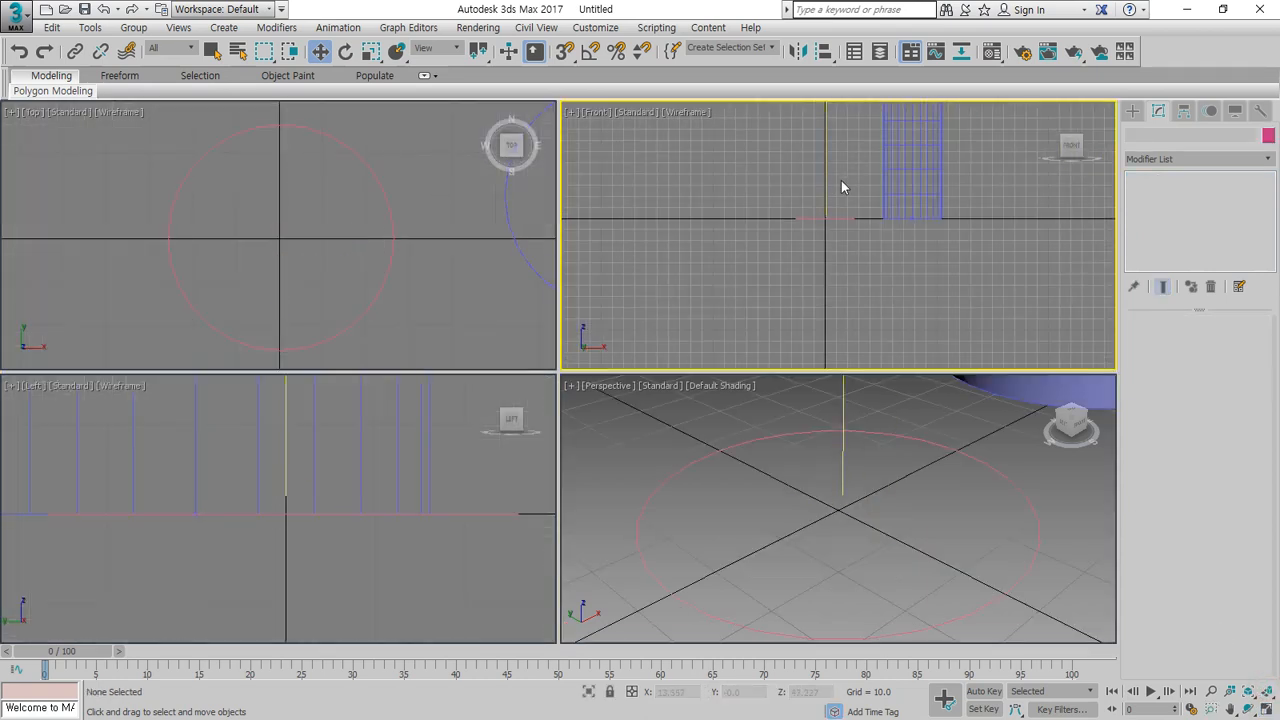
pyautogui.moveTo(841, 180); pyautogui.dragTo(847, 247, button='middle')
pyautogui.click(826, 255)
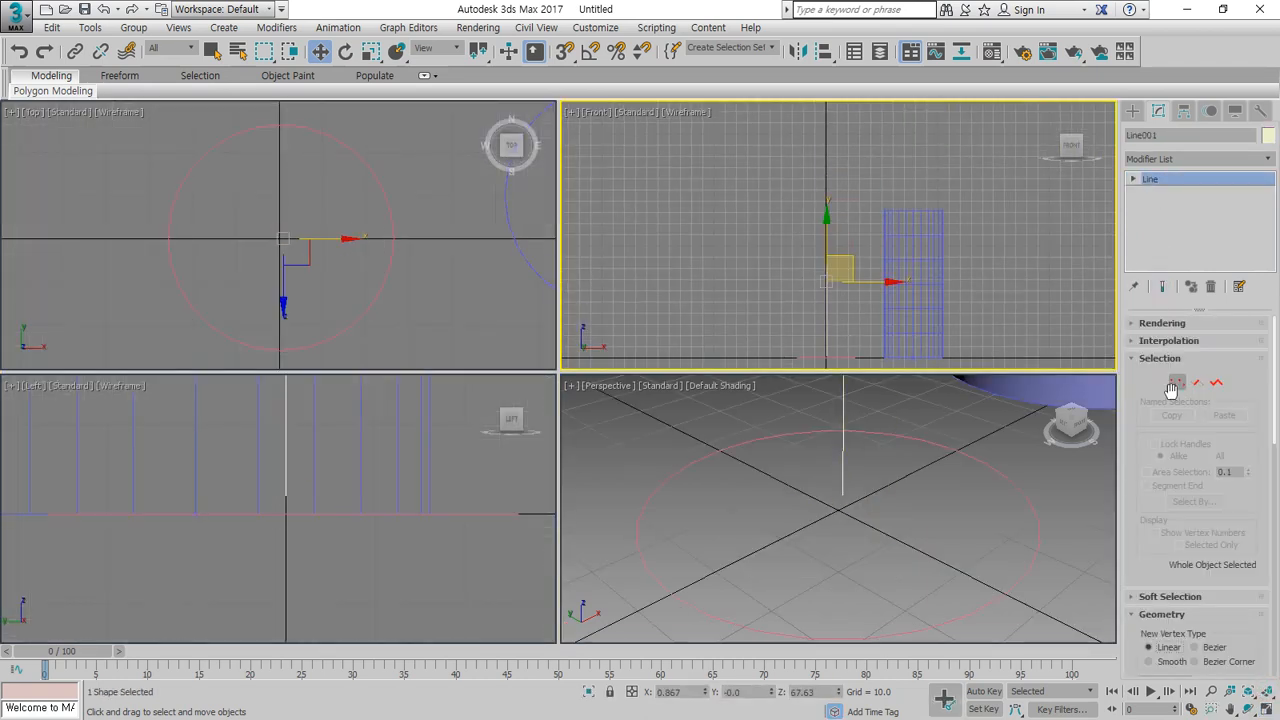
pyautogui.click(1181, 386)
pyautogui.click(829, 176)
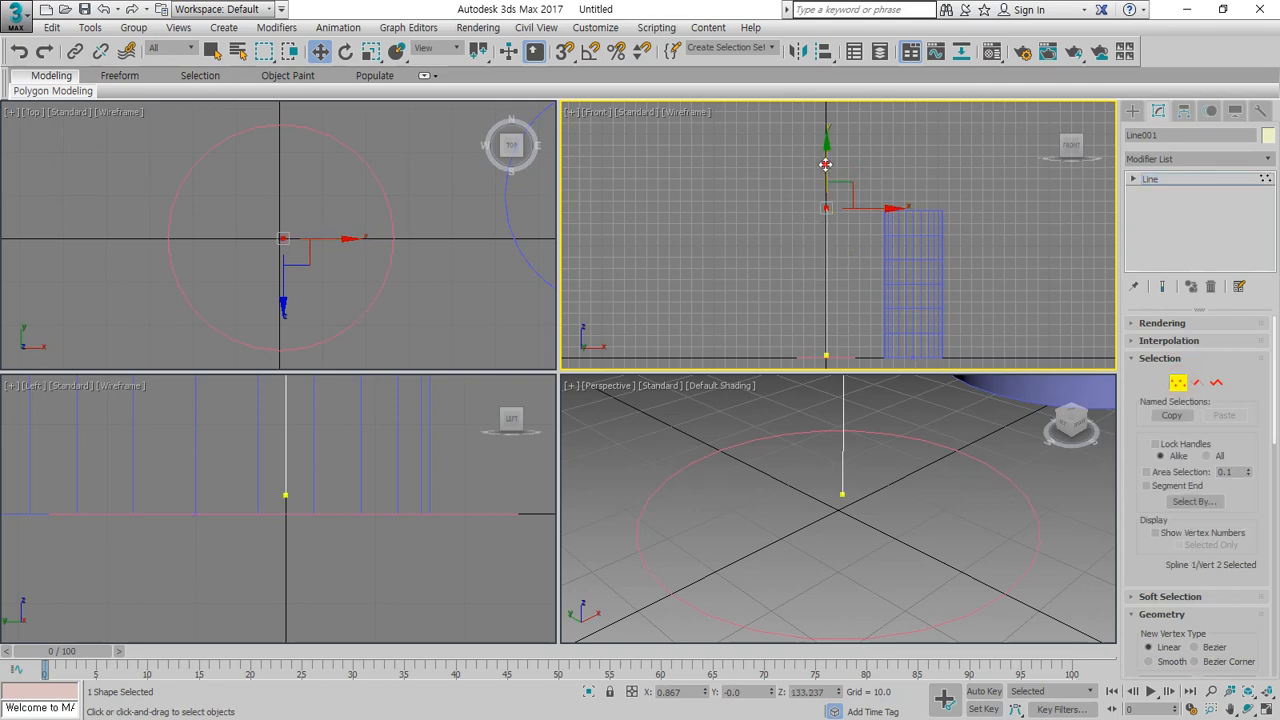
pyautogui.moveTo(826, 166)
pyautogui.mouseDown()
pyautogui.moveTo(824, 72)
pyautogui.moveTo(826, 237)
pyautogui.moveTo(820, 114)
pyautogui.moveTo(826, 155)
pyautogui.mouseUp()
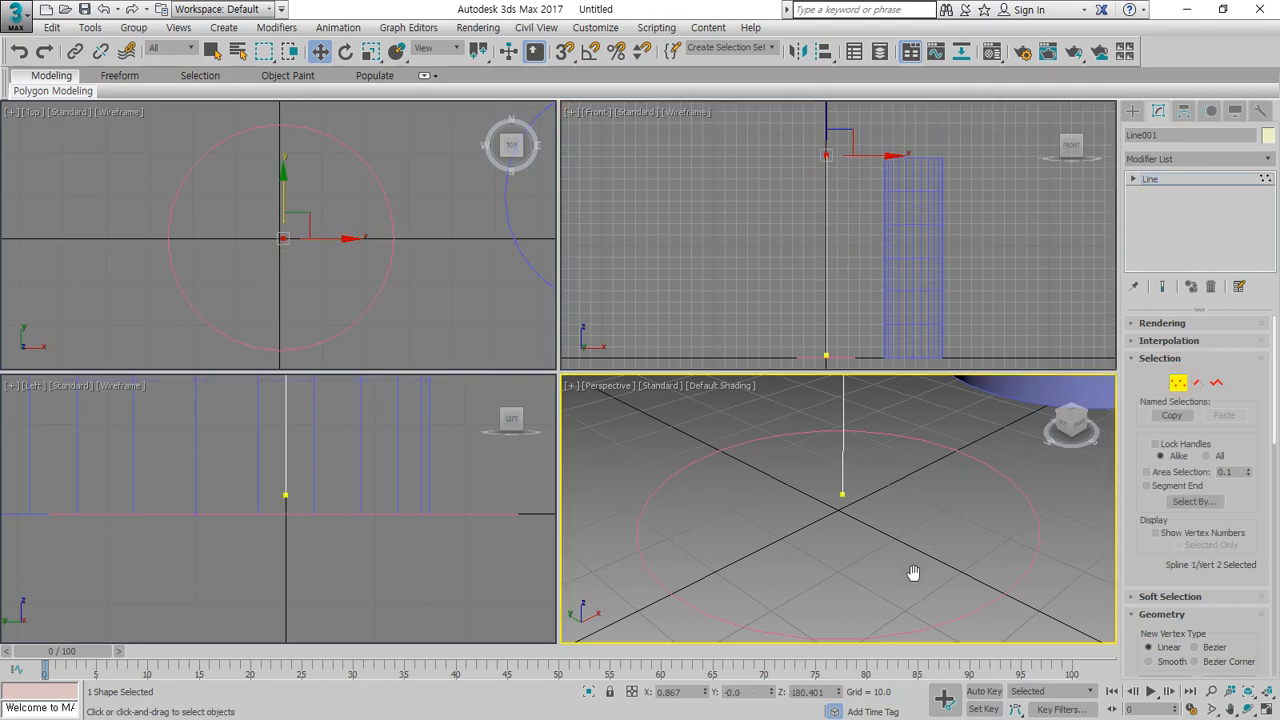
# Raise the path line's top vertex further in the Front view to lengthen the loft, and deselect it.
pyautogui.keyDown('alt'); pyautogui.moveTo(911, 571); pyautogui.dragTo(899, 535, button='middle'); pyautogui.keyUp('alt')
pyautogui.scroll(-5, 899, 535)
pyautogui.moveTo(814, 179); pyautogui.dragTo(789, 271, button='middle')
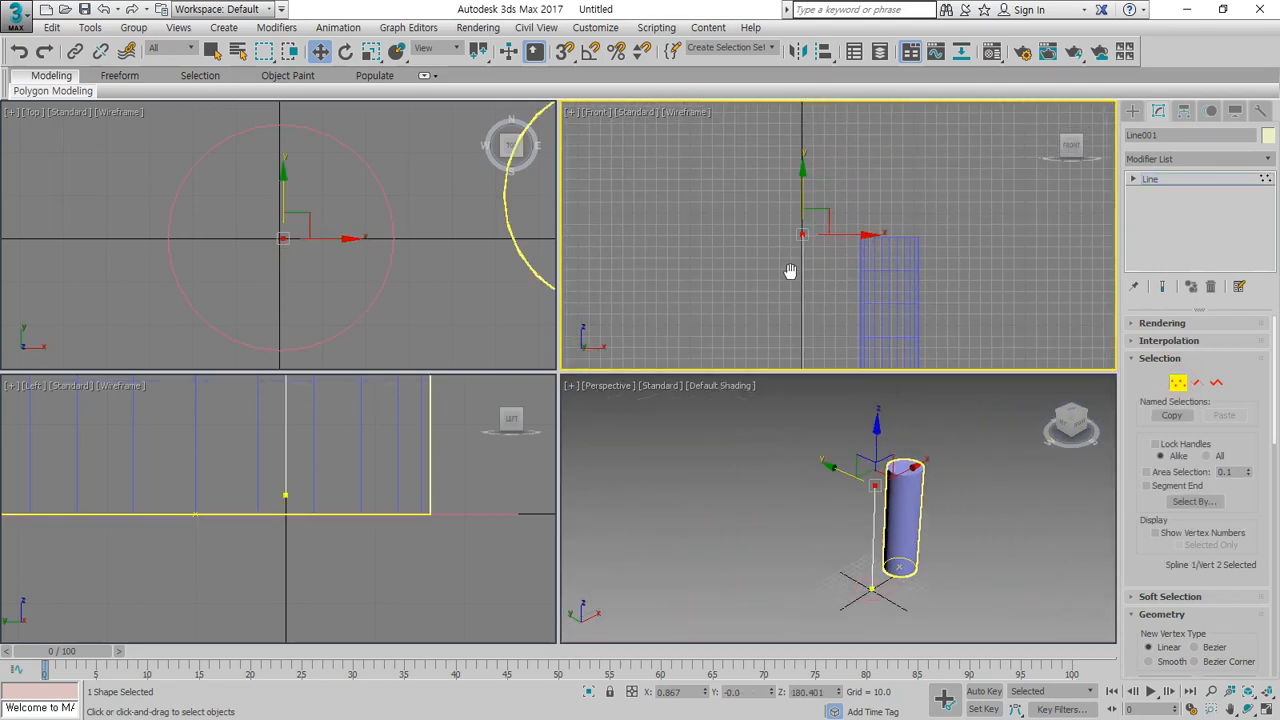
pyautogui.moveTo(802, 187); pyautogui.dragTo(808, 152)
pyautogui.click(1000, 240)
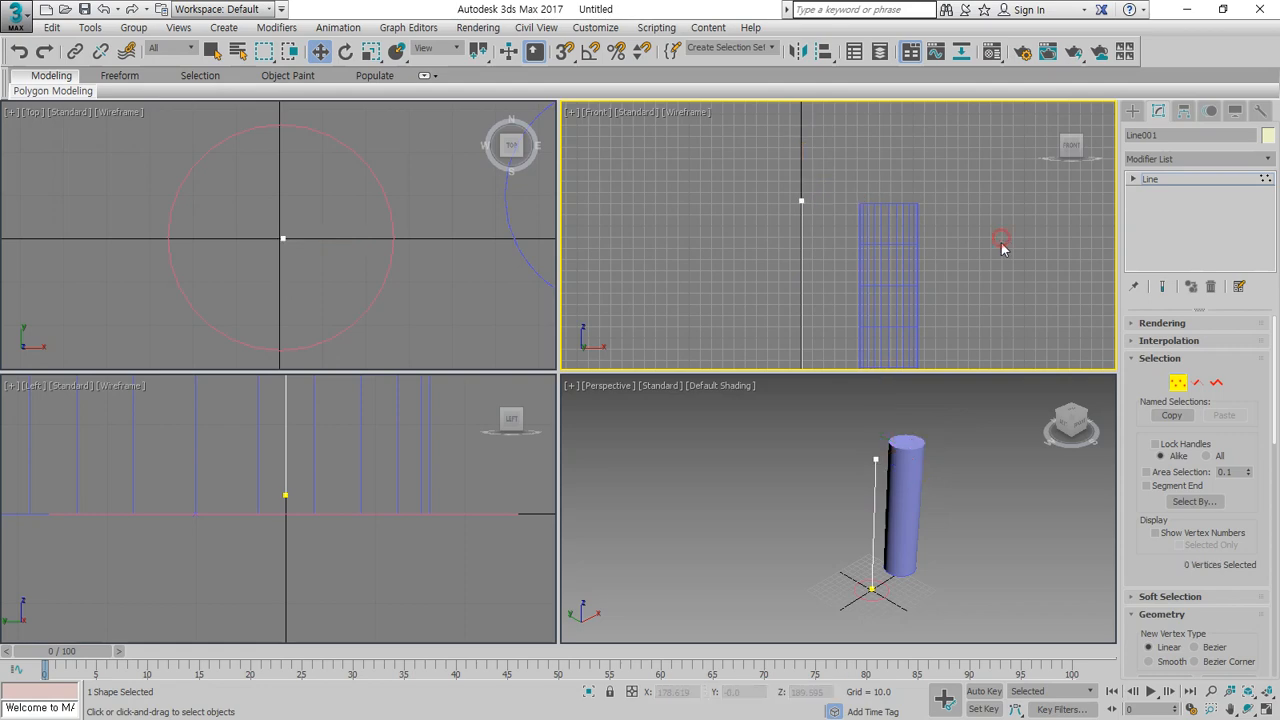
# Refine the path line in the Front view by inserting three new vertices between its two ends.
pyautogui.scroll(-3, 1134, 475)
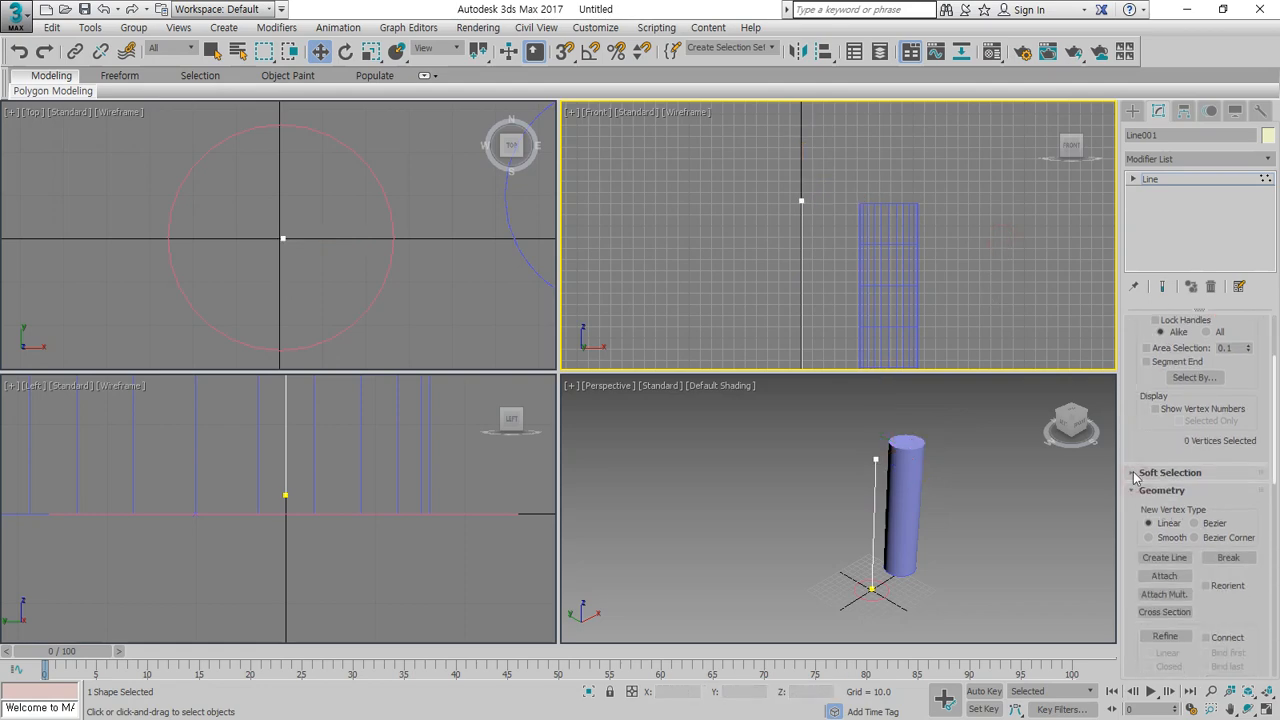
pyautogui.click(1165, 636)
pyautogui.click(800, 312)
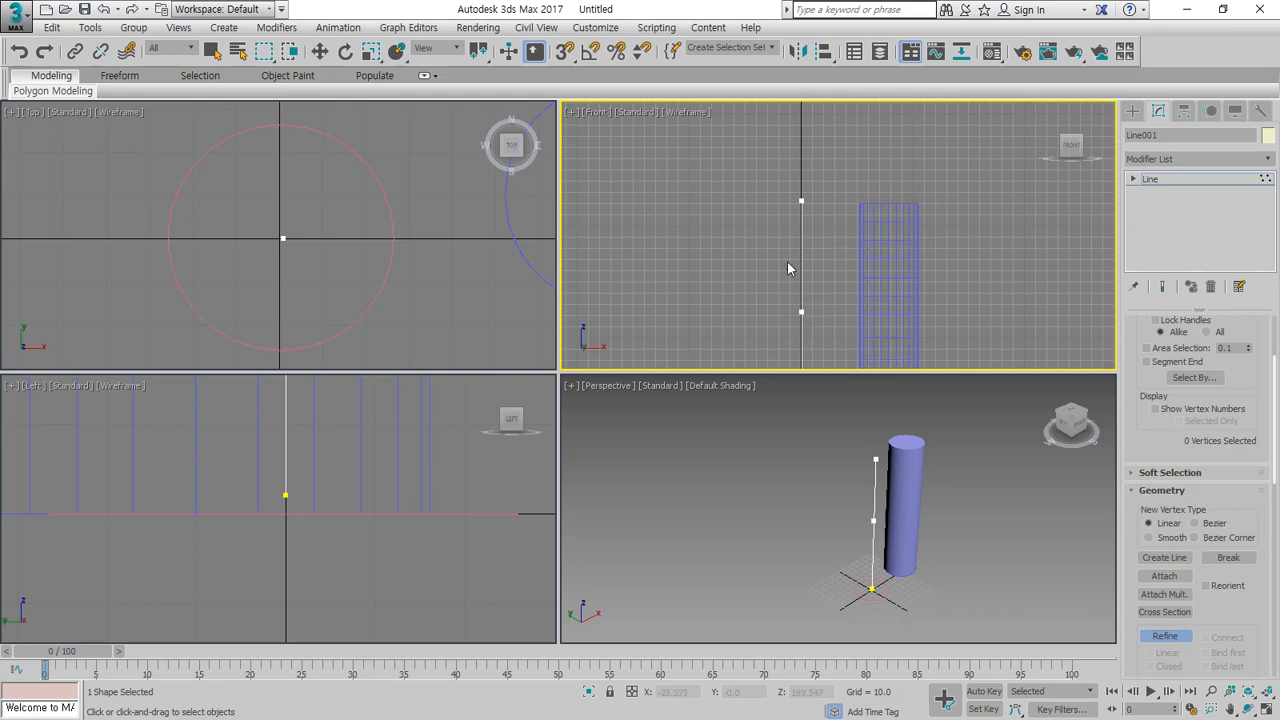
pyautogui.click(801, 253)
pyautogui.rightClick(808, 345)
# Bend the path in the Front view by offsetting the lowest and highest inner vertices to opposite sides and moving the top end to about X -32.7, Z 232.4.
pyautogui.moveTo(845, 370); pyautogui.dragTo(845, 312, button='middle')
pyautogui.click(803, 295)
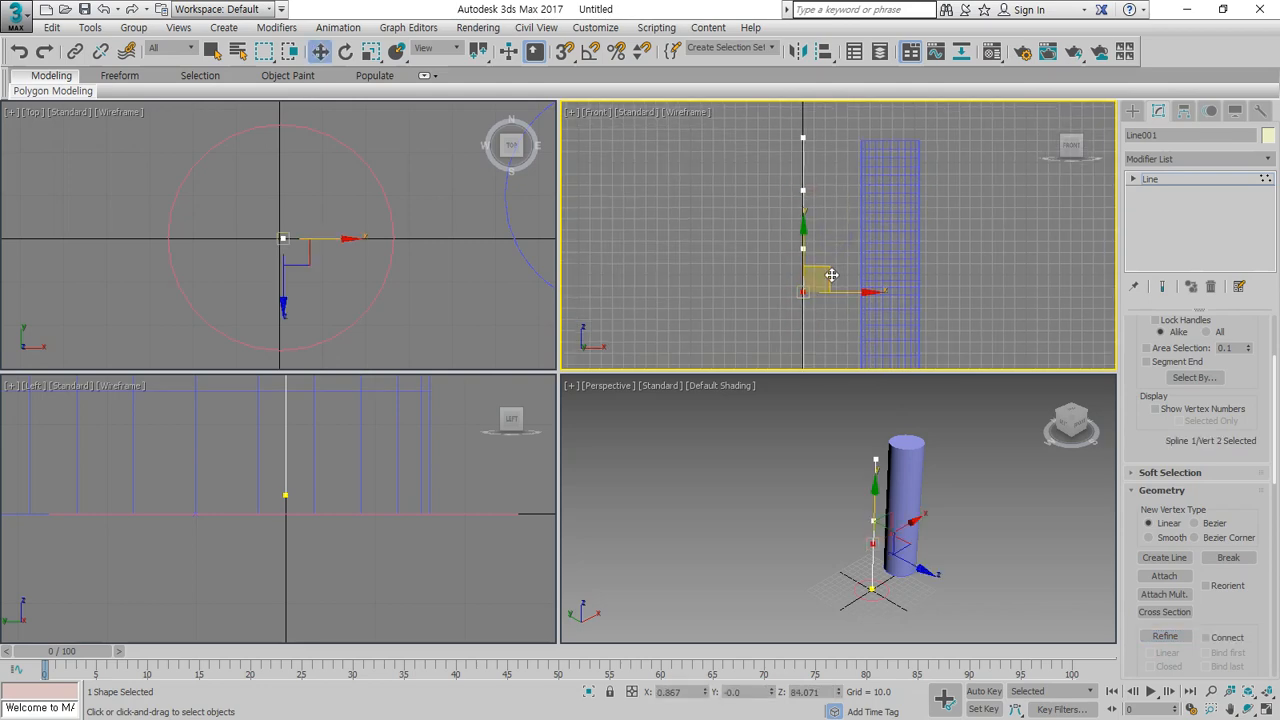
pyautogui.moveTo(803, 295); pyautogui.dragTo(772, 325)
pyautogui.moveTo(801, 190); pyautogui.dragTo(831, 190)
pyautogui.click(803, 137)
pyautogui.moveTo(765, 124); pyautogui.dragTo(766, 127)
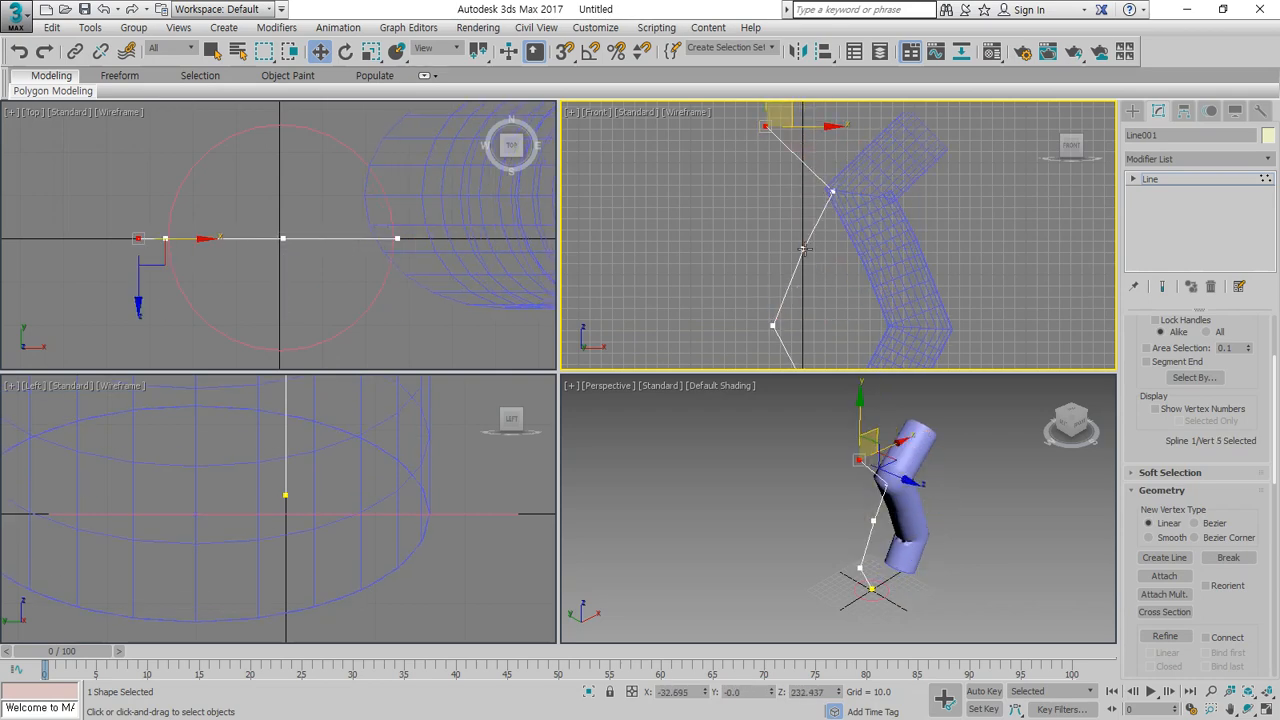
# Reshape the zigzag by moving the middle vertex to about X 25.3, Z 118.5, the upper inner vertex to about X -66.3, Z 170.3, and shifting the top end.
pyautogui.moveTo(803, 248); pyautogui.dragTo(830, 253)
pyautogui.click(830, 187)
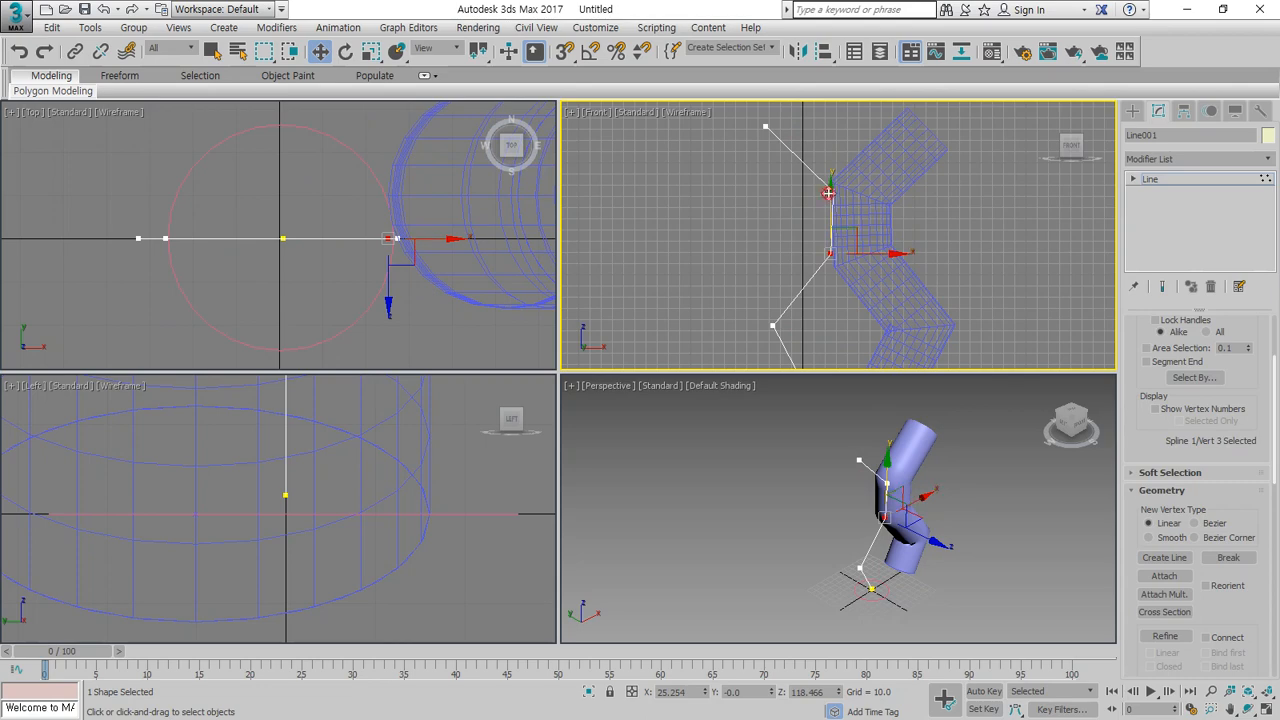
pyautogui.click(752, 194)
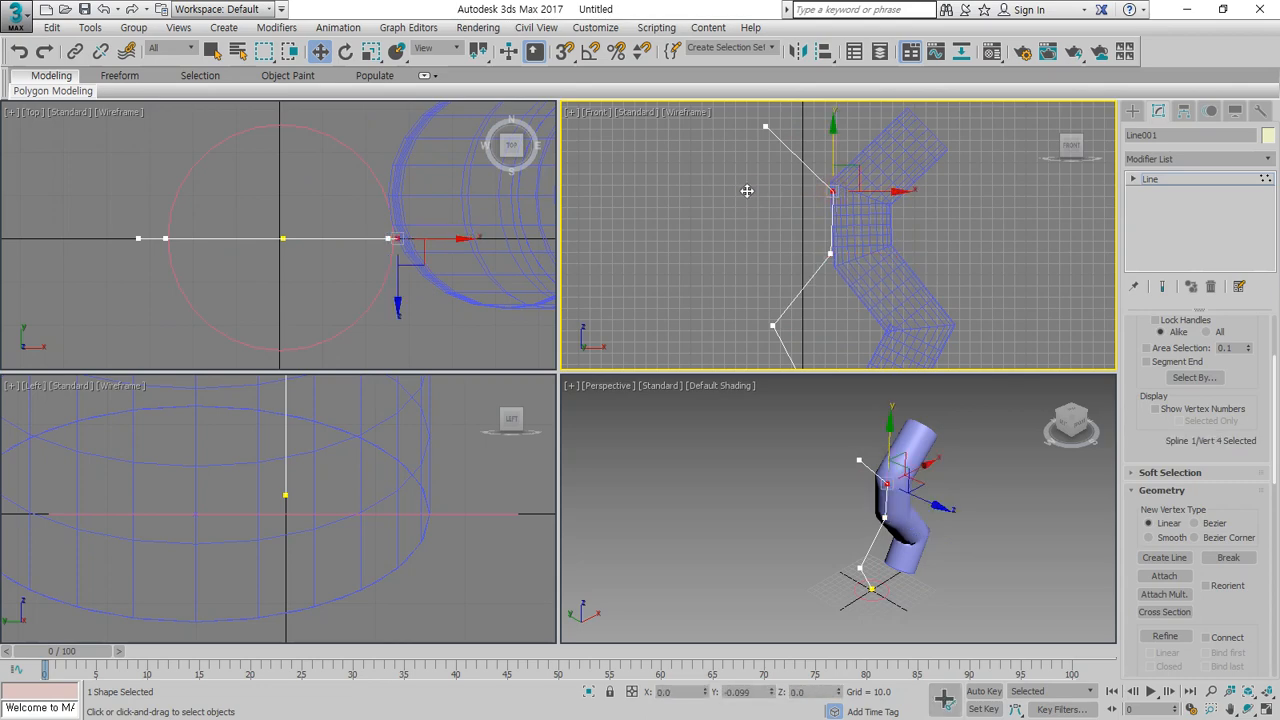
pyautogui.click(834, 190)
pyautogui.moveTo(848, 175); pyautogui.dragTo(756, 181)
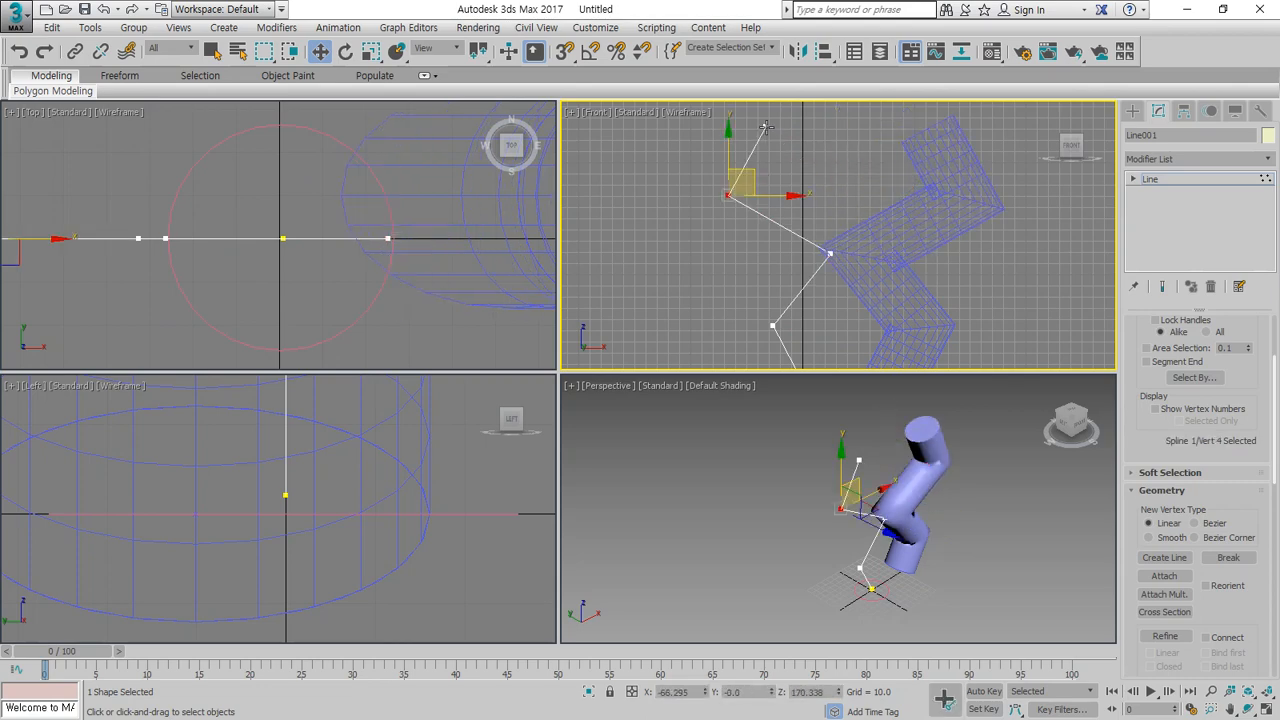
pyautogui.moveTo(767, 128); pyautogui.dragTo(796, 120)
pyautogui.click(829, 313)
# Convert the path line's three inner vertices to Smooth so the loft follows a curved path.
pyautogui.scroll(-2, 829, 313)
pyautogui.moveTo(829, 313); pyautogui.dragTo(771, 309, button='middle')
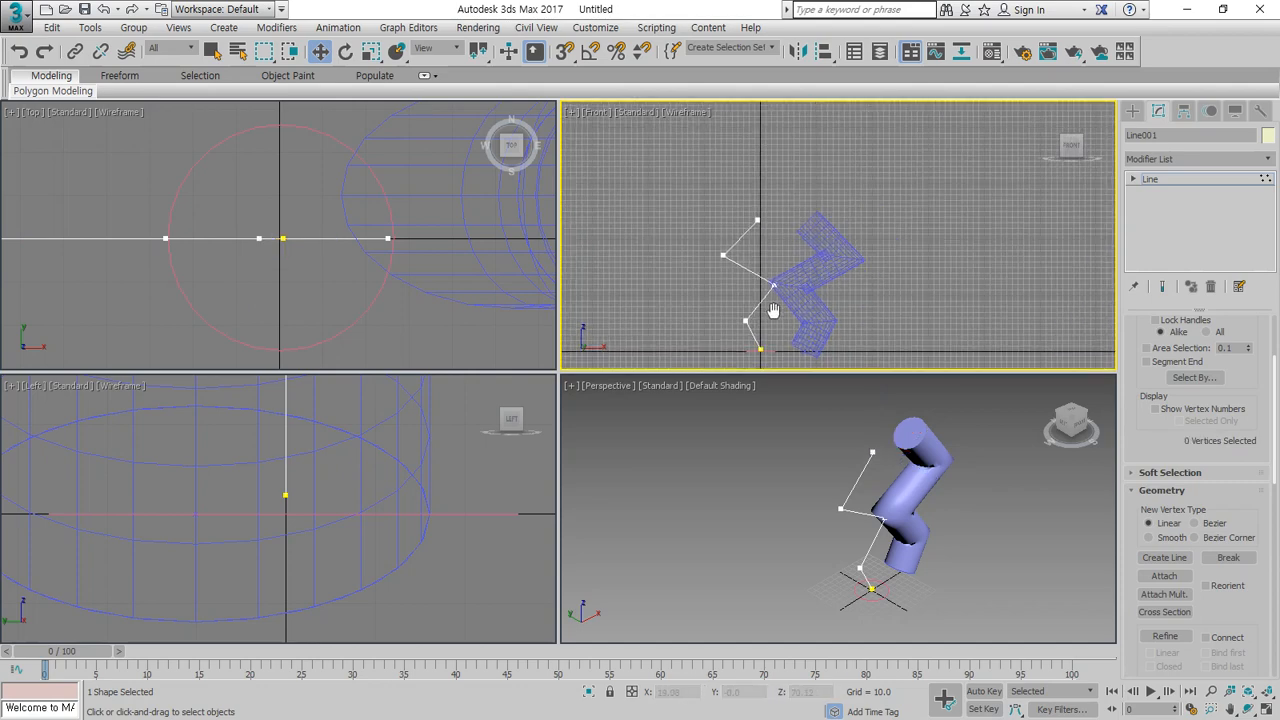
pyautogui.moveTo(790, 350); pyautogui.dragTo(660, 215)
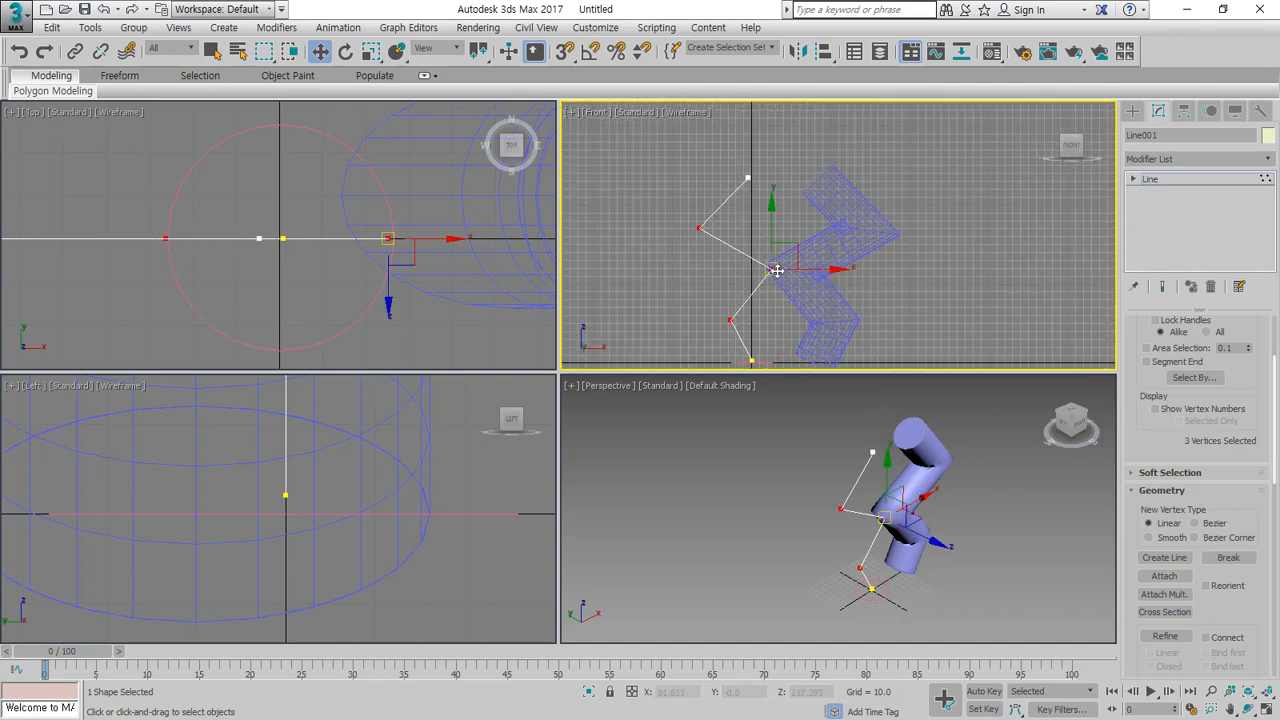
pyautogui.rightClick(772, 266)
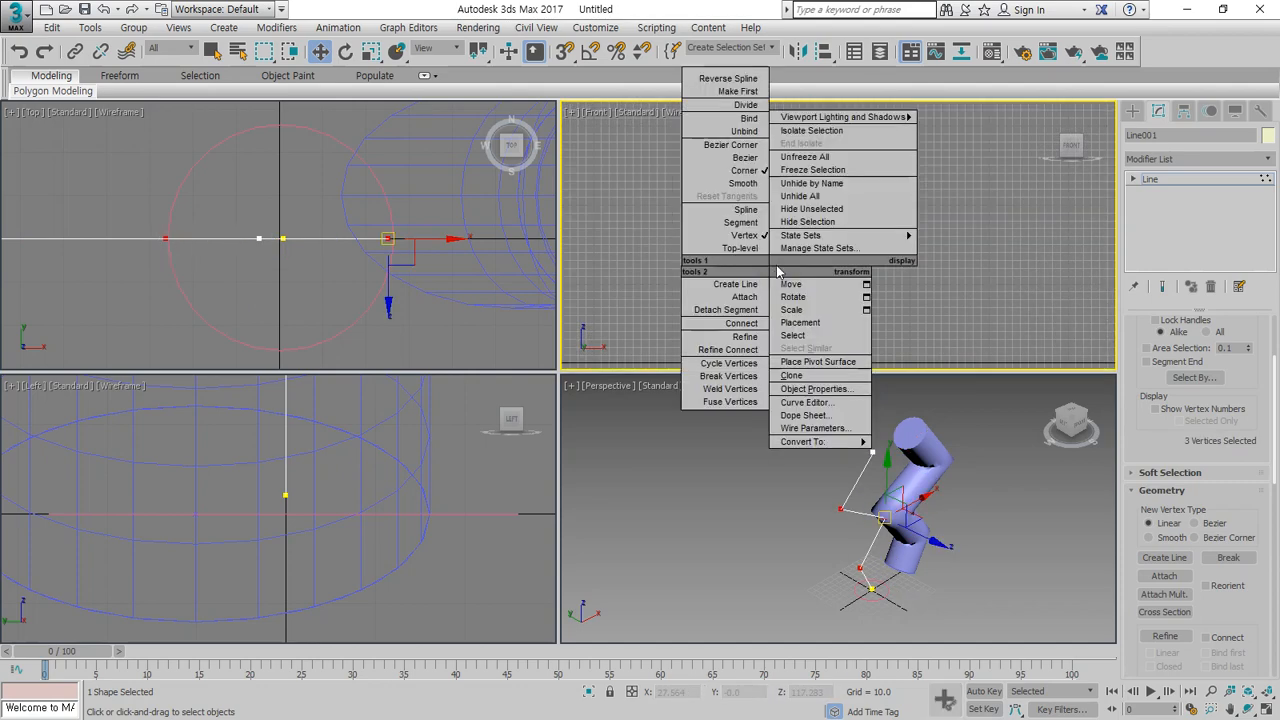
pyautogui.click(743, 183)
pyautogui.click(903, 361)
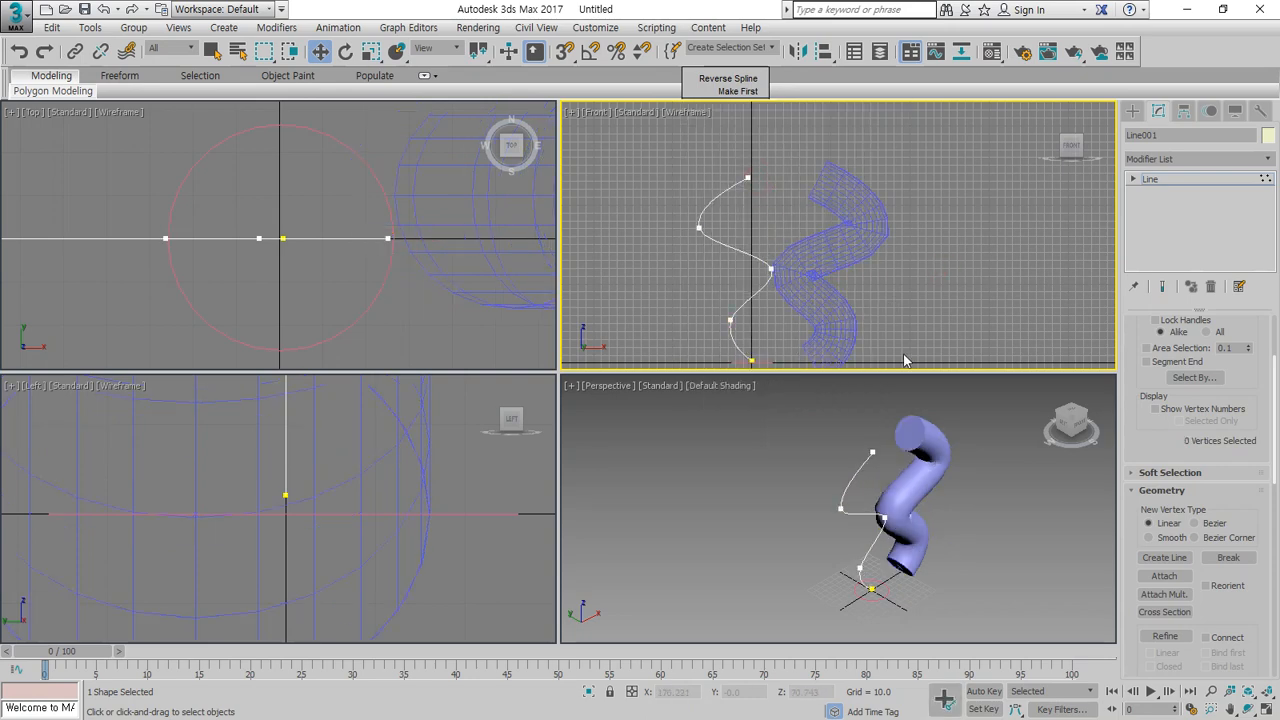
# Leave vertex editing of the path line and clear the selection.
pyautogui.scroll(4, 938, 462)
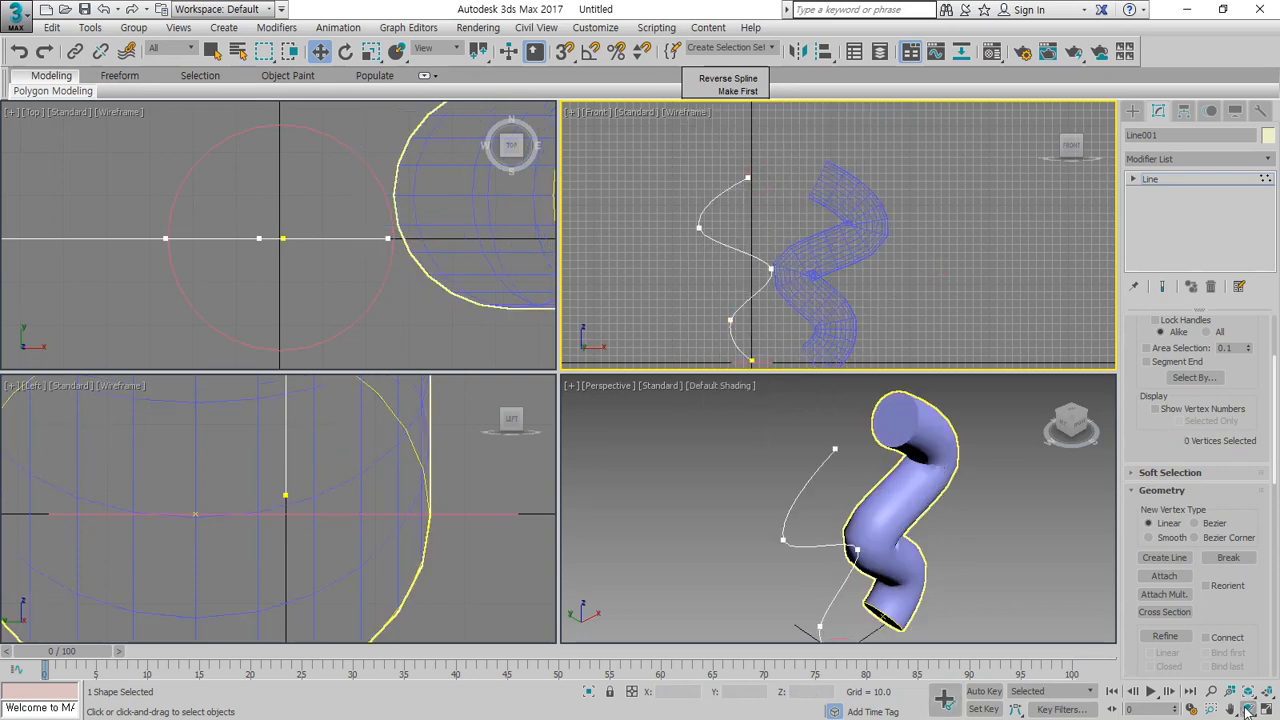
pyautogui.click(1247, 708)
pyautogui.moveTo(891, 486); pyautogui.dragTo(922, 500)
pyautogui.rightClick(922, 500)
pyautogui.click(1155, 184)
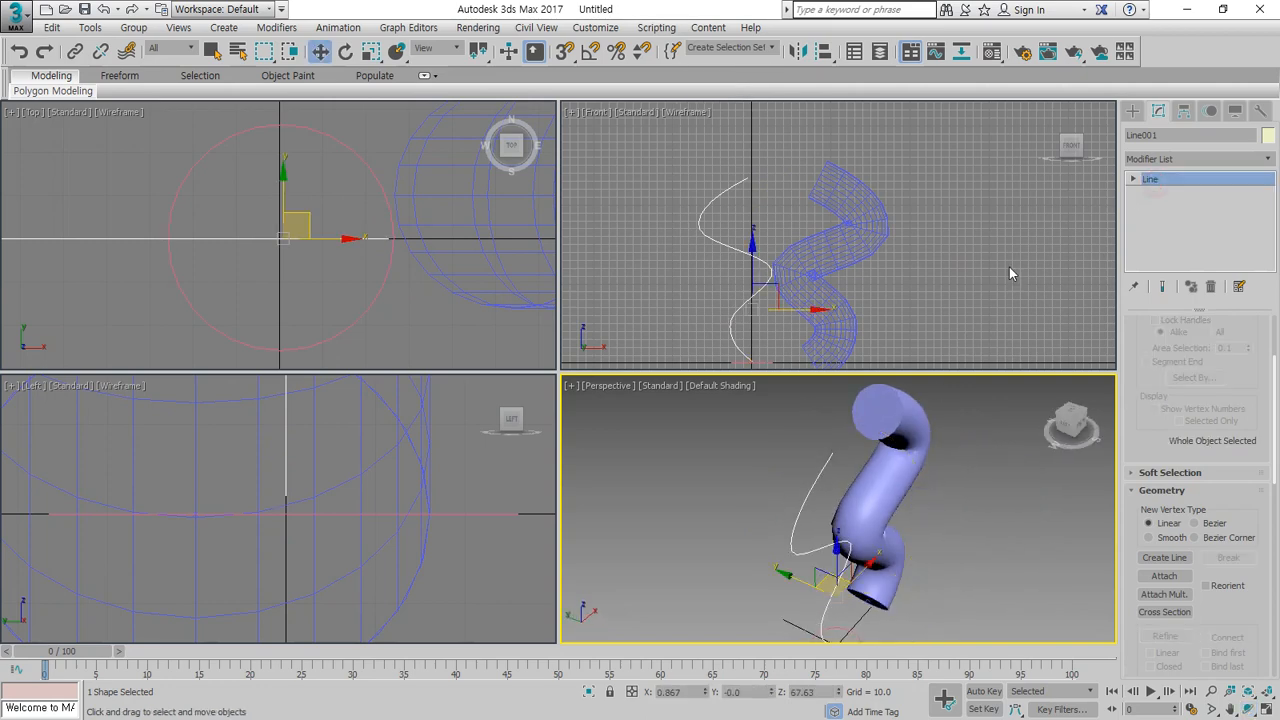
pyautogui.click(1008, 274)
# Reduce the radius of the loft's base circle to about 14.918 and deselect it.
pyautogui.moveTo(817, 288); pyautogui.dragTo(817, 217, button='middle')
pyautogui.click(769, 292)
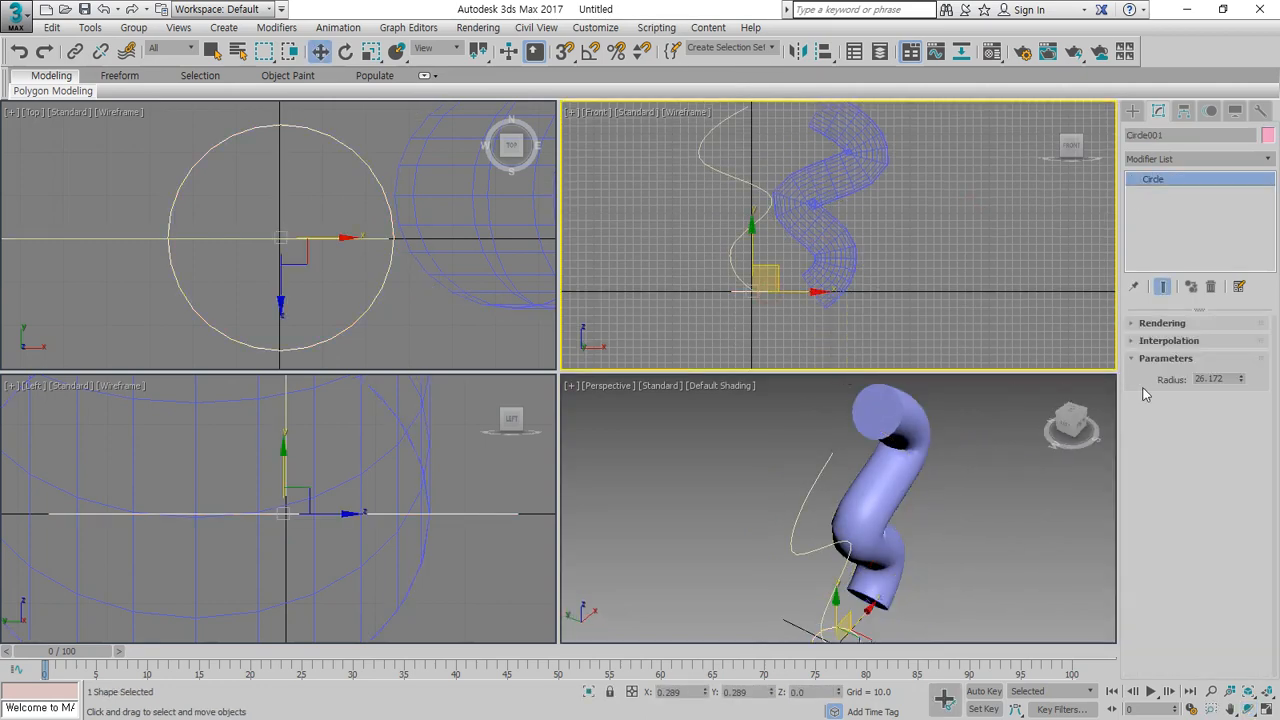
pyautogui.moveTo(1238, 381); pyautogui.dragTo(1240, 412)
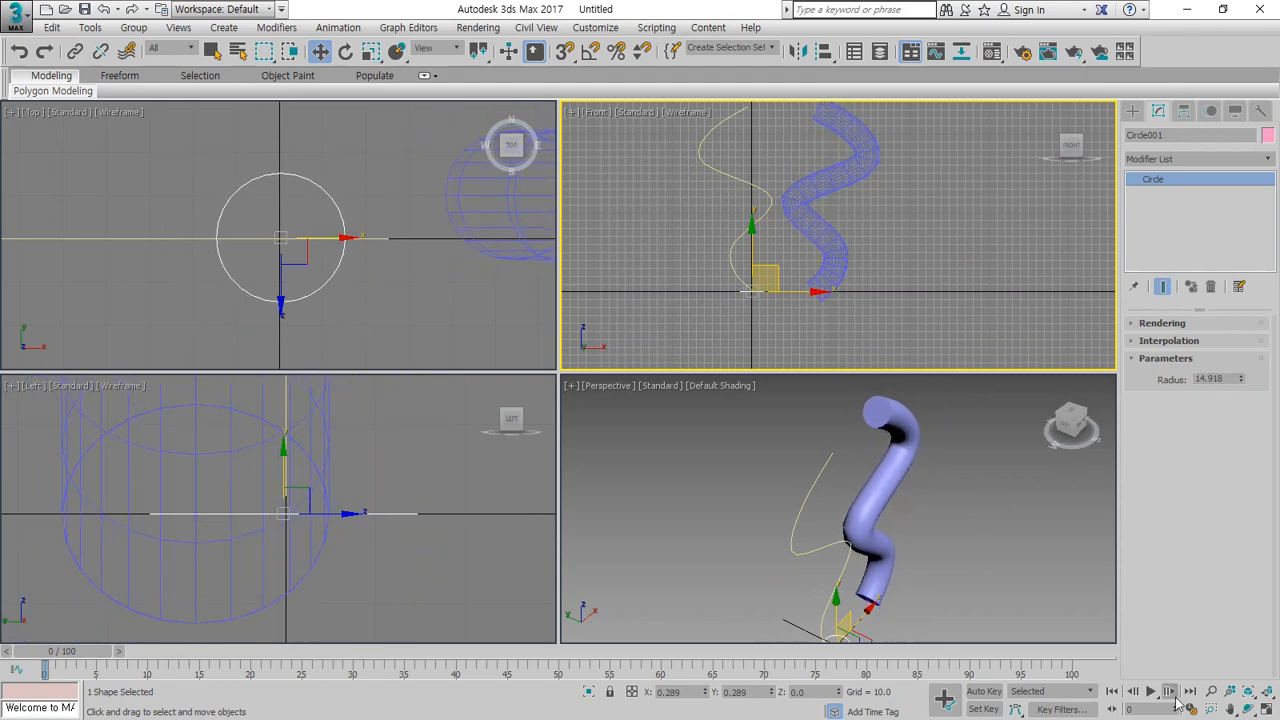
pyautogui.click(1245, 710)
pyautogui.moveTo(830, 450); pyautogui.dragTo(807, 514)
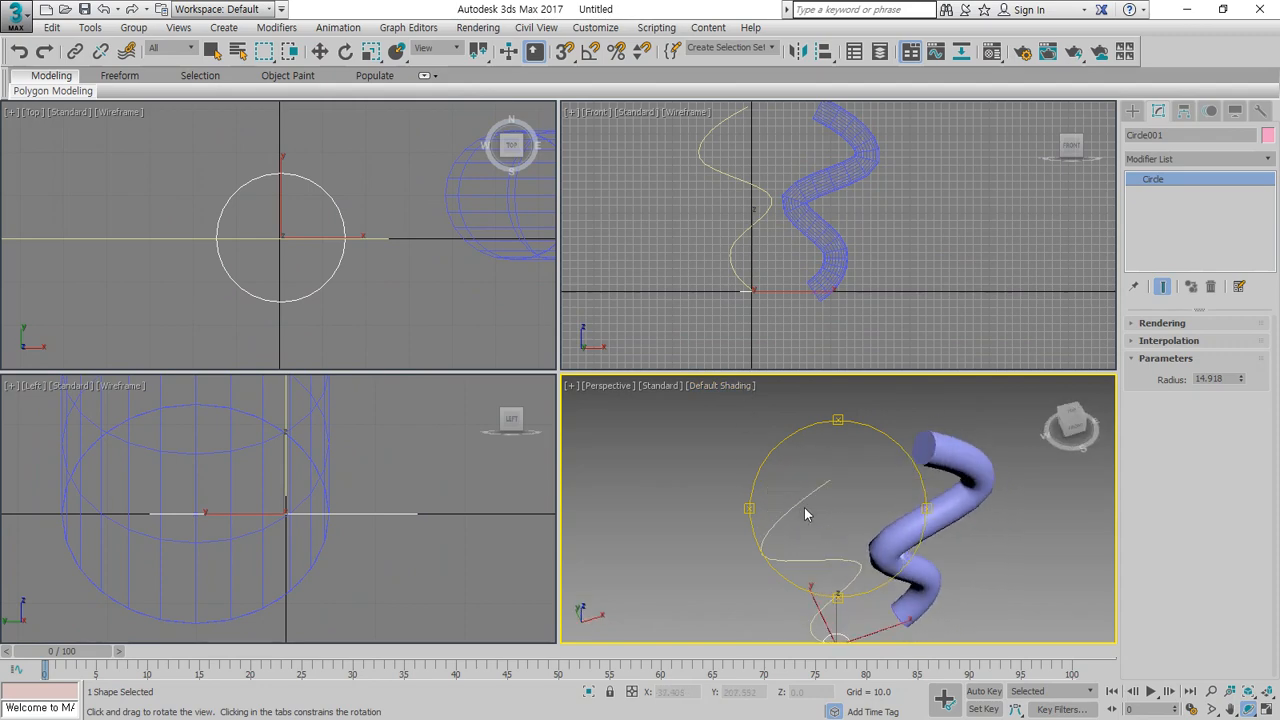
pyautogui.press('w')
pyautogui.click(685, 443)
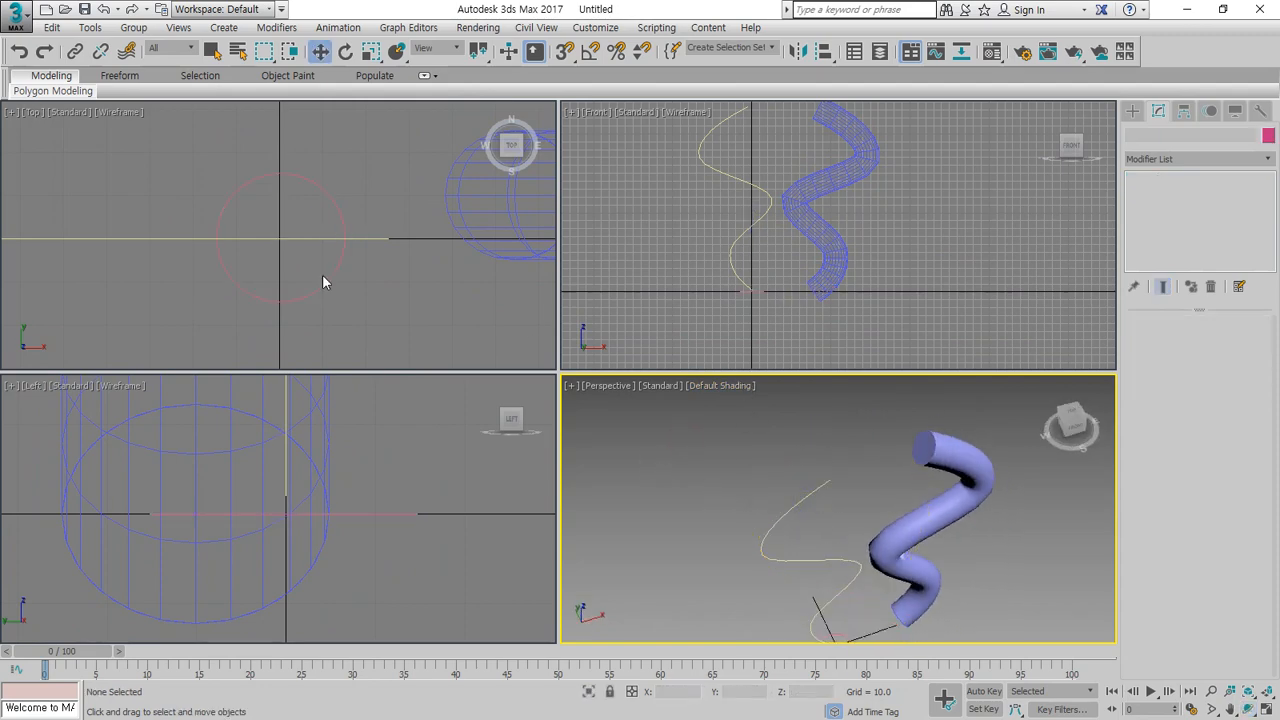
# Delete the curved loft object, keeping only the circle and the path line.
pyautogui.click(938, 530)
pyautogui.press('Delete')
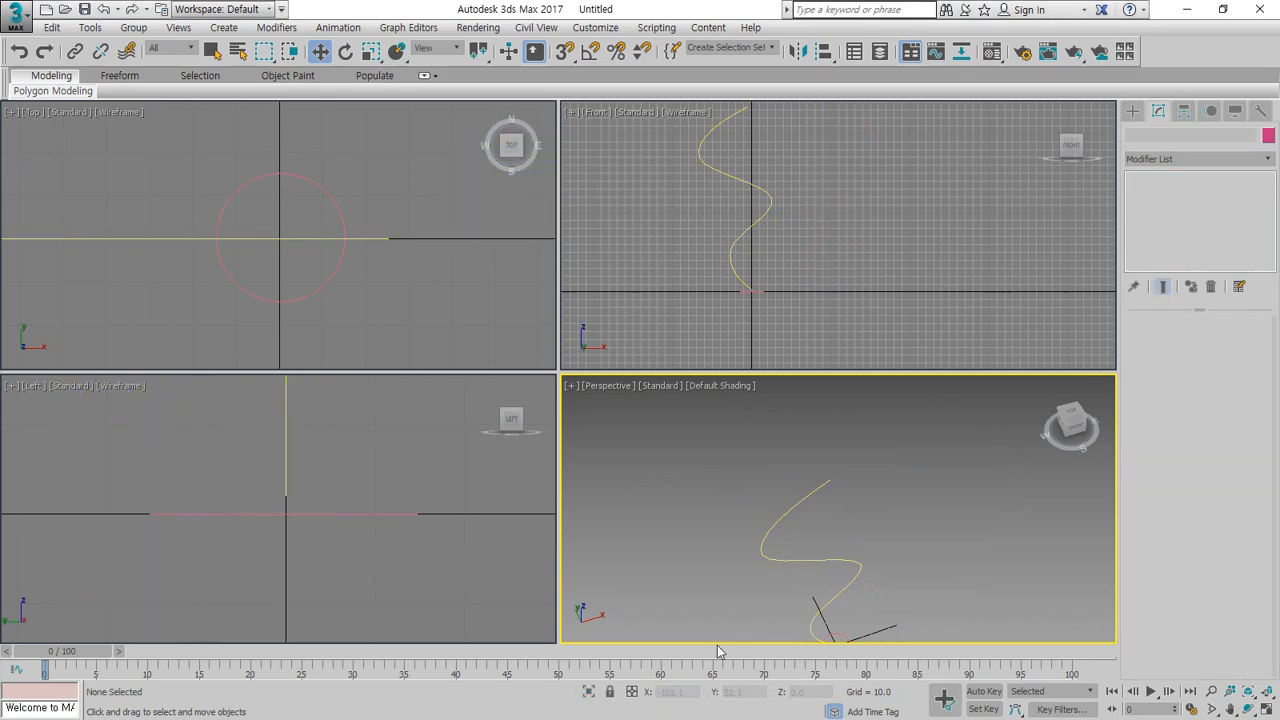
pyautogui.scroll(5, 812, 560)
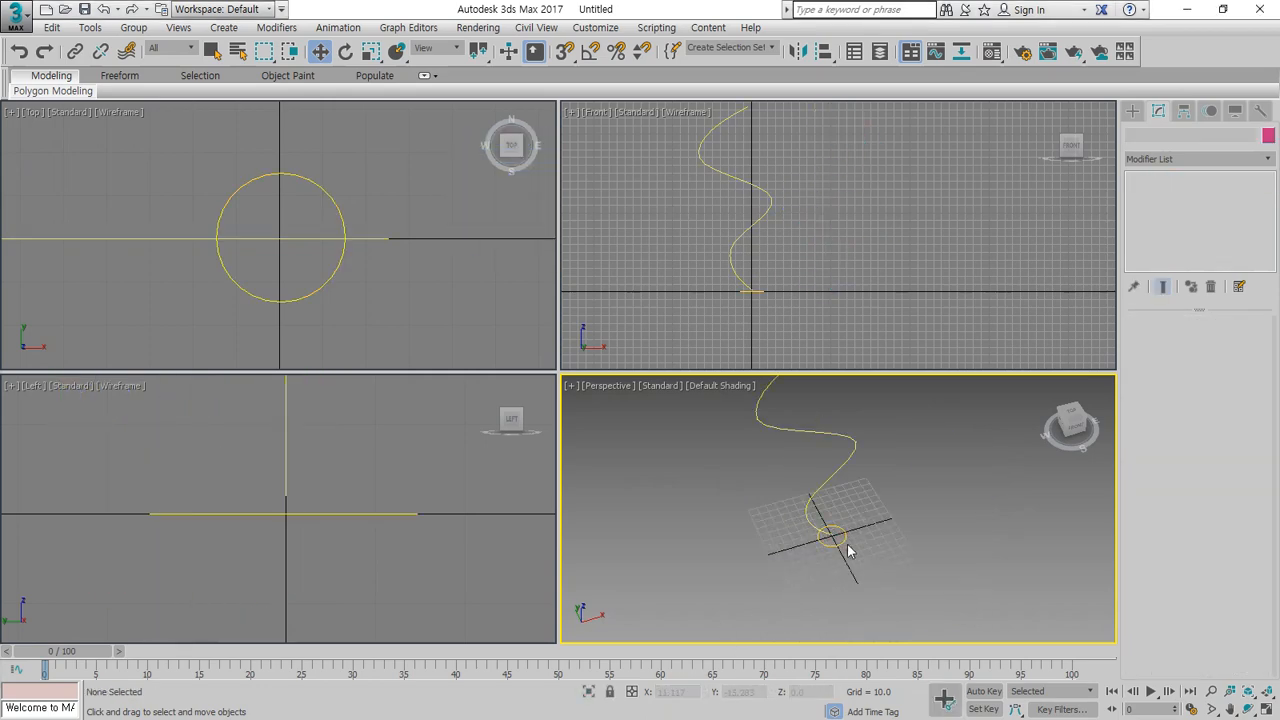
pyautogui.hotkey('ctrl', 'a')
pyautogui.click(766, 540)
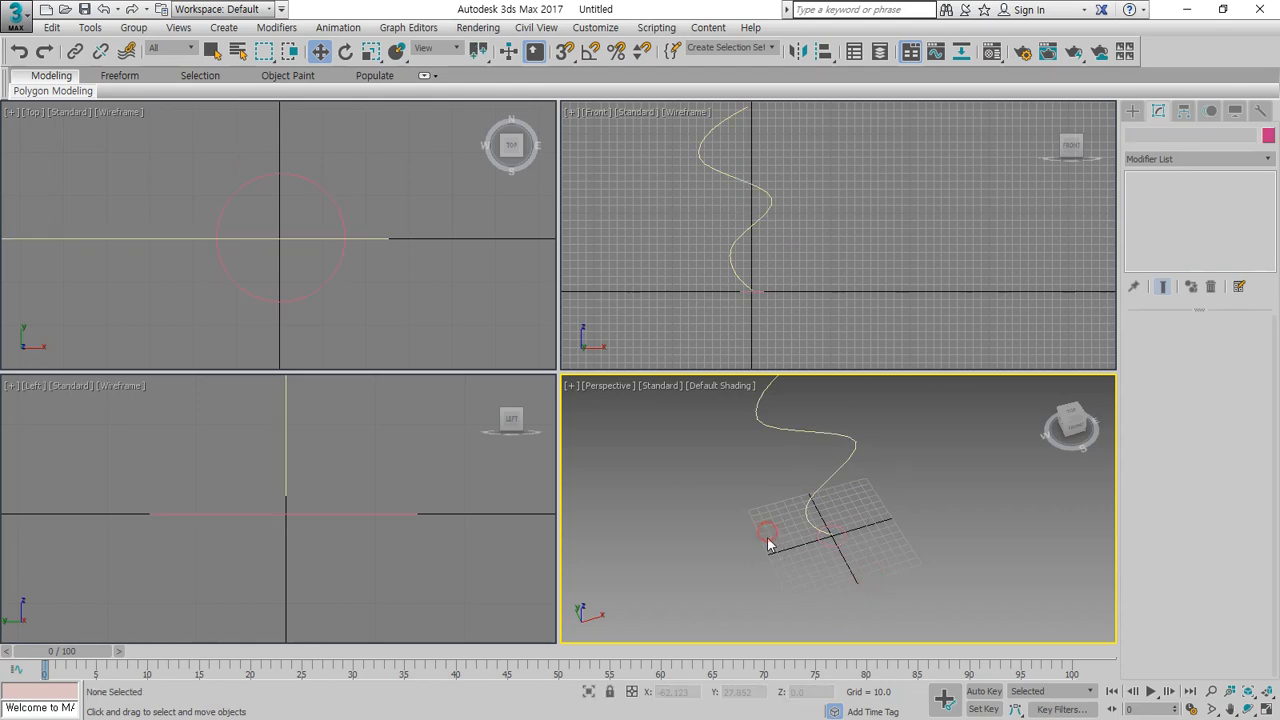
pyautogui.click(838, 543)
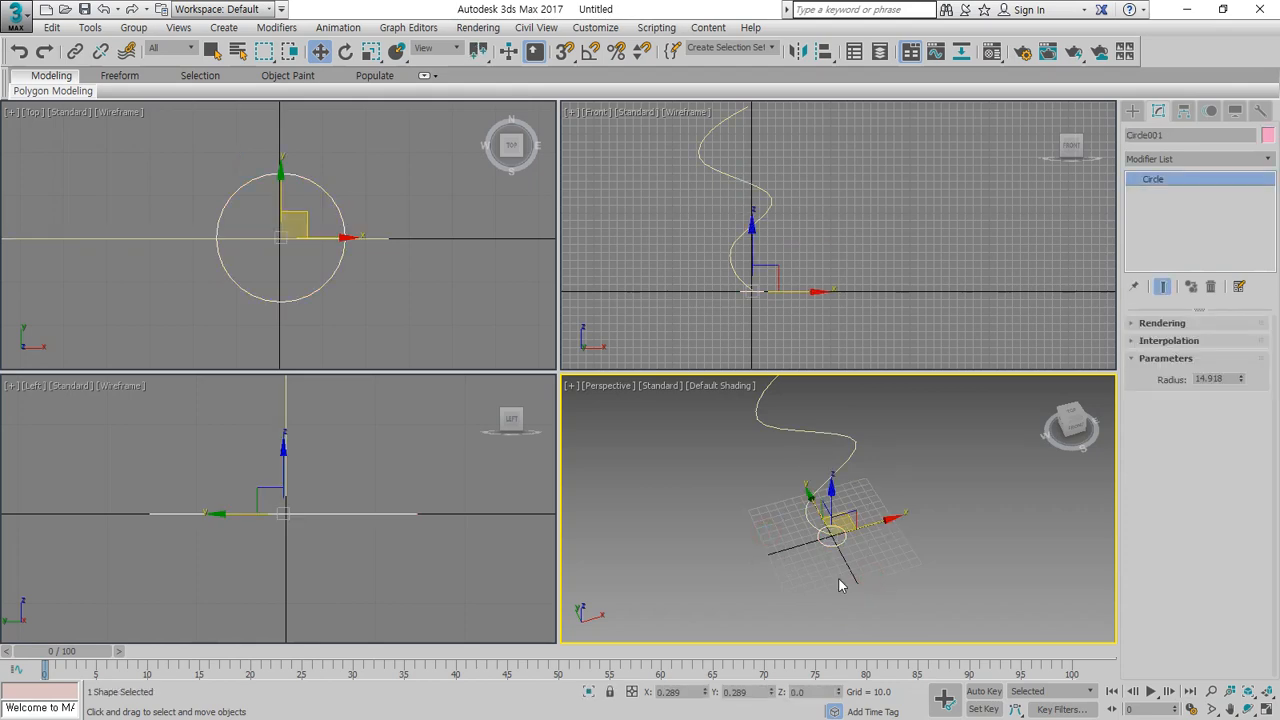
pyautogui.scroll(2, 842, 580)
pyautogui.click(839, 447)
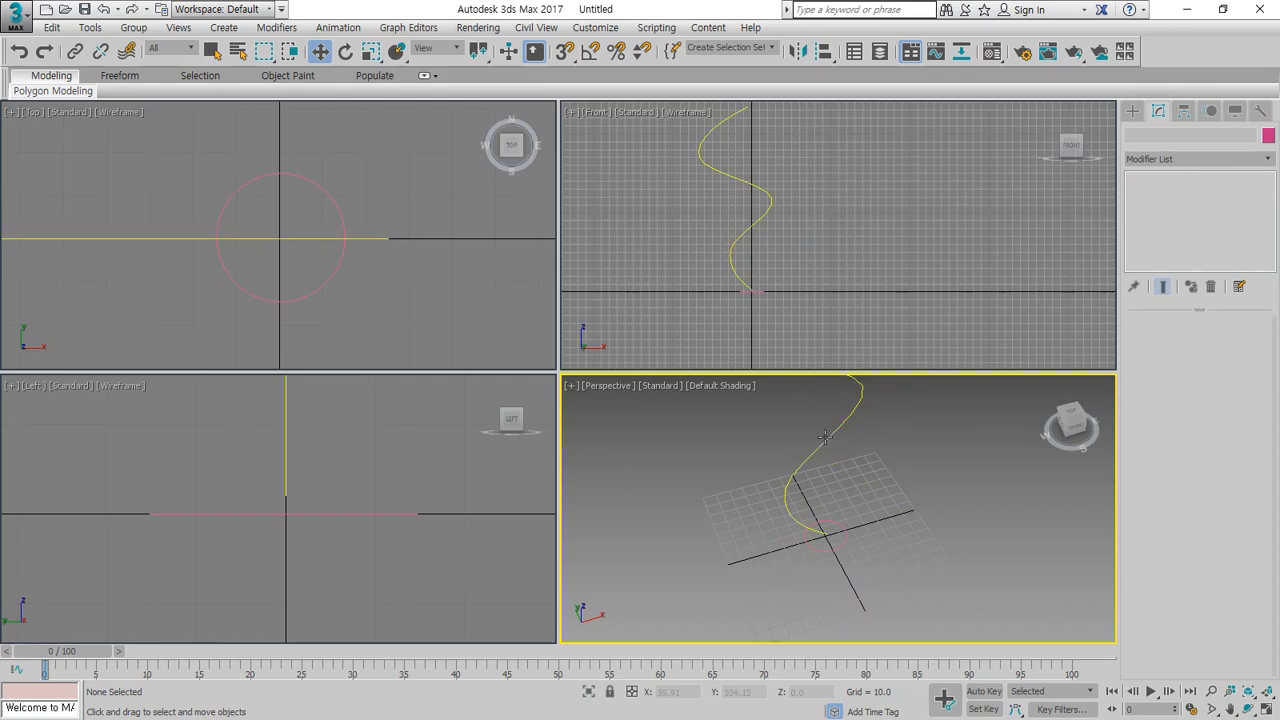
pyautogui.click(825, 437)
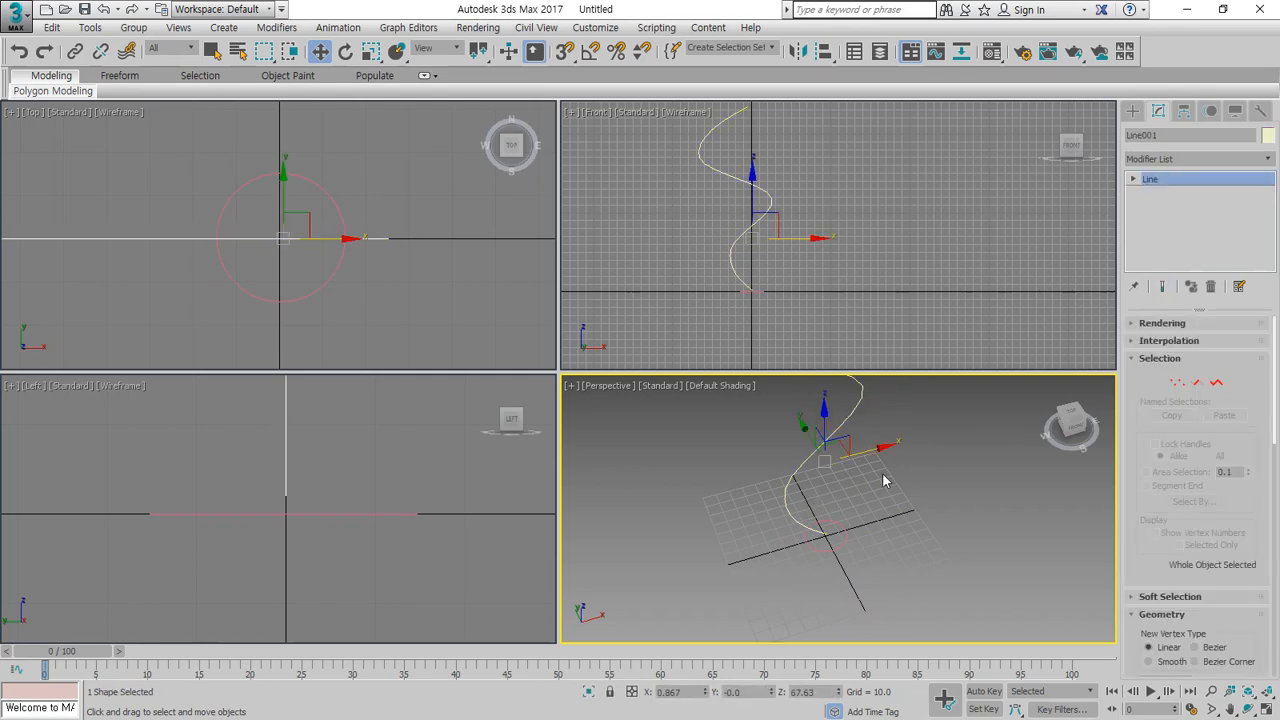
pyautogui.moveTo(848, 584); pyautogui.dragTo(769, 475)
pyautogui.click(761, 484)
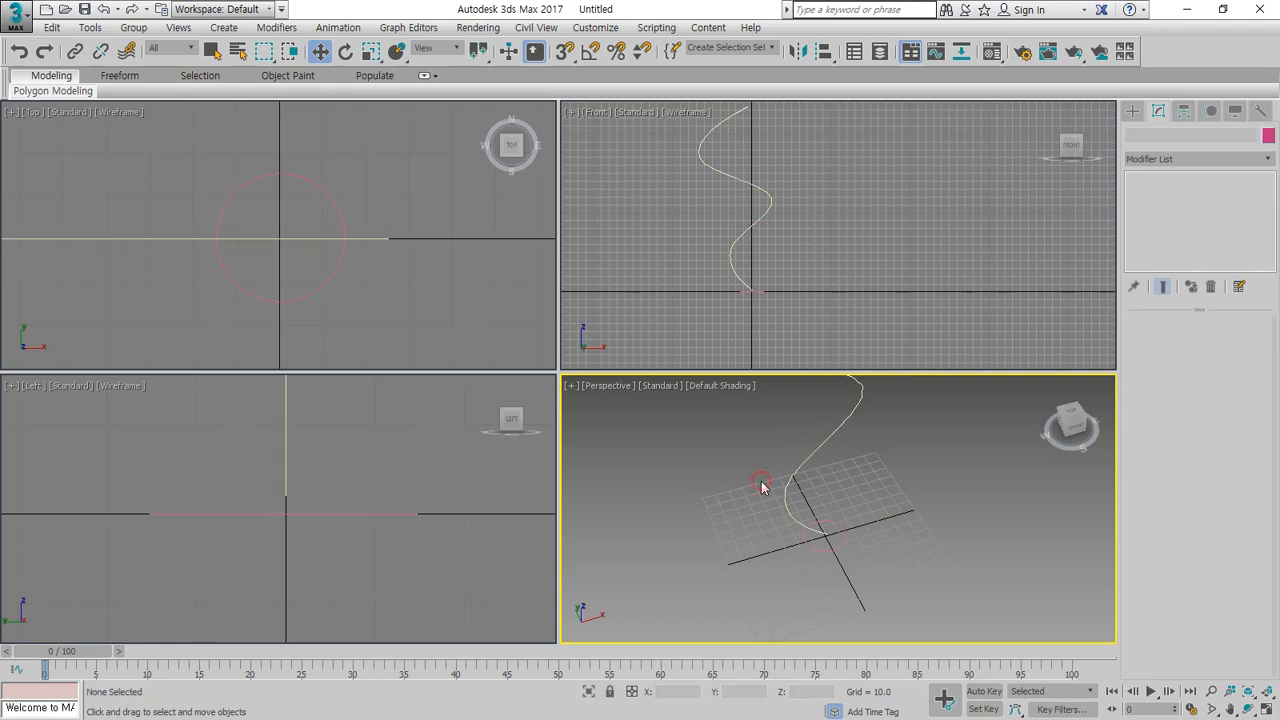
pyautogui.click(841, 527)
# Delete the path line's three inner vertices to straighten it, and leave vertex editing.
pyautogui.click(816, 446)
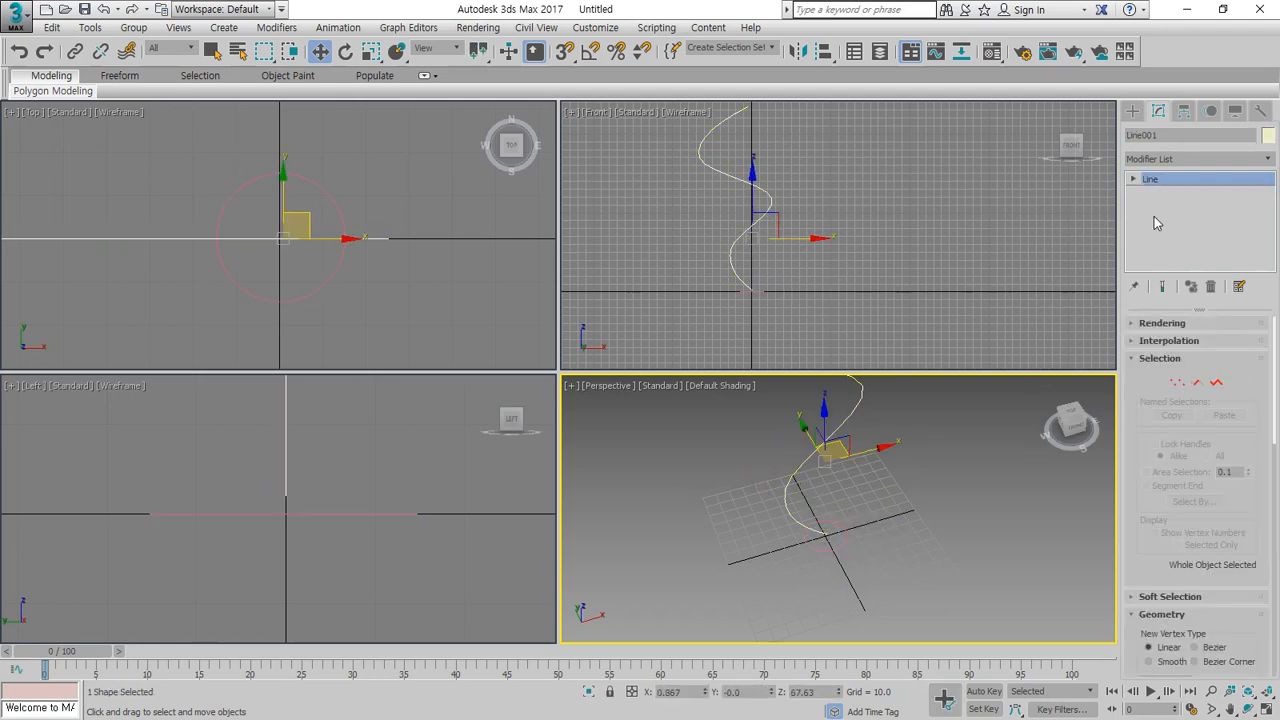
pyautogui.click(1162, 380)
pyautogui.click(806, 270)
pyautogui.moveTo(684, 162); pyautogui.dragTo(650, 148)
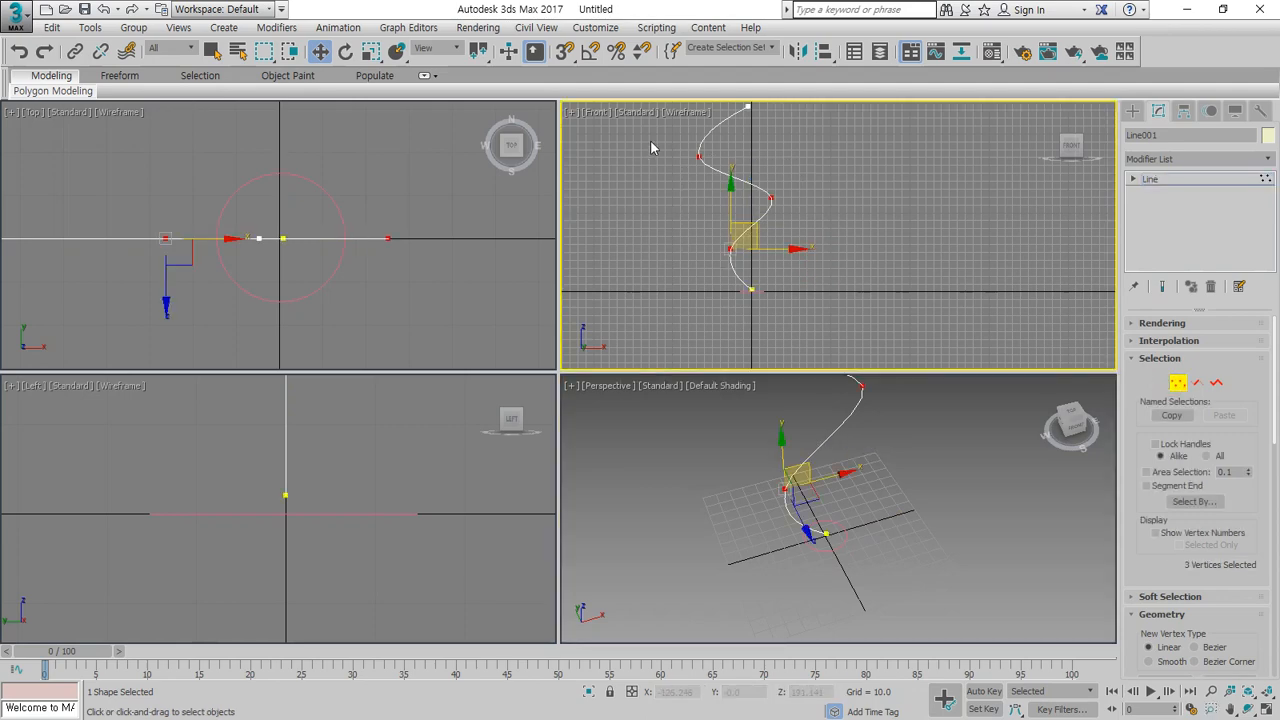
pyautogui.hotkey('ctrl', 'z')
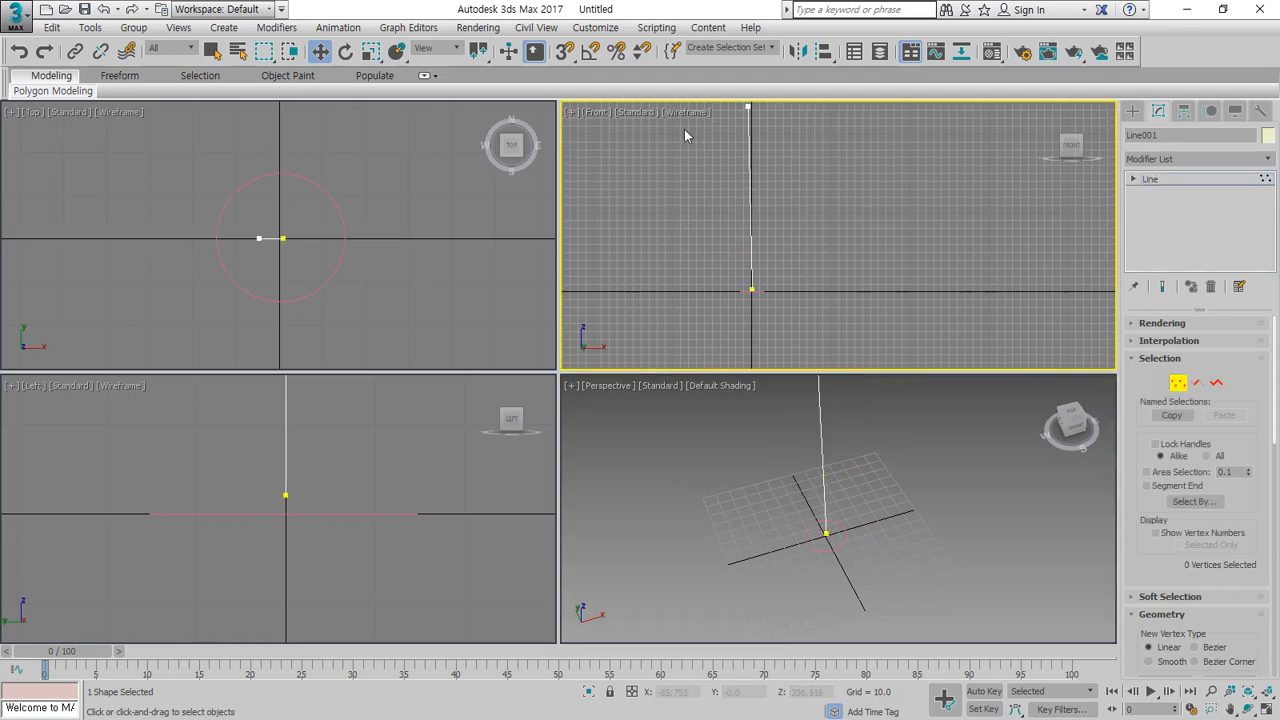
pyautogui.click(1179, 384)
pyautogui.click(793, 316)
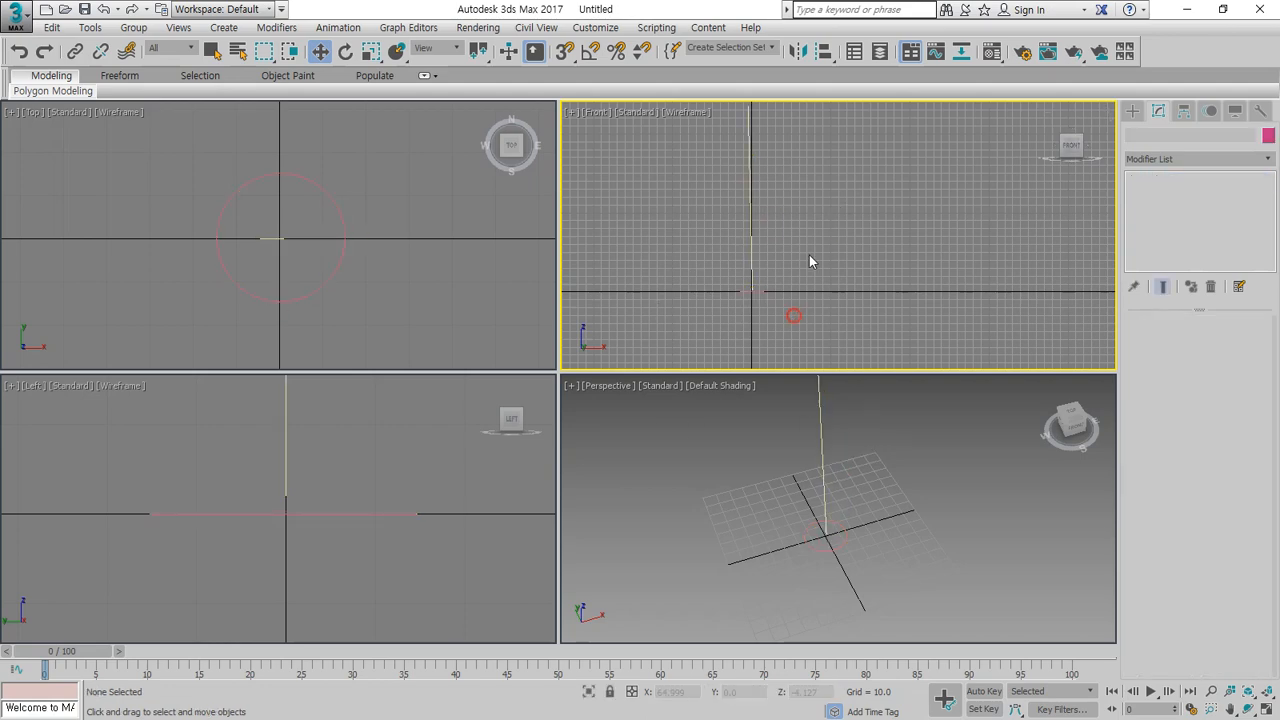
# Select the straight path line and bring up the Compound Objects creation category.
pyautogui.click(1132, 111)
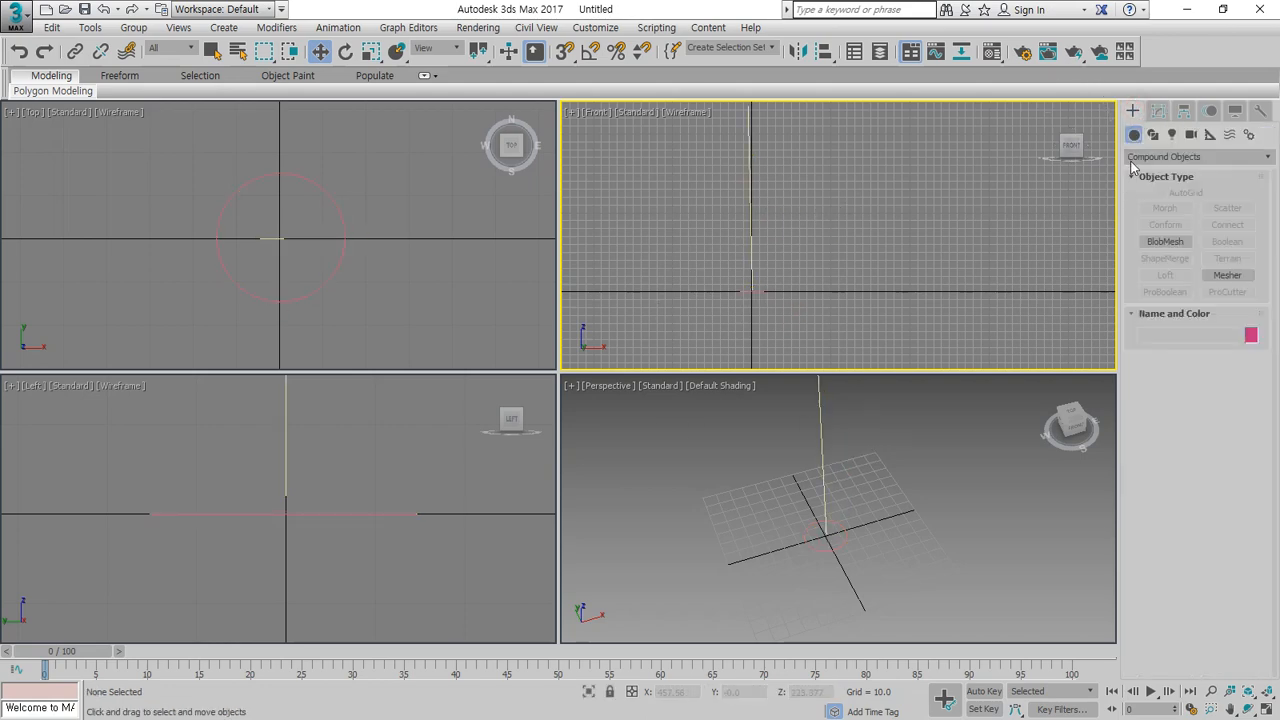
pyautogui.click(751, 222)
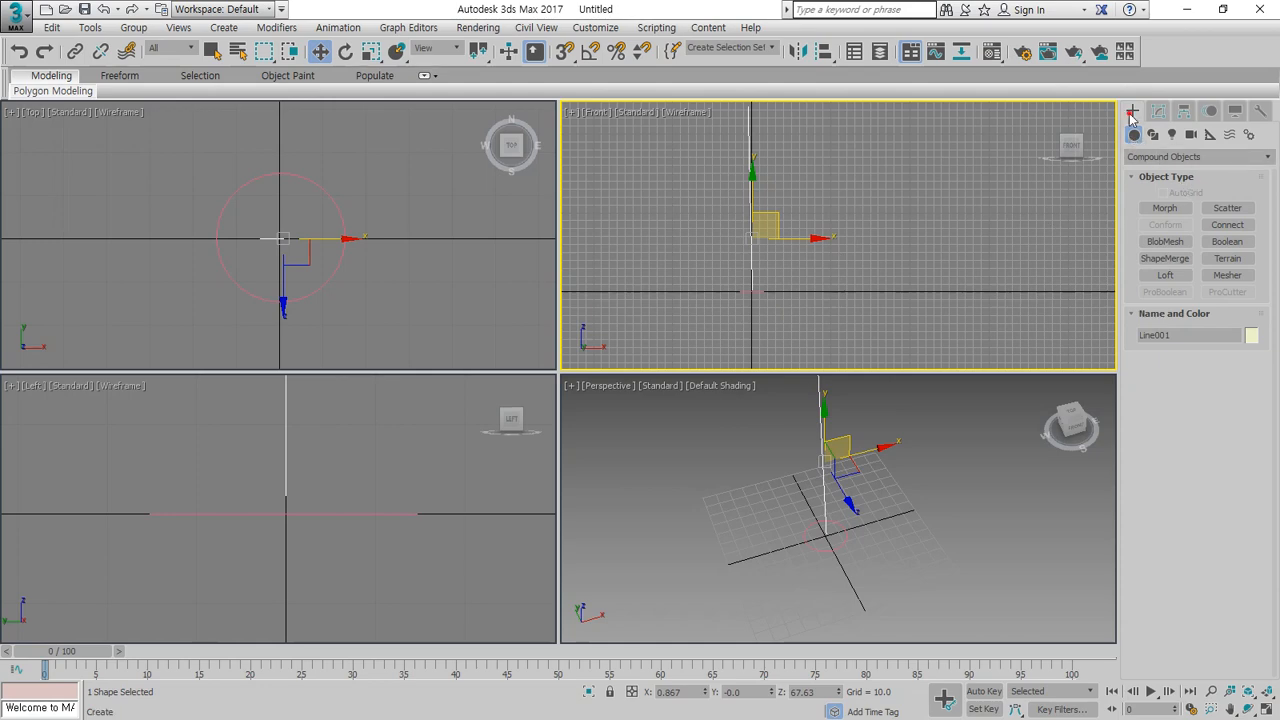
pyautogui.click(1162, 158)
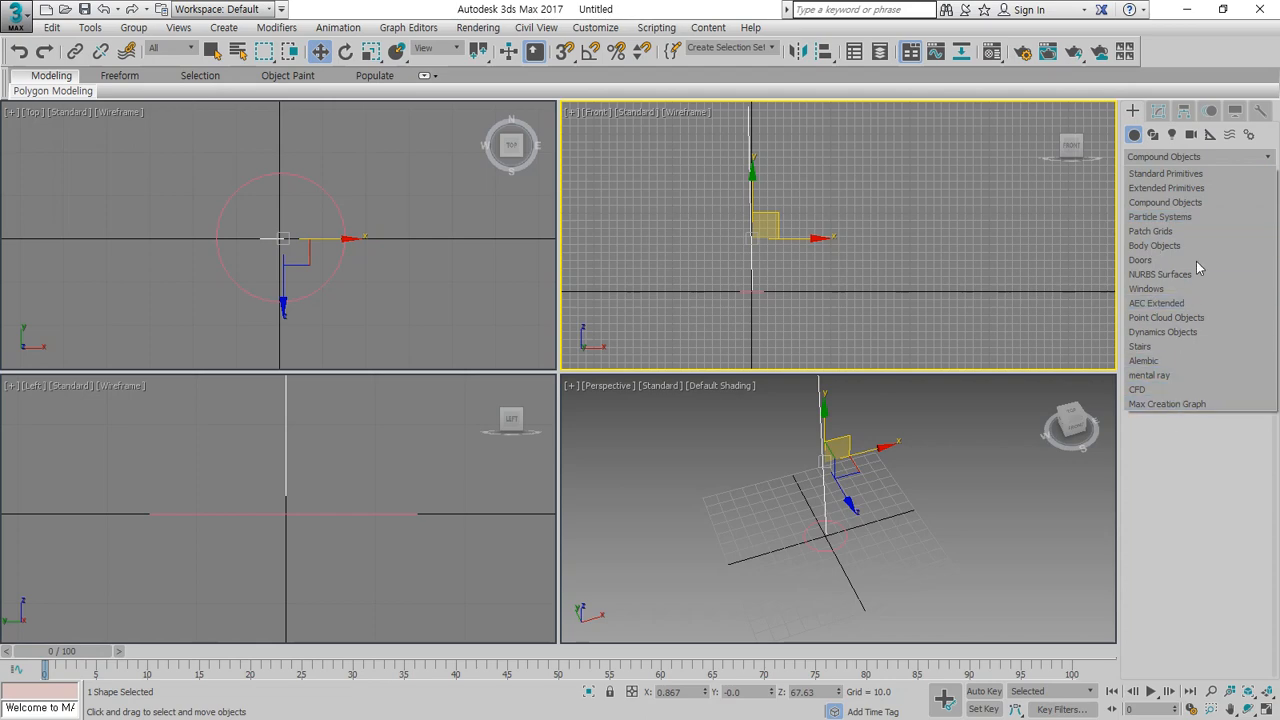
pyautogui.click(1214, 205)
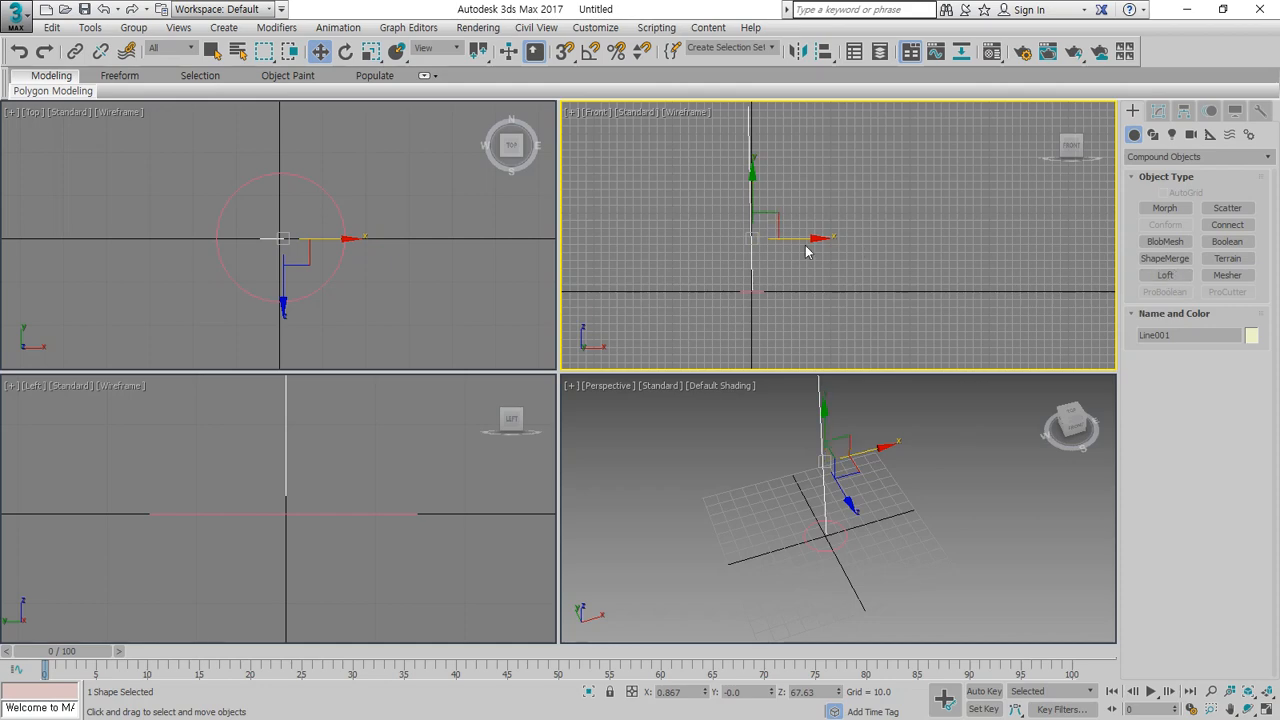
pyautogui.moveTo(849, 462)
pyautogui.mouseDown()
pyautogui.moveTo(779, 443)
pyautogui.moveTo(838, 490)
pyautogui.mouseUp()
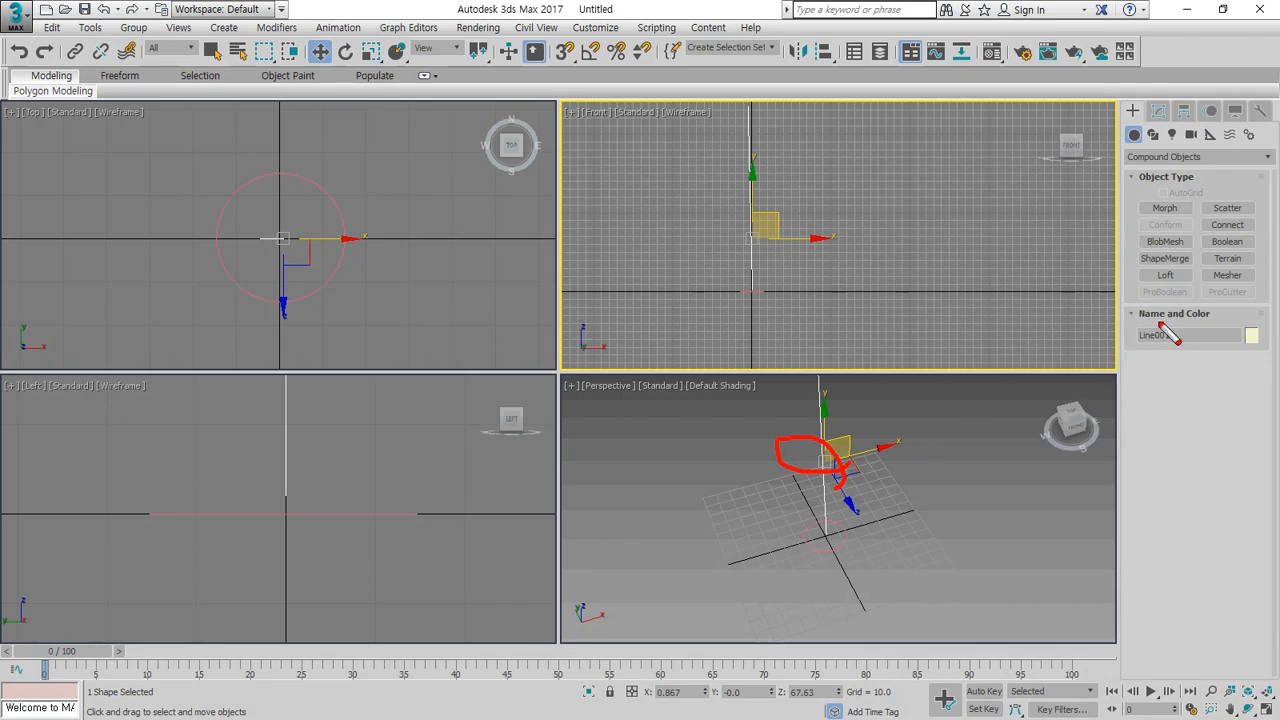
pyautogui.press('Escape')
# Try a loft from the selected line using Get Shape on the circle, and undo it.
pyautogui.click(1163, 281)
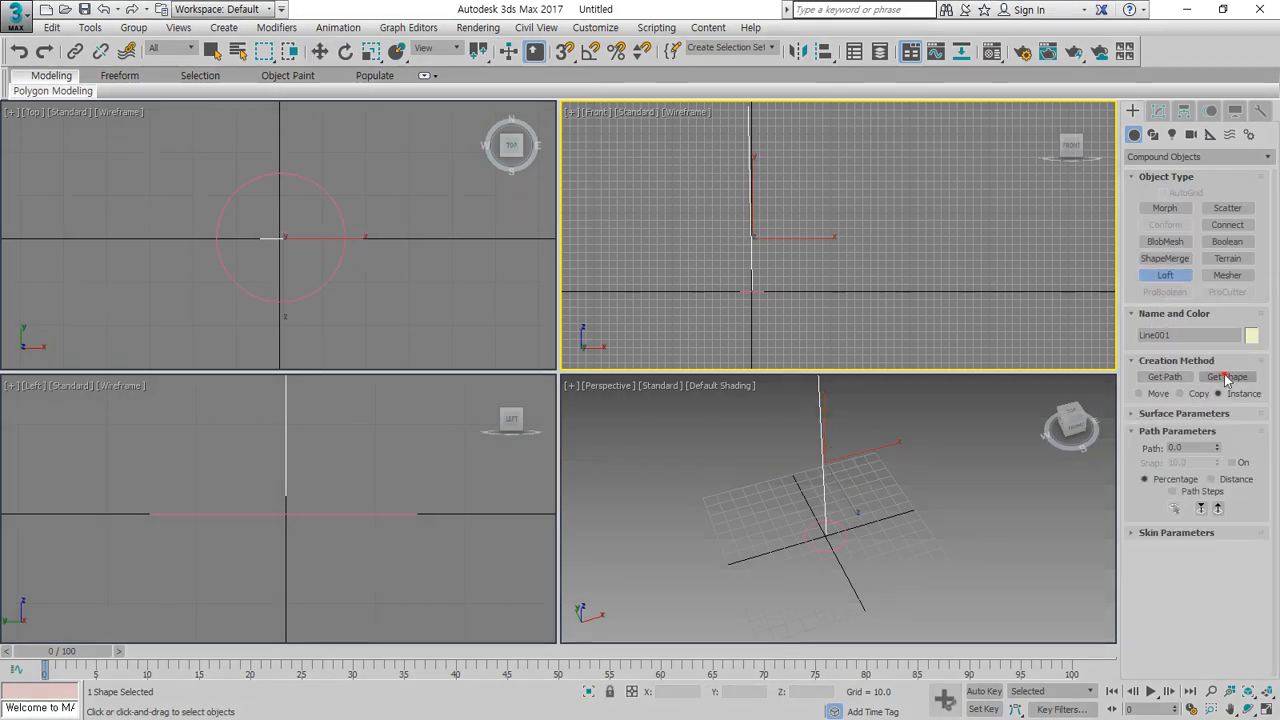
pyautogui.click(1227, 377)
pyautogui.click(848, 535)
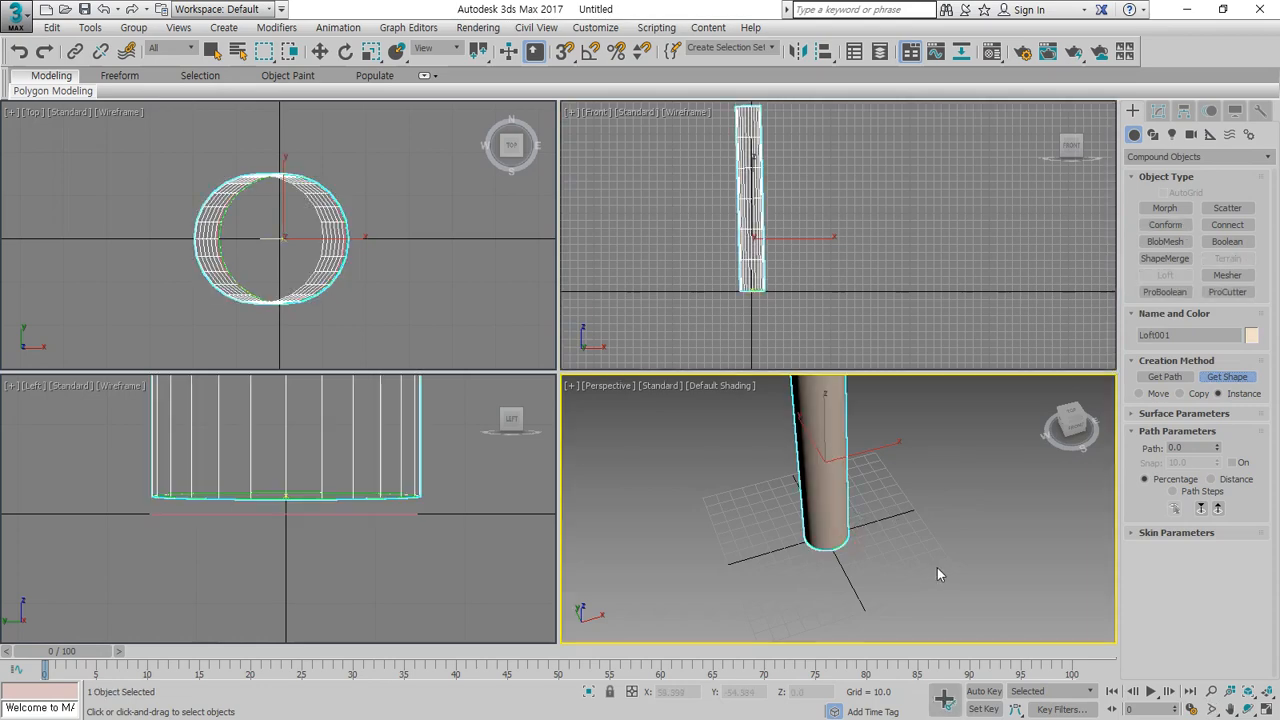
pyautogui.hotkey('ctrl', 'z')
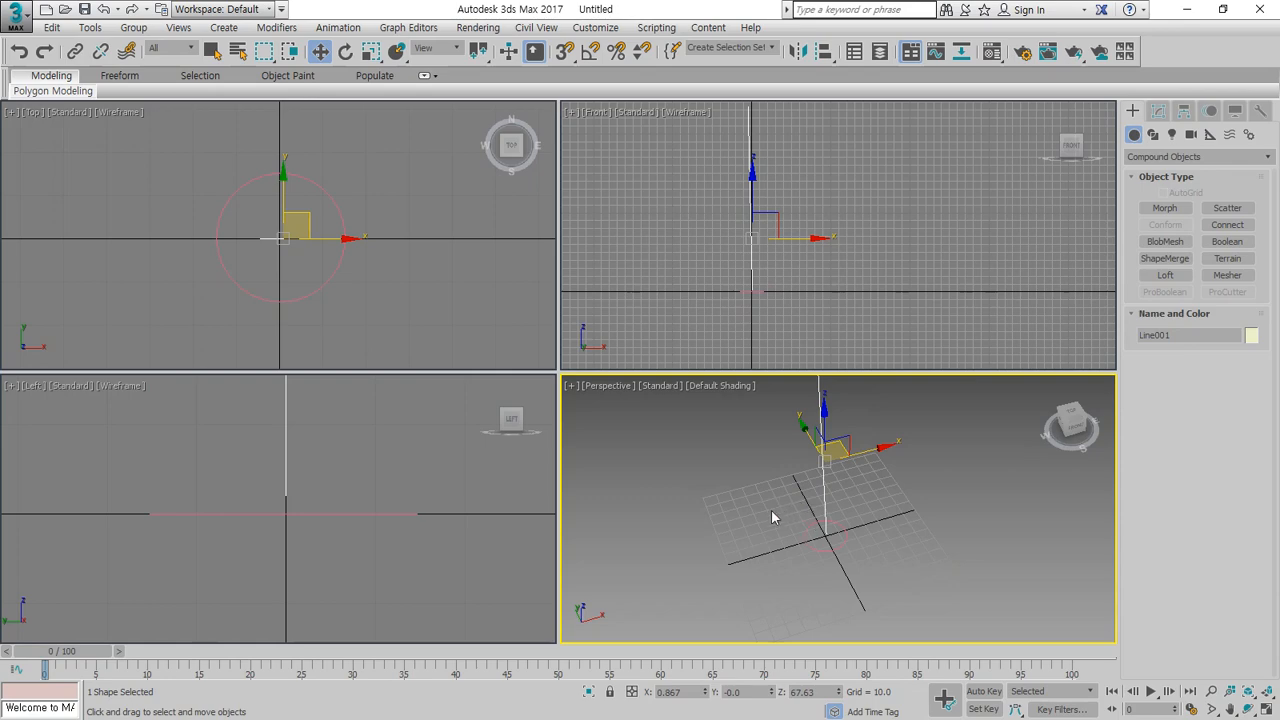
# Try a loft from the selected line using Get Path on the circle, inspect it, and delete it.
pyautogui.click(1165, 278)
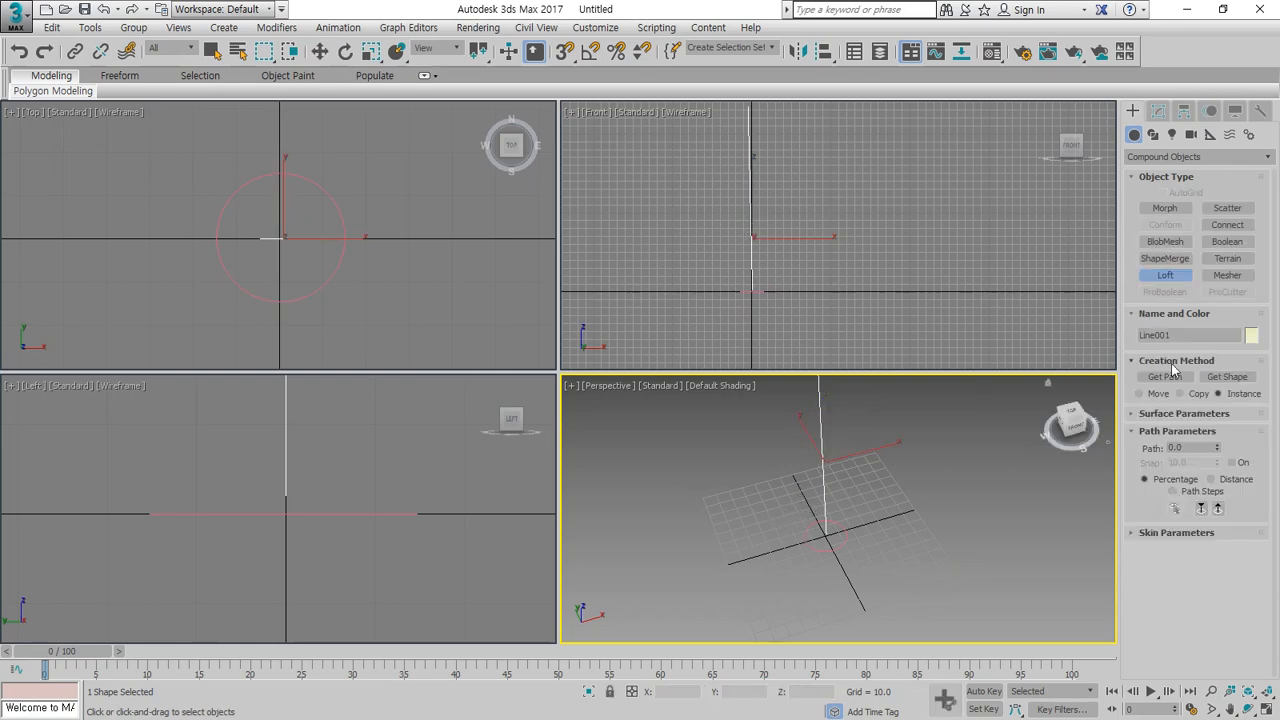
pyautogui.click(1166, 377)
pyautogui.click(836, 541)
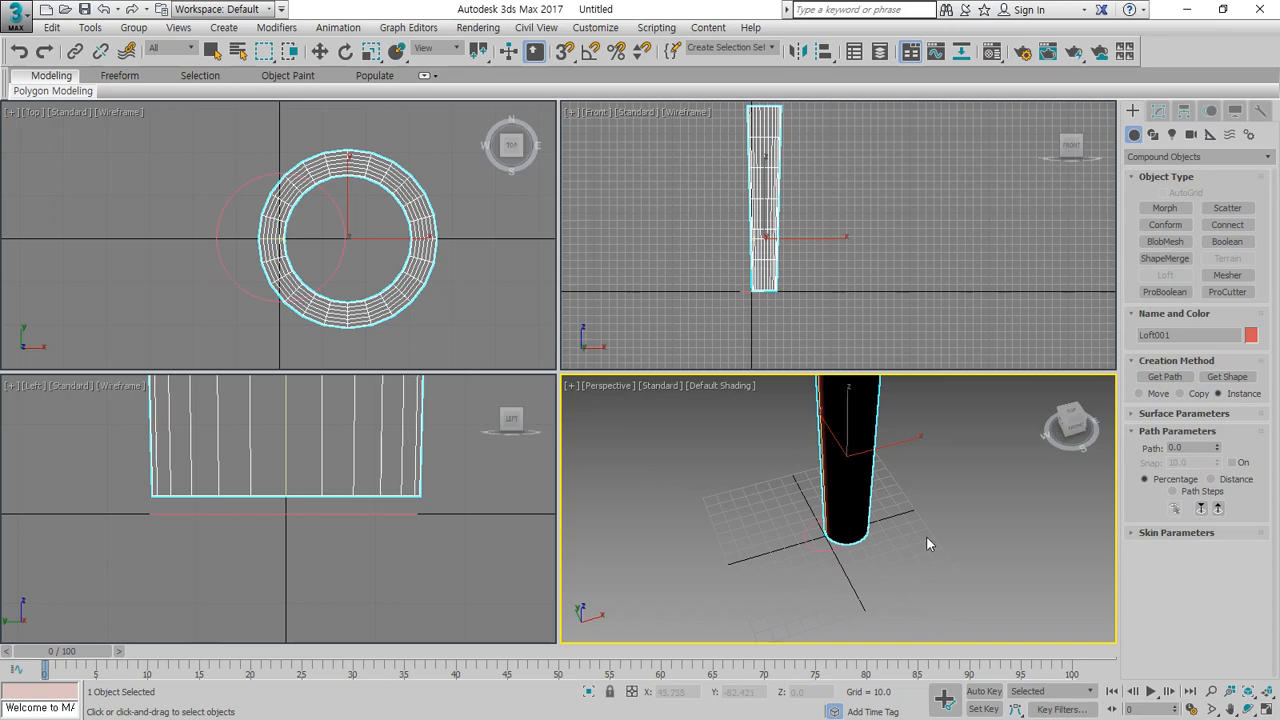
pyautogui.keyDown('alt'); pyautogui.moveTo(926, 536); pyautogui.dragTo(914, 492, button='middle'); pyautogui.keyUp('alt')
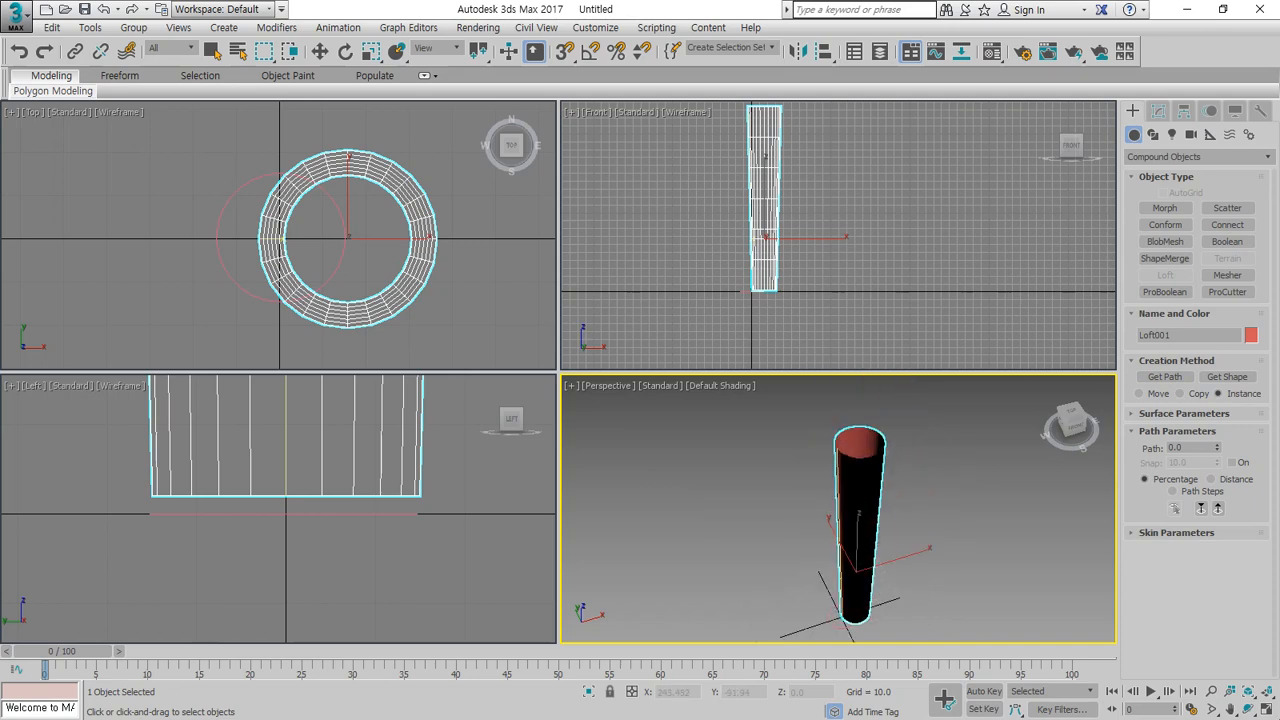
pyautogui.click(1248, 708)
pyautogui.moveTo(874, 483); pyautogui.dragTo(872, 511)
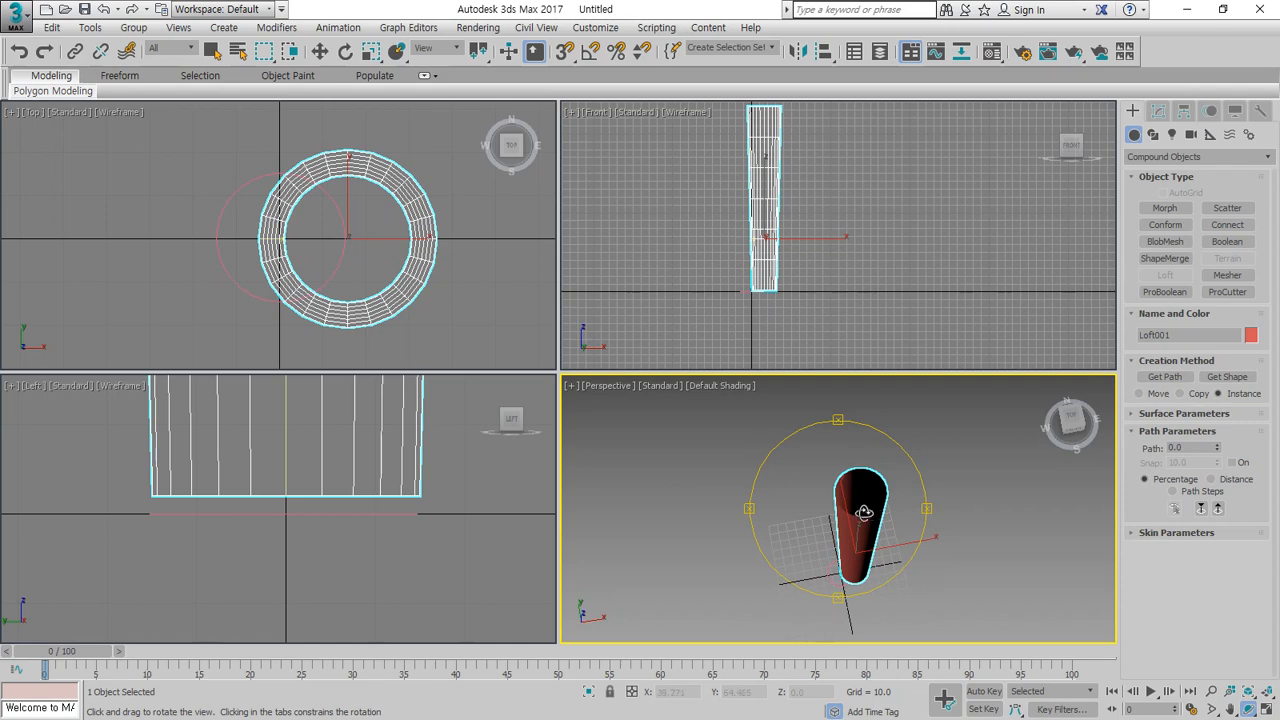
pyautogui.moveTo(864, 512); pyautogui.dragTo(892, 550)
pyautogui.rightClick(897, 557)
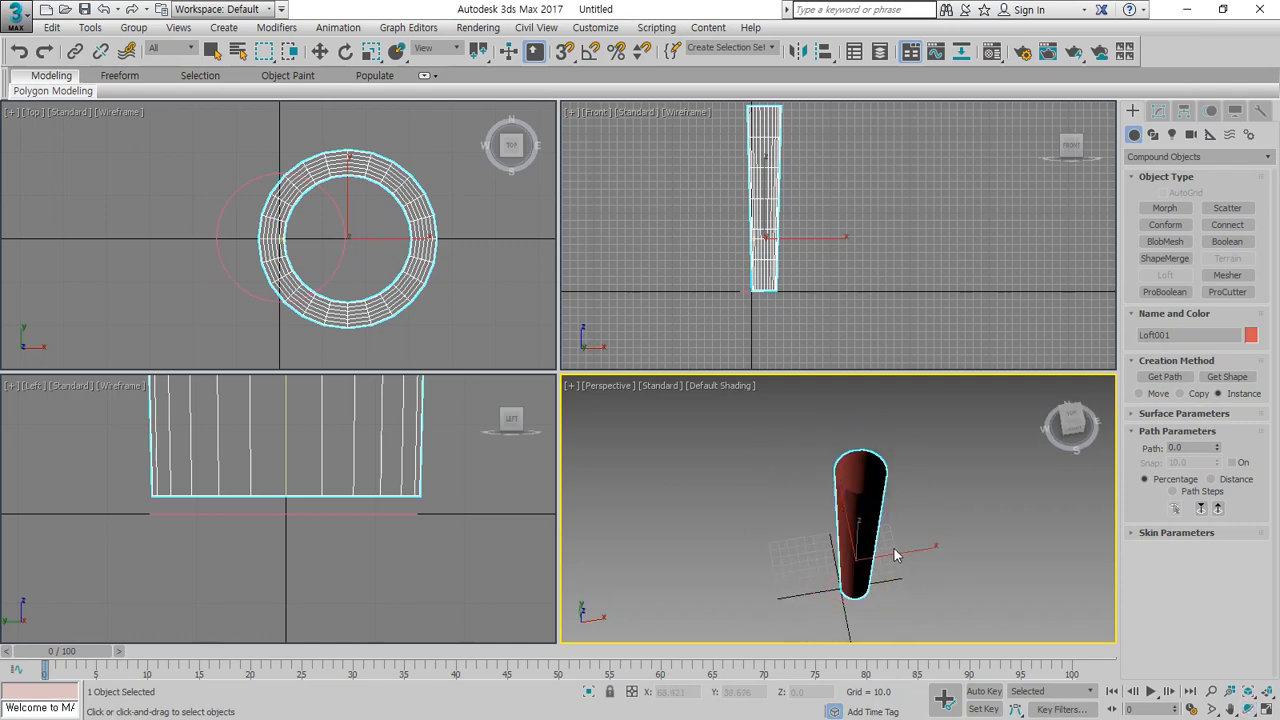
pyautogui.press('Delete')
# Try a loft from the selected circle using Get Path on the straight line, and undo it.
pyautogui.click(846, 593)
pyautogui.press('w')
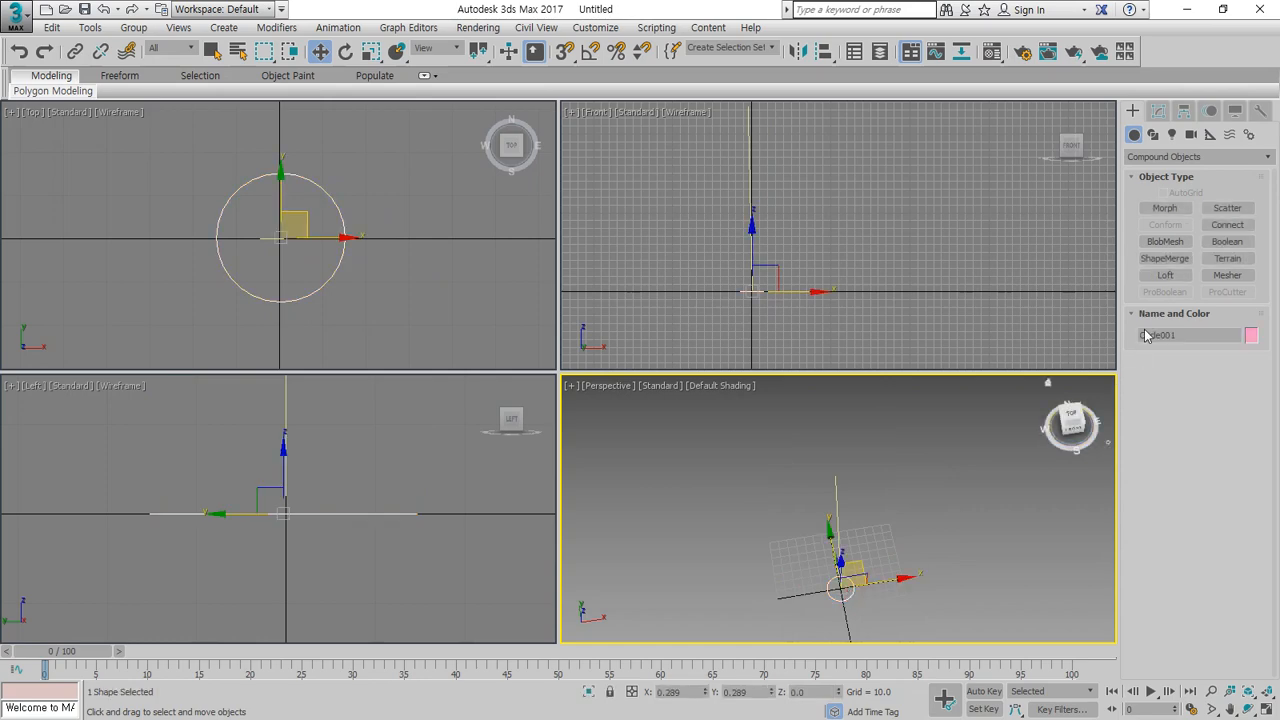
pyautogui.click(1163, 275)
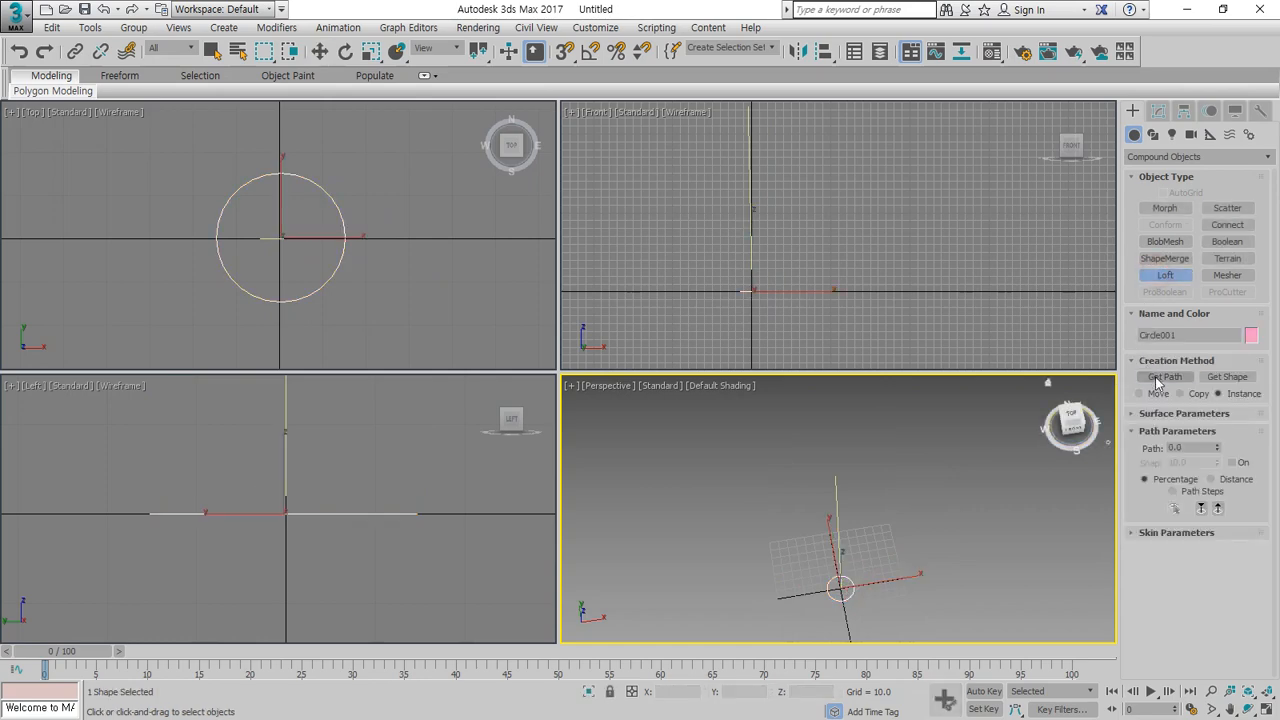
pyautogui.click(840, 517)
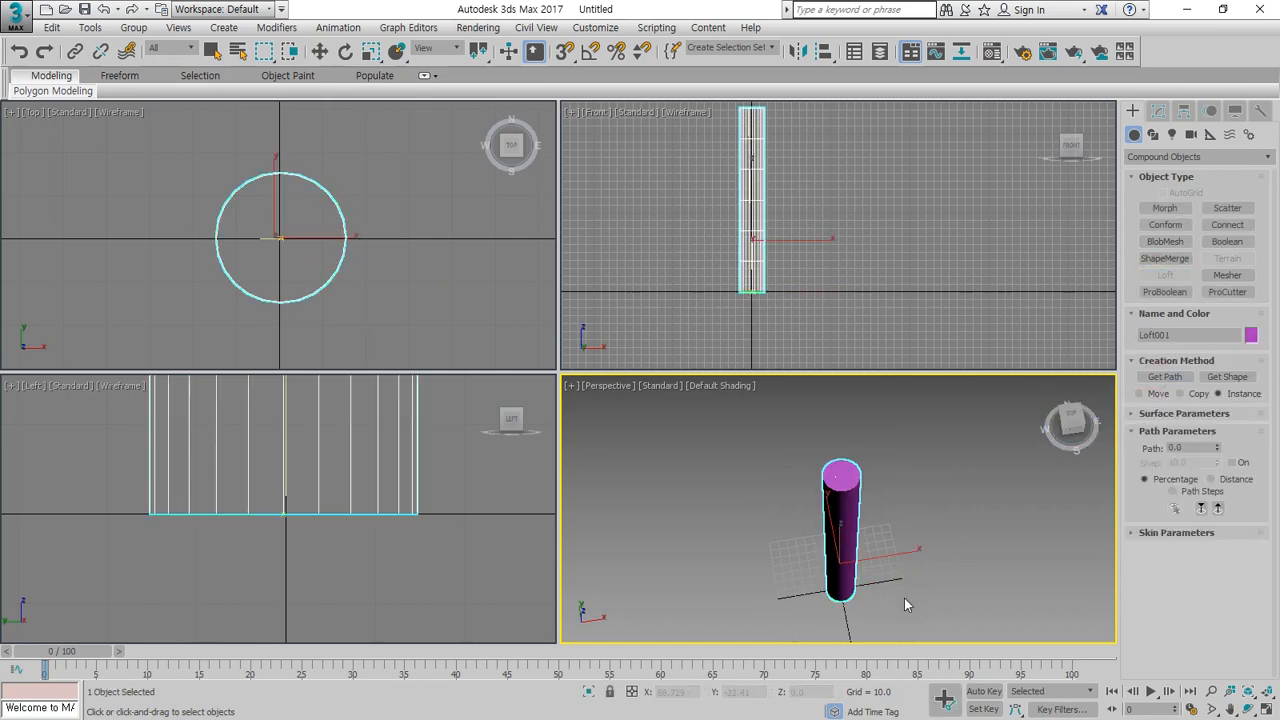
pyautogui.scroll(3, 857, 565)
pyautogui.click(1247, 708)
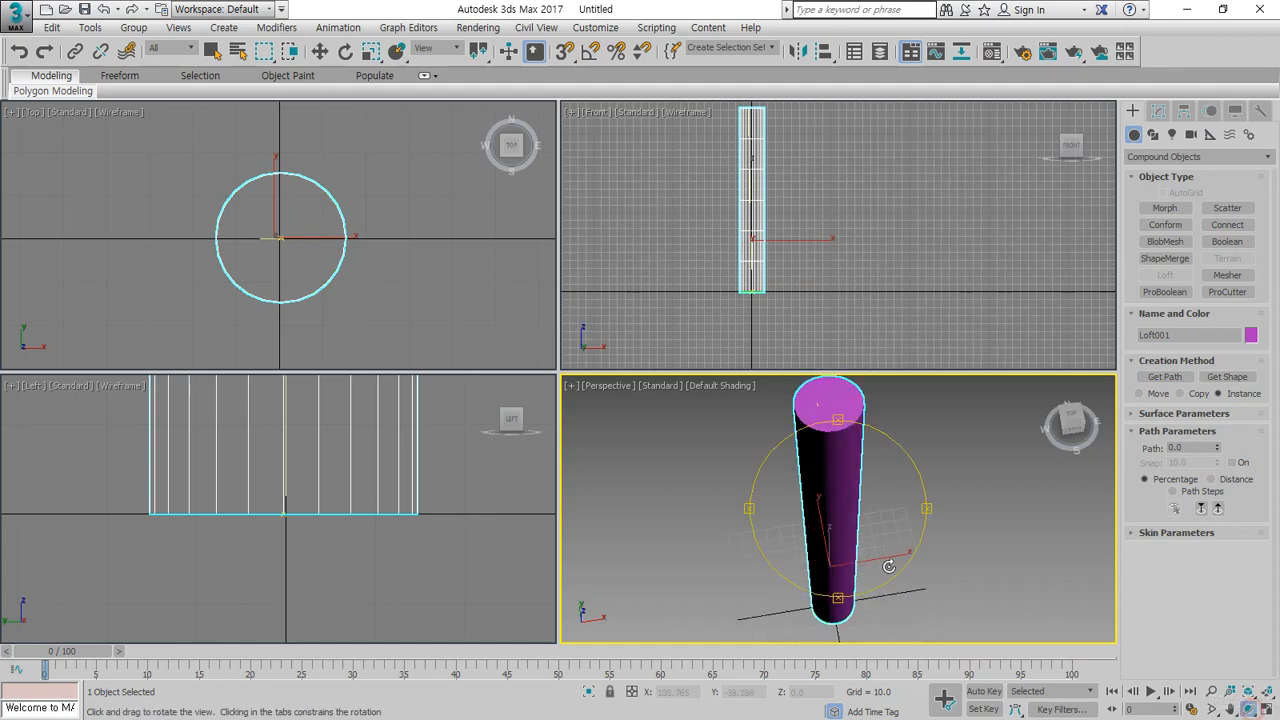
pyautogui.rightClick(948, 512)
pyautogui.hotkey('ctrl', 'z')
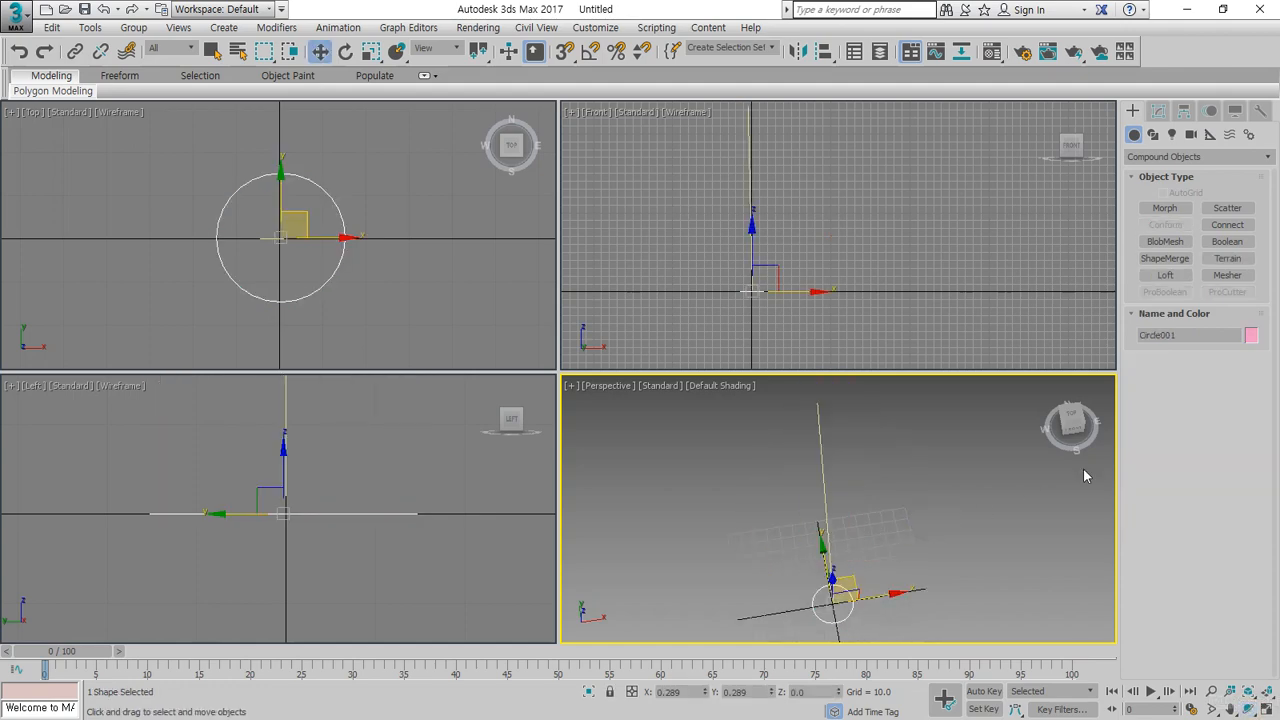
# Try a loft from the selected circle using Get Shape on the straight line, inspect it, and delete it.
pyautogui.click(1165, 275)
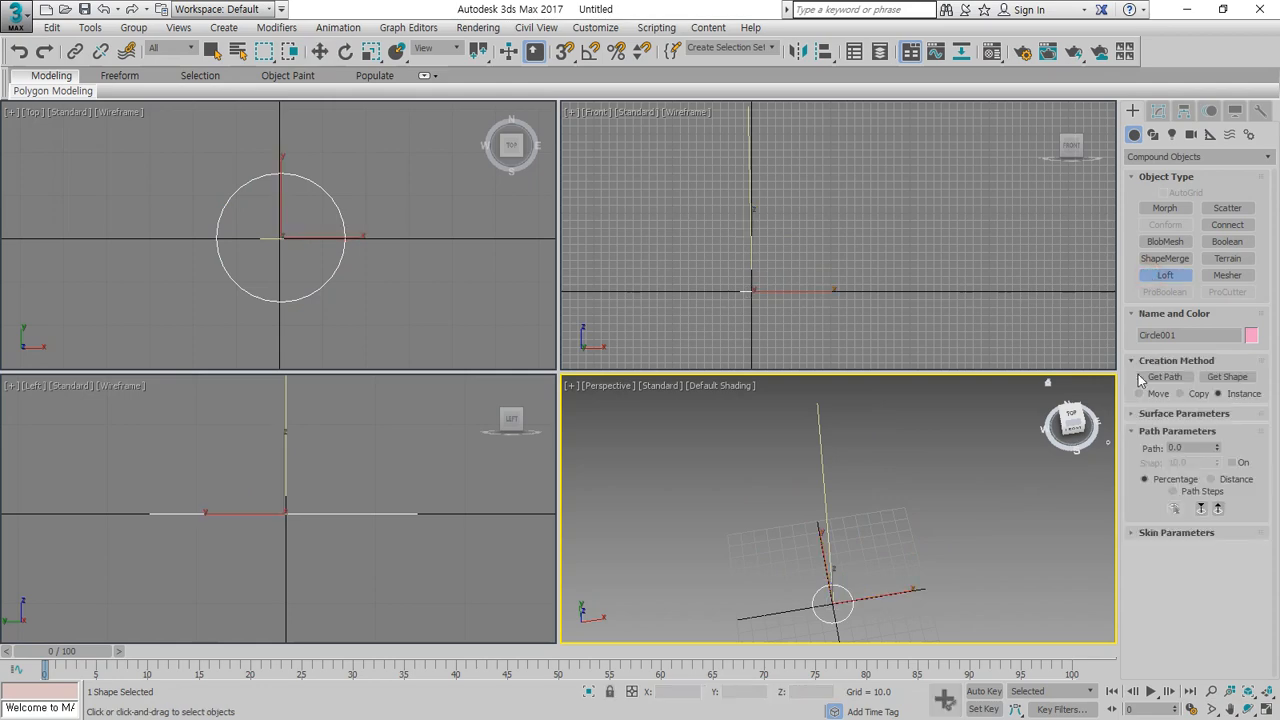
pyautogui.click(1228, 377)
pyautogui.click(848, 508)
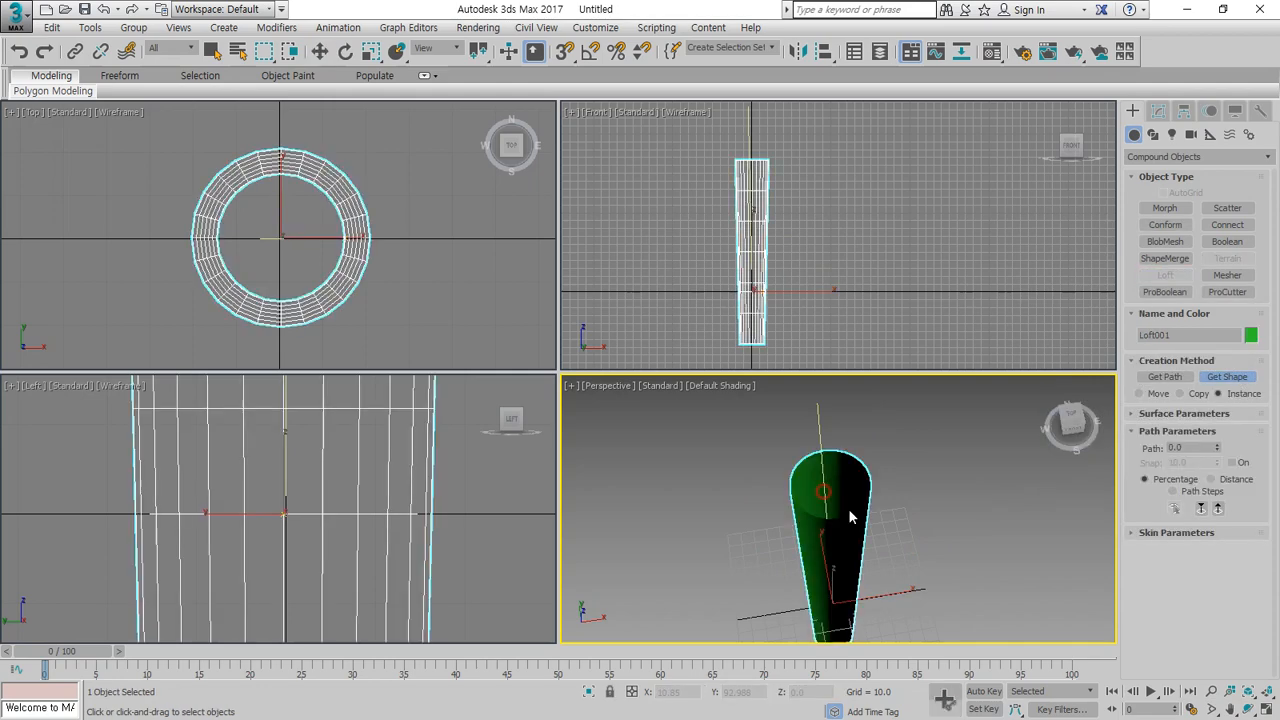
pyautogui.click(1248, 708)
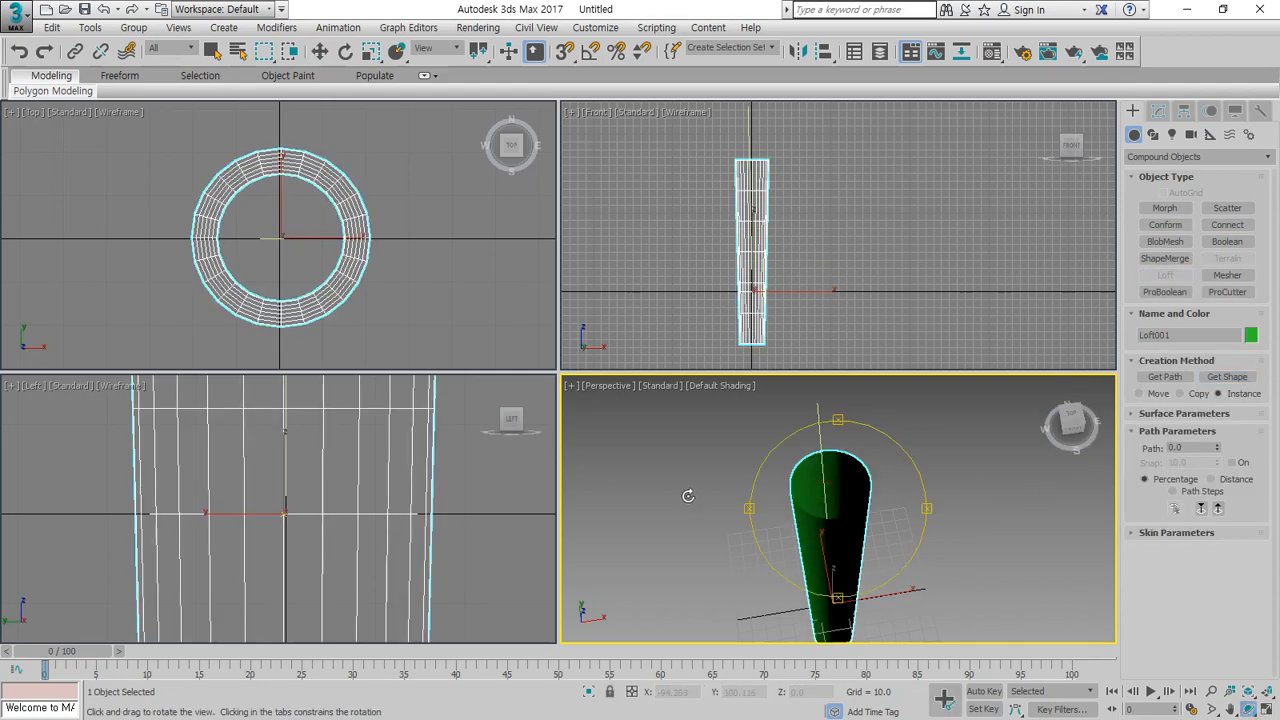
pyautogui.moveTo(725, 493); pyautogui.dragTo(843, 474)
pyautogui.press('Escape')
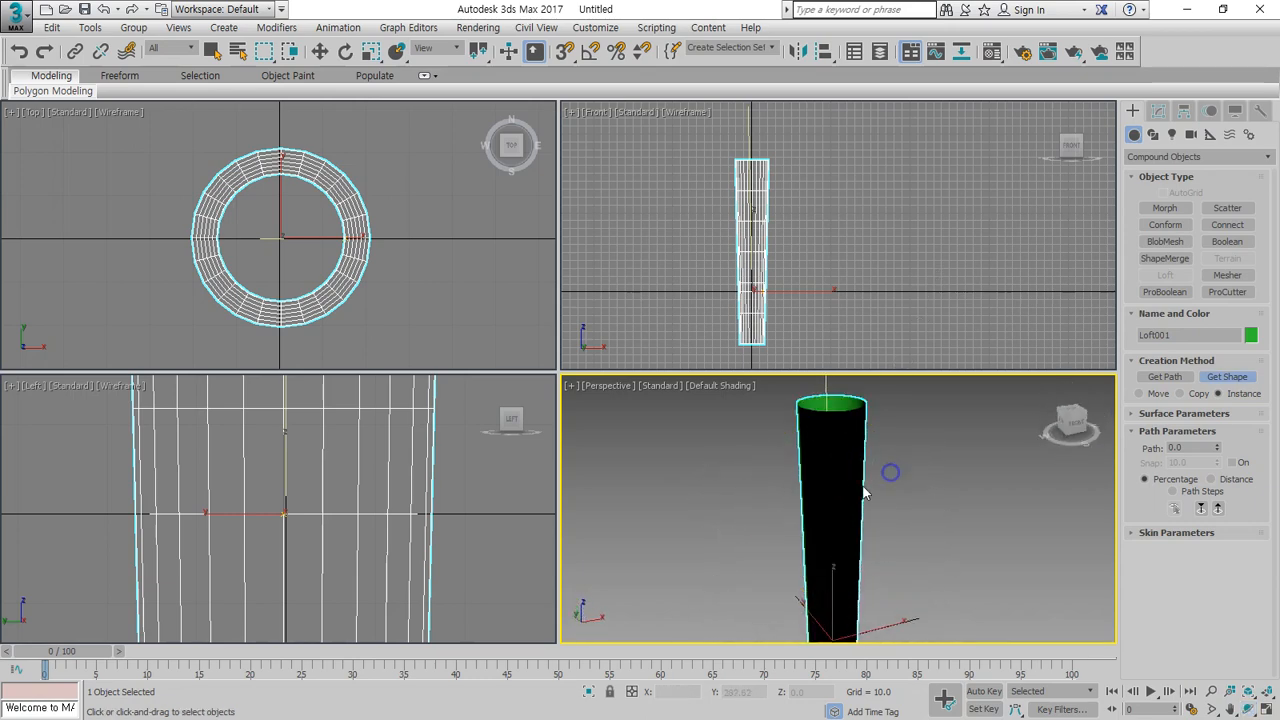
pyautogui.press('Delete')
pyautogui.hotkey('ctrl', 'shift', 'z')
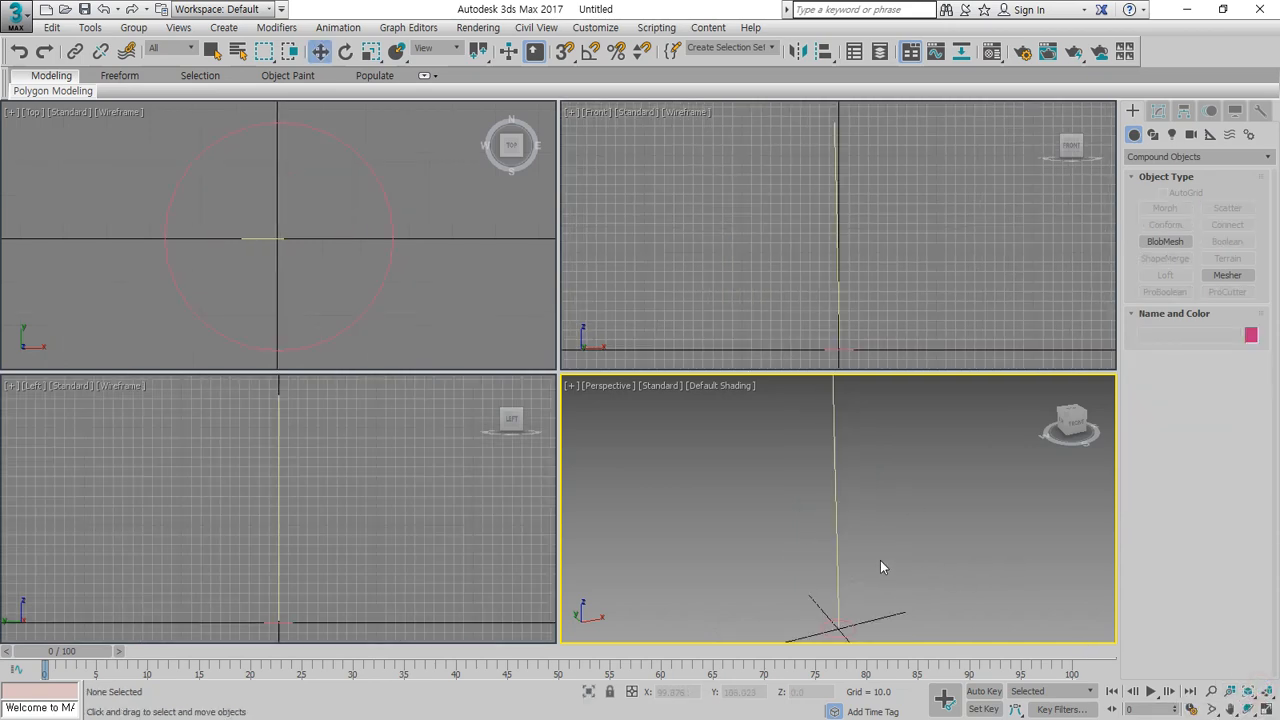
pyautogui.scroll(-2, 880, 560)
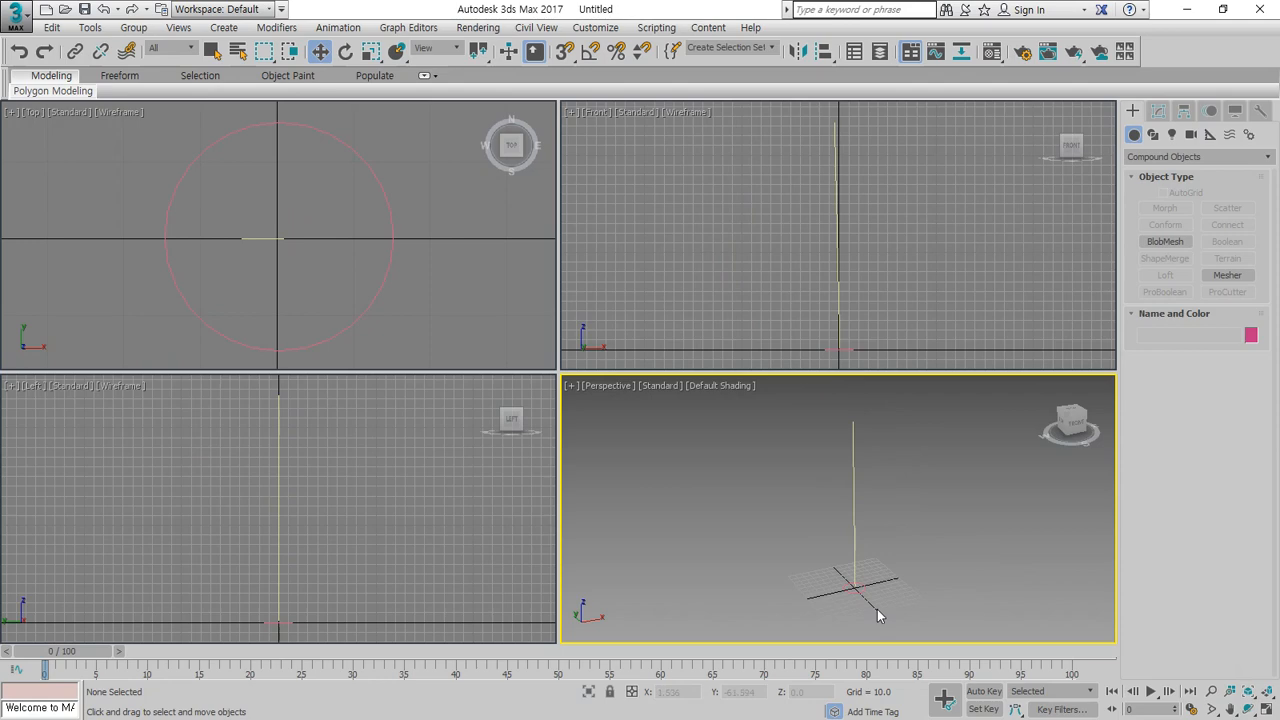
pyautogui.moveTo(877, 610); pyautogui.dragTo(835, 577)
pyautogui.click(990, 490)
pyautogui.click(866, 588)
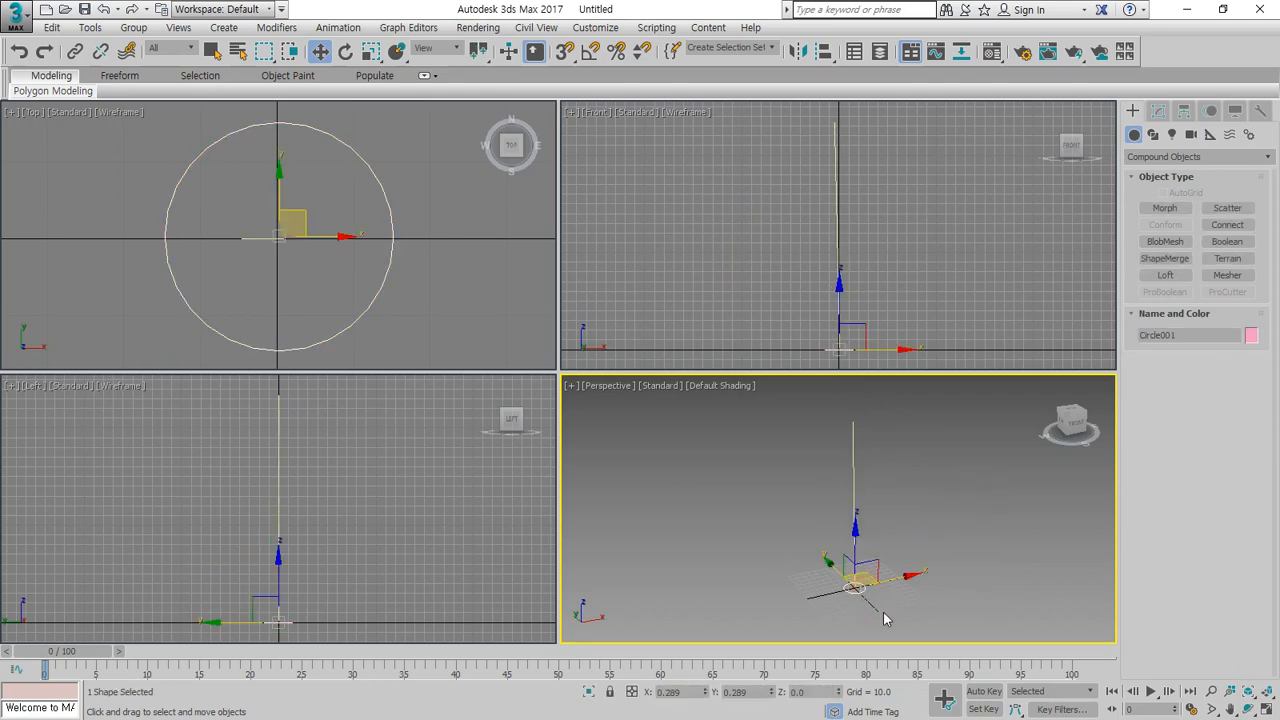
# Draw a rectangle about 30.2 long and 30.8 wide around the circle in the Top view.
pyautogui.click(451, 307)
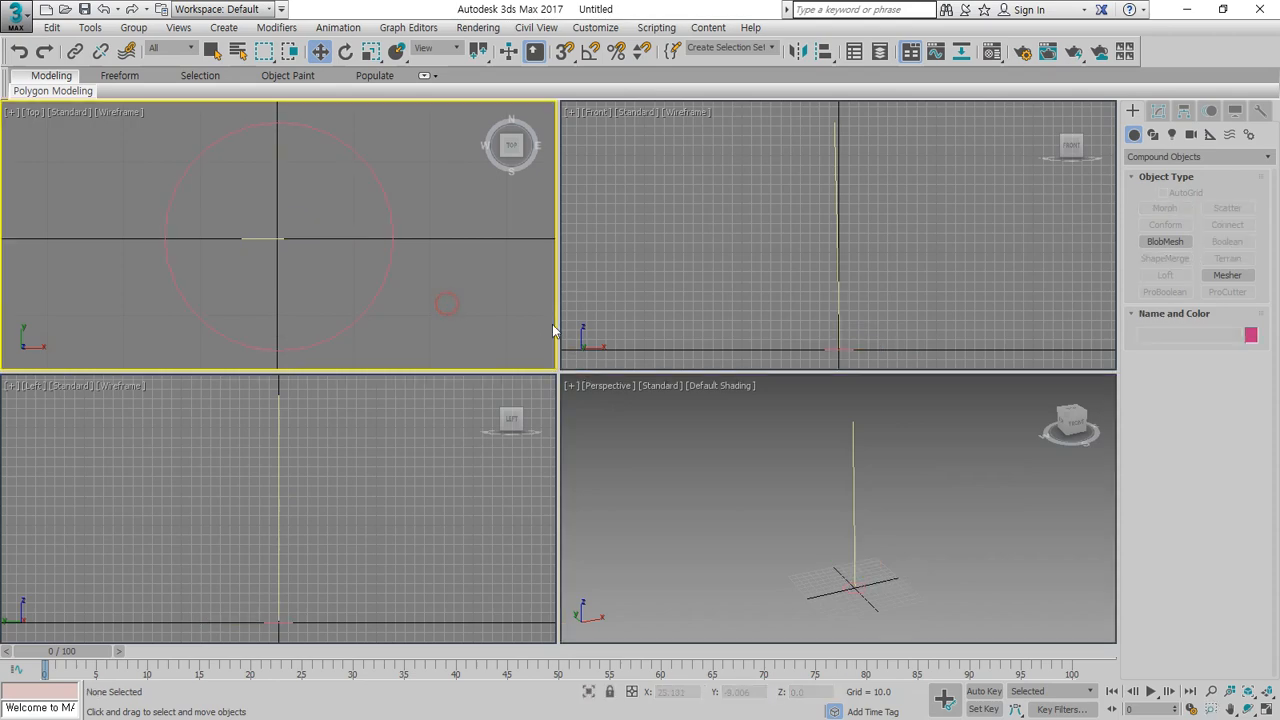
pyautogui.click(1153, 134)
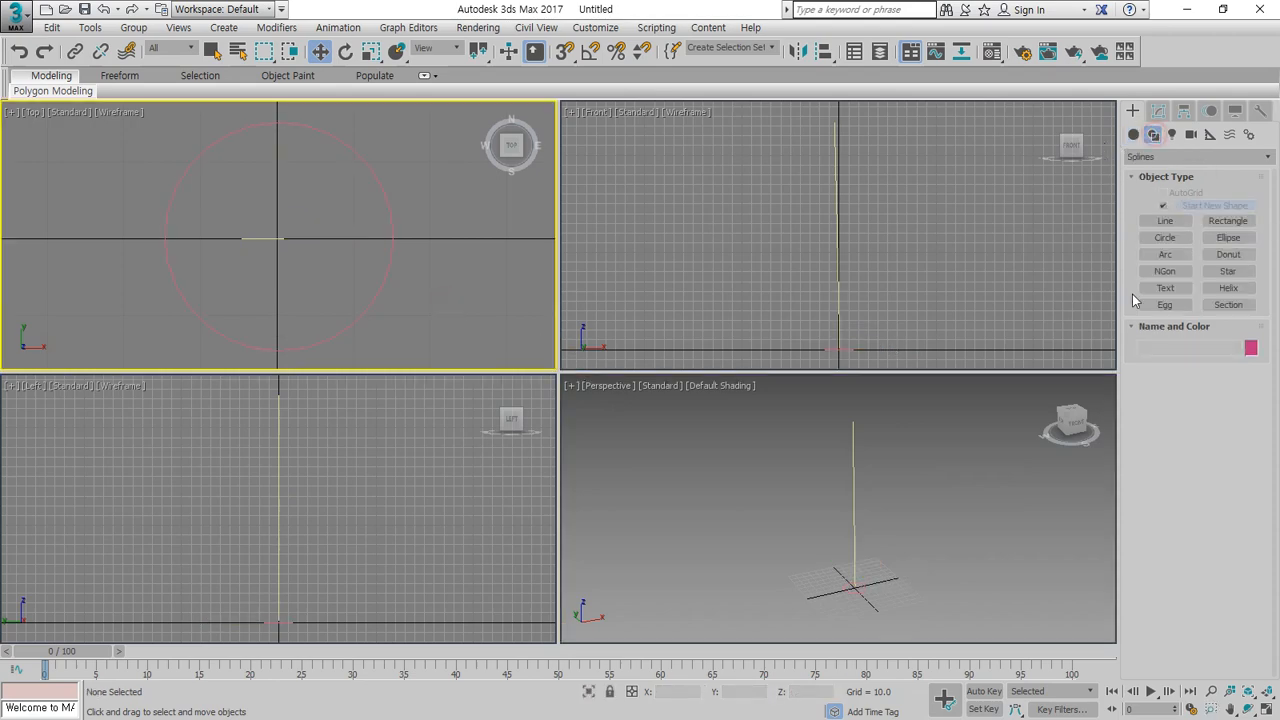
pyautogui.click(1226, 224)
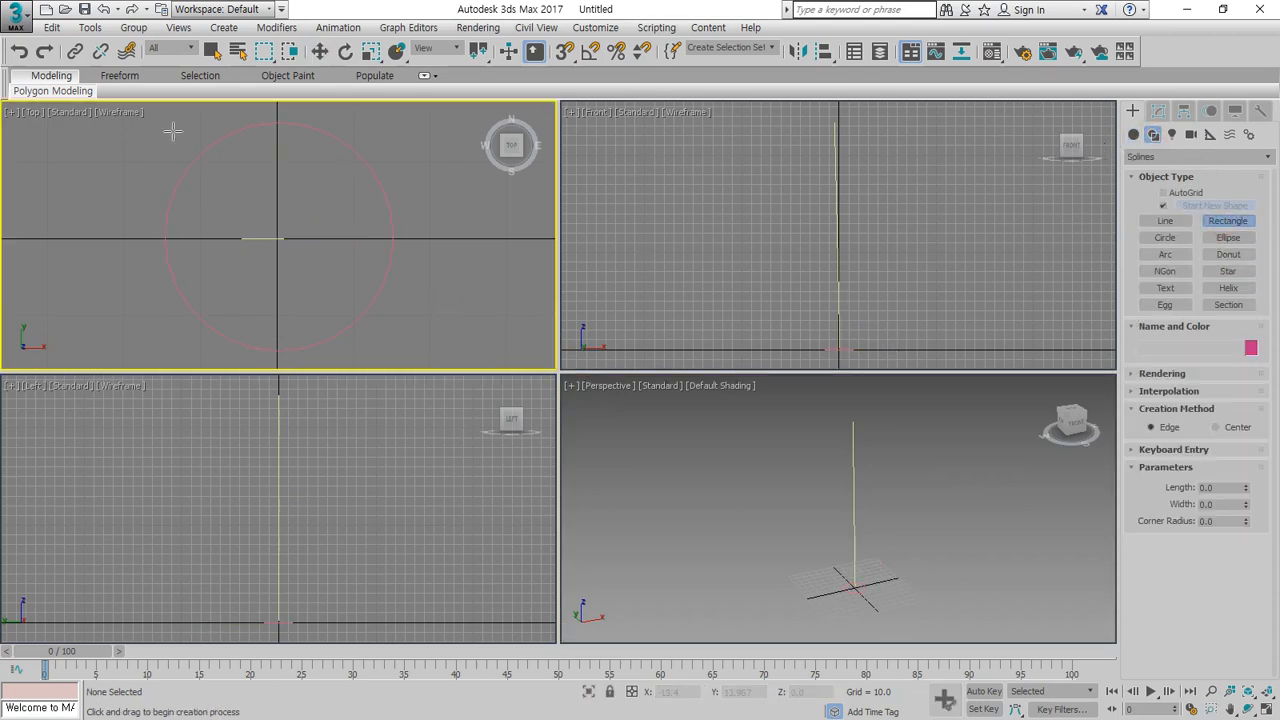
pyautogui.moveTo(163, 125); pyautogui.dragTo(399, 355)
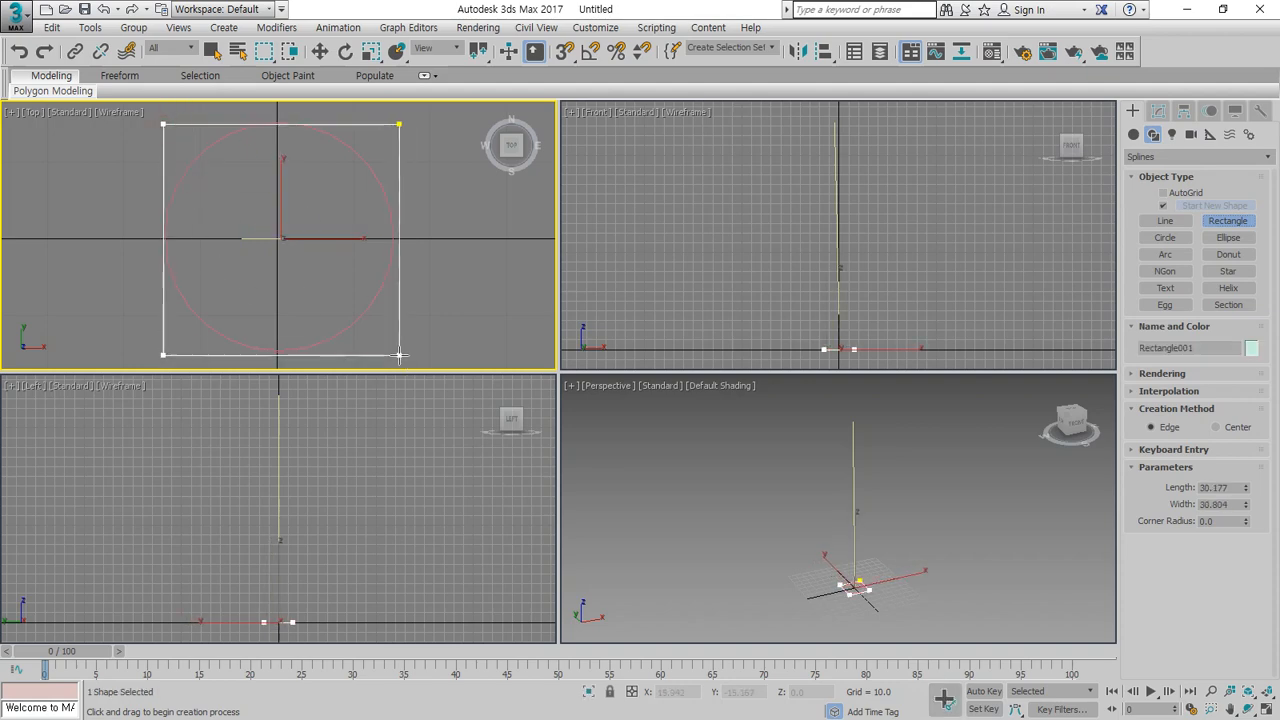
pyautogui.rightClick(457, 305)
pyautogui.click(355, 323)
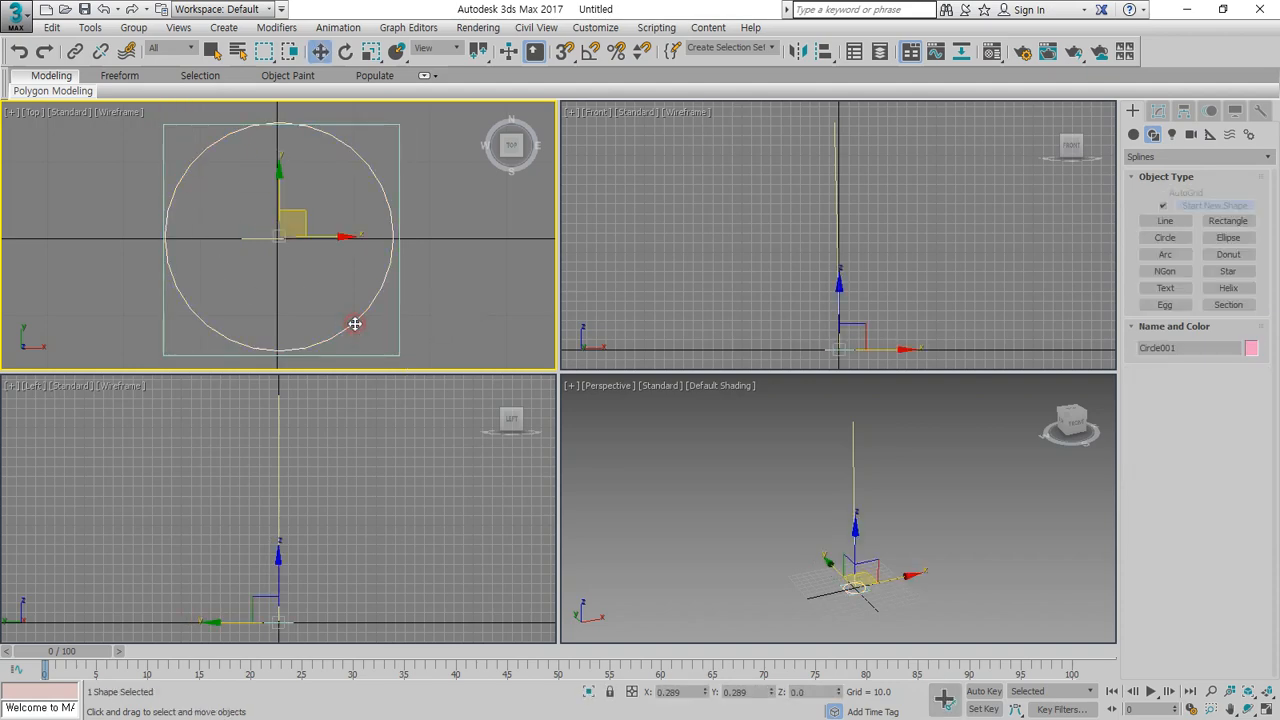
pyautogui.click(392, 357)
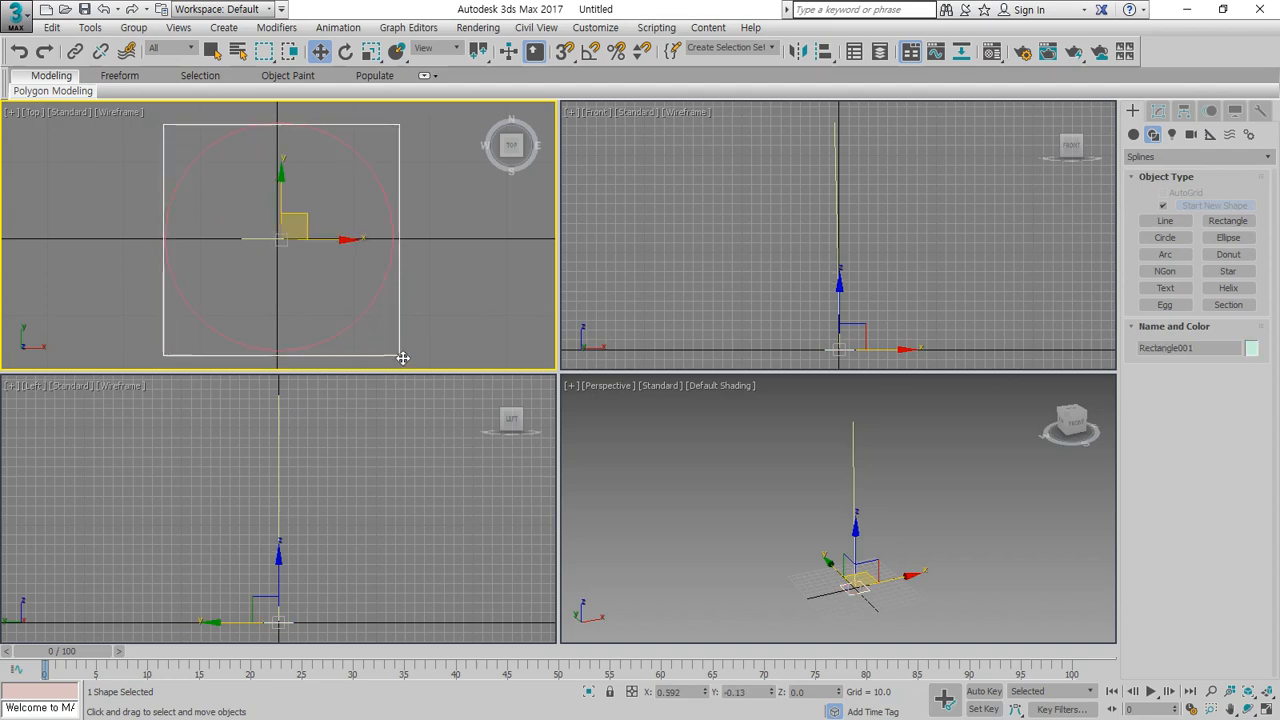
pyautogui.click(462, 306)
# Lower the line's upper vertex in the Front view and align it above the base so the path is short and vertical.
pyautogui.click(836, 254)
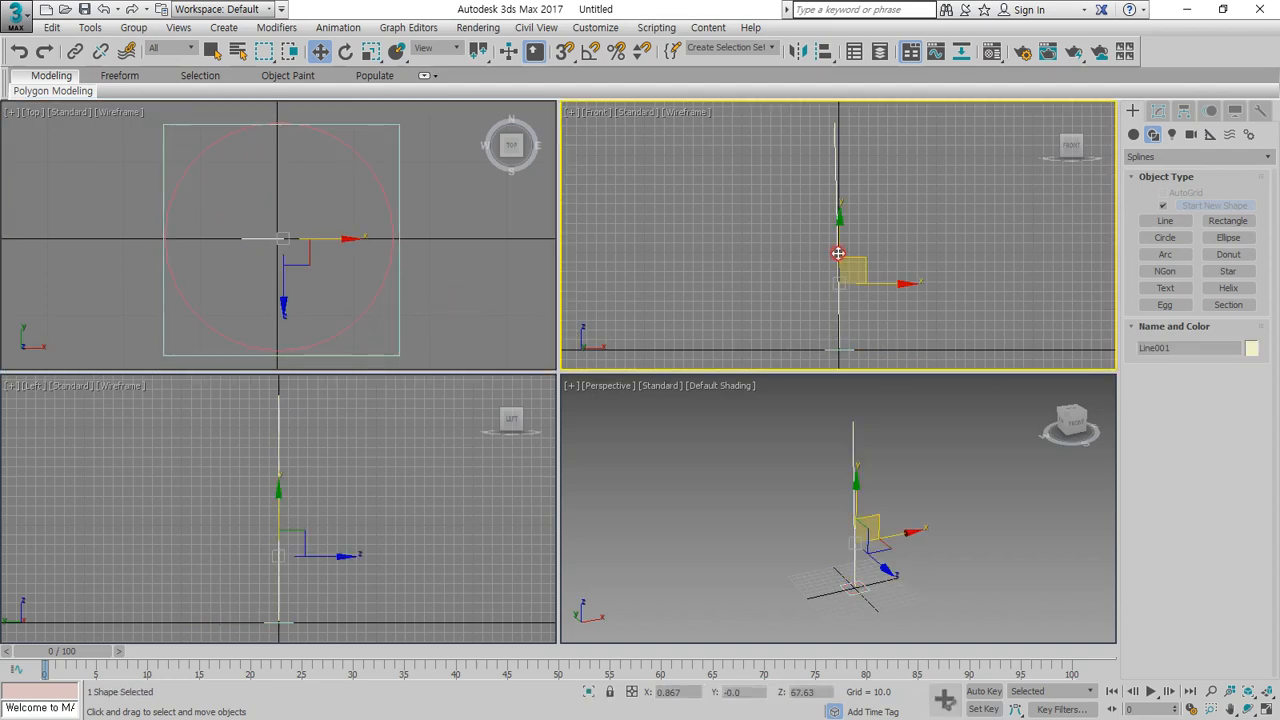
pyautogui.click(1158, 111)
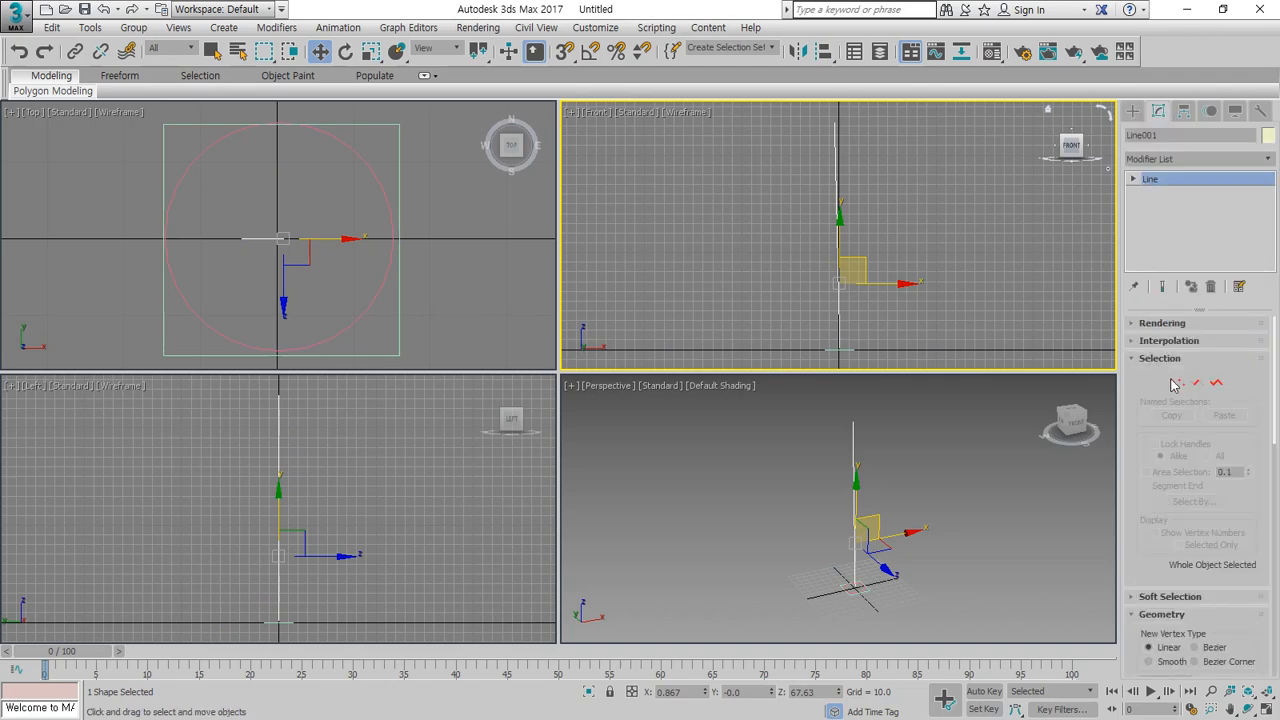
pyautogui.click(1177, 382)
pyautogui.click(834, 118)
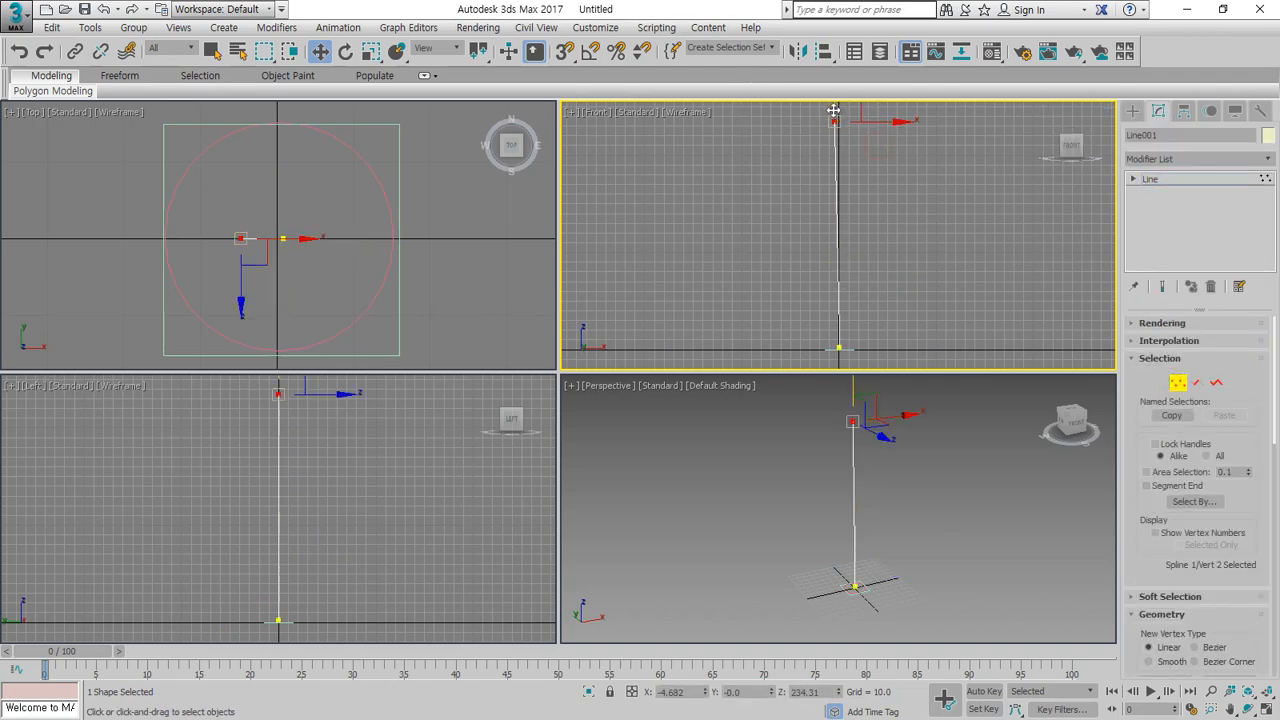
pyautogui.moveTo(833, 110); pyautogui.dragTo(850, 236)
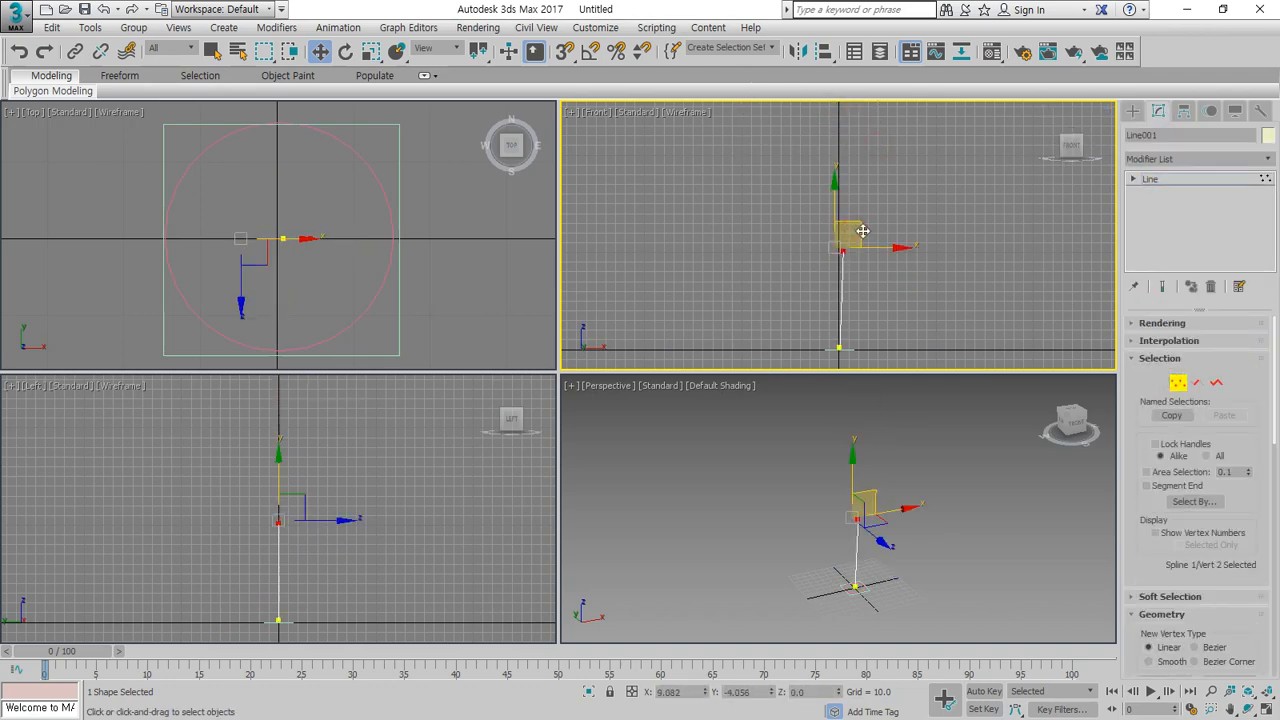
pyautogui.click(922, 277)
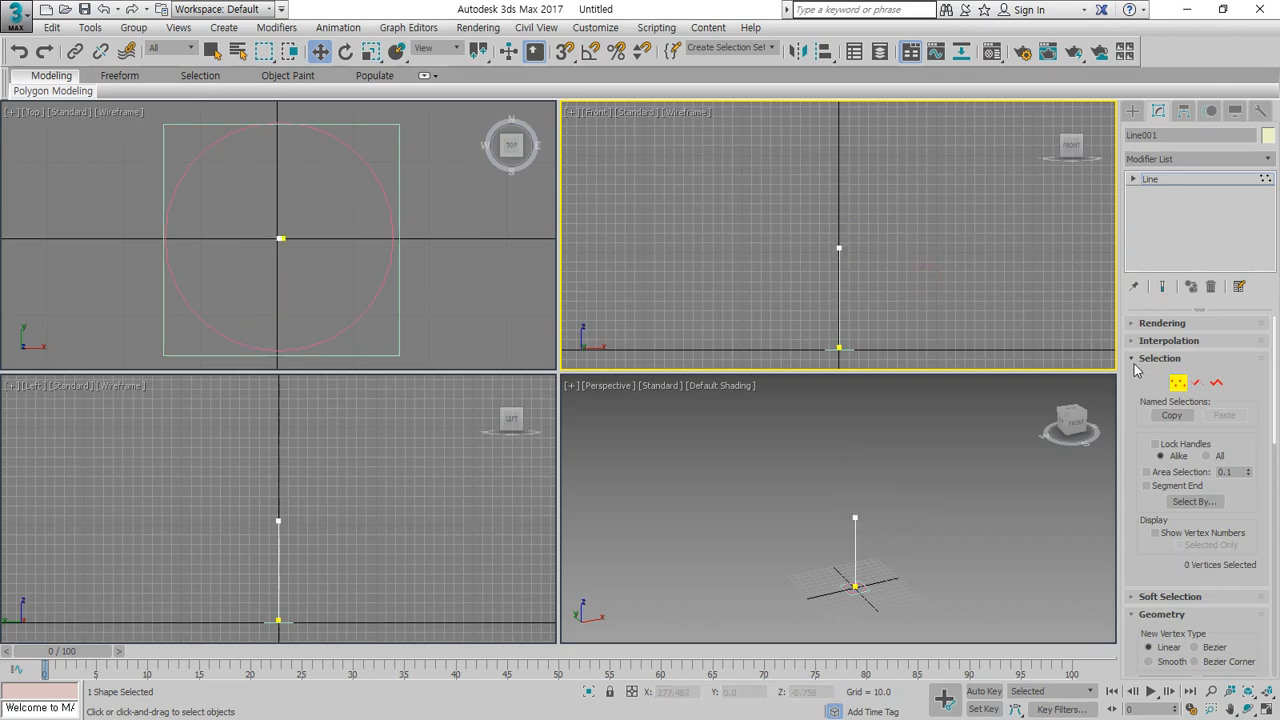
pyautogui.click(1177, 384)
pyautogui.click(714, 362)
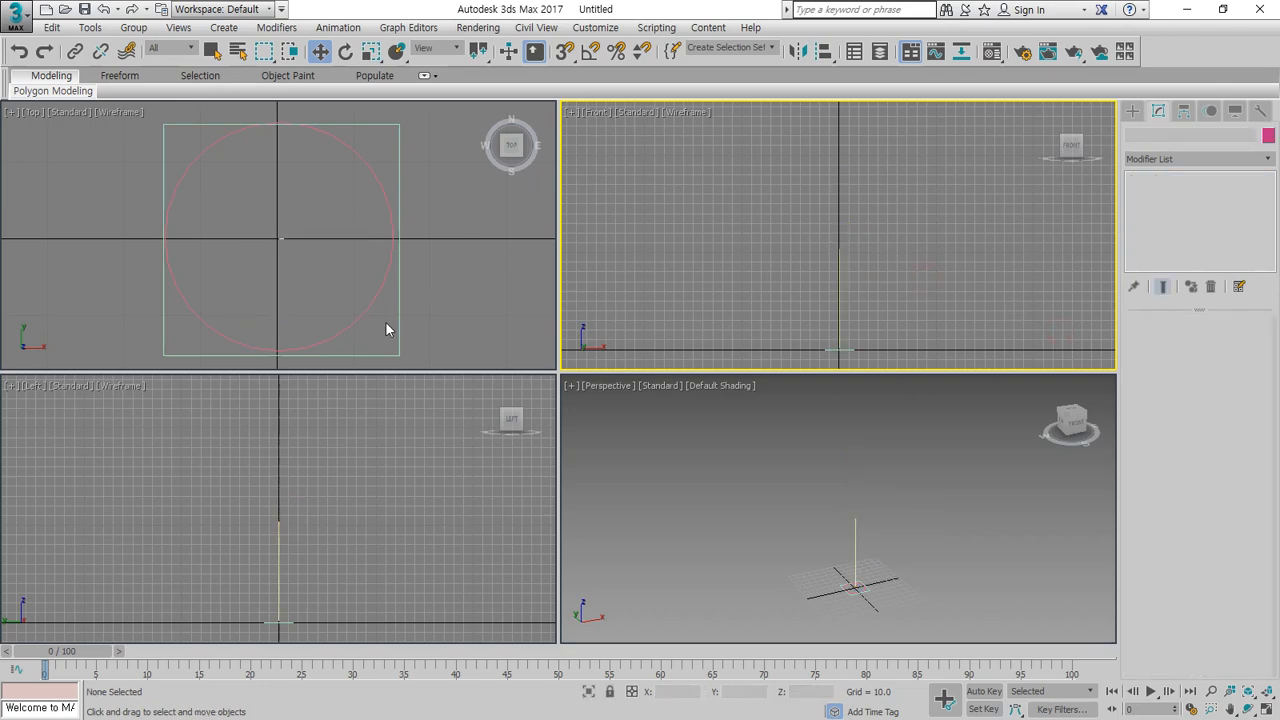
# Create a Loft from the circle, using Get Path with the Instance option on the vertical line.
pyautogui.moveTo(385, 330); pyautogui.dragTo(349, 286)
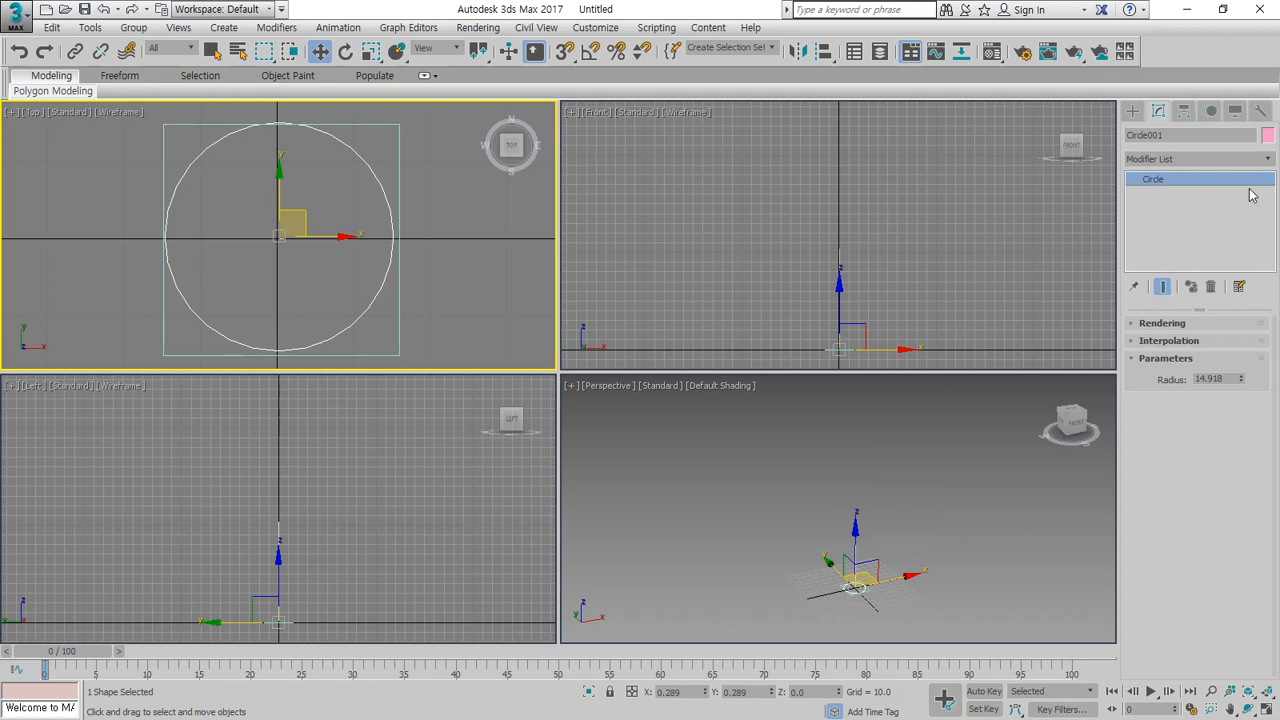
pyautogui.click(1132, 111)
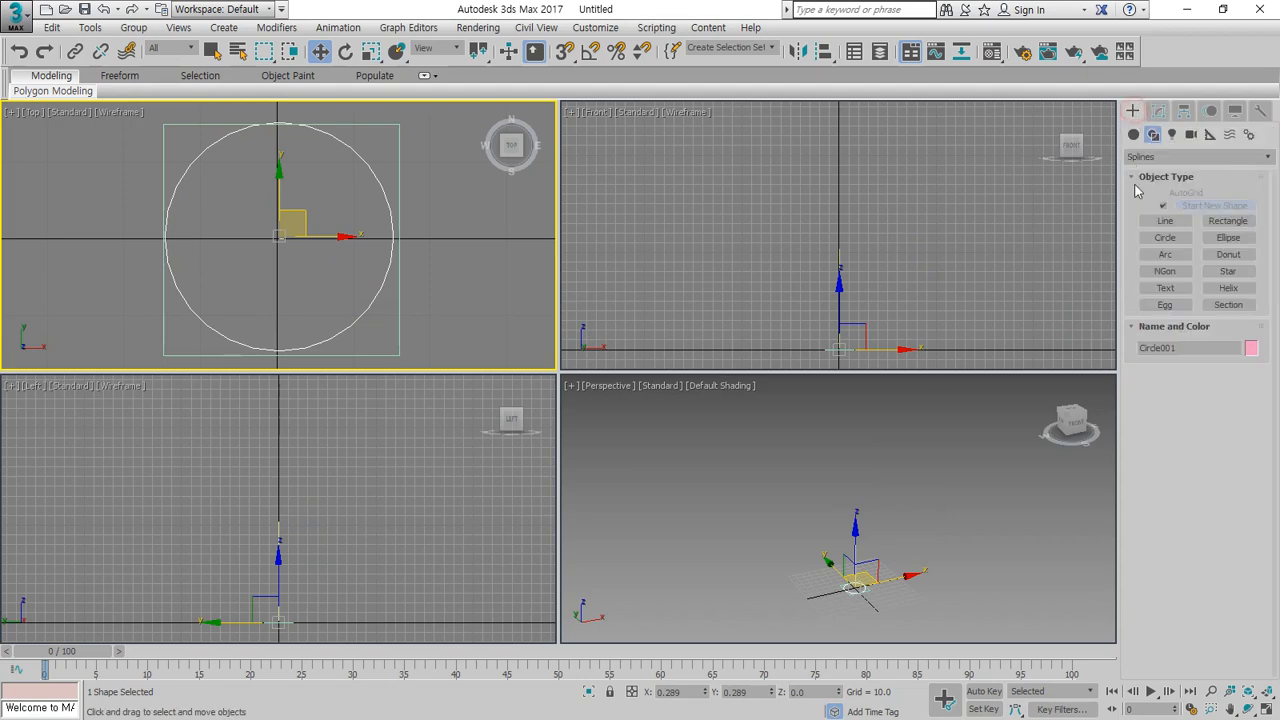
pyautogui.click(1133, 134)
pyautogui.click(1160, 278)
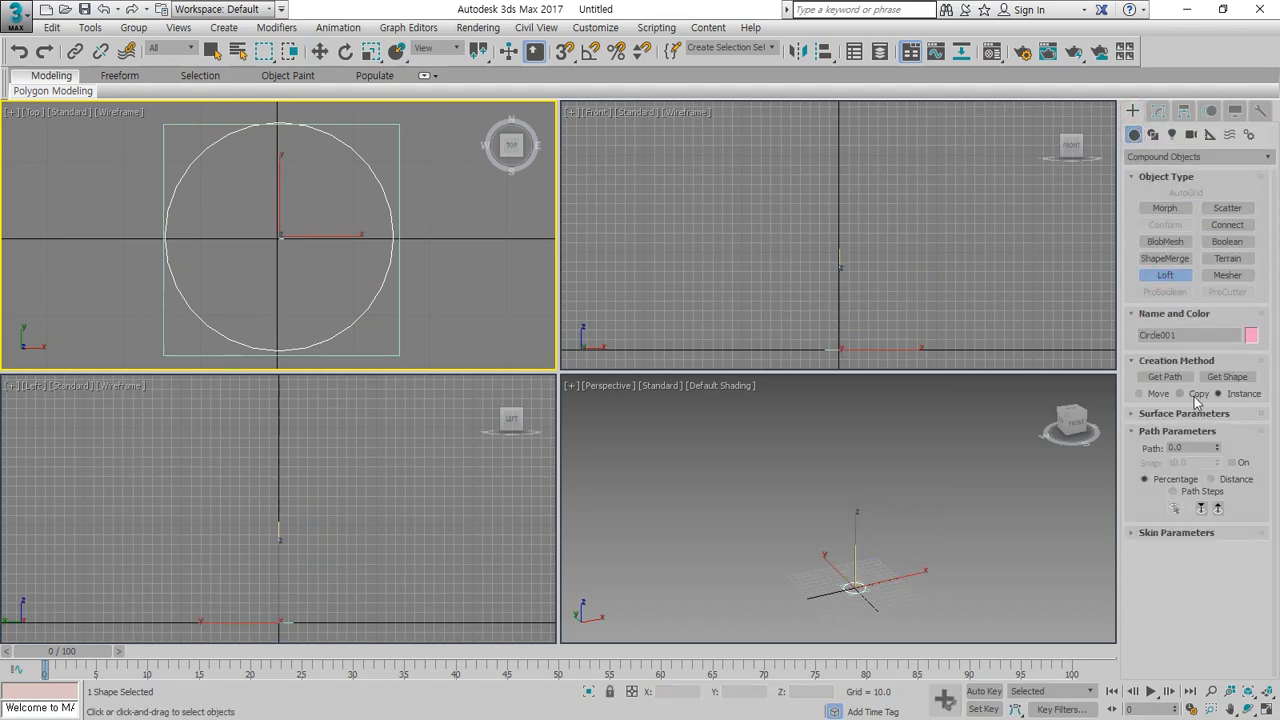
pyautogui.click(1168, 378)
pyautogui.click(853, 566)
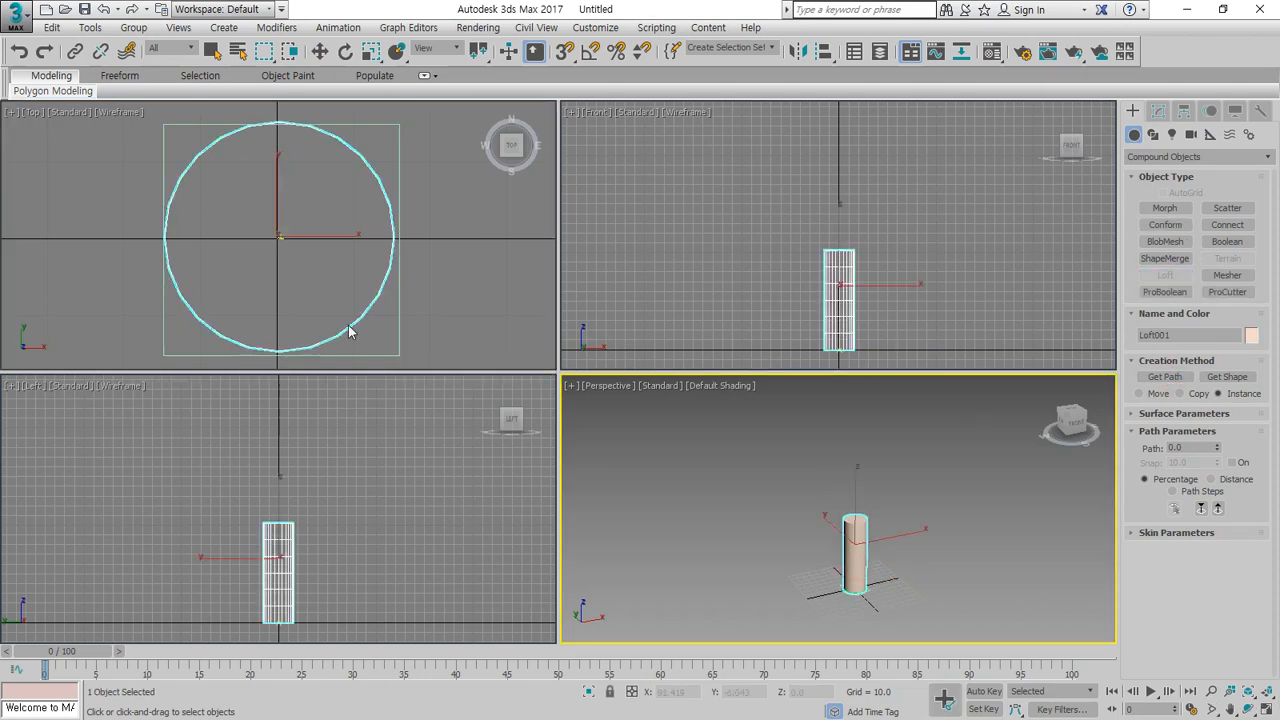
# Move the loft about 33 units along the positive X axis, clear of its source shapes.
pyautogui.rightClick(312, 197)
pyautogui.press('w')
pyautogui.moveTo(308, 238); pyautogui.dragTo(562, 238)
pyautogui.moveTo(382, 266); pyautogui.dragTo(300, 249, button='middle')
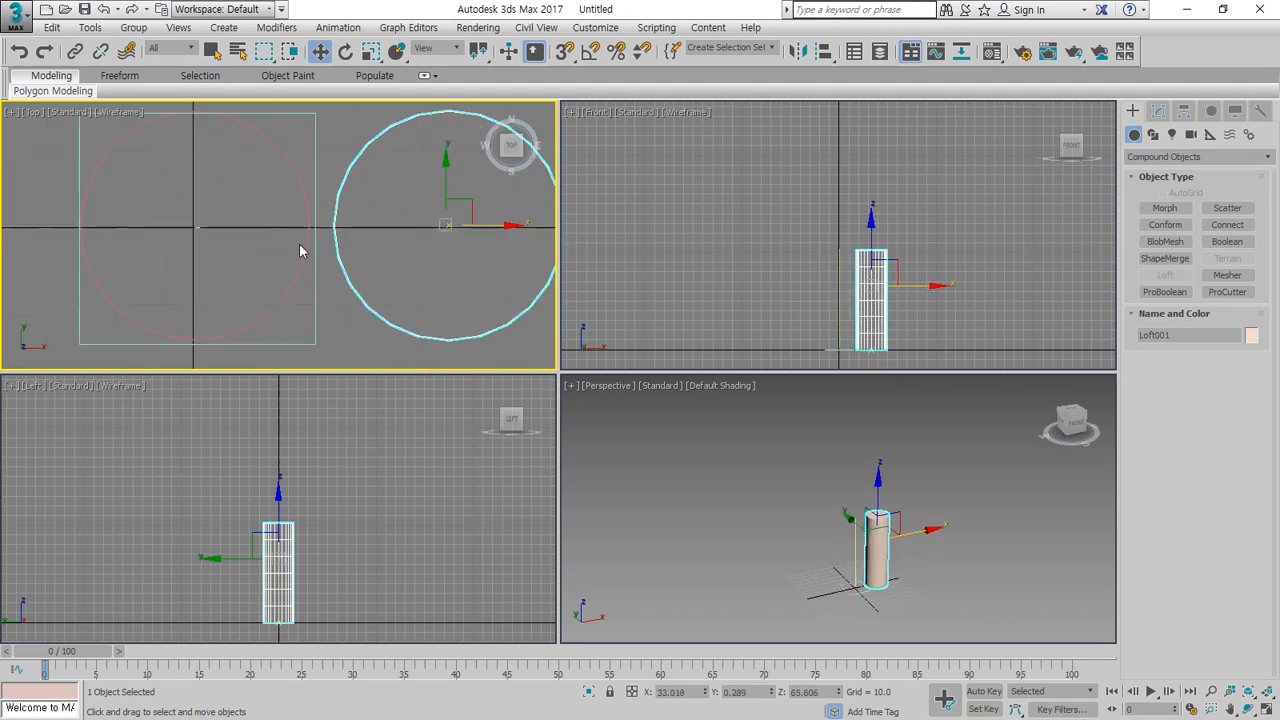
pyautogui.scroll(4, 746, 518)
pyautogui.moveTo(746, 518); pyautogui.dragTo(809, 481, button='middle')
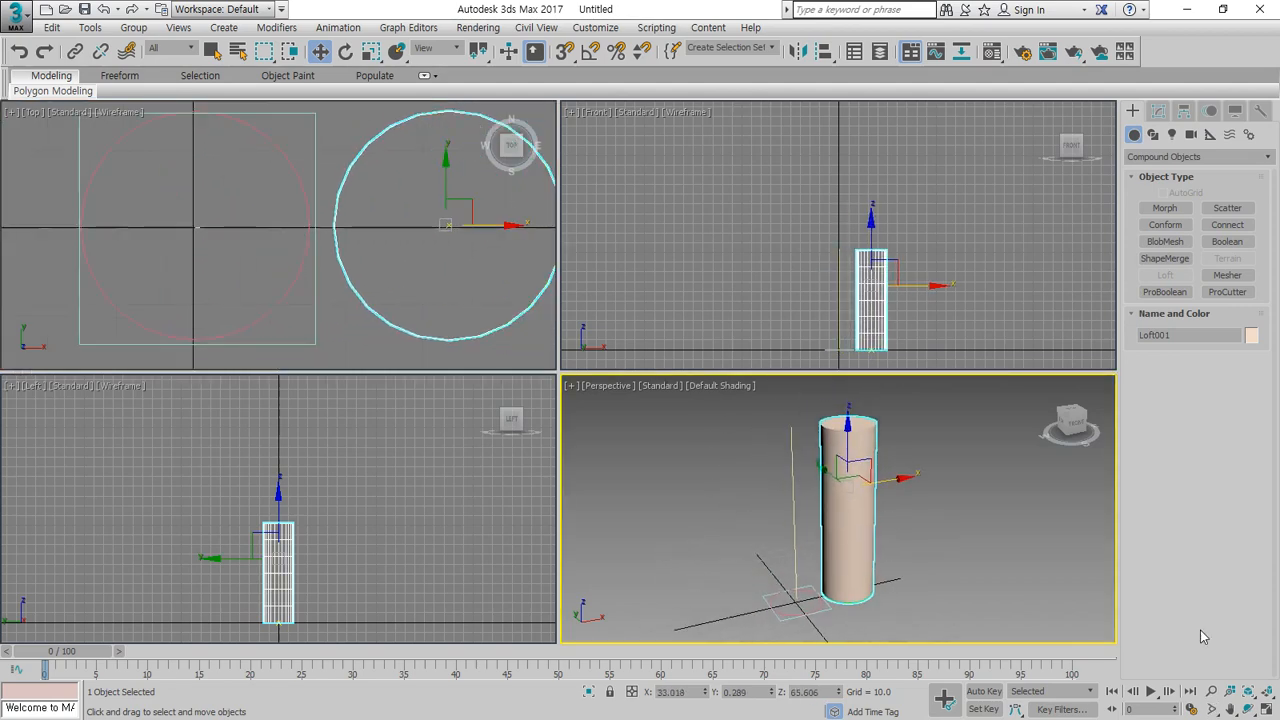
# Maximize the Perspective view and bring up the loft's Path Parameters for modification.
pyautogui.click(1267, 709)
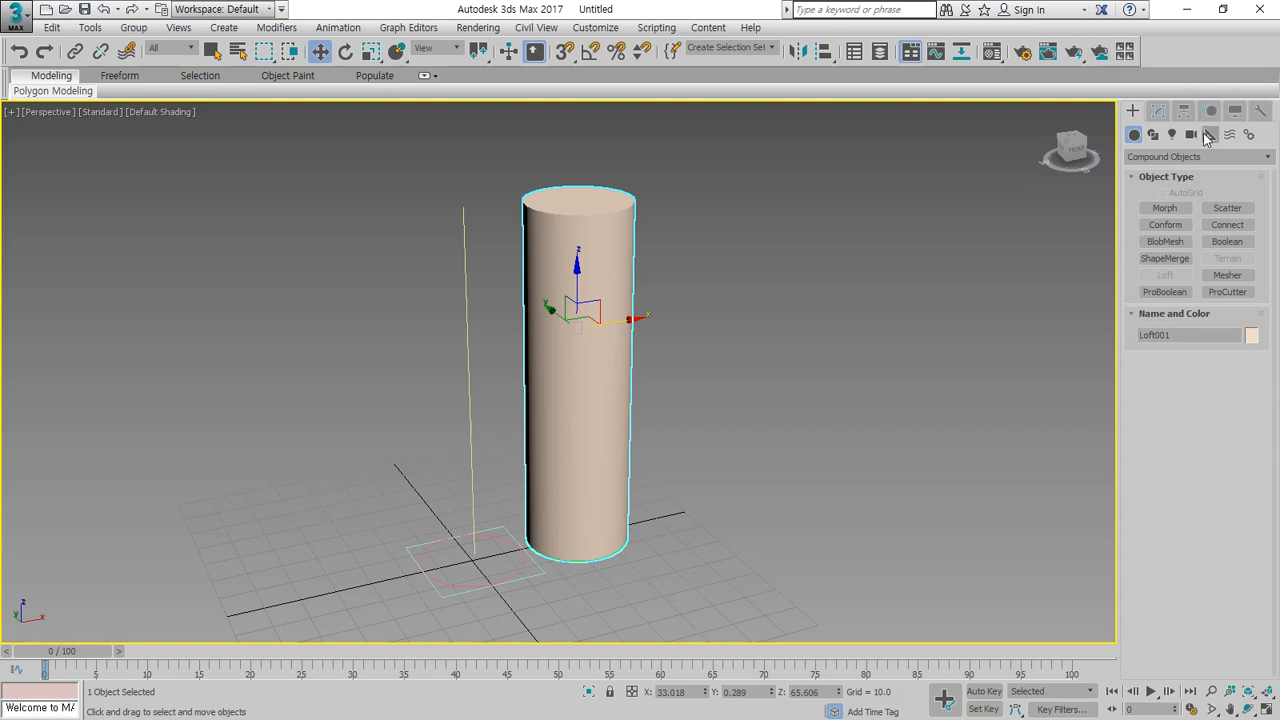
pyautogui.click(1159, 113)
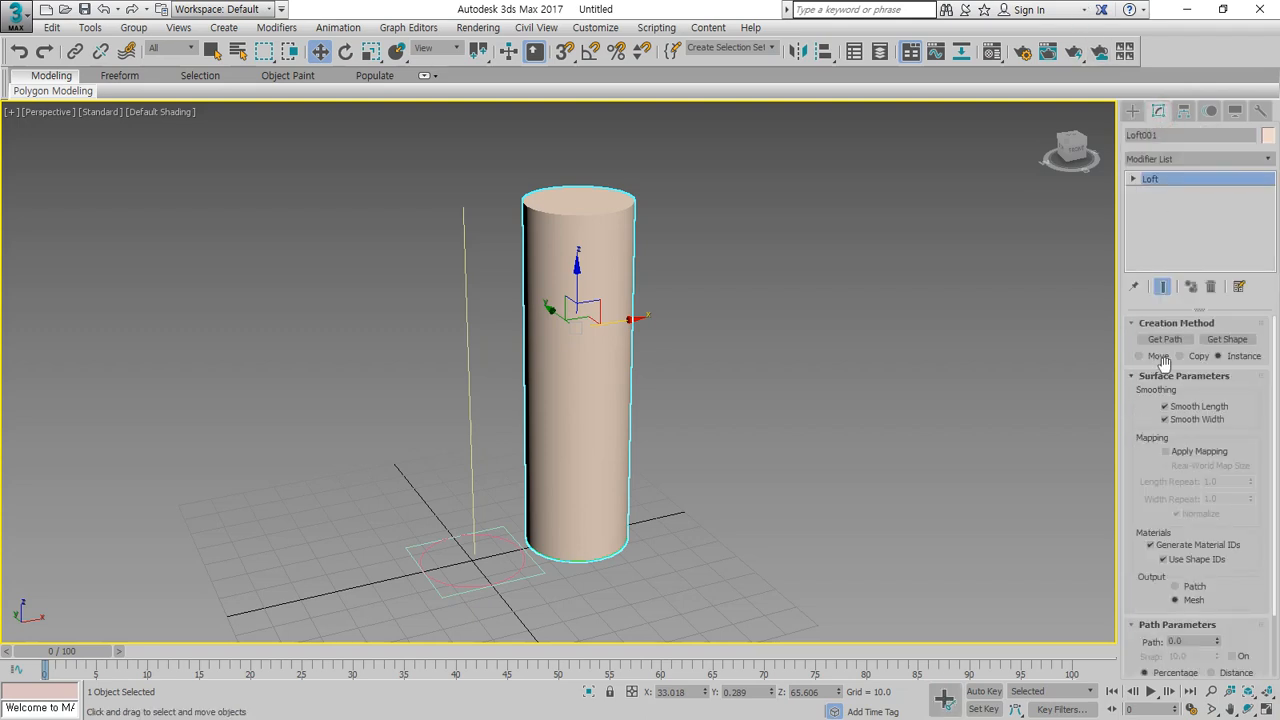
pyautogui.moveTo(1133, 478); pyautogui.dragTo(1129, 280)
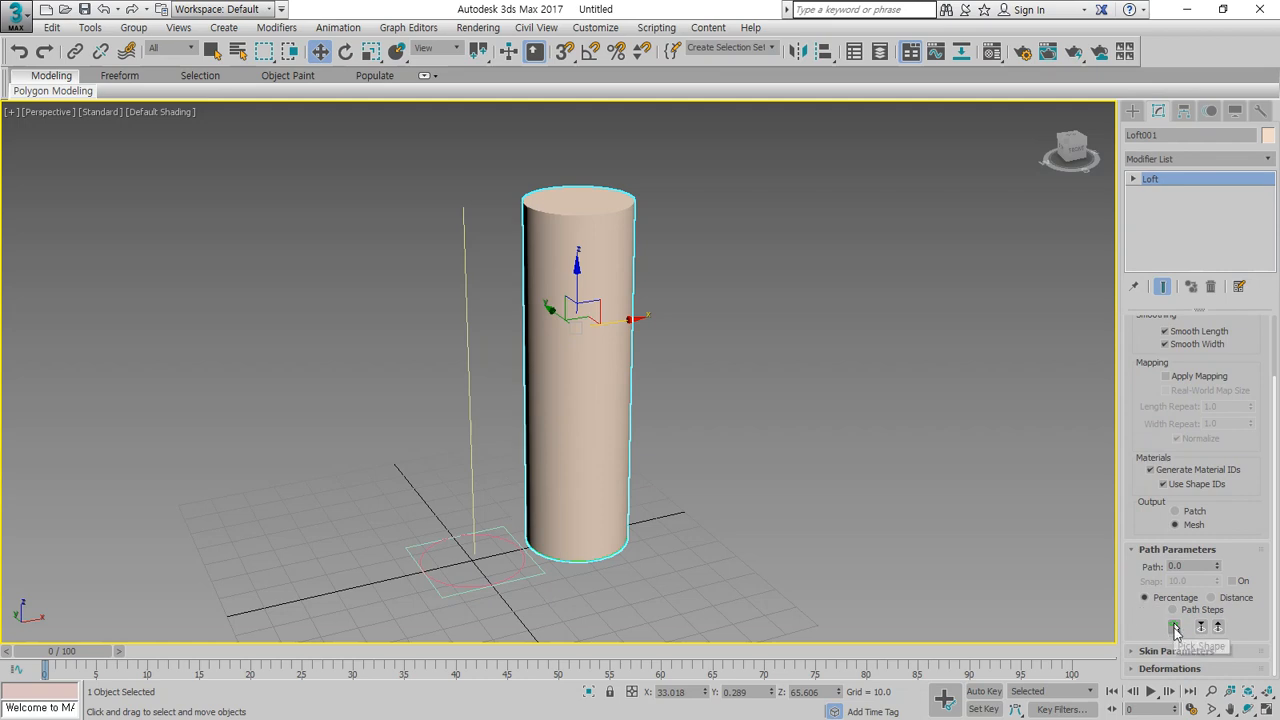
pyautogui.moveTo(1228, 670)
pyautogui.mouseDown()
pyautogui.moveTo(1190, 676)
pyautogui.moveTo(1135, 560)
pyautogui.moveTo(1260, 585)
pyautogui.moveTo(1213, 672)
pyautogui.mouseUp()
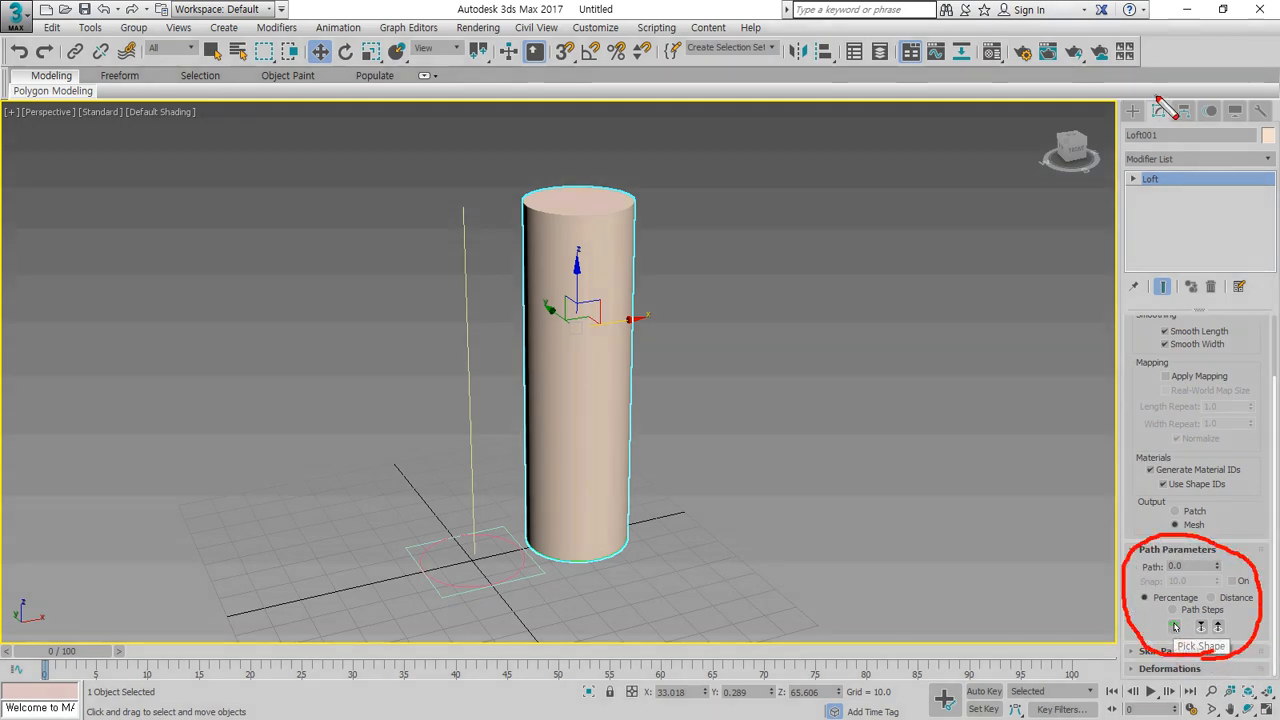
pyautogui.moveTo(1160, 96)
pyautogui.mouseDown()
pyautogui.moveTo(1145, 118)
pyautogui.moveTo(1165, 102)
pyautogui.mouseUp()
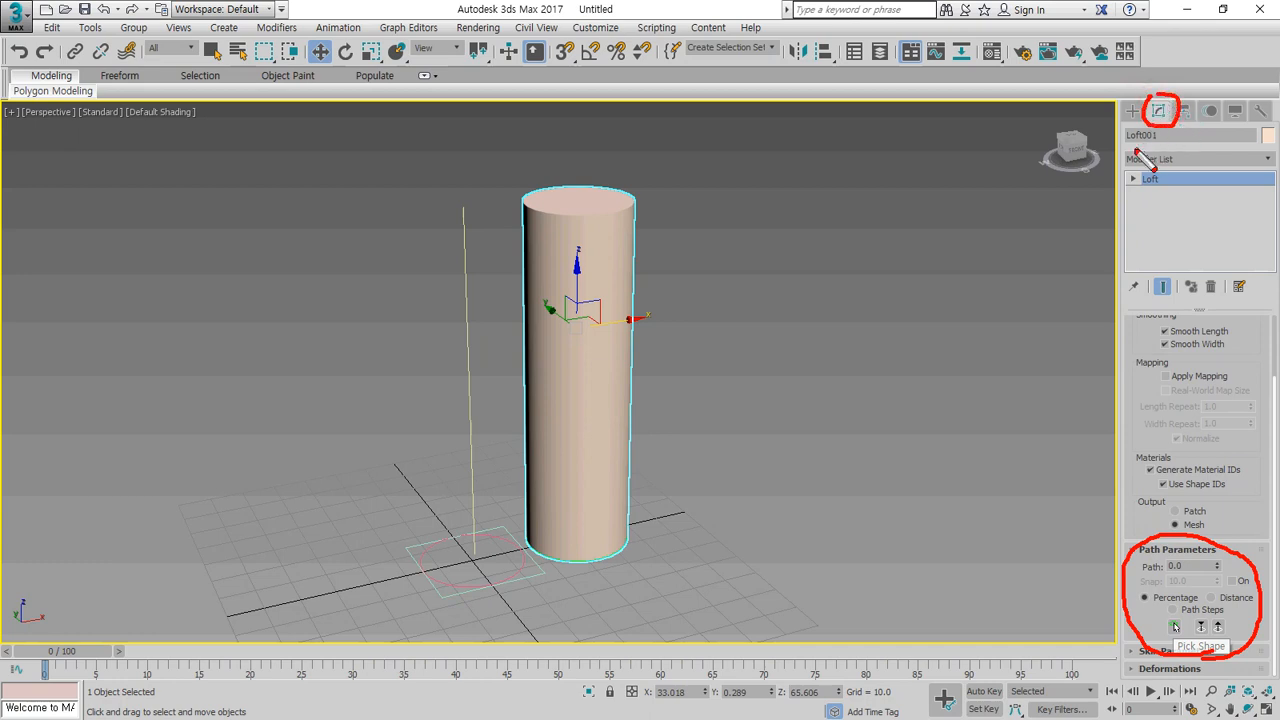
pyautogui.moveTo(584, 292); pyautogui.dragTo(562, 280)
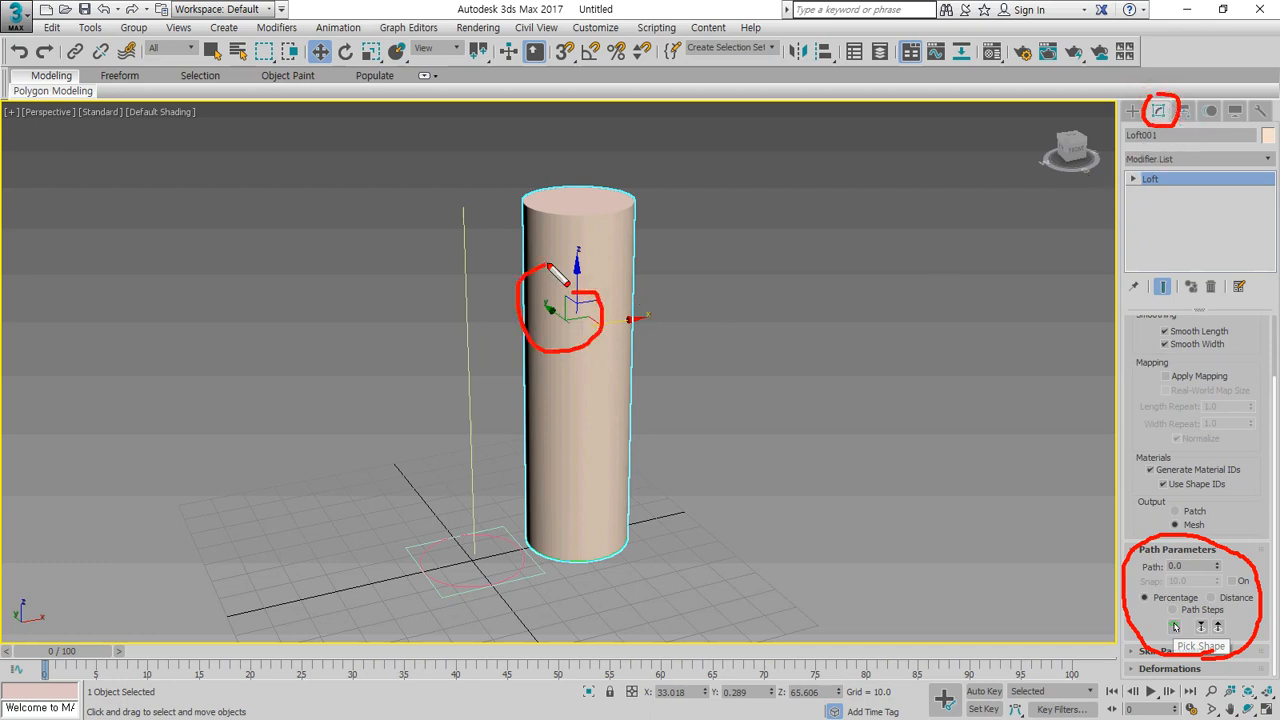
pyautogui.moveTo(603, 330)
pyautogui.mouseDown()
pyautogui.moveTo(630, 280)
pyautogui.moveTo(612, 303)
pyautogui.moveTo(1145, 110)
pyautogui.moveTo(1128, 98)
pyautogui.mouseUp()
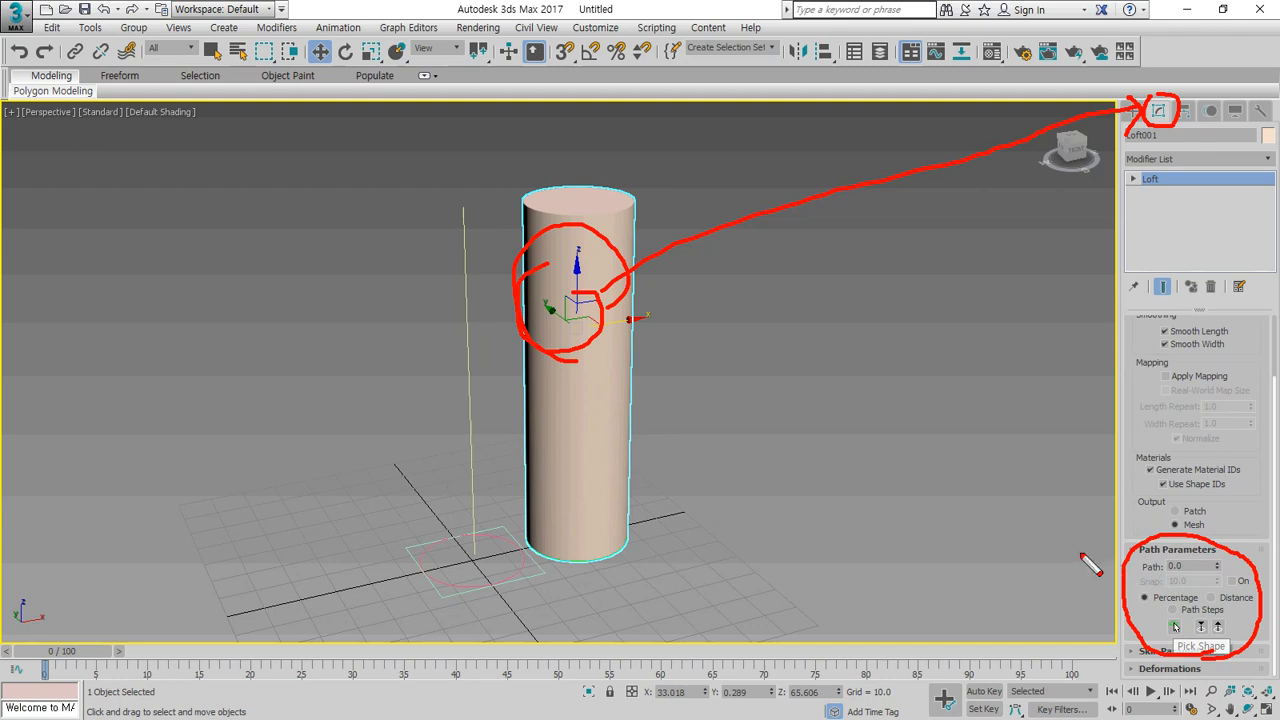
pyautogui.press('Escape')
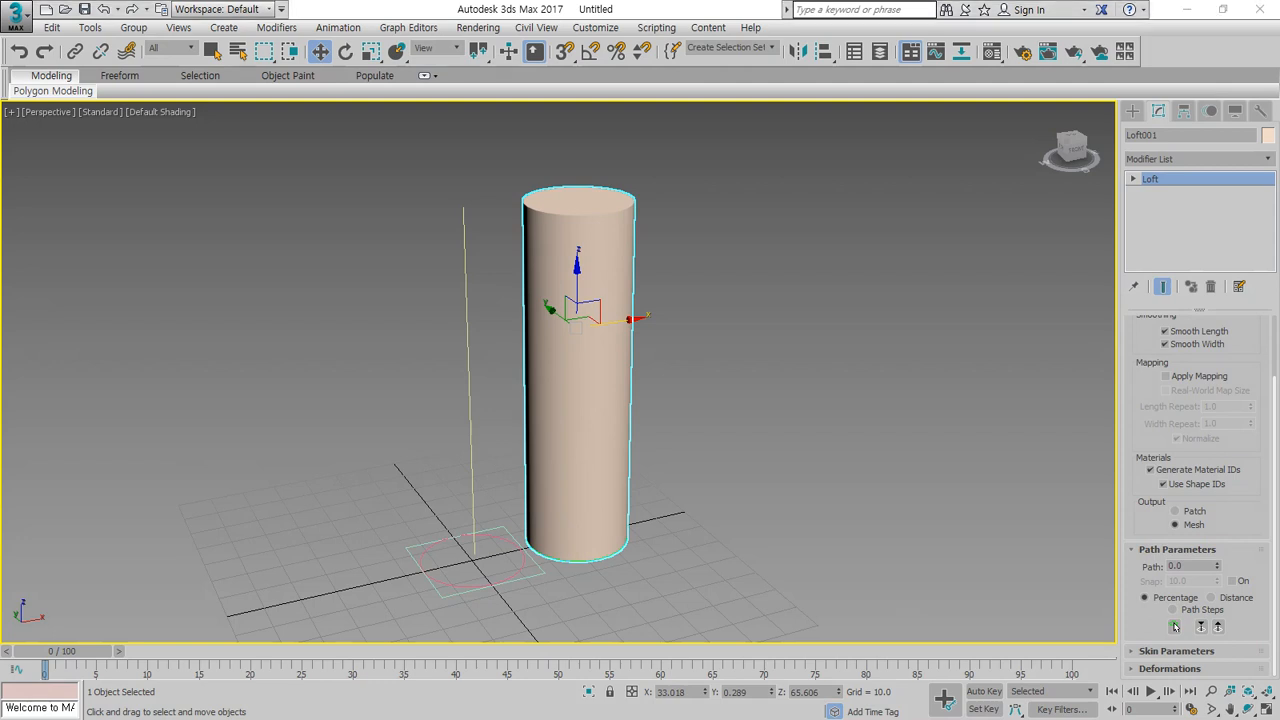
pyautogui.click(798, 488)
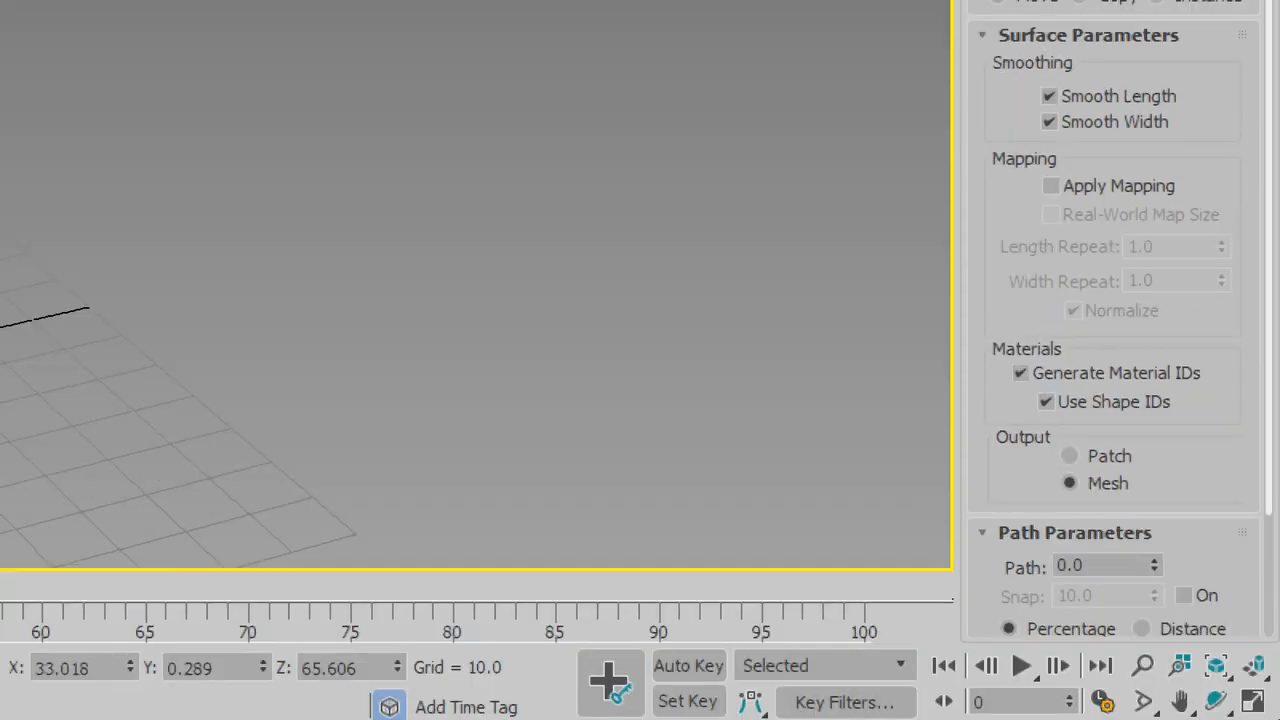
pyautogui.scroll(-2, 1069, 588)
pyautogui.scroll(-1, 1069, 589)
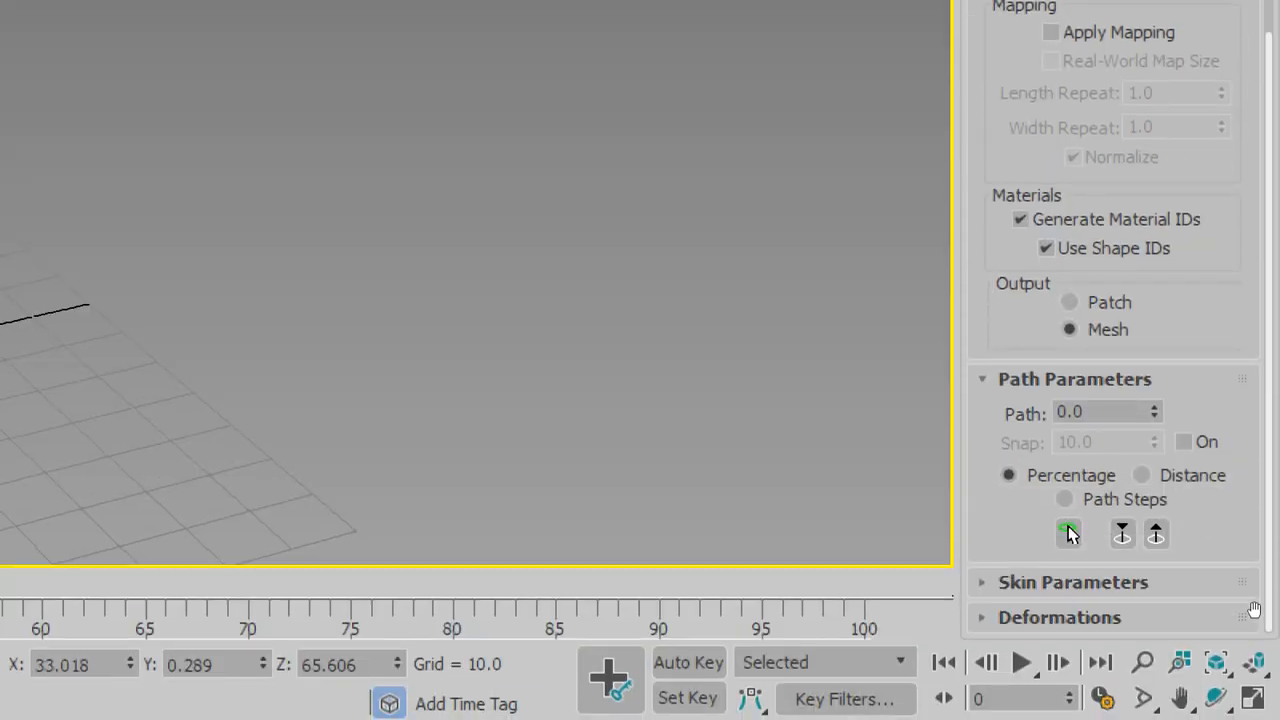
# Switch the Perspective view to Wireframe Override and frame the loft so its path level marker can be seen.
pyautogui.click(1100, 411)
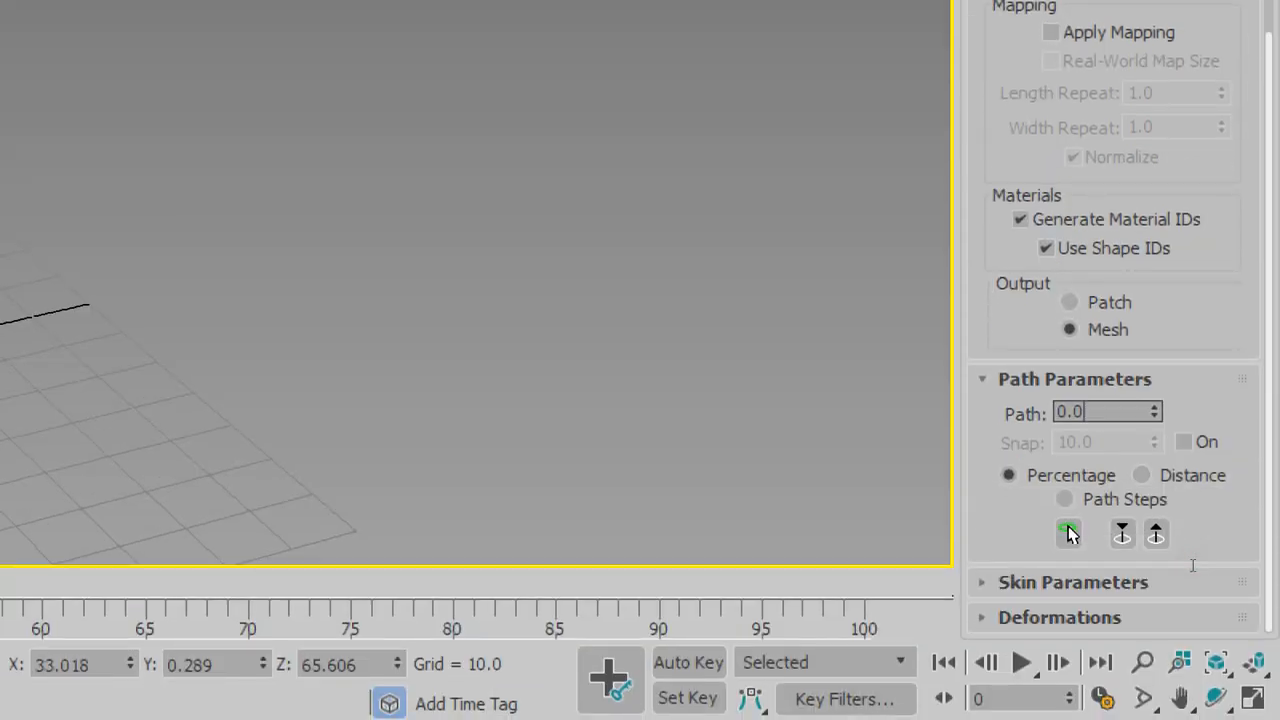
pyautogui.press('Return')
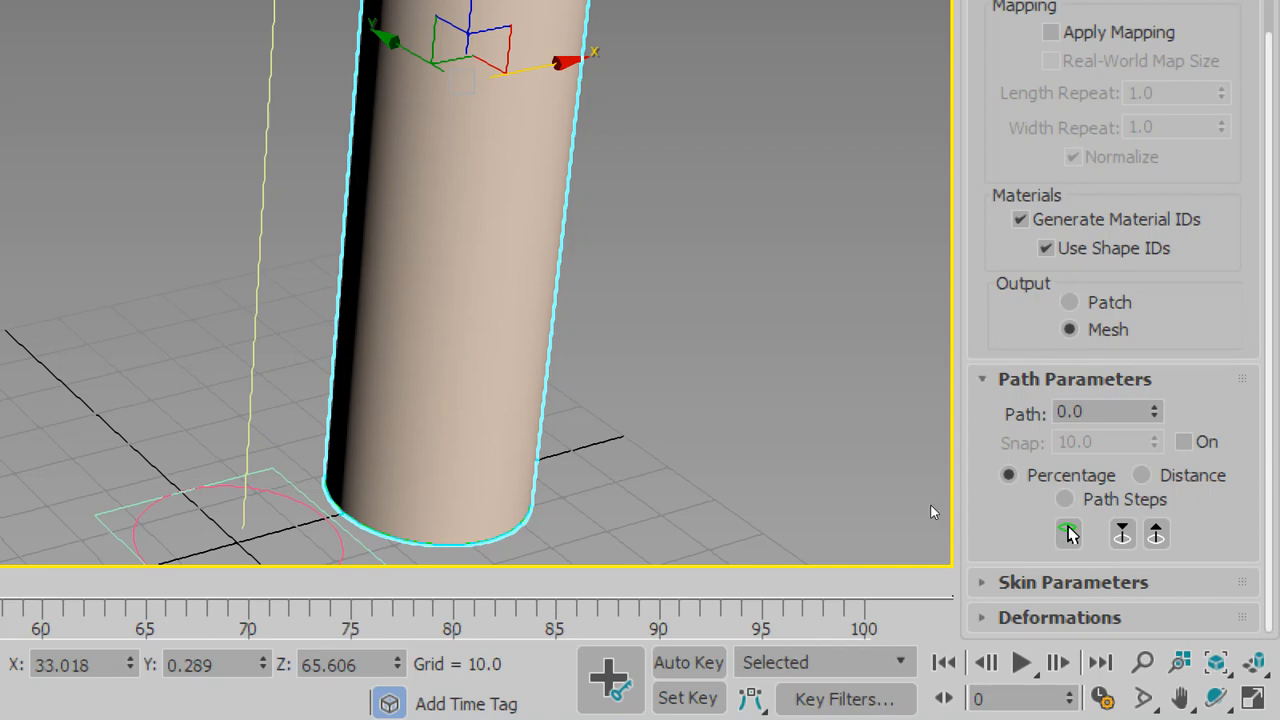
pyautogui.press('z')
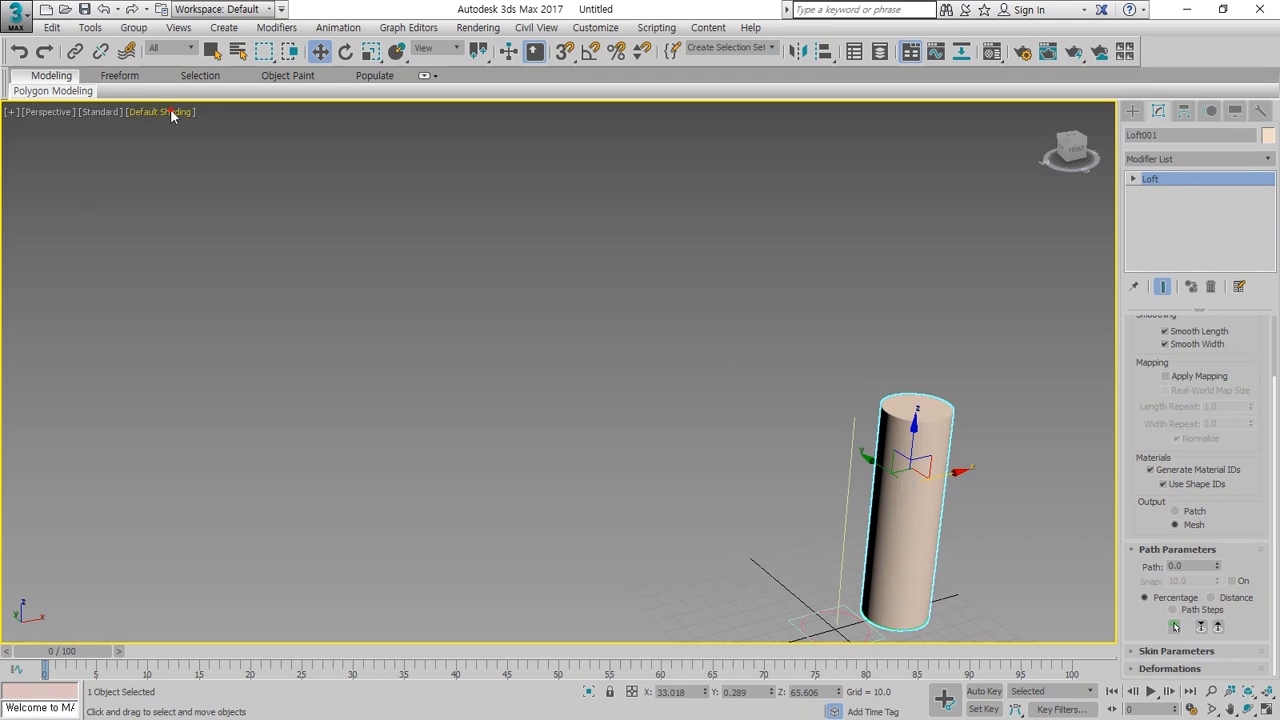
pyautogui.click(163, 112)
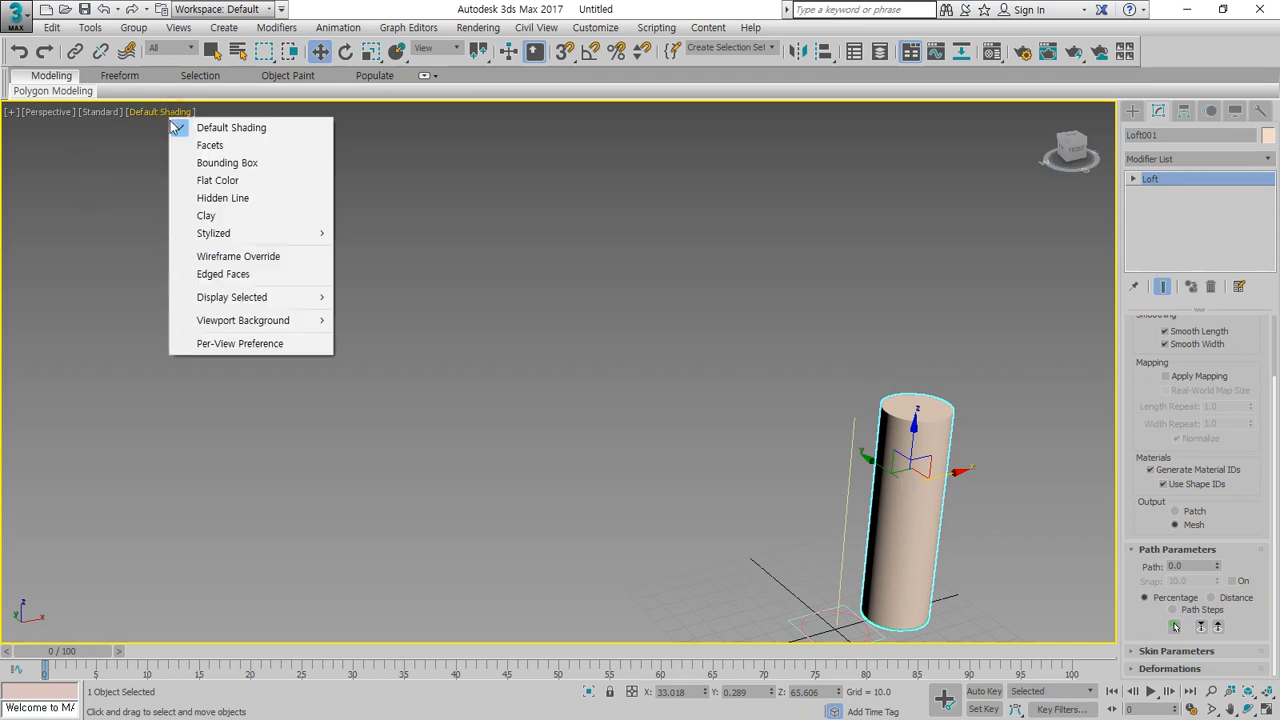
pyautogui.click(200, 256)
pyautogui.scroll(2, 959, 543)
pyautogui.moveTo(973, 547); pyautogui.dragTo(980, 474, button='middle')
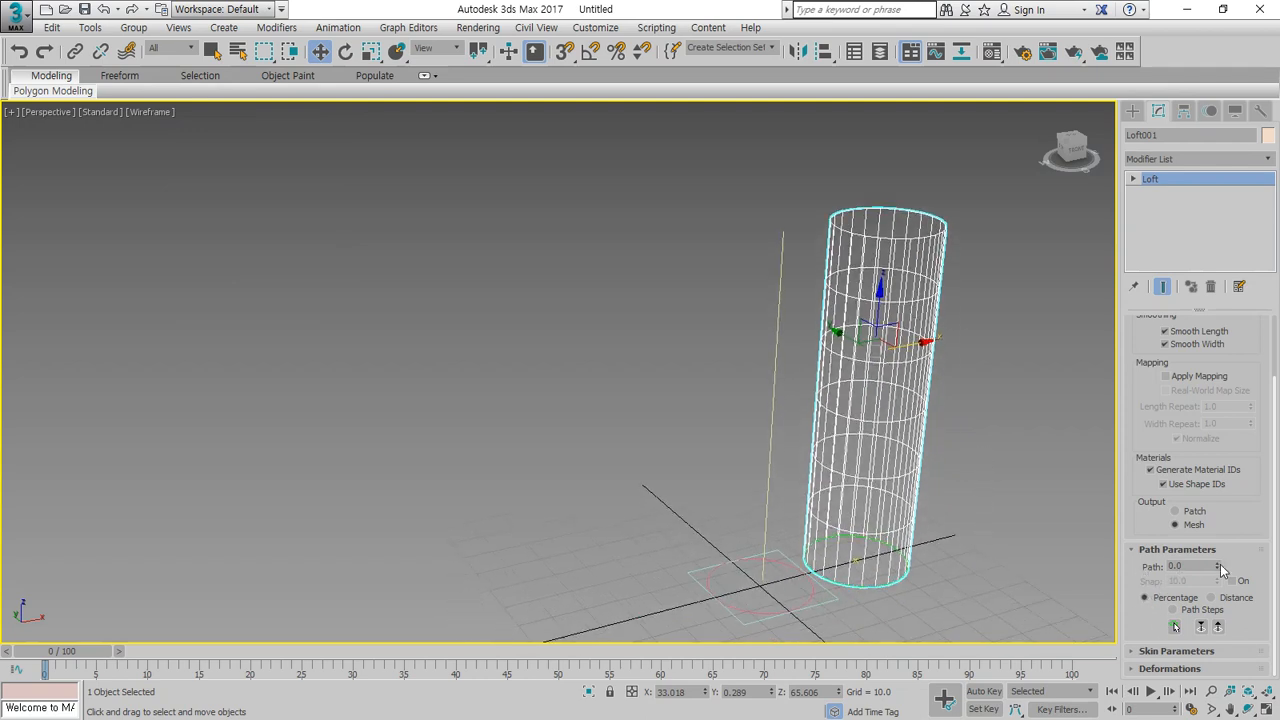
# Try several Path percentages on the loft, including about 6.5 and 17.6, followed by exact values of 10 and 20.
pyautogui.moveTo(1220, 568); pyautogui.dragTo(1217, 532)
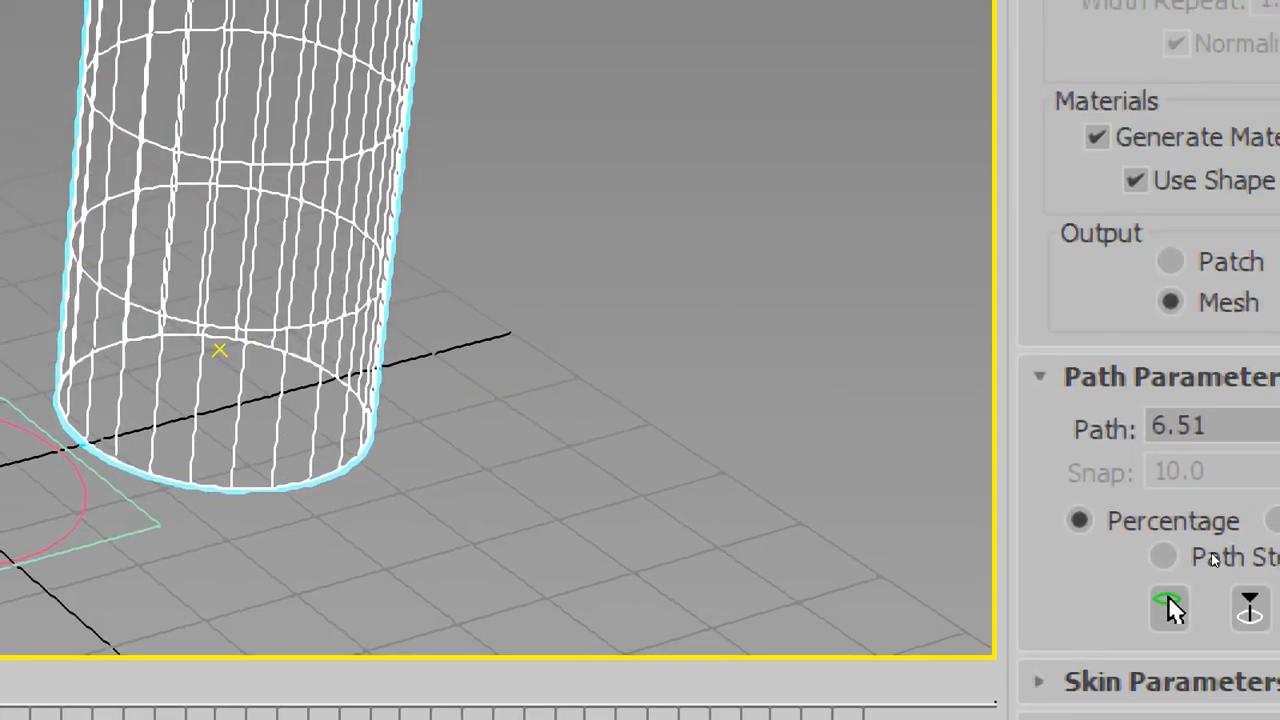
pyautogui.moveTo(963, 467); pyautogui.dragTo(1060, 481, button='middle')
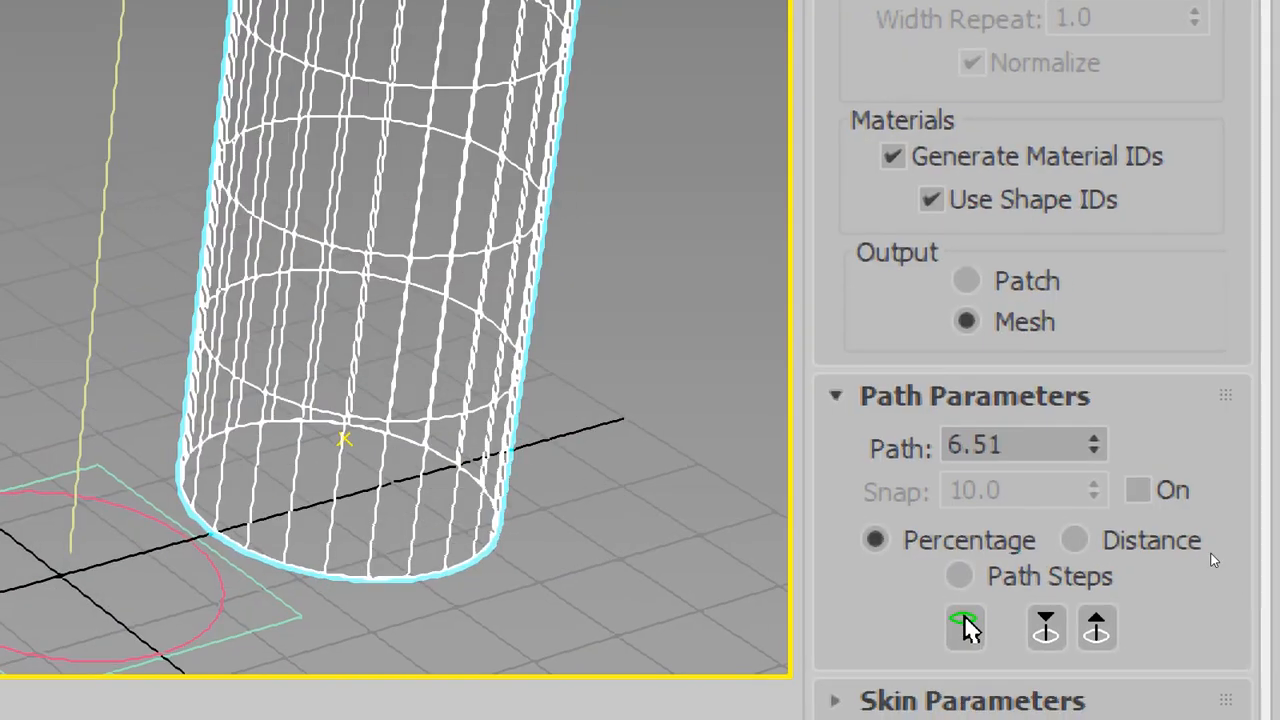
pyautogui.moveTo(1093, 444); pyautogui.dragTo(1093, 322)
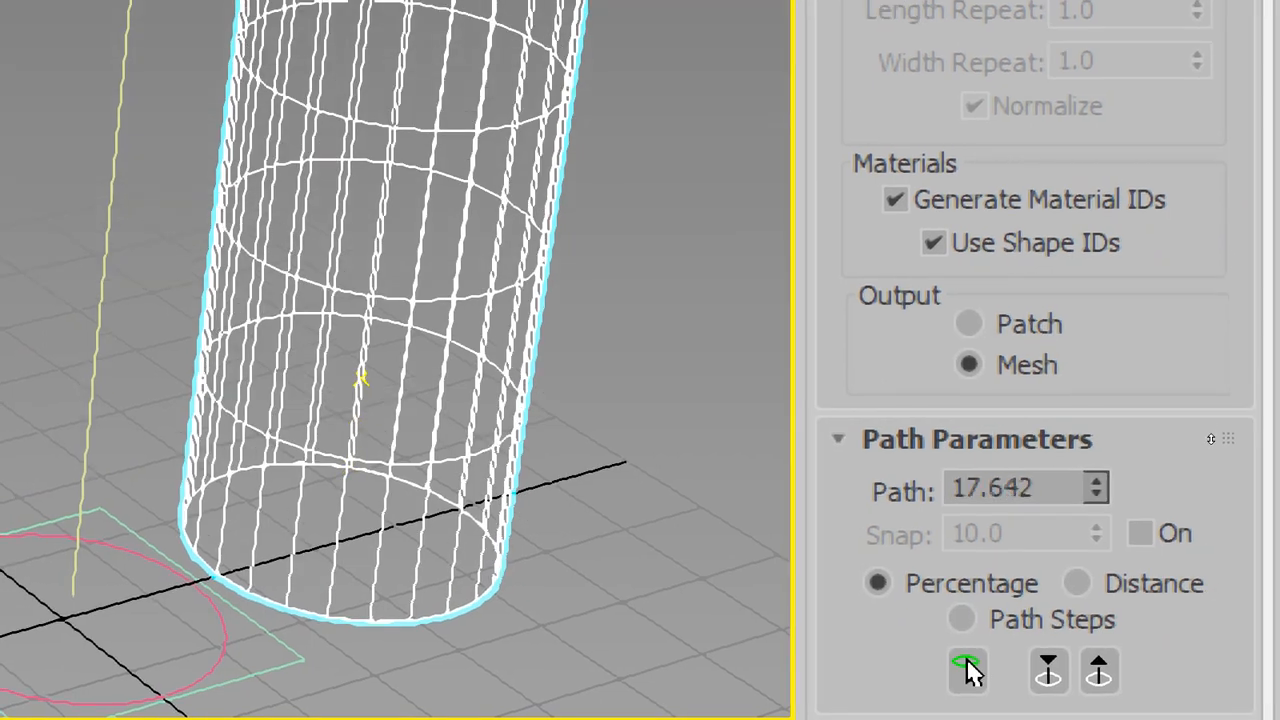
pyautogui.moveTo(1211, 439); pyautogui.dragTo(1196, 567)
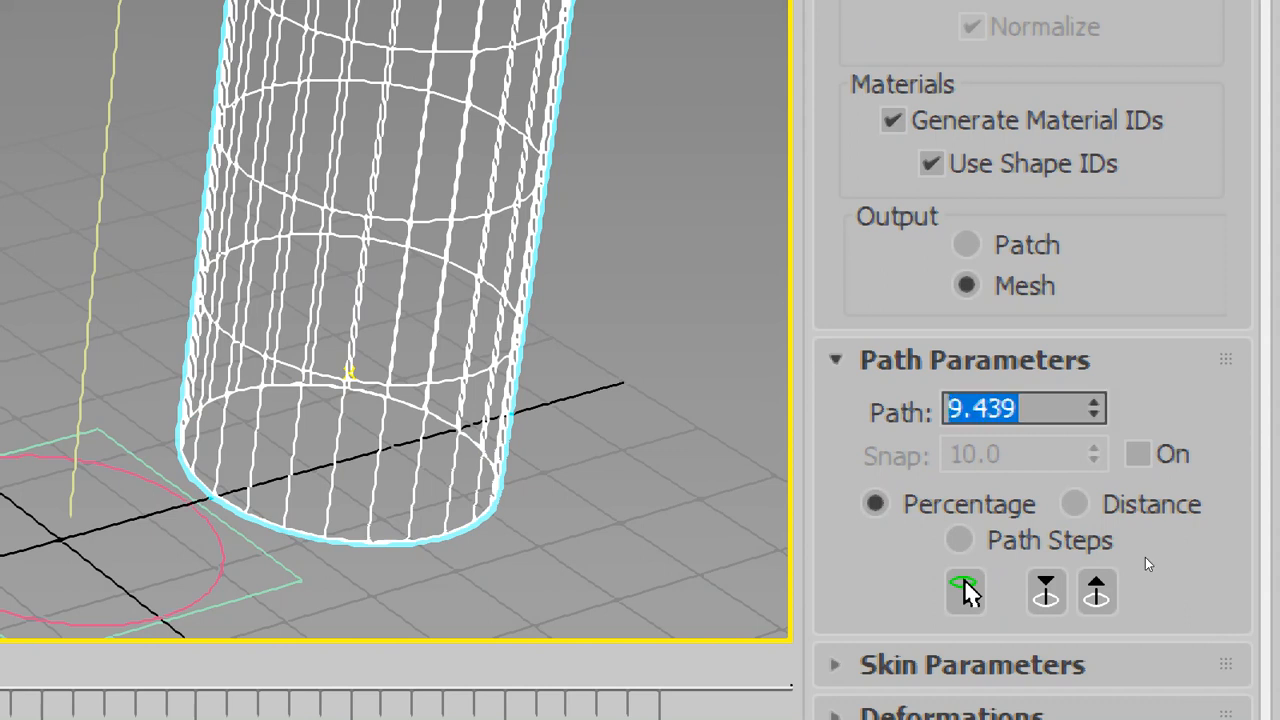
pyautogui.write('10')
pyautogui.press('Return')
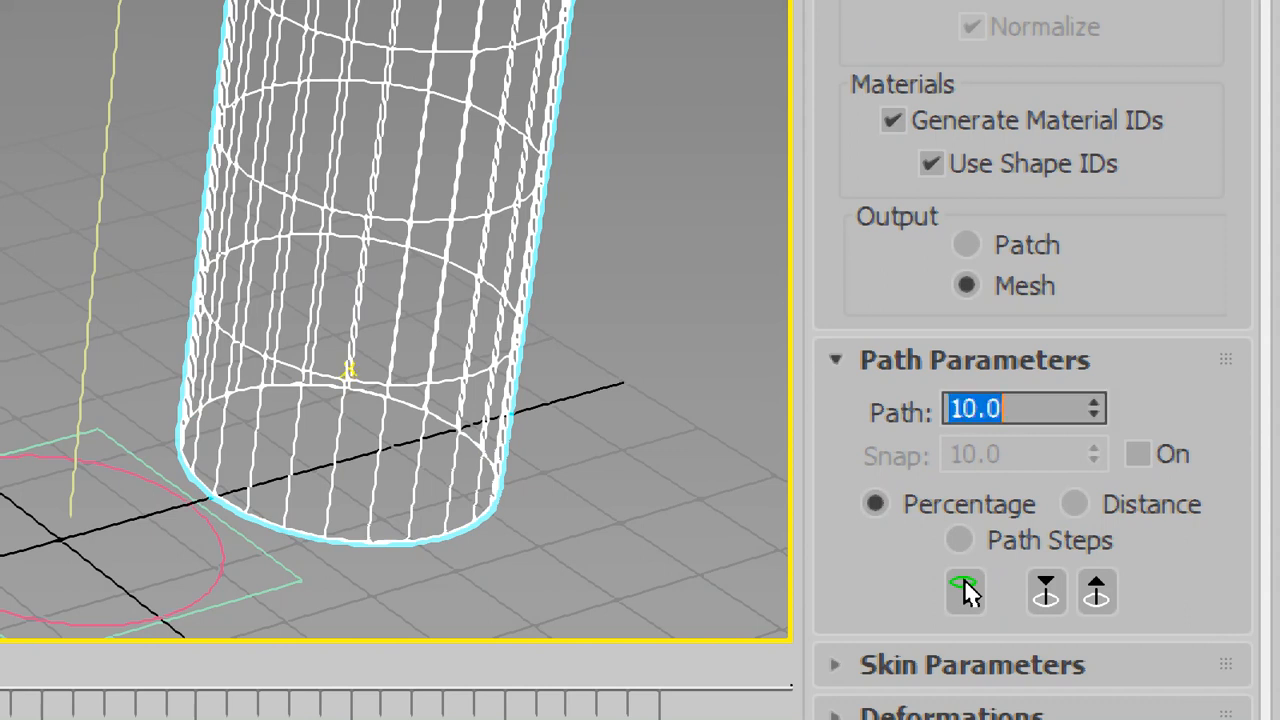
pyautogui.write('20')
pyautogui.press('Return')
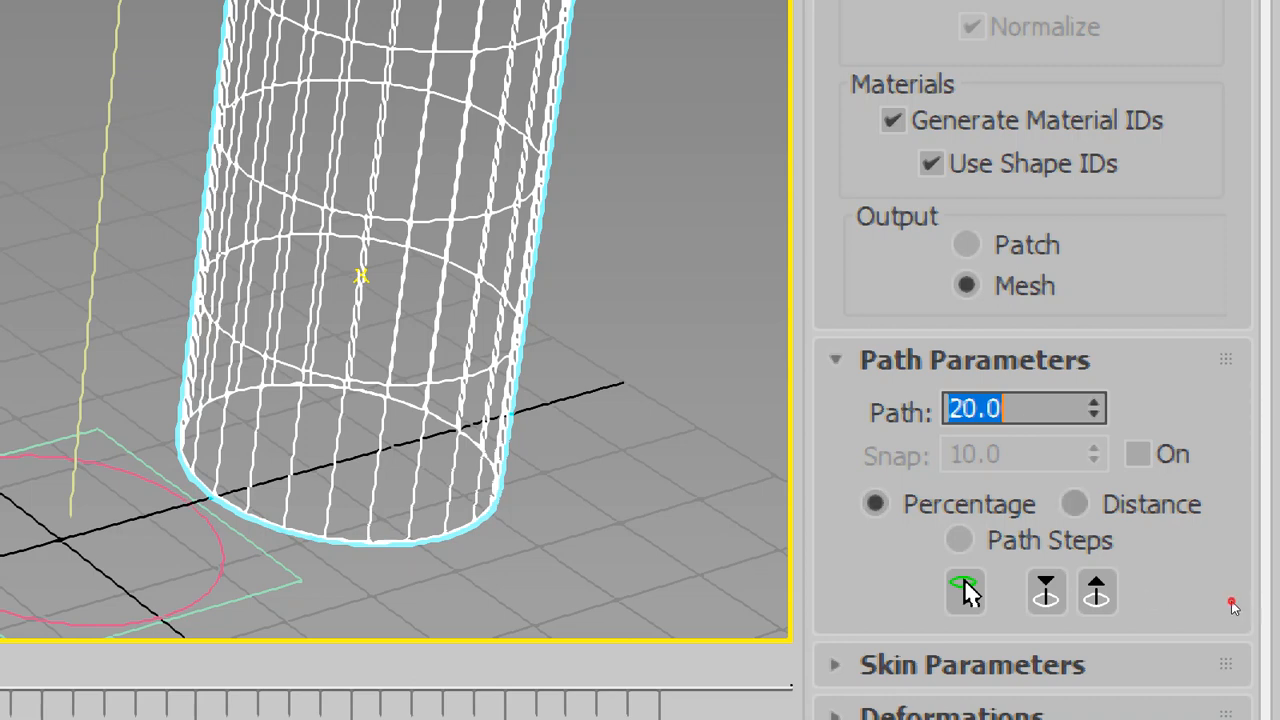
# Raise the loft's Path level to about 29 percent and try measuring it by Distance before returning to Percentage.
pyautogui.moveTo(1214, 567)
pyautogui.mouseDown()
pyautogui.moveTo(1209, 529)
pyautogui.moveTo(1209, 597)
pyautogui.moveTo(1214, 532)
pyautogui.moveTo(1213, 563)
pyautogui.moveTo(1158, 607)
pyautogui.mouseUp()
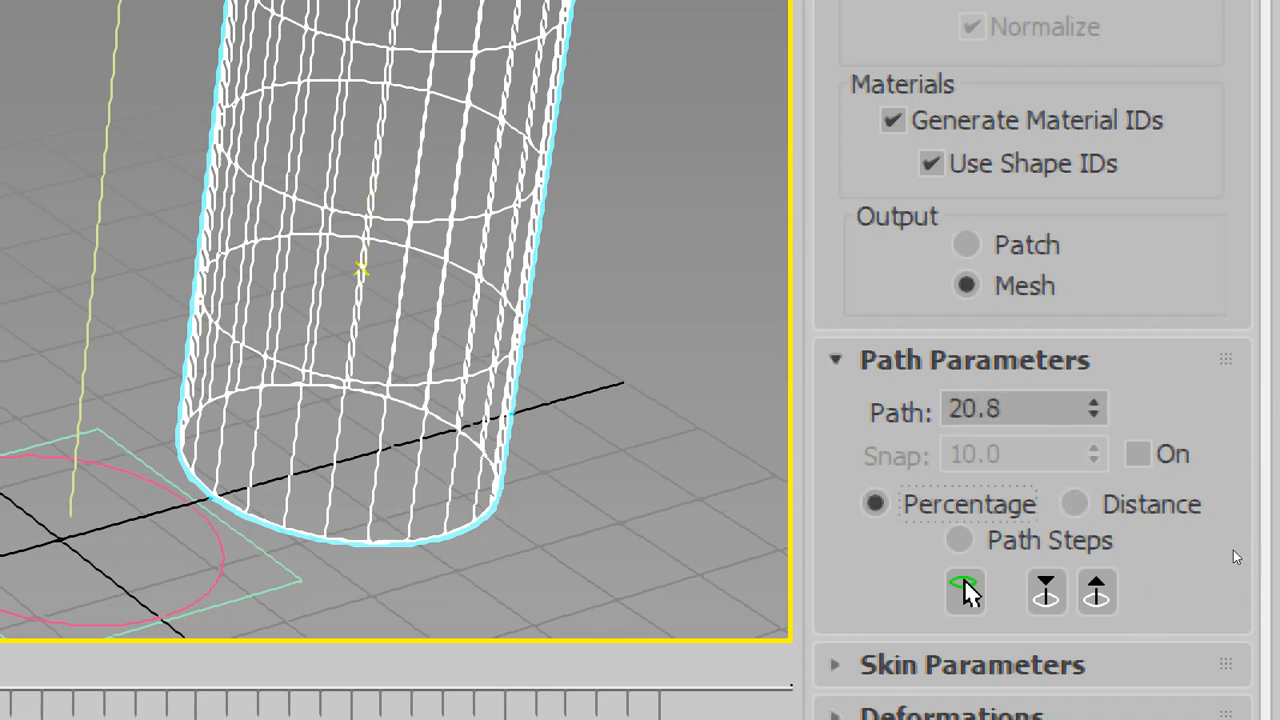
pyautogui.moveTo(1216, 570)
pyautogui.mouseDown()
pyautogui.moveTo(1216, 495)
pyautogui.moveTo(1214, 565)
pyautogui.moveTo(1226, 550)
pyautogui.mouseUp()
pyautogui.click(1236, 606)
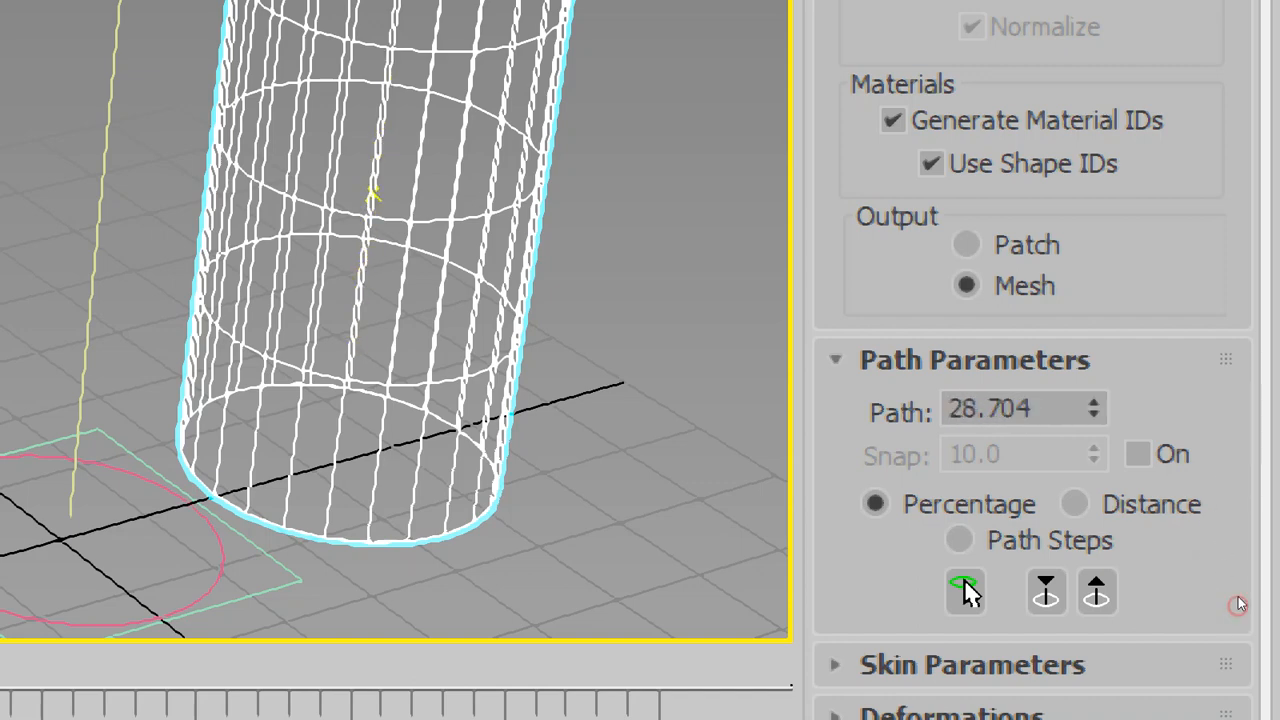
pyautogui.moveTo(1222, 577)
pyautogui.mouseDown()
pyautogui.moveTo(1215, 560)
pyautogui.moveTo(1203, 586)
pyautogui.moveTo(1212, 530)
pyautogui.moveTo(1166, 615)
pyautogui.mouseUp()
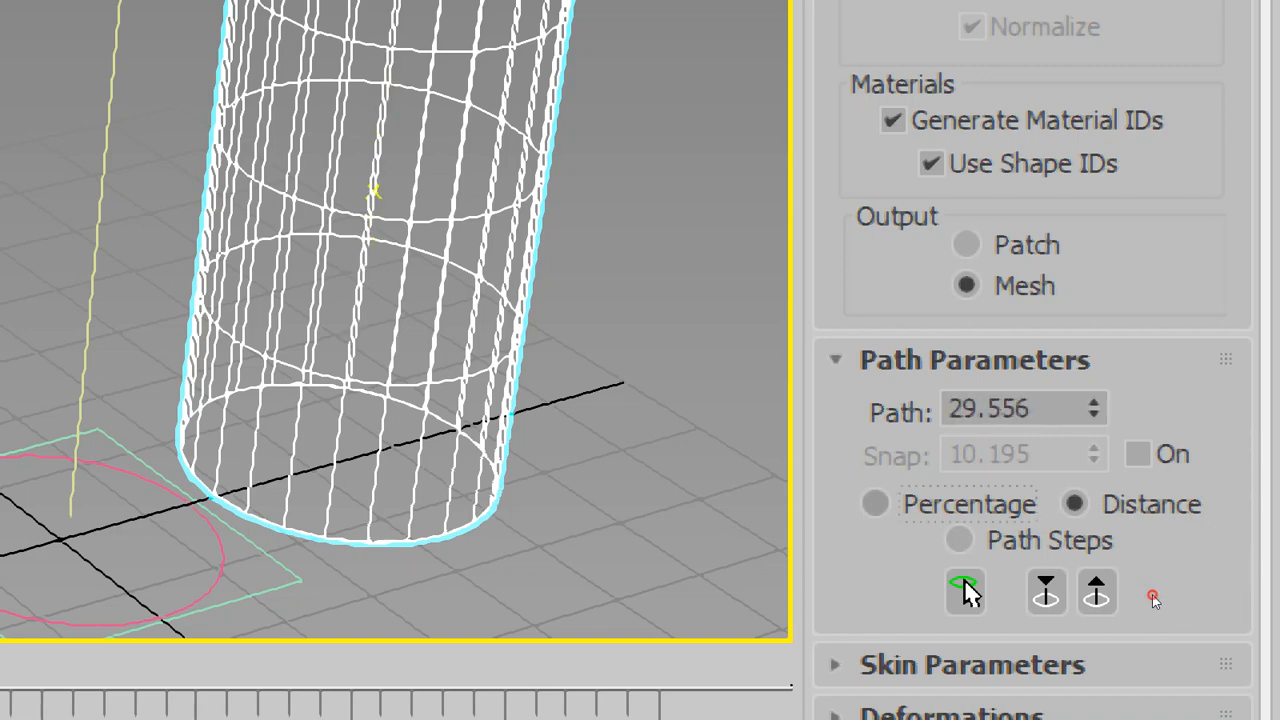
pyautogui.press('Left')
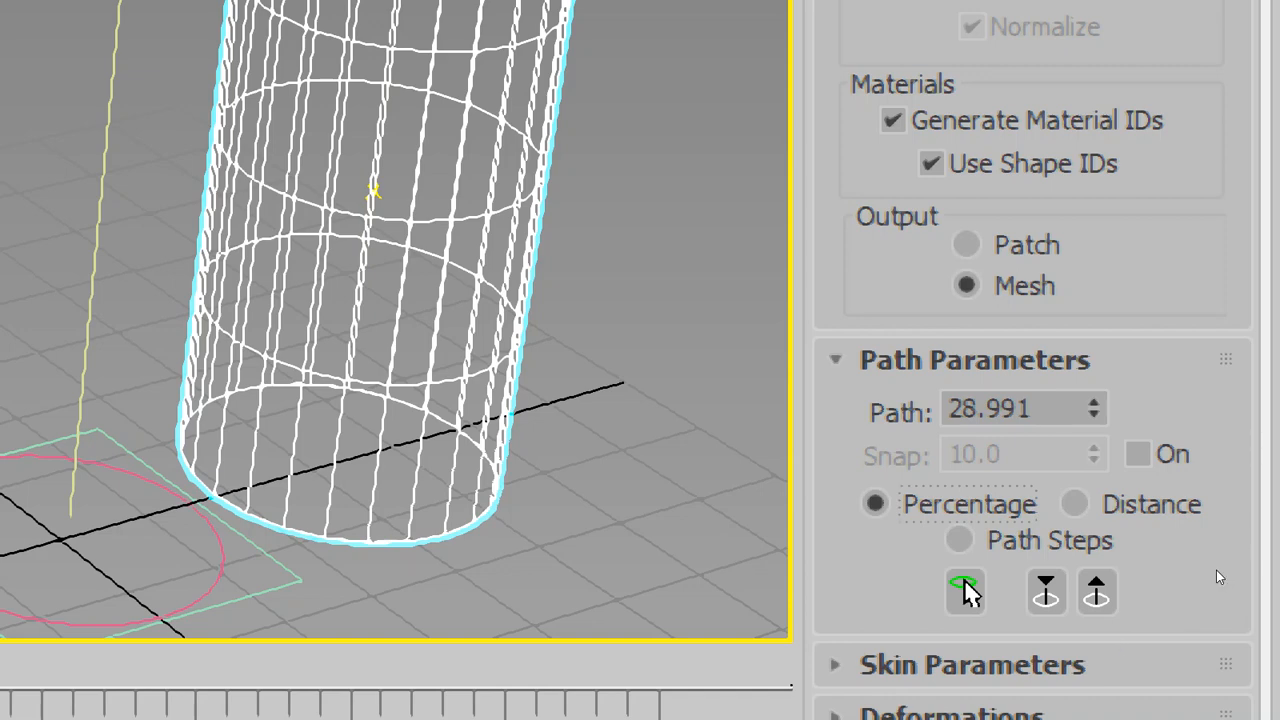
# Set the loft's Path level to 100 percent, at the upper end of the path.
pyautogui.hotkey('shift', 'Tab')
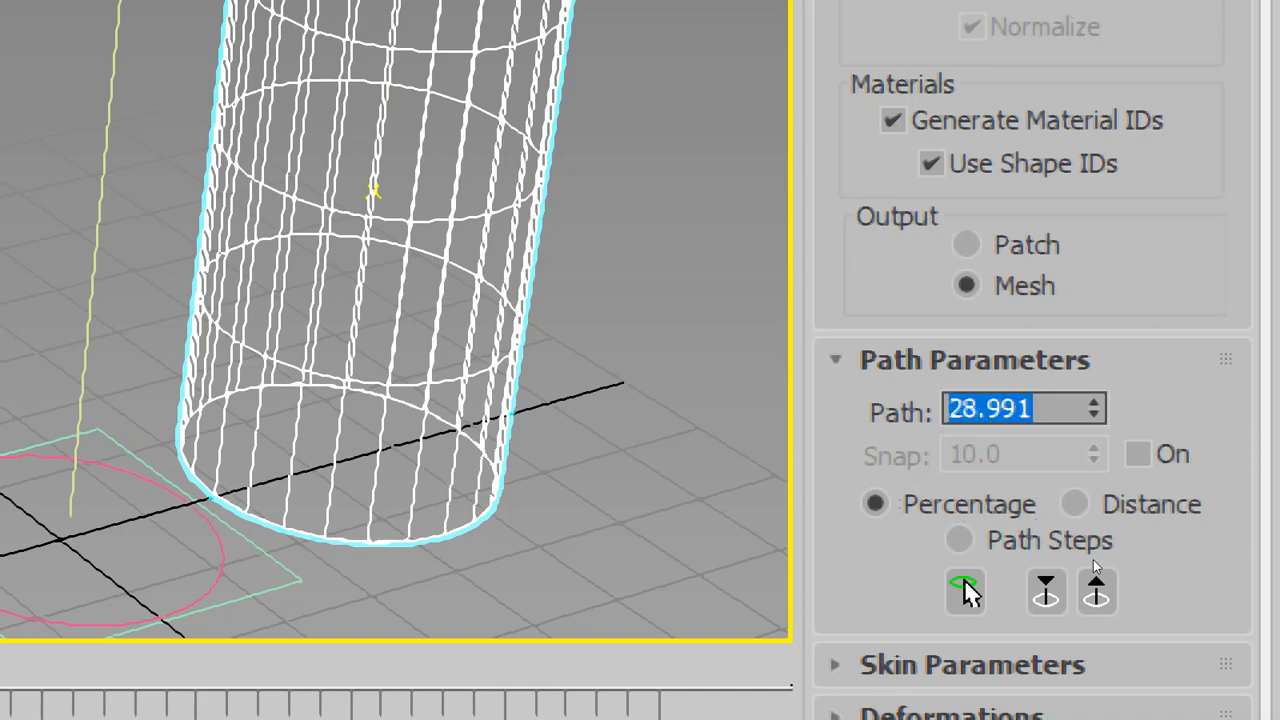
pyautogui.write('100')
pyautogui.press('Return')
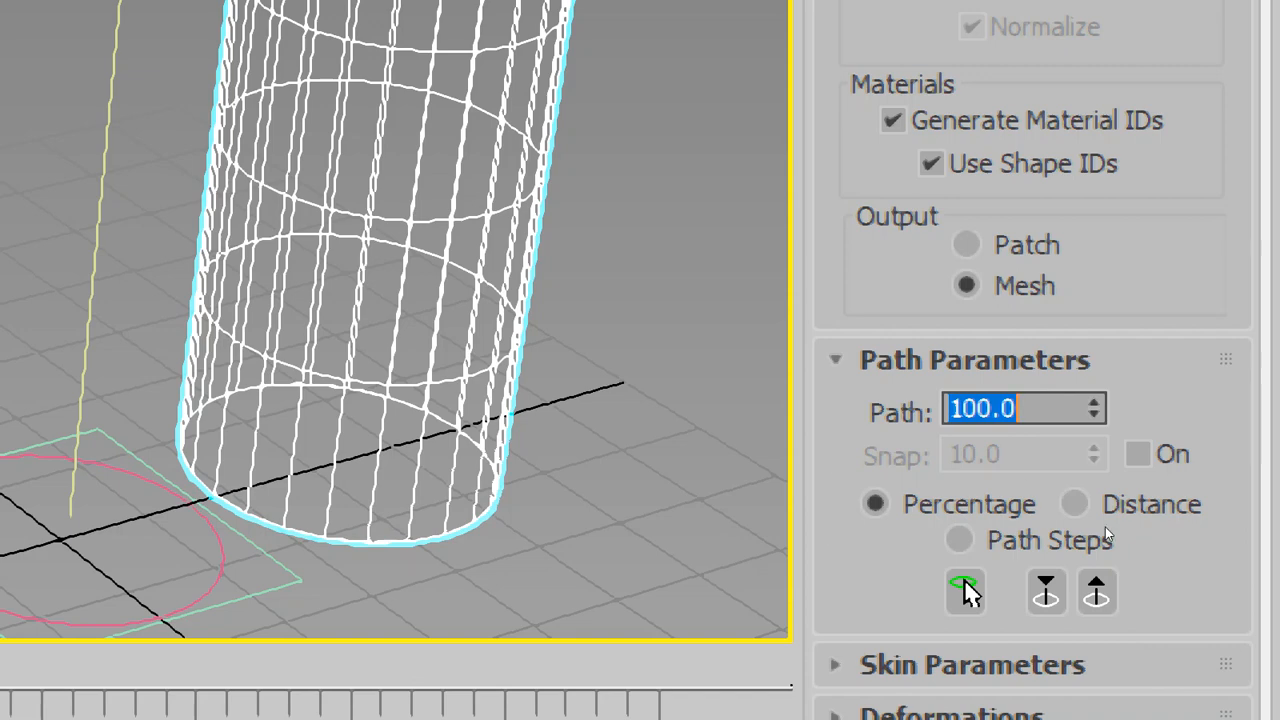
pyautogui.press('z')
pyautogui.press('z')
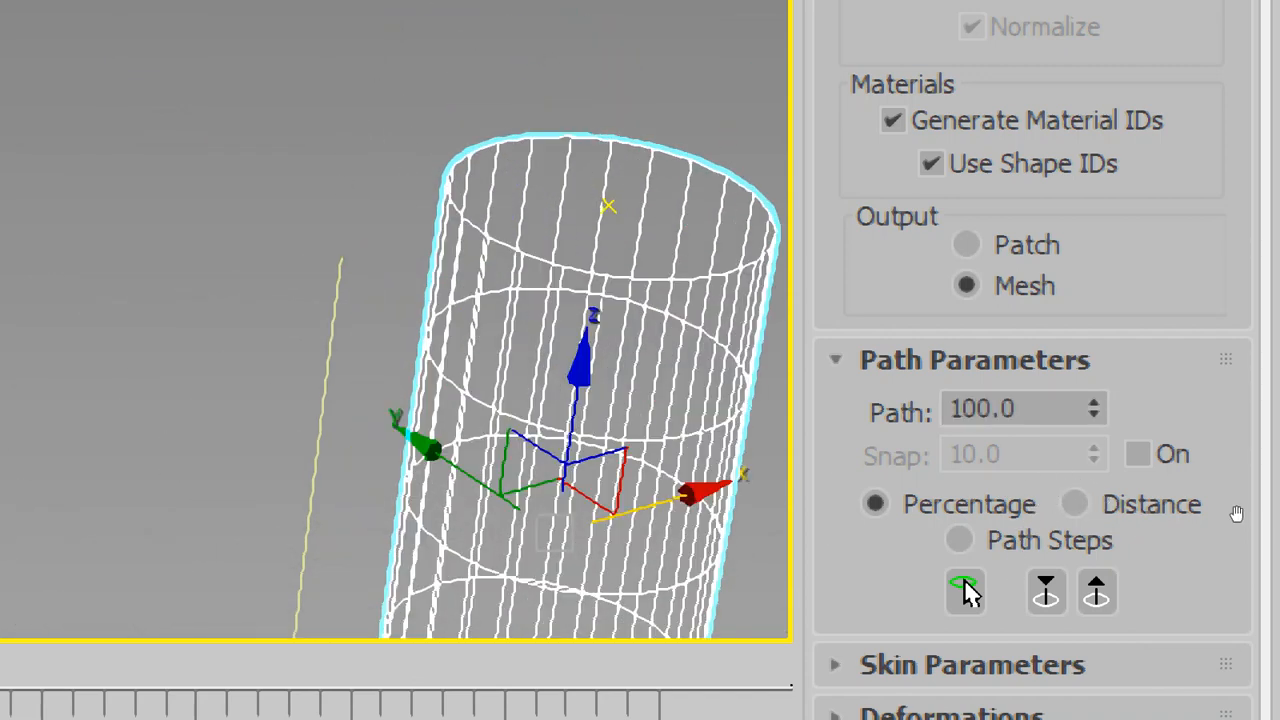
# Use Get Shape with the Instance option to add the rectangle to the loft at the 100 percent path level.
pyautogui.scroll(2, 1236, 514)
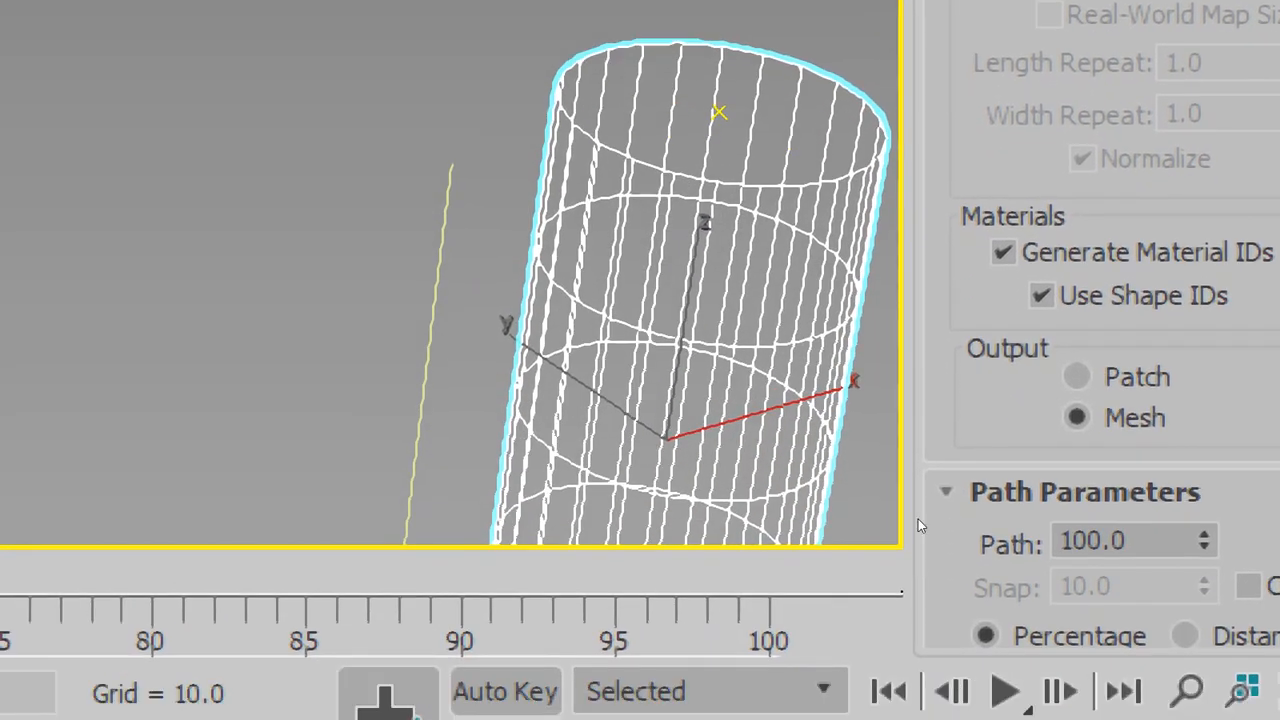
pyautogui.moveTo(878, 563); pyautogui.dragTo(910, 406, button='middle')
pyautogui.moveTo(939, 514); pyautogui.dragTo(1003, 545, button='middle')
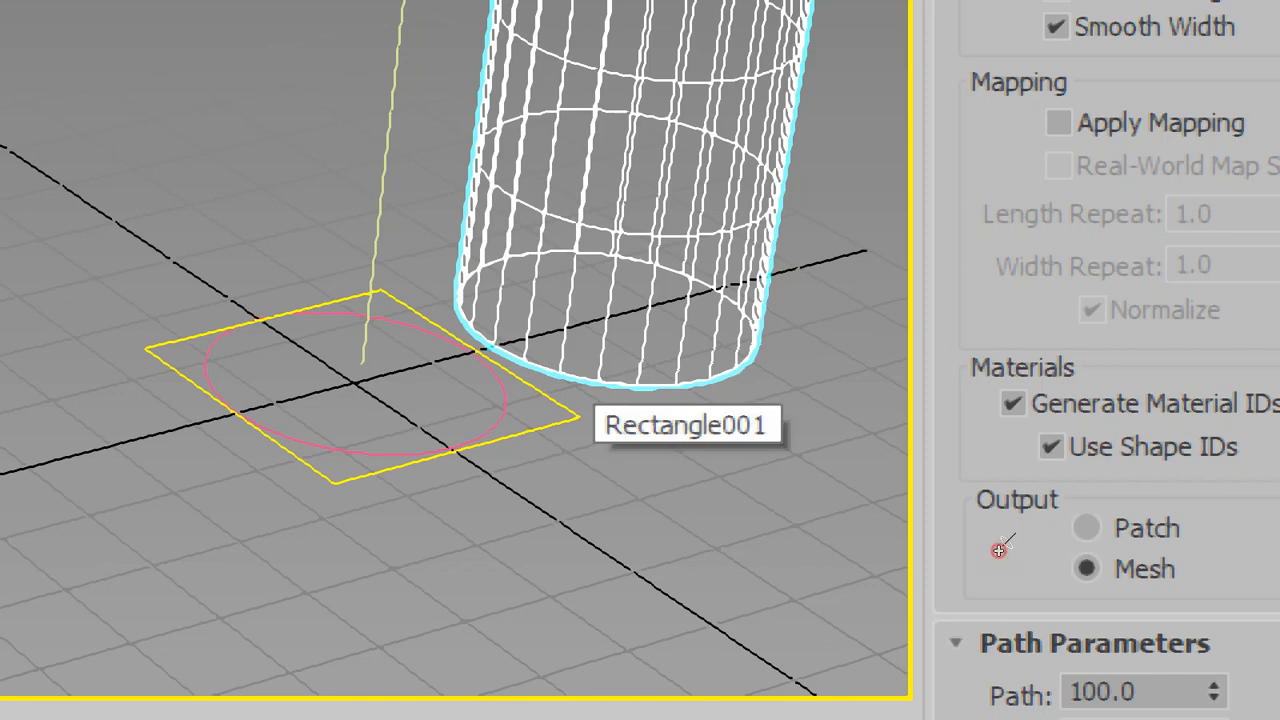
pyautogui.click(572, 432)
pyautogui.scroll(-5, 1021, 543)
pyautogui.moveTo(1061, 412); pyautogui.dragTo(1031, 472, button='middle')
pyautogui.scroll(3, 1032, 470)
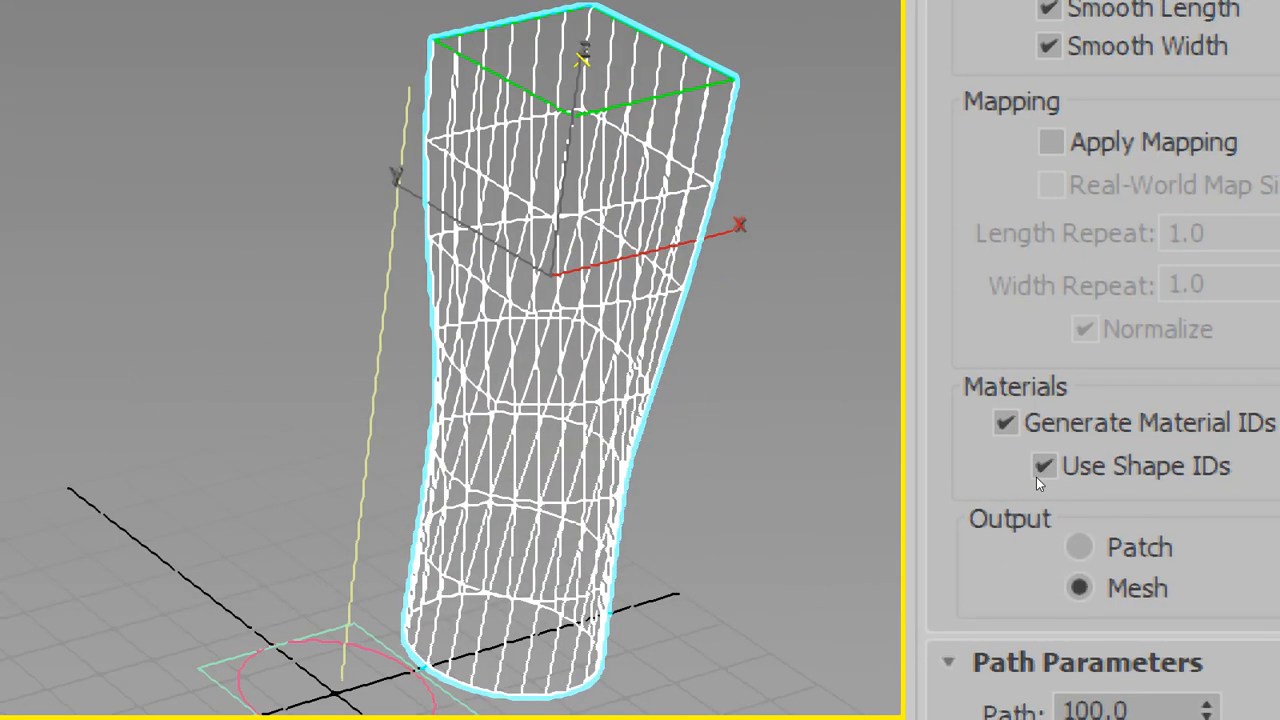
pyautogui.scroll(-3, 1036, 479)
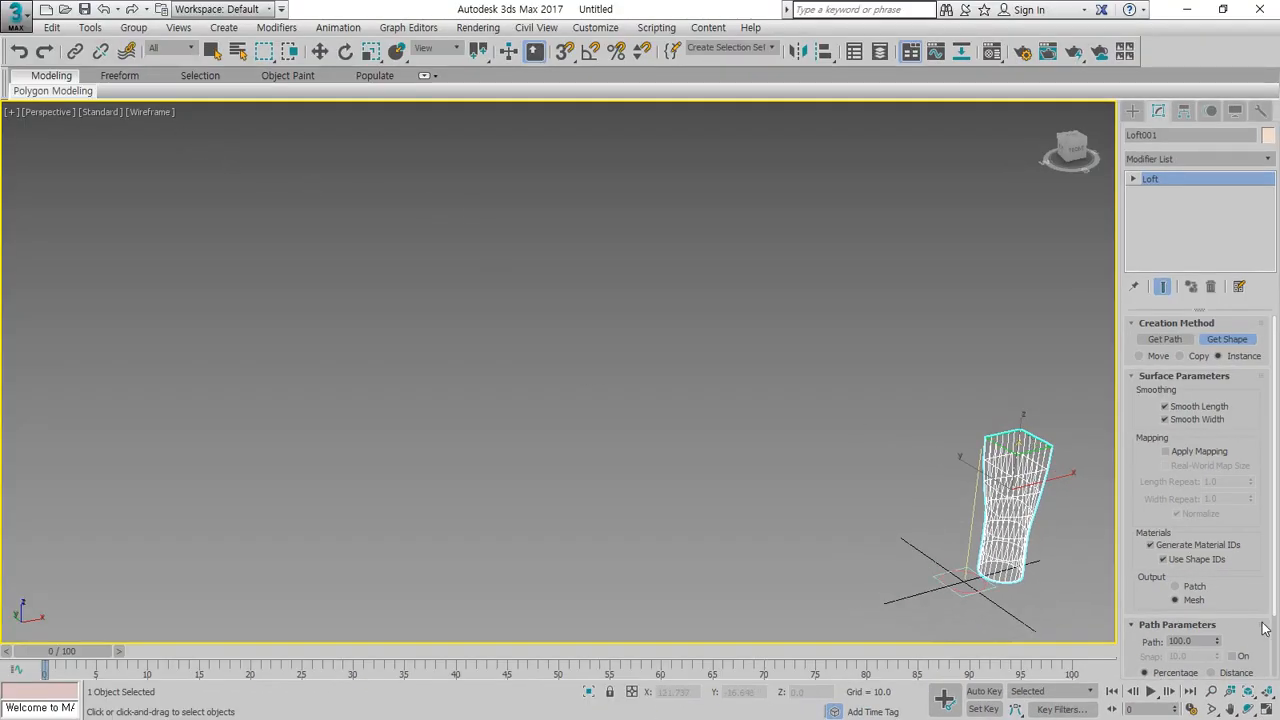
# Restore the four-view layout with the loft framed in every view and set the Perspective view to Default Shading.
pyautogui.click(1266, 708)
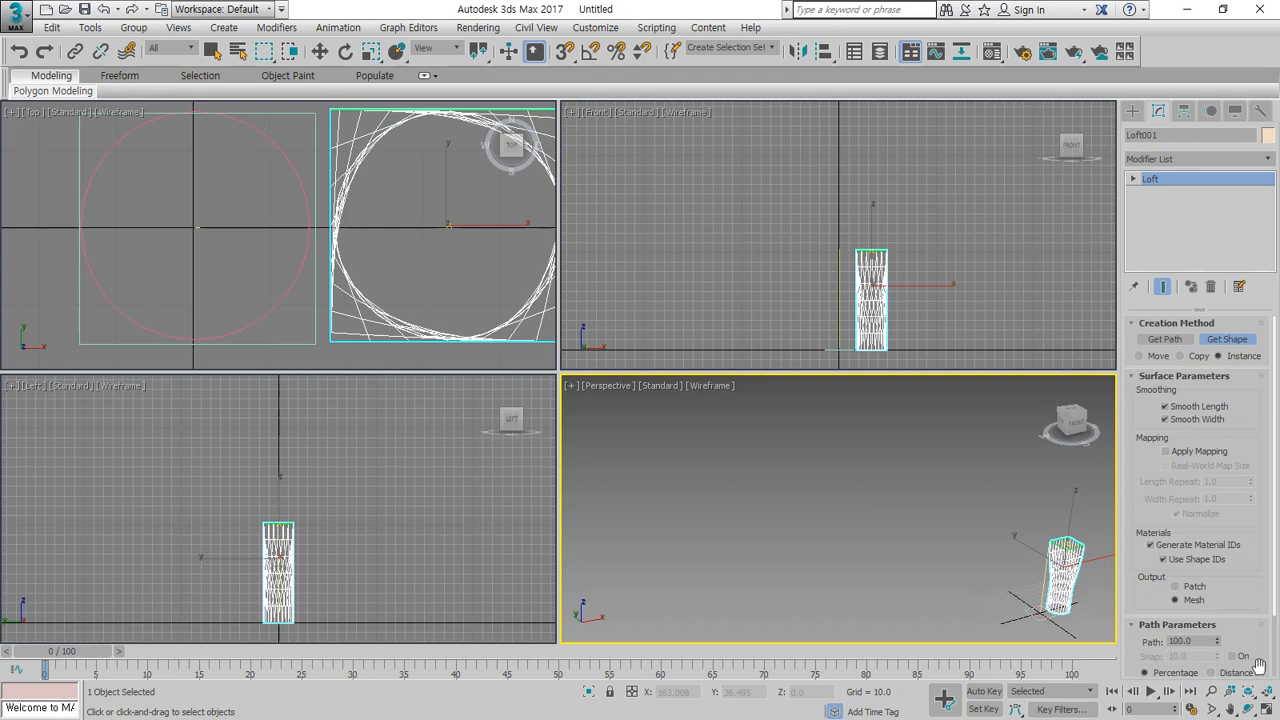
pyautogui.click(1267, 692)
pyautogui.click(716, 386)
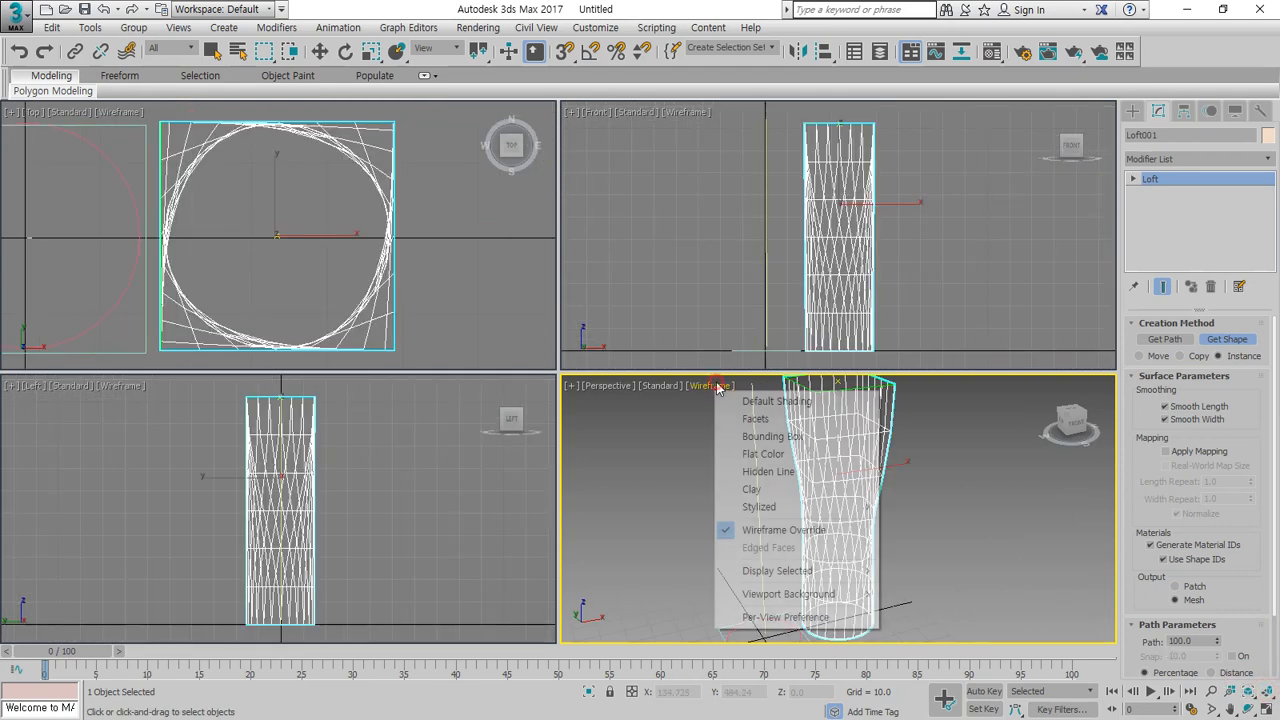
pyautogui.click(780, 401)
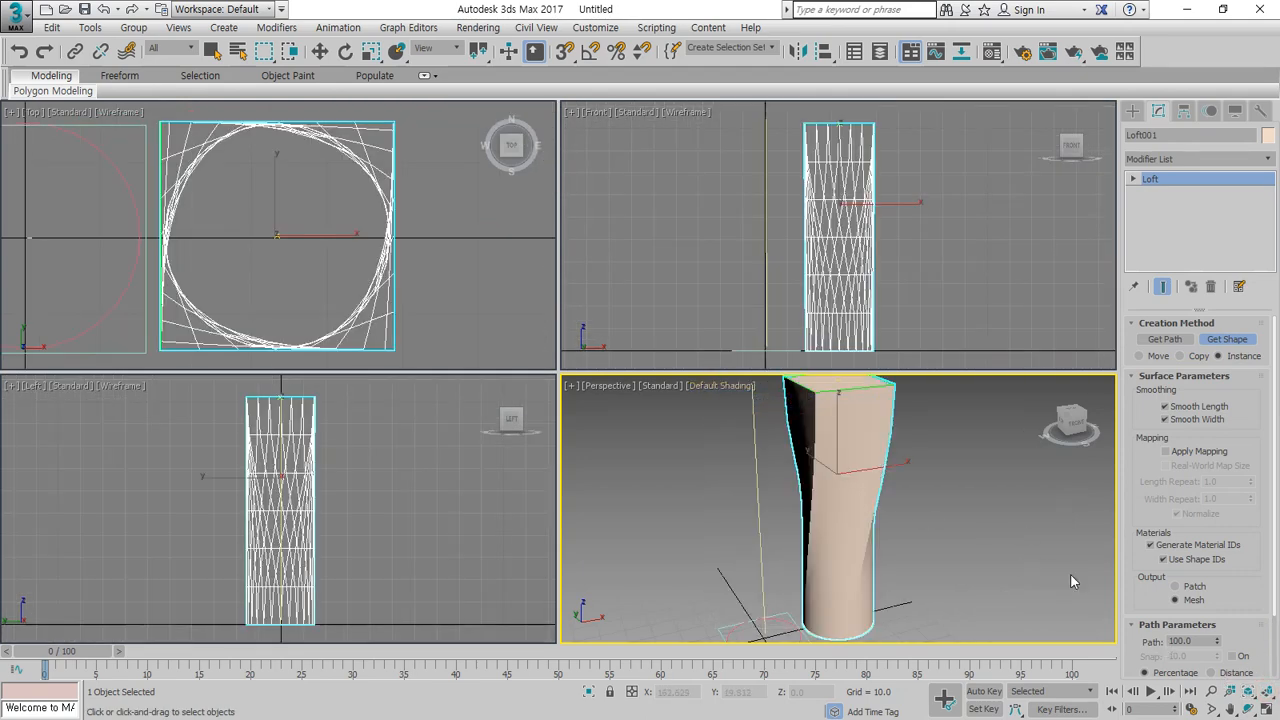
# Examine in the maximized Perspective view how the loft's surface twists between its circular base and rectangular top.
pyautogui.click(1267, 710)
pyautogui.click(1248, 708)
pyautogui.moveTo(647, 328); pyautogui.dragTo(554, 342)
pyautogui.moveTo(536, 528)
pyautogui.mouseDown()
pyautogui.moveTo(585, 362)
pyautogui.moveTo(597, 212)
pyautogui.moveTo(625, 220)
pyautogui.mouseUp()
pyautogui.moveTo(523, 491)
pyautogui.mouseDown()
pyautogui.moveTo(535, 203)
pyautogui.moveTo(562, 232)
pyautogui.mouseUp()
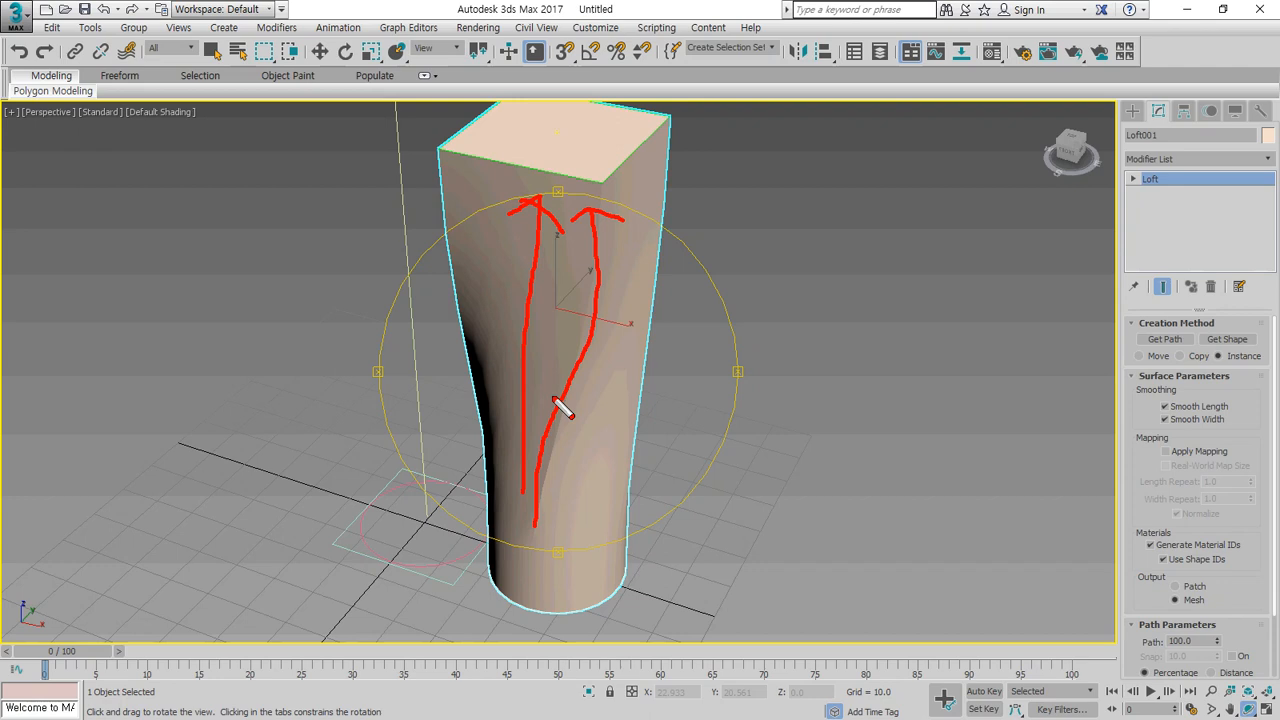
pyautogui.press('Escape')
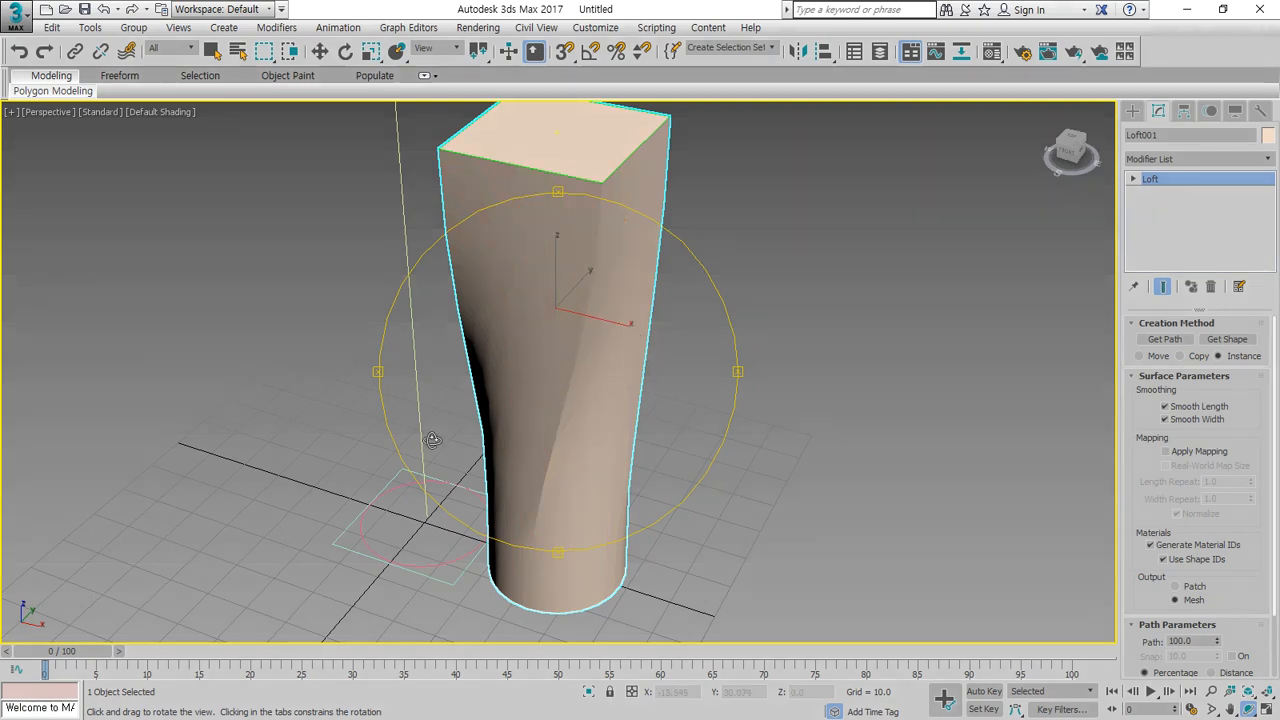
pyautogui.rightClick(328, 450)
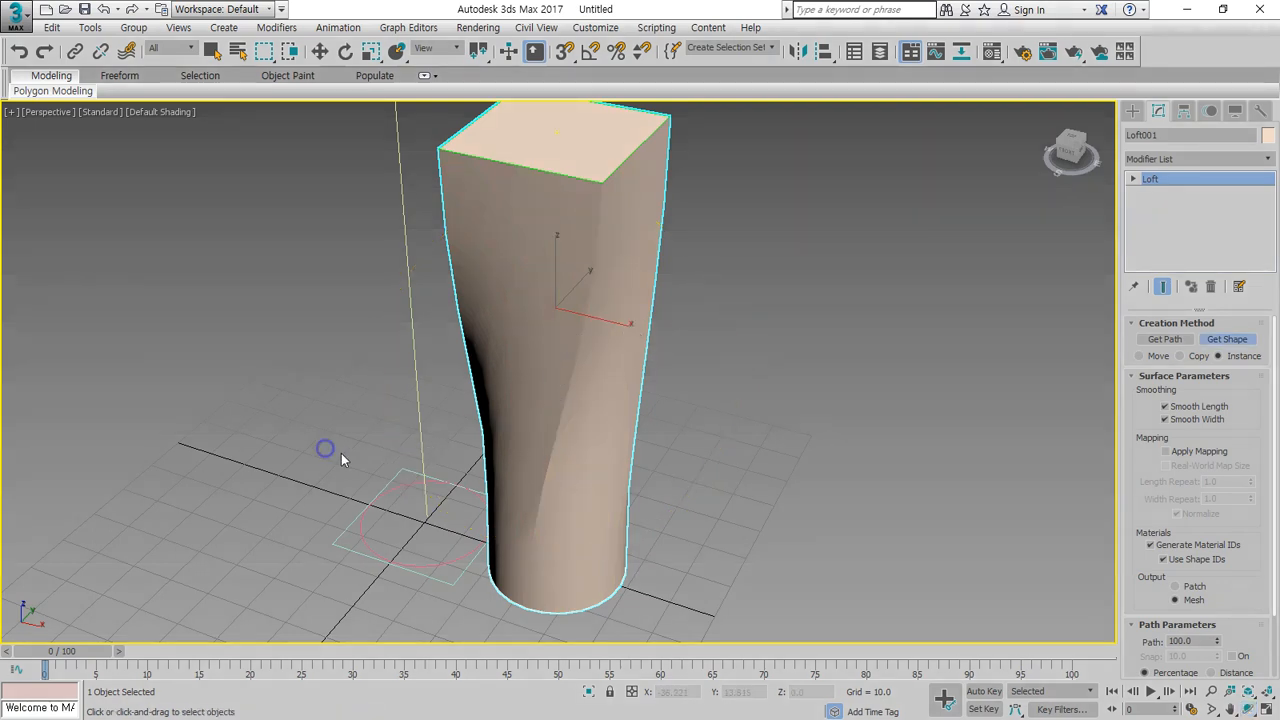
# Leave Get Shape, select the source circle in the Top view, and add an Edit Spline modifier at Vertex level.
pyautogui.click(1267, 709)
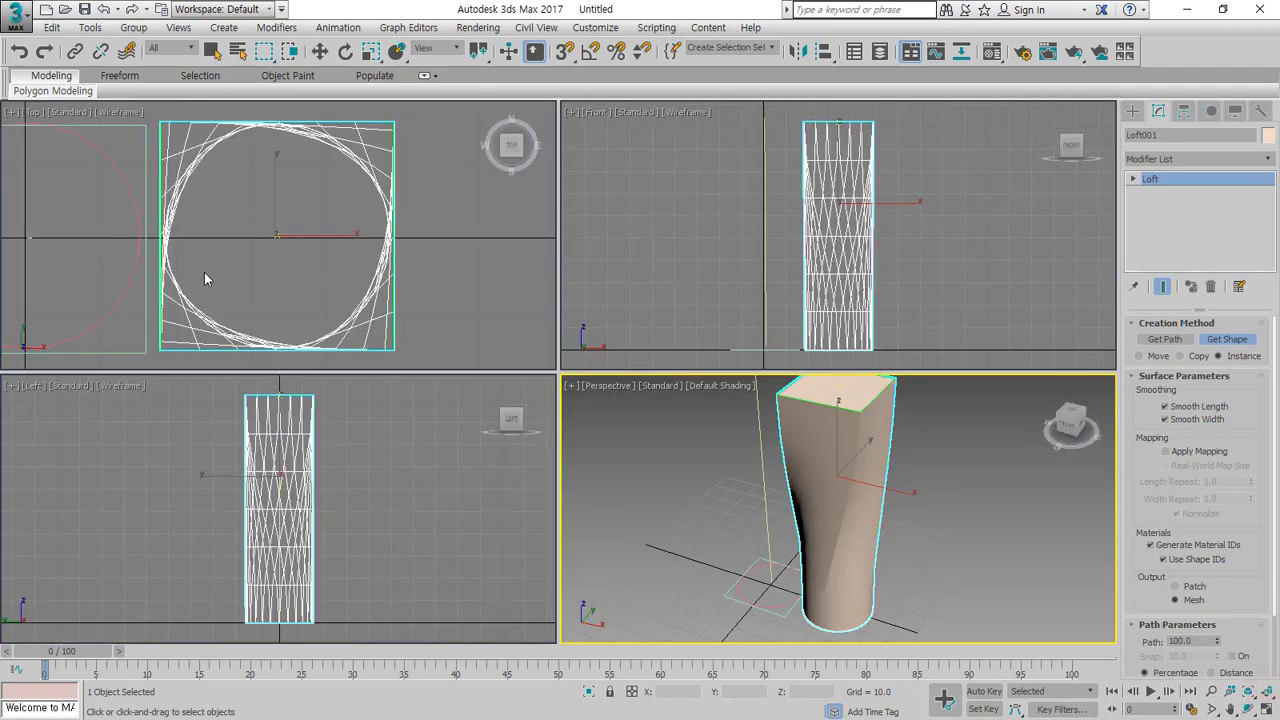
pyautogui.moveTo(206, 276); pyautogui.dragTo(391, 266, button='middle')
pyautogui.press('w')
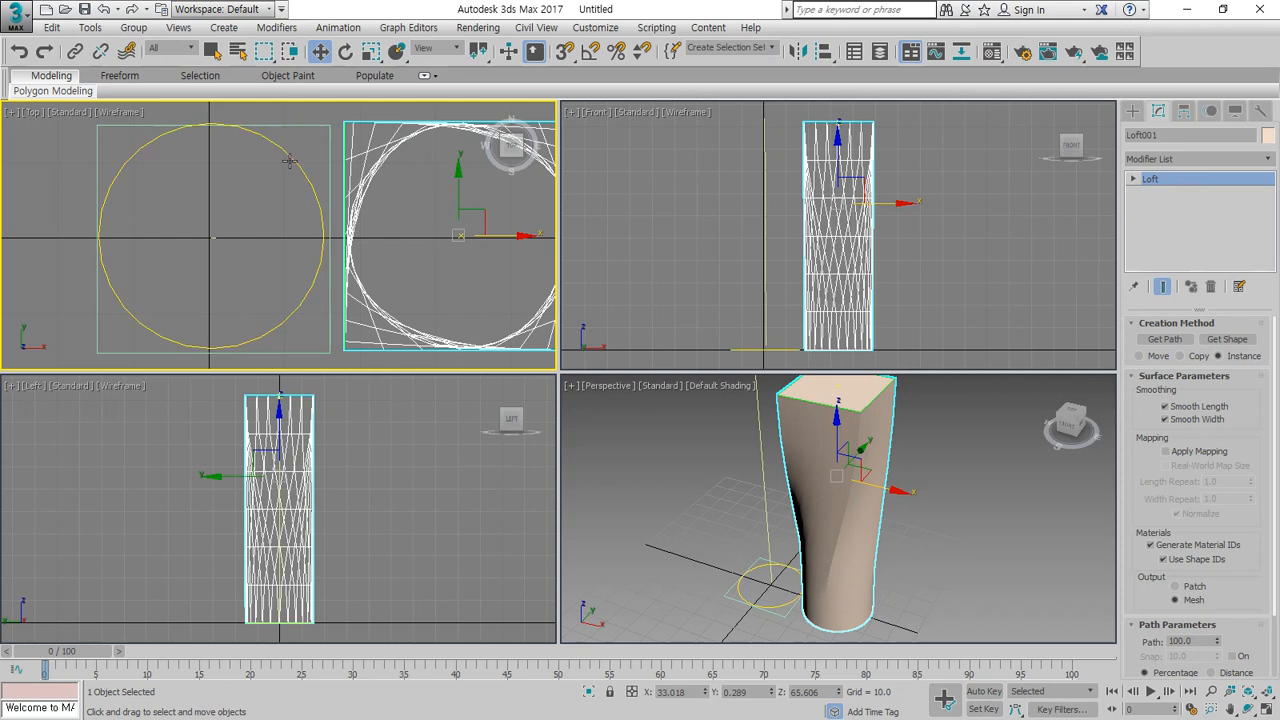
pyautogui.rightClick(286, 197)
pyautogui.click(216, 220)
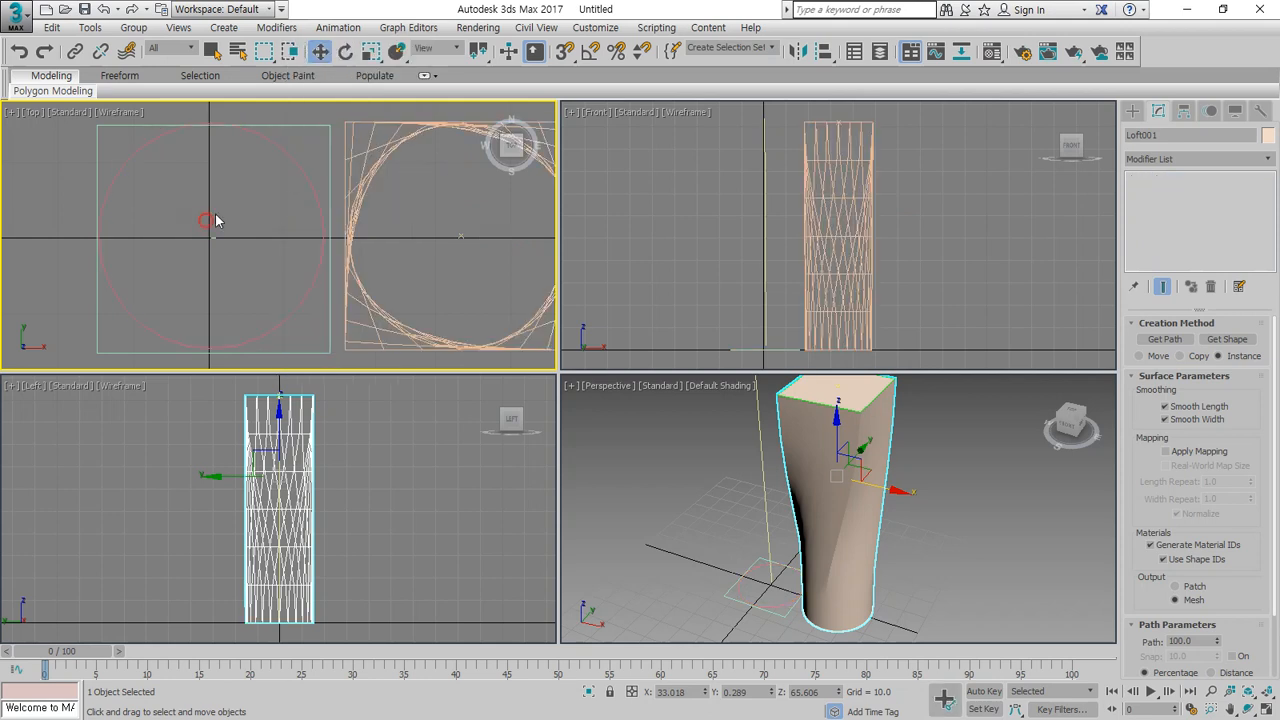
pyautogui.click(300, 171)
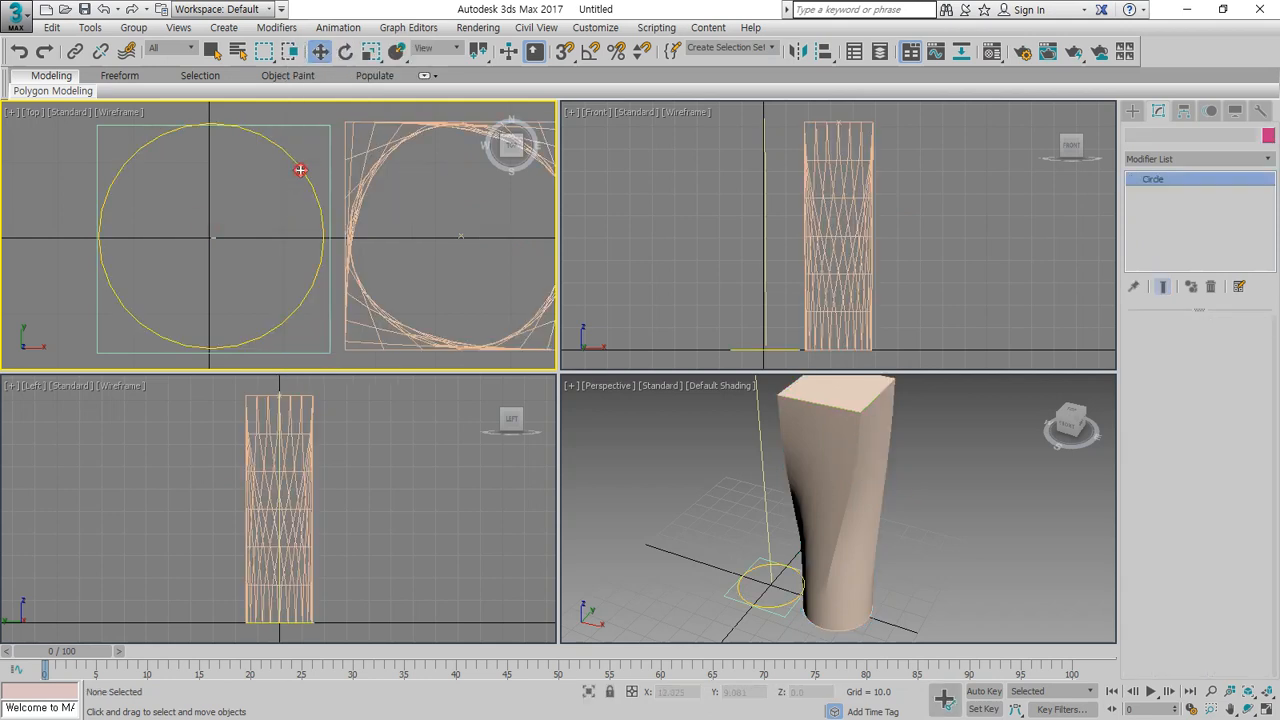
pyautogui.click(1237, 160)
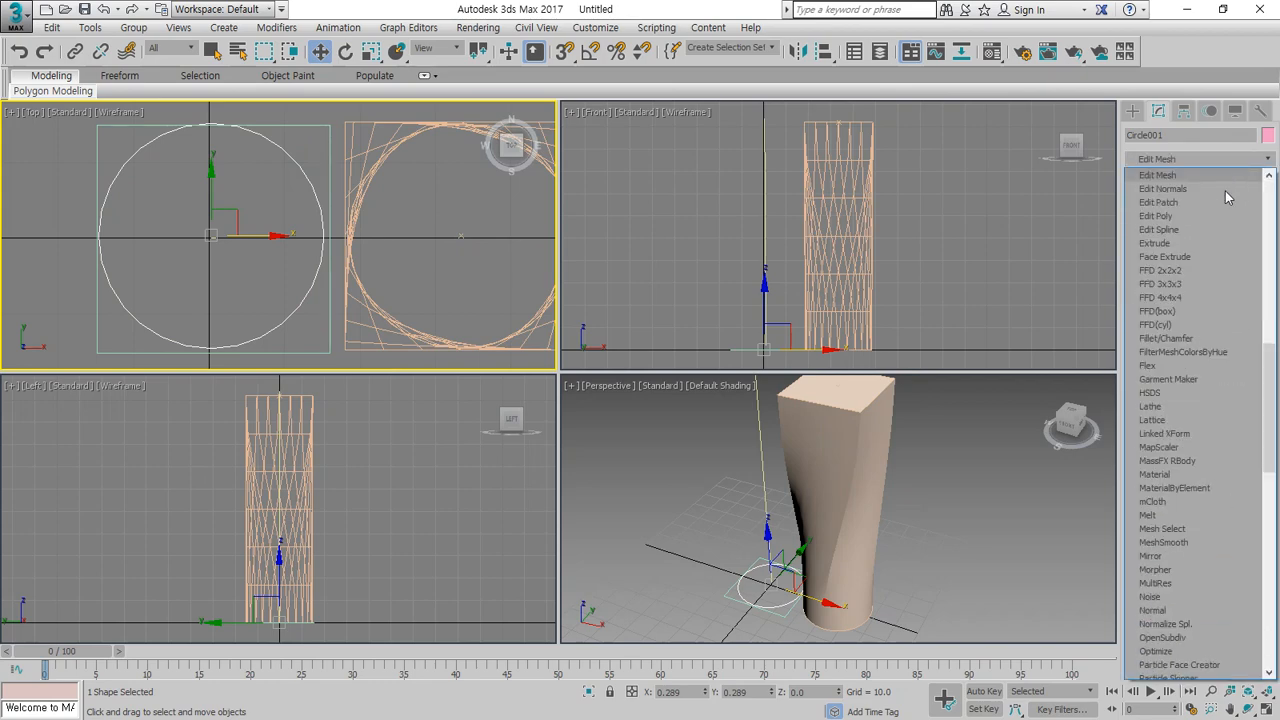
pyautogui.click(1199, 231)
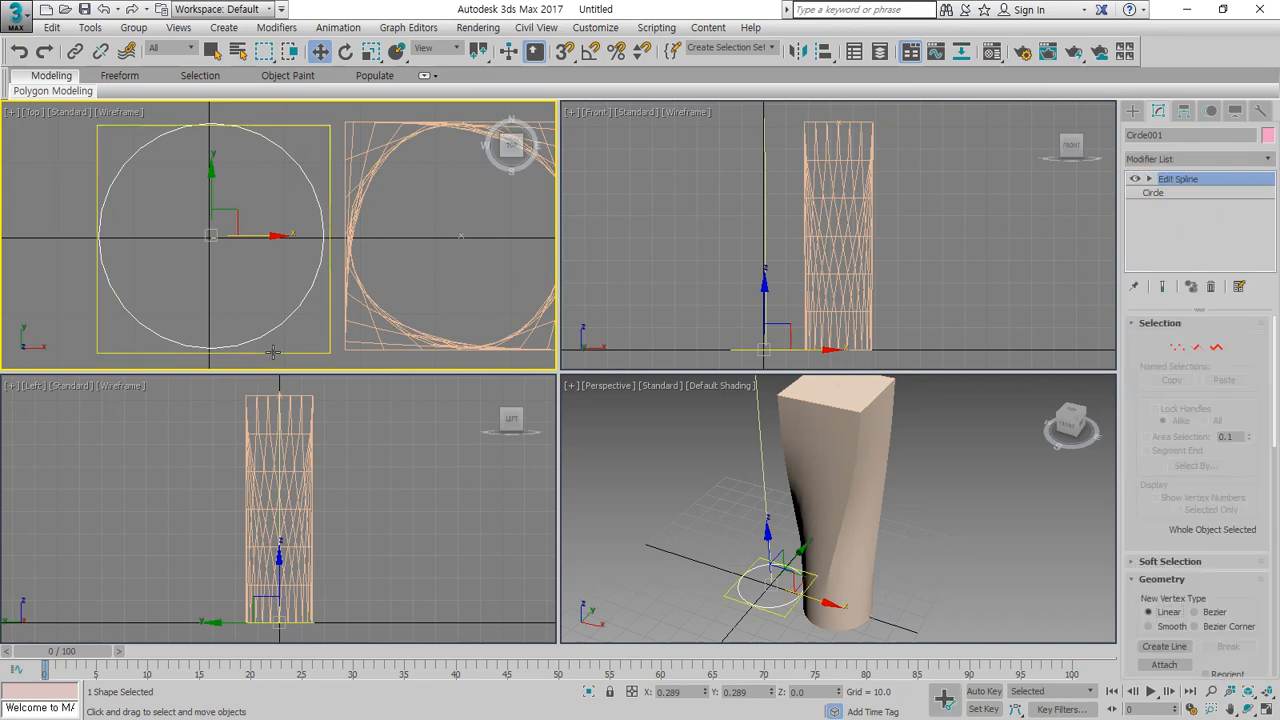
pyautogui.press('1')
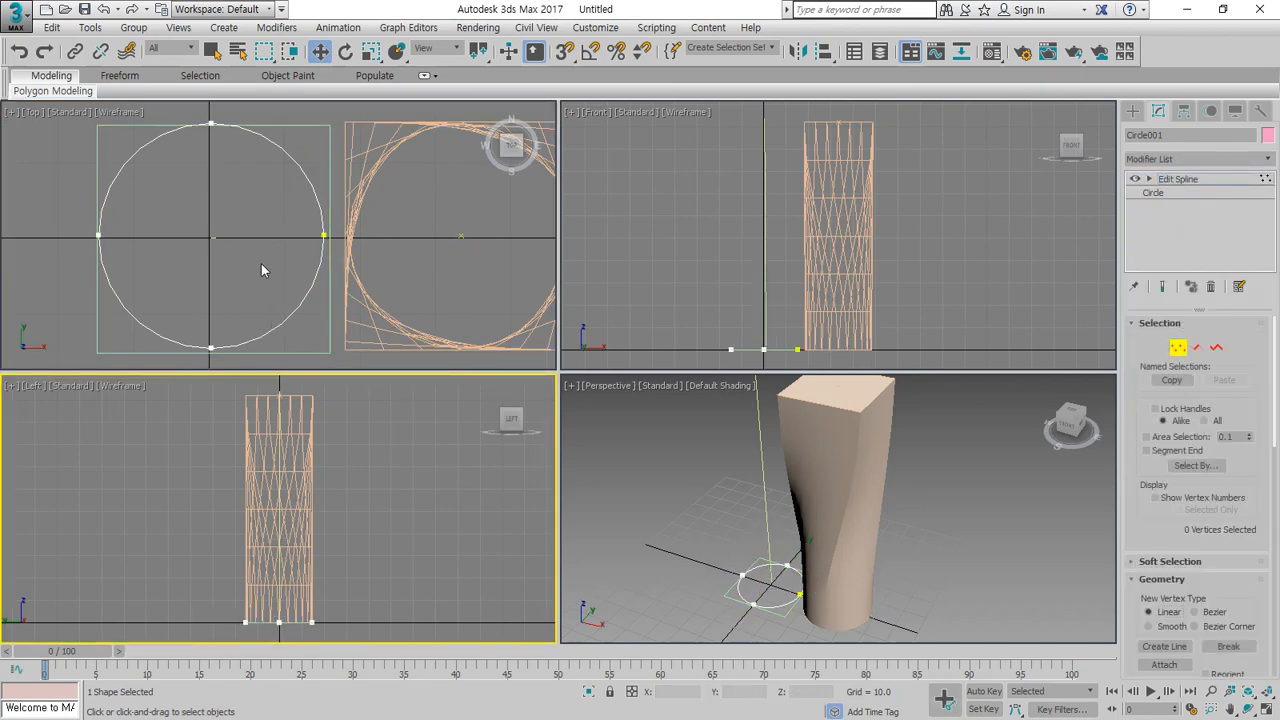
# Examine the position of the circle's first vertex in the maximized Top view and leave Vertex level.
pyautogui.click(271, 200)
pyautogui.moveTo(290, 215); pyautogui.dragTo(366, 314)
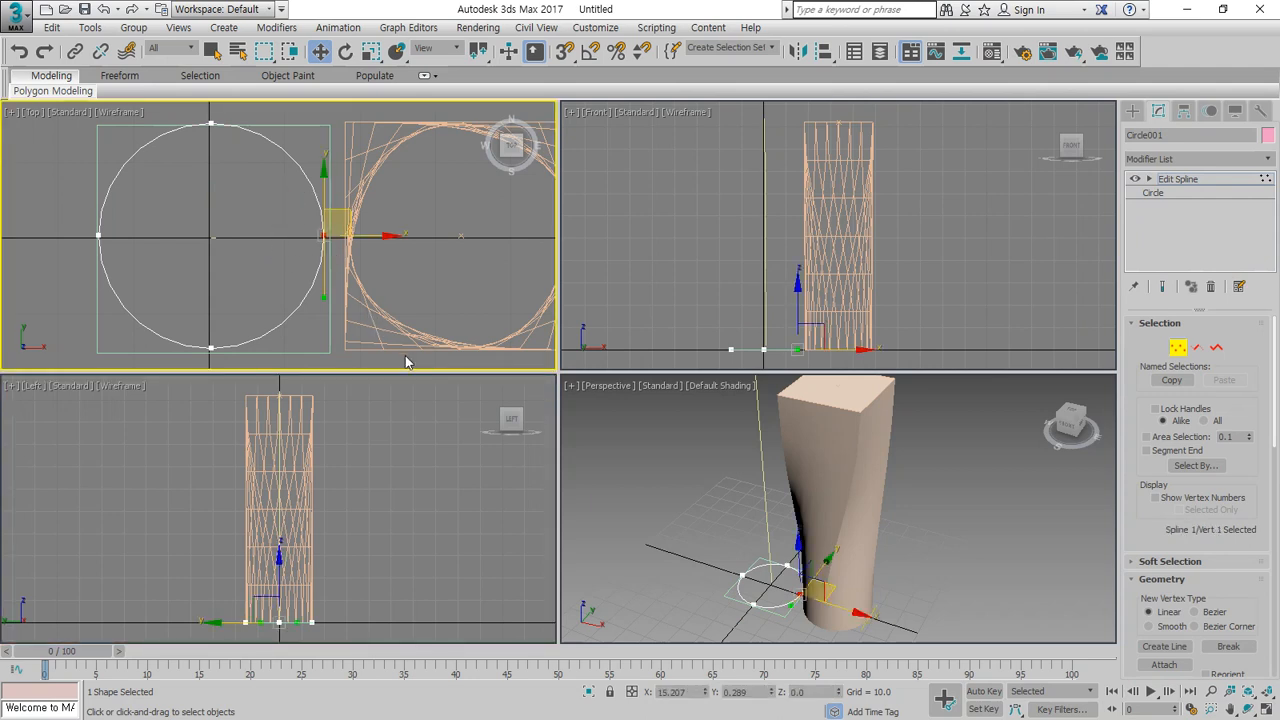
pyautogui.click(286, 251)
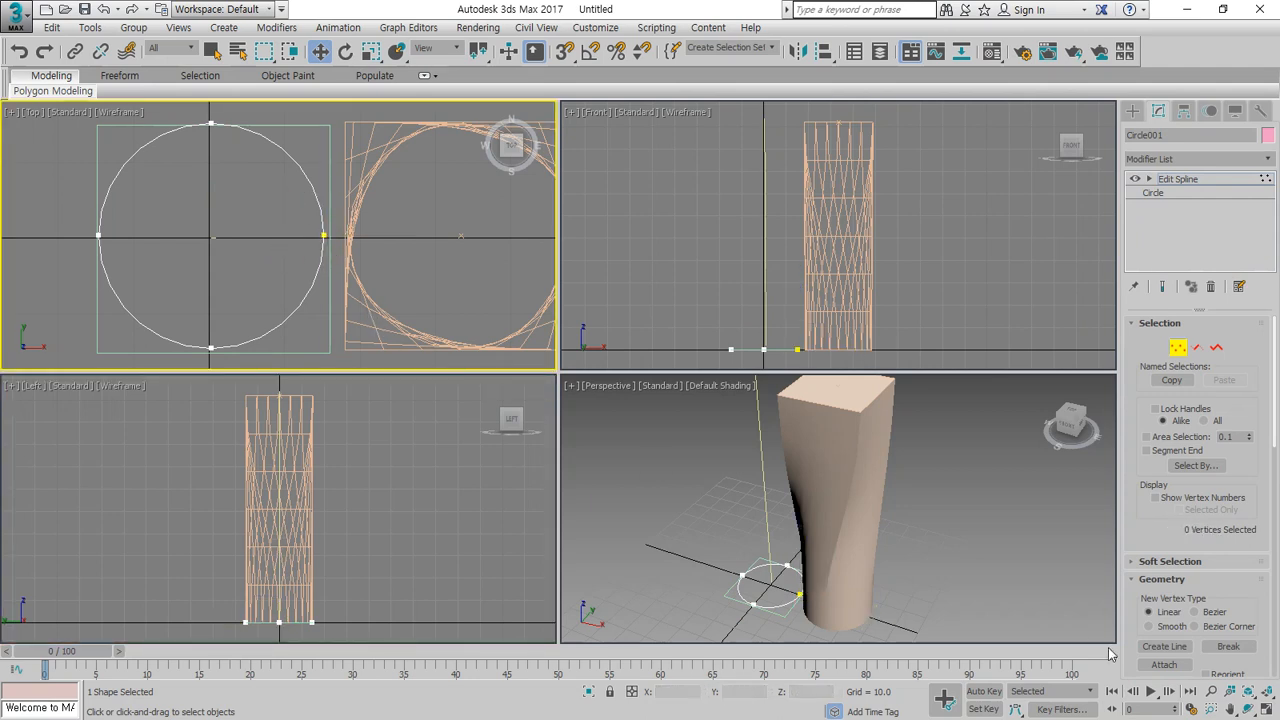
pyautogui.click(1268, 708)
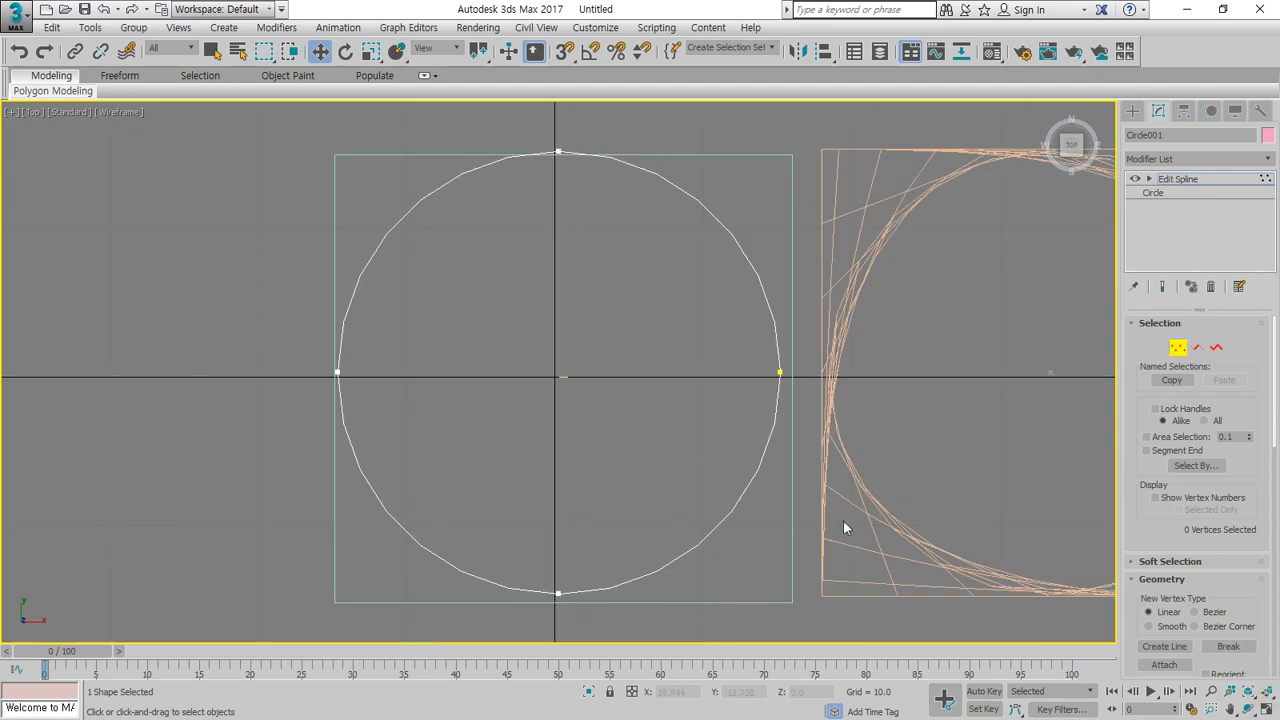
pyautogui.moveTo(791, 407)
pyautogui.mouseDown()
pyautogui.moveTo(737, 392)
pyautogui.moveTo(805, 402)
pyautogui.mouseUp()
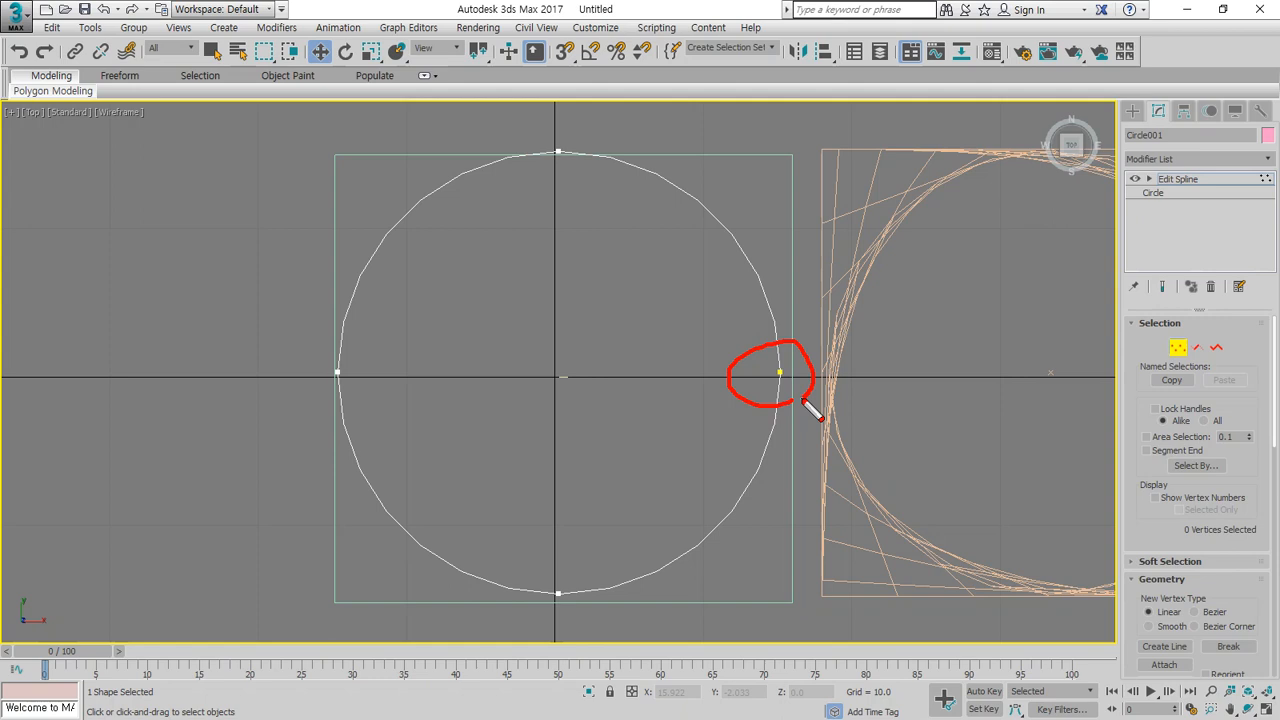
pyautogui.press('Escape')
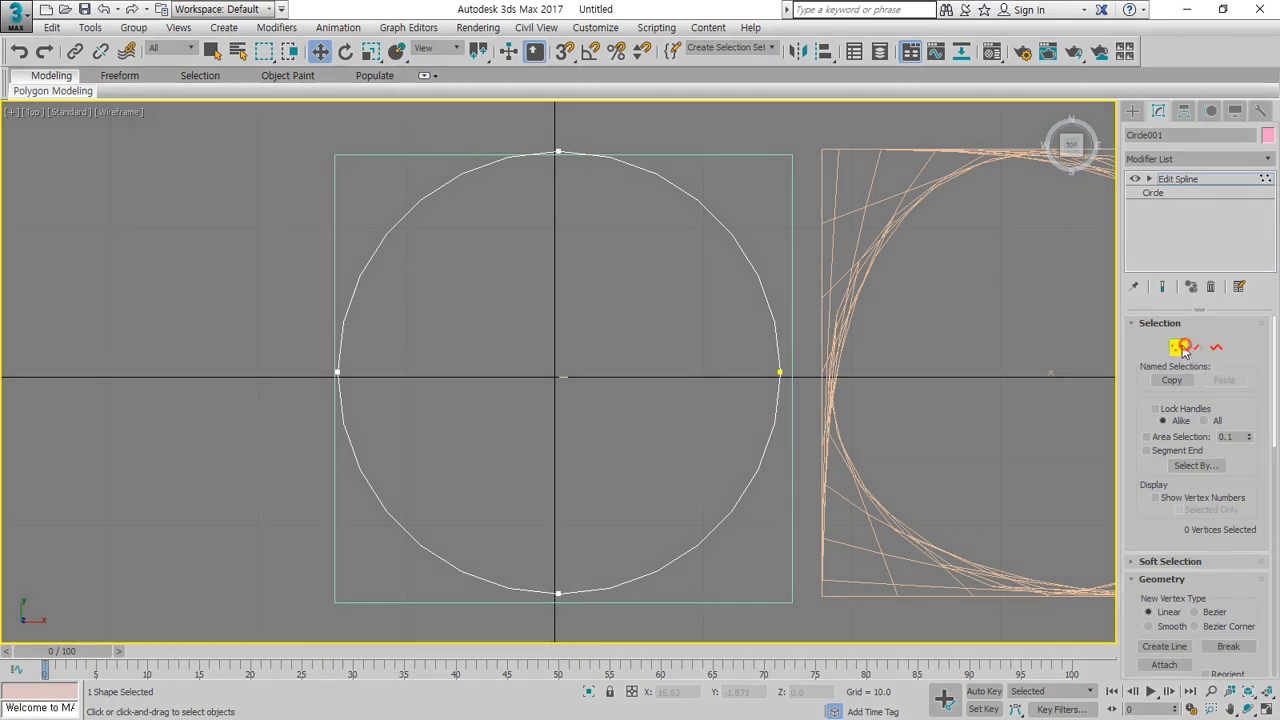
pyautogui.click(1183, 347)
# Add an Edit Spline modifier to the rectangle and compare its first vertex with the circle's at Vertex level.
pyautogui.click(790, 189)
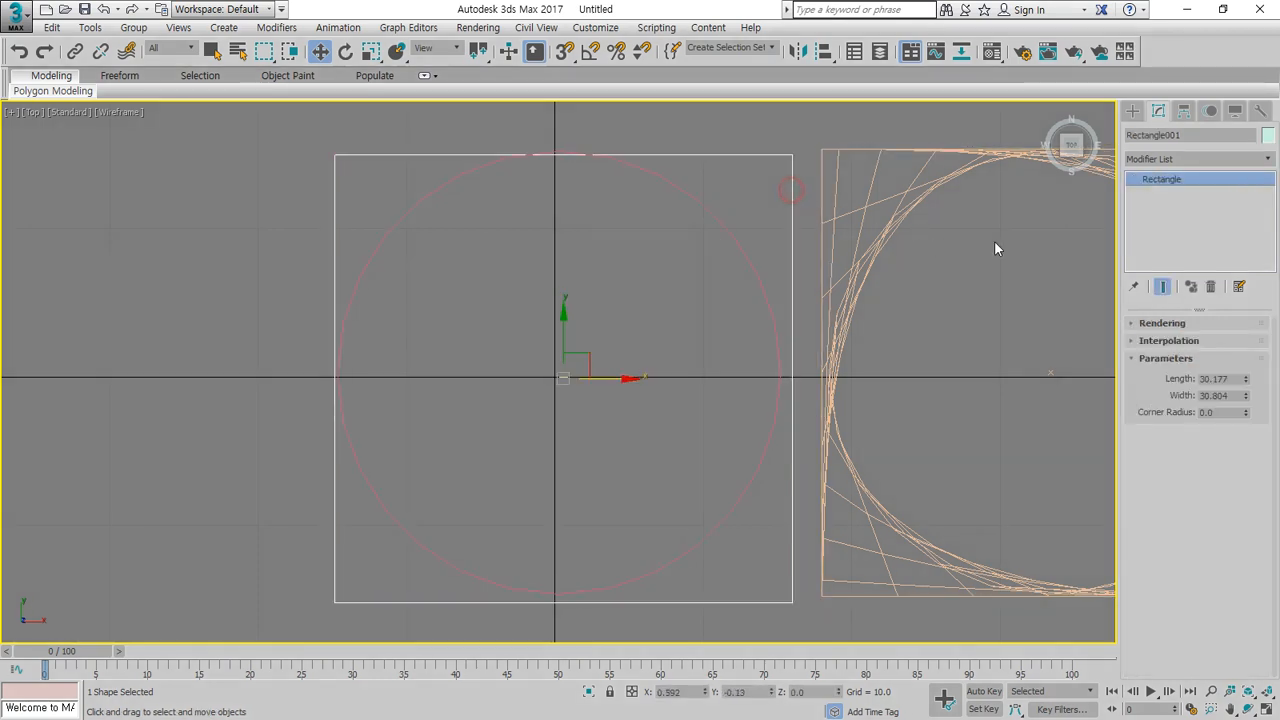
pyautogui.click(1190, 160)
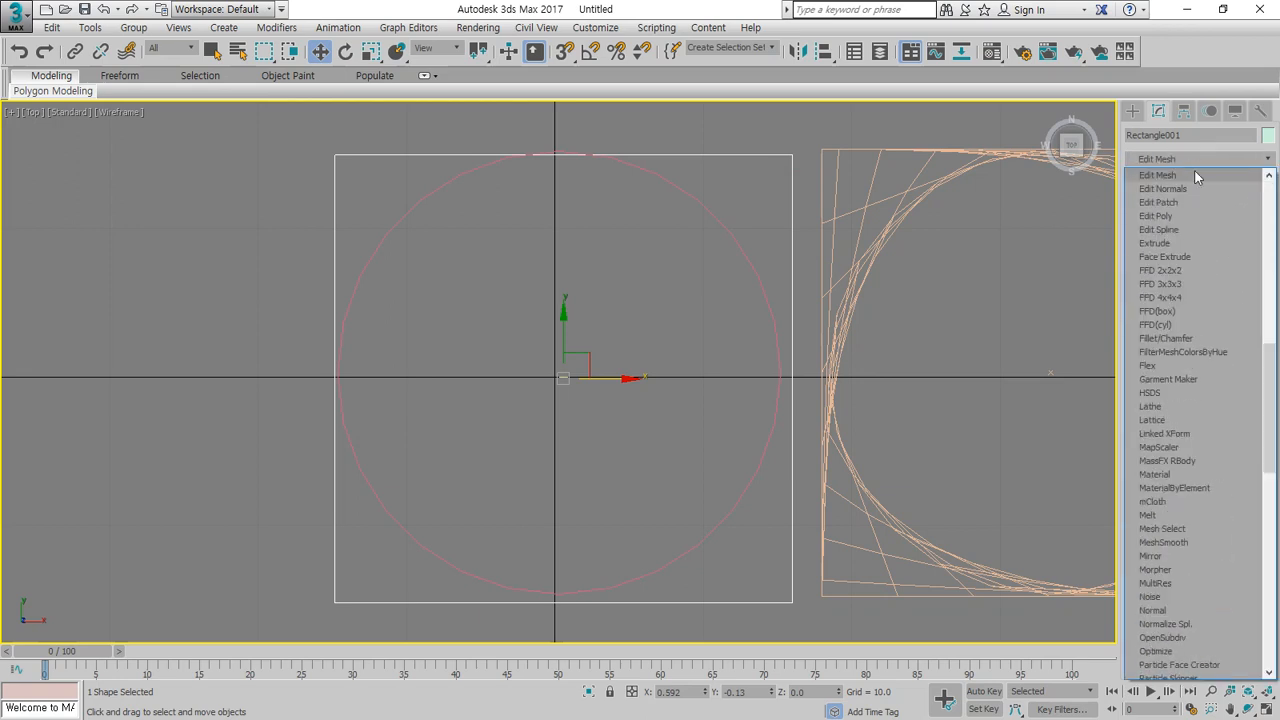
pyautogui.click(1187, 229)
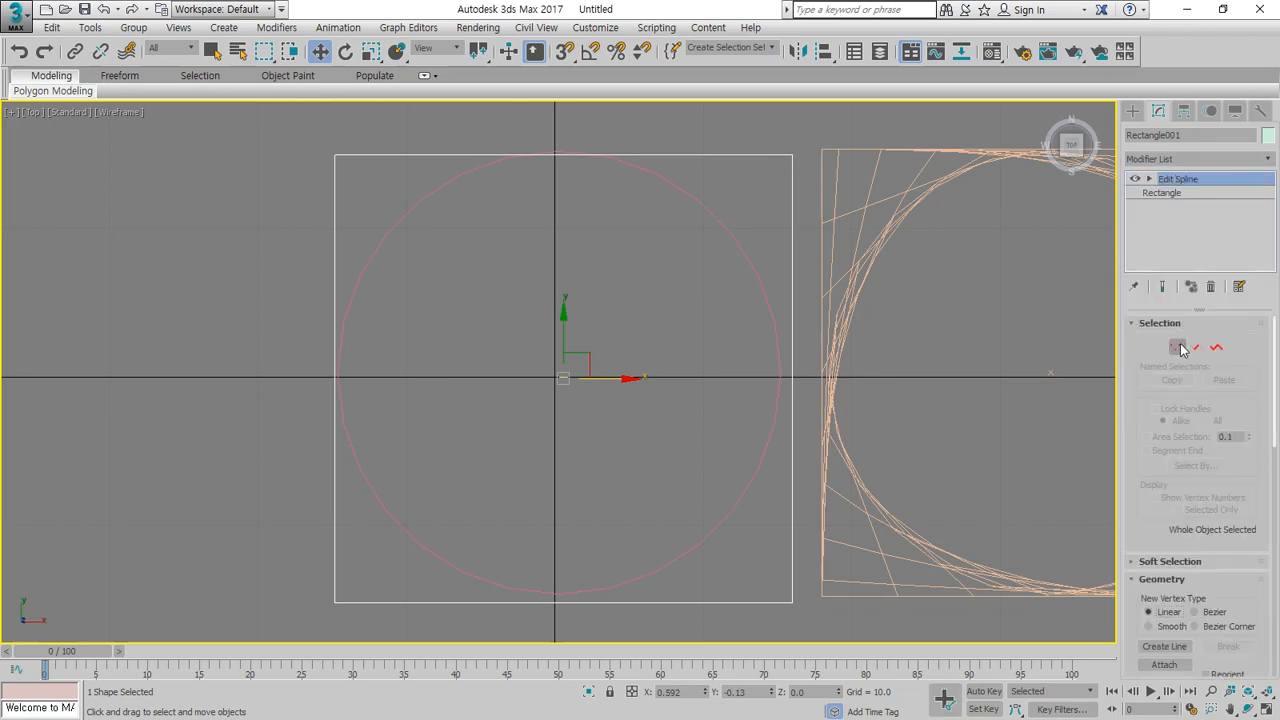
pyautogui.click(1179, 347)
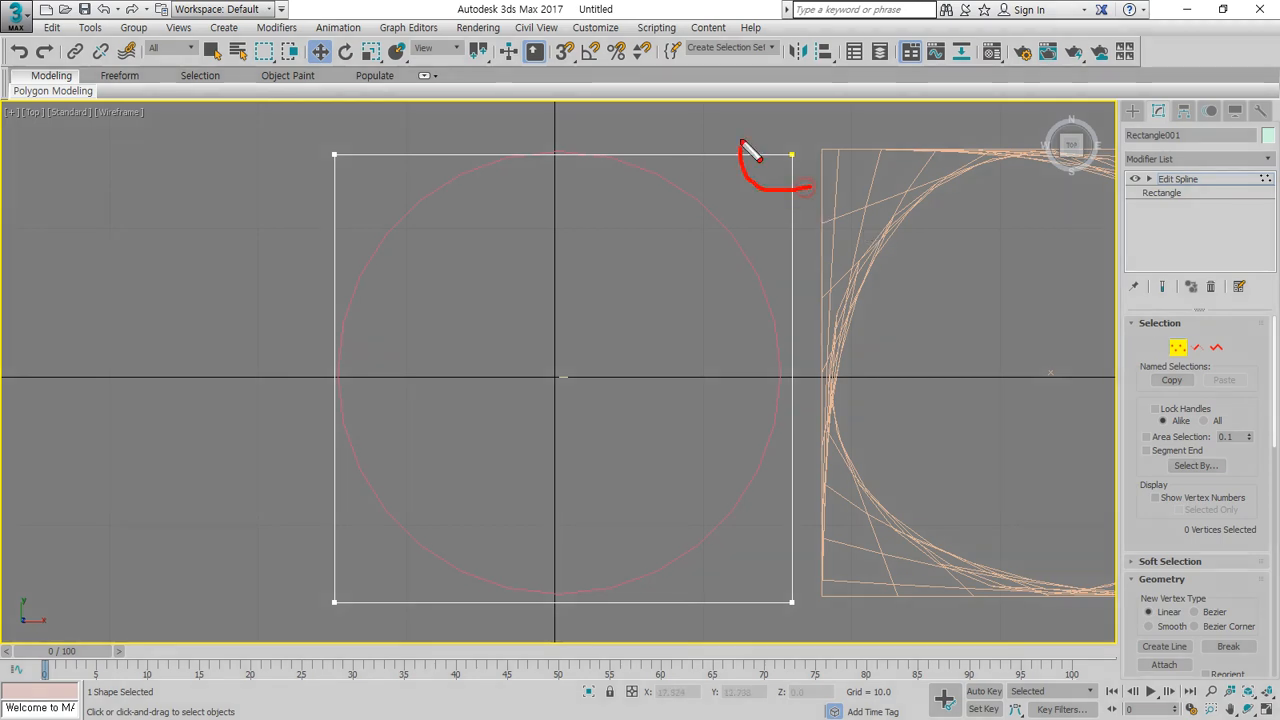
pyautogui.moveTo(741, 141); pyautogui.dragTo(803, 187)
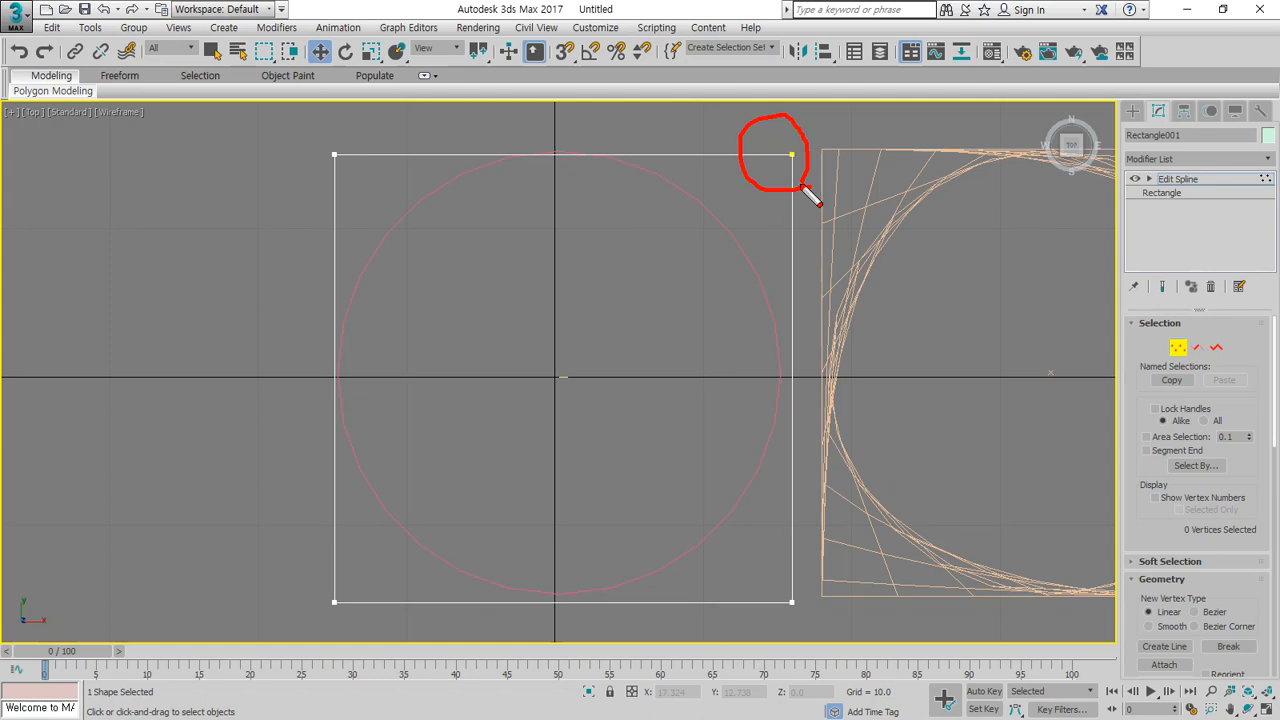
pyautogui.moveTo(777, 406)
pyautogui.mouseDown()
pyautogui.moveTo(795, 172)
pyautogui.moveTo(808, 186)
pyautogui.mouseUp()
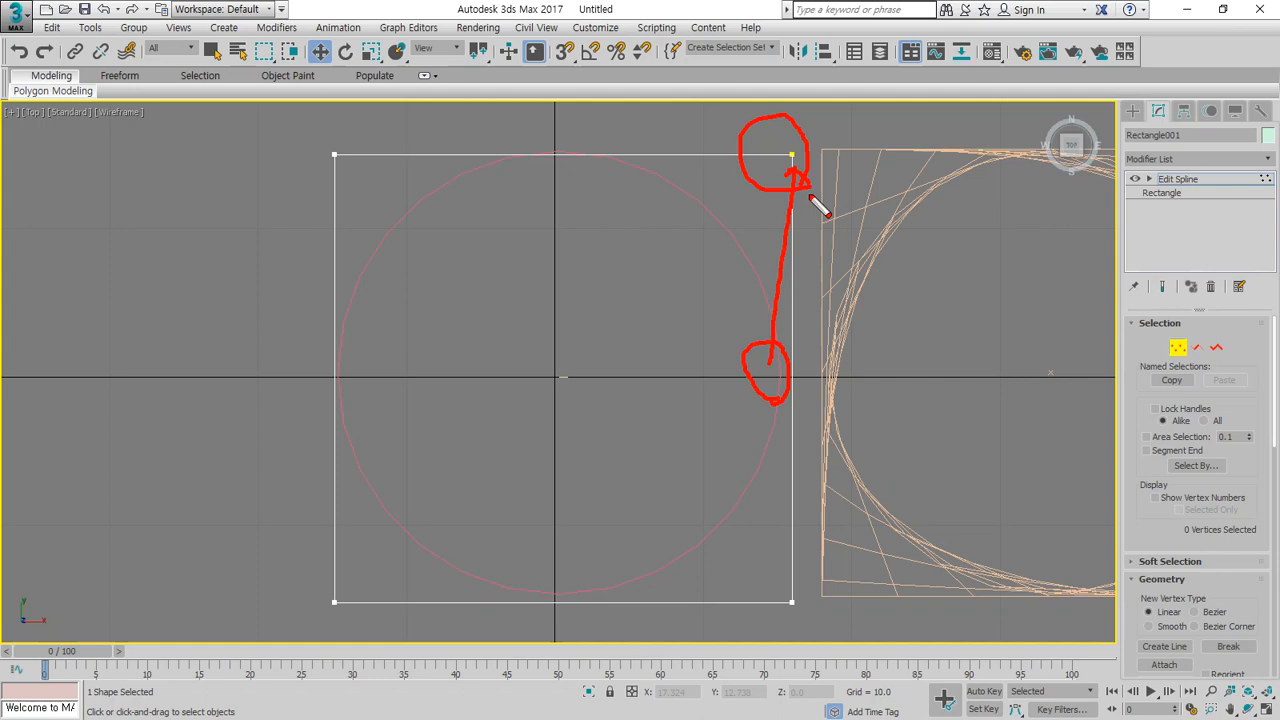
pyautogui.press('Escape')
pyautogui.click(1178, 347)
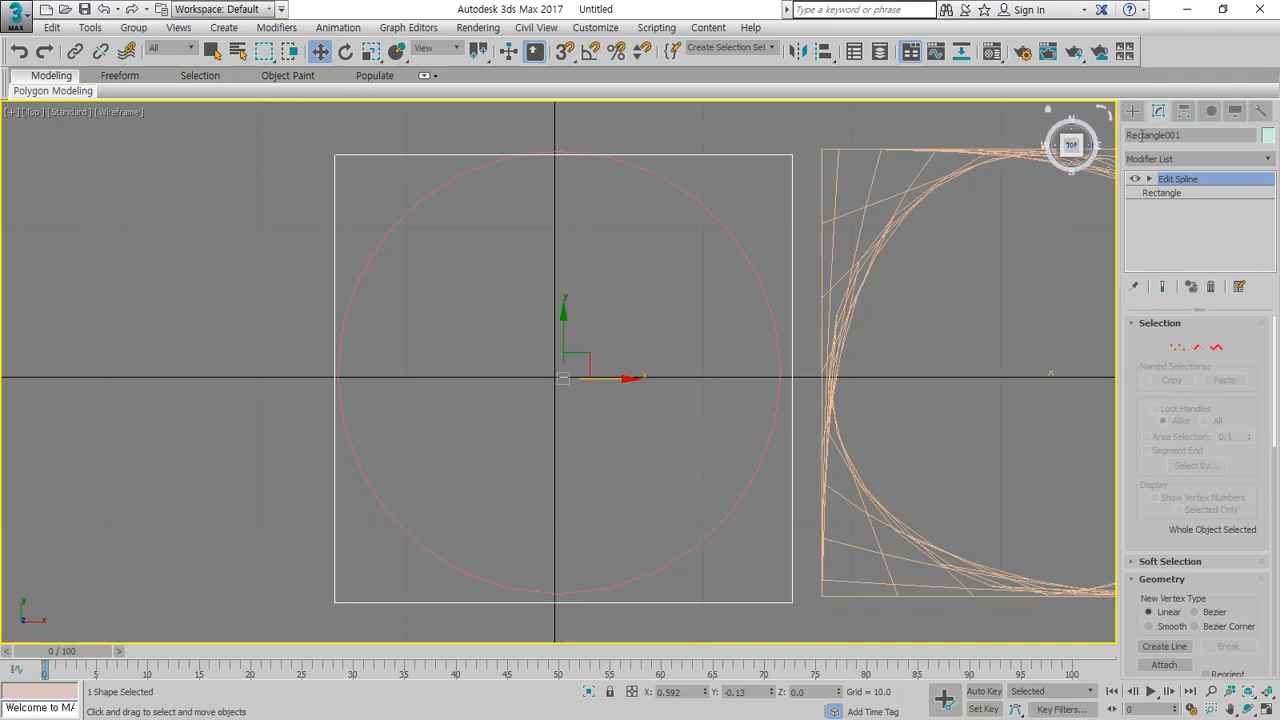
# Draw a 4-sided NGon with a radius of about 14 from the circle's center in the Top view.
pyautogui.click(1132, 111)
pyautogui.click(1152, 136)
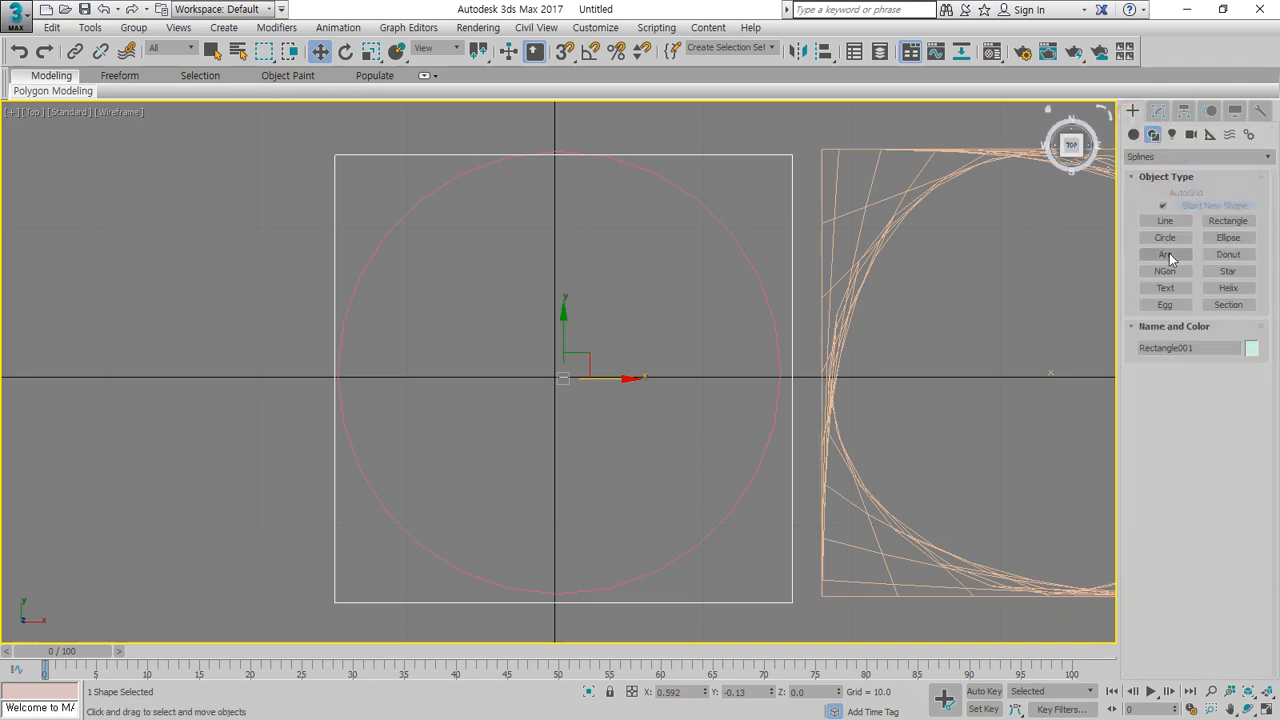
pyautogui.click(1165, 271)
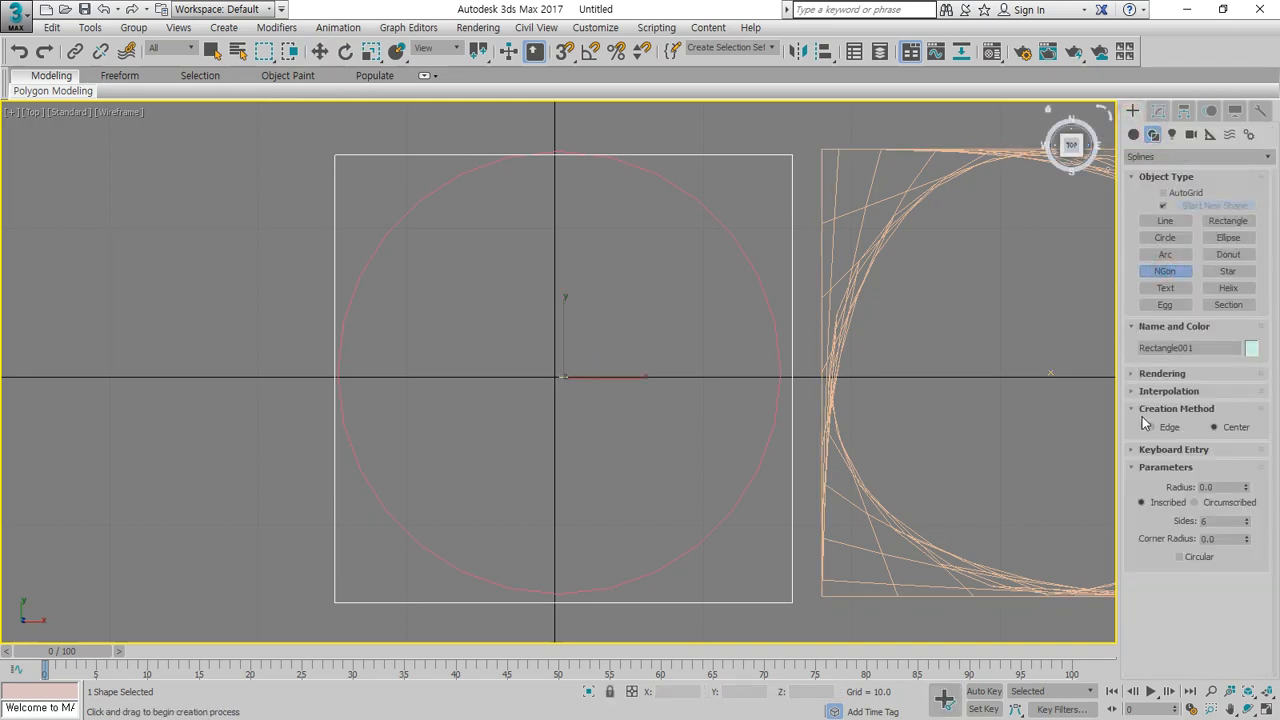
pyautogui.doubleClick(1217, 522)
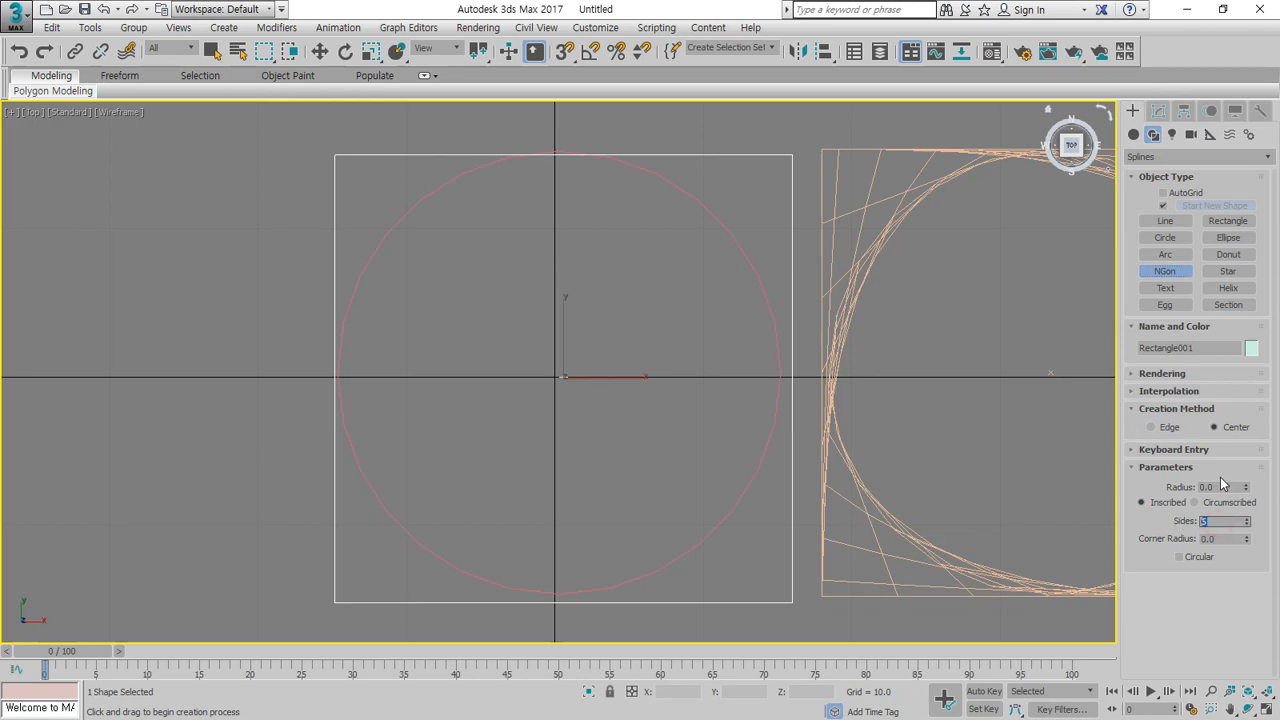
pyautogui.click(1186, 561)
pyautogui.click(1180, 558)
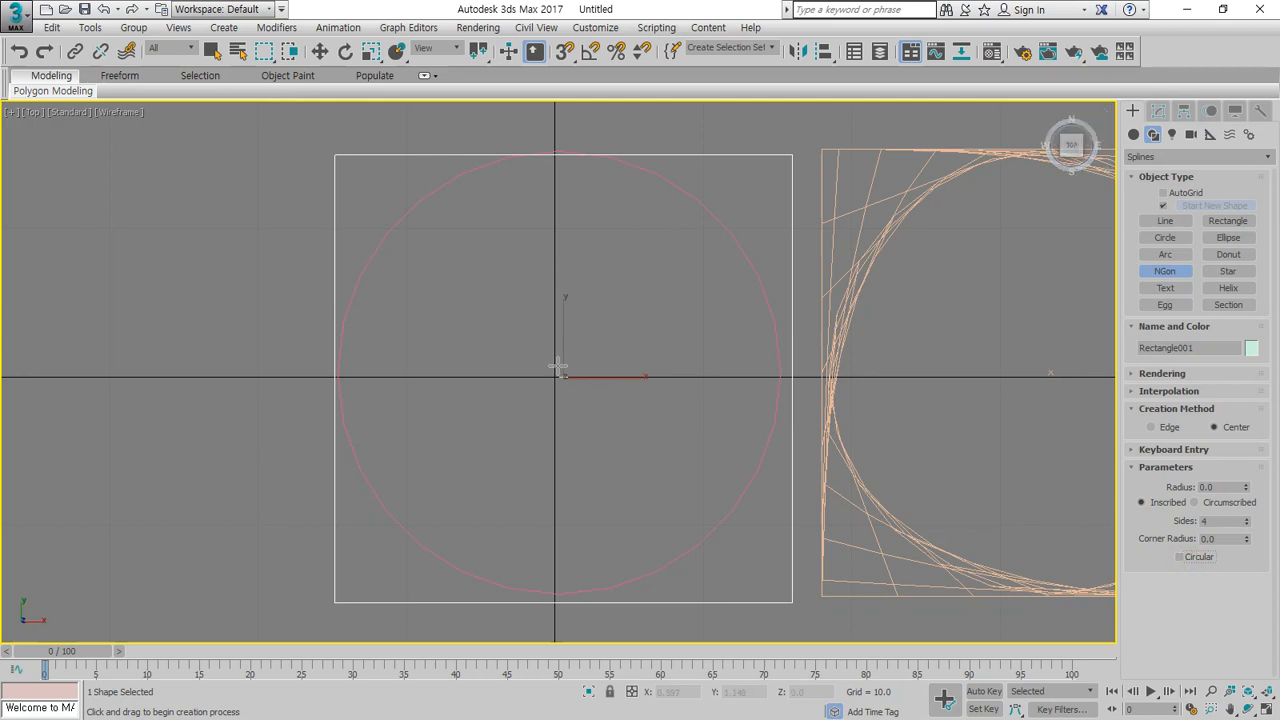
pyautogui.moveTo(560, 377)
pyautogui.mouseDown()
pyautogui.moveTo(757, 376)
pyautogui.moveTo(762, 305)
pyautogui.moveTo(750, 303)
pyautogui.mouseUp()
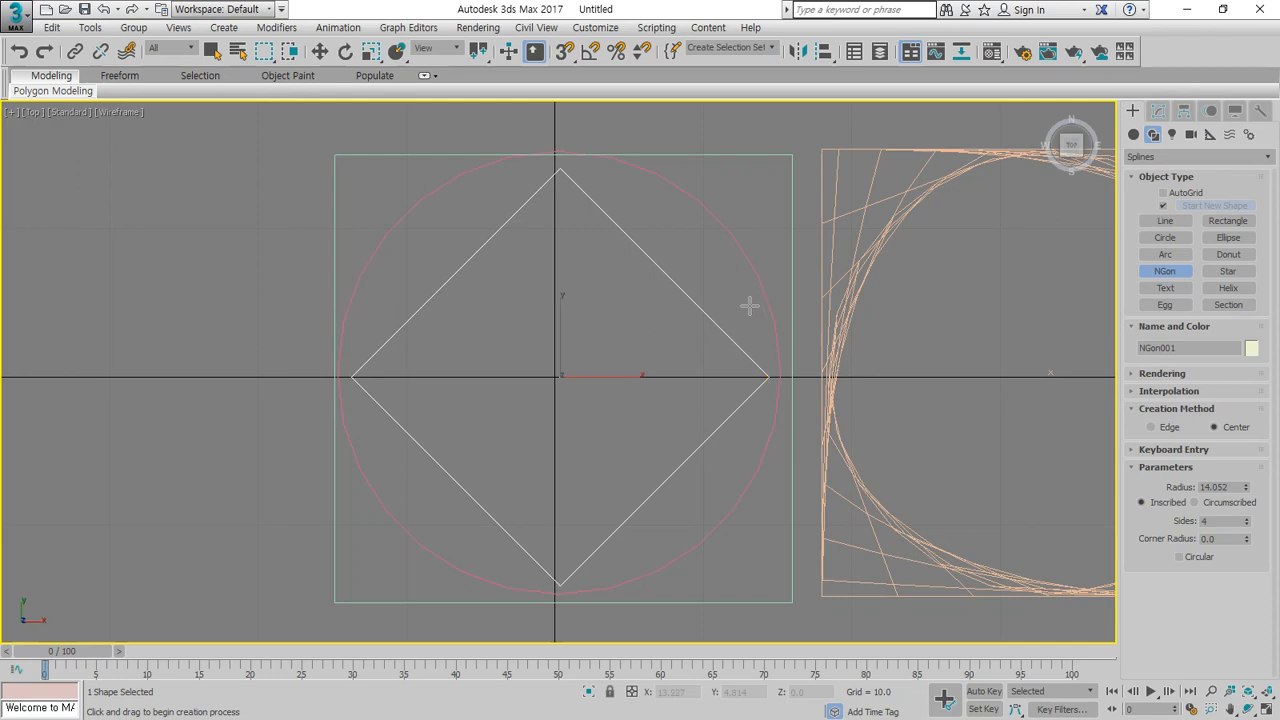
pyautogui.press('w')
# Select the circle and check its first vertex at Vertex level against the NGon's corner.
pyautogui.click(764, 301)
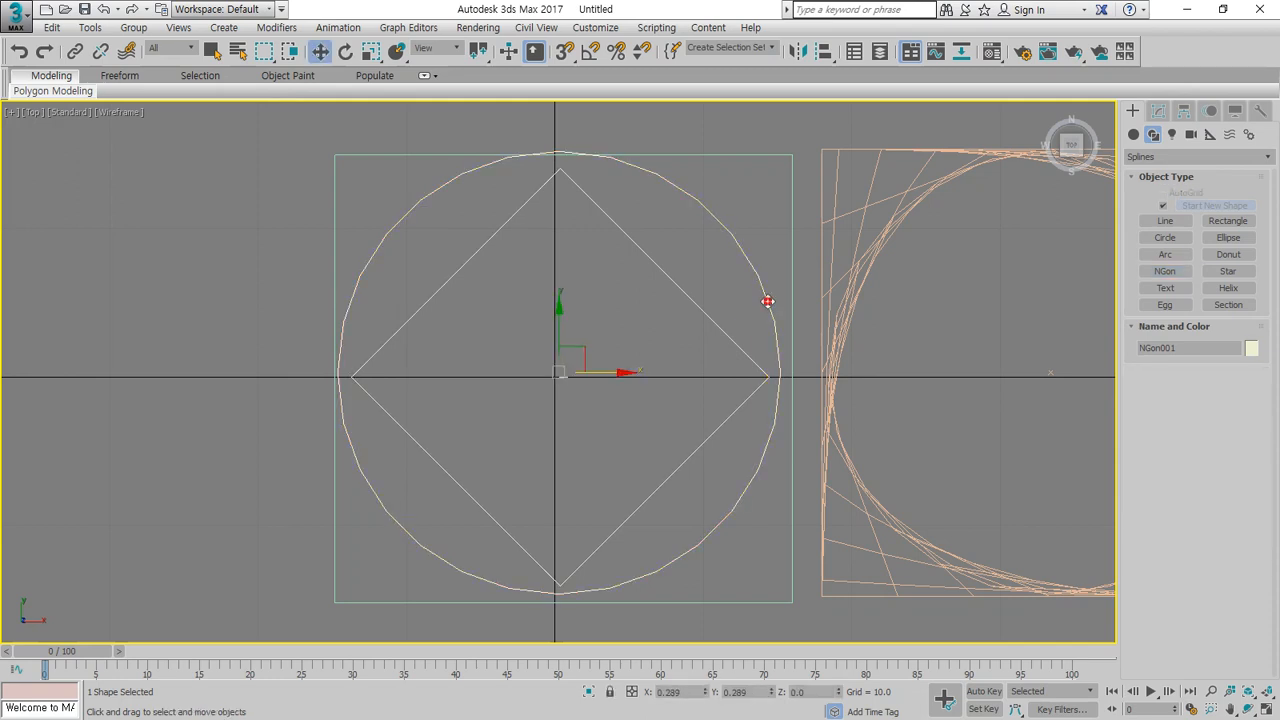
pyautogui.click(1158, 111)
pyautogui.click(1178, 347)
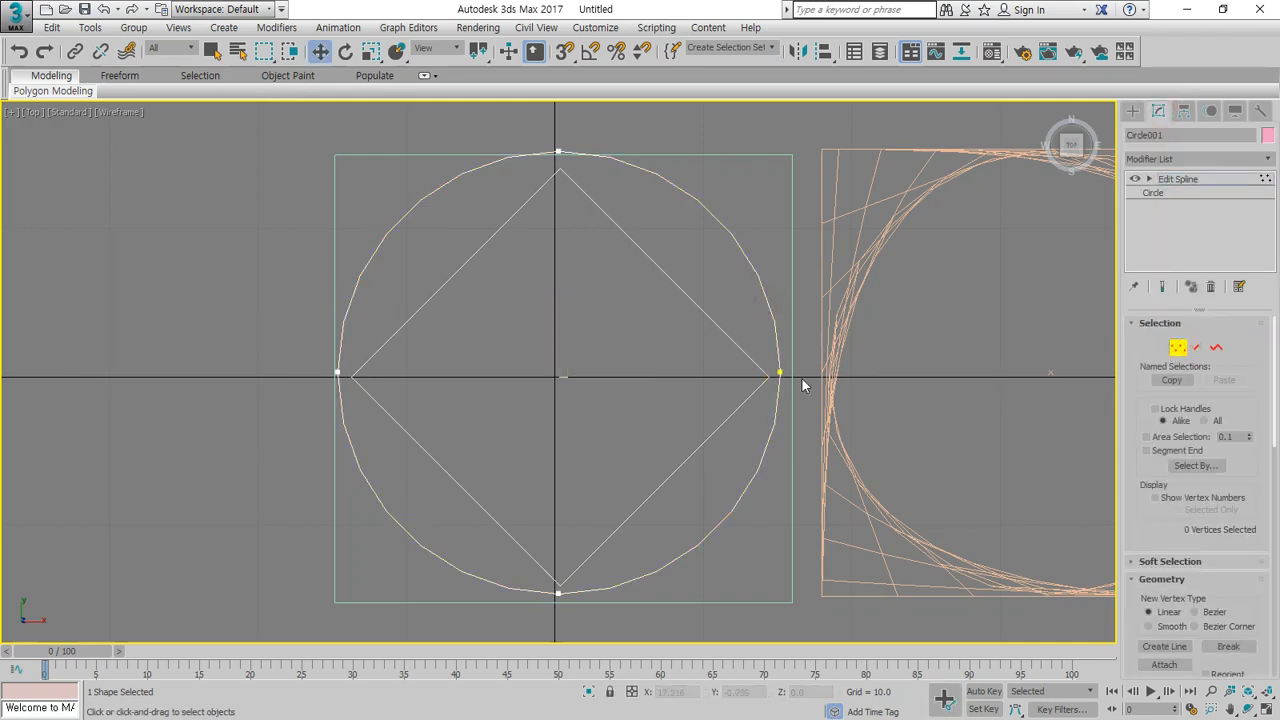
pyautogui.click(779, 374)
pyautogui.click(944, 387)
# Add an Edit Spline modifier to the four-sided NGon and check its first vertex at Vertex level.
pyautogui.click(679, 286)
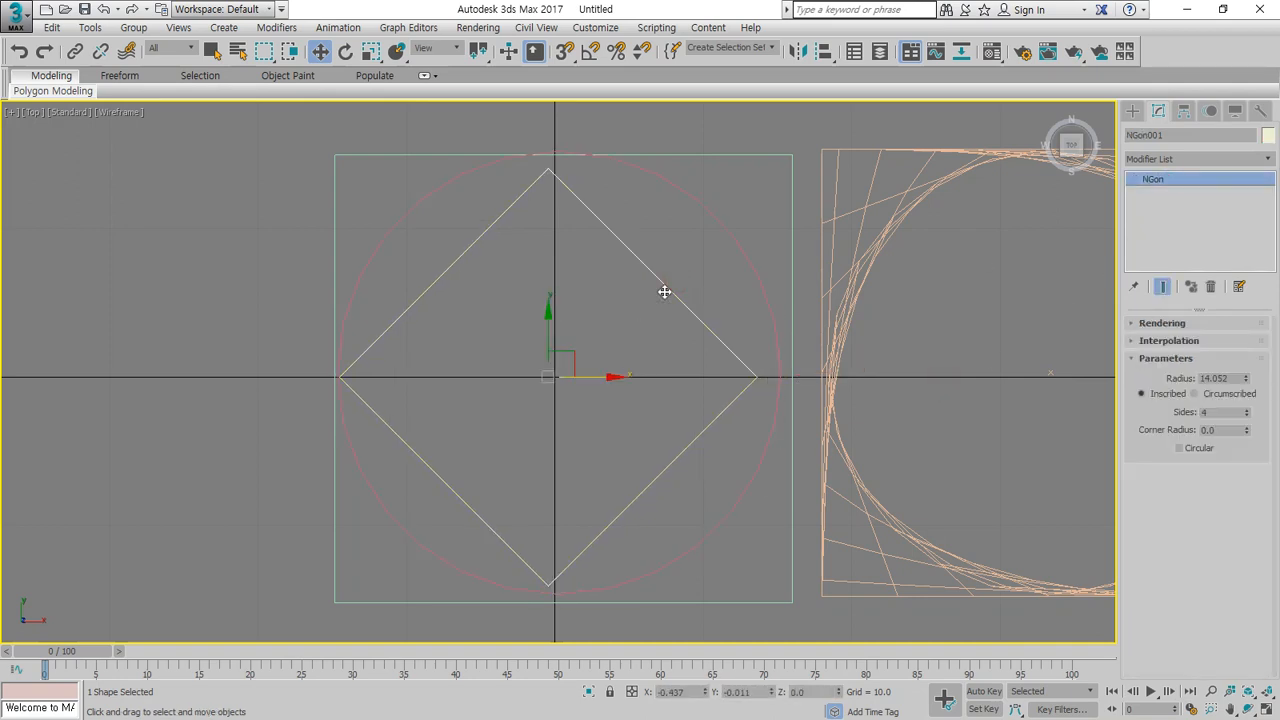
pyautogui.click(1176, 160)
pyautogui.press('e')
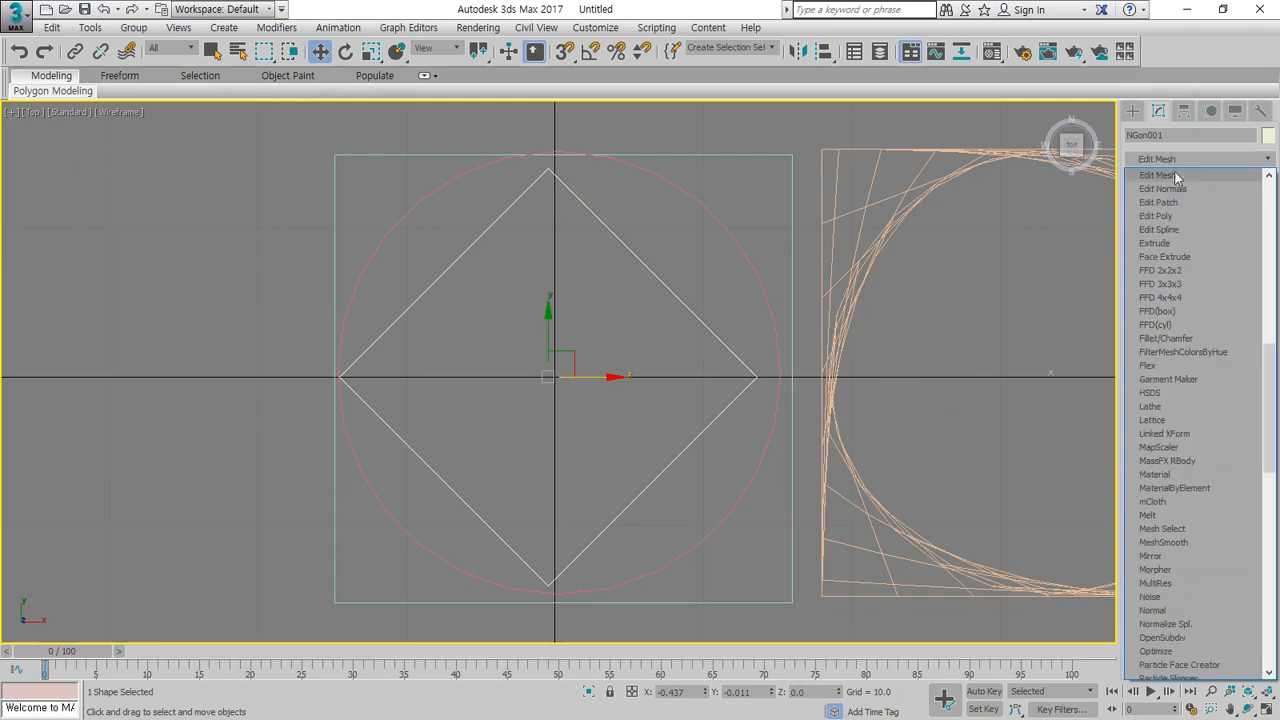
pyautogui.click(1172, 229)
pyautogui.click(1177, 347)
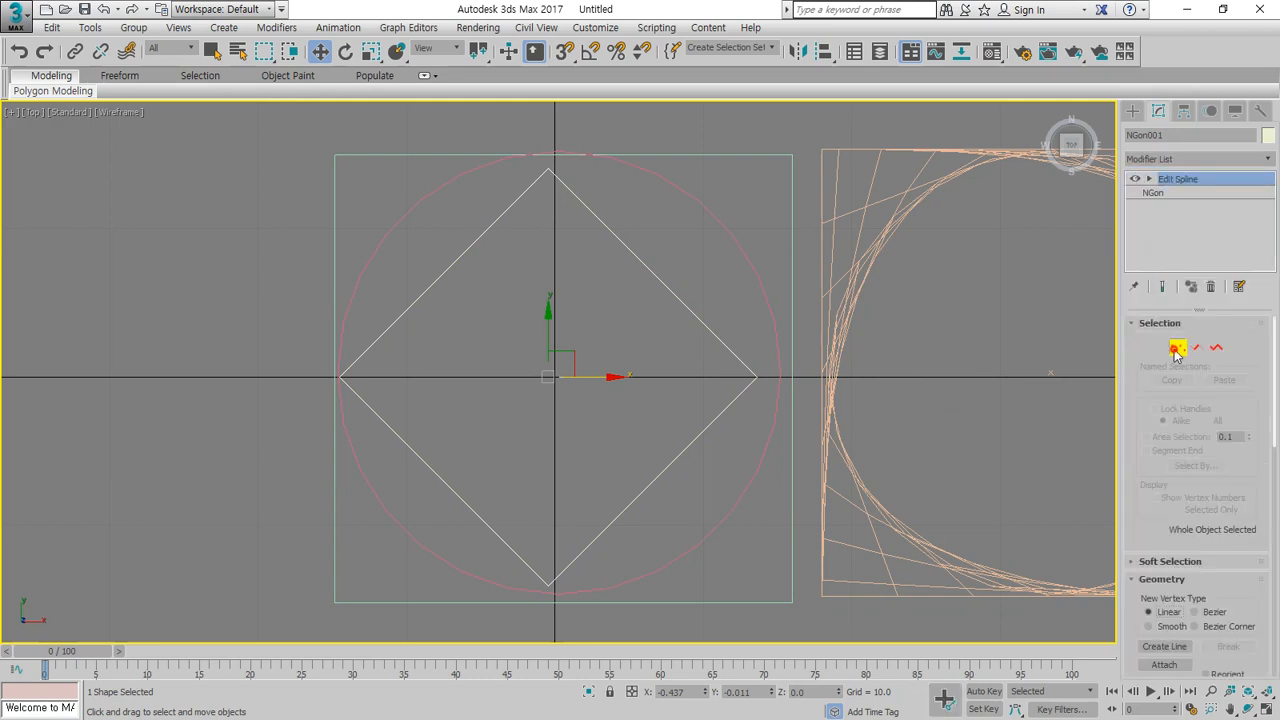
pyautogui.click(758, 377)
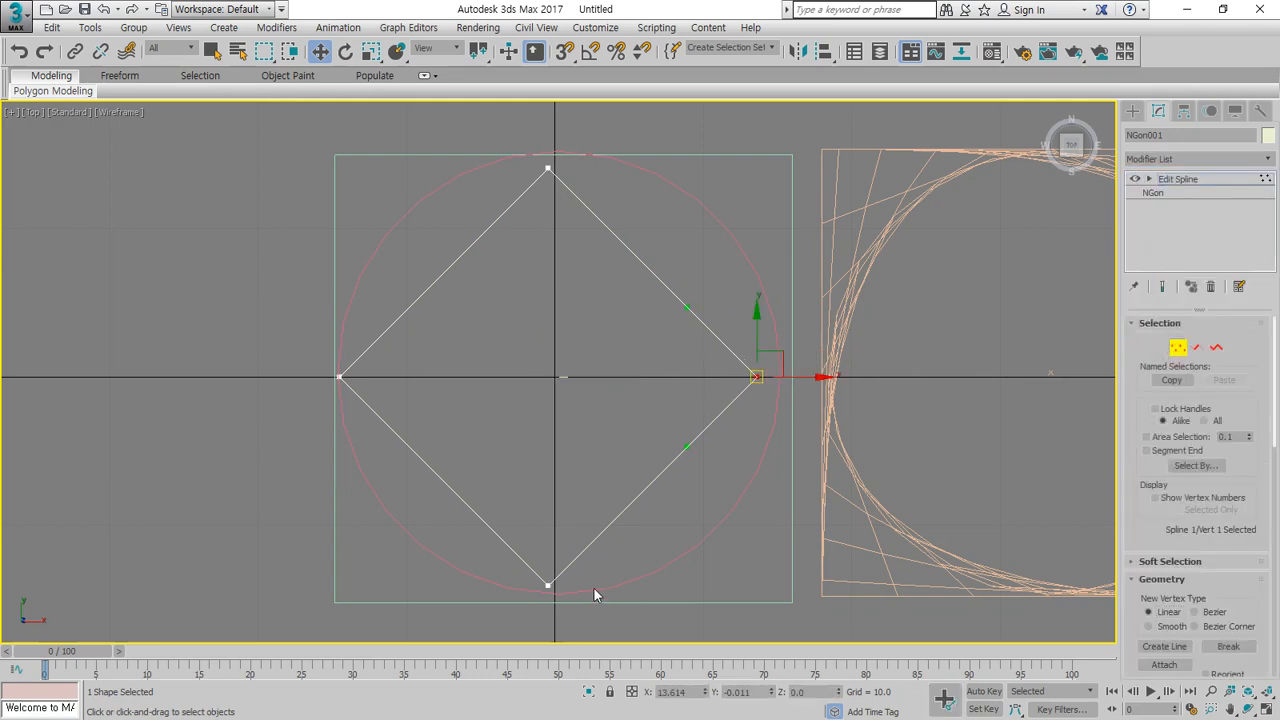
pyautogui.click(1177, 347)
pyautogui.click(1005, 432)
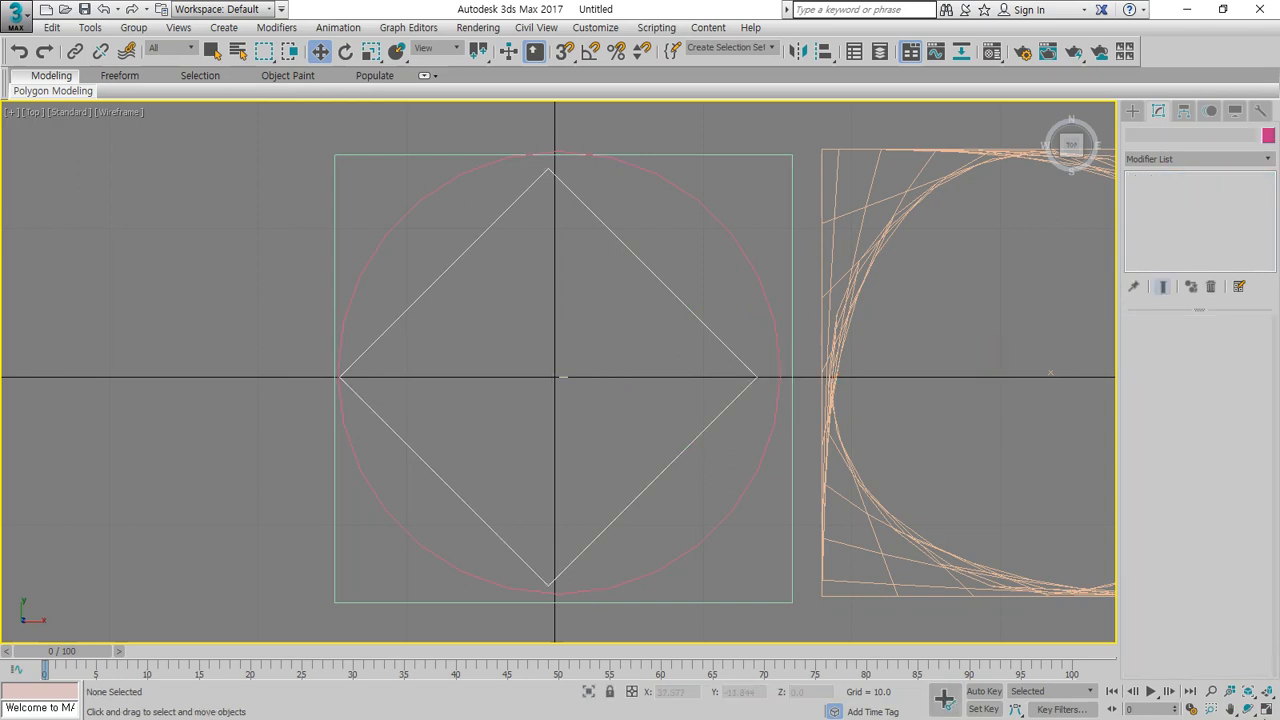
# Restore the four-view layout and use Get Shape with Instance to replace the loft's shape at path 100 with the NGon.
pyautogui.click(1267, 709)
pyautogui.click(912, 472)
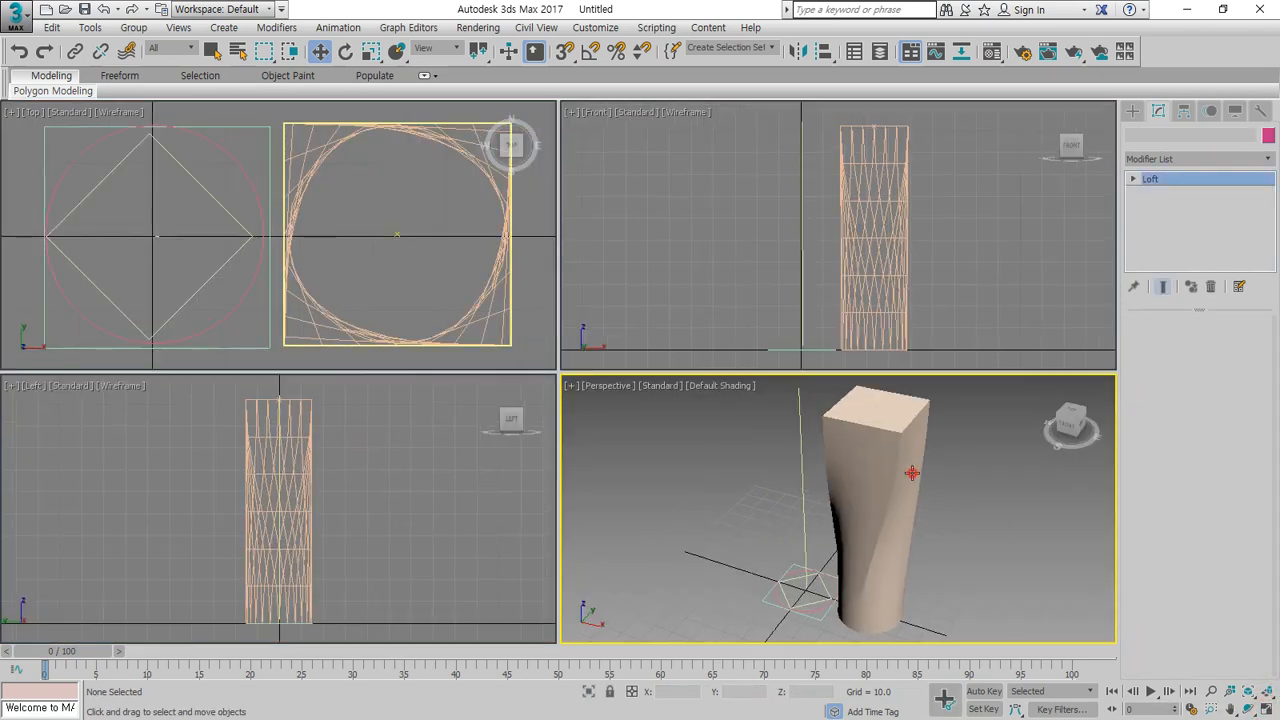
pyautogui.click(1227, 339)
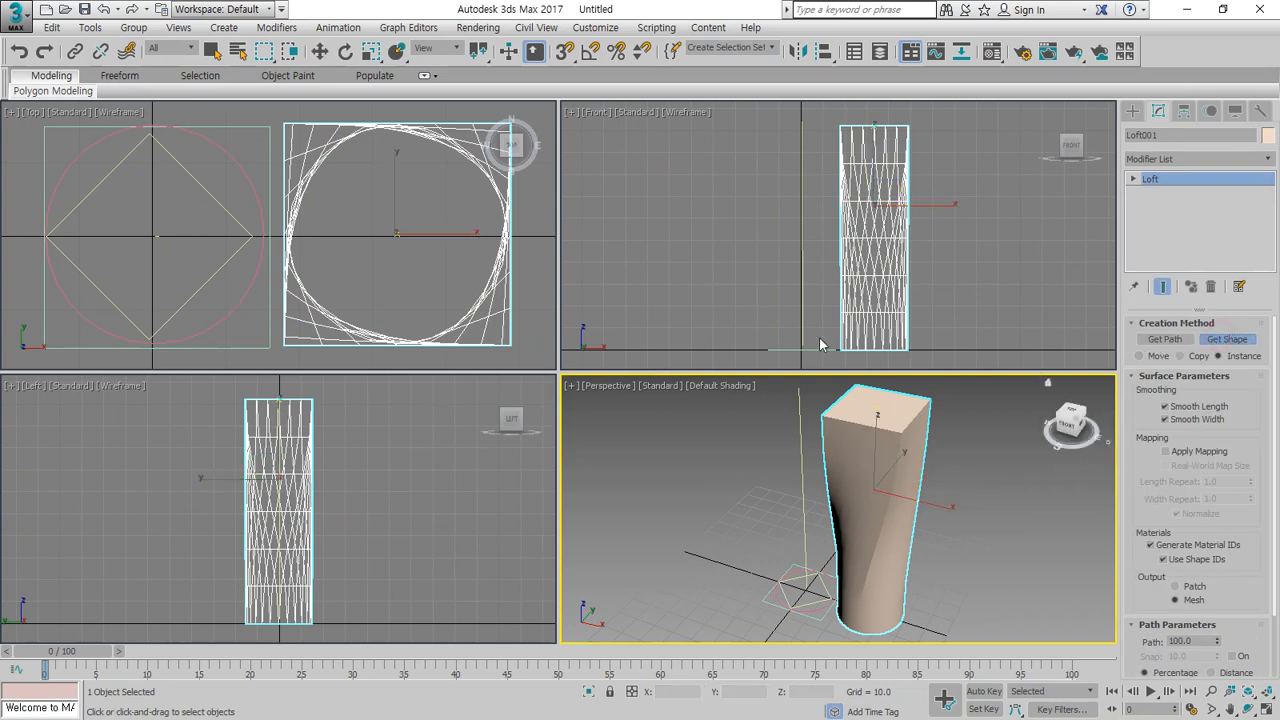
pyautogui.click(214, 268)
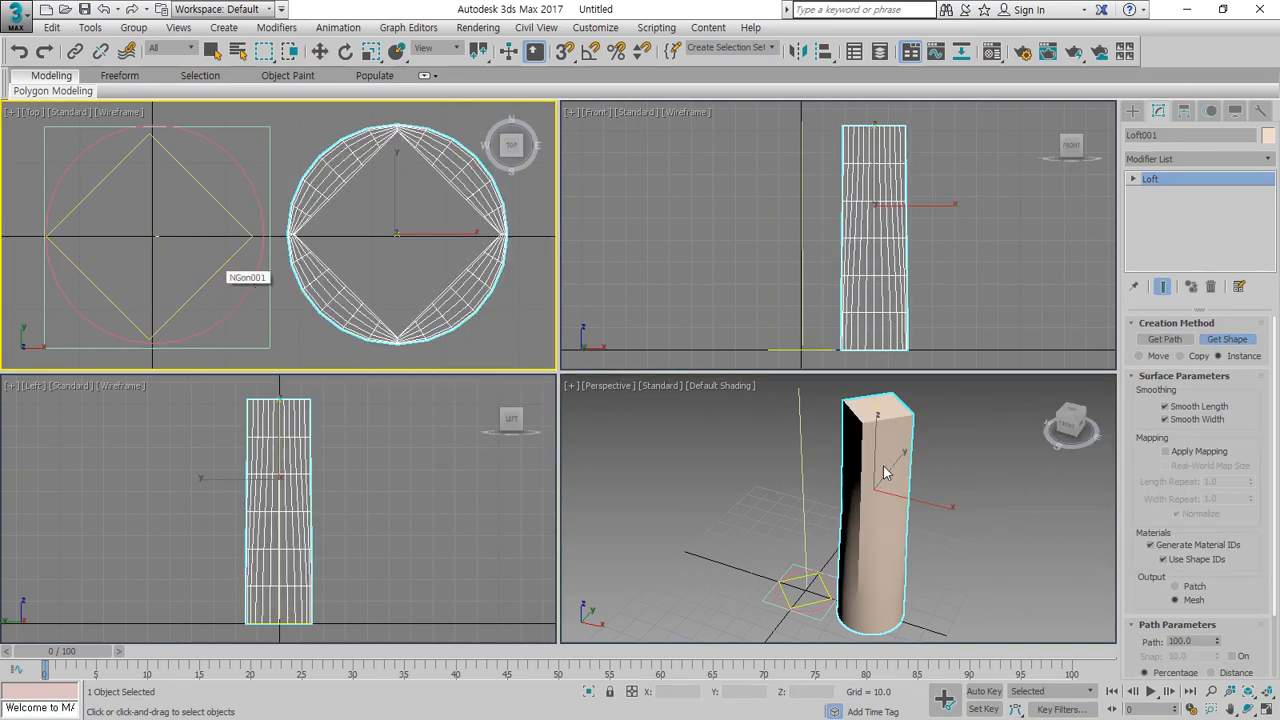
pyautogui.scroll(3, 892, 464)
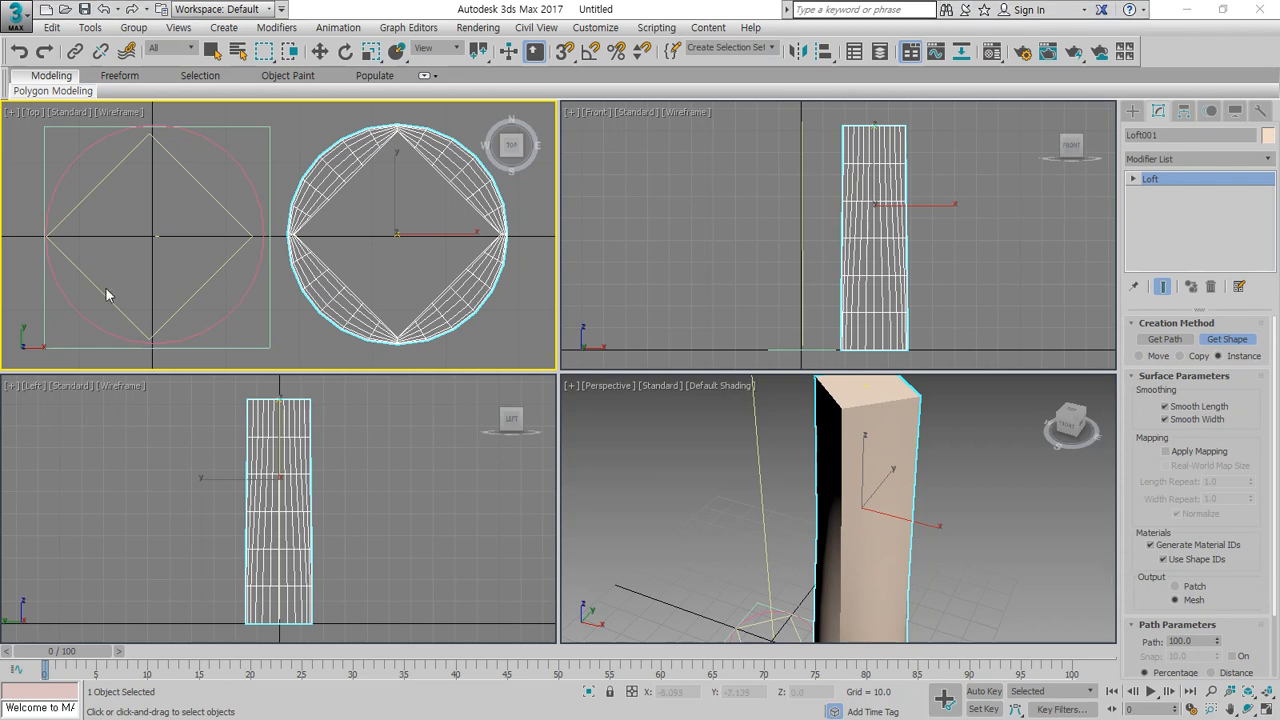
pyautogui.press('w')
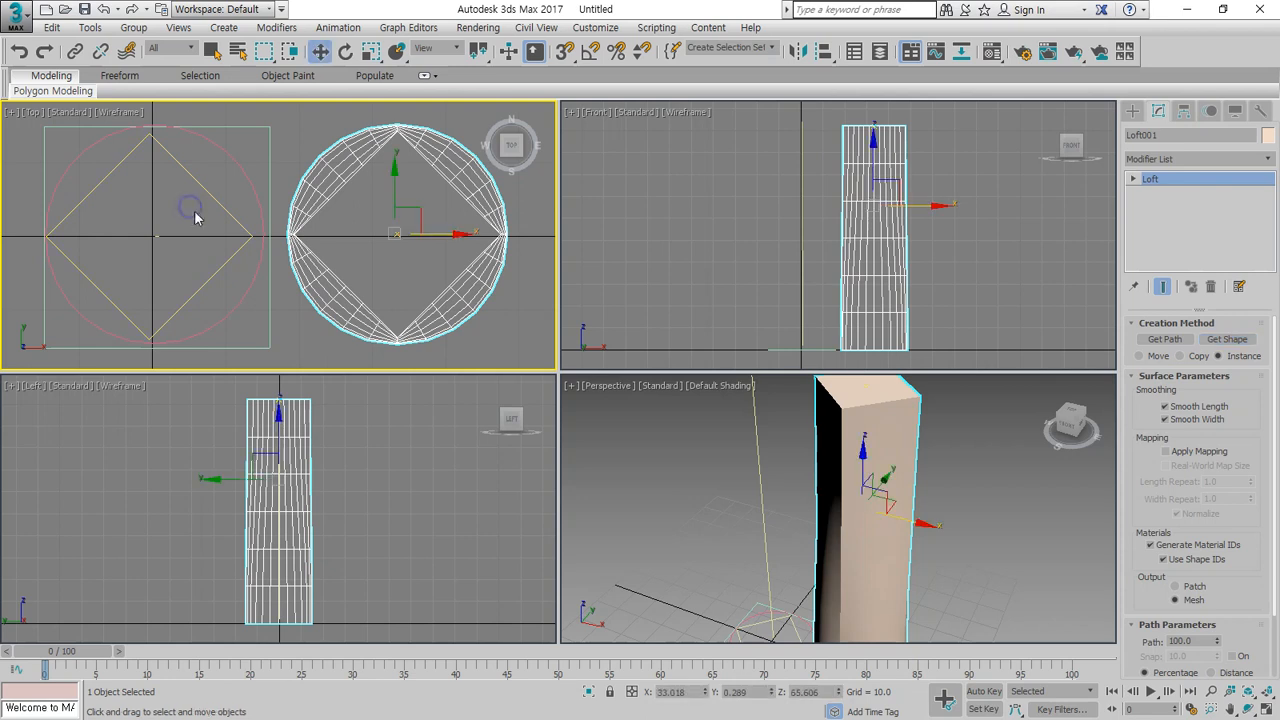
# Remove the Edit Spline modifier from the source NGon and set its Sides to 9.
pyautogui.click(214, 194)
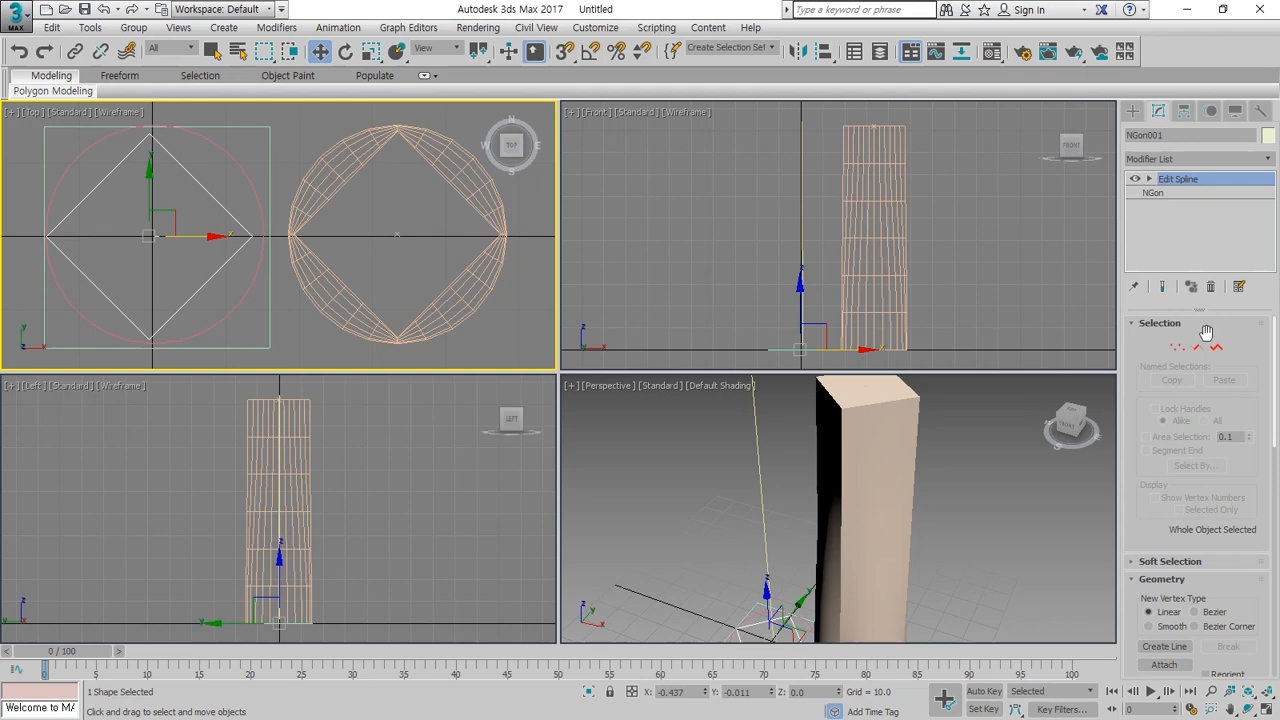
pyautogui.click(1210, 287)
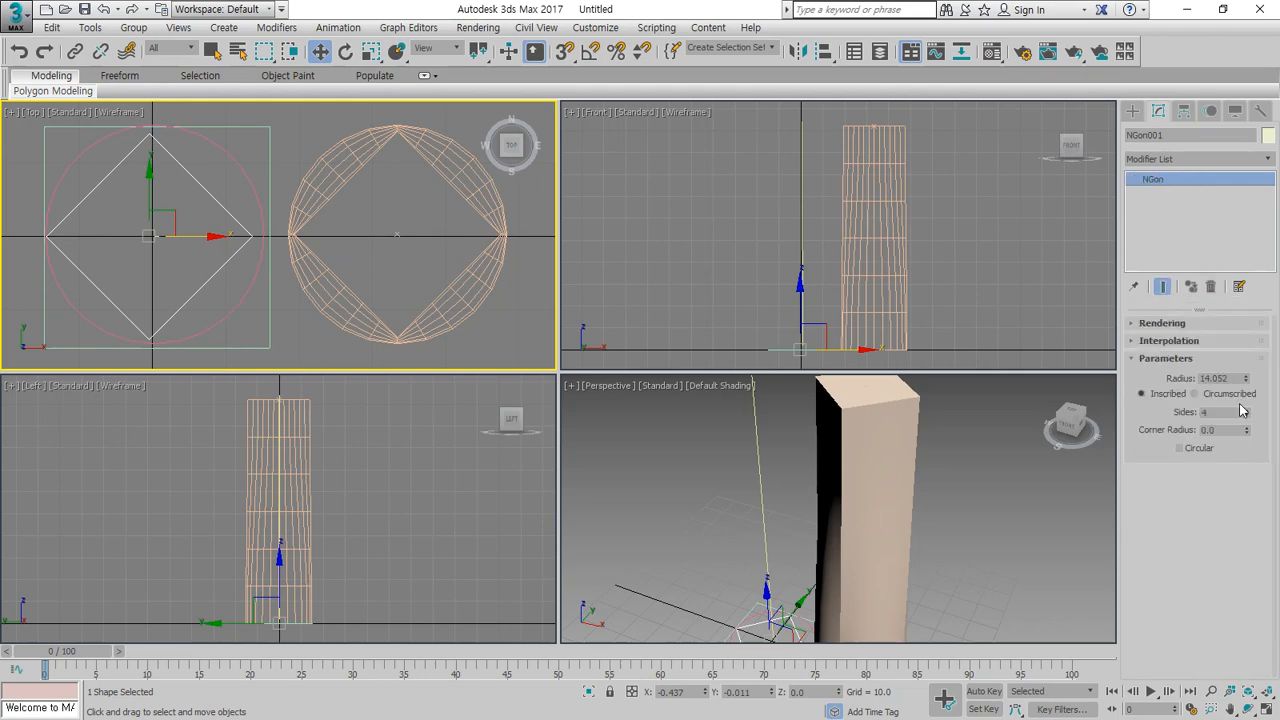
pyautogui.doubleClick(1212, 413)
pyautogui.click(1246, 413)
pyautogui.click(1246, 413)
pyautogui.click(1247, 414)
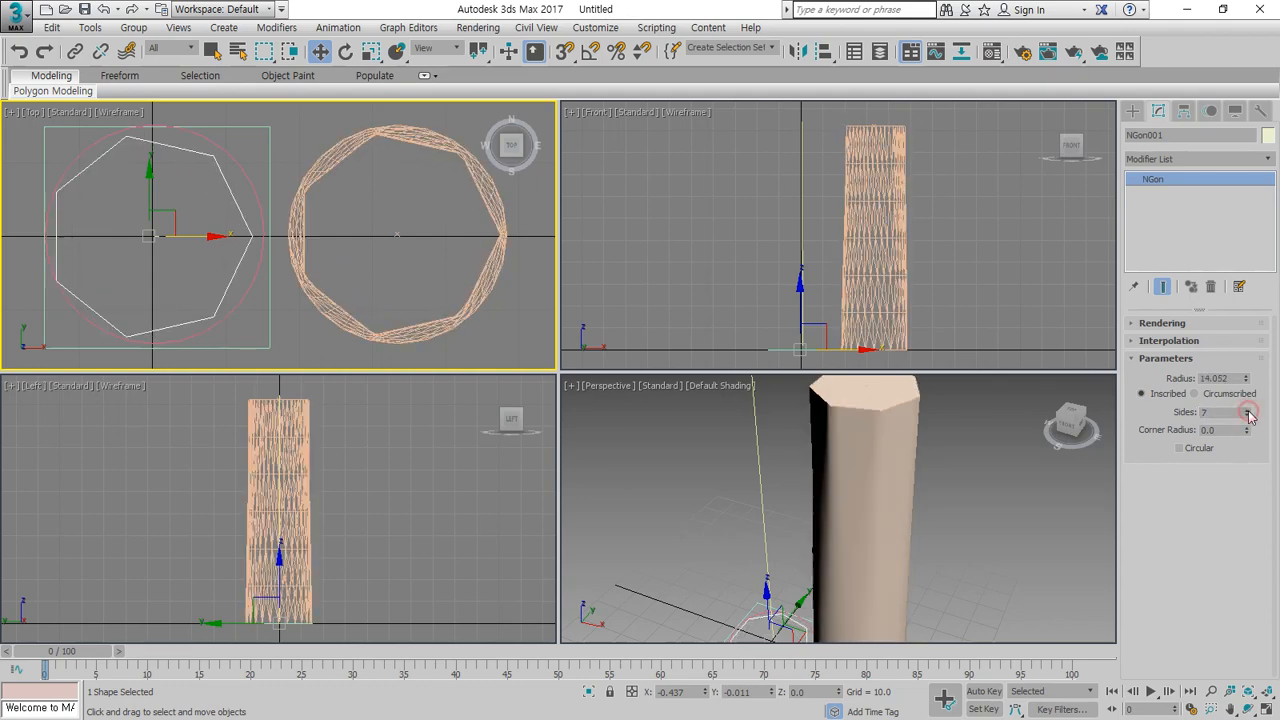
pyautogui.click(1247, 414)
pyautogui.click(1247, 414)
pyautogui.keyDown('alt'); pyautogui.moveTo(900, 530); pyautogui.dragTo(914, 549, button='middle'); pyautogui.keyUp('alt')
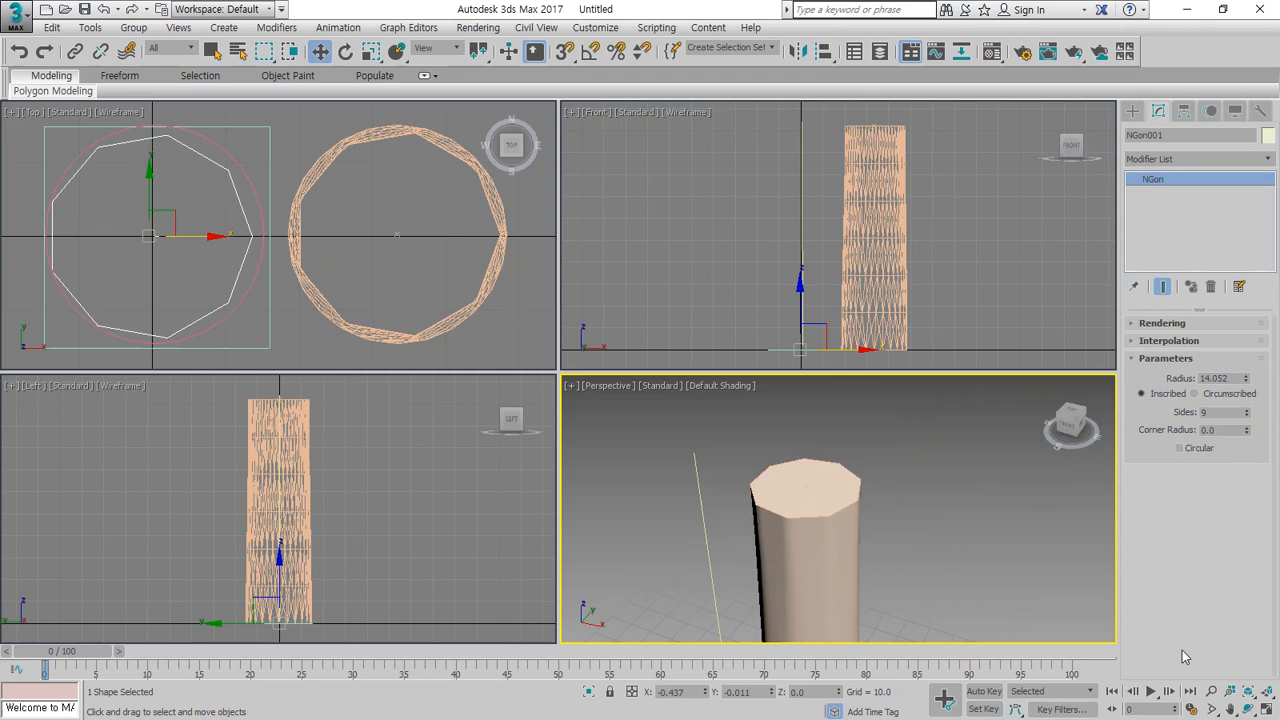
pyautogui.click(1267, 709)
pyautogui.click(1267, 691)
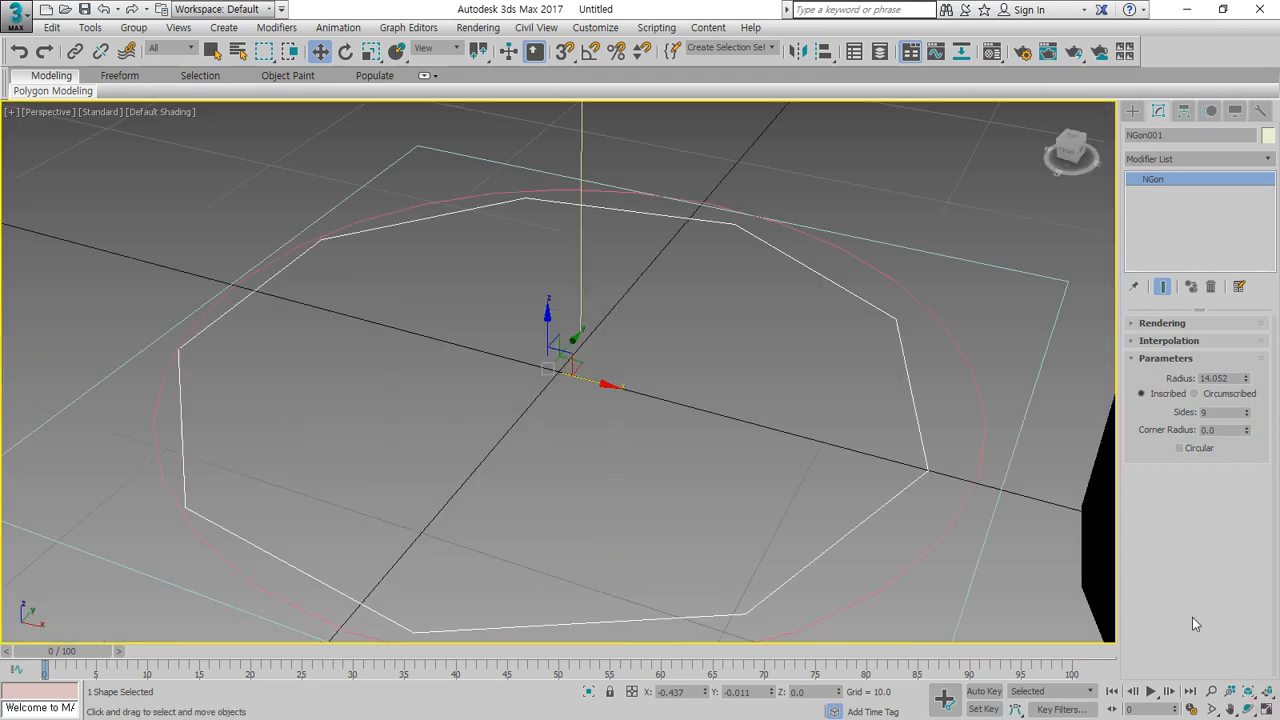
pyautogui.click(1267, 709)
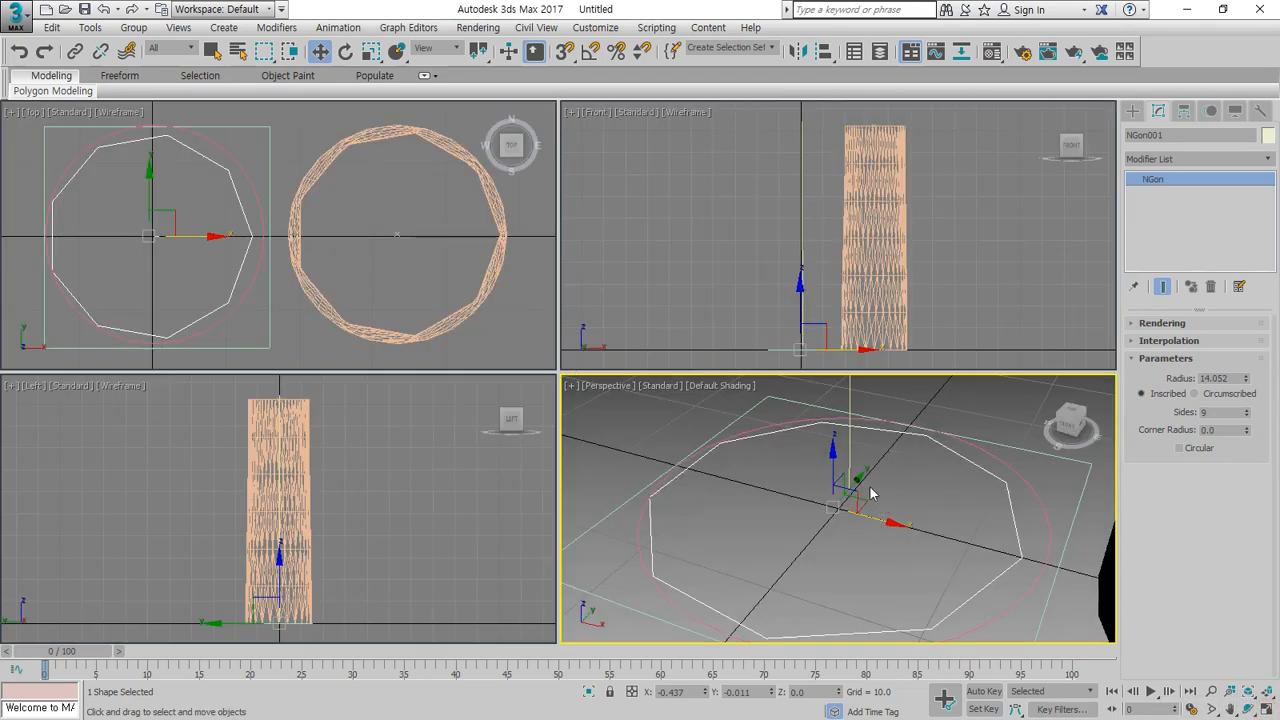
# Set the source NGon's Sides to 7 with the whole lofted column in view.
pyautogui.scroll(-6, 815, 520)
pyautogui.keyDown('alt'); pyautogui.moveTo(937, 532); pyautogui.dragTo(846, 603, button='middle'); pyautogui.keyUp('alt')
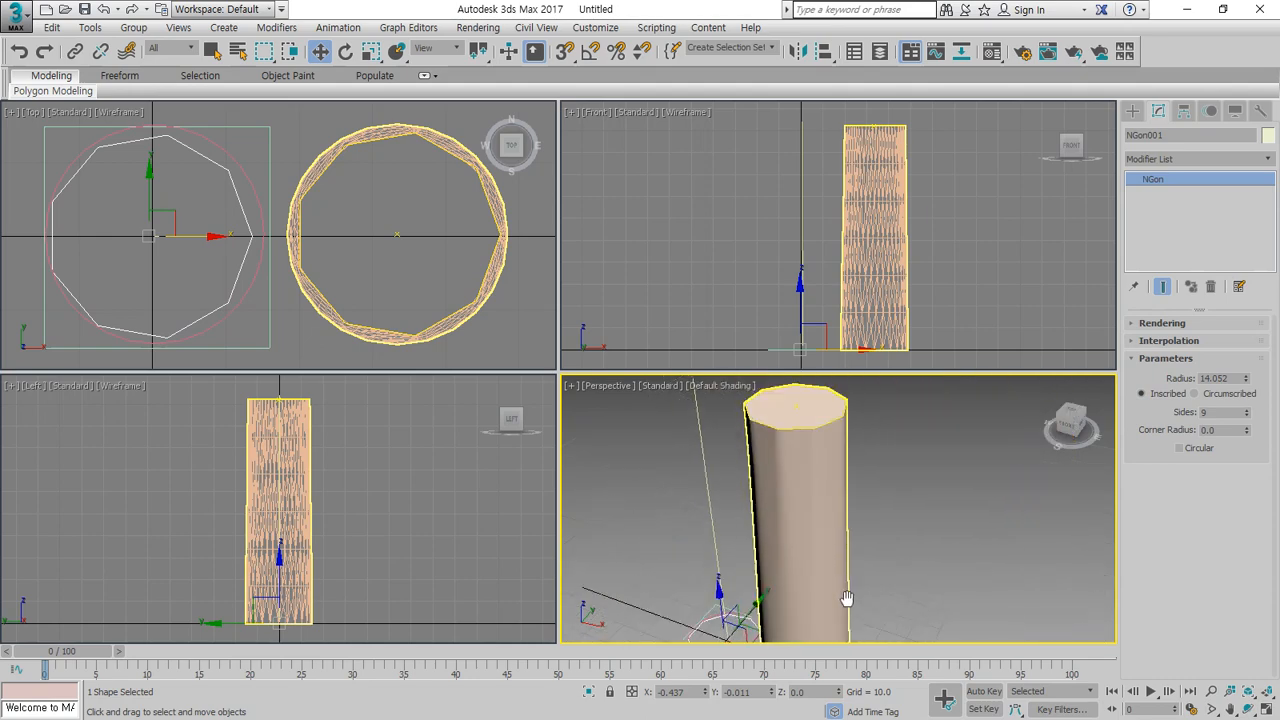
pyautogui.click(1246, 415)
pyautogui.click(1246, 415)
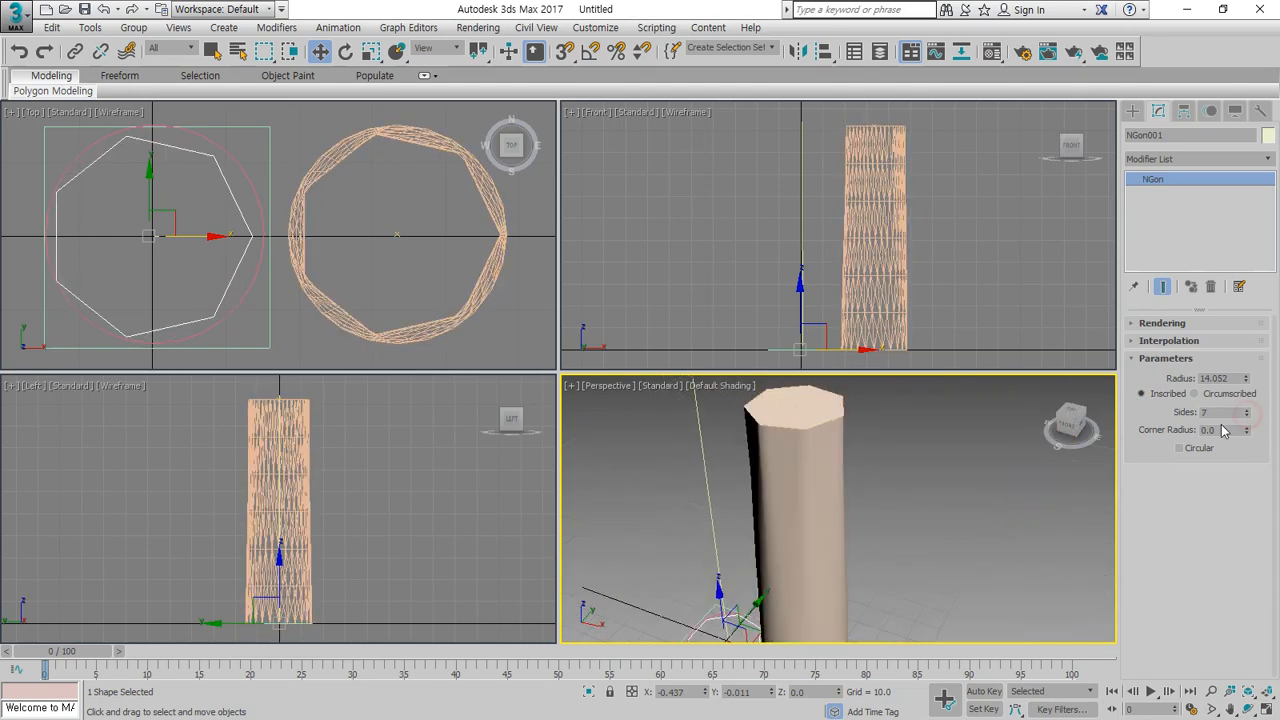
# Set the Perspective view to Wireframe Override and maximize it on the column's upper end.
pyautogui.click(717, 387)
pyautogui.click(785, 530)
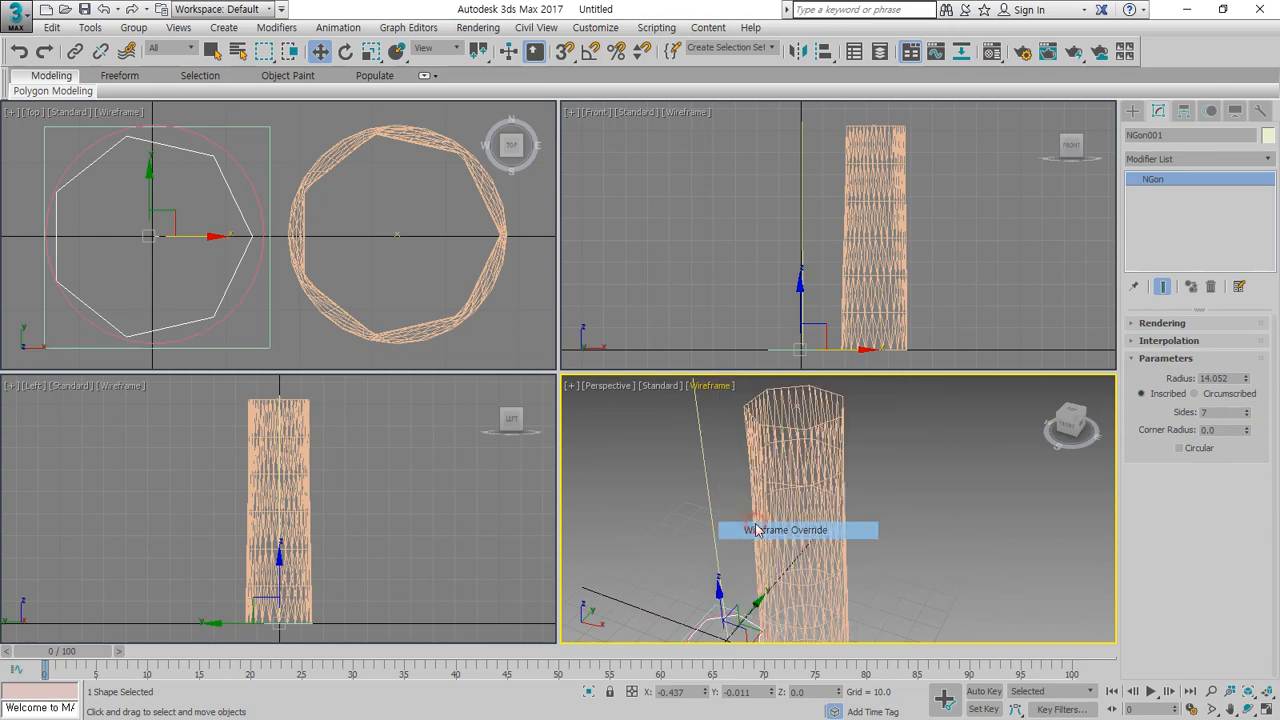
pyautogui.scroll(4, 818, 485)
pyautogui.scroll(-4, 818, 485)
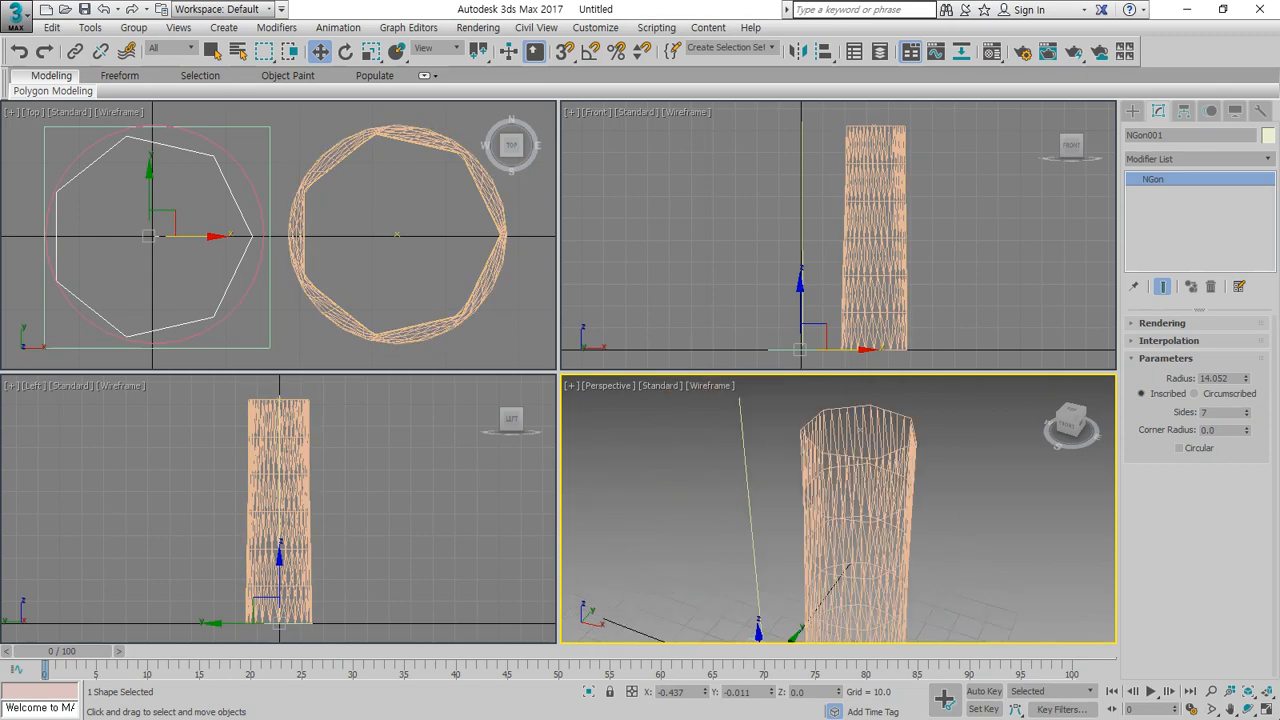
pyautogui.hotkey('alt', 'w')
pyautogui.scroll(6, 615, 240)
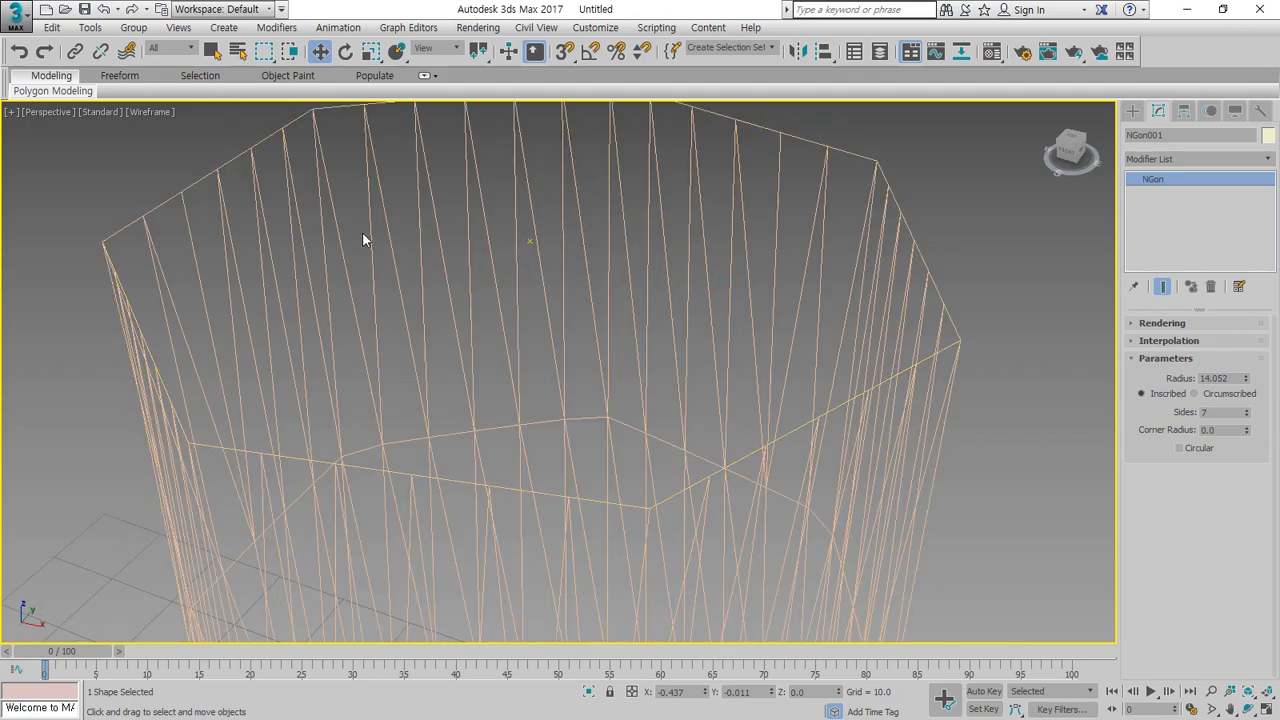
# Set the NGon's Sides to 4 for comparison, and raise it to 5.
pyautogui.doubleClick(1213, 412)
pyautogui.write('4')
pyautogui.press('Return')
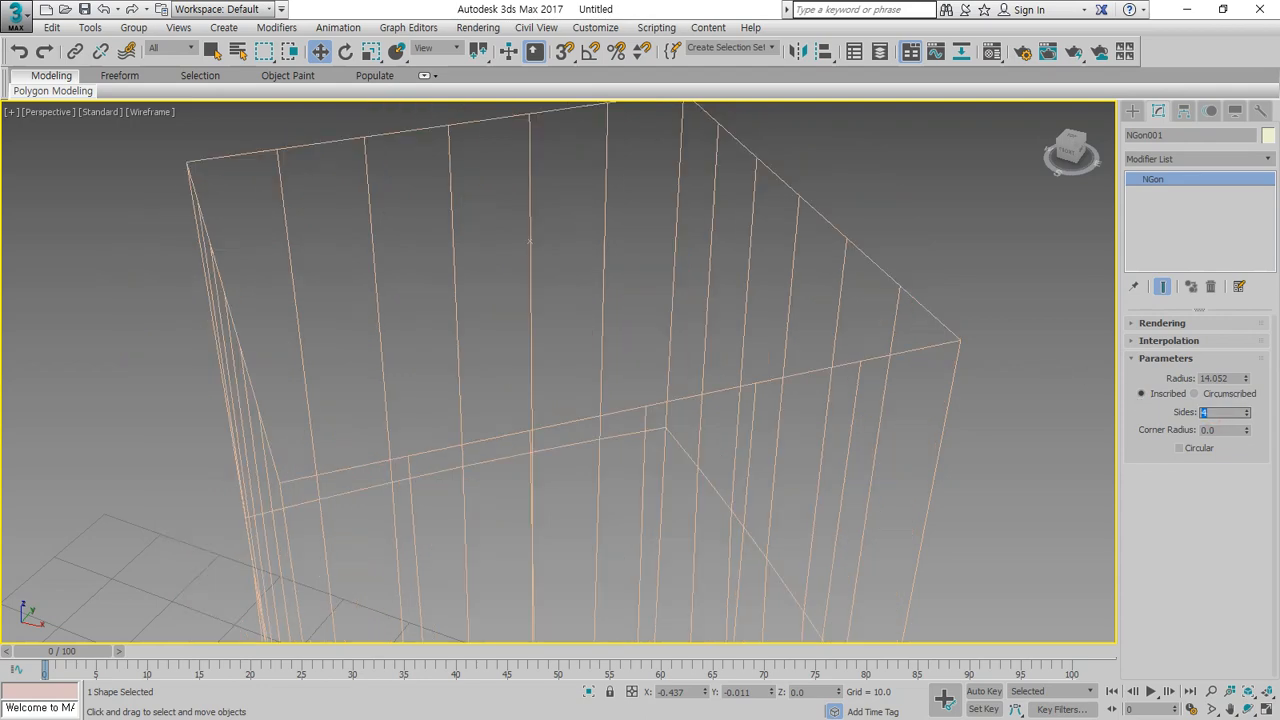
pyautogui.click(1247, 414)
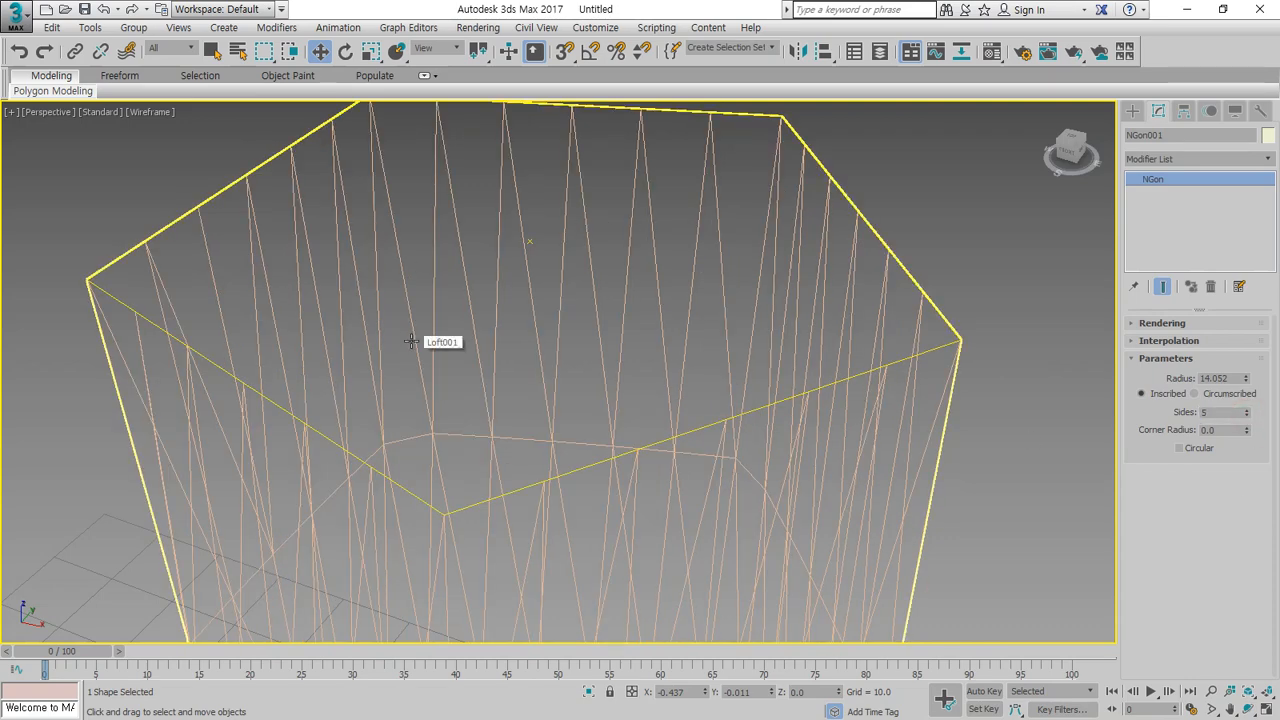
# Examine how the first vertices of the circle and the pentagon line up along the right edge of the wireframe column.
pyautogui.scroll(-6, 420, 342)
pyautogui.moveTo(430, 342); pyautogui.dragTo(661, 520, button='middle')
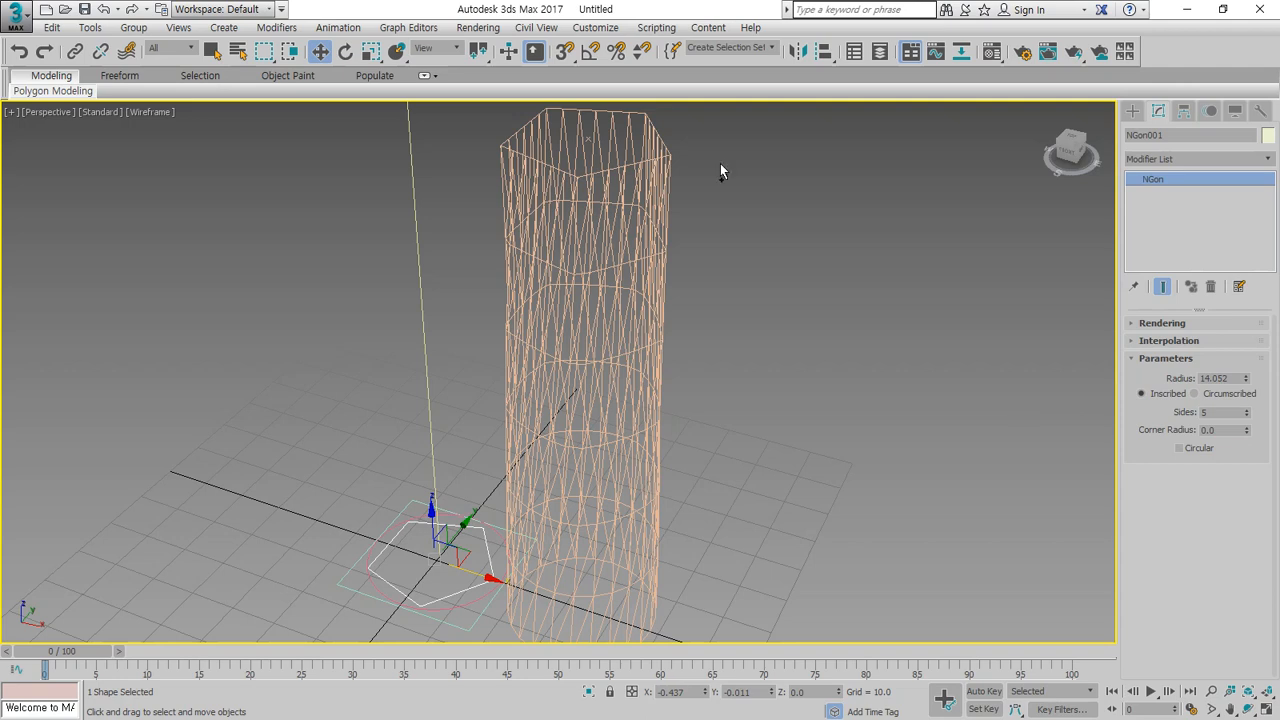
pyautogui.moveTo(737, 128)
pyautogui.mouseDown()
pyautogui.moveTo(686, 140)
pyautogui.moveTo(680, 122)
pyautogui.moveTo(668, 148)
pyautogui.mouseUp()
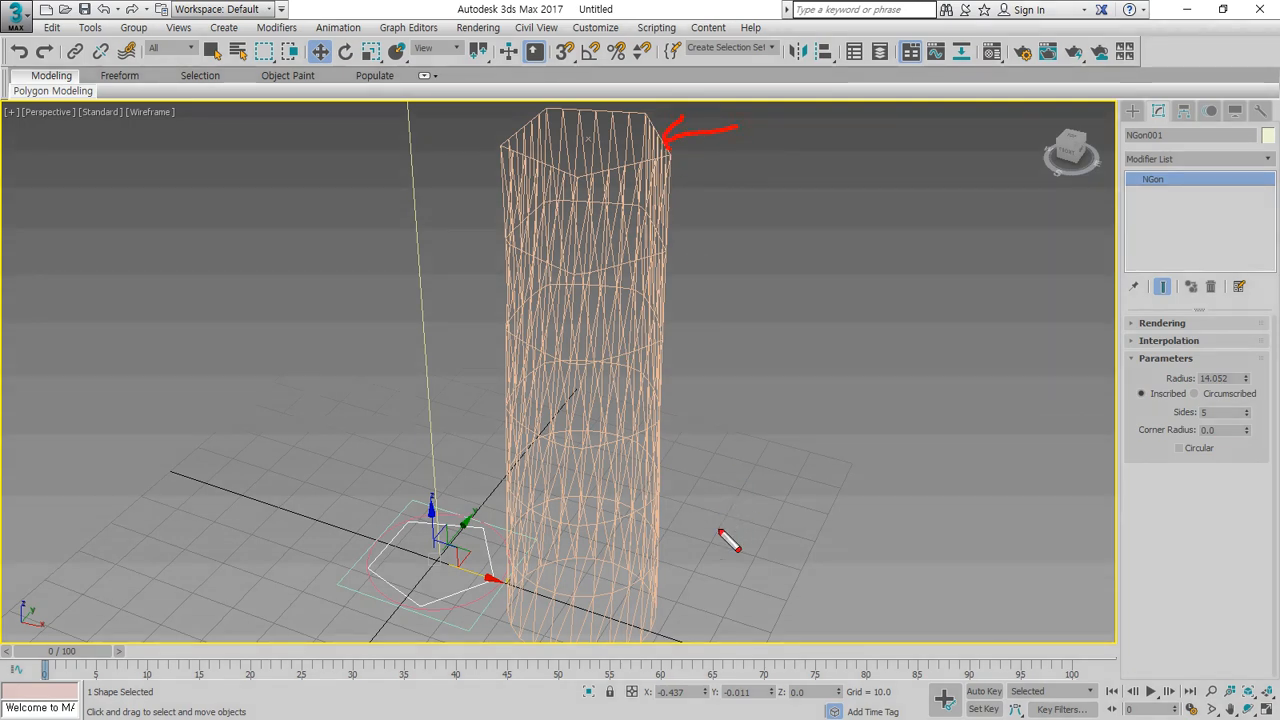
pyautogui.moveTo(731, 516)
pyautogui.mouseDown()
pyautogui.moveTo(674, 557)
pyautogui.moveTo(688, 577)
pyautogui.mouseUp()
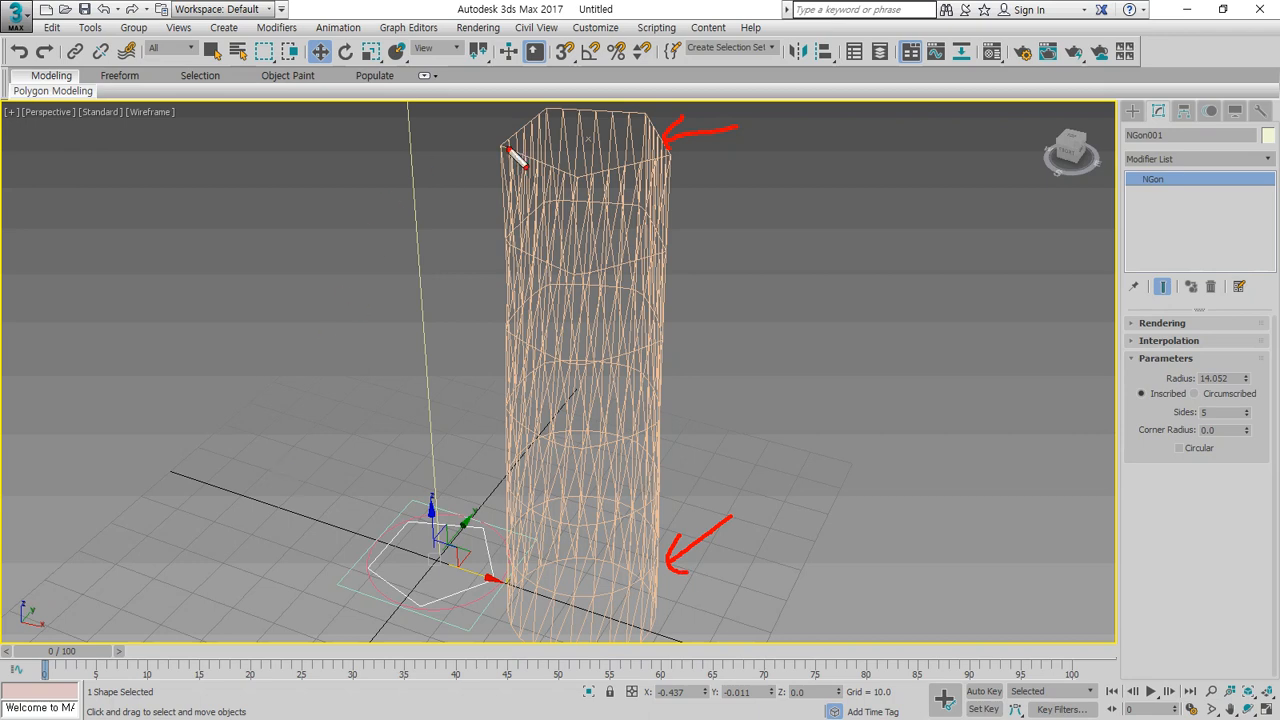
pyautogui.moveTo(670, 178)
pyautogui.mouseDown()
pyautogui.moveTo(683, 142)
pyautogui.moveTo(664, 146)
pyautogui.mouseUp()
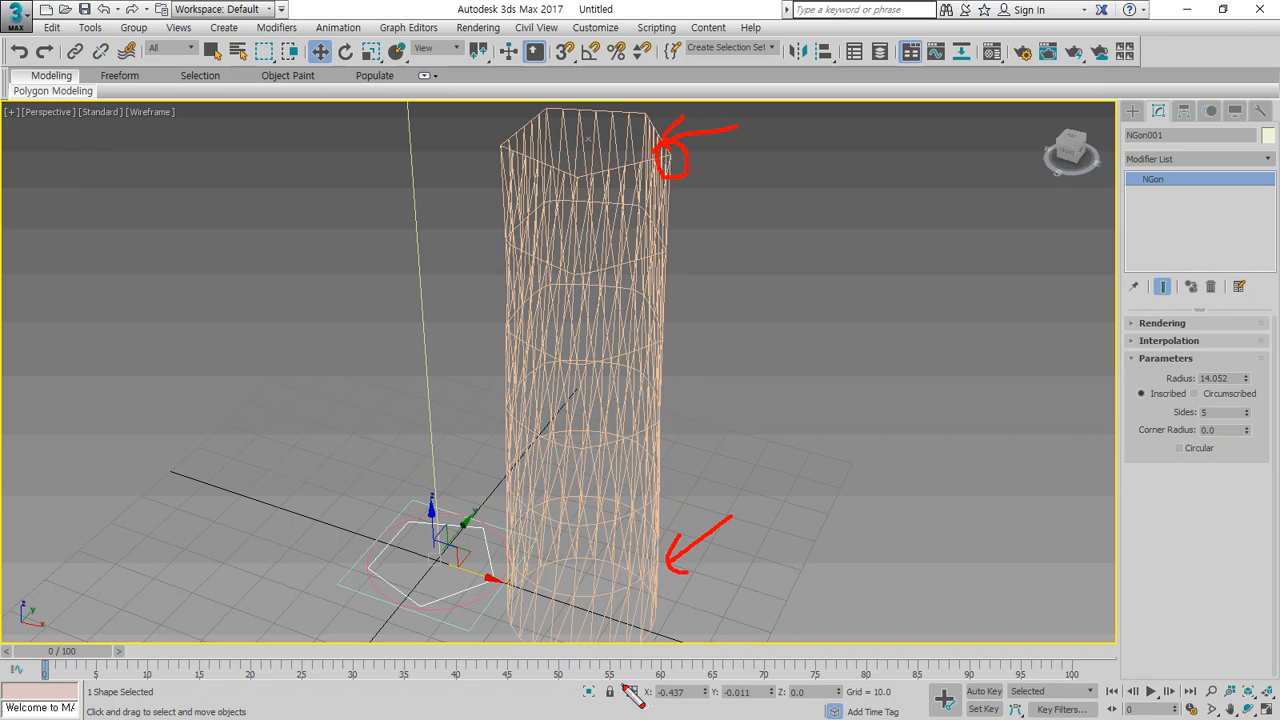
pyautogui.moveTo(671, 629)
pyautogui.mouseDown()
pyautogui.moveTo(682, 638)
pyautogui.moveTo(662, 628)
pyautogui.mouseUp()
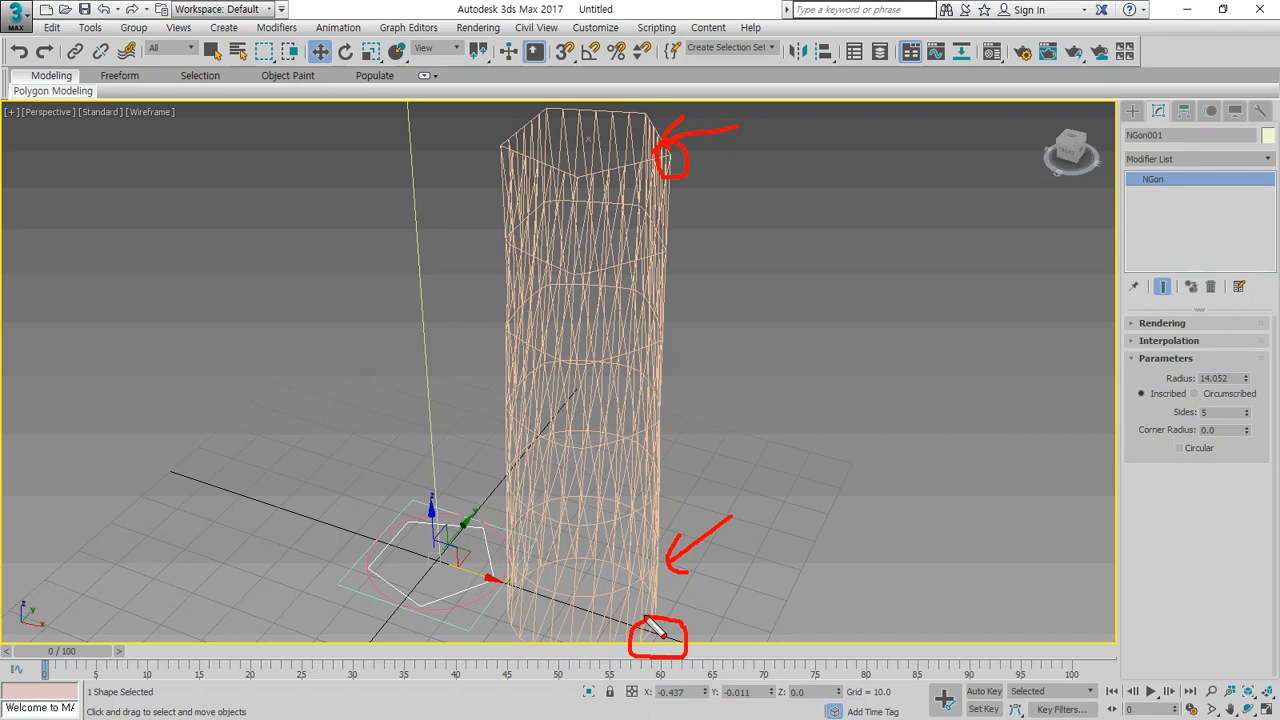
pyautogui.moveTo(714, 126)
pyautogui.mouseDown()
pyautogui.moveTo(694, 134)
pyautogui.moveTo(710, 160)
pyautogui.mouseUp()
pyautogui.moveTo(355, 510); pyautogui.dragTo(485, 580)
pyautogui.moveTo(487, 548); pyautogui.dragTo(438, 634)
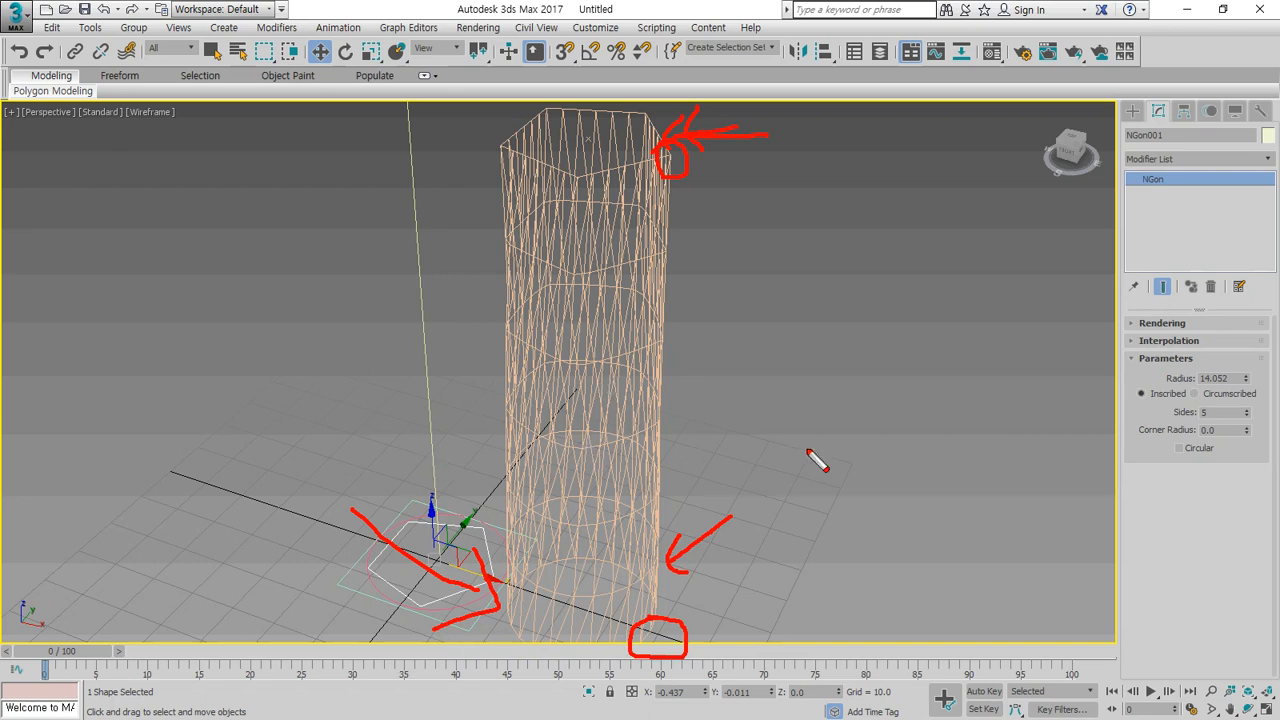
pyautogui.moveTo(790, 441)
pyautogui.mouseDown()
pyautogui.moveTo(672, 447)
pyautogui.moveTo(696, 412)
pyautogui.moveTo(688, 462)
pyautogui.mouseUp()
pyautogui.moveTo(730, 278)
pyautogui.mouseDown()
pyautogui.moveTo(663, 290)
pyautogui.moveTo(686, 263)
pyautogui.moveTo(701, 322)
pyautogui.mouseUp()
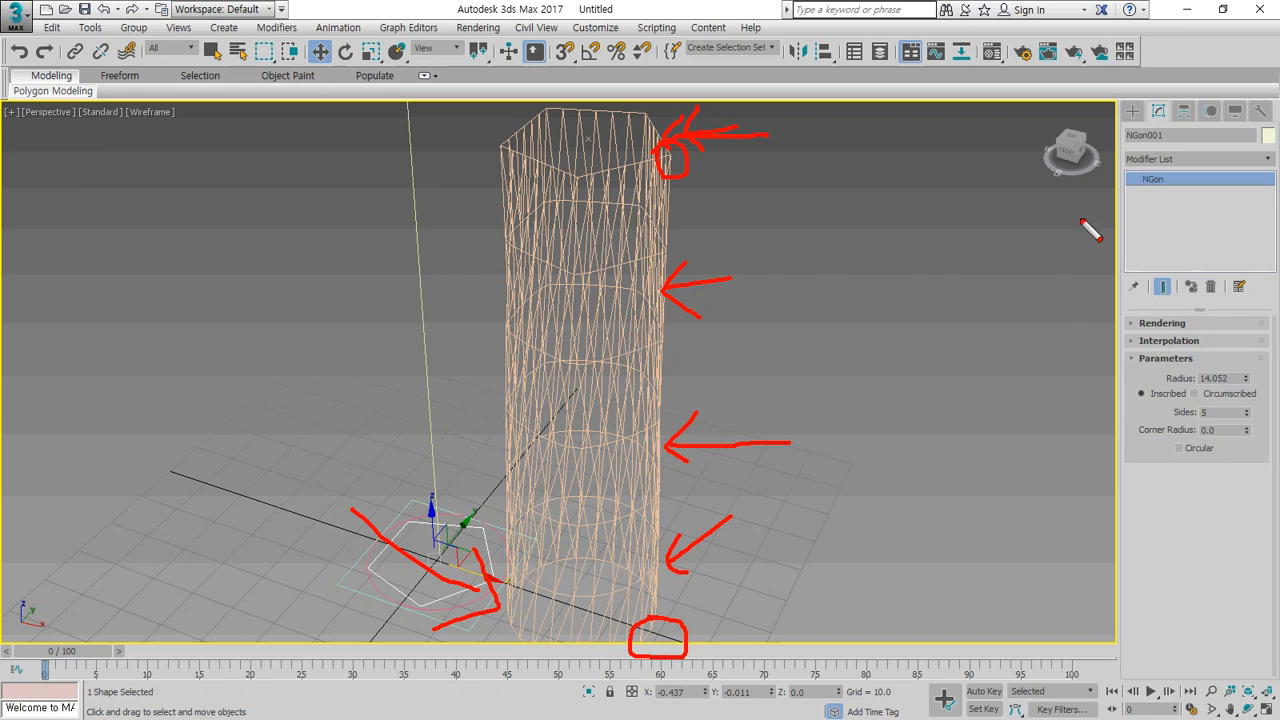
# Restore the four-view layout and delete the lofted column, keeping its source shapes.
pyautogui.click(1266, 697)
pyautogui.click(1268, 697)
pyautogui.scroll(-2, 450, 300)
pyautogui.moveTo(413, 288); pyautogui.dragTo(296, 288, button='middle')
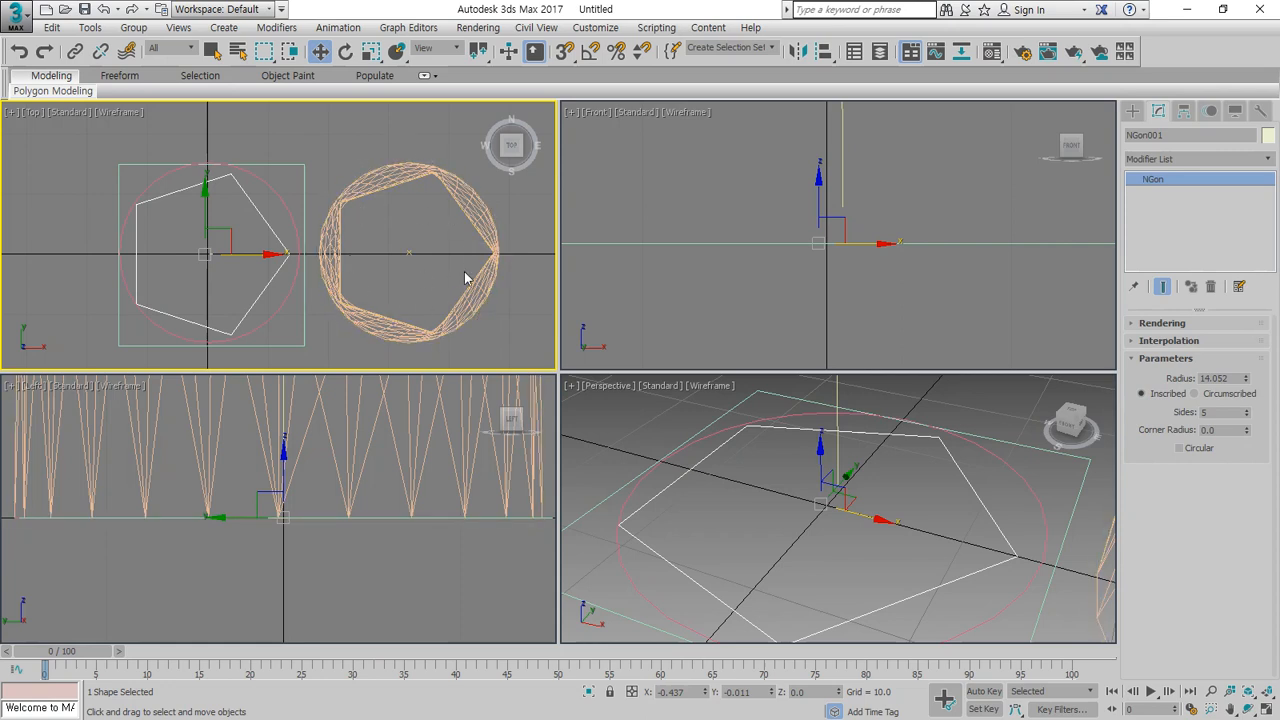
pyautogui.scroll(-2, 702, 276)
pyautogui.scroll(-8, 820, 530)
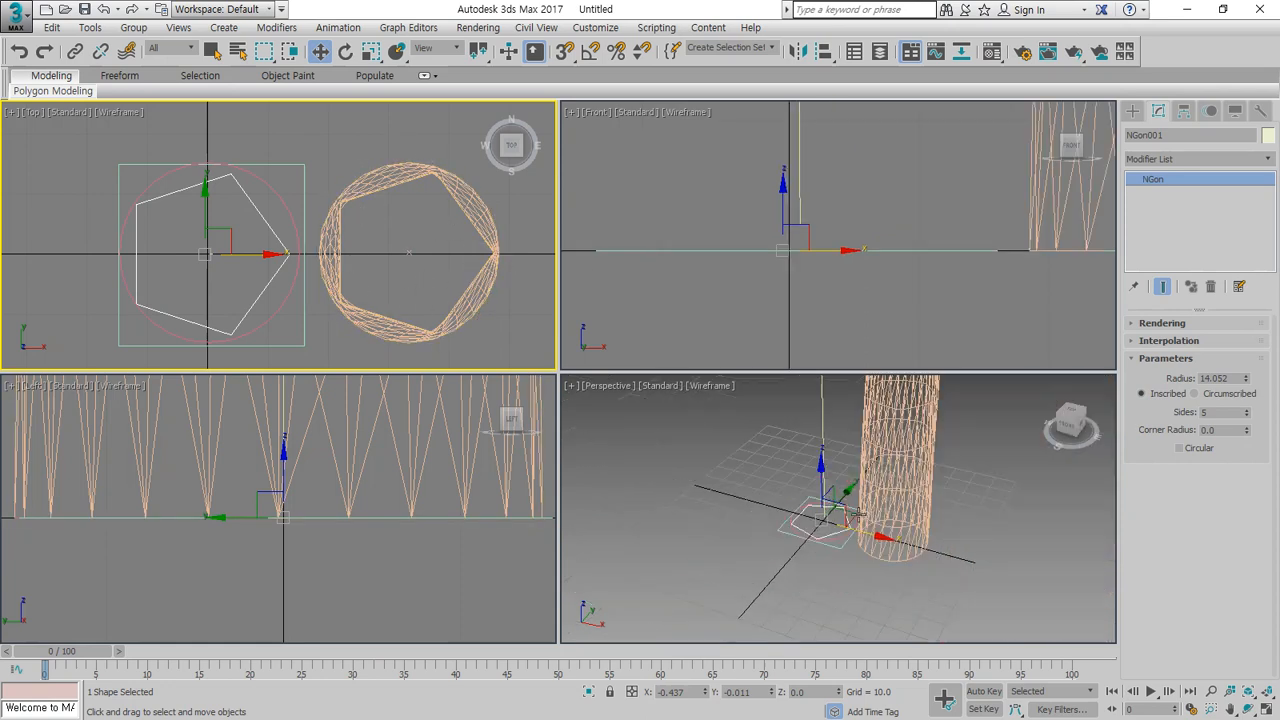
pyautogui.moveTo(965, 495); pyautogui.dragTo(911, 545, button='middle')
pyautogui.scroll(-3, 911, 545)
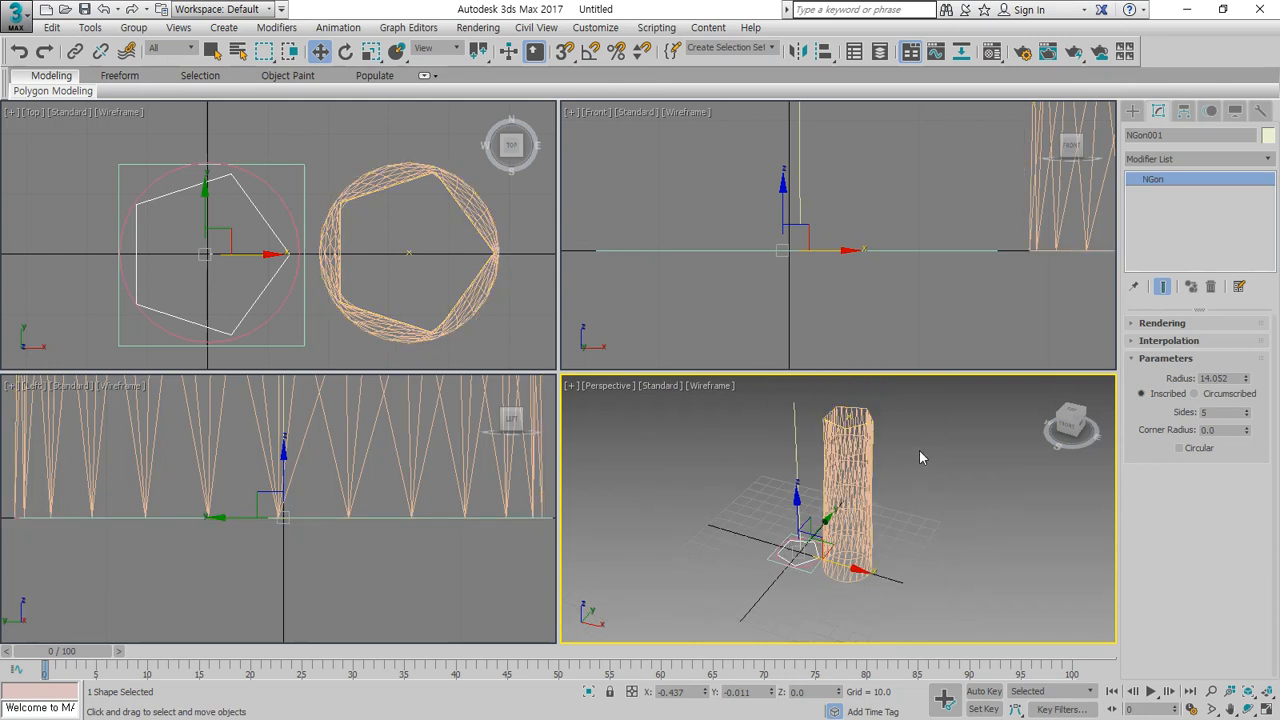
pyautogui.click(408, 333)
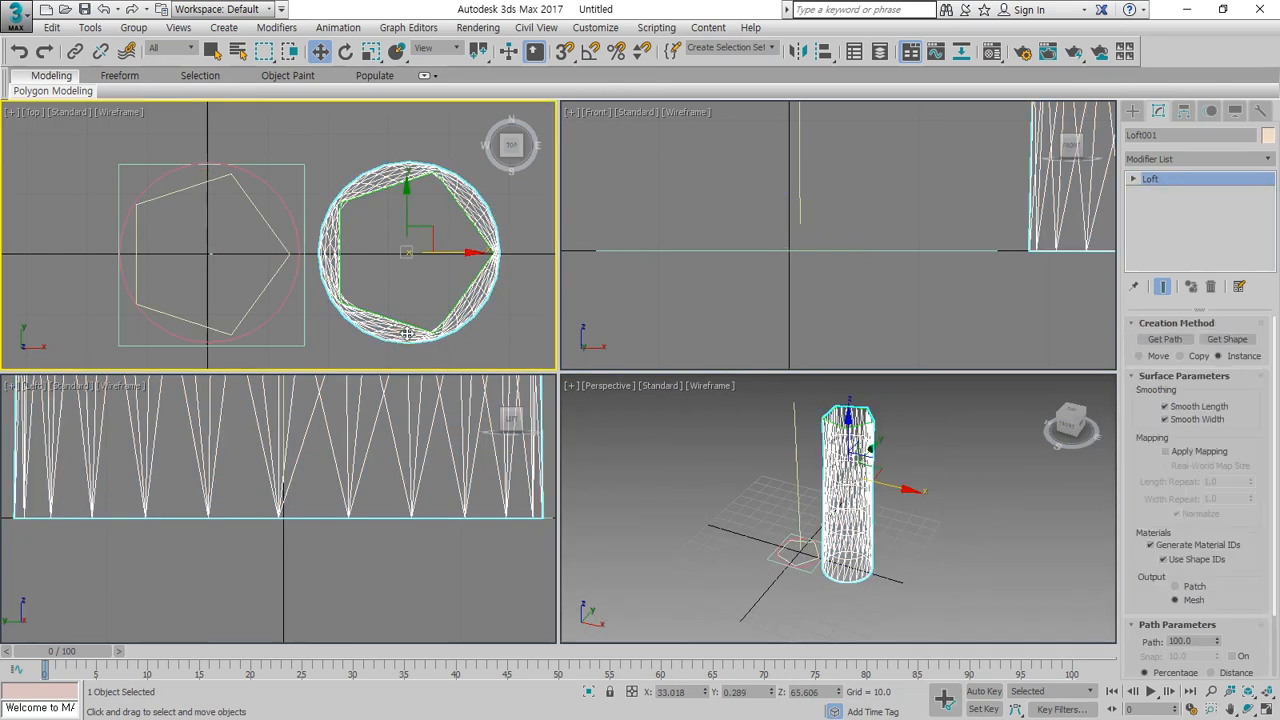
pyautogui.press('Delete')
# Clone the five-sided NGon along the X axis to about X 37.26, beside the original shapes.
pyautogui.click(258, 297)
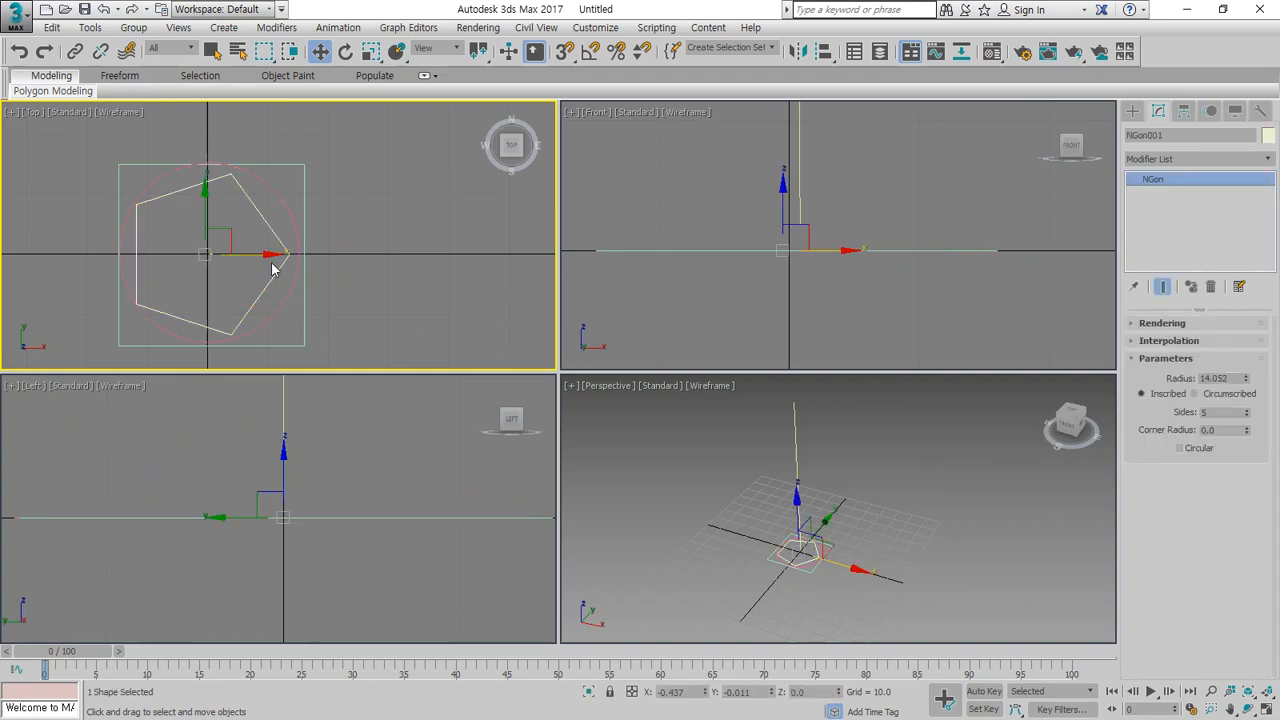
pyautogui.keyDown('shift'); pyautogui.moveTo(266, 253); pyautogui.dragTo(493, 266); pyautogui.keyUp('shift')
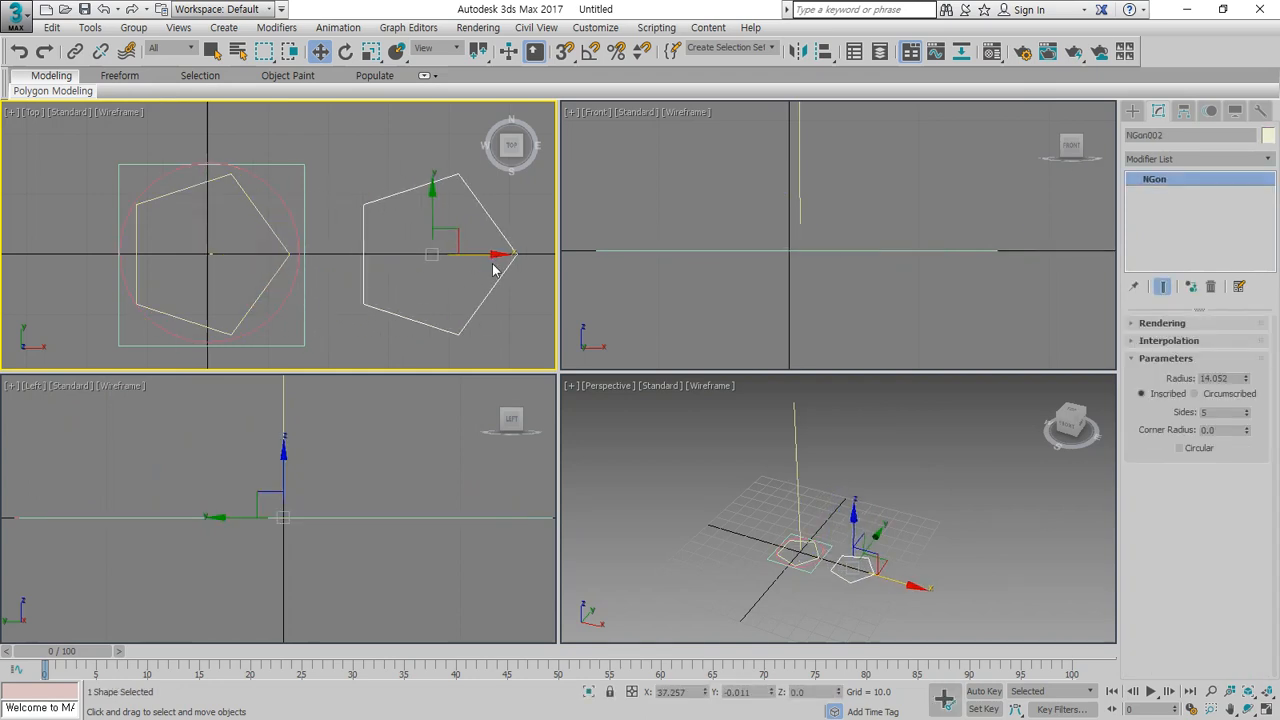
pyautogui.click(630, 433)
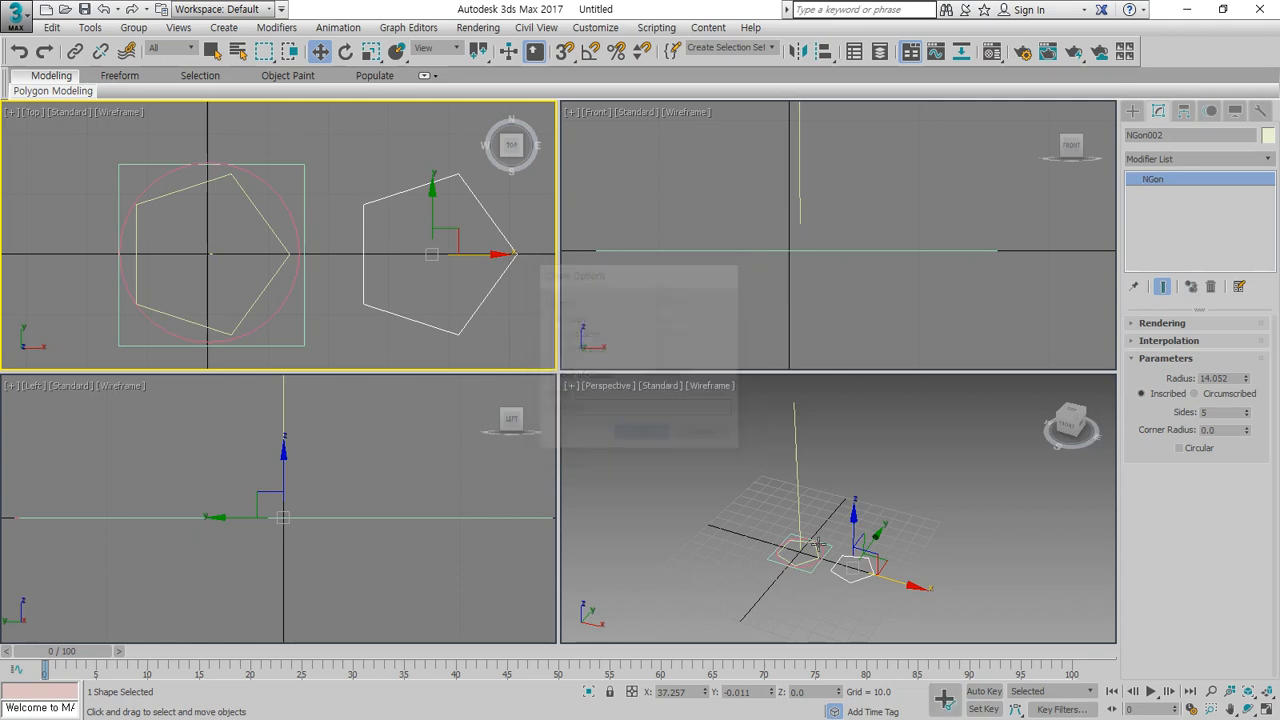
# Select the original NGon at the origin and turn on its Circular option.
pyautogui.scroll(3, 909, 543)
pyautogui.moveTo(872, 575); pyautogui.dragTo(971, 581, button='middle')
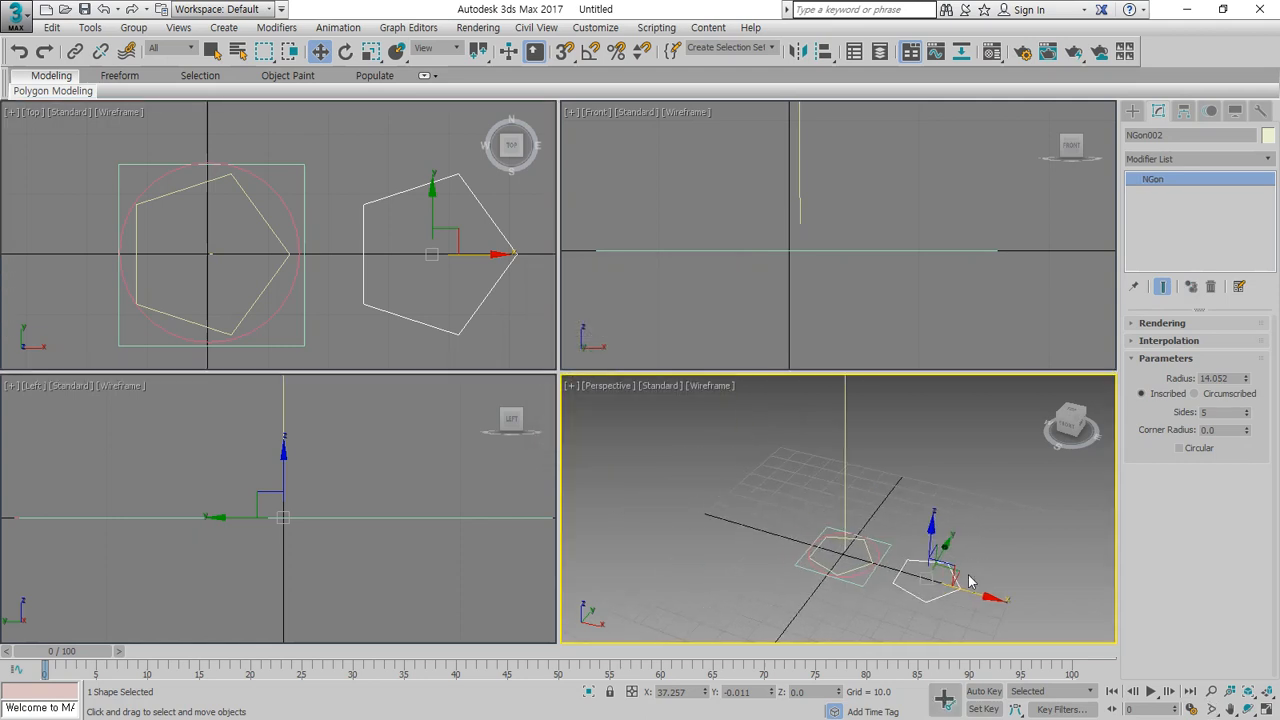
pyautogui.click(855, 553)
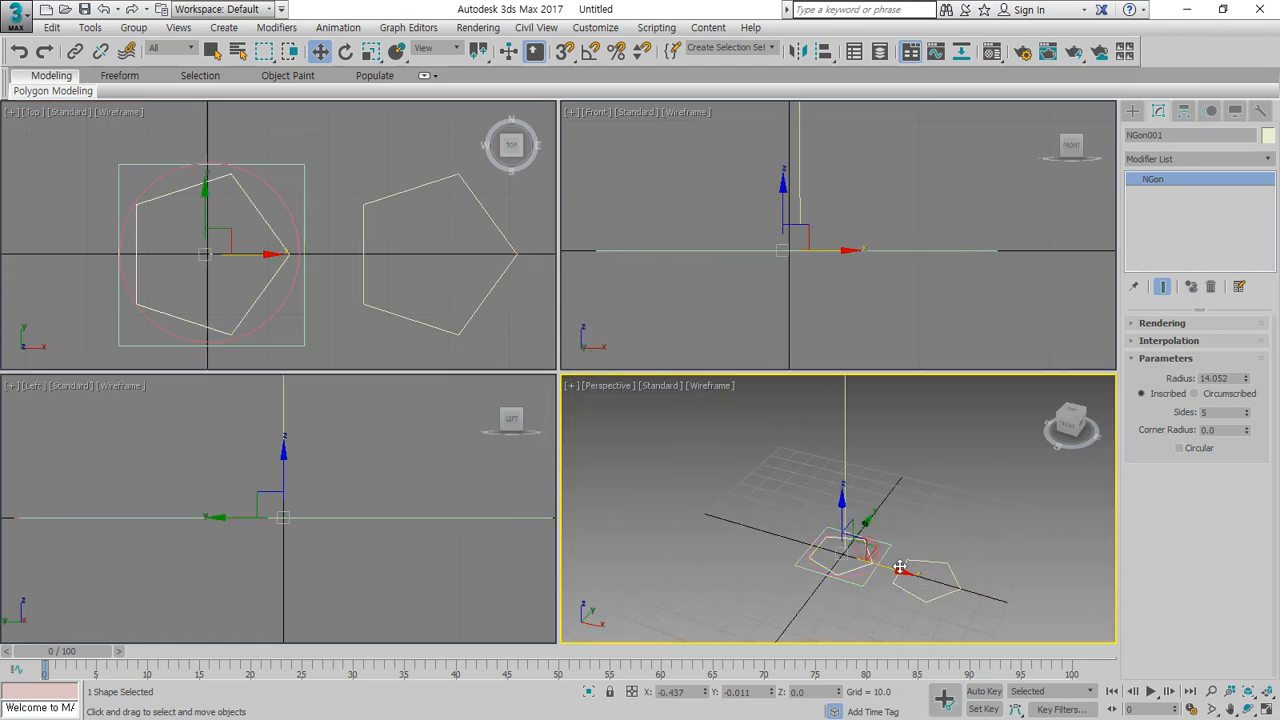
pyautogui.click(1180, 449)
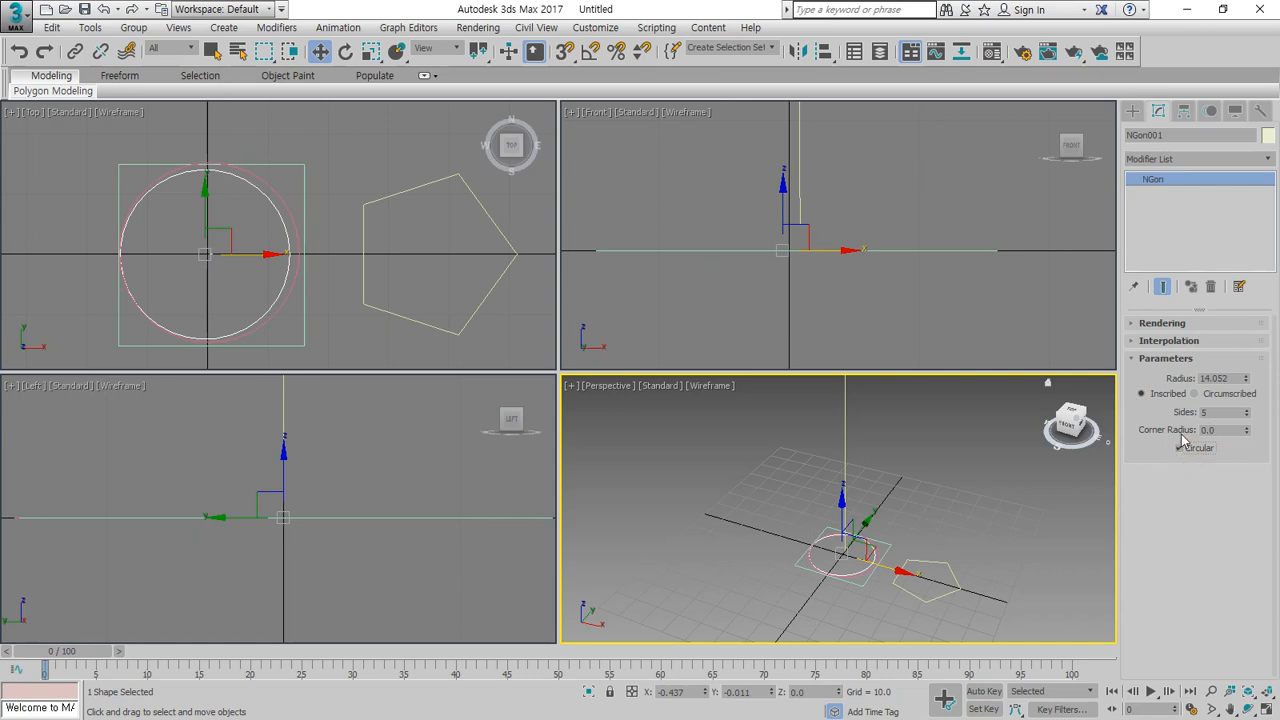
# Start a Loft compound object with the circular NGon selected.
pyautogui.click(1132, 111)
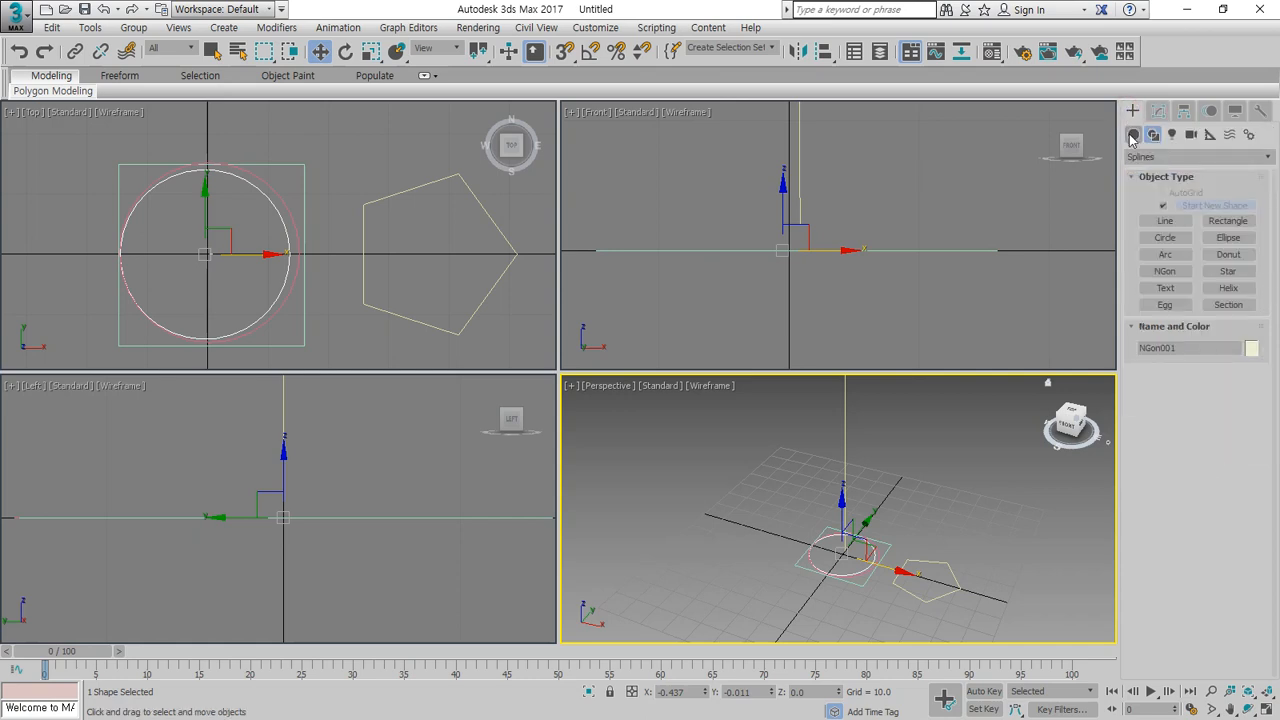
pyautogui.click(1133, 135)
pyautogui.click(1165, 275)
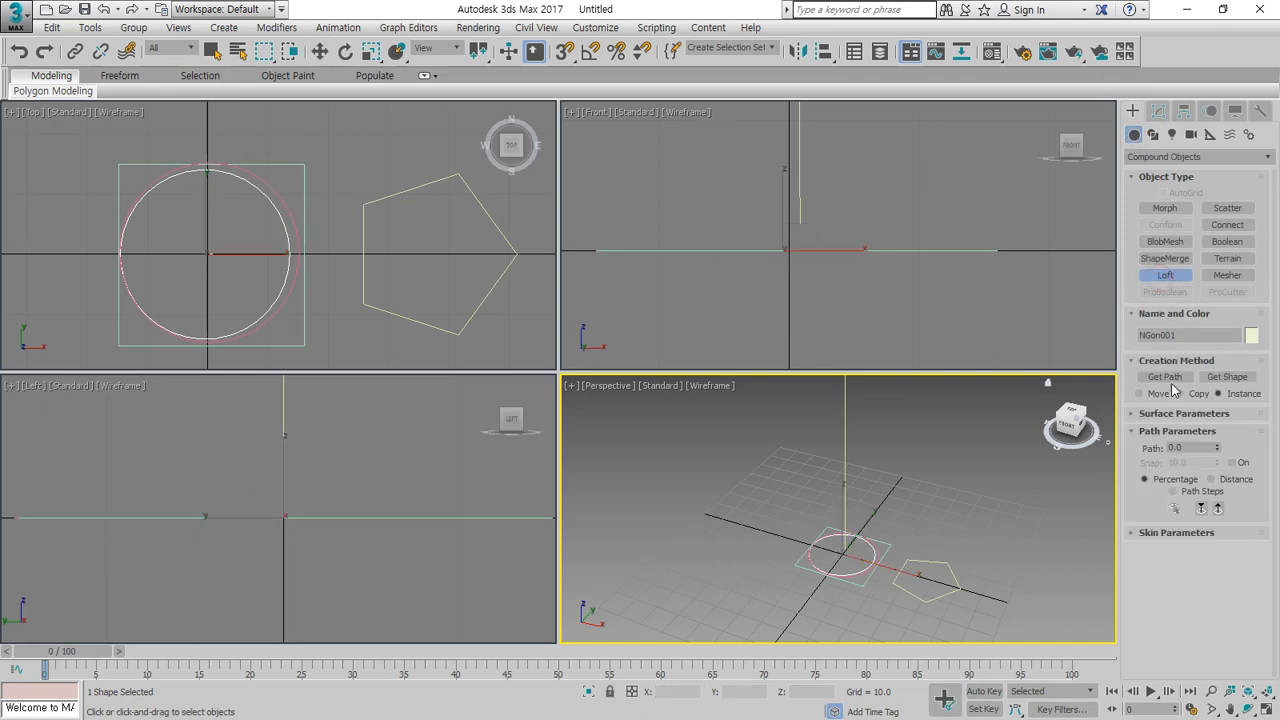
# Loft the circular NGon along the vertical line as its path.
pyautogui.click(1166, 378)
pyautogui.click(798, 198)
pyautogui.scroll(-5, 907, 429)
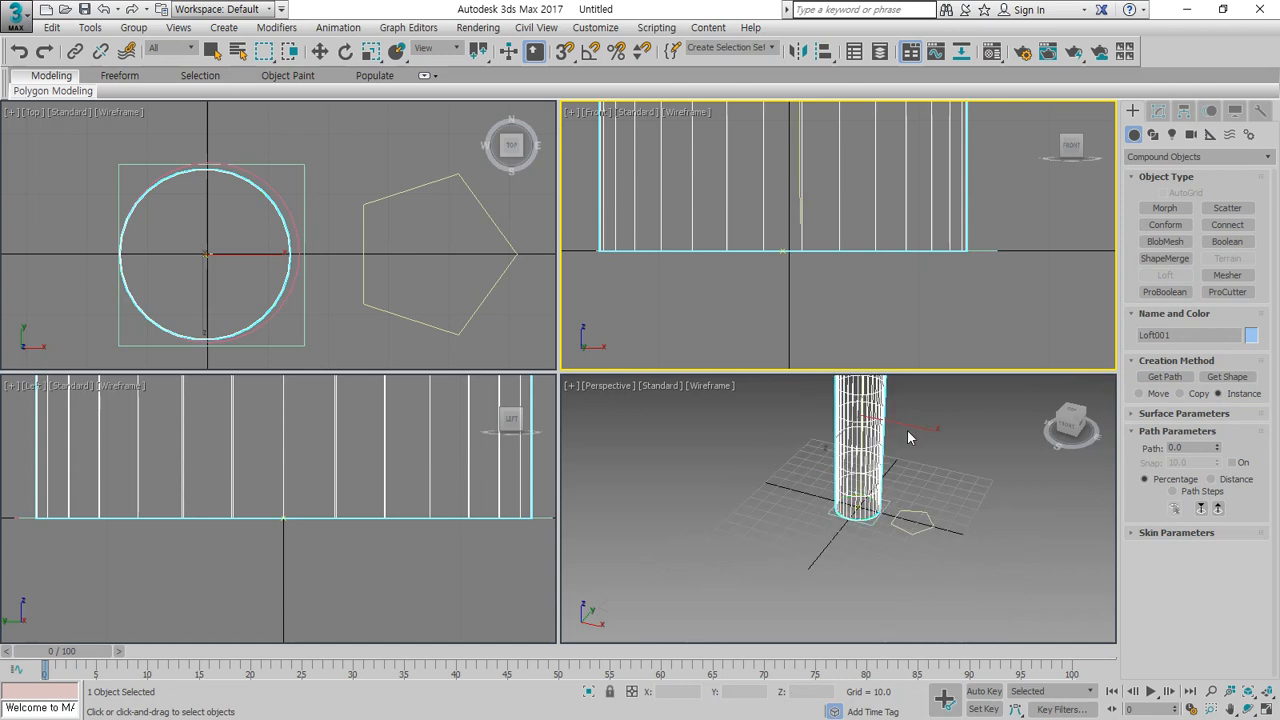
pyautogui.press('w')
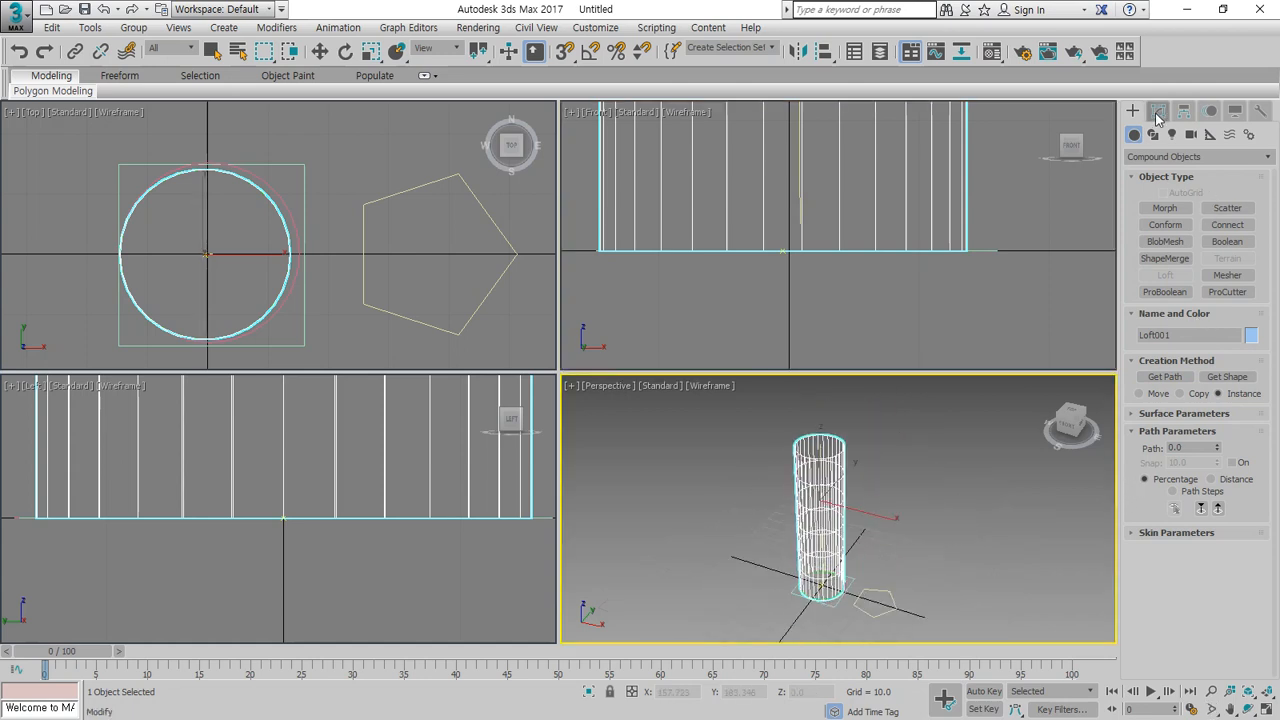
# Set the loft's path position to 100 percent and add the pentagon as the shape at that level.
pyautogui.click(1158, 111)
pyautogui.scroll(-2, 1220, 513)
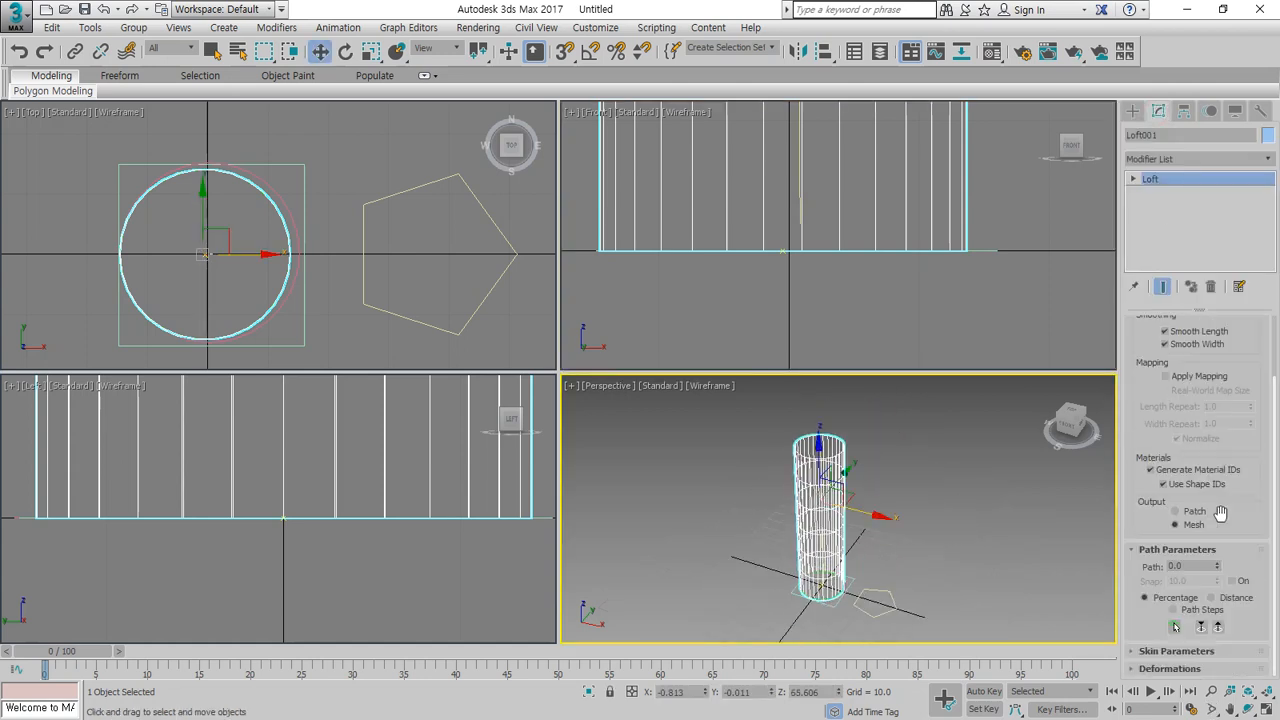
pyautogui.doubleClick(1178, 566)
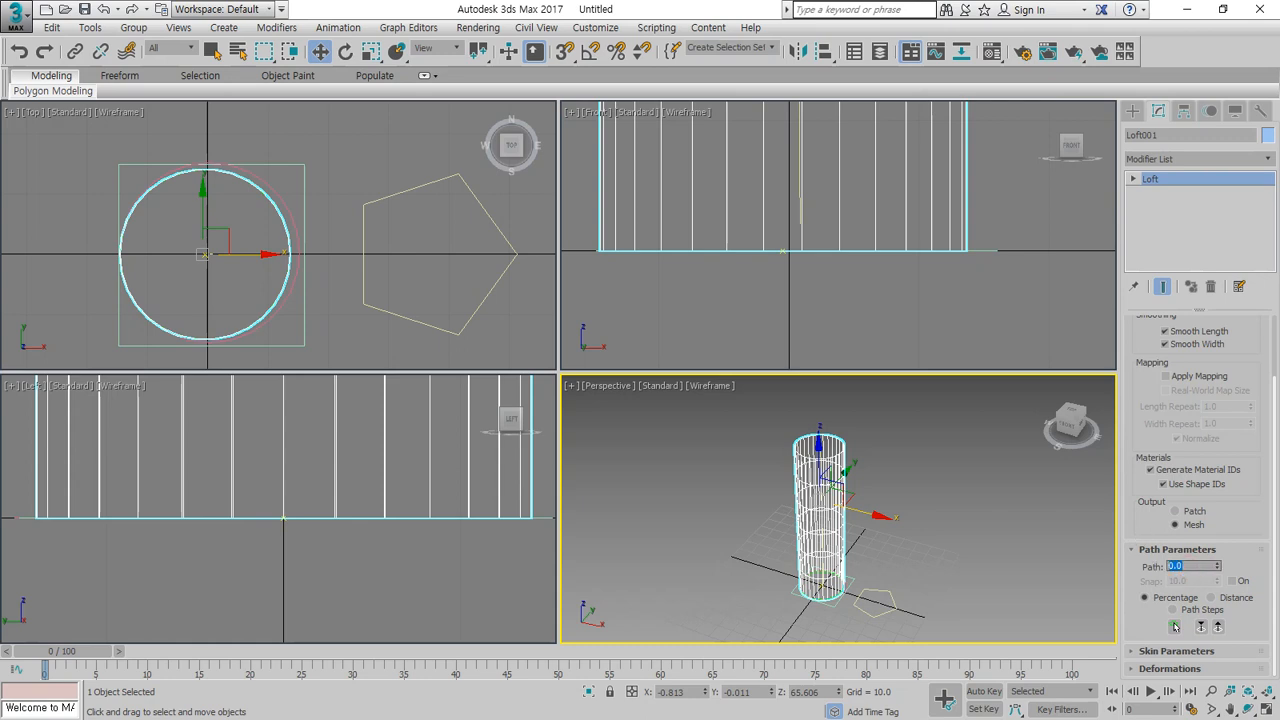
pyautogui.write('100')
pyautogui.press('Return')
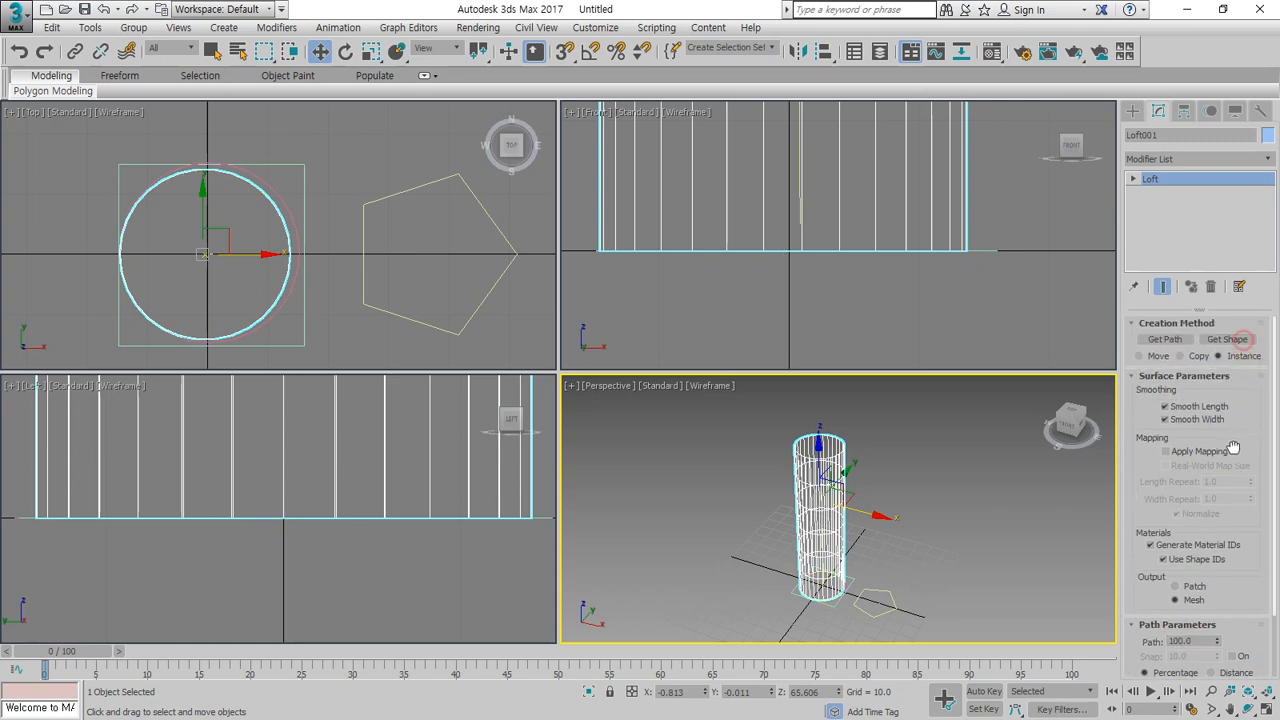
pyautogui.scroll(2, 1224, 401)
pyautogui.click(1227, 339)
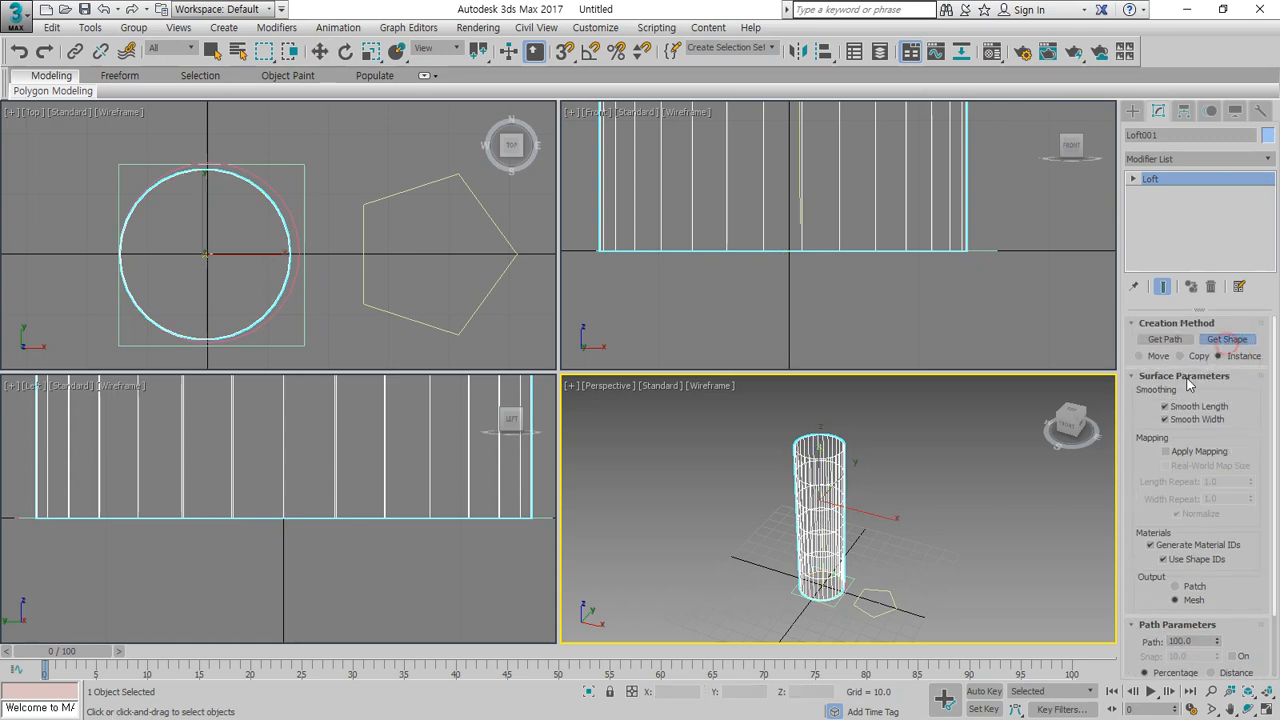
pyautogui.click(893, 610)
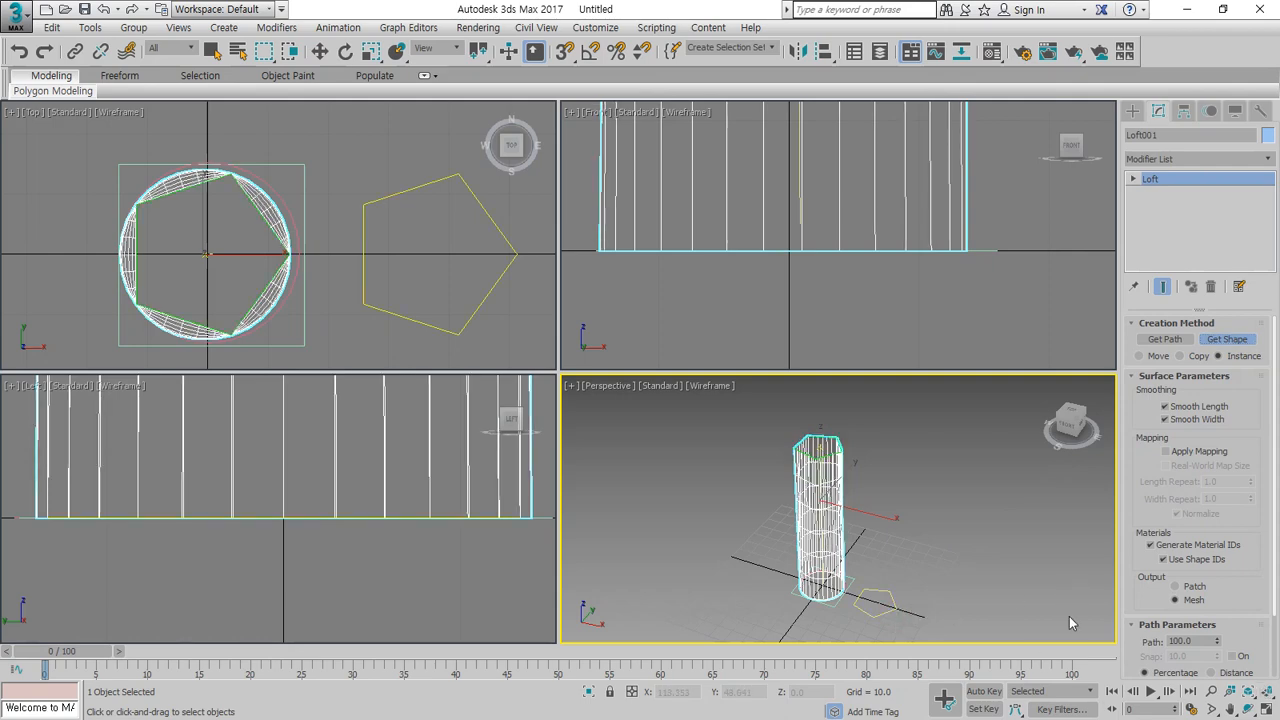
# Examine in an enlarged perspective view how the loft's cross-sections change from the circular base to the pentagonal end.
pyautogui.click(1266, 707)
pyautogui.scroll(3, 473, 356)
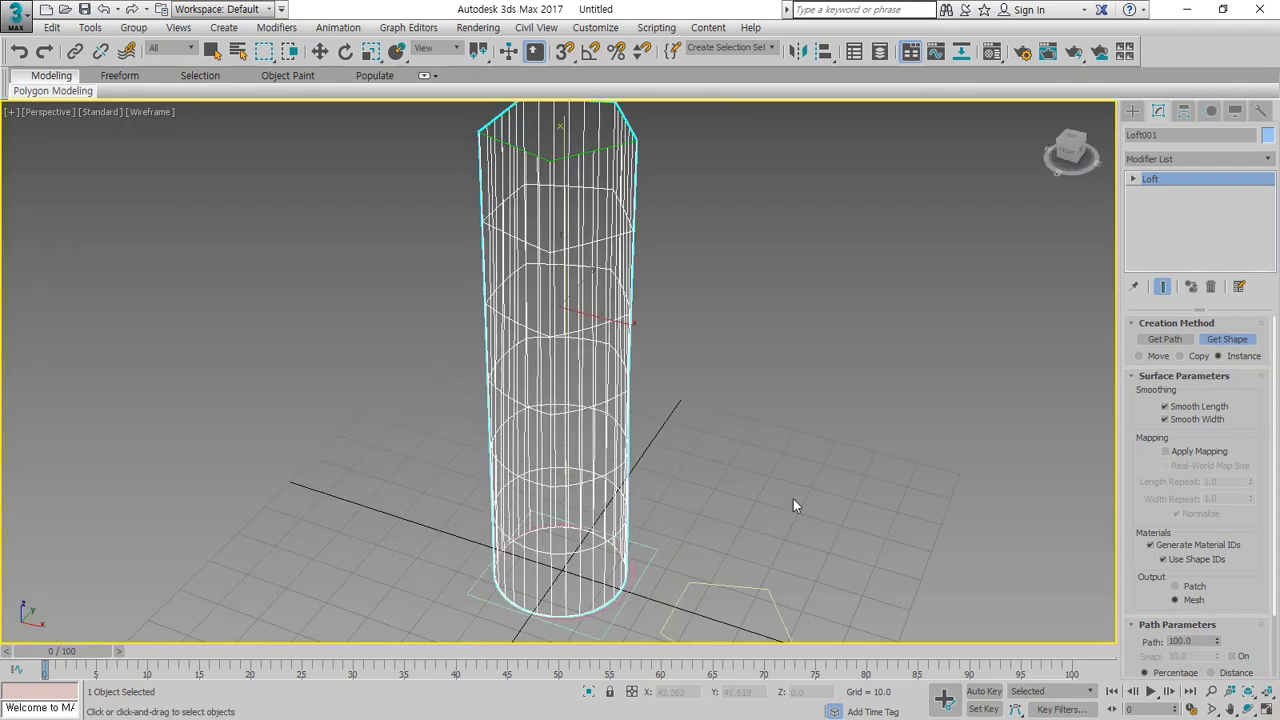
pyautogui.moveTo(793, 499); pyautogui.dragTo(732, 441, button='middle')
pyautogui.scroll(5, 630, 446)
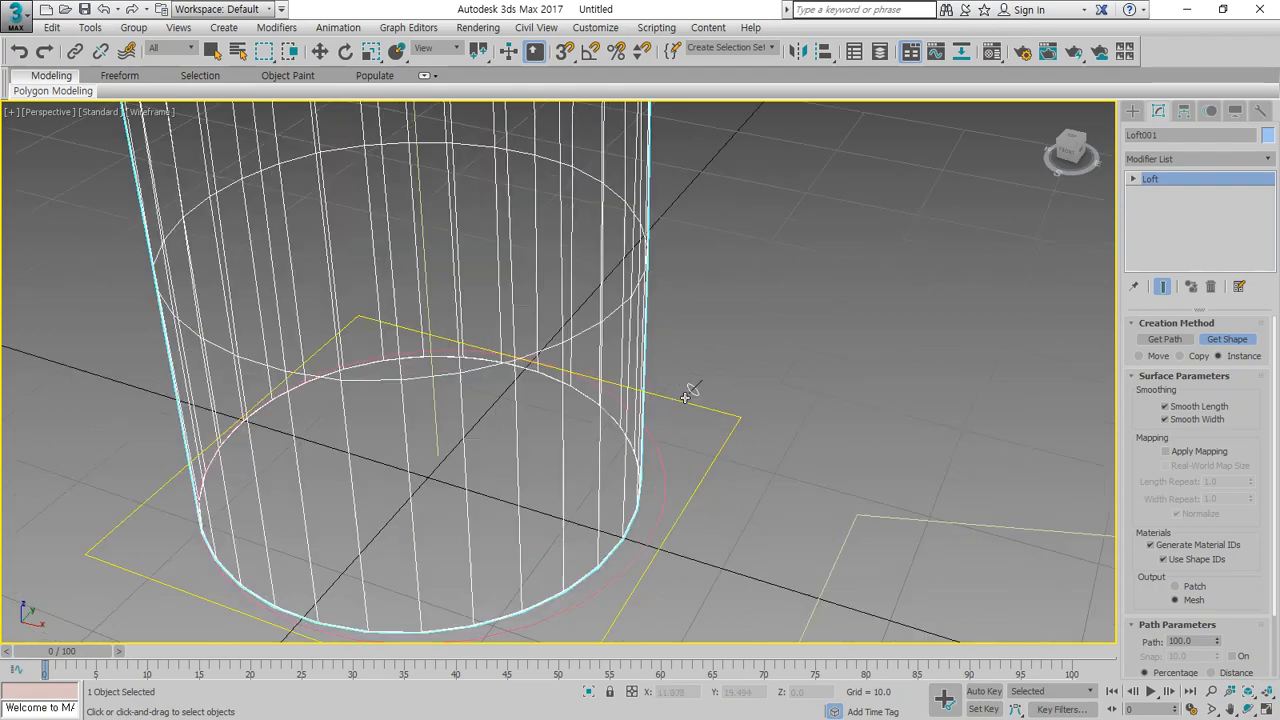
pyautogui.scroll(6, 716, 323)
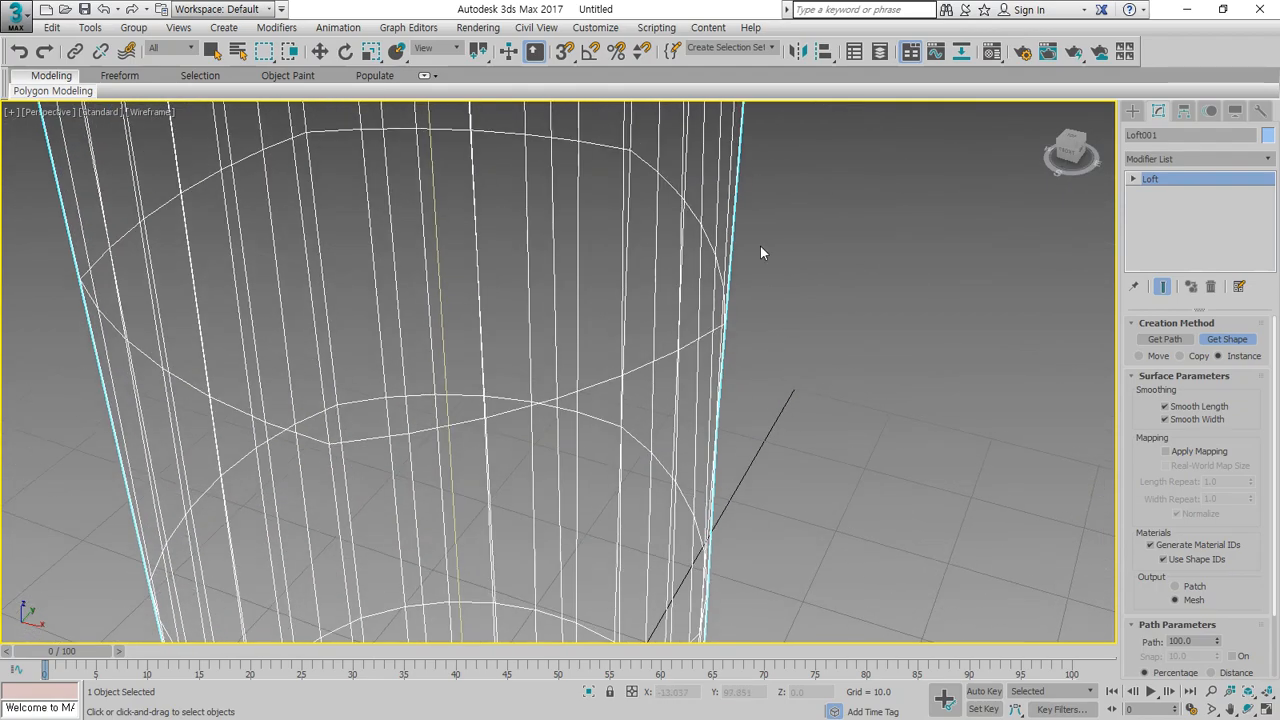
pyautogui.scroll(-10, 762, 426)
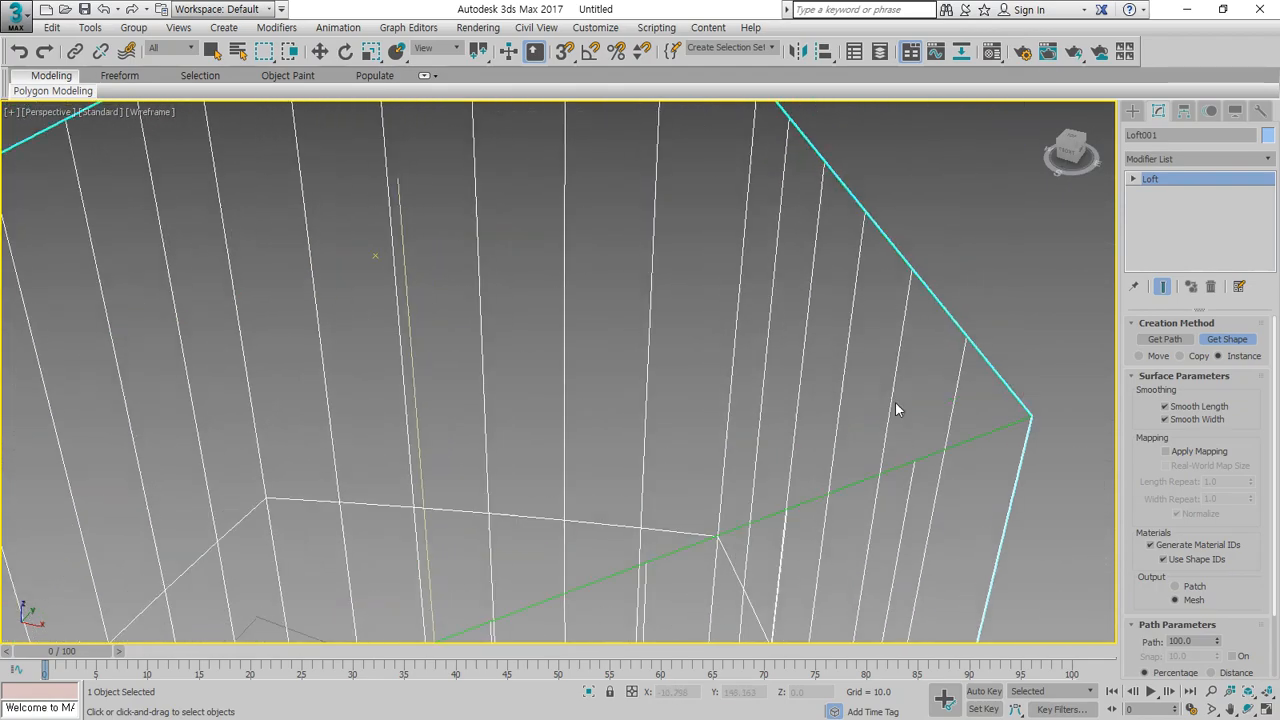
pyautogui.scroll(-6, 872, 445)
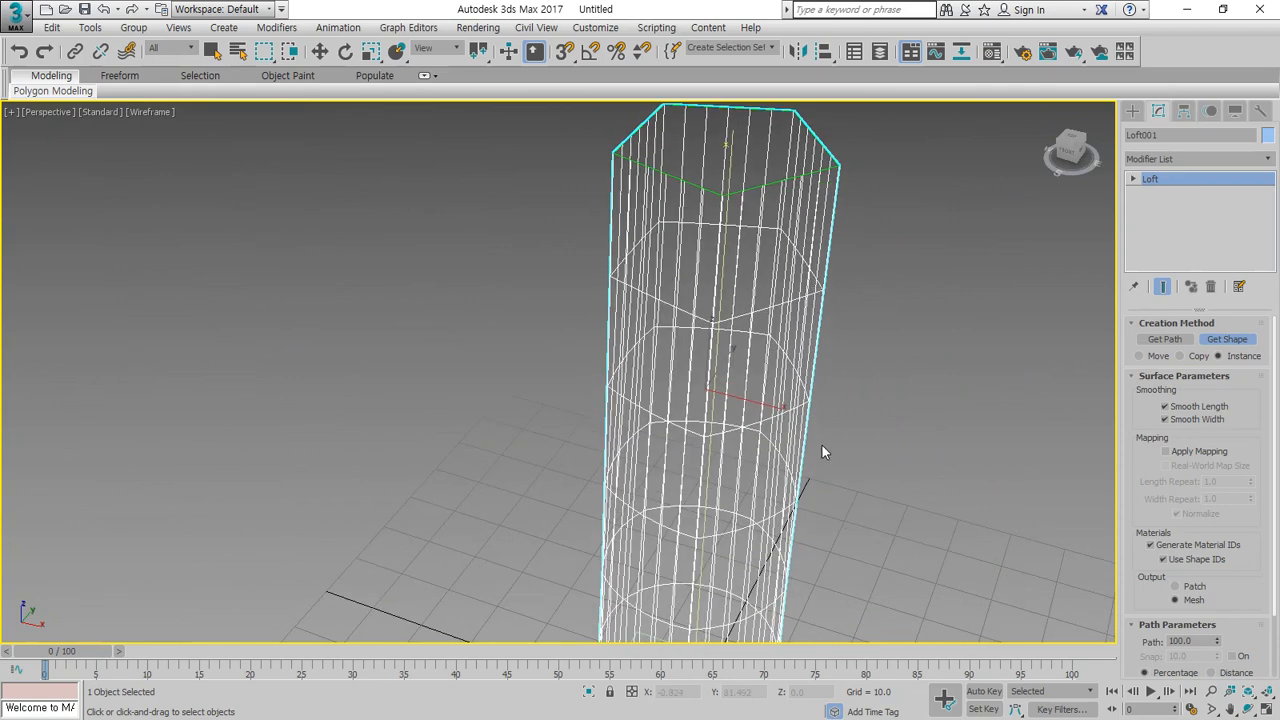
pyautogui.moveTo(774, 406); pyautogui.dragTo(828, 378, button='middle')
# Move the loft along the negative X axis to about X -12.
pyautogui.press('w')
pyautogui.rightClick(743, 403)
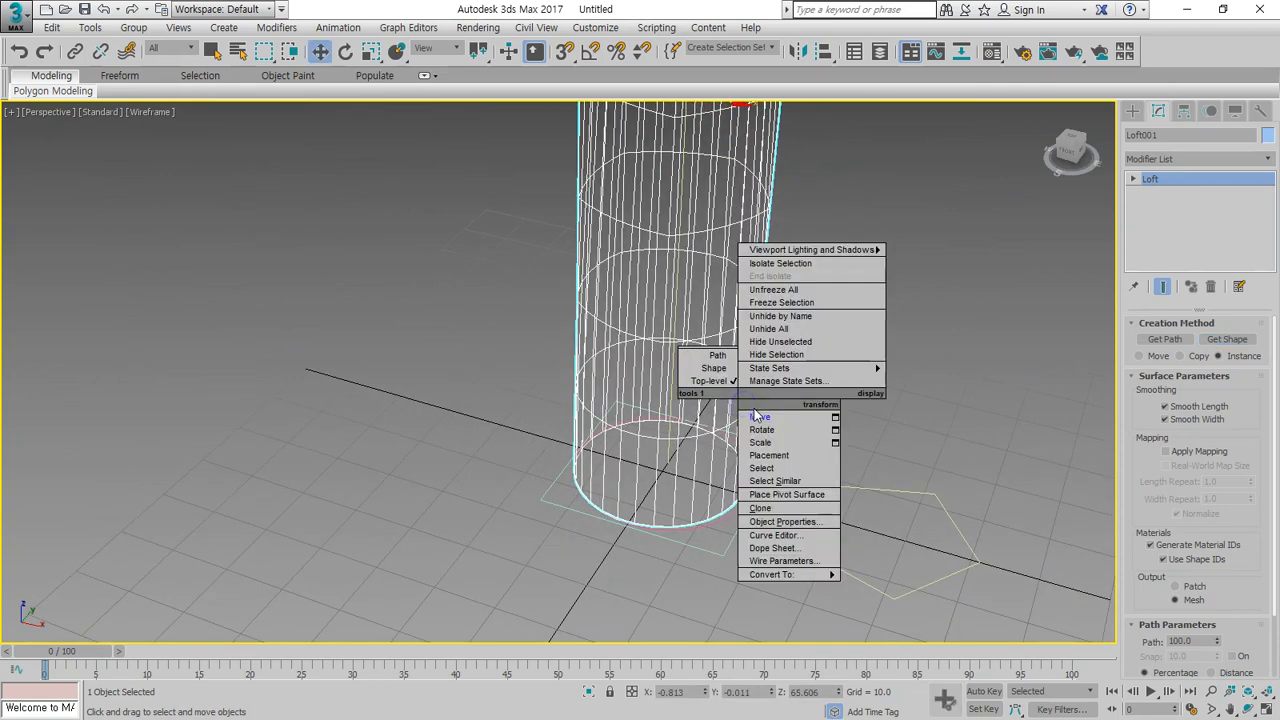
pyautogui.click(765, 415)
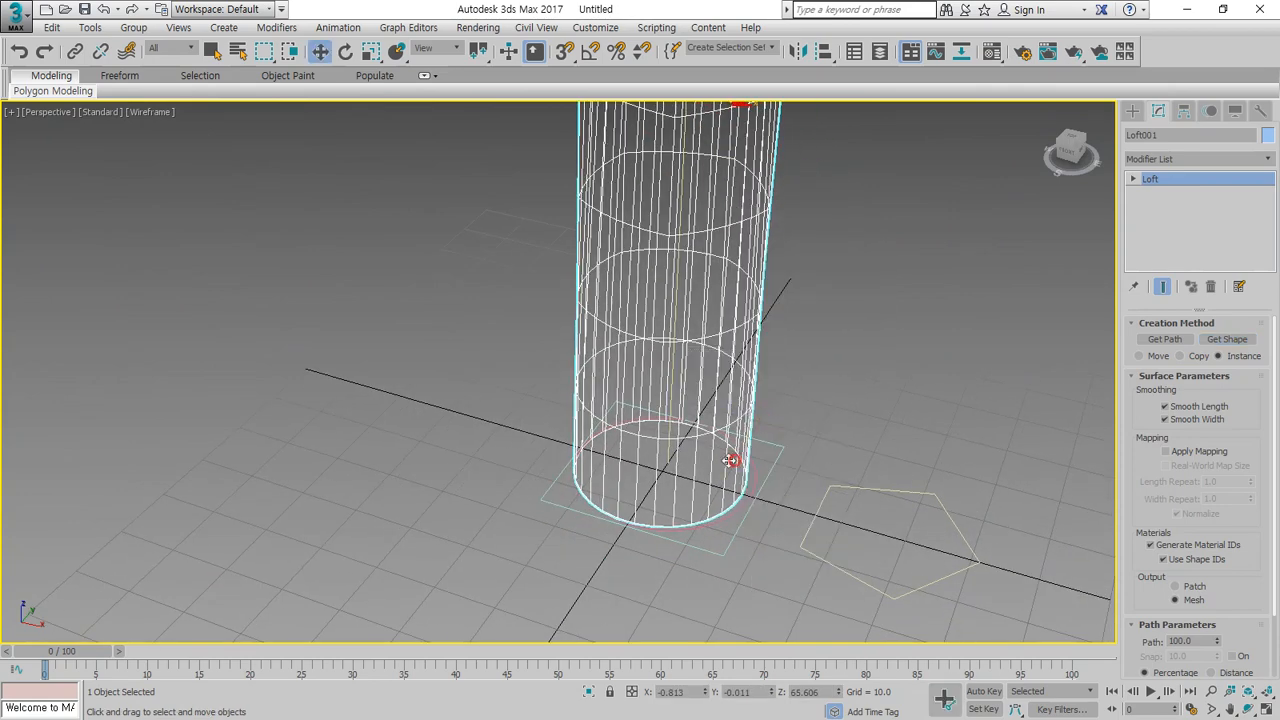
pyautogui.moveTo(731, 460); pyautogui.dragTo(594, 513)
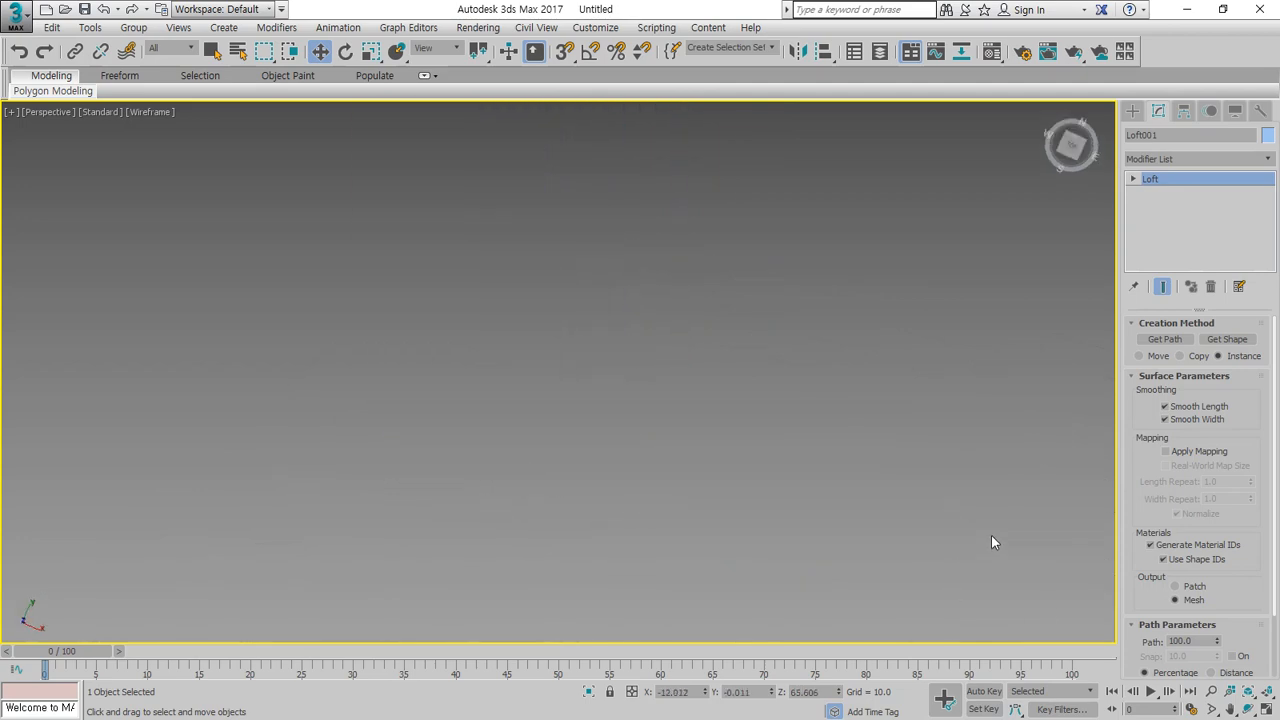
# Move the loft farther along the negative X axis to about X -40, clear of its source shapes.
pyautogui.click(1267, 708)
pyautogui.click(1267, 691)
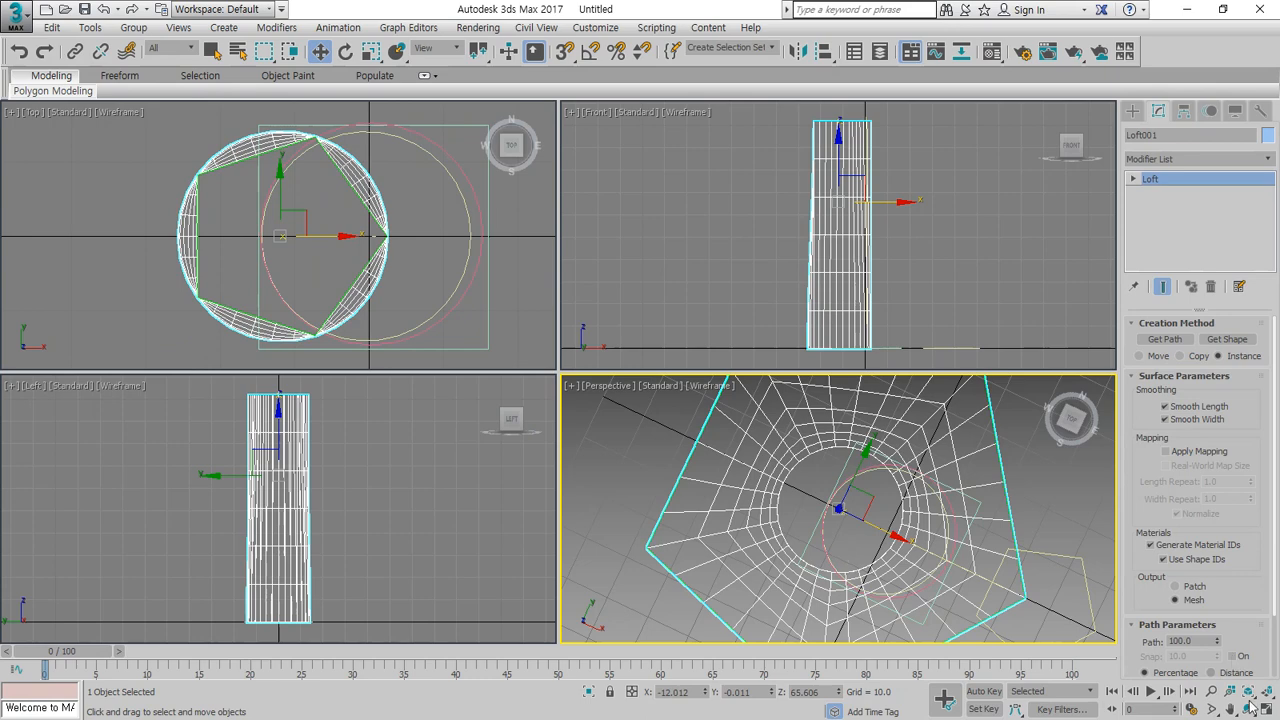
pyautogui.click(1249, 707)
pyautogui.moveTo(846, 520); pyautogui.dragTo(850, 600)
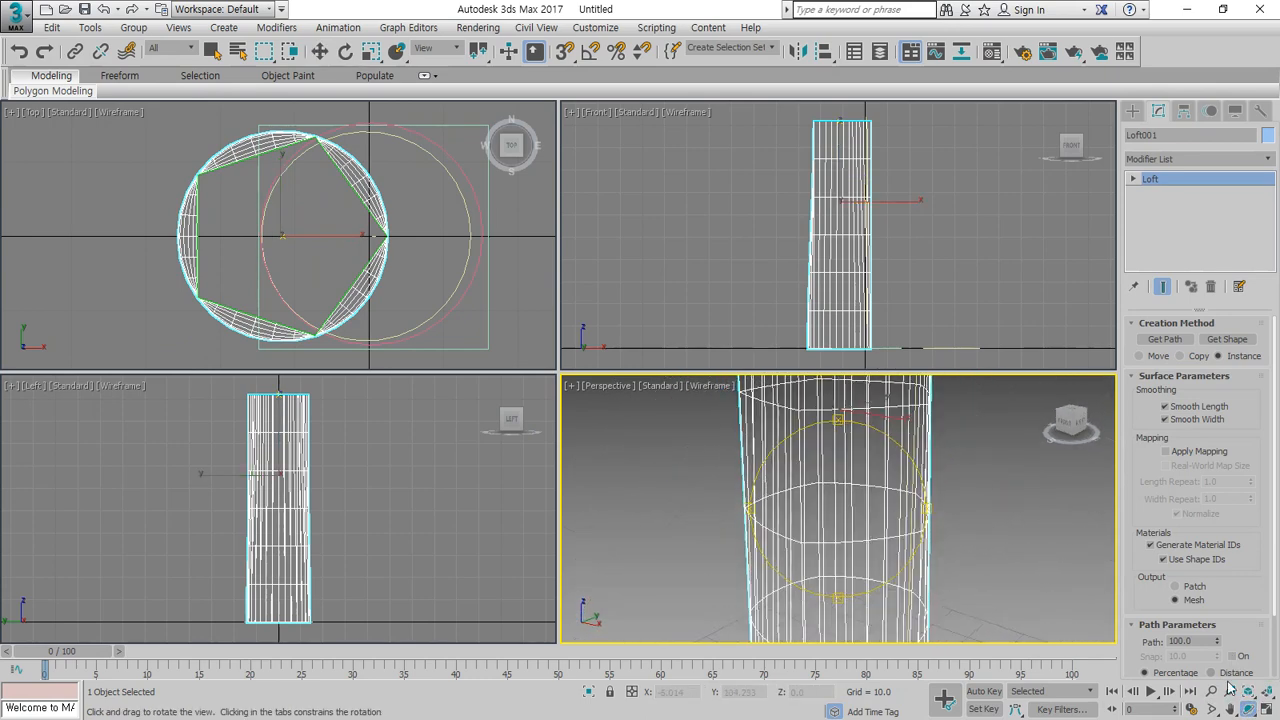
pyautogui.click(1267, 708)
pyautogui.click(1267, 691)
pyautogui.rightClick(766, 464)
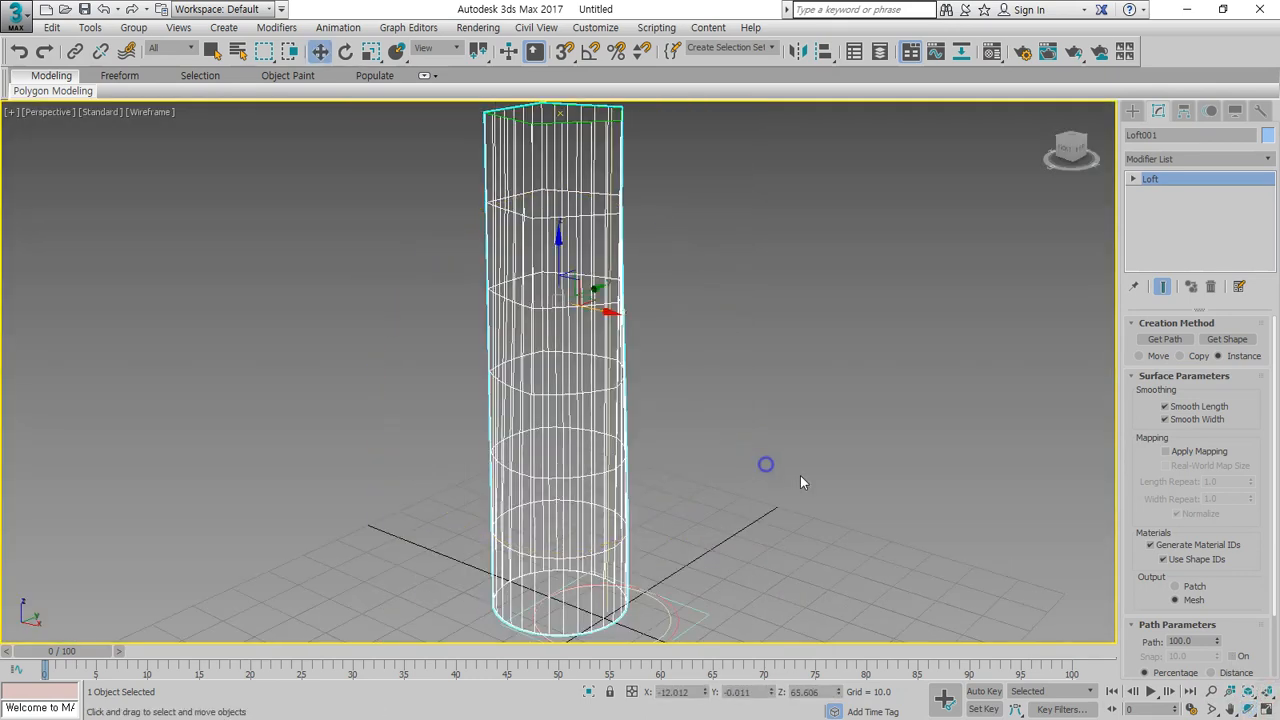
pyautogui.moveTo(800, 482); pyautogui.dragTo(817, 363, button='middle')
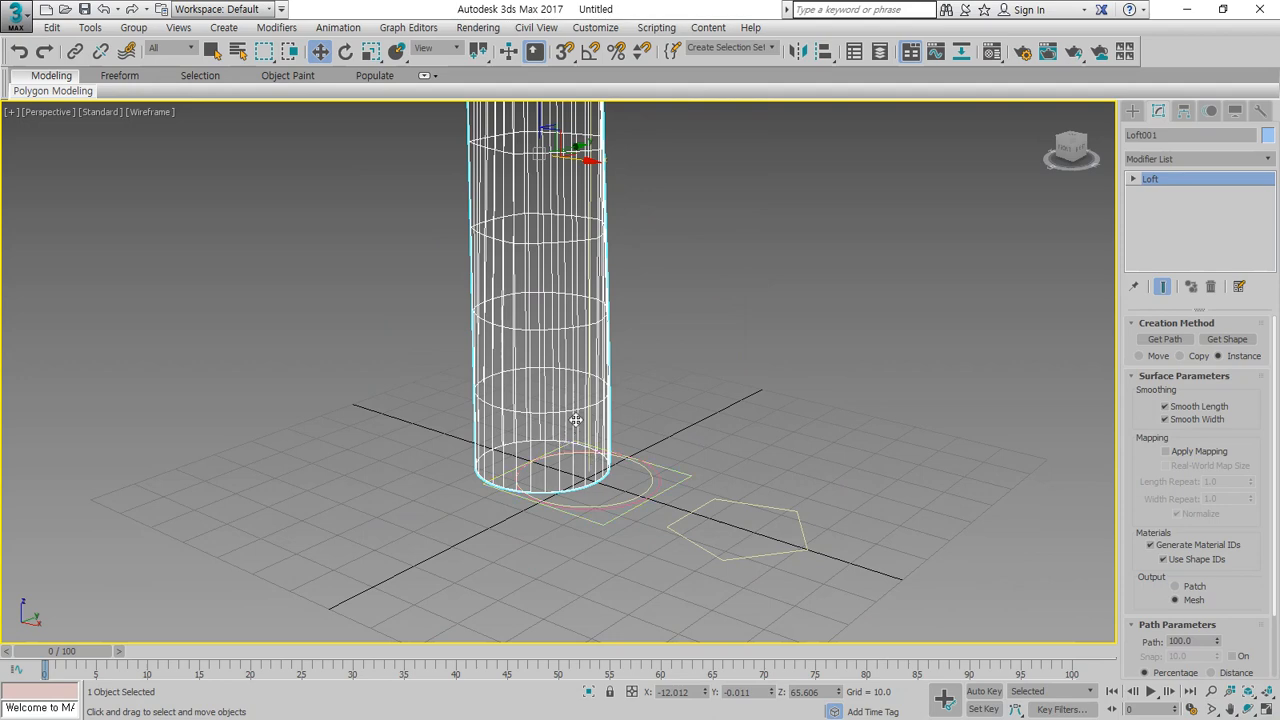
pyautogui.moveTo(571, 423); pyautogui.dragTo(571, 480)
# Set the circular NGon at the origin to 12 sides.
pyautogui.click(620, 500)
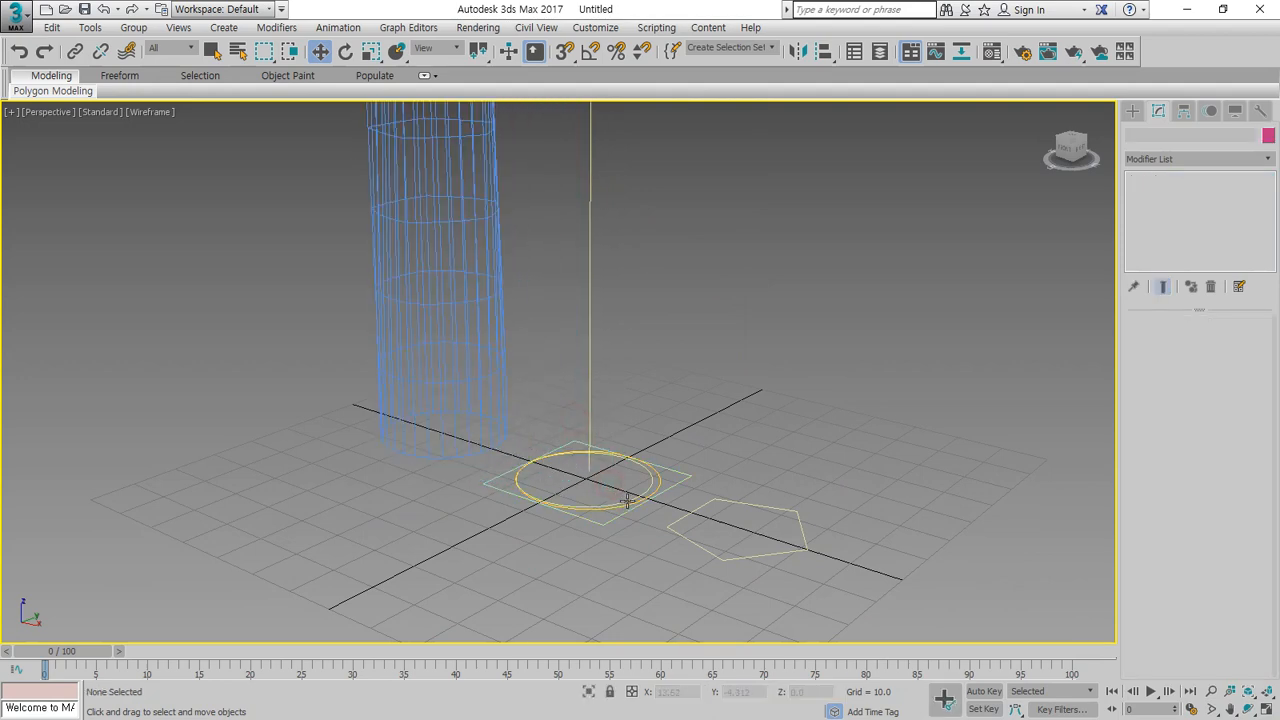
pyautogui.click(622, 501)
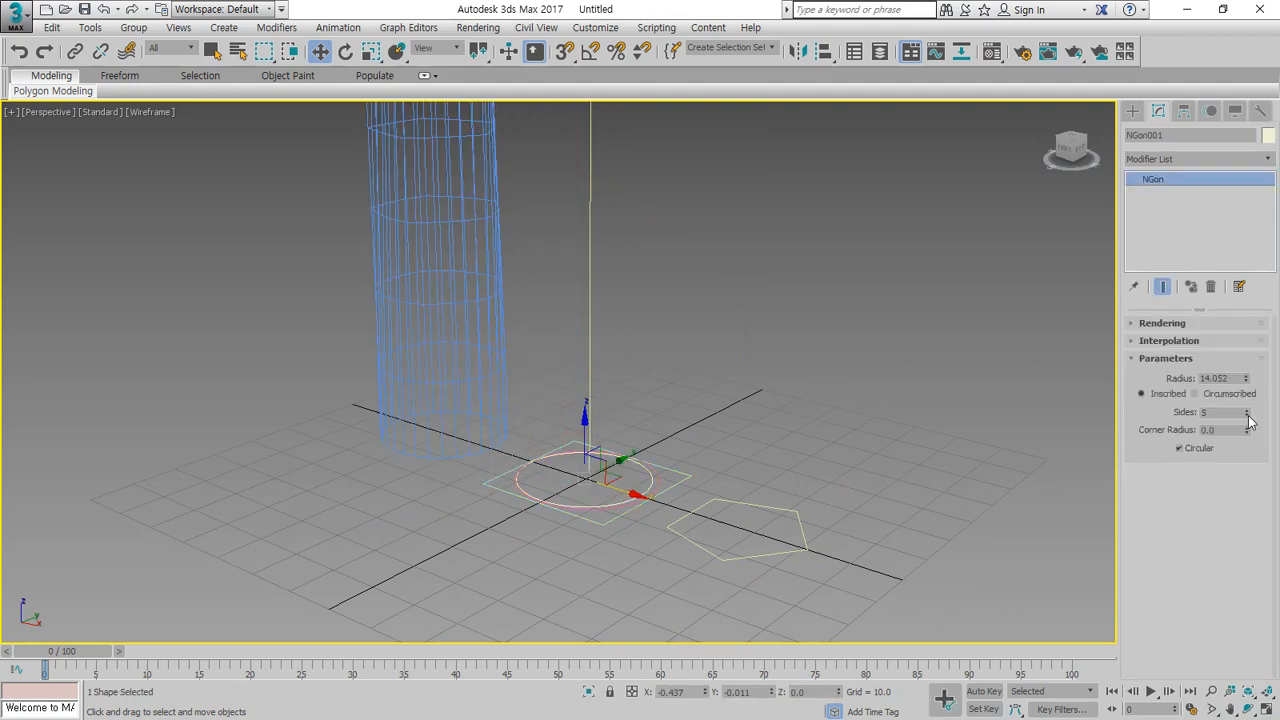
pyautogui.doubleClick(1222, 412)
pyautogui.press('Return')
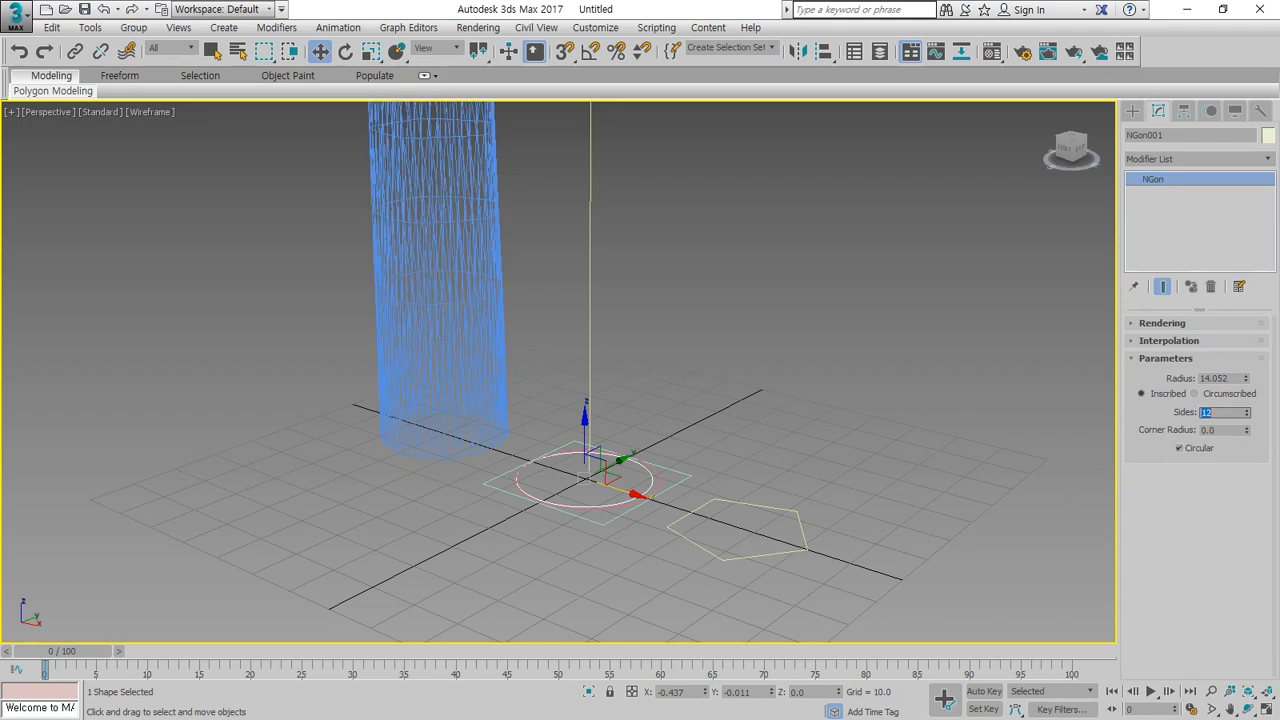
# Set the pentagon NGon beside it to 12 sides.
pyautogui.click(802, 548)
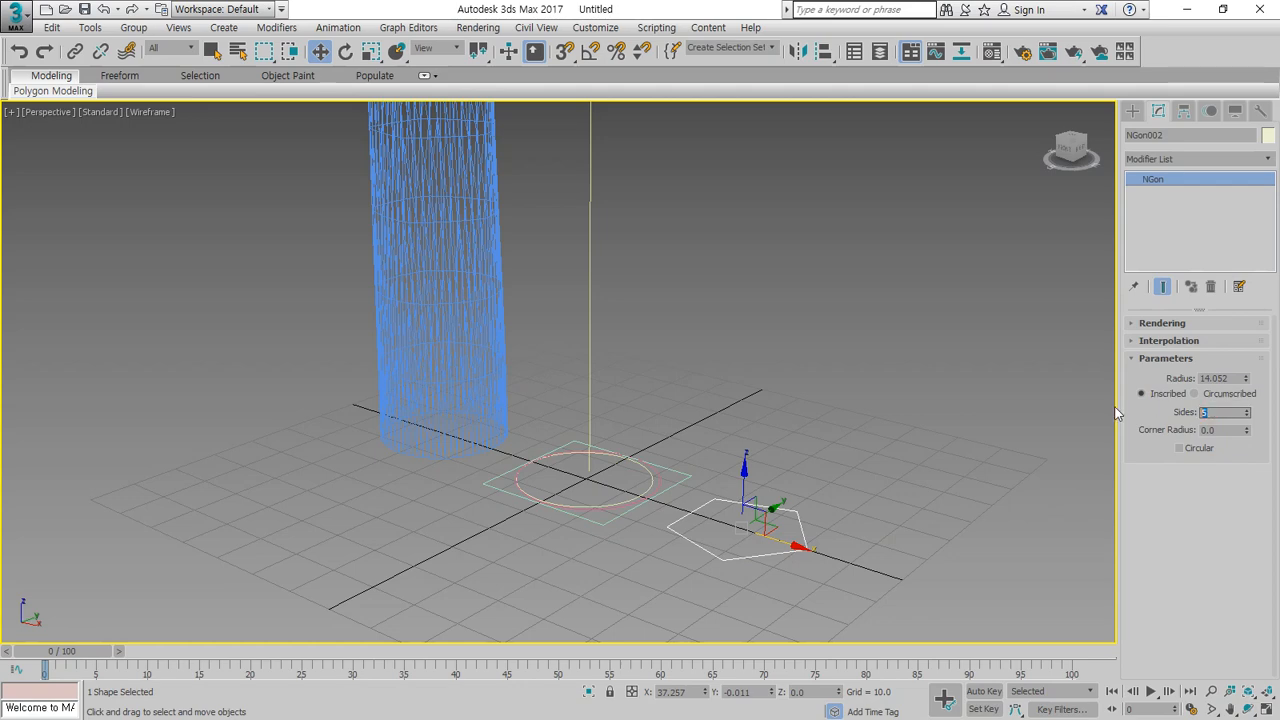
pyautogui.write('12')
pyautogui.press('Return')
# Inspect the updated loft from base to top and compare it with its two source NGons.
pyautogui.scroll(10, 609, 237)
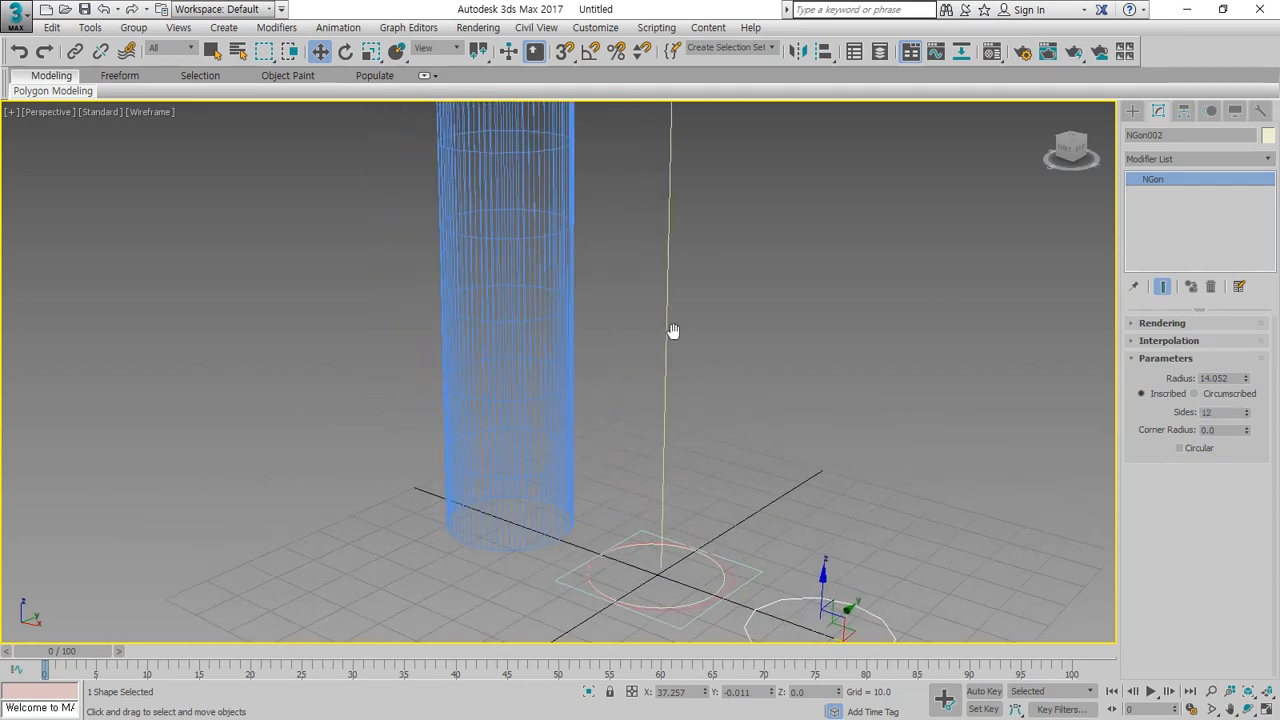
pyautogui.moveTo(597, 291); pyautogui.dragTo(720, 380, button='middle')
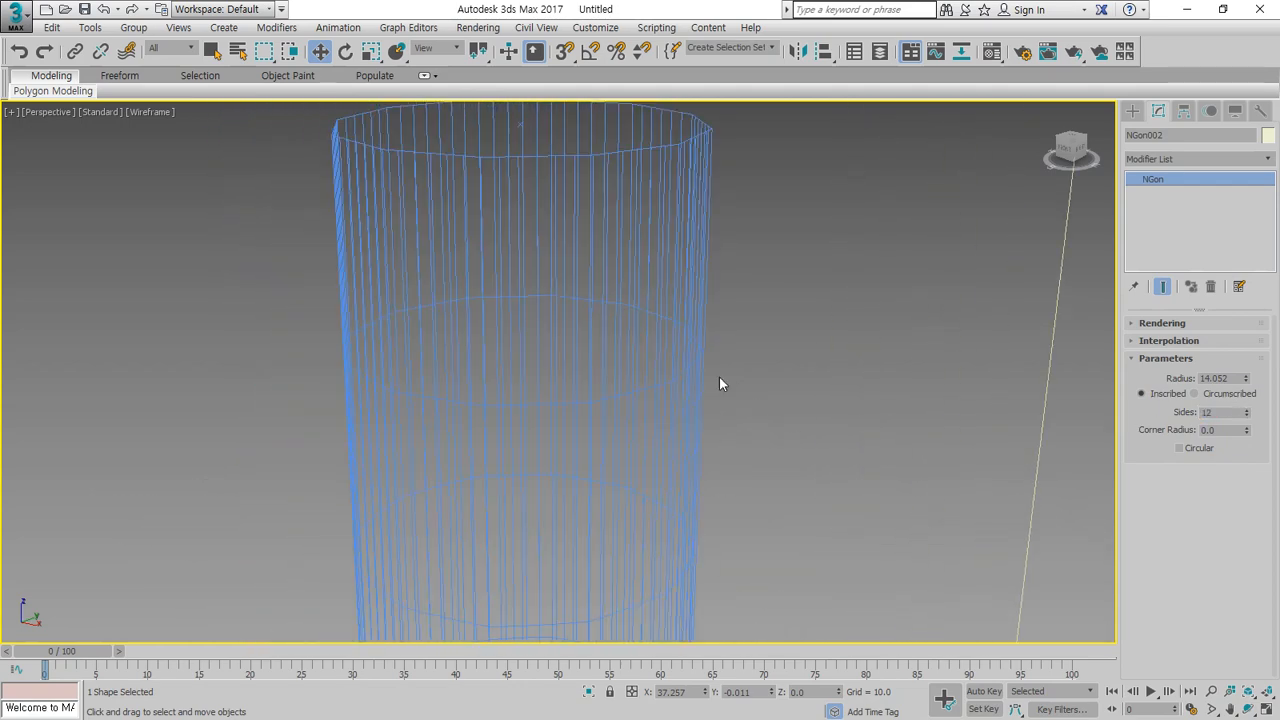
pyautogui.scroll(-4, 646, 309)
pyautogui.click(647, 310)
pyautogui.moveTo(757, 457); pyautogui.dragTo(745, 412, button='middle')
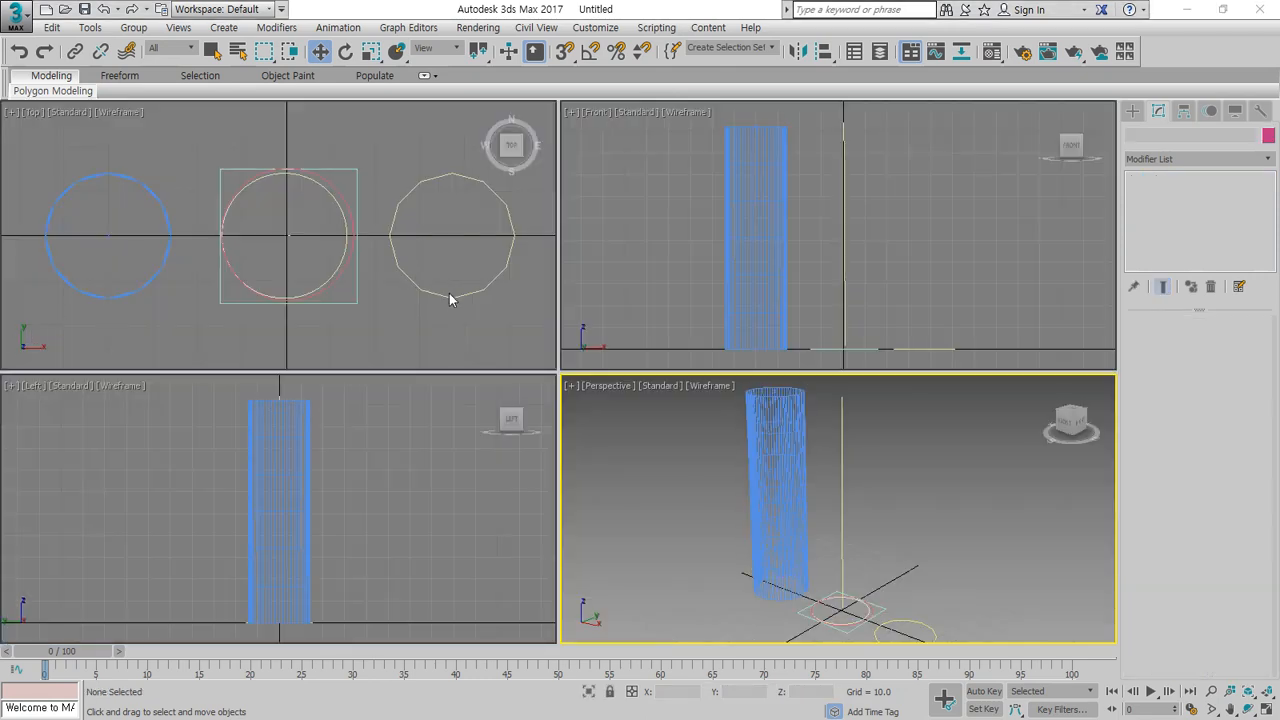
pyautogui.click(80, 290)
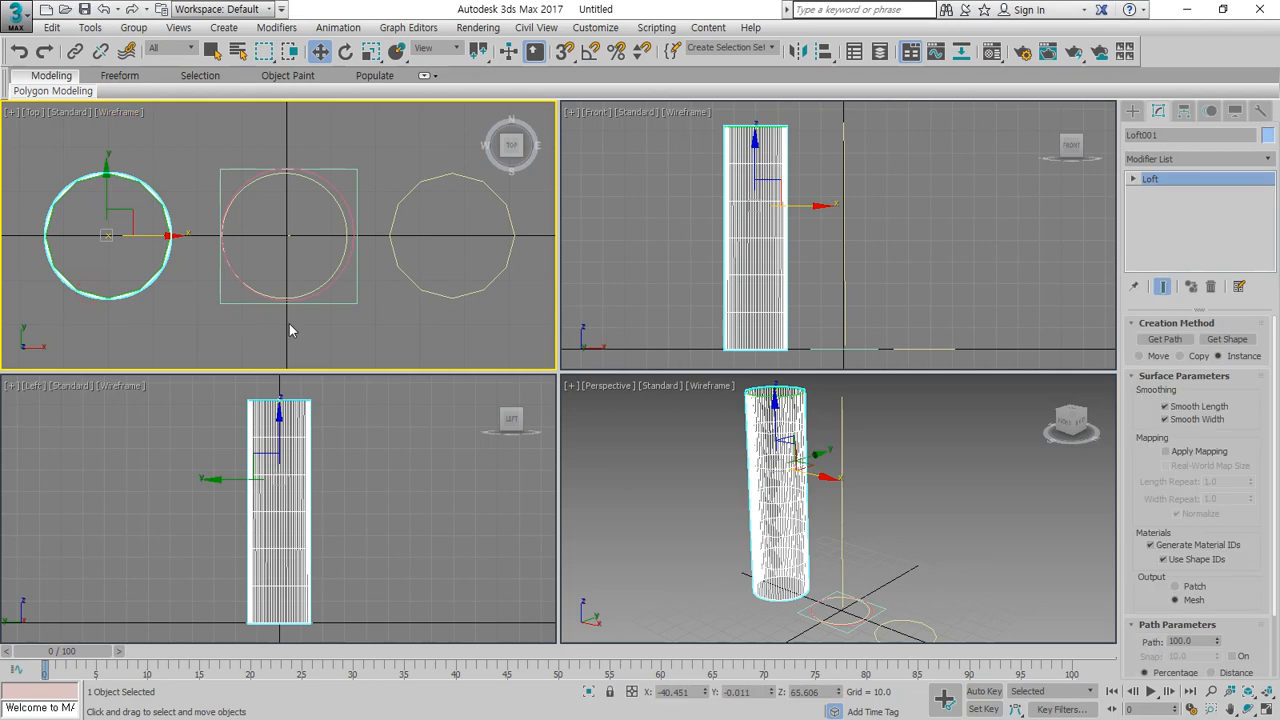
pyautogui.click(420, 289)
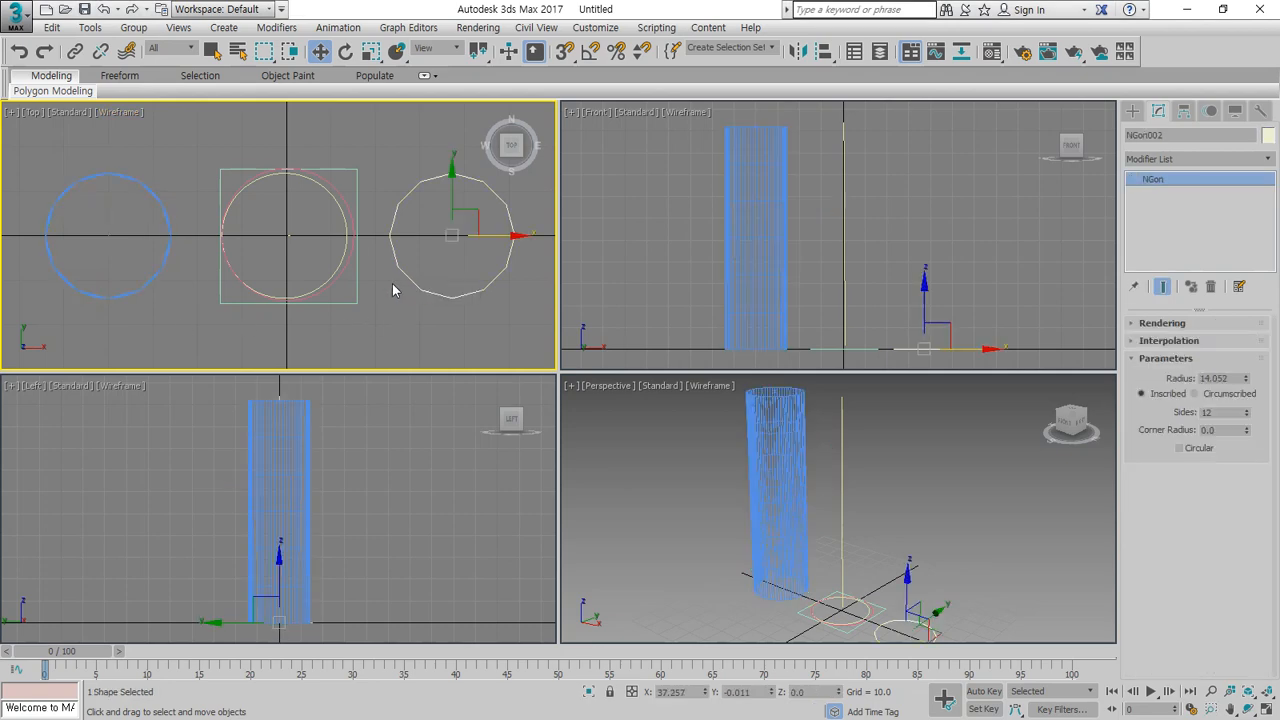
pyautogui.click(334, 271)
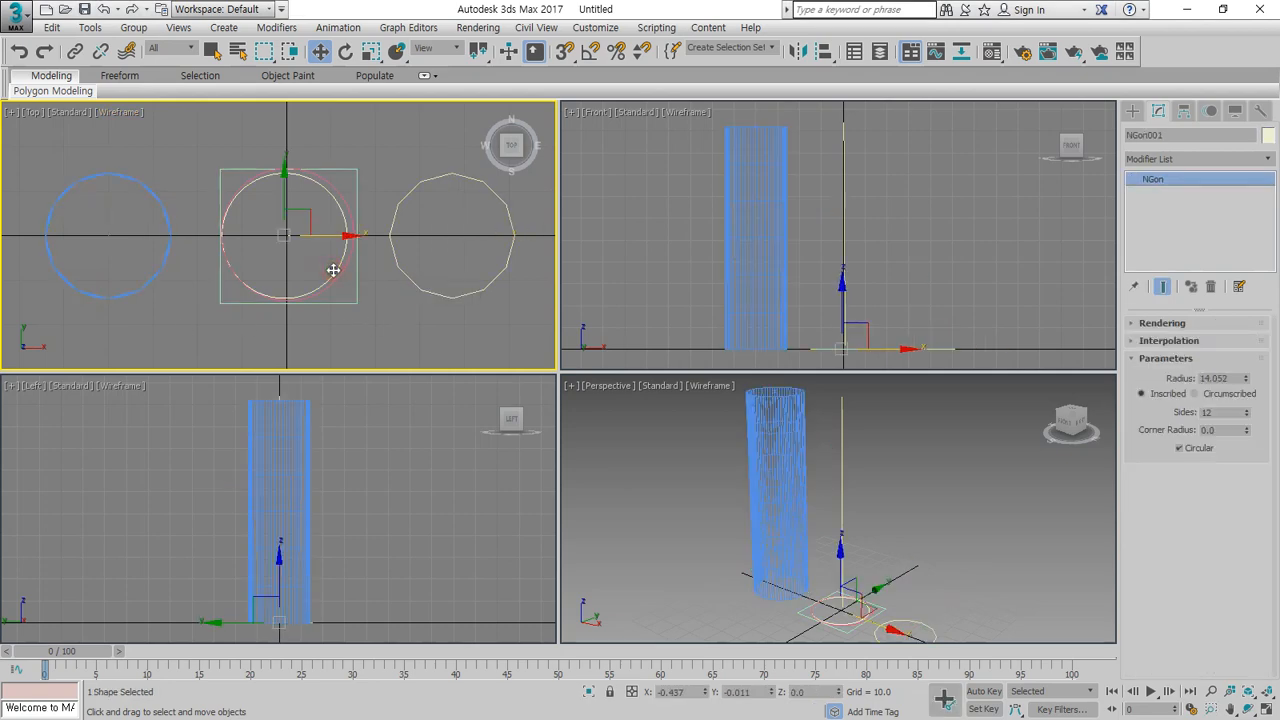
# Make the straight-sided NGon circular and add an Edit Spline modifier to it at vertex level.
pyautogui.click(437, 299)
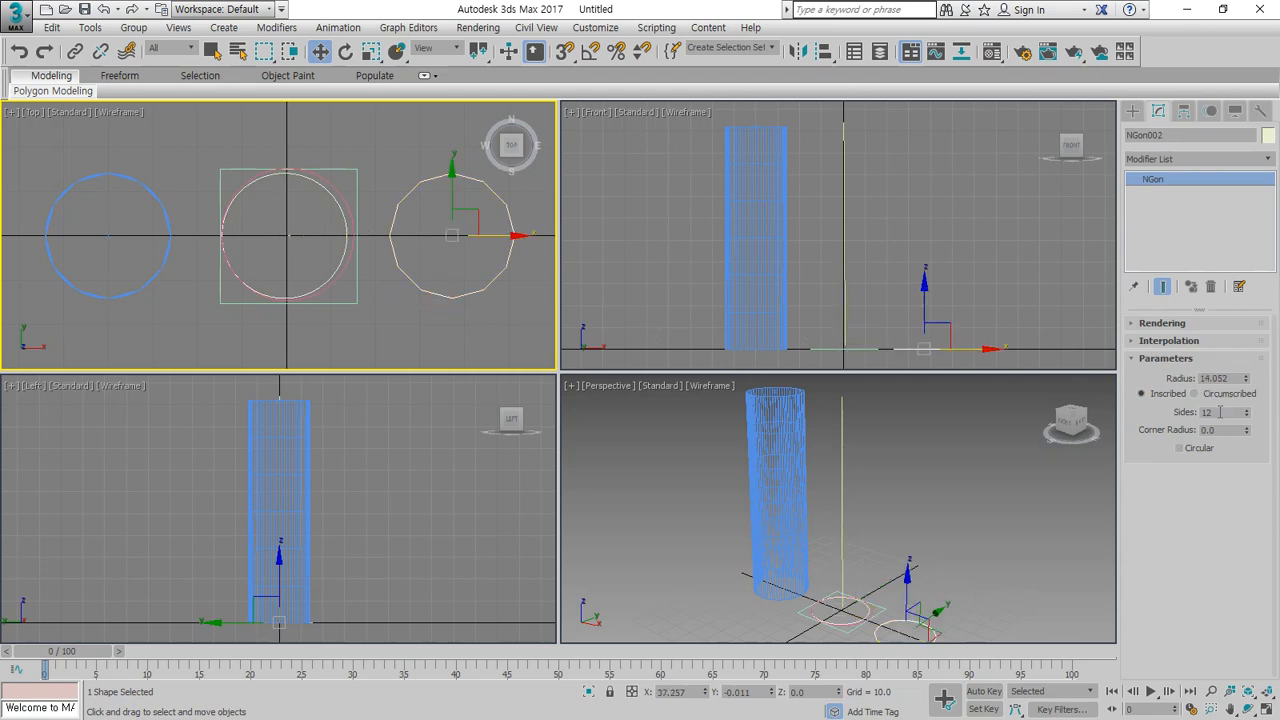
pyautogui.click(1202, 452)
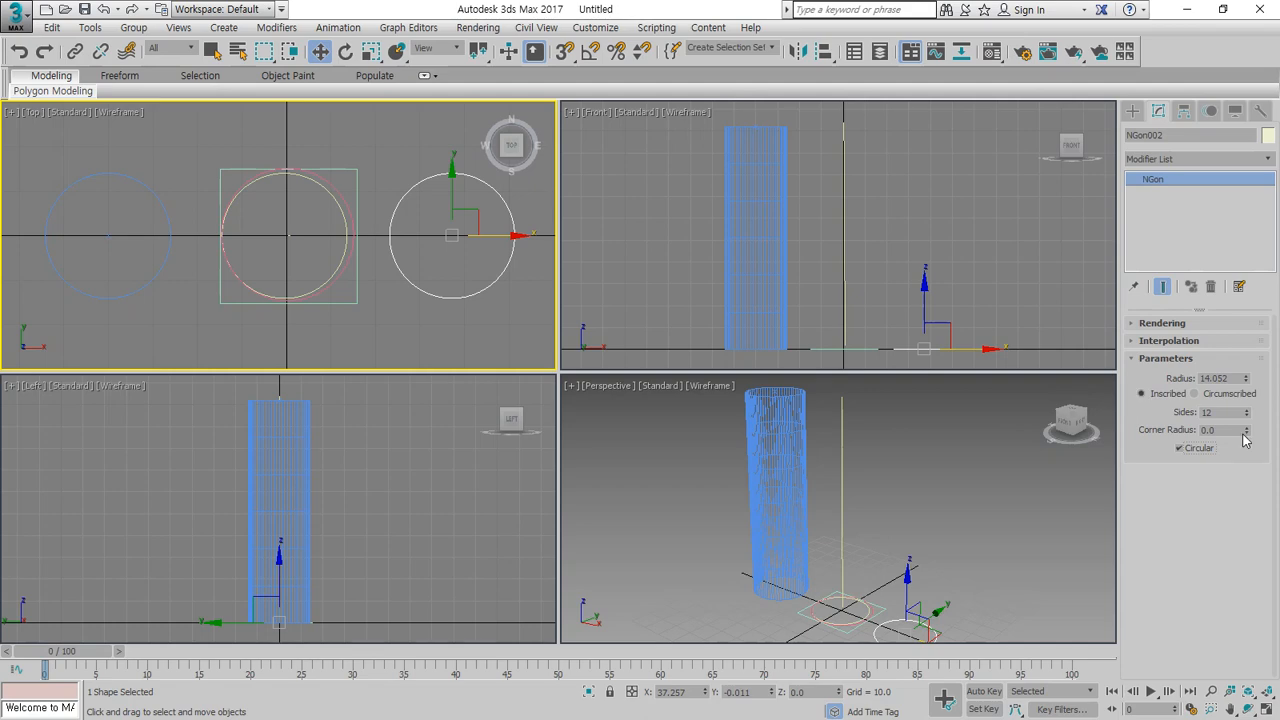
pyautogui.click(1229, 160)
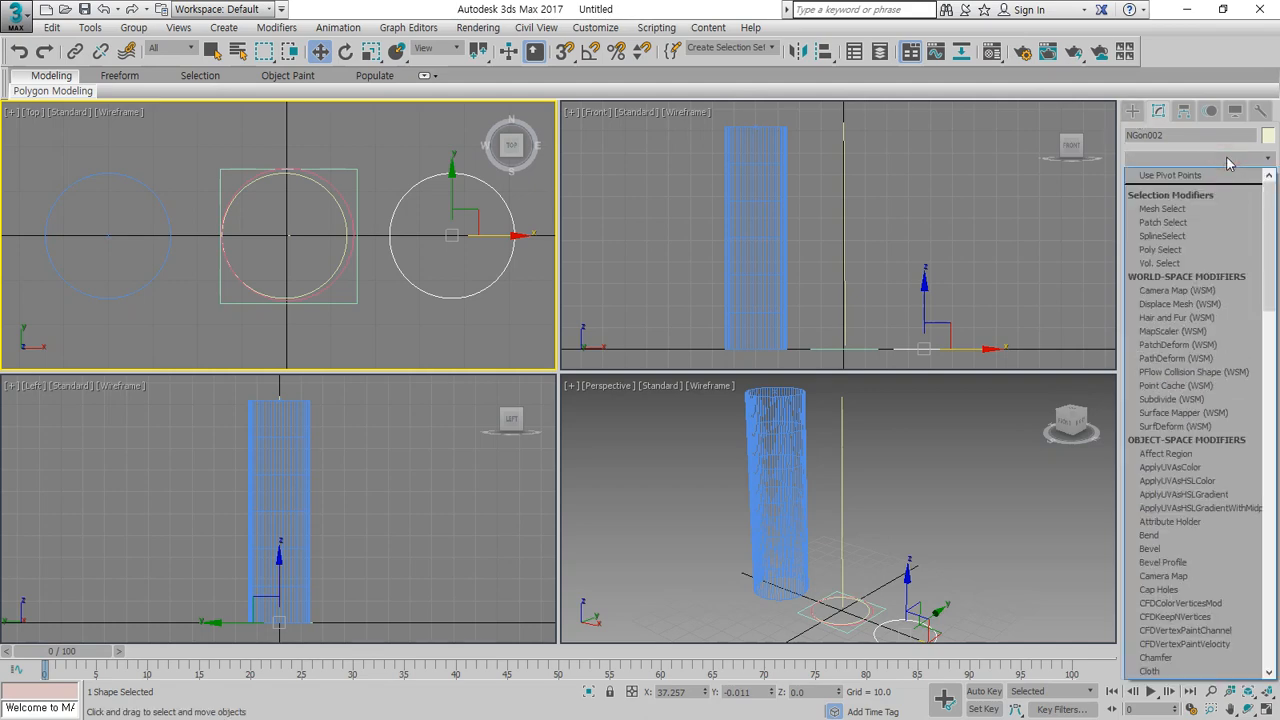
pyautogui.scroll(-15, 1229, 163)
pyautogui.click(1193, 231)
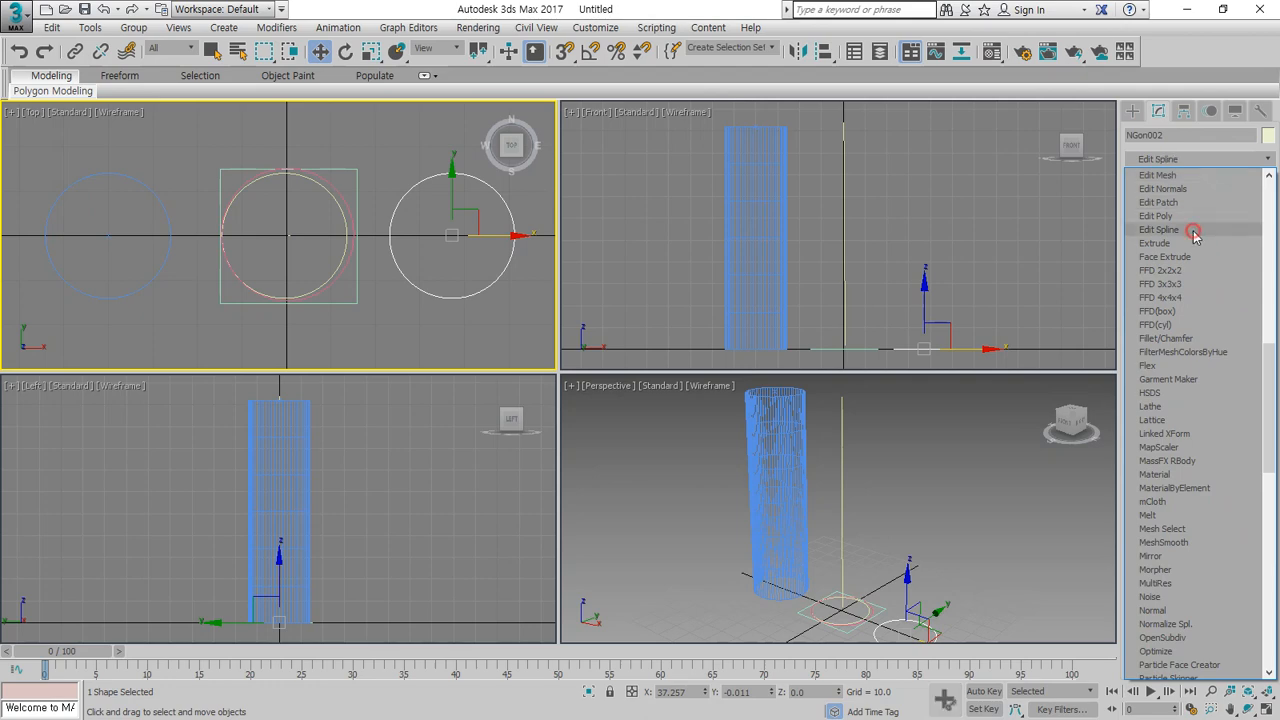
pyautogui.click(1177, 347)
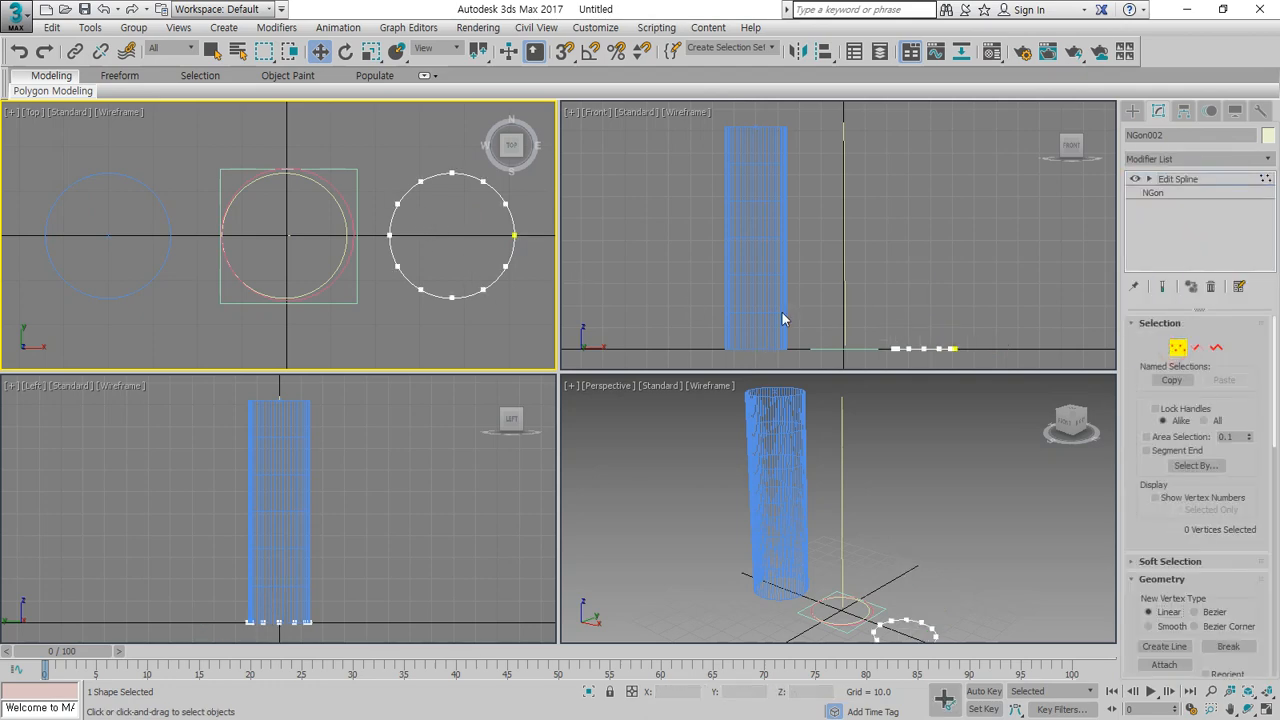
pyautogui.scroll(8, 834, 530)
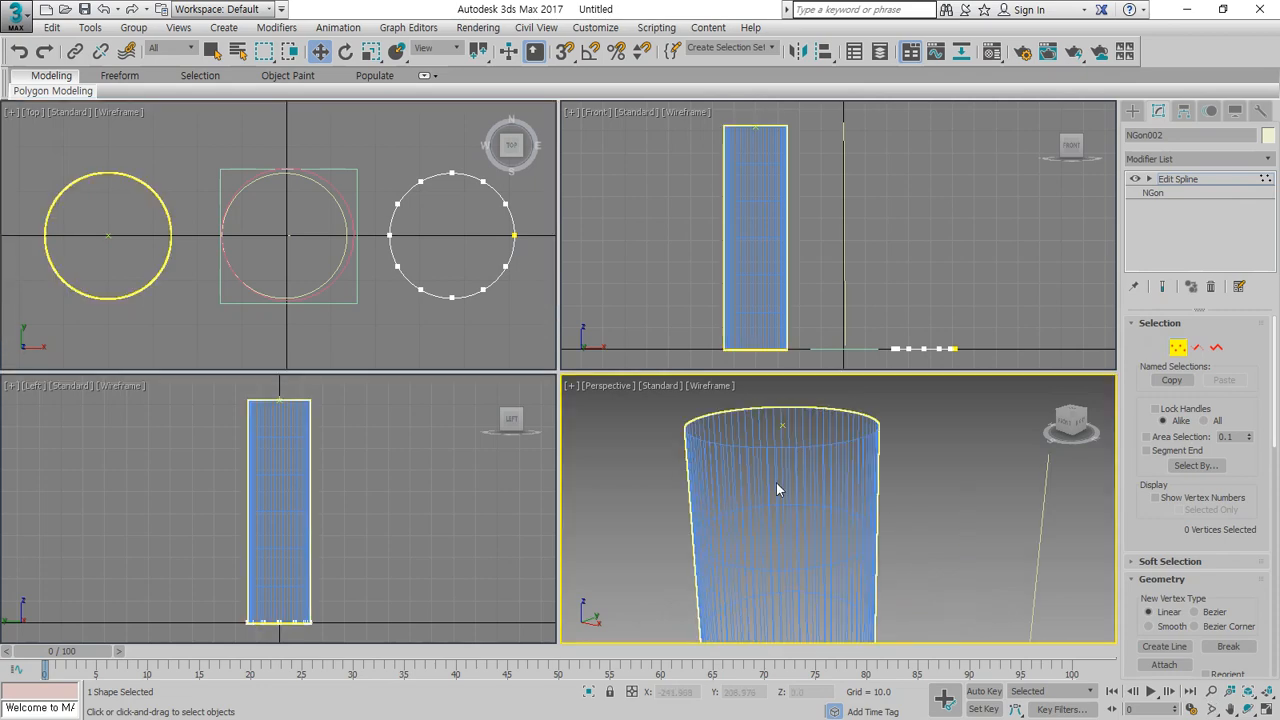
# Display the perspective view of the loft with Default Shading.
pyautogui.moveTo(776, 482)
pyautogui.mouseDown(button='middle')
pyautogui.moveTo(806, 524)
pyautogui.moveTo(872, 569)
pyautogui.mouseUp(button='middle')
pyautogui.click(711, 386)
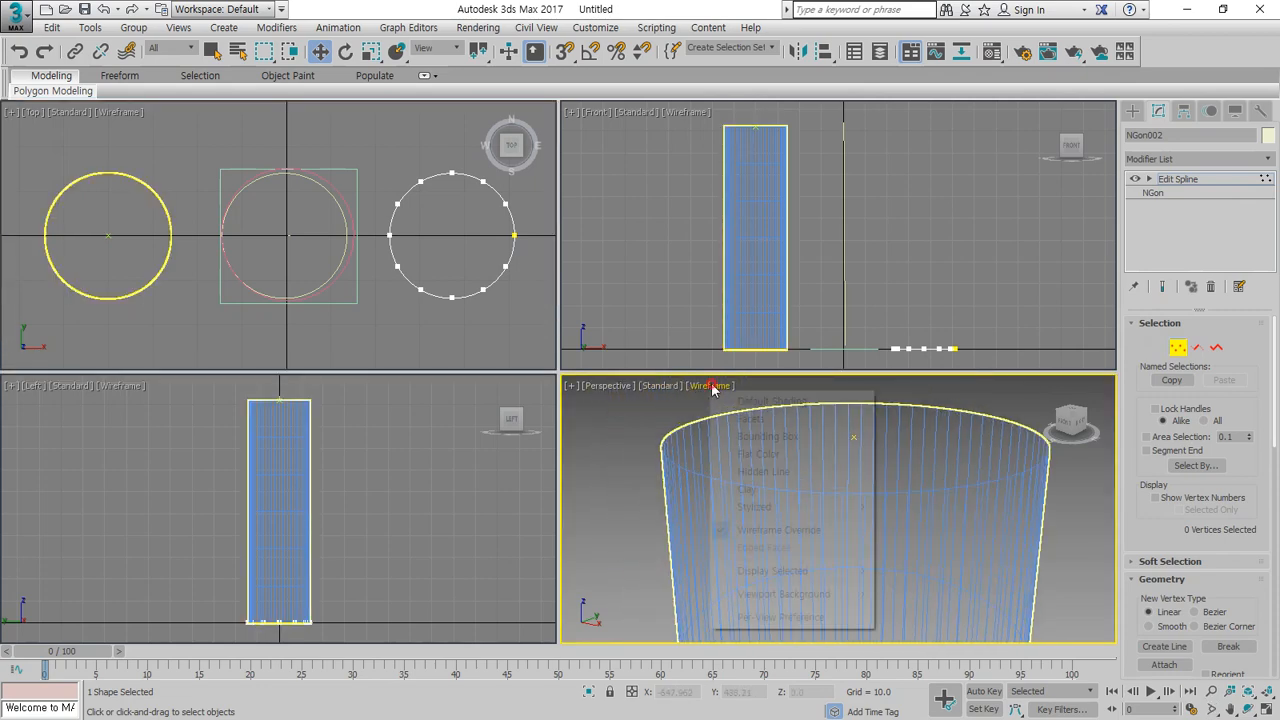
pyautogui.click(755, 403)
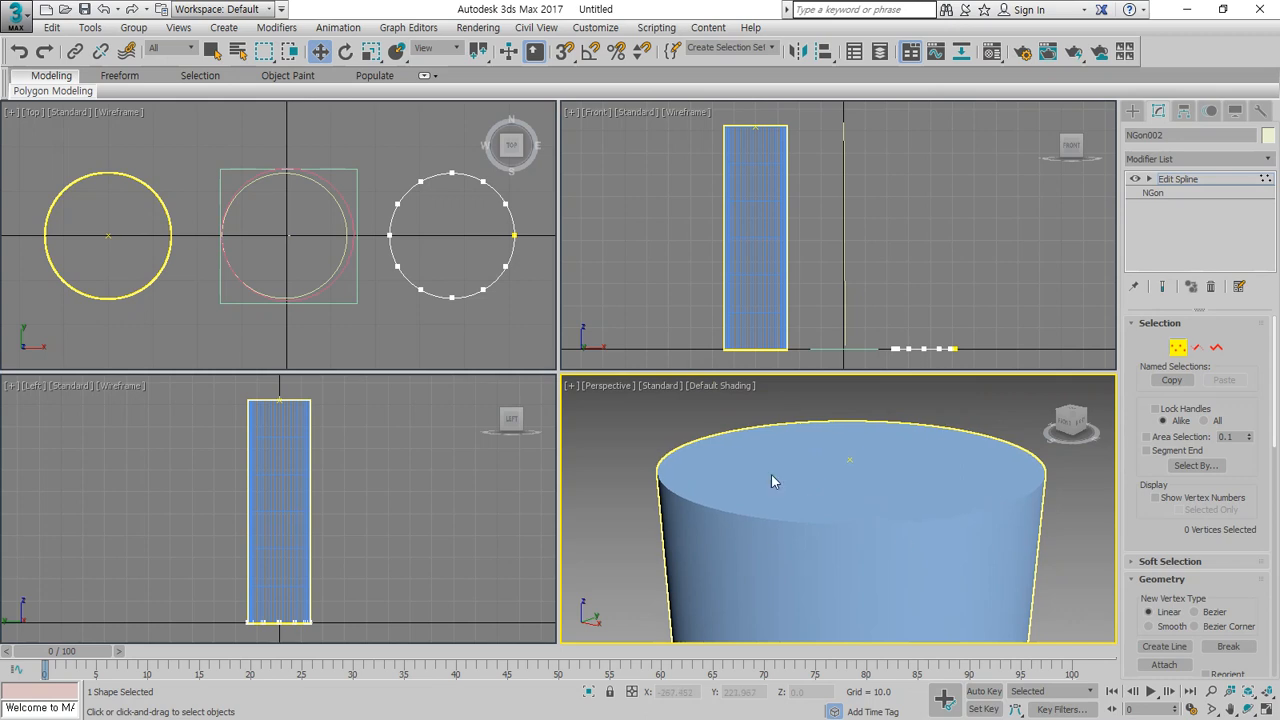
# Scale six alternating vertices of the circular NGon inward about their common selection center to form a wavy six-lobed outline.
pyautogui.scroll(5, 405, 263)
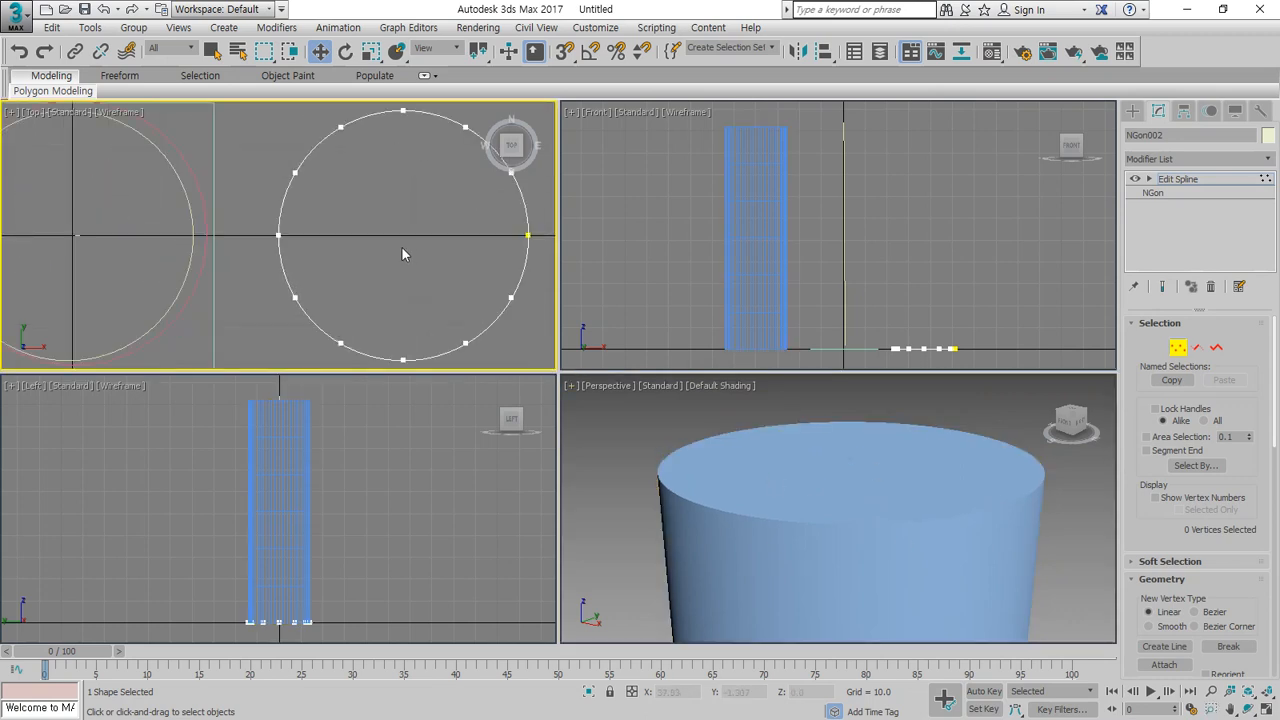
pyautogui.moveTo(401, 246); pyautogui.dragTo(313, 217, button='middle')
pyautogui.scroll(-3, 313, 225)
pyautogui.click(377, 158)
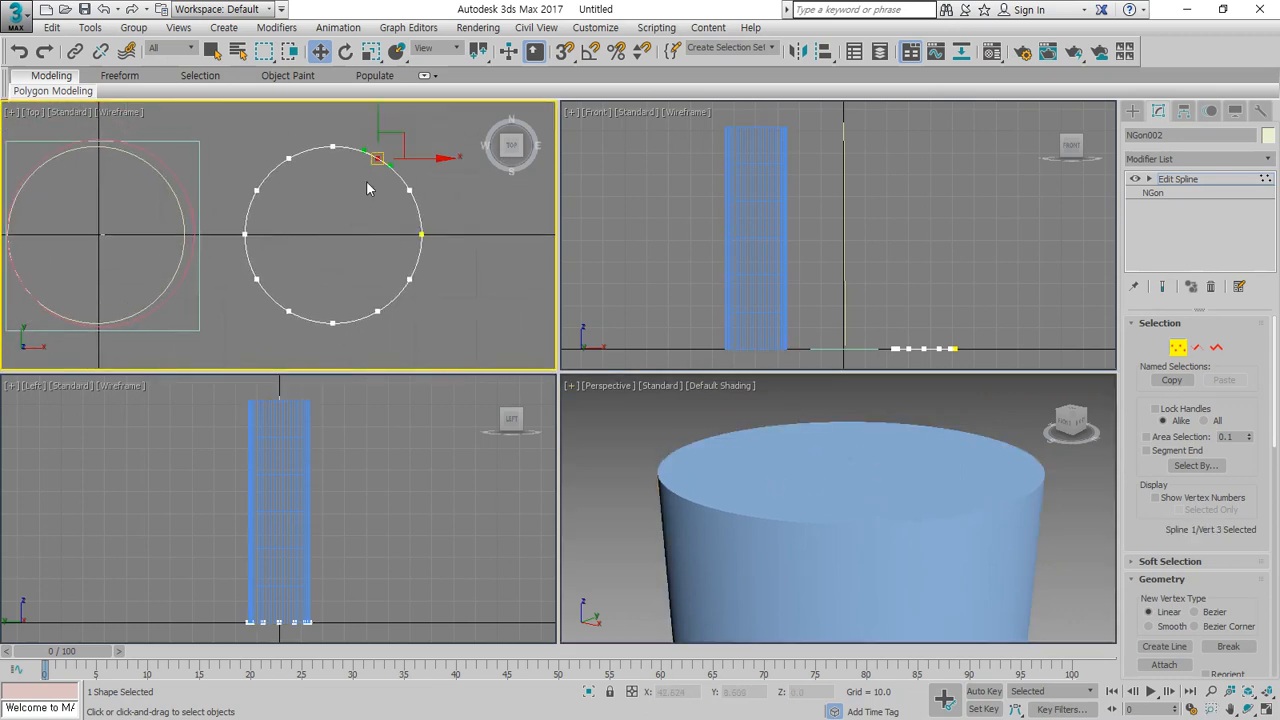
pyautogui.keyDown('ctrl'); pyautogui.click(288, 158); pyautogui.keyUp('ctrl')
pyautogui.keyDown('ctrl'); pyautogui.click(244, 235); pyautogui.keyUp('ctrl')
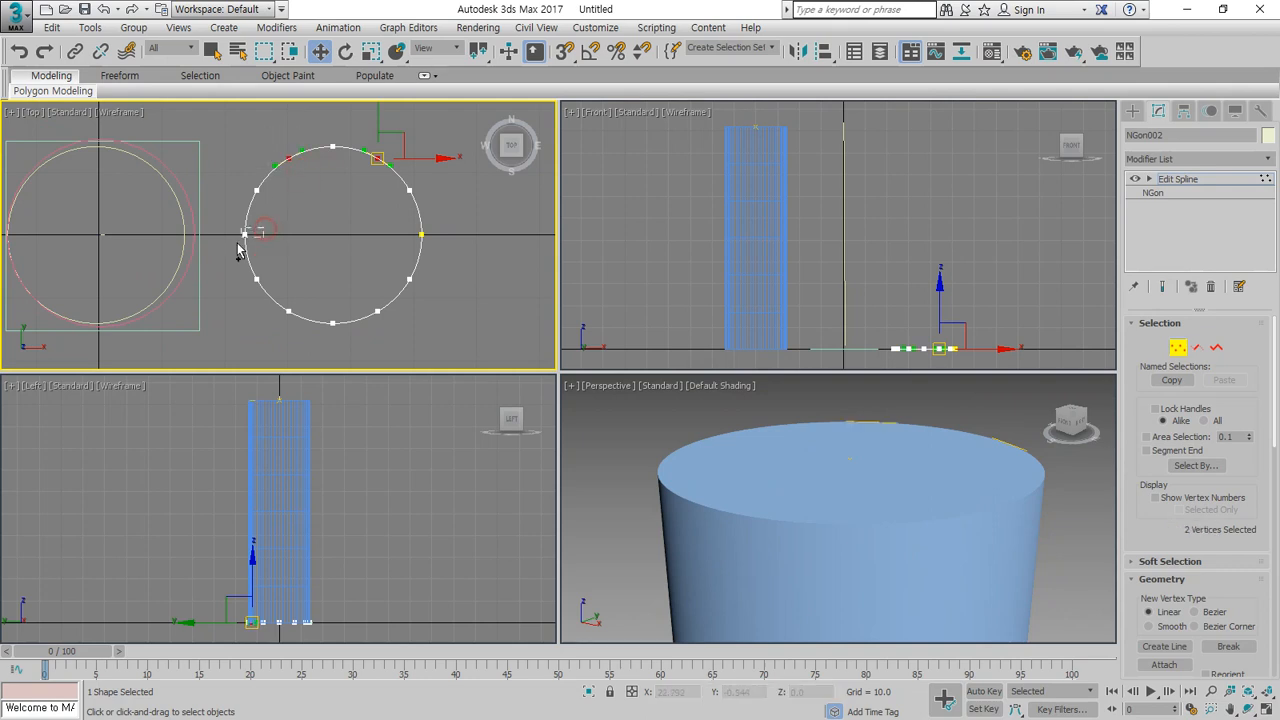
pyautogui.keyDown('ctrl'); pyautogui.click(288, 312); pyautogui.keyUp('ctrl')
pyautogui.keyDown('ctrl'); pyautogui.click(377, 312); pyautogui.keyUp('ctrl')
pyautogui.keyDown('ctrl'); pyautogui.click(421, 235); pyautogui.keyUp('ctrl')
pyautogui.click(371, 52)
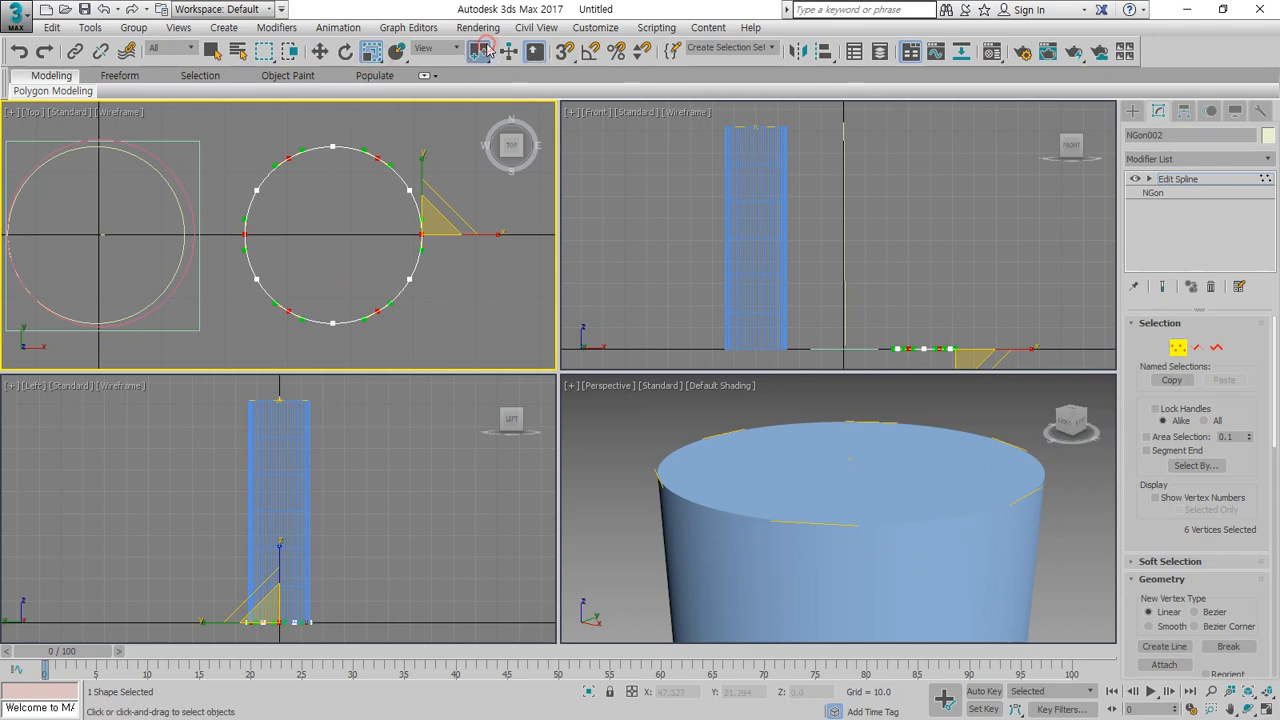
pyautogui.moveTo(478, 52); pyautogui.dragTo(483, 102)
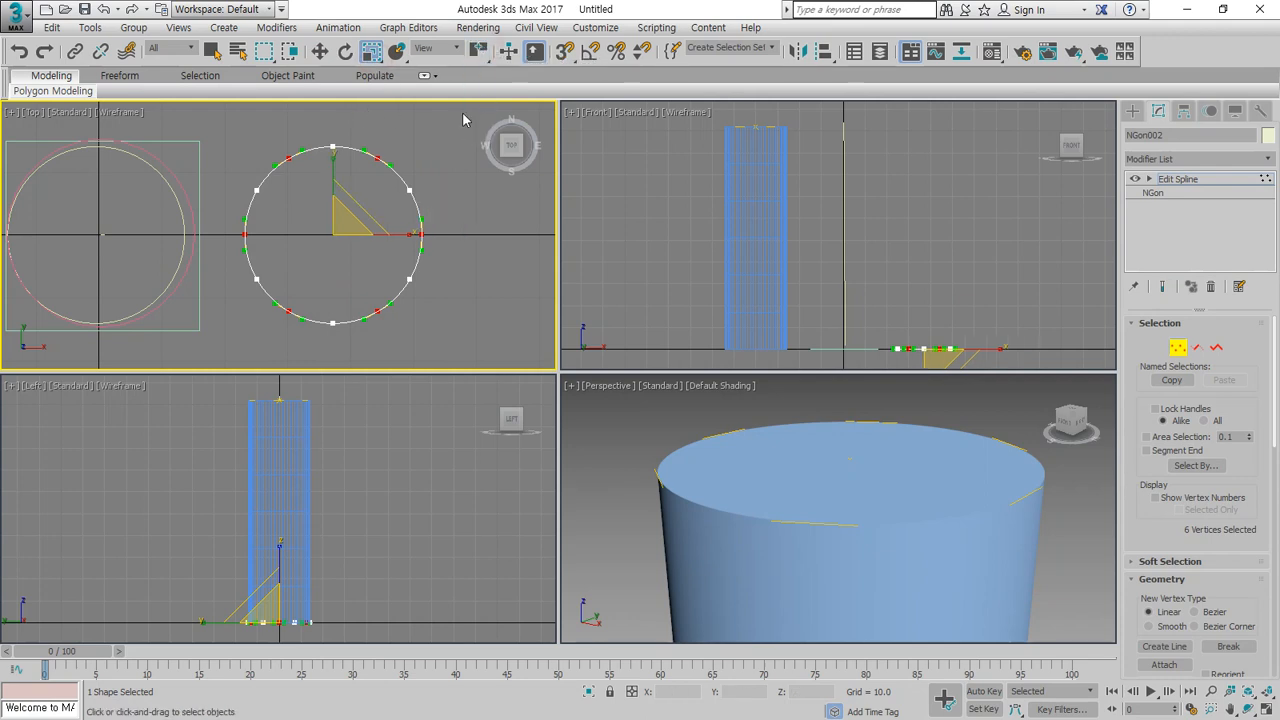
pyautogui.moveTo(376, 156); pyautogui.dragTo(369, 172)
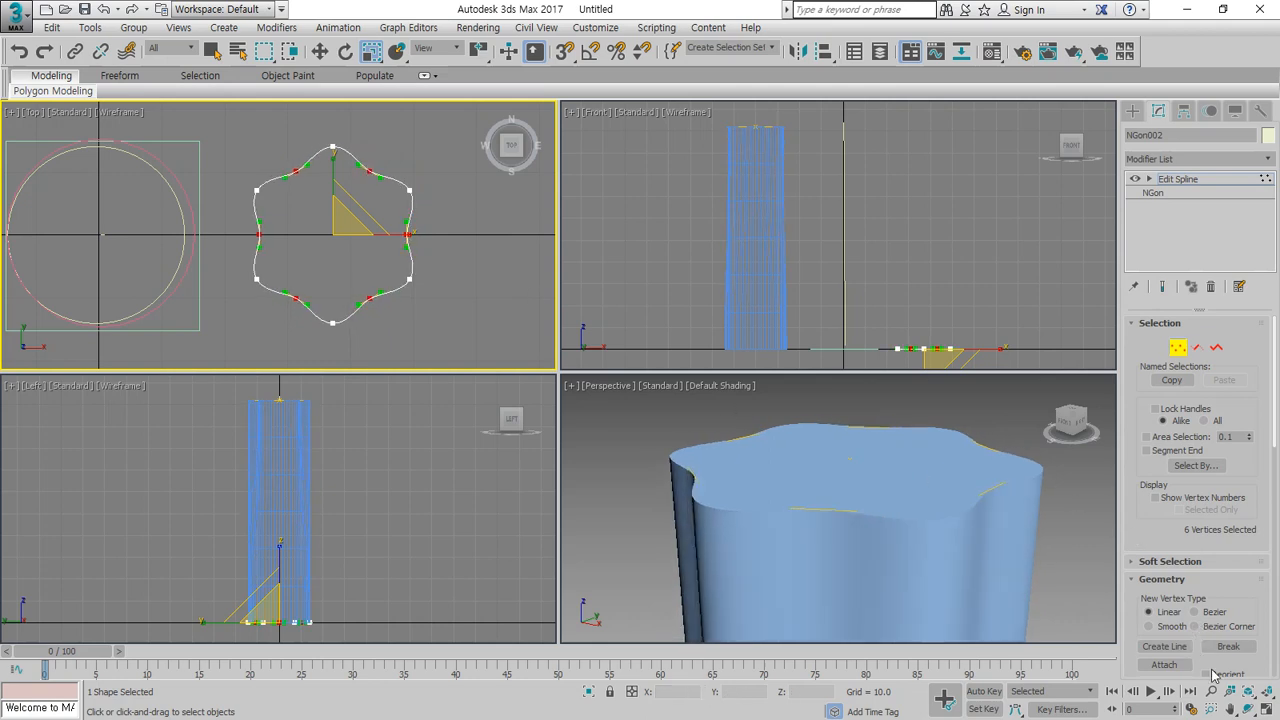
pyautogui.click(1248, 708)
pyautogui.moveTo(917, 506); pyautogui.dragTo(850, 446)
pyautogui.rightClick(468, 220)
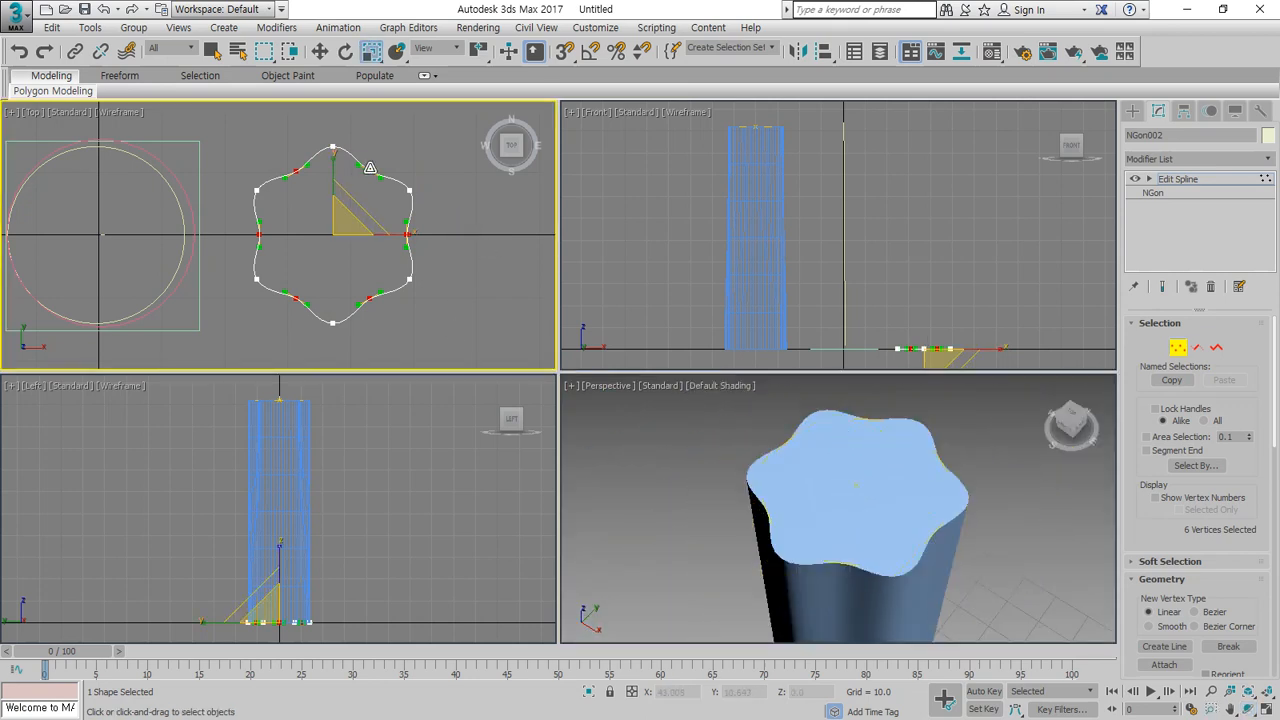
# Convert the six selected vertices to Bezier Corner and activate the Move tool.
pyautogui.rightClick(370, 205)
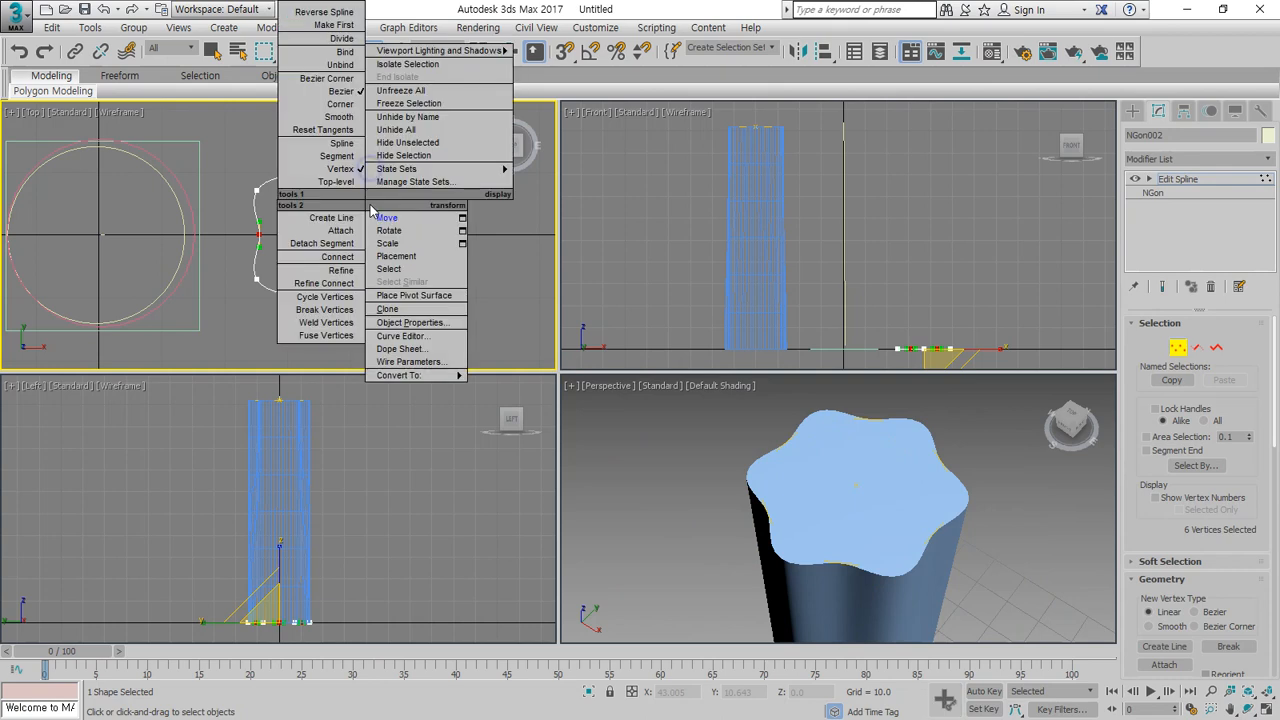
pyautogui.click(340, 79)
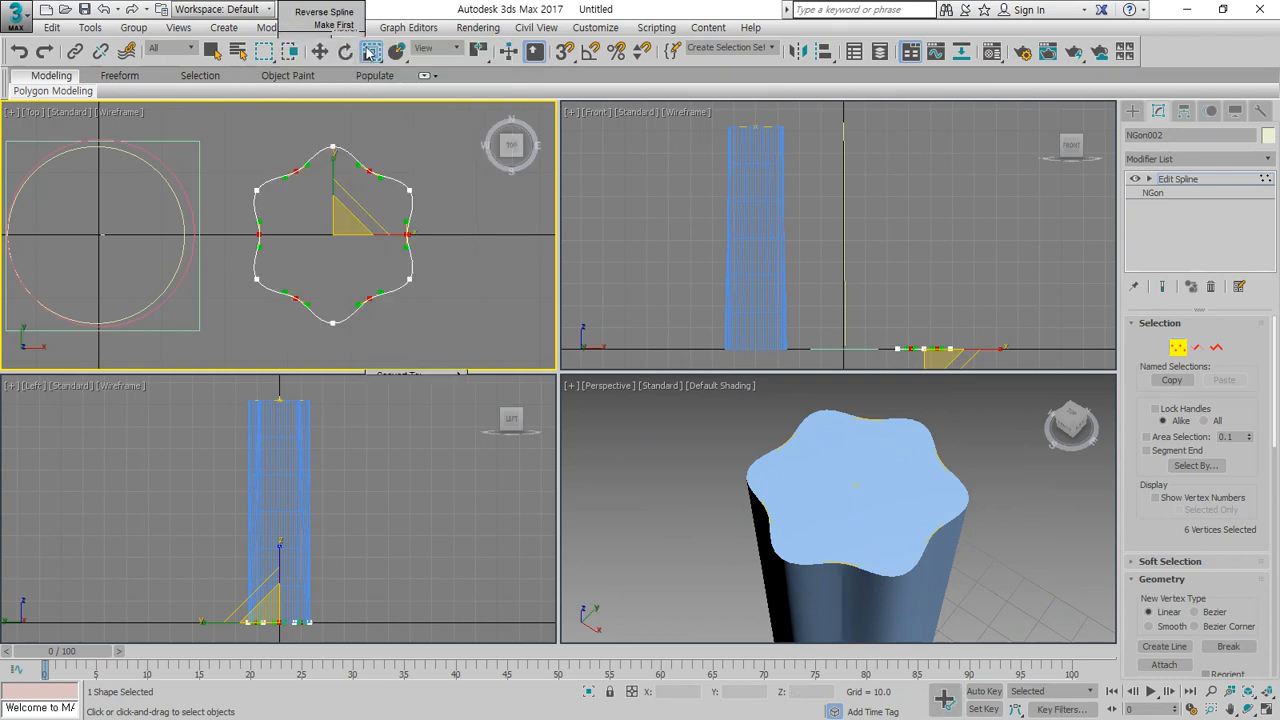
pyautogui.click(321, 52)
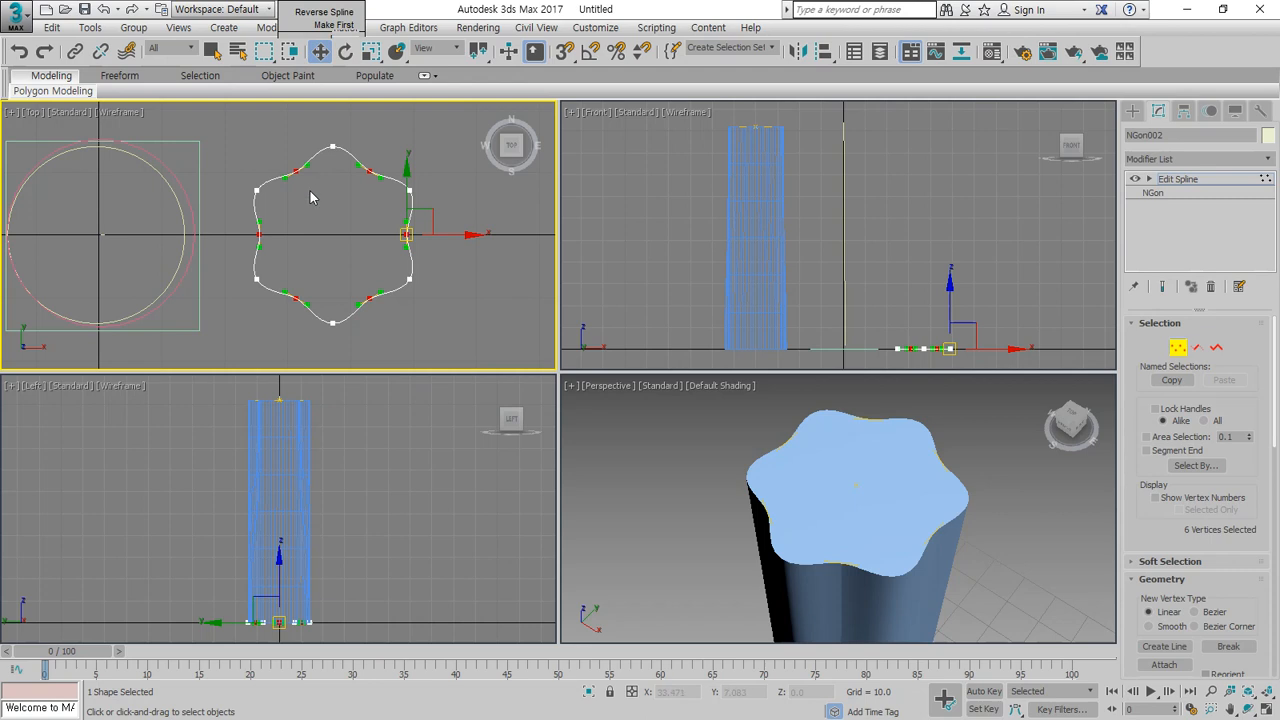
# Enable Lock Handles with the Alike option and slightly adjust the matching tangent handles of the six inner vertices.
pyautogui.click(369, 171)
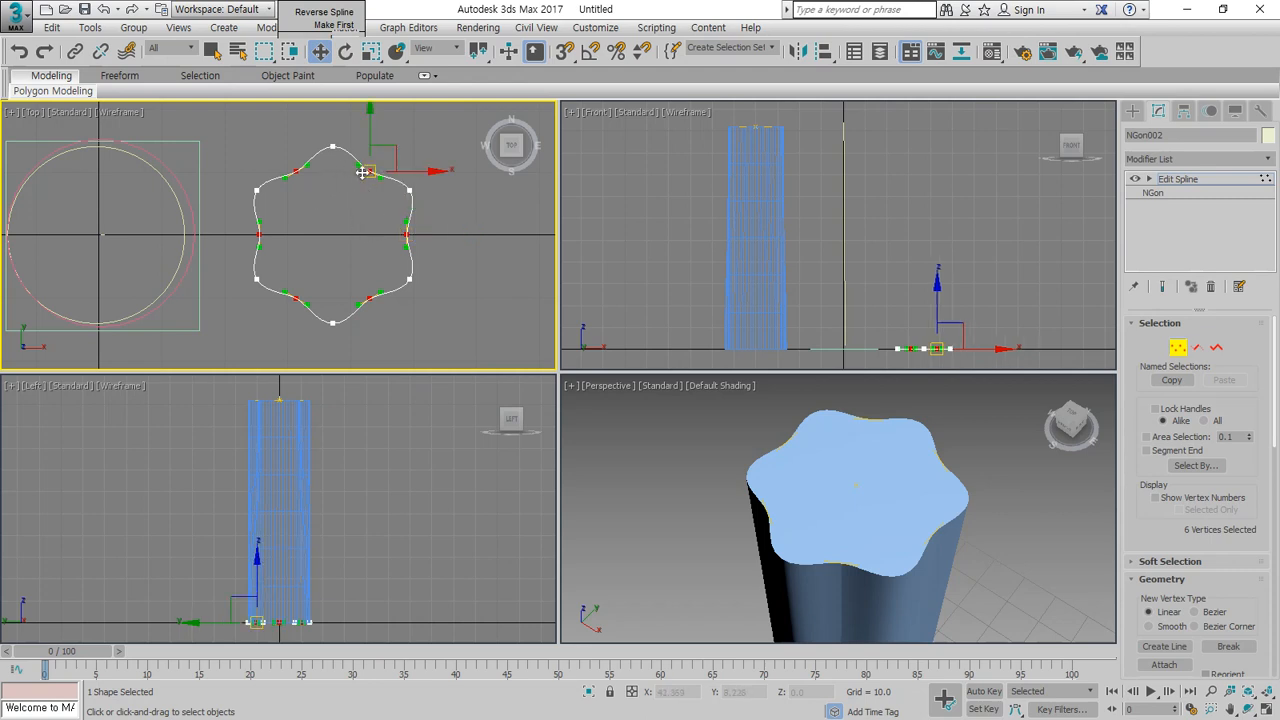
pyautogui.scroll(8, 358, 167)
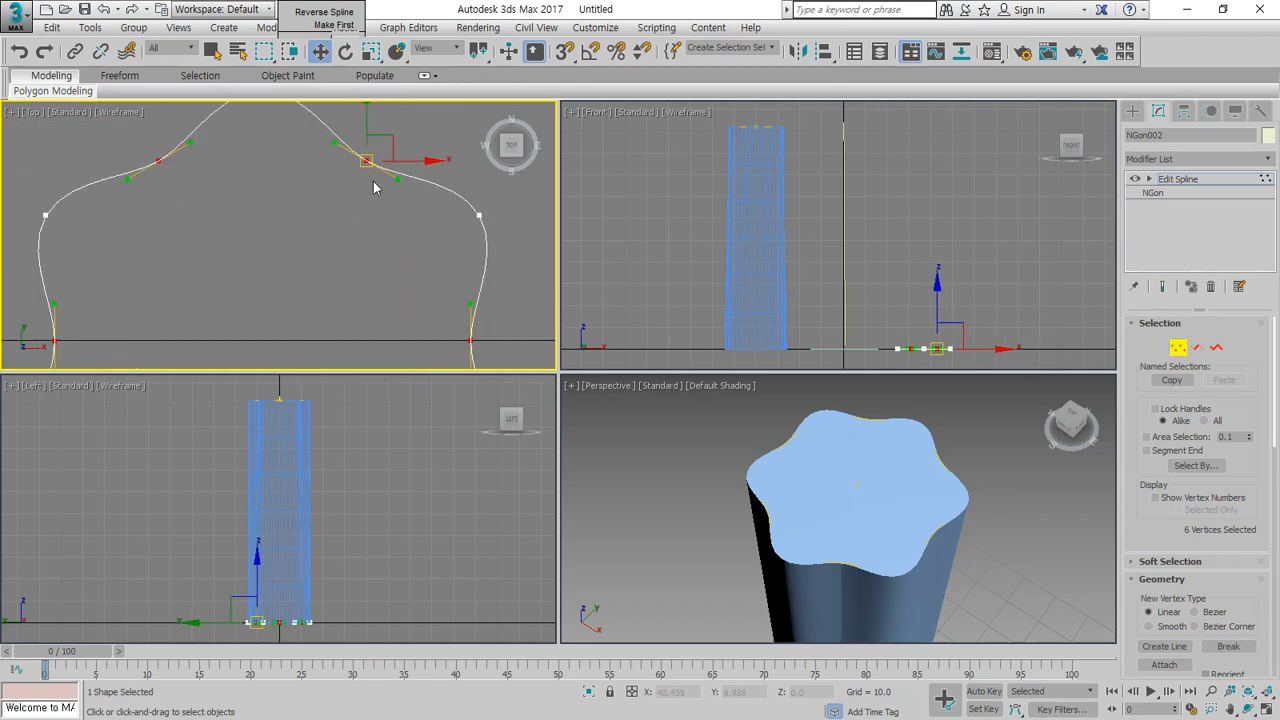
pyautogui.moveTo(368, 227); pyautogui.dragTo(368, 244, button='middle')
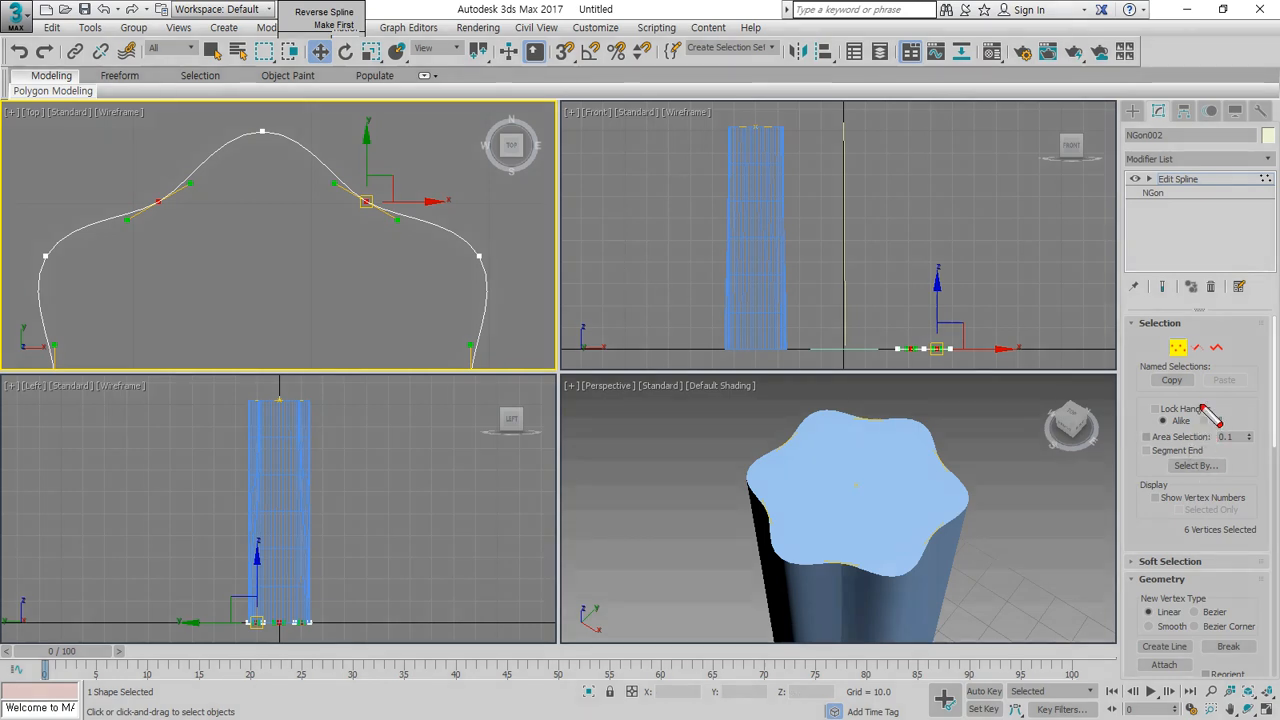
pyautogui.moveTo(1214, 434)
pyautogui.mouseDown()
pyautogui.moveTo(1166, 452)
pyautogui.moveTo(1150, 402)
pyautogui.moveTo(1237, 417)
pyautogui.moveTo(1190, 456)
pyautogui.mouseUp()
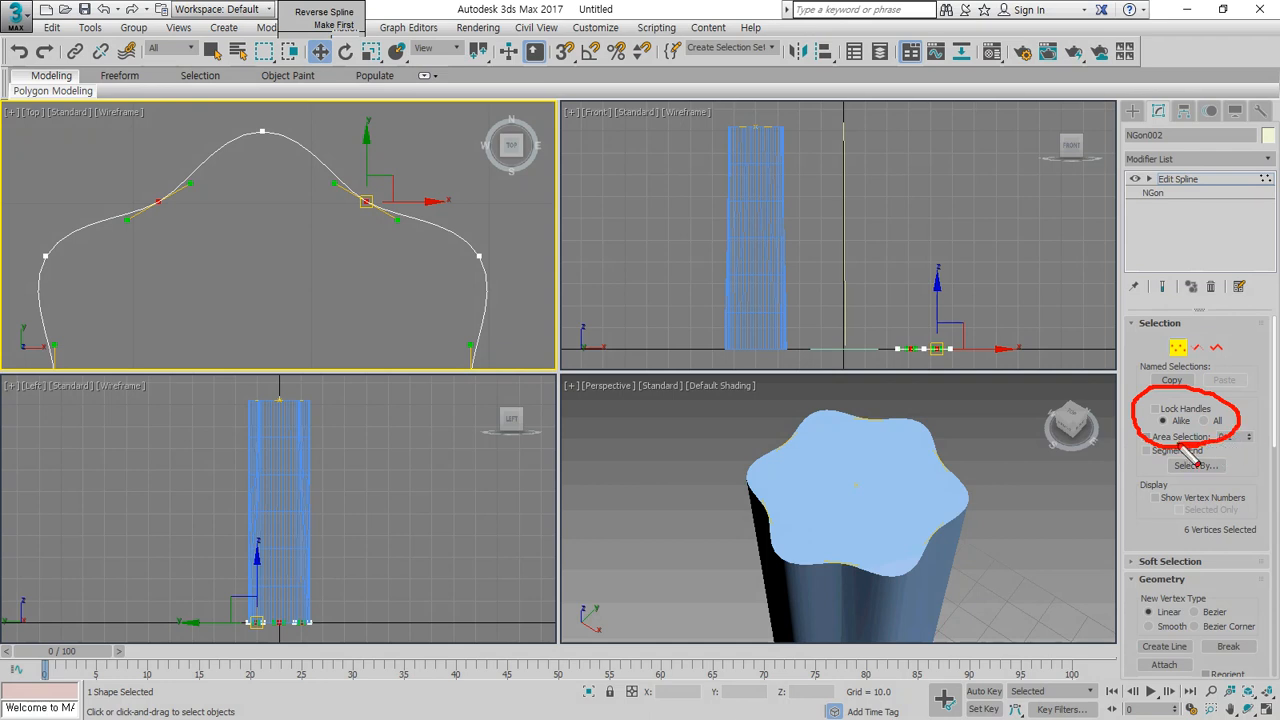
pyautogui.moveTo(1206, 424); pyautogui.dragTo(1150, 441)
pyautogui.press('Escape')
pyautogui.click(1166, 412)
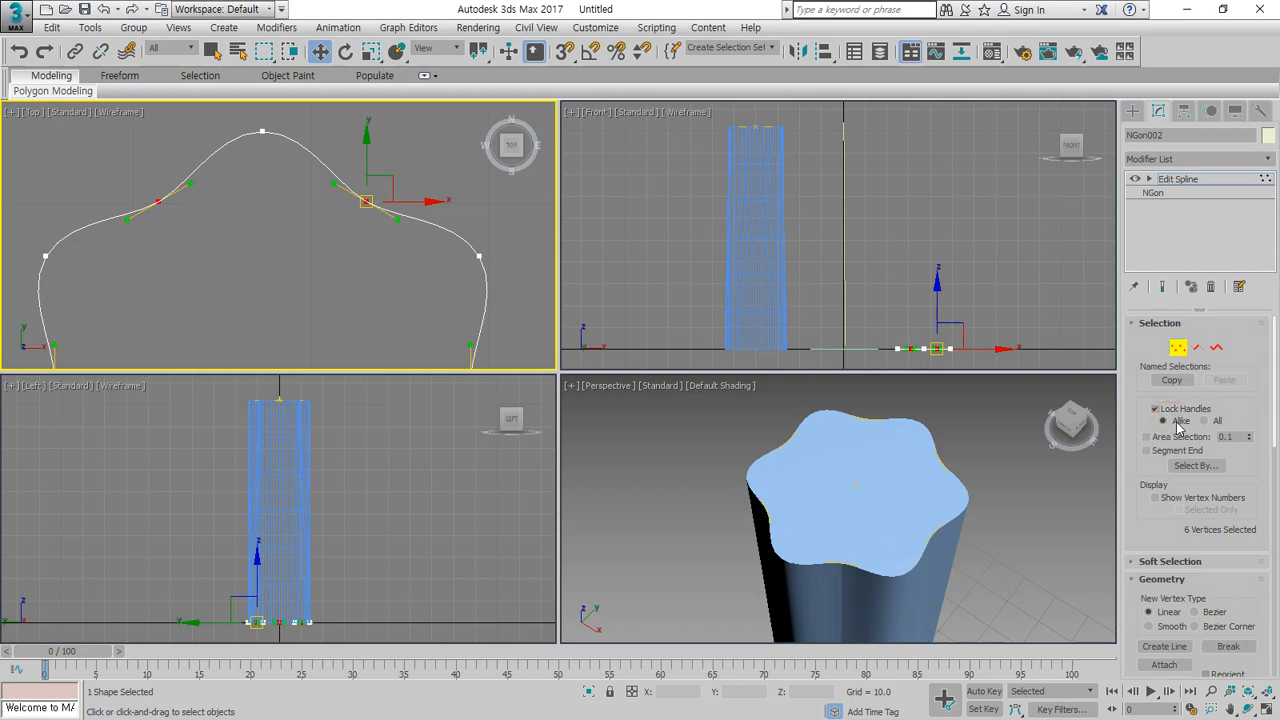
pyautogui.moveTo(336, 183)
pyautogui.mouseDown()
pyautogui.moveTo(332, 198)
pyautogui.moveTo(348, 177)
pyautogui.moveTo(331, 189)
pyautogui.moveTo(352, 194)
pyautogui.moveTo(338, 200)
pyautogui.moveTo(370, 162)
pyautogui.moveTo(346, 180)
pyautogui.moveTo(362, 200)
pyautogui.moveTo(325, 114)
pyautogui.moveTo(343, 154)
pyautogui.moveTo(291, 211)
pyautogui.moveTo(343, 160)
pyautogui.moveTo(332, 178)
pyautogui.mouseUp()
pyautogui.scroll(-3, 336, 206)
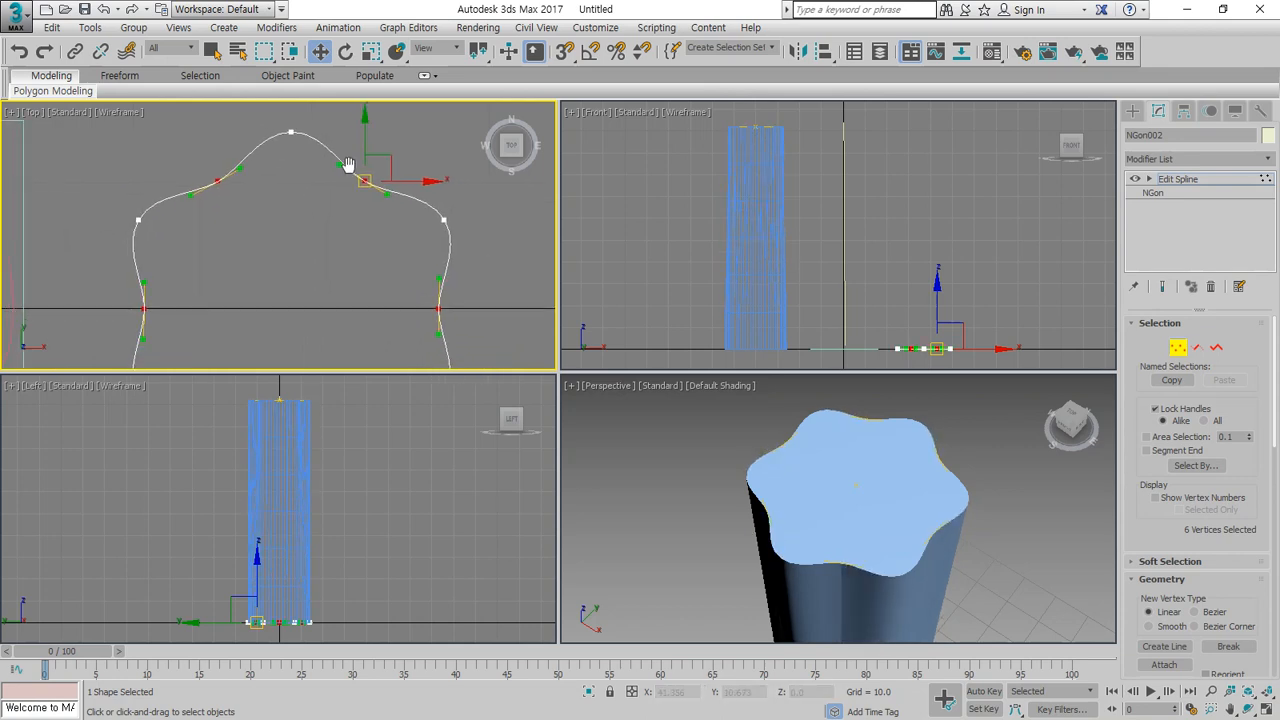
pyautogui.moveTo(350, 145)
pyautogui.mouseDown()
pyautogui.moveTo(337, 143)
pyautogui.moveTo(334, 171)
pyautogui.moveTo(361, 122)
pyautogui.moveTo(346, 143)
pyautogui.mouseUp()
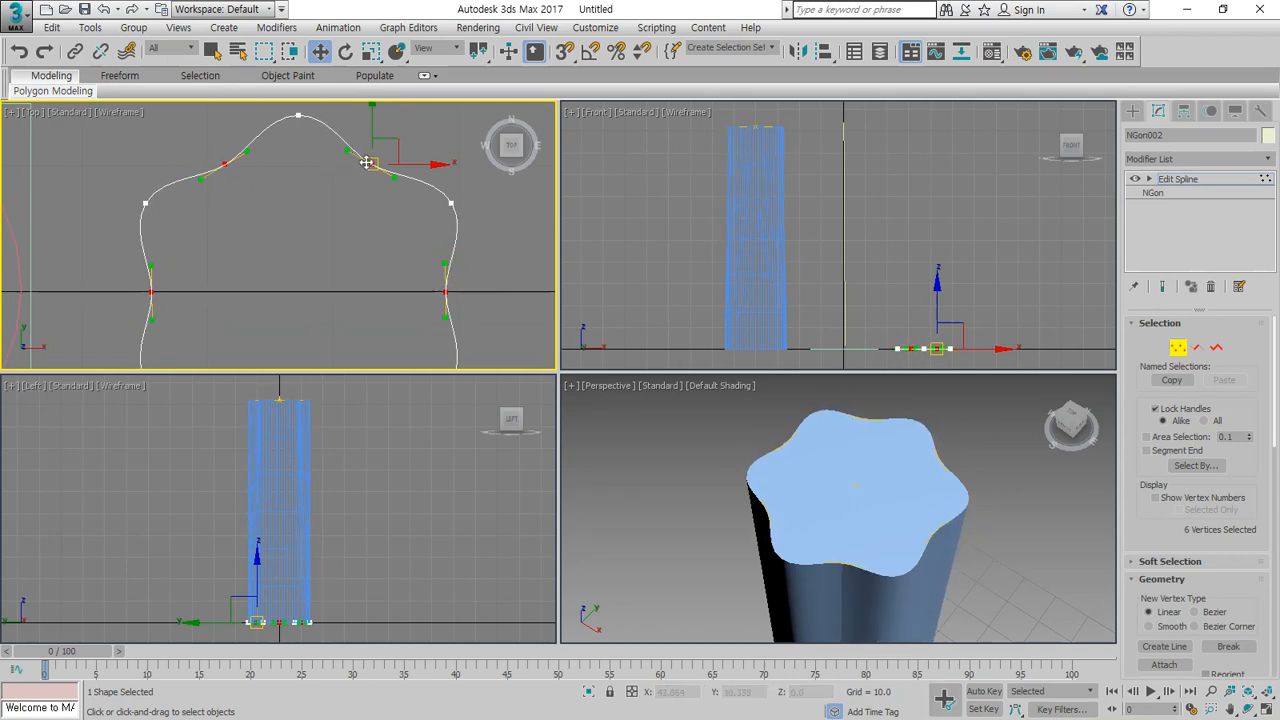
# Turn the tangent handles with Lock Handles set to All, return to Alike and pull one side outward for rounded petals, and leave vertex level.
pyautogui.click(1204, 420)
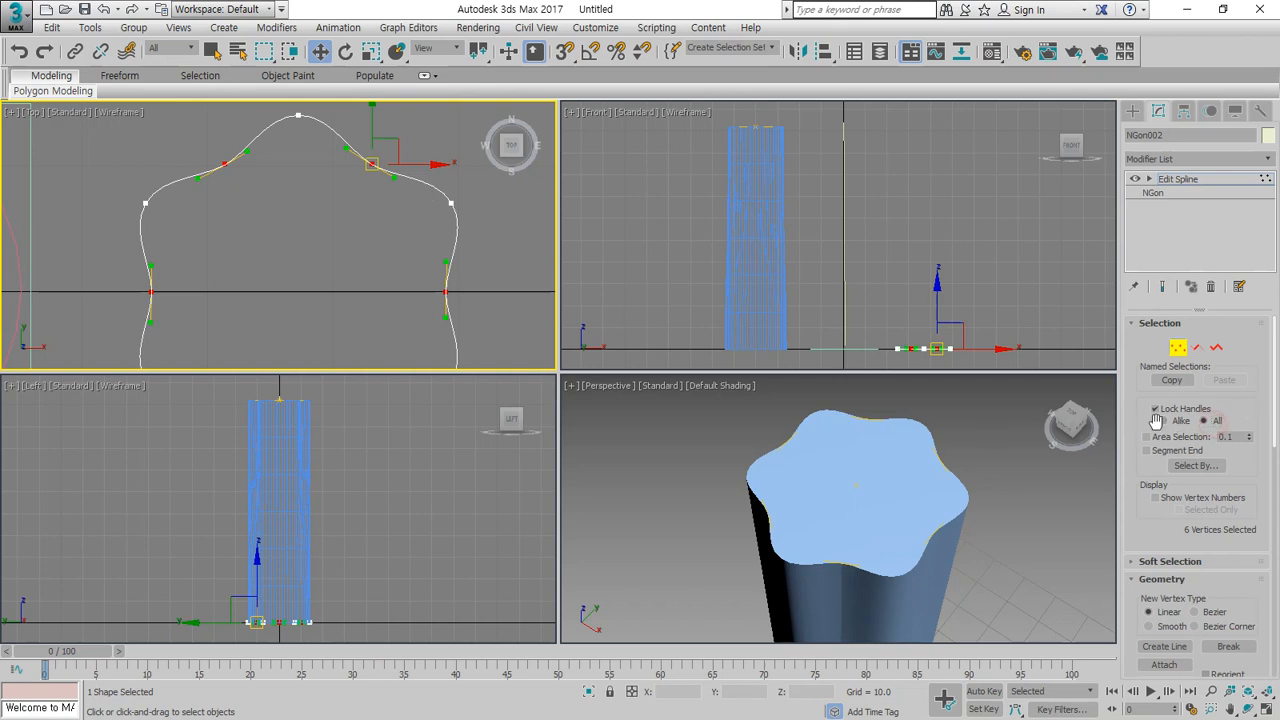
pyautogui.moveTo(397, 180)
pyautogui.mouseDown()
pyautogui.moveTo(429, 166)
pyautogui.moveTo(434, 177)
pyautogui.moveTo(396, 173)
pyautogui.moveTo(406, 191)
pyautogui.moveTo(399, 183)
pyautogui.moveTo(437, 189)
pyautogui.moveTo(393, 175)
pyautogui.moveTo(400, 193)
pyautogui.moveTo(398, 172)
pyautogui.moveTo(410, 182)
pyautogui.moveTo(394, 188)
pyautogui.mouseUp()
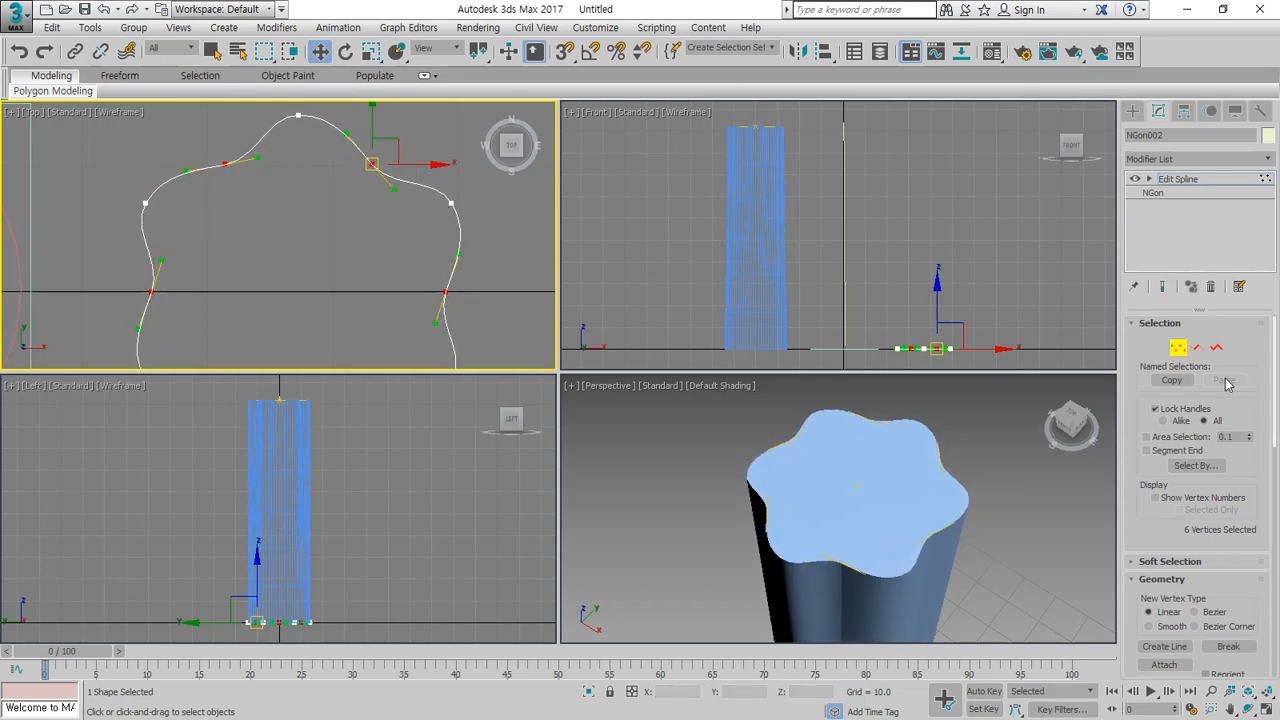
pyautogui.click(1163, 421)
pyautogui.moveTo(398, 184); pyautogui.dragTo(416, 171)
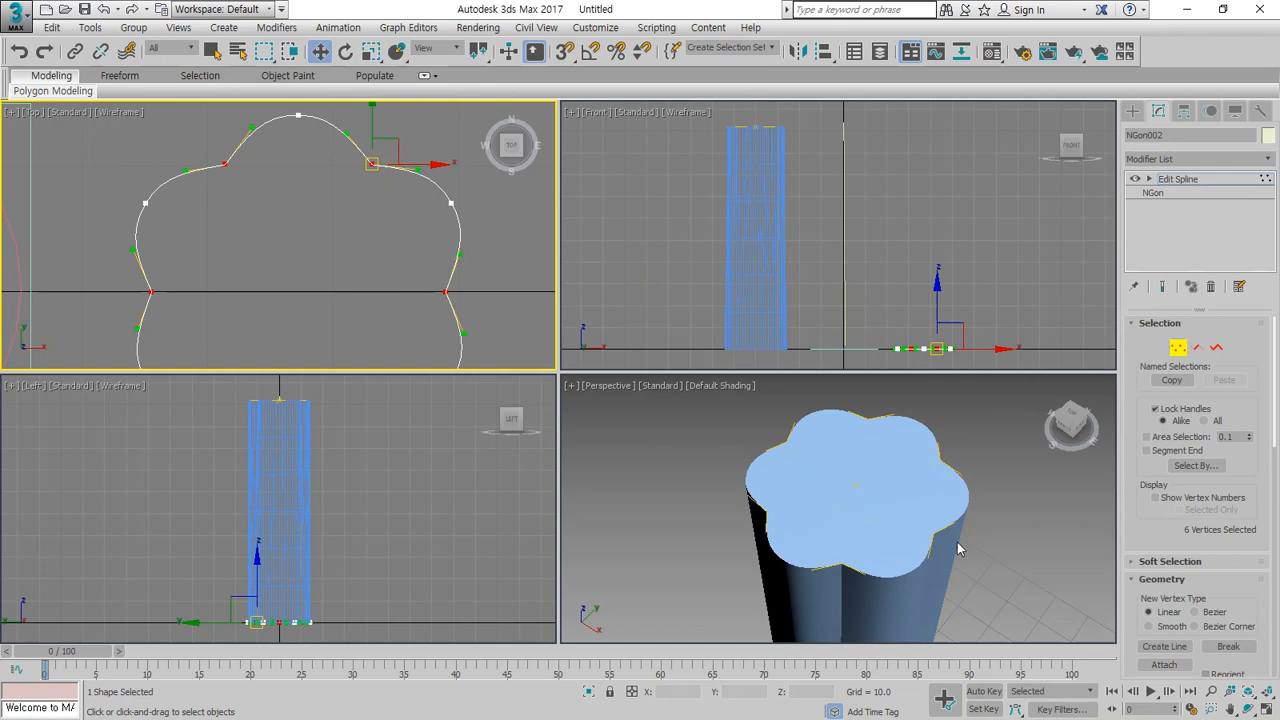
pyautogui.keyDown('alt'); pyautogui.moveTo(958, 549); pyautogui.dragTo(920, 507, button='middle'); pyautogui.keyUp('alt')
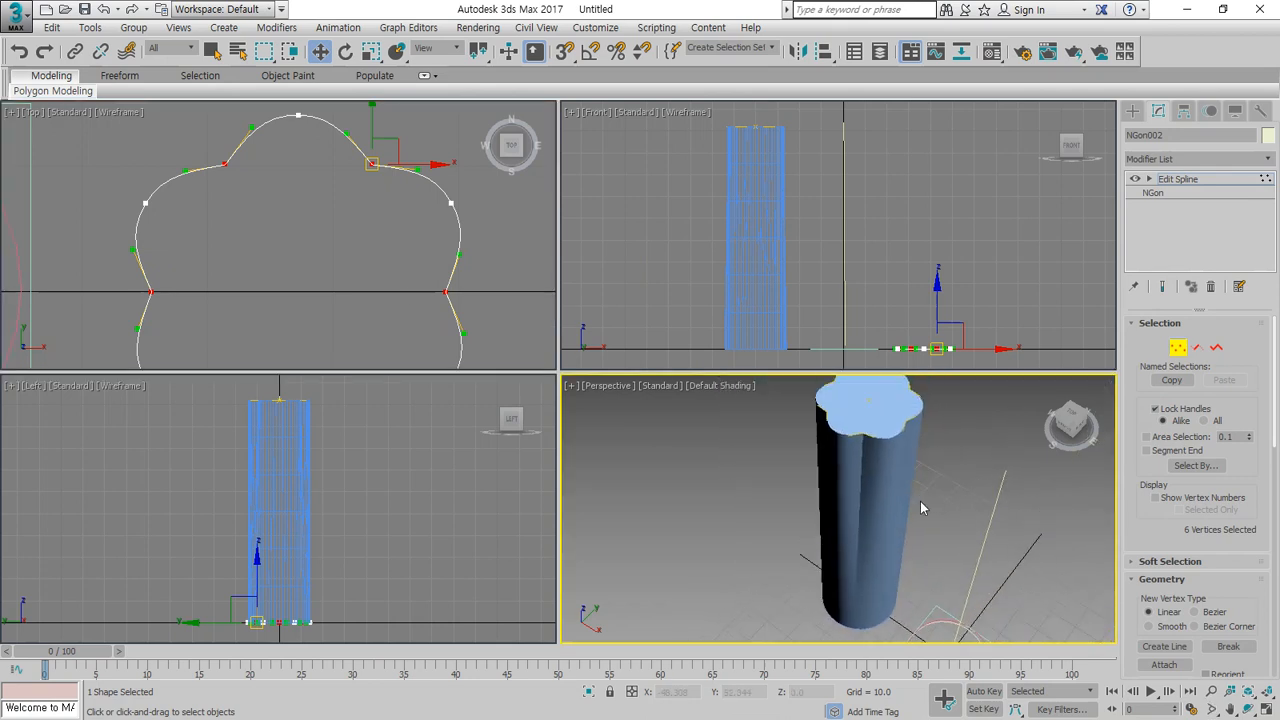
pyautogui.scroll(-3, 1027, 413)
pyautogui.click(1173, 348)
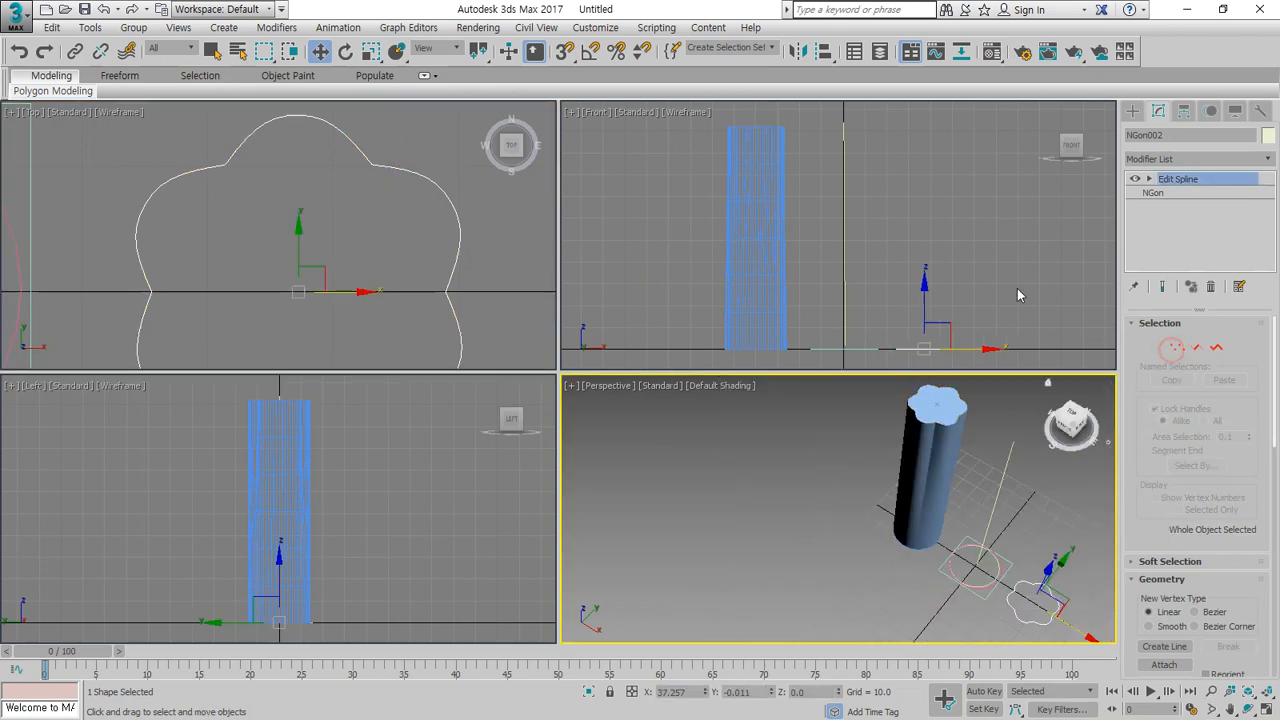
# Shorten the loft by moving the top vertex of the path line down to roughly a quarter of its height.
pyautogui.click(891, 222)
pyautogui.moveTo(857, 212); pyautogui.dragTo(826, 250)
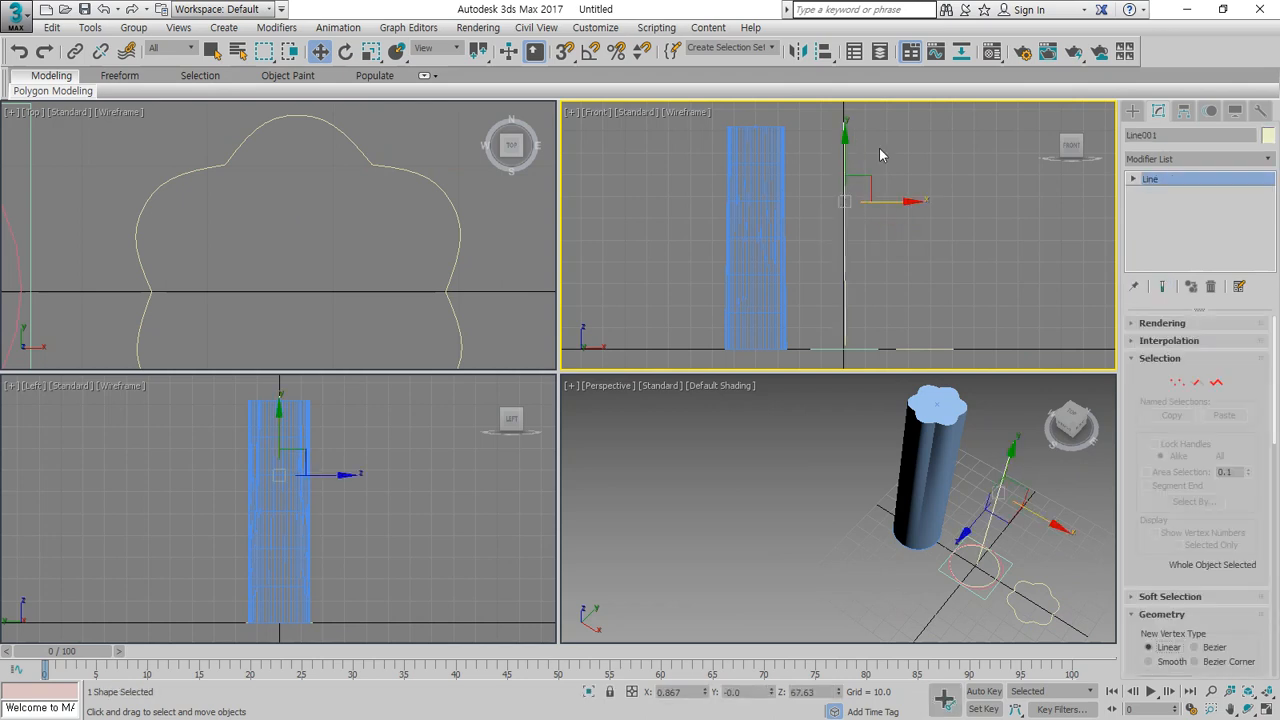
pyautogui.click(1177, 383)
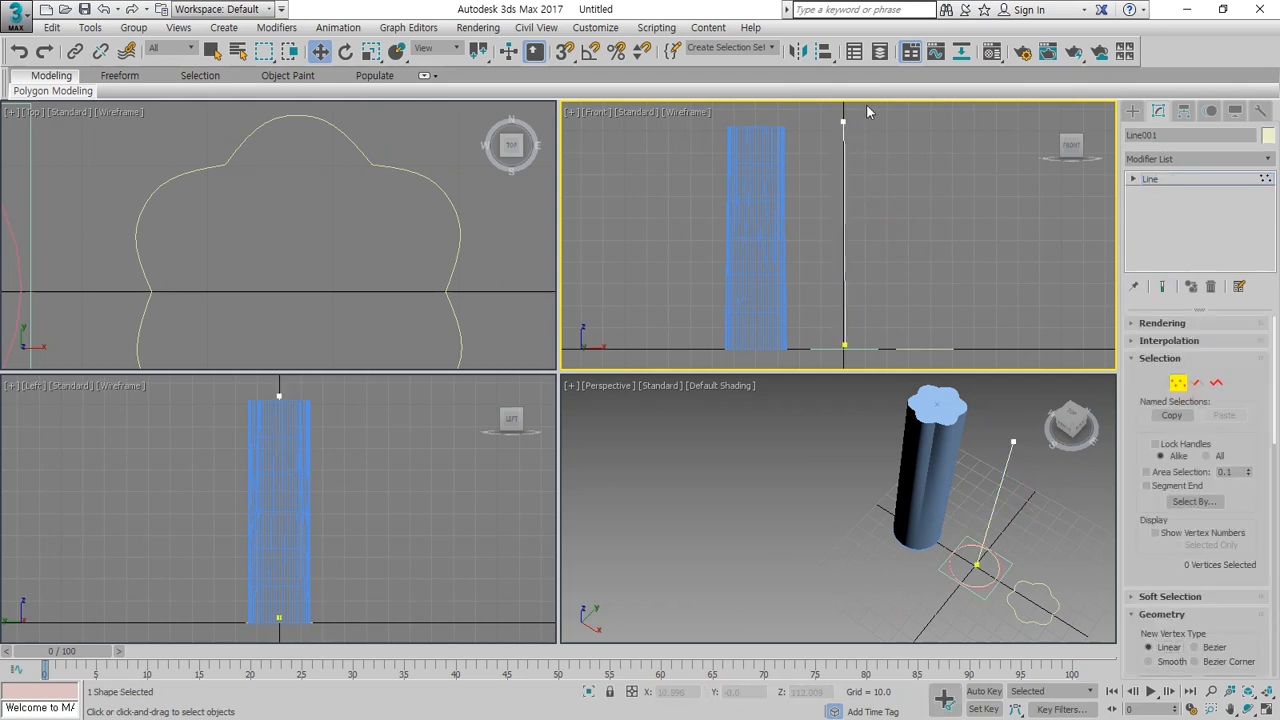
pyautogui.click(844, 121)
pyautogui.moveTo(860, 151); pyautogui.dragTo(860, 222, button='middle')
pyautogui.moveTo(843, 150); pyautogui.dragTo(853, 298)
pyautogui.moveTo(895, 310); pyautogui.dragTo(897, 205, button='middle')
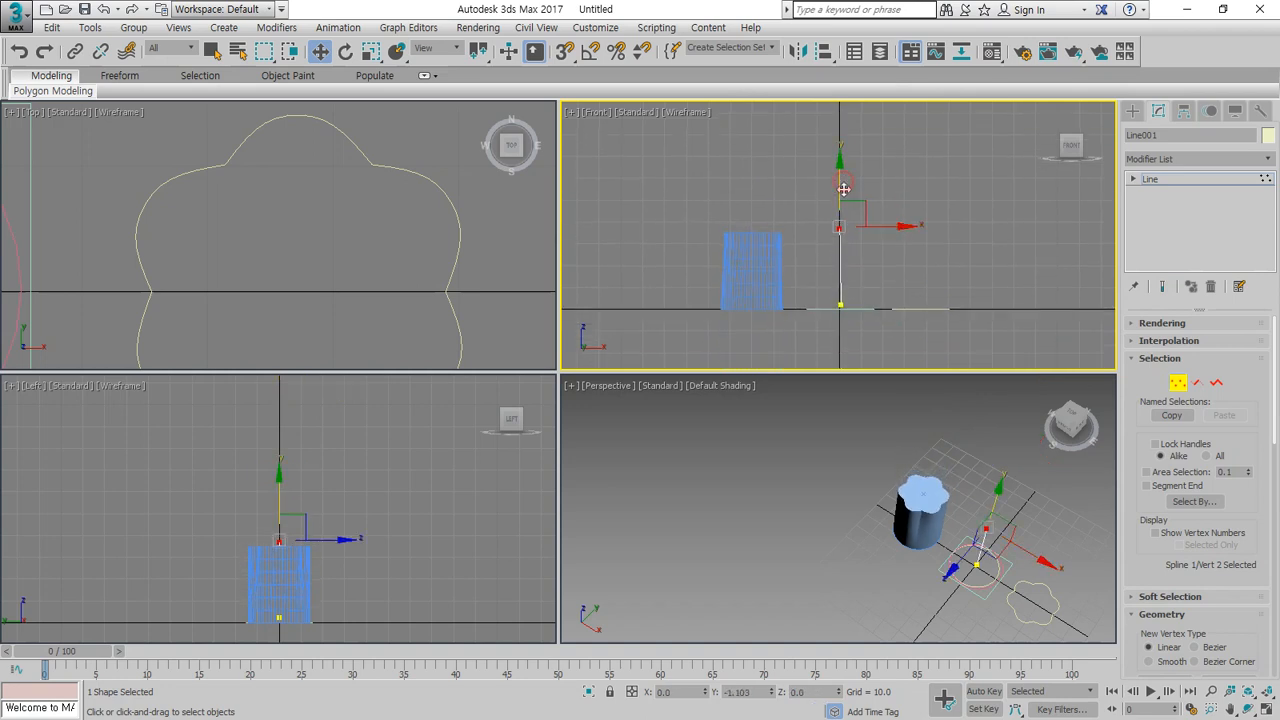
pyautogui.moveTo(844, 189); pyautogui.dragTo(844, 199)
pyautogui.click(920, 240)
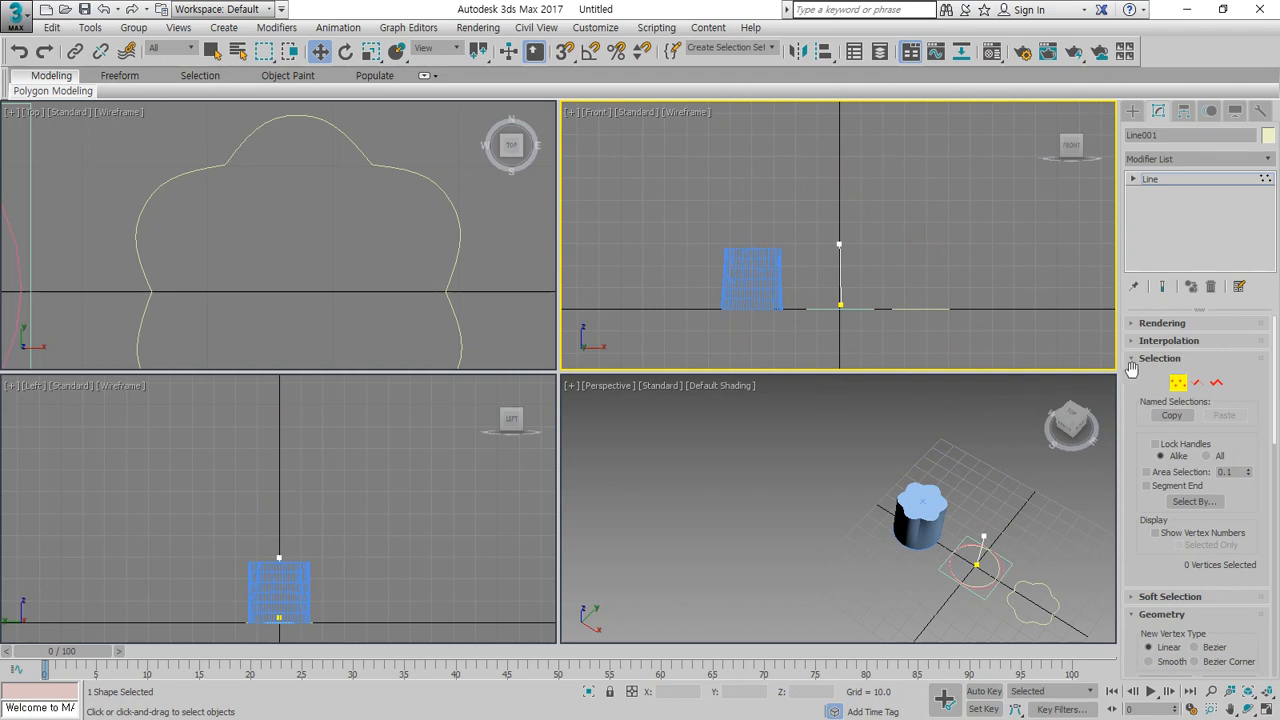
pyautogui.click(1178, 383)
# Turn off Cap End and Cap Start in the loft's Skin Parameters to open both ends and view its hollow interior.
pyautogui.click(771, 277)
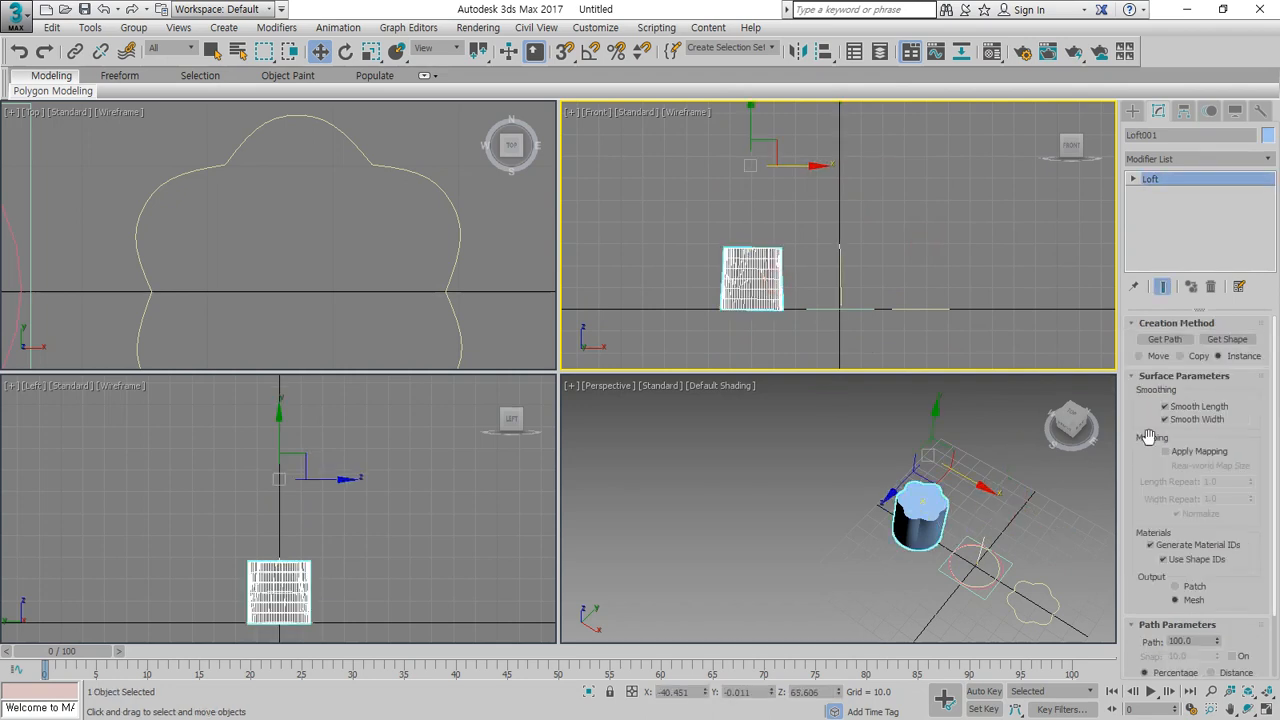
pyautogui.moveTo(1152, 530); pyautogui.dragTo(1145, 280)
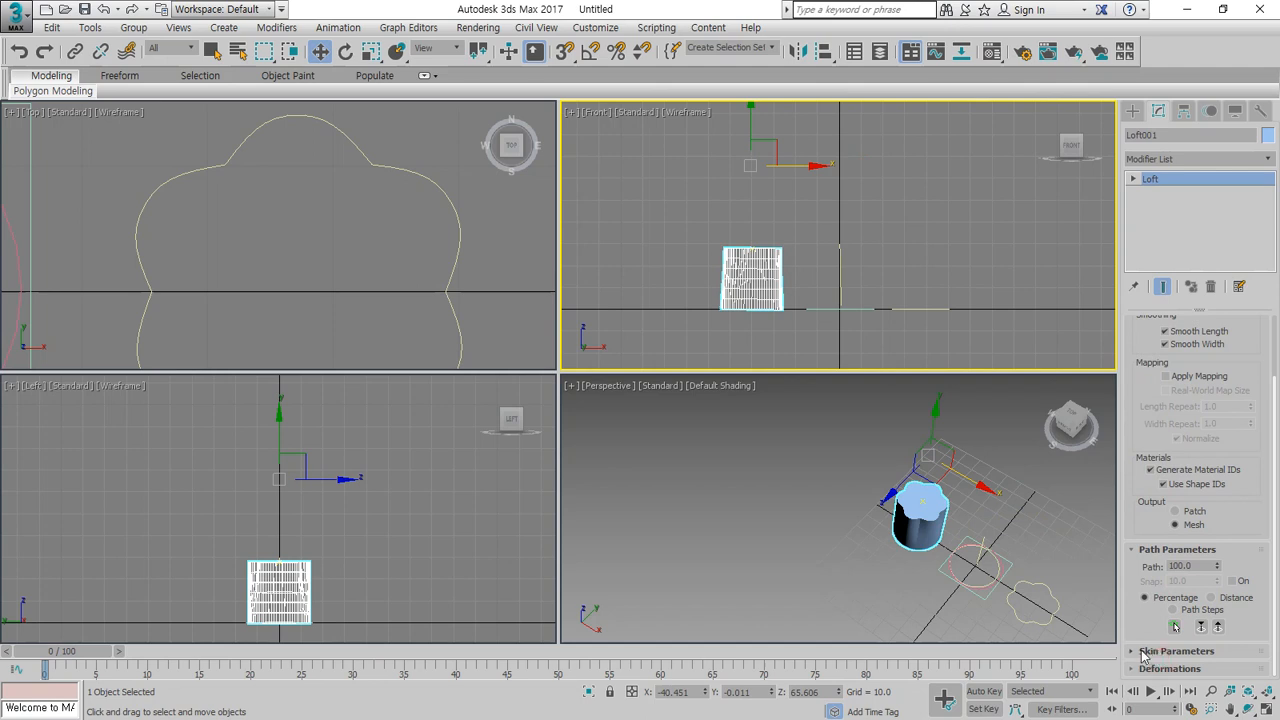
pyautogui.click(1160, 651)
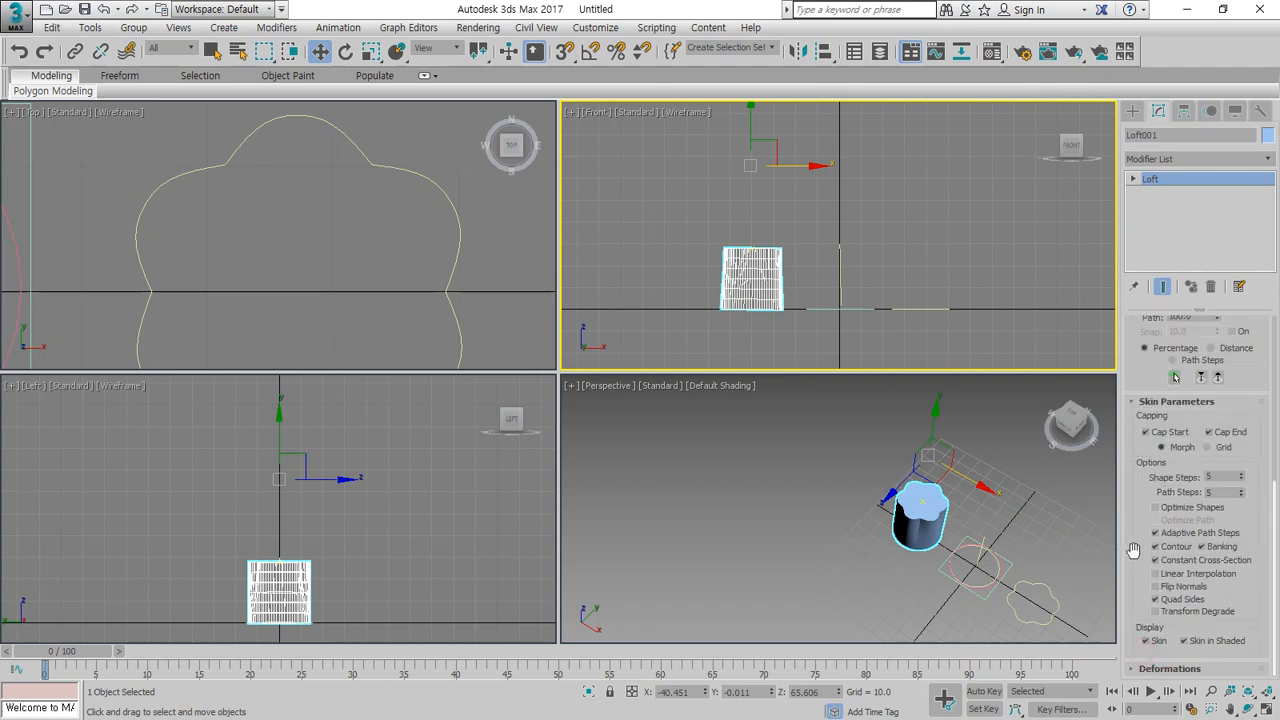
pyautogui.click(1239, 433)
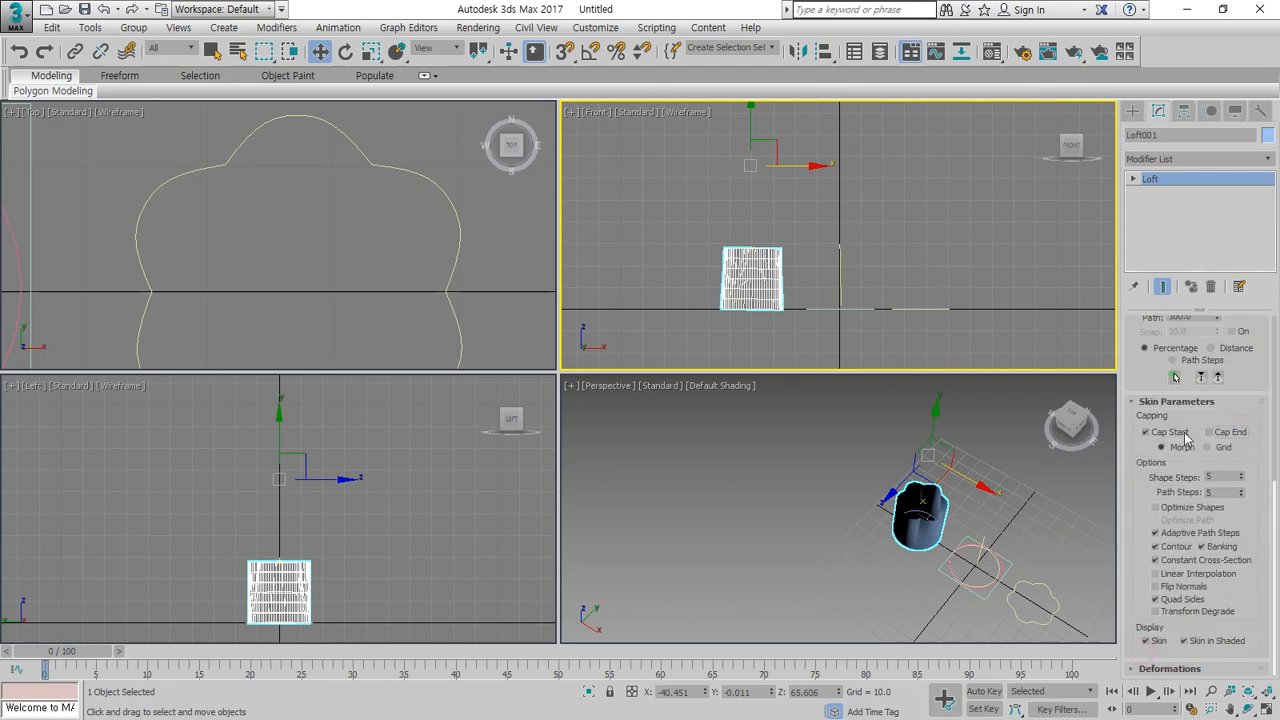
pyautogui.click(1170, 433)
pyautogui.scroll(5, 924, 540)
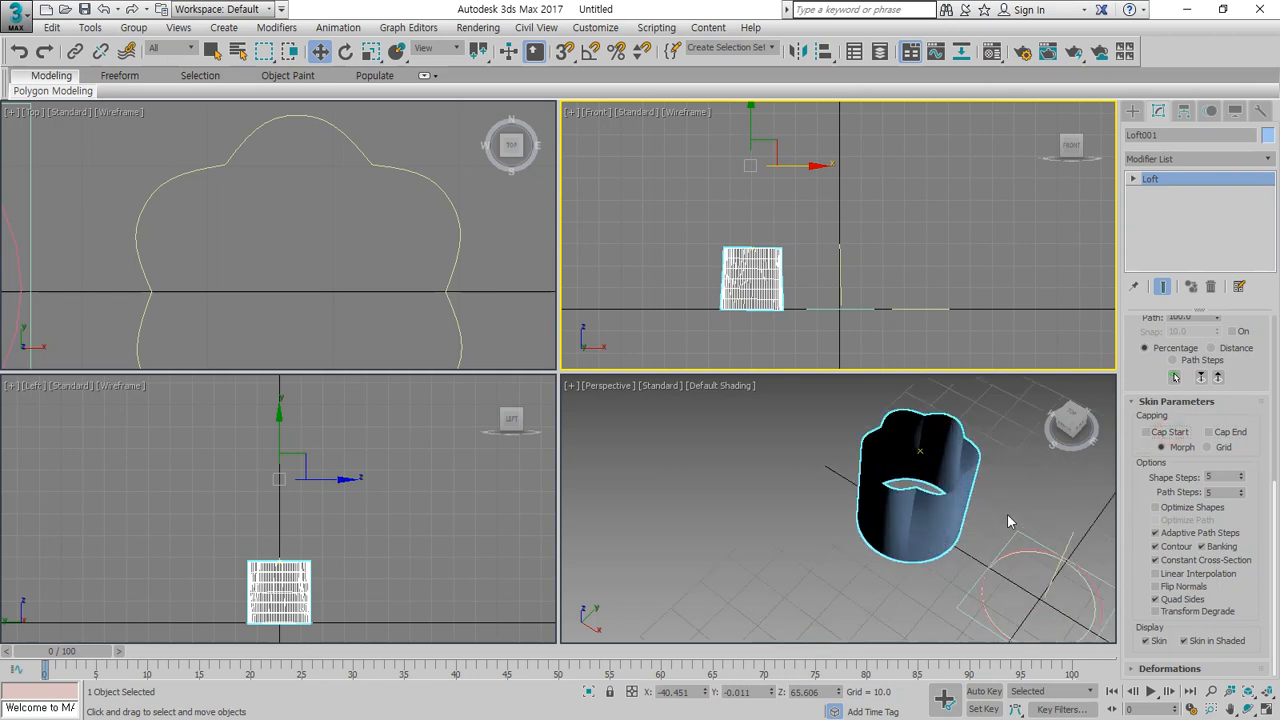
pyautogui.moveTo(1008, 518); pyautogui.dragTo(978, 566, button='middle')
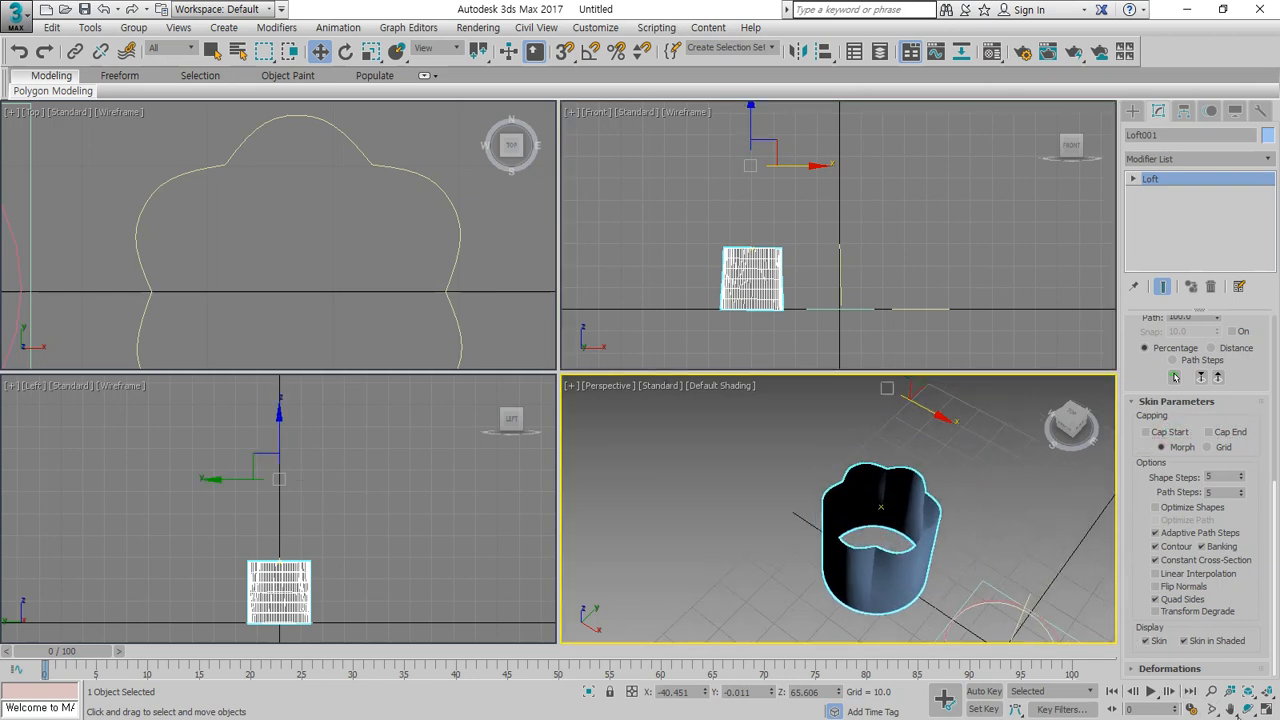
pyautogui.click(1247, 708)
pyautogui.moveTo(834, 522); pyautogui.dragTo(1000, 500)
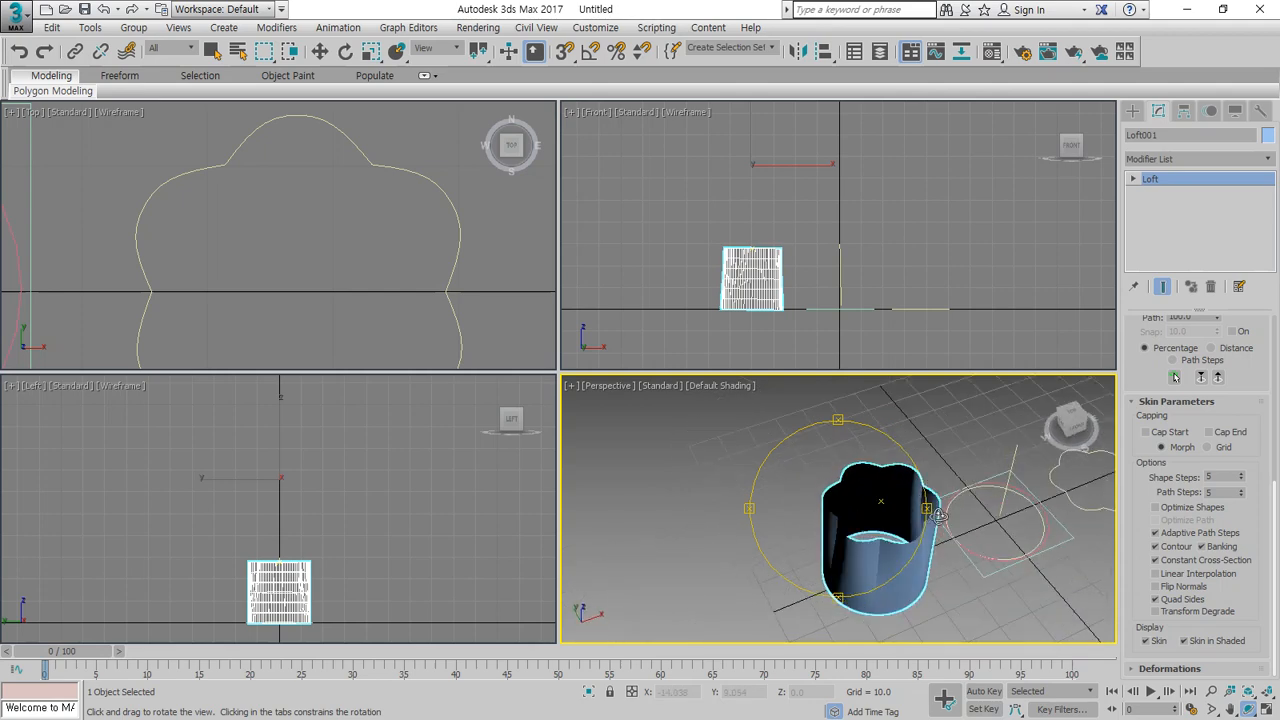
# Add a Shell modifier to the open-ended loft to give its walls thickness.
pyautogui.click(1188, 158)
pyautogui.scroll(-4, 1189, 158)
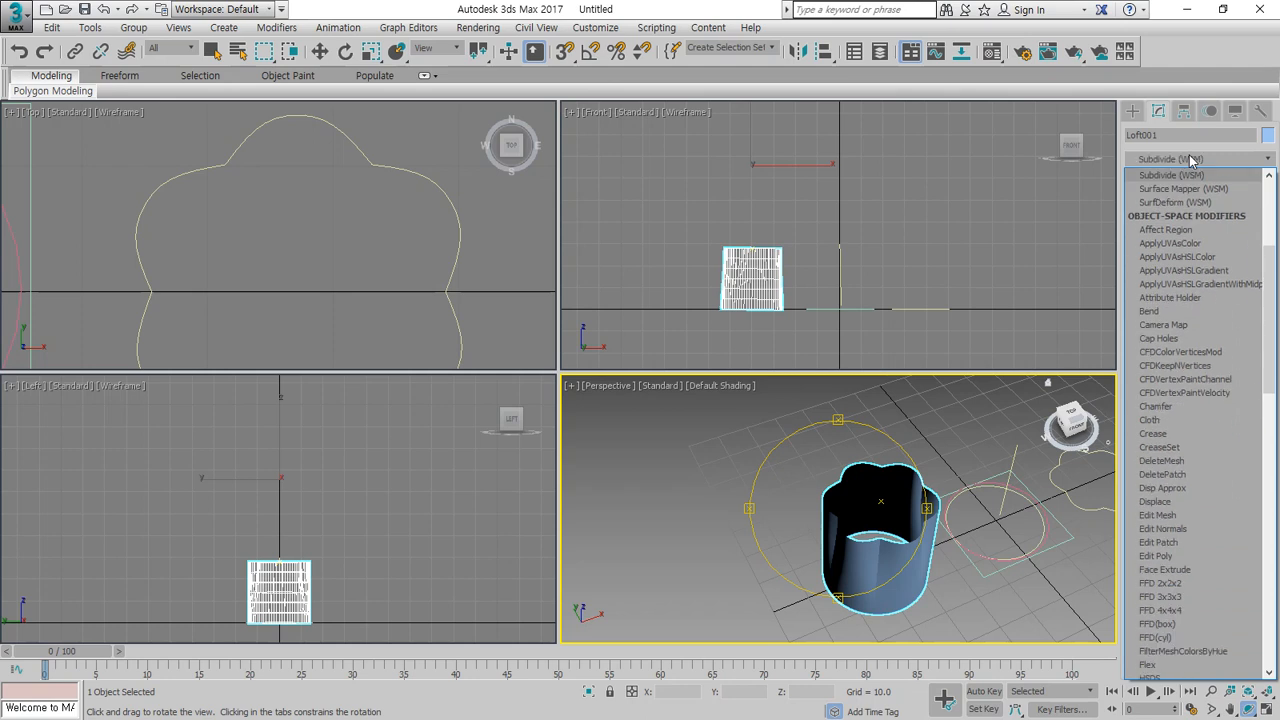
pyautogui.scroll(-3, 1182, 352)
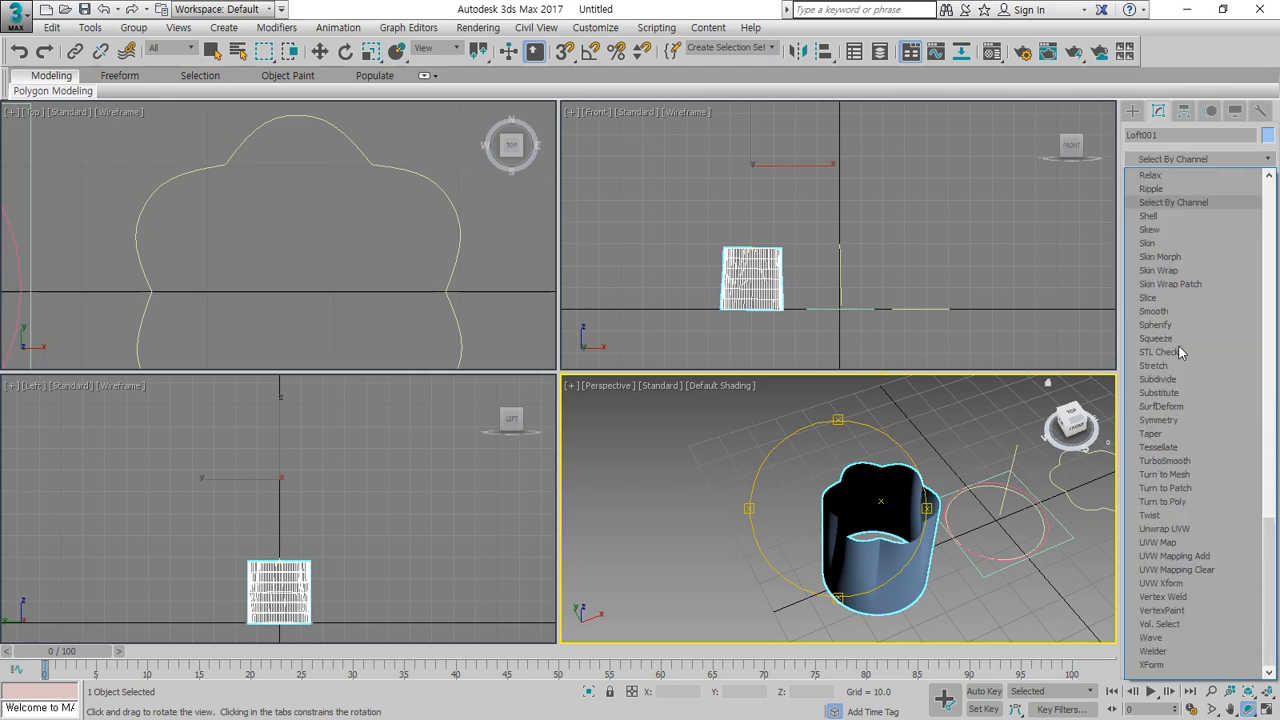
pyautogui.click(1168, 216)
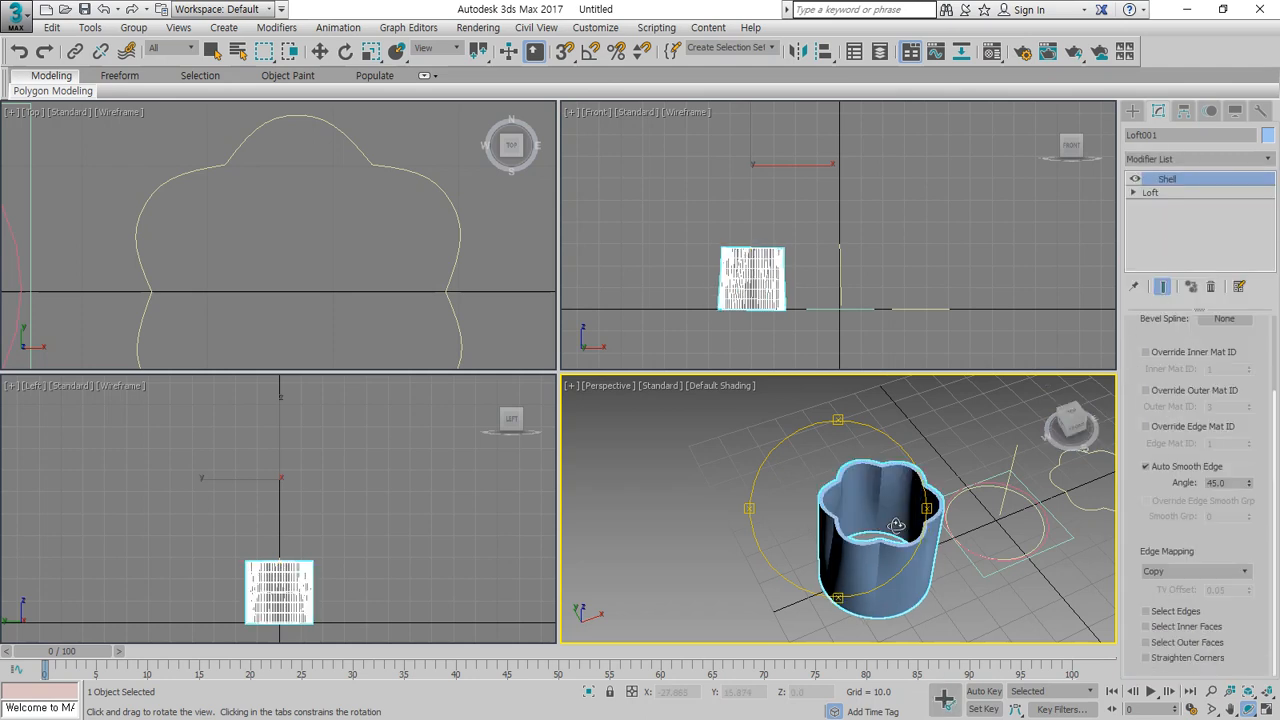
# Set the Shell's Outer Amount to 0.1, inspect the thin-walled container from several angles, and deselect it.
pyautogui.moveTo(1249, 343); pyautogui.dragTo(1240, 420)
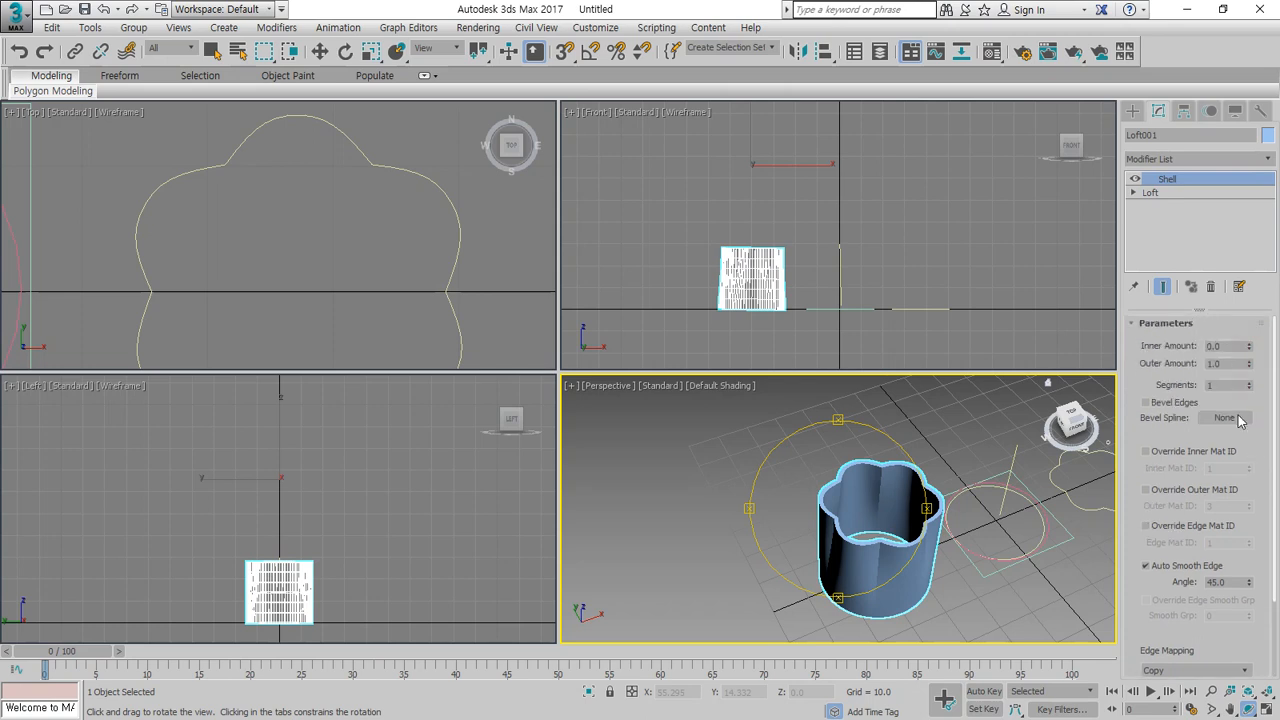
pyautogui.doubleClick(1232, 363)
pyautogui.write('0.1')
pyautogui.press('Return')
pyautogui.scroll(5, 838, 472)
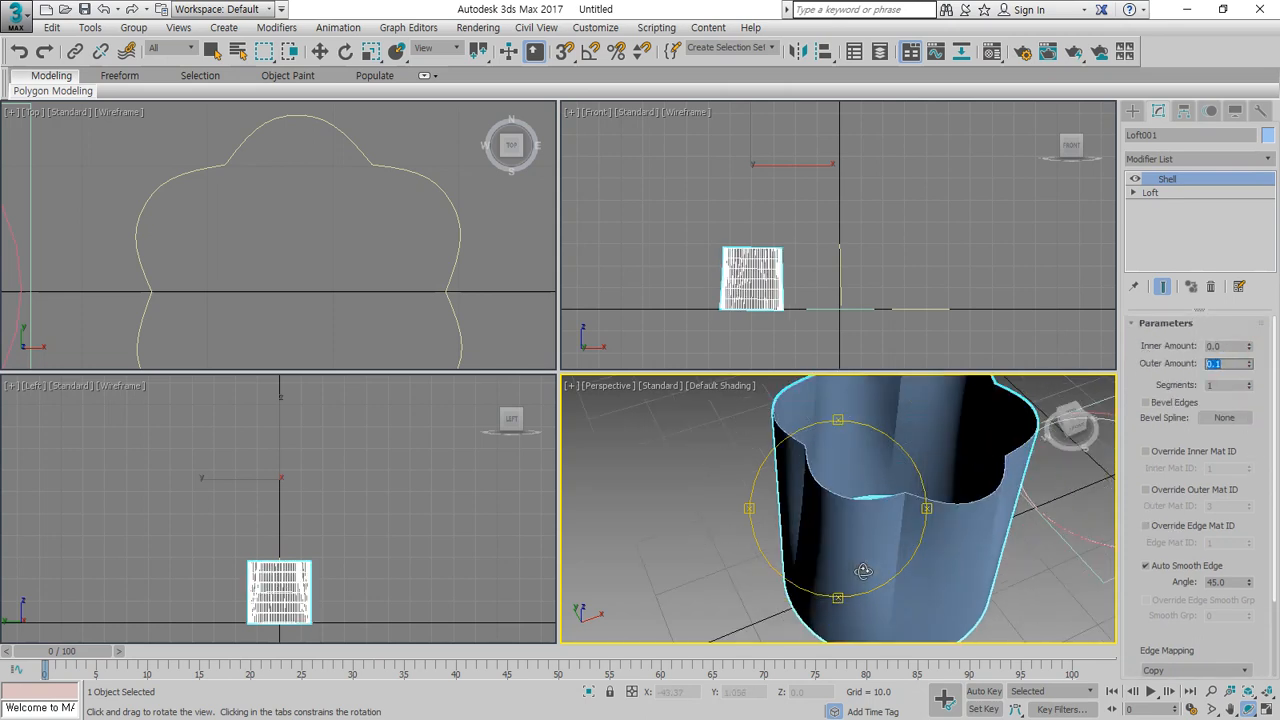
pyautogui.moveTo(838, 472); pyautogui.dragTo(798, 520)
pyautogui.scroll(-4, 865, 482)
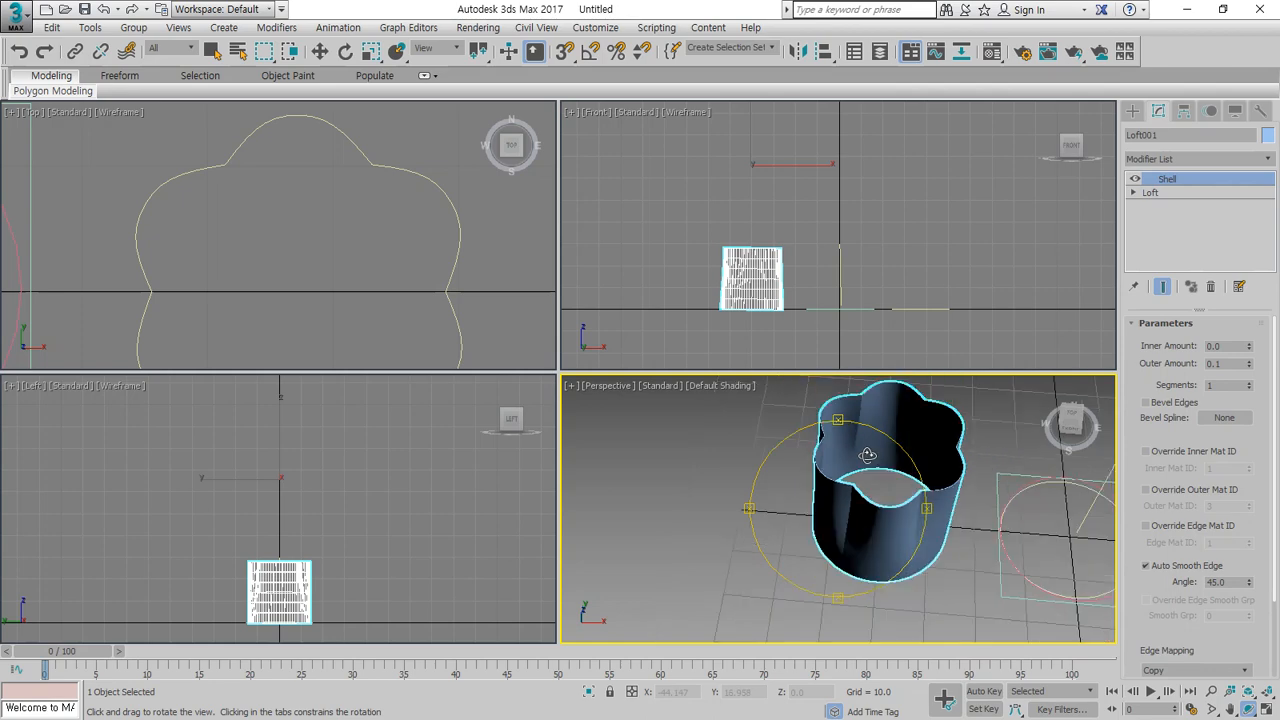
pyautogui.moveTo(832, 484); pyautogui.dragTo(831, 434)
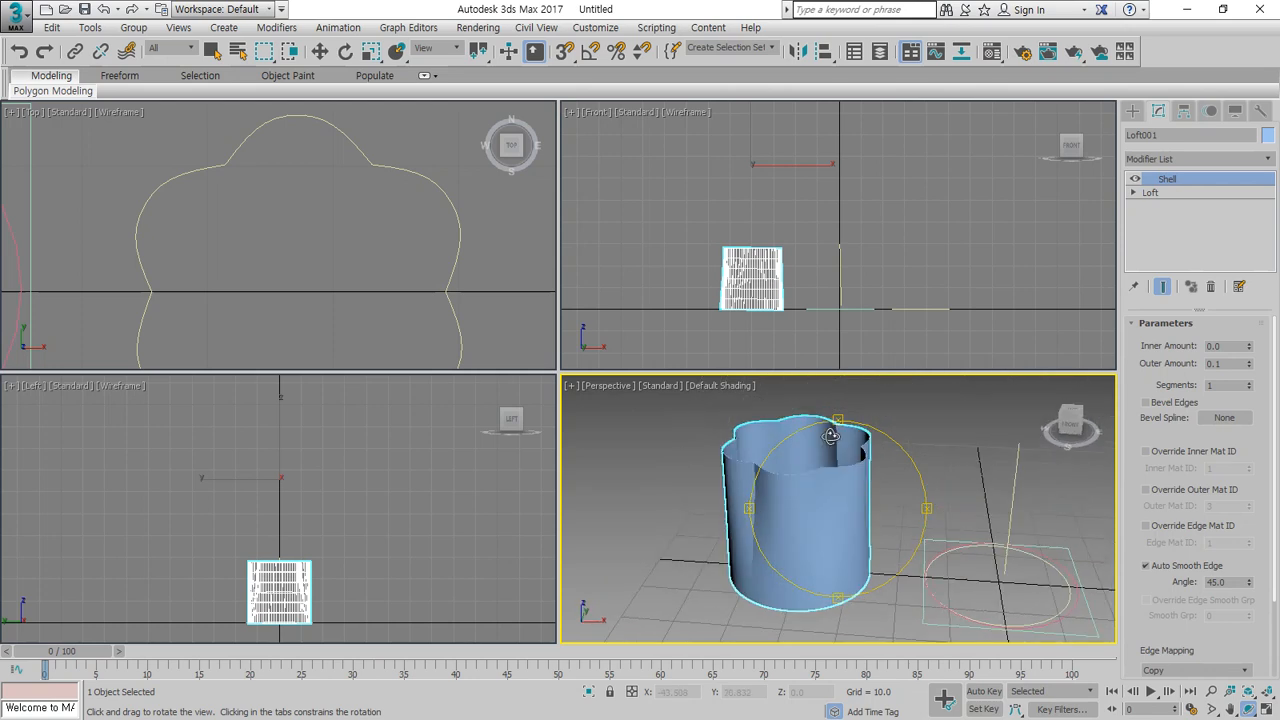
pyautogui.rightClick(831, 434)
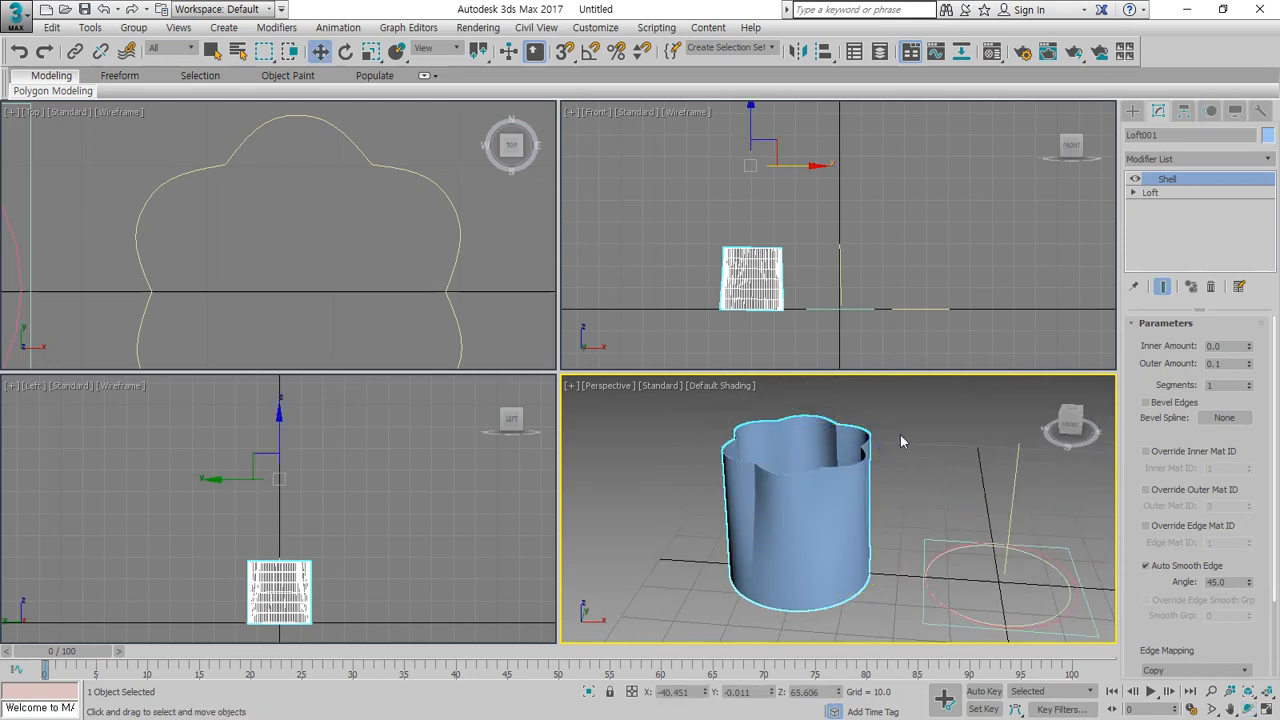
pyautogui.click(900, 434)
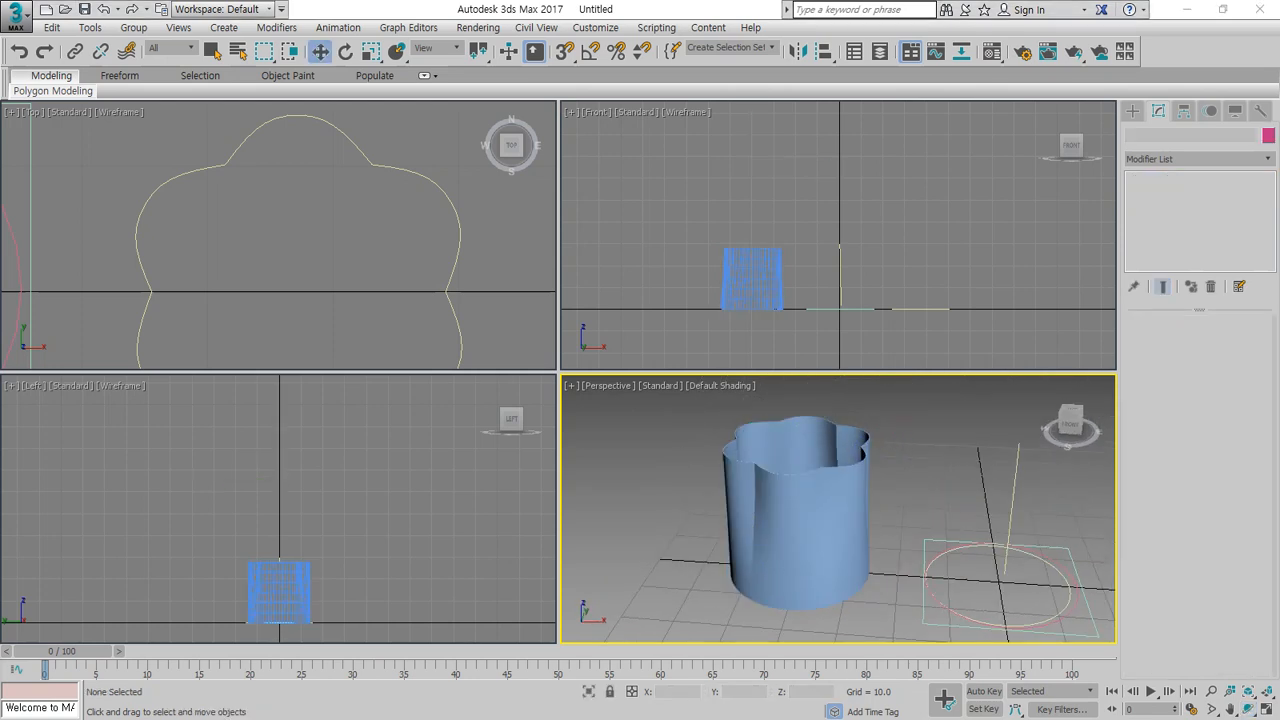
# Reset to an empty scene, discarding the changes to the loft scene.
pyautogui.click(286, 286)
pyautogui.scroll(-6, 286, 286)
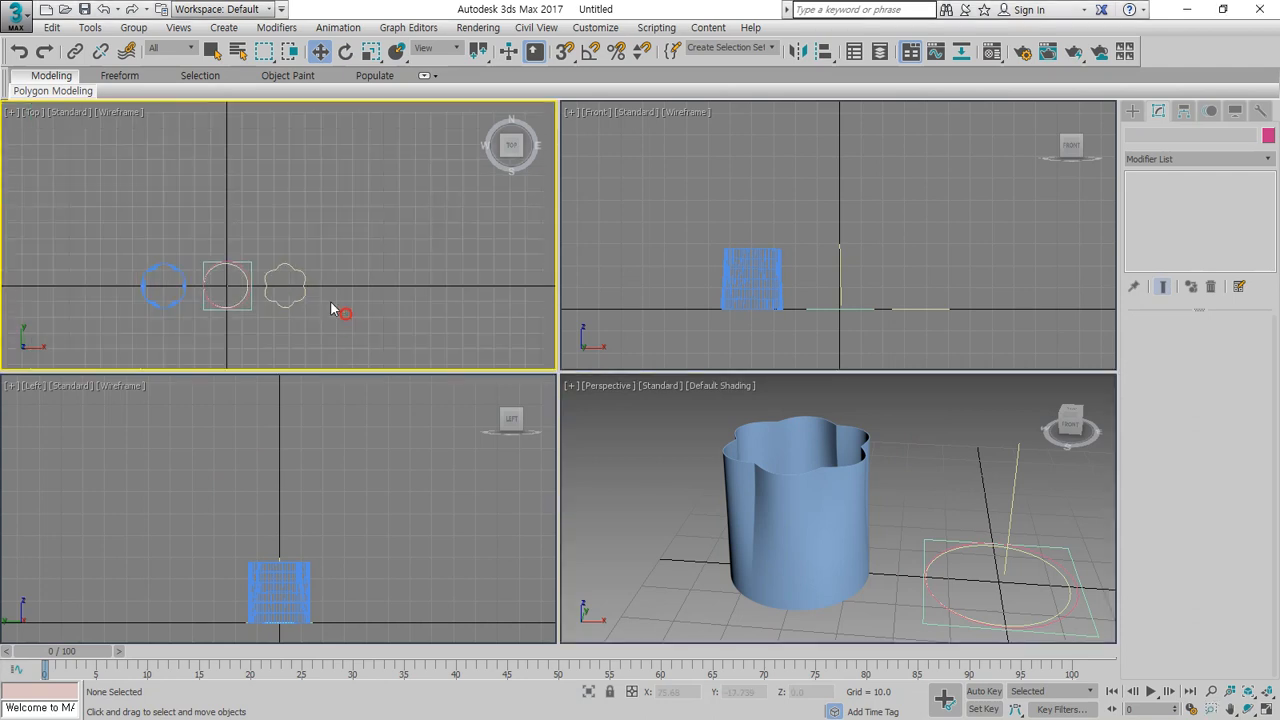
pyautogui.hotkey('ctrl', 'a')
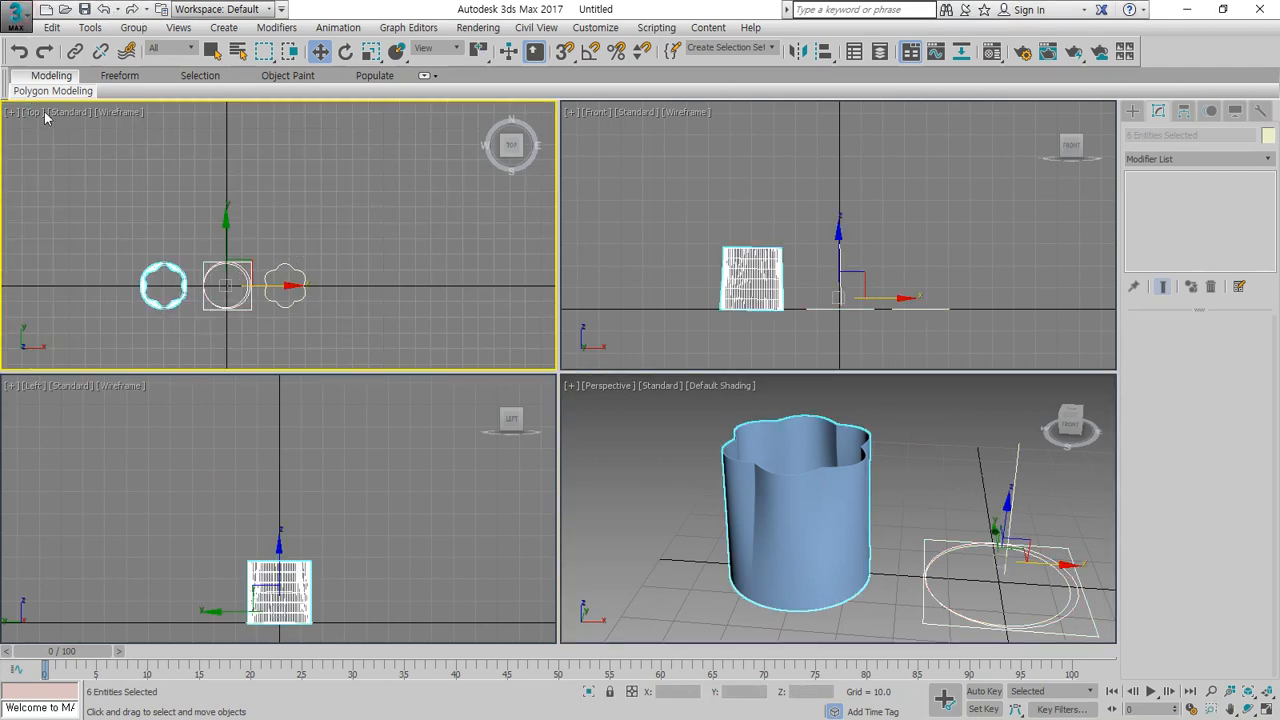
pyautogui.click(15, 15)
pyautogui.press('Escape')
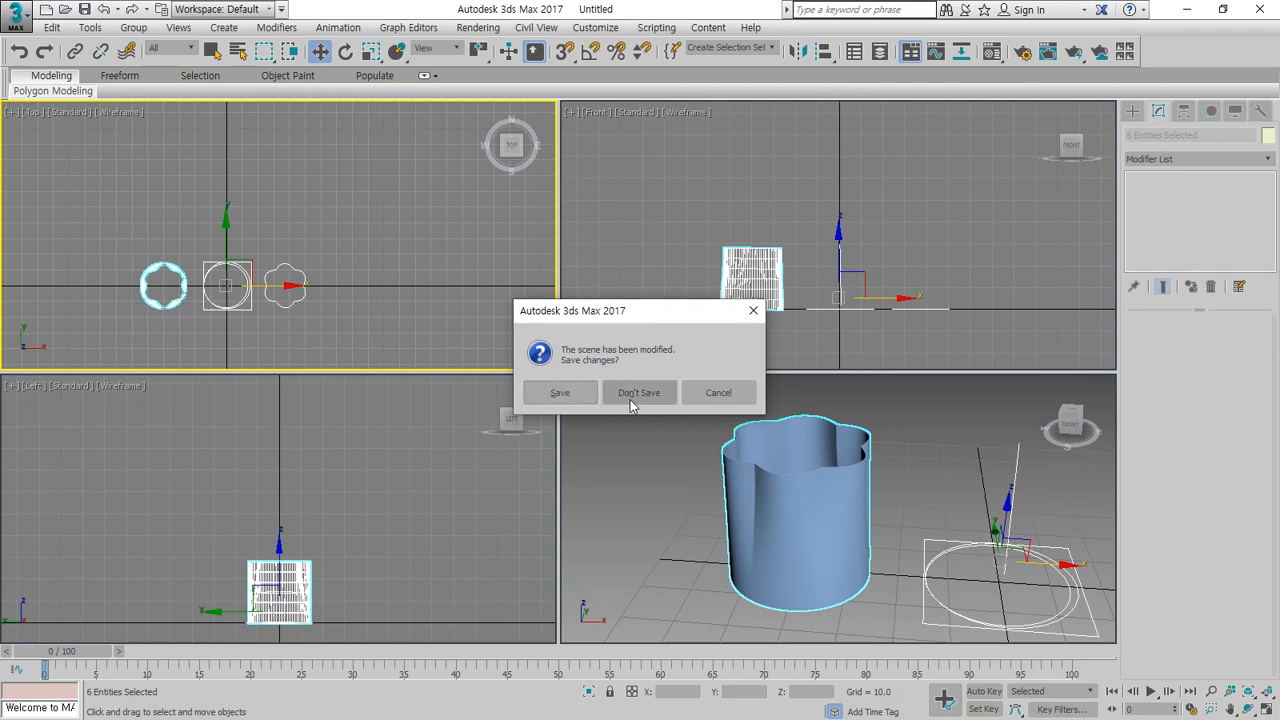
pyautogui.click(632, 397)
pyautogui.click(613, 399)
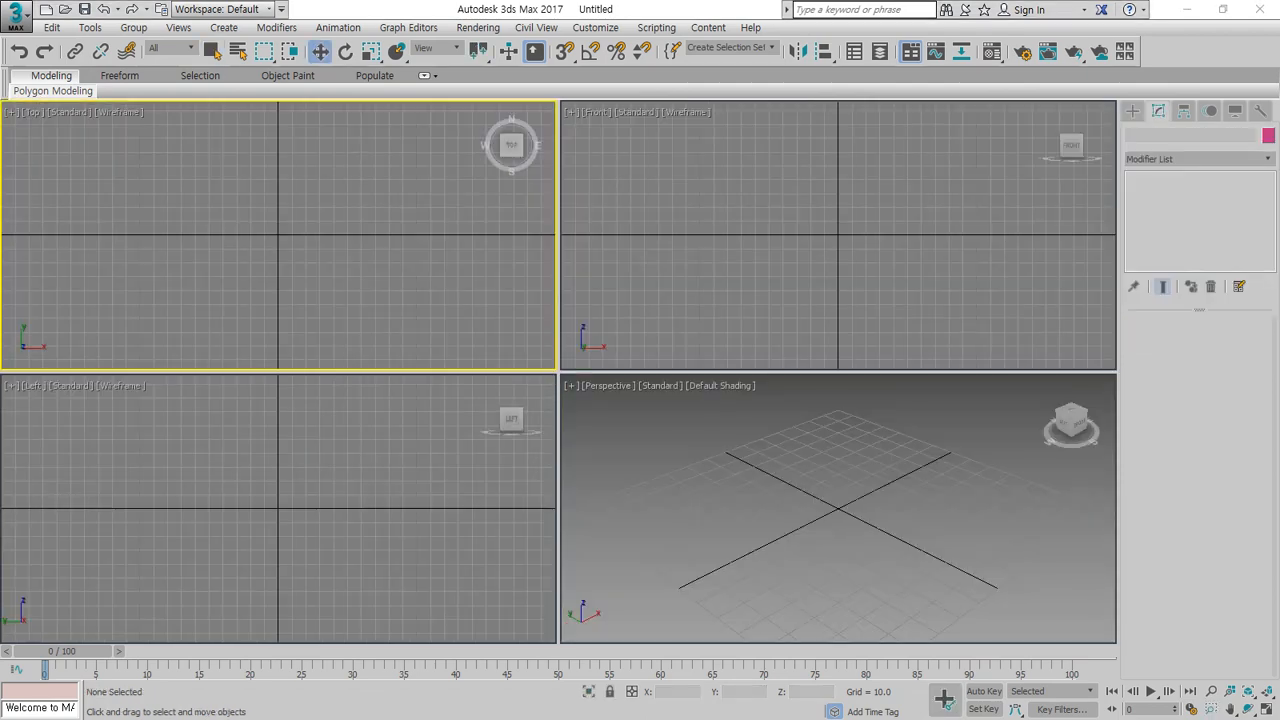
# Draw a Rectangle spline about 28 long and 19 wide in the Front view and maximize that viewport.
pyautogui.click(1131, 111)
pyautogui.click(1218, 222)
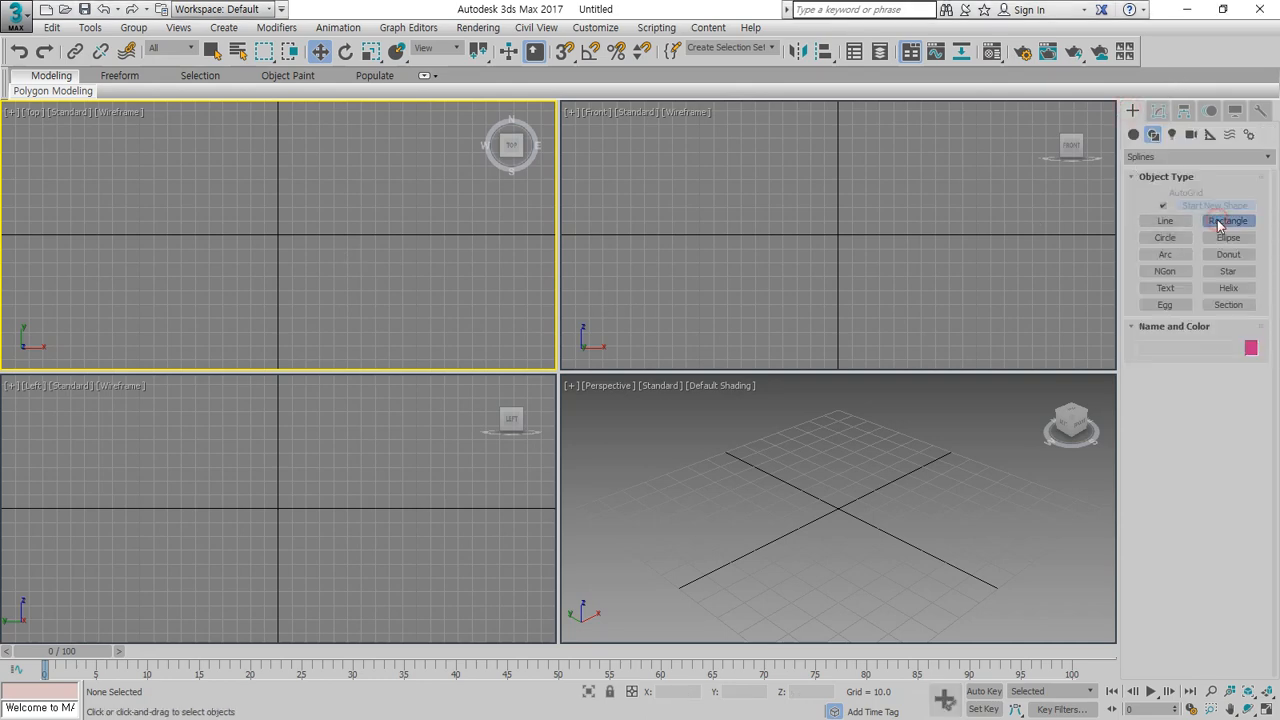
pyautogui.click(825, 192)
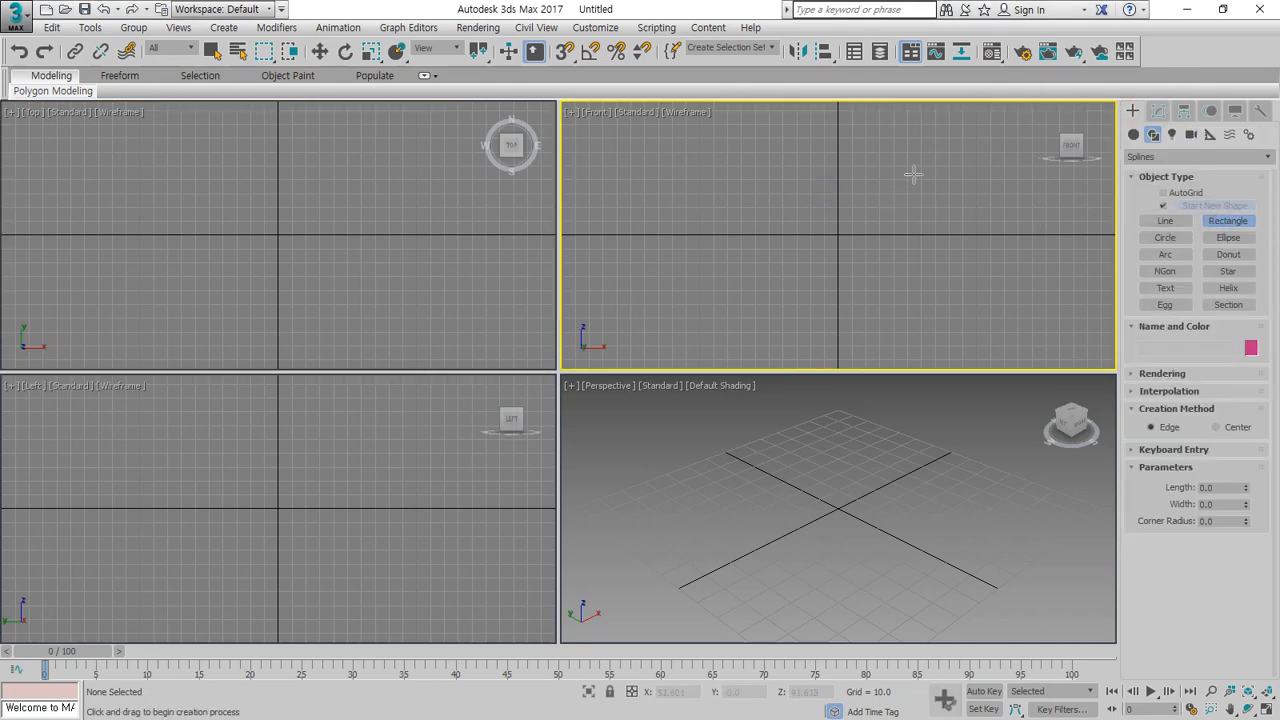
pyautogui.moveTo(913, 175); pyautogui.dragTo(941, 213)
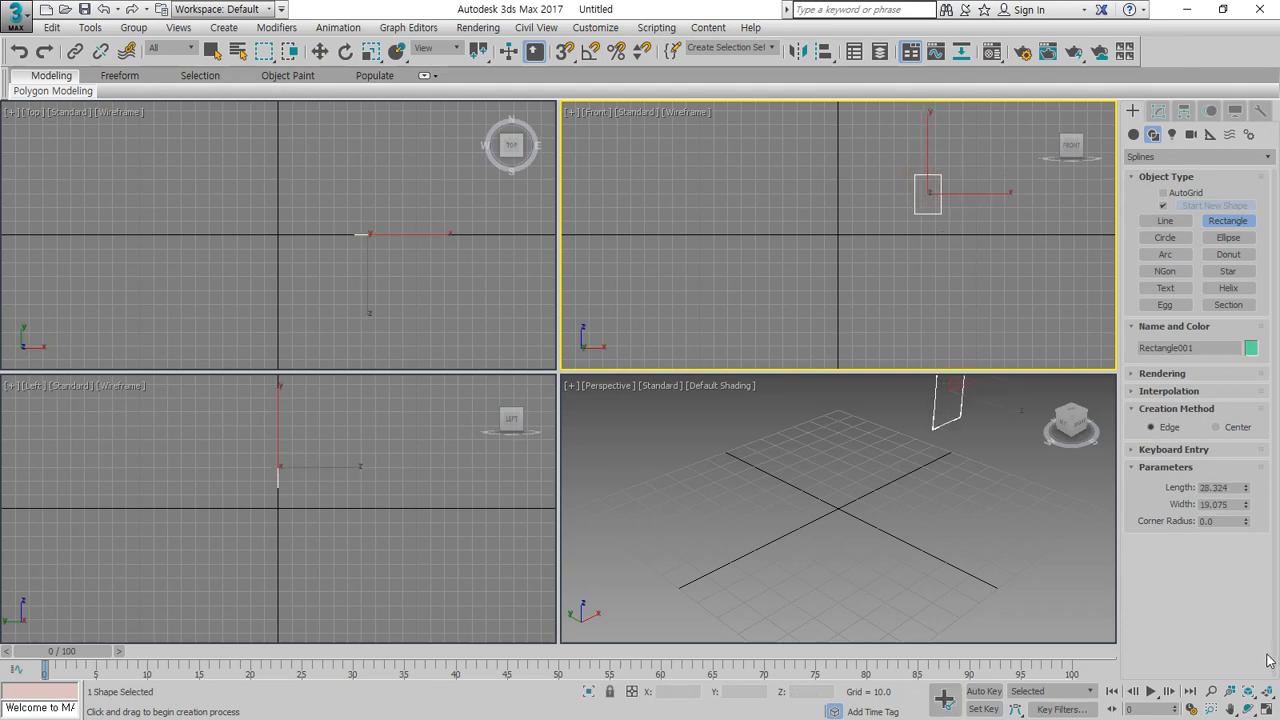
pyautogui.click(1268, 708)
pyautogui.click(1268, 691)
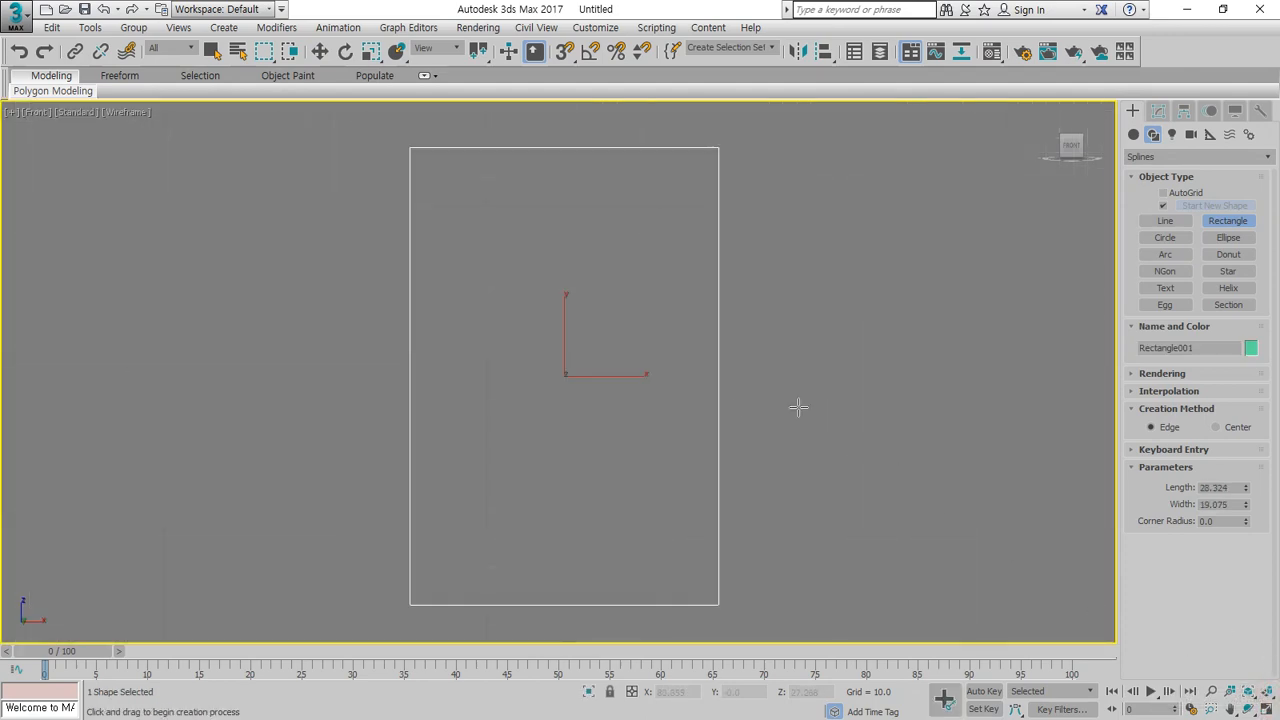
# Set the rectangle's length to 100 and width to 50.
pyautogui.click(1158, 111)
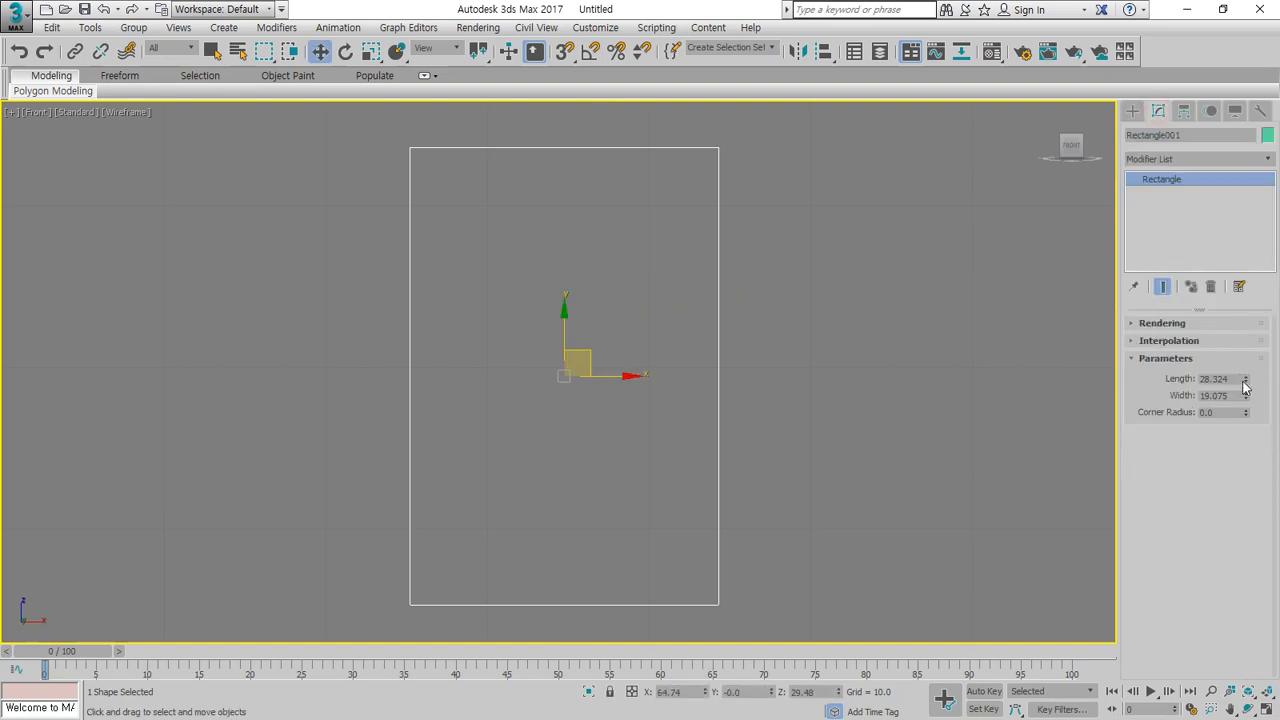
pyautogui.moveTo(1245, 387)
pyautogui.mouseDown()
pyautogui.moveTo(1247, 367)
pyautogui.moveTo(1246, 380)
pyautogui.mouseUp()
pyautogui.write('10')
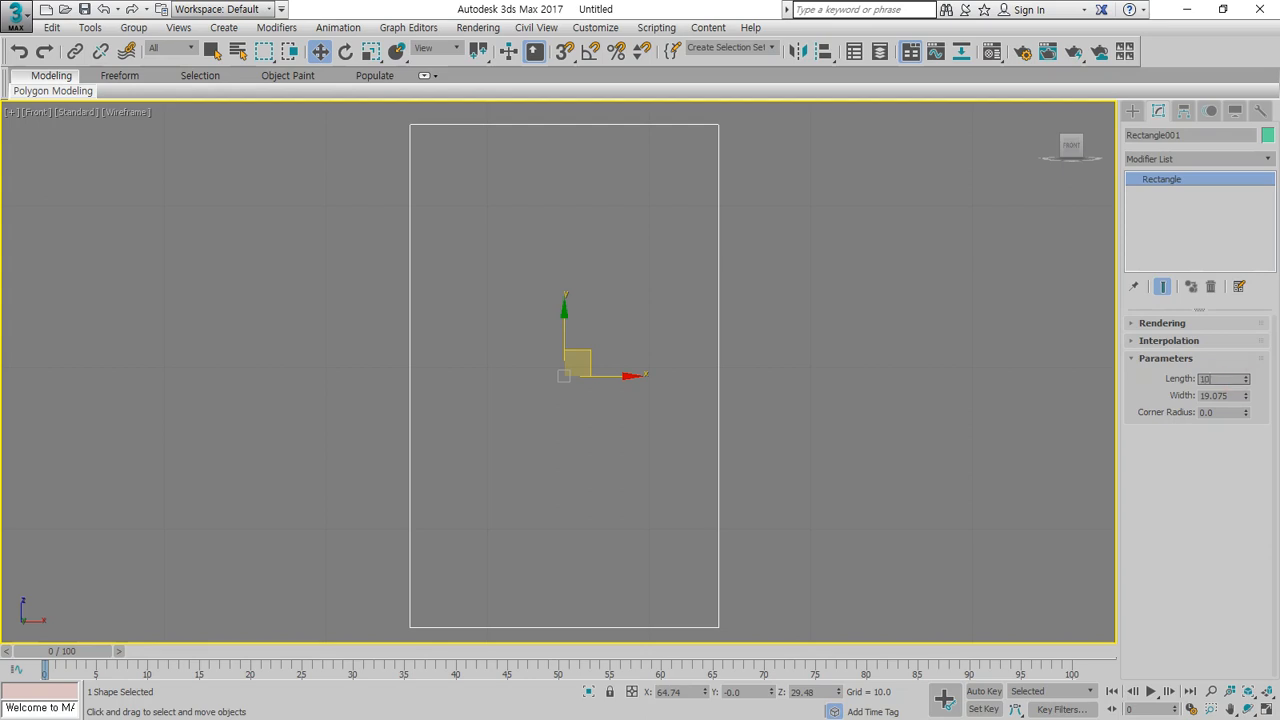
pyautogui.write('0')
pyautogui.press('Return')
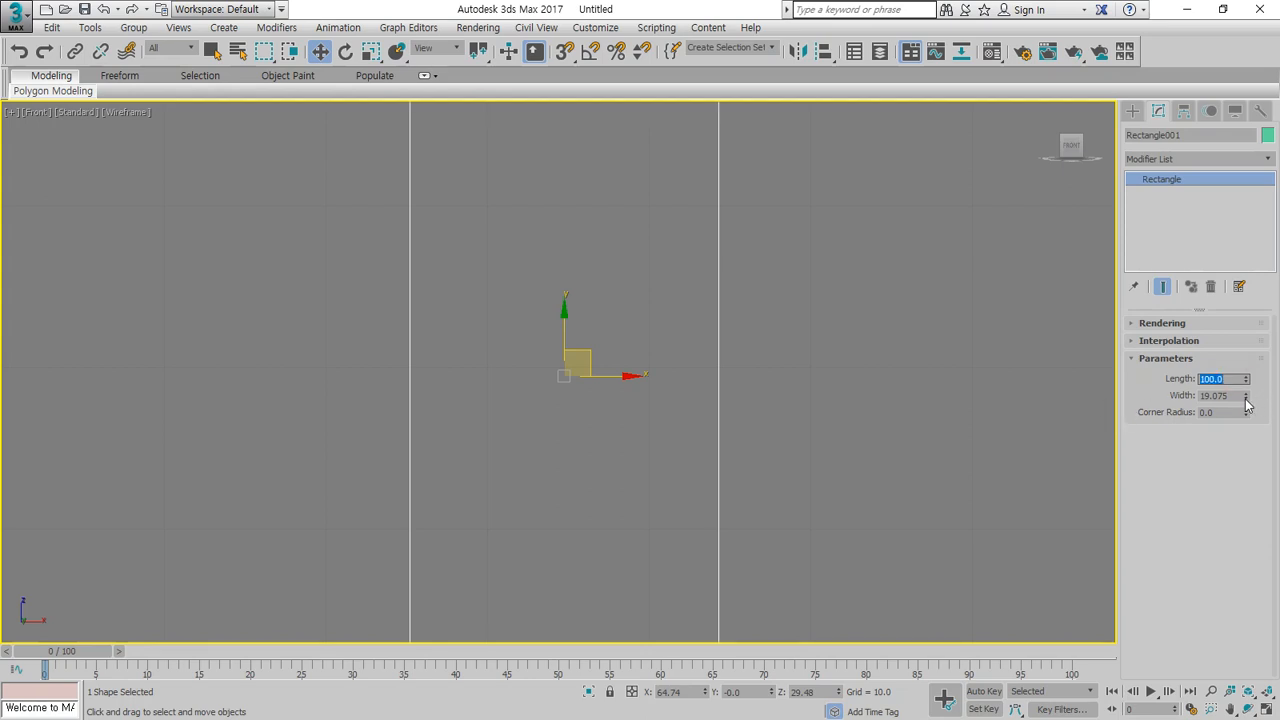
pyautogui.moveTo(1247, 403); pyautogui.dragTo(1247, 398)
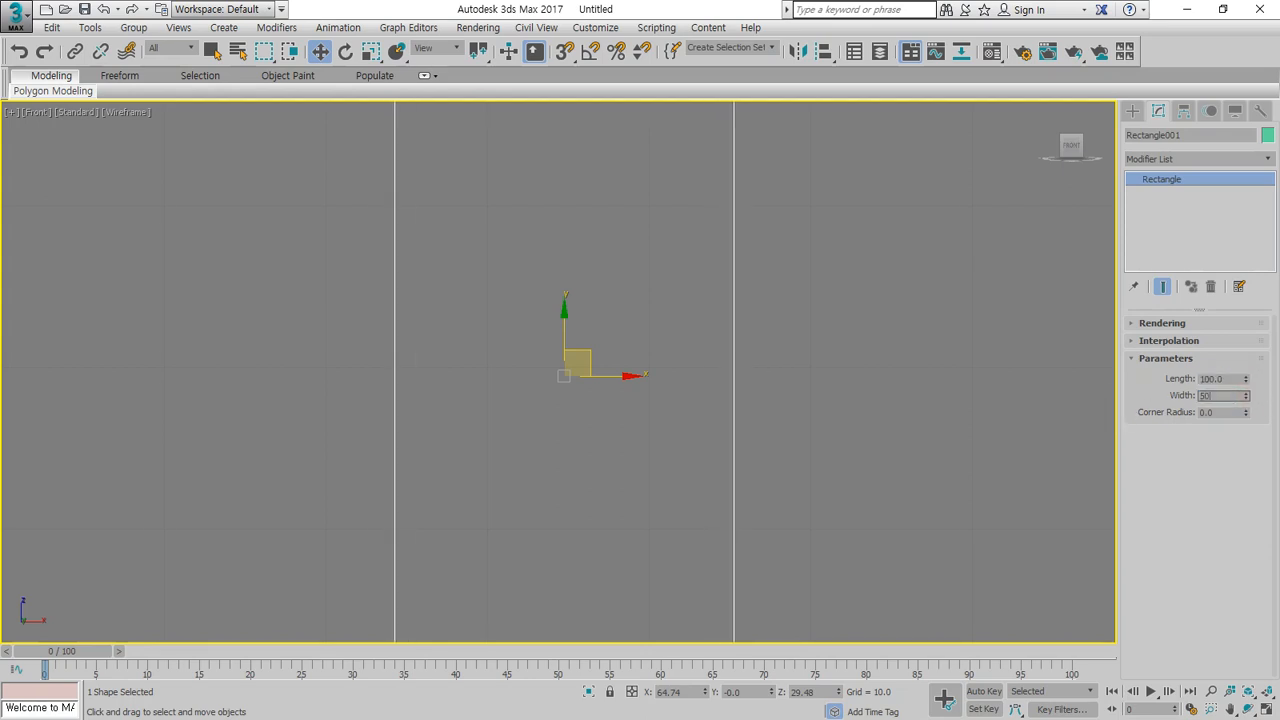
pyautogui.write('50')
pyautogui.press('Return')
pyautogui.scroll(-5, 917, 413)
pyautogui.moveTo(949, 411); pyautogui.dragTo(903, 388, button='middle')
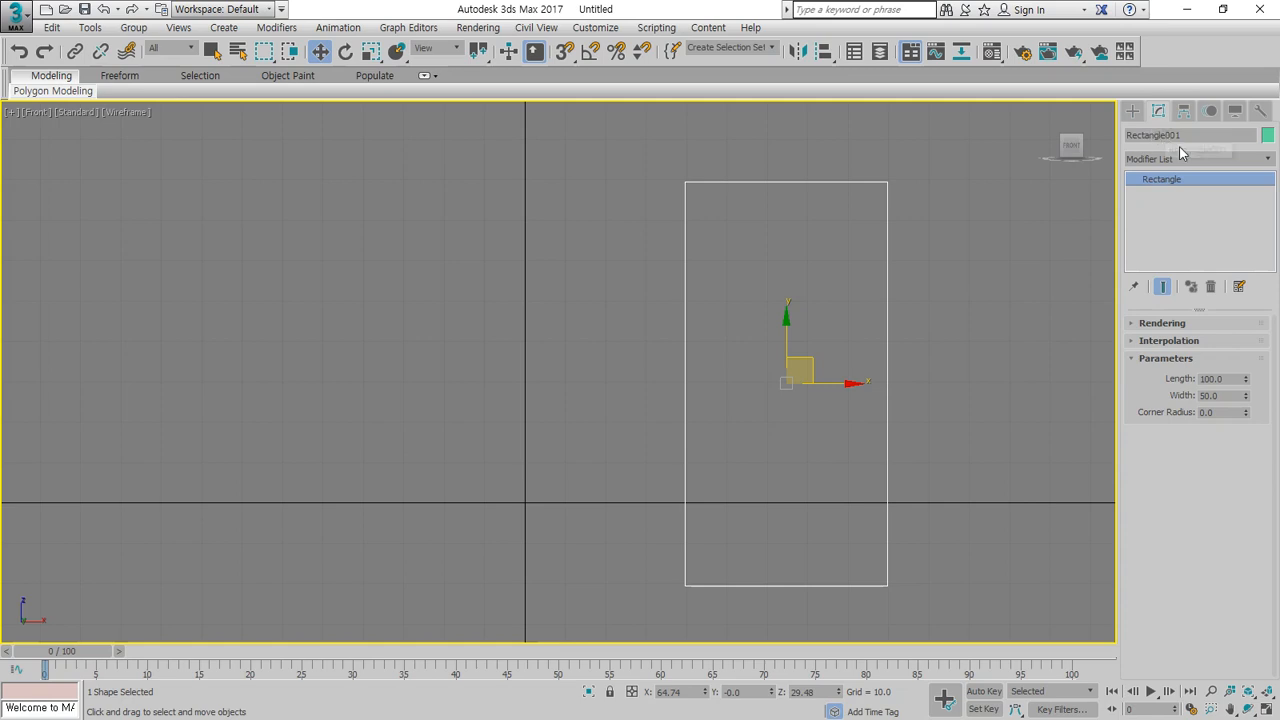
# Add an Edit Spline modifier to the rectangle and enter vertex level.
pyautogui.click(1229, 159)
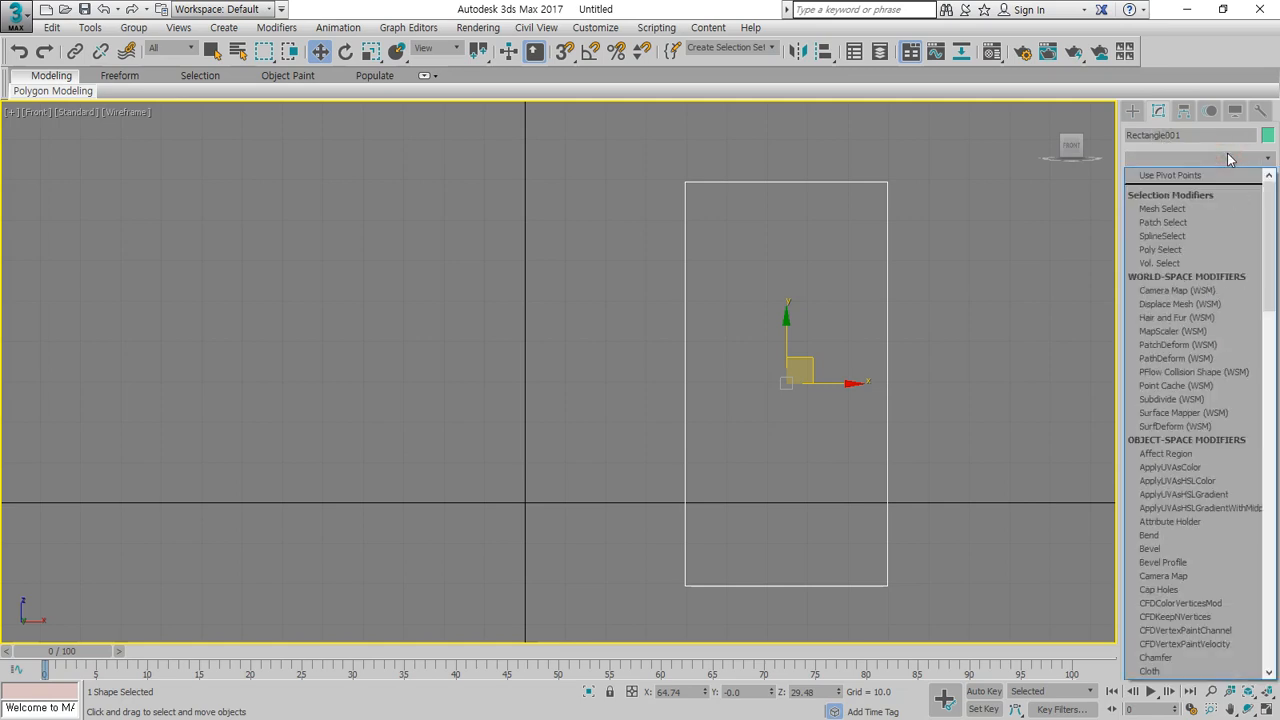
pyautogui.press('e')
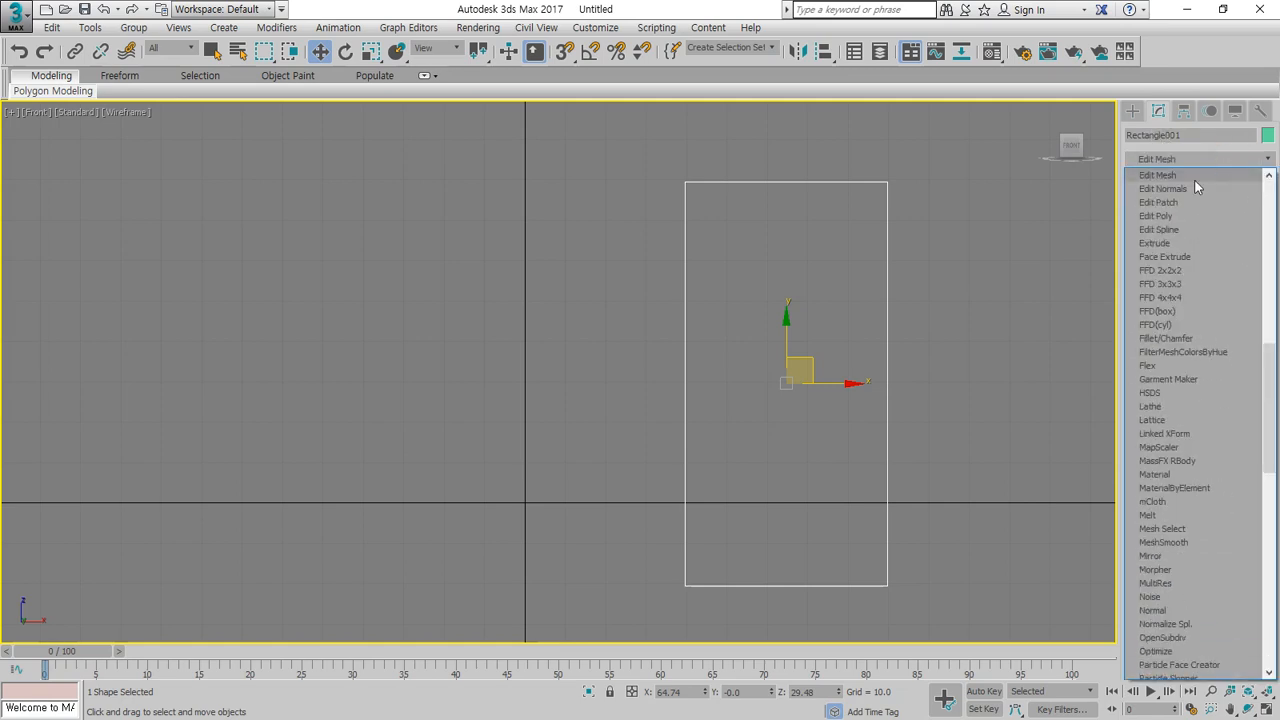
pyautogui.click(1165, 229)
pyautogui.click(1176, 349)
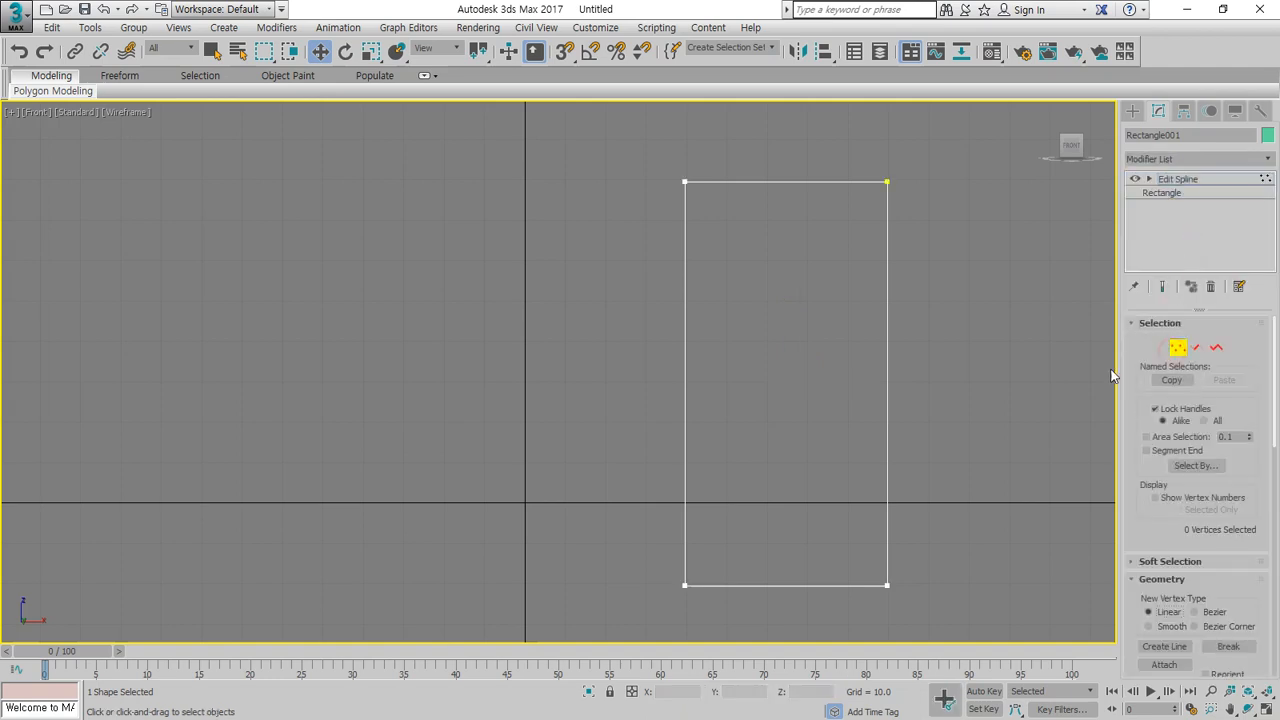
# Refine both long sides of the rectangle with four closely spaced vertices each around mid-height.
pyautogui.moveTo(1140, 507); pyautogui.dragTo(1134, 360)
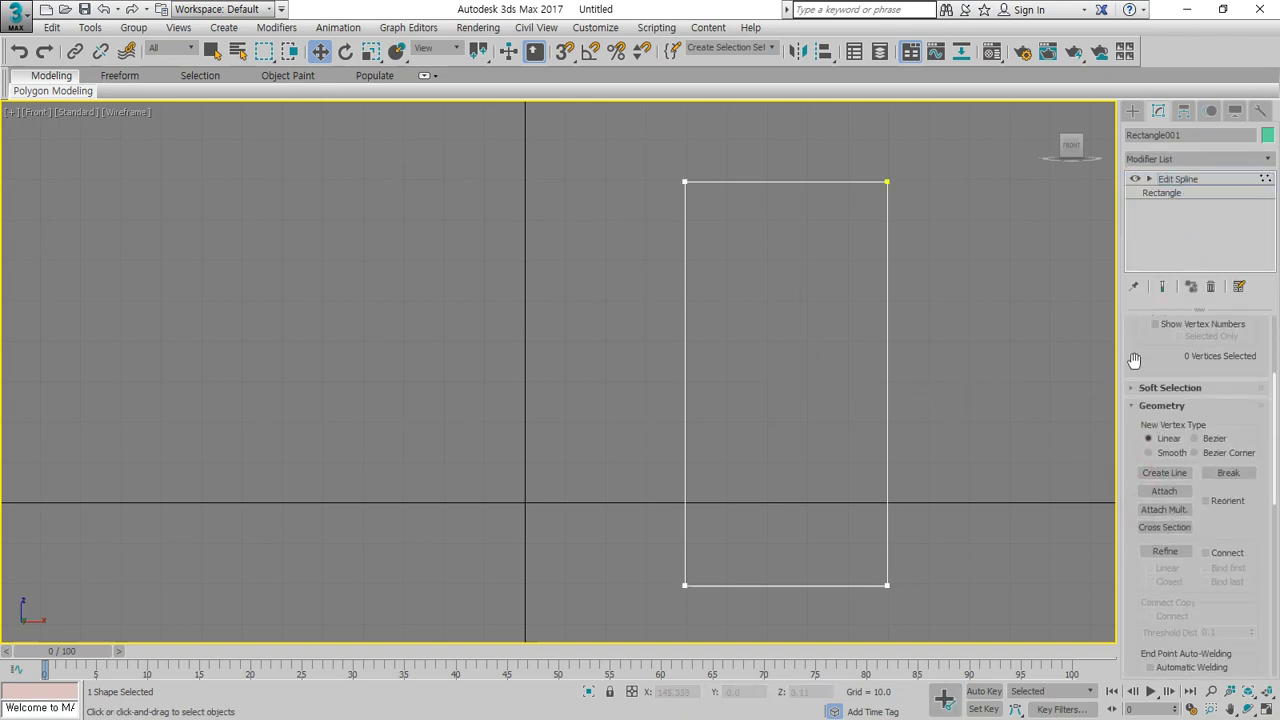
pyautogui.click(1168, 553)
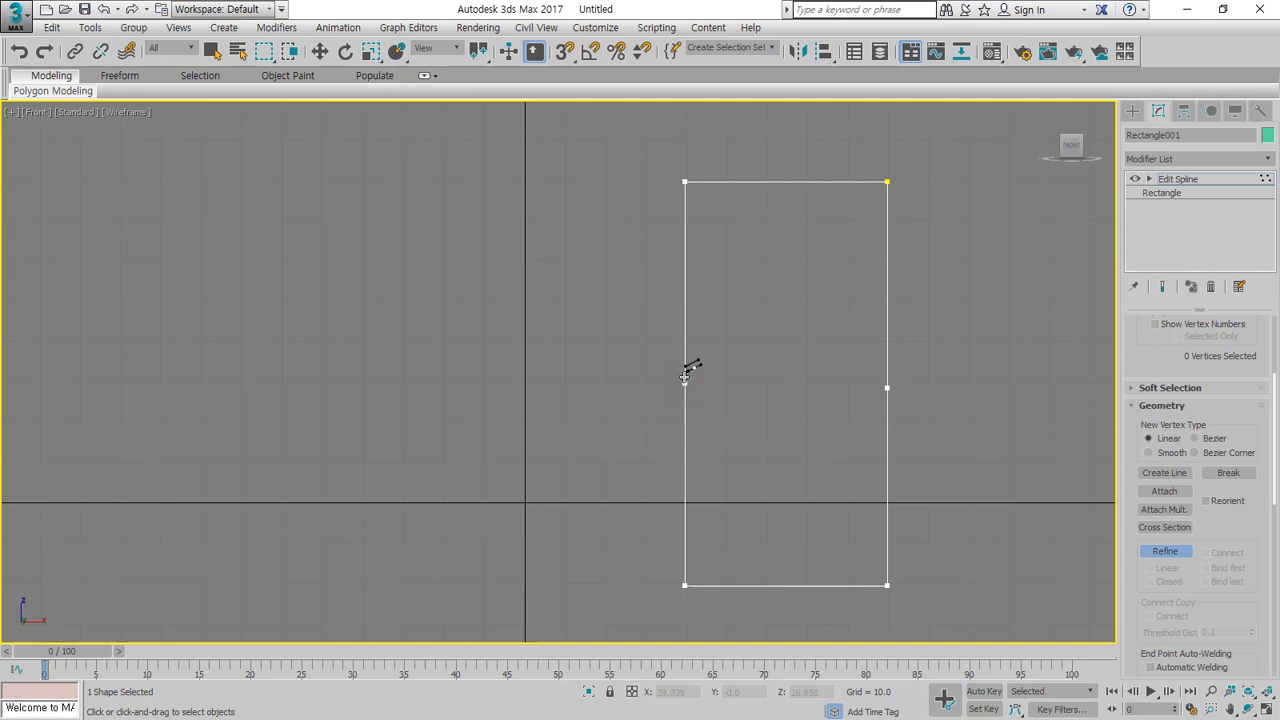
pyautogui.click(685, 384)
pyautogui.click(685, 405)
pyautogui.click(685, 369)
pyautogui.click(886, 348)
pyautogui.click(887, 406)
pyautogui.press('w')
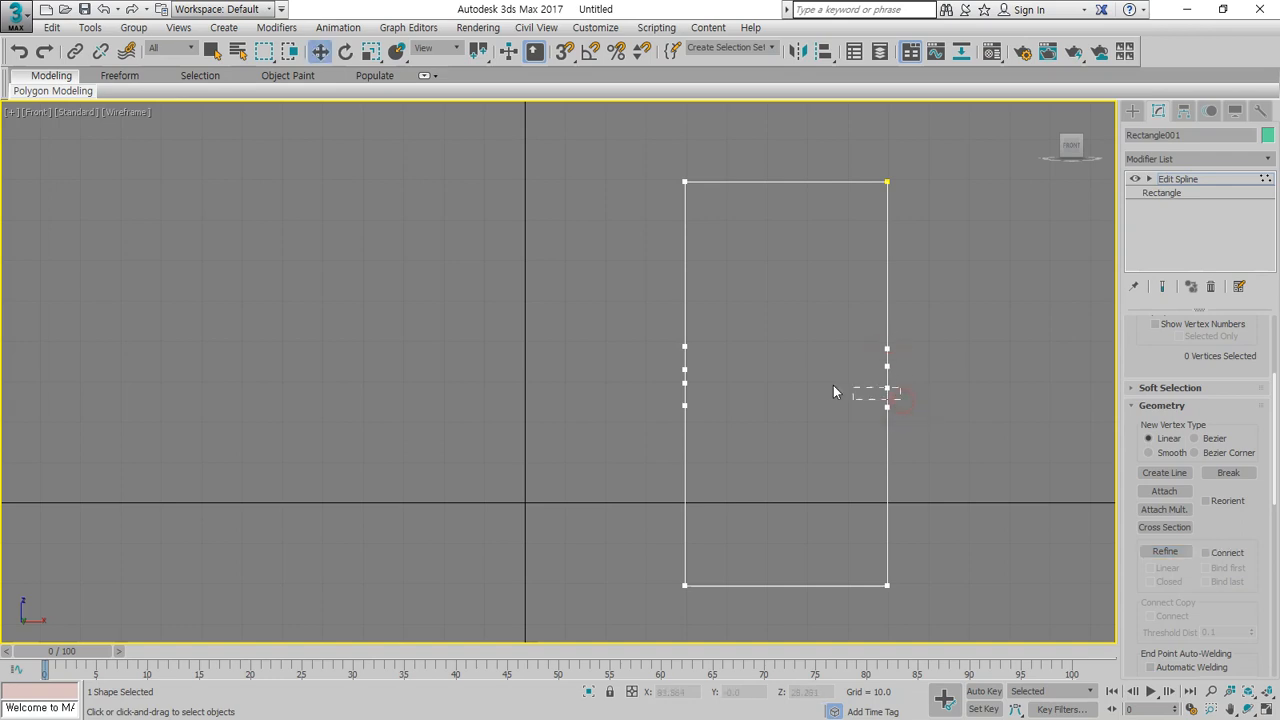
# Select the two middle inserted vertices on each side and scale them inward along X to form opposing notches.
pyautogui.moveTo(670, 360); pyautogui.dragTo(671, 361)
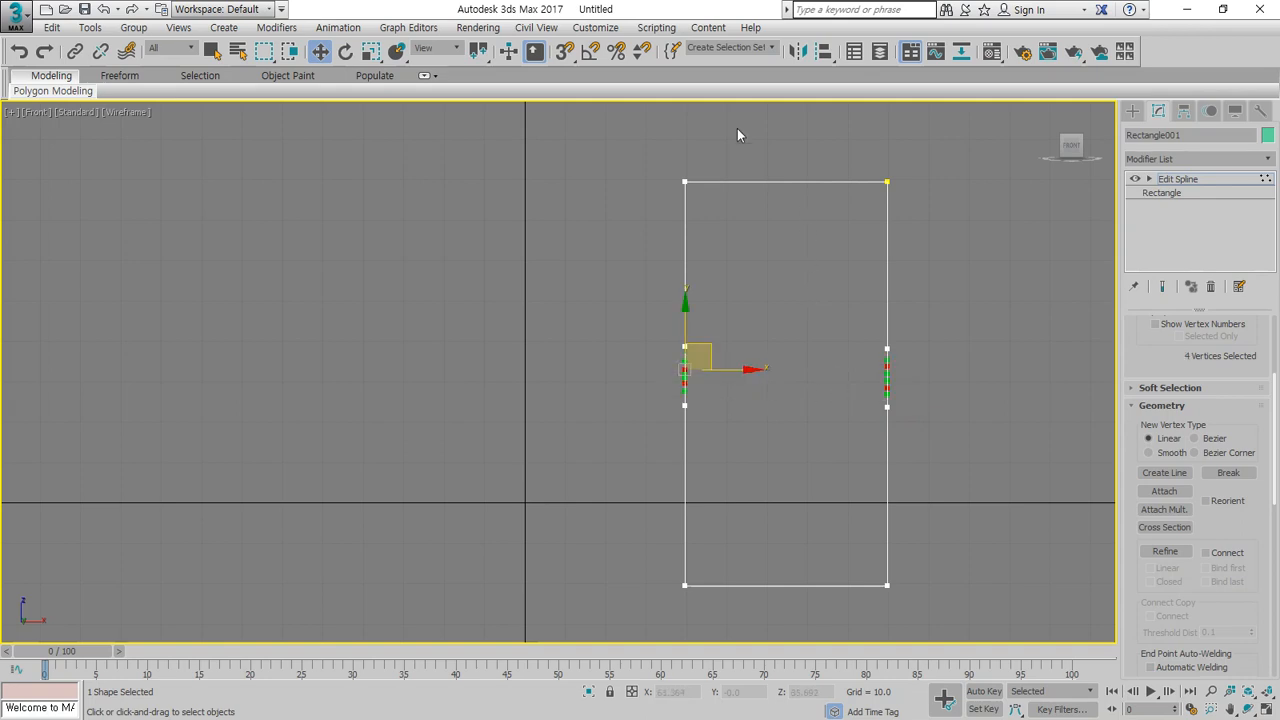
pyautogui.moveTo(370, 51); pyautogui.dragTo(378, 102)
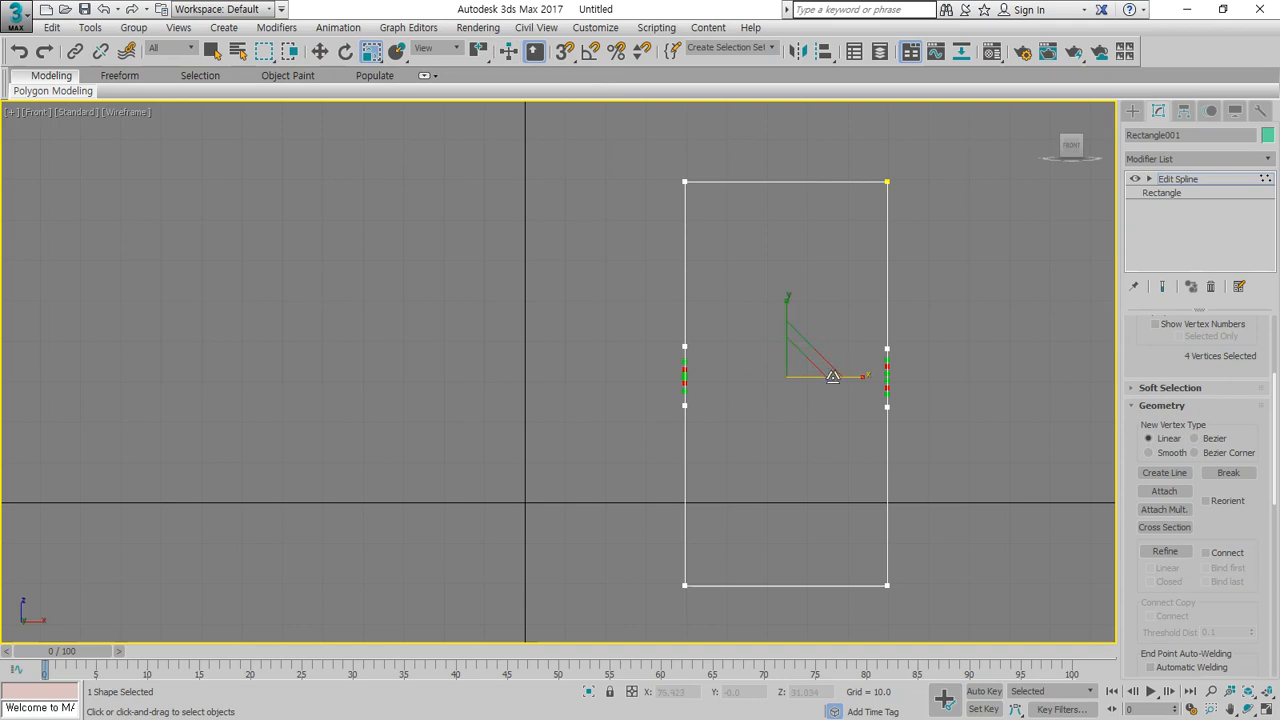
pyautogui.moveTo(858, 375); pyautogui.dragTo(840, 376)
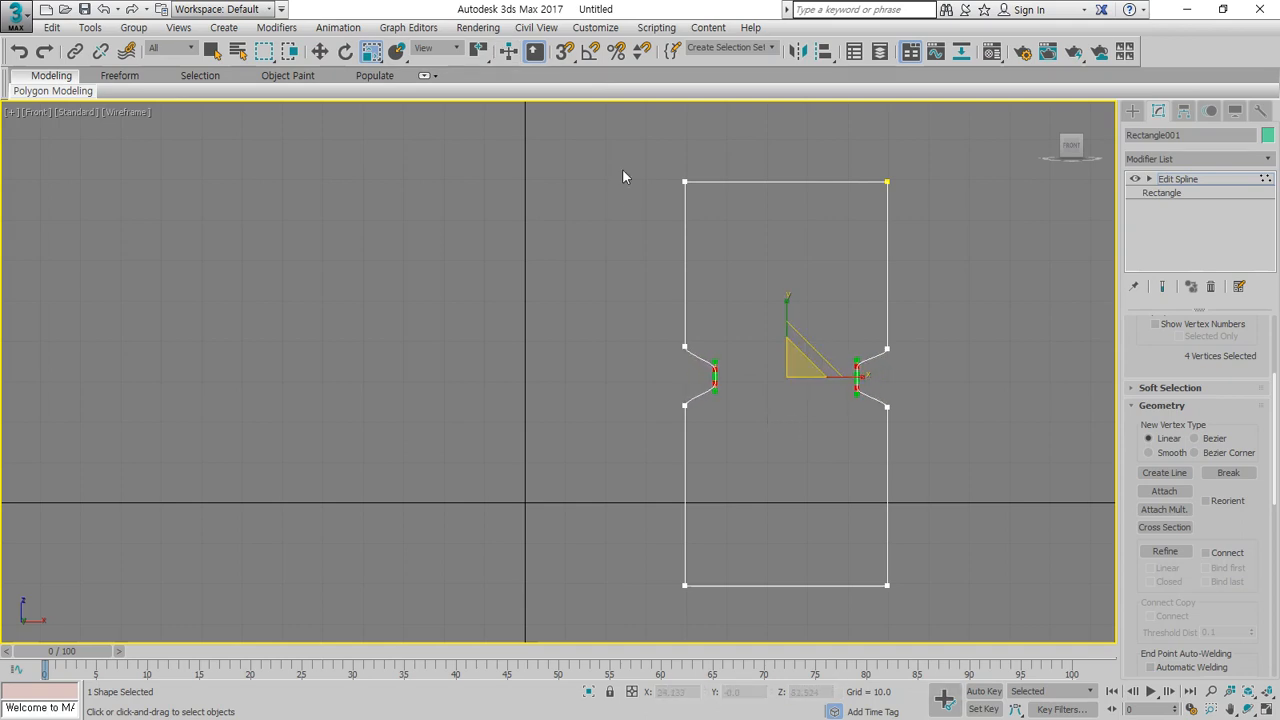
# Convert all vertices of the notched outline to the Corner type.
pyautogui.moveTo(751, 380); pyautogui.dragTo(940, 604)
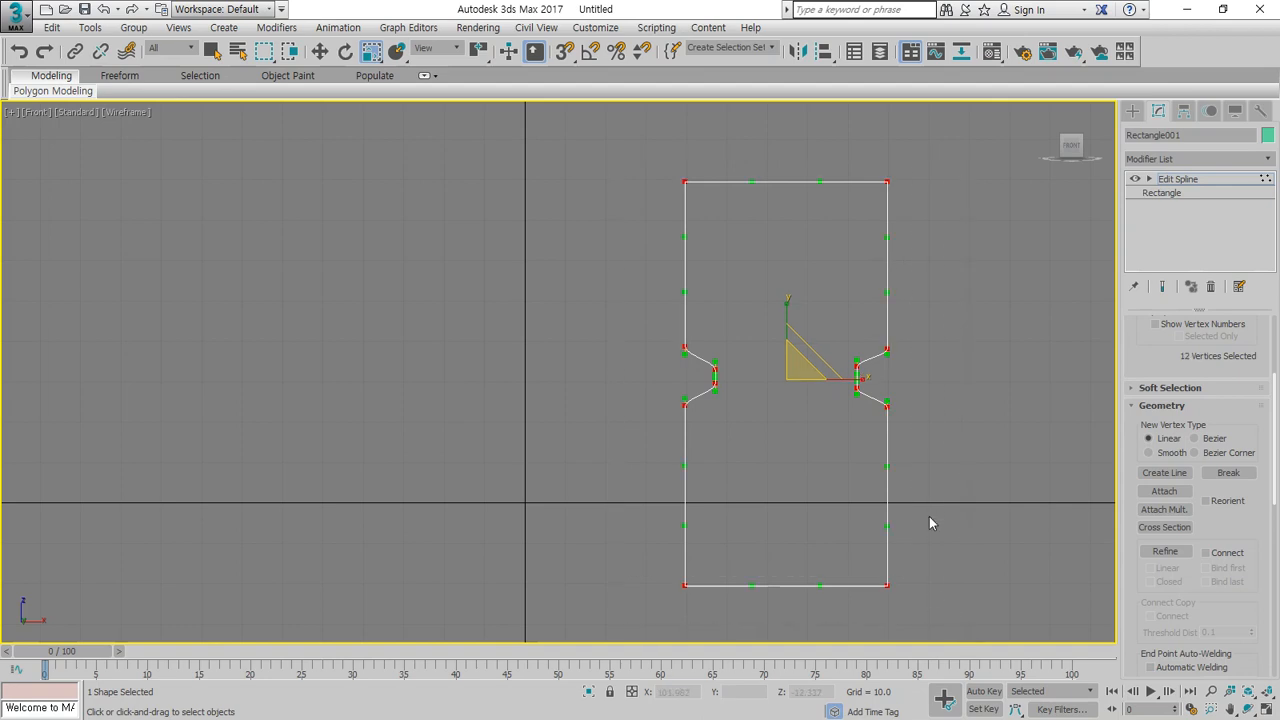
pyautogui.rightClick(883, 407)
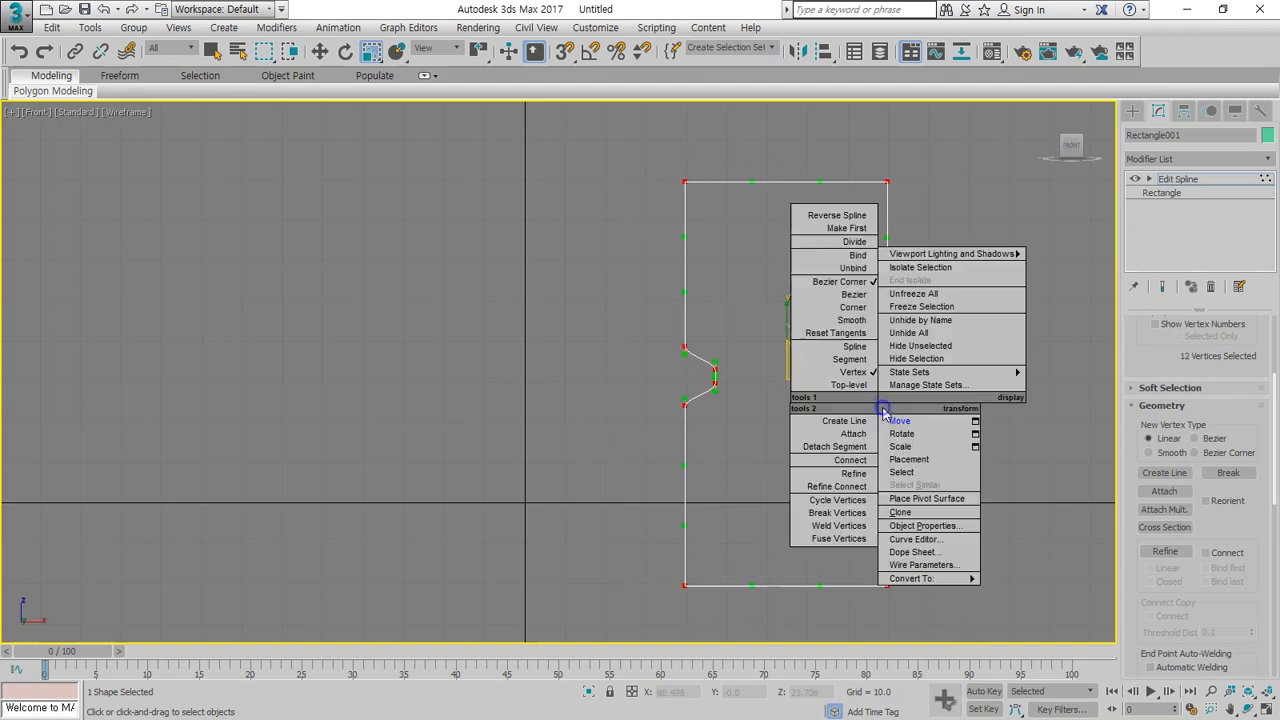
pyautogui.click(866, 309)
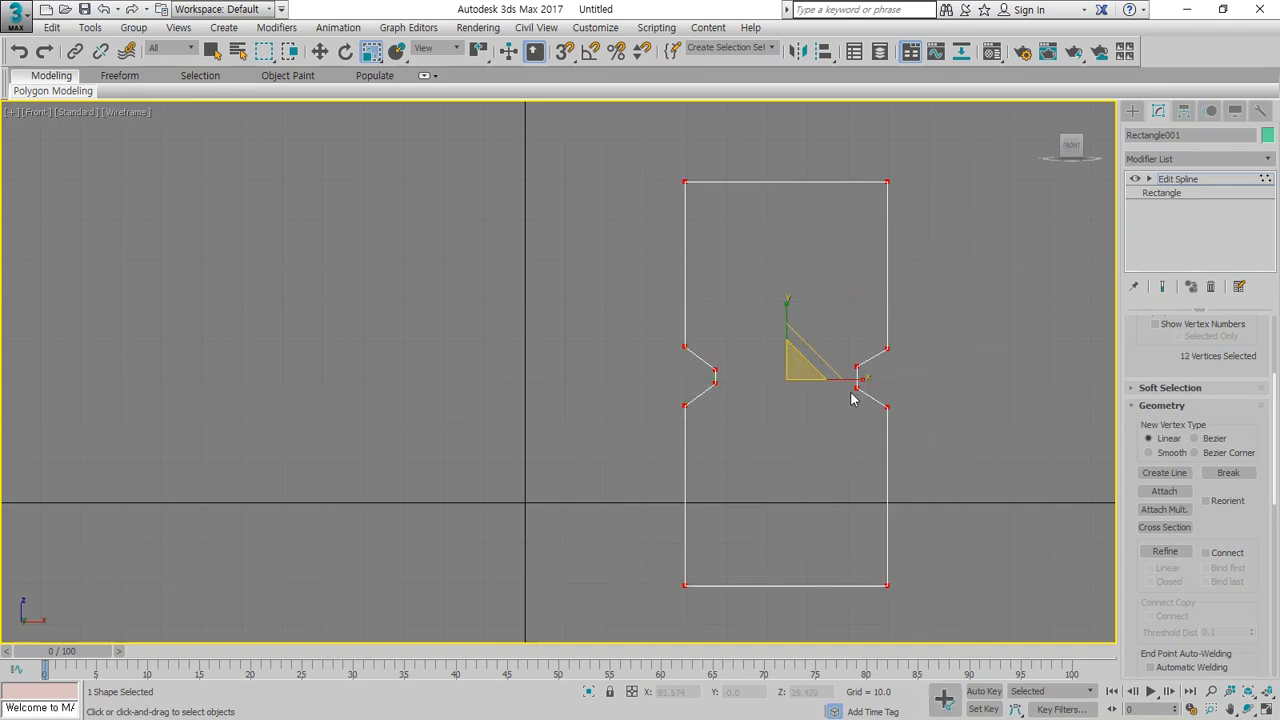
# Flatten the upper four and the lower four notch vertices along Y so both side notches become square.
pyautogui.moveTo(914, 371); pyautogui.dragTo(628, 338)
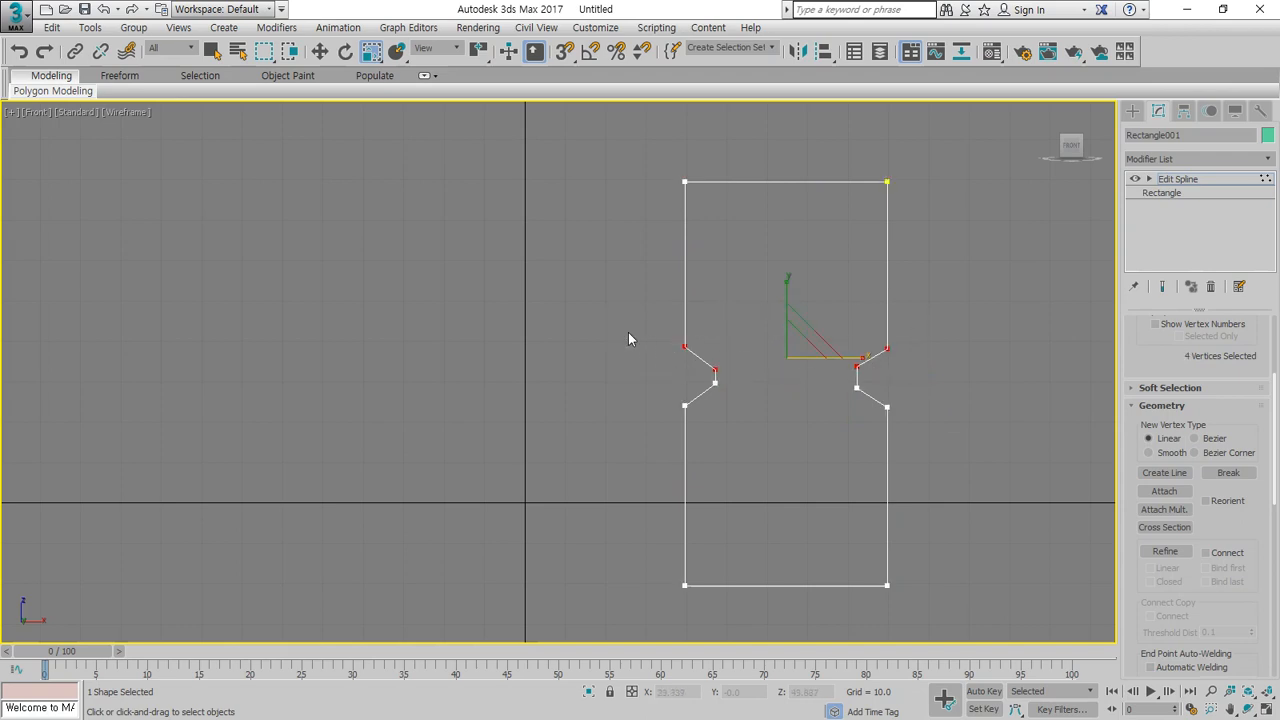
pyautogui.moveTo(787, 292); pyautogui.dragTo(665, 558)
pyautogui.moveTo(654, 386); pyautogui.dragTo(656, 388)
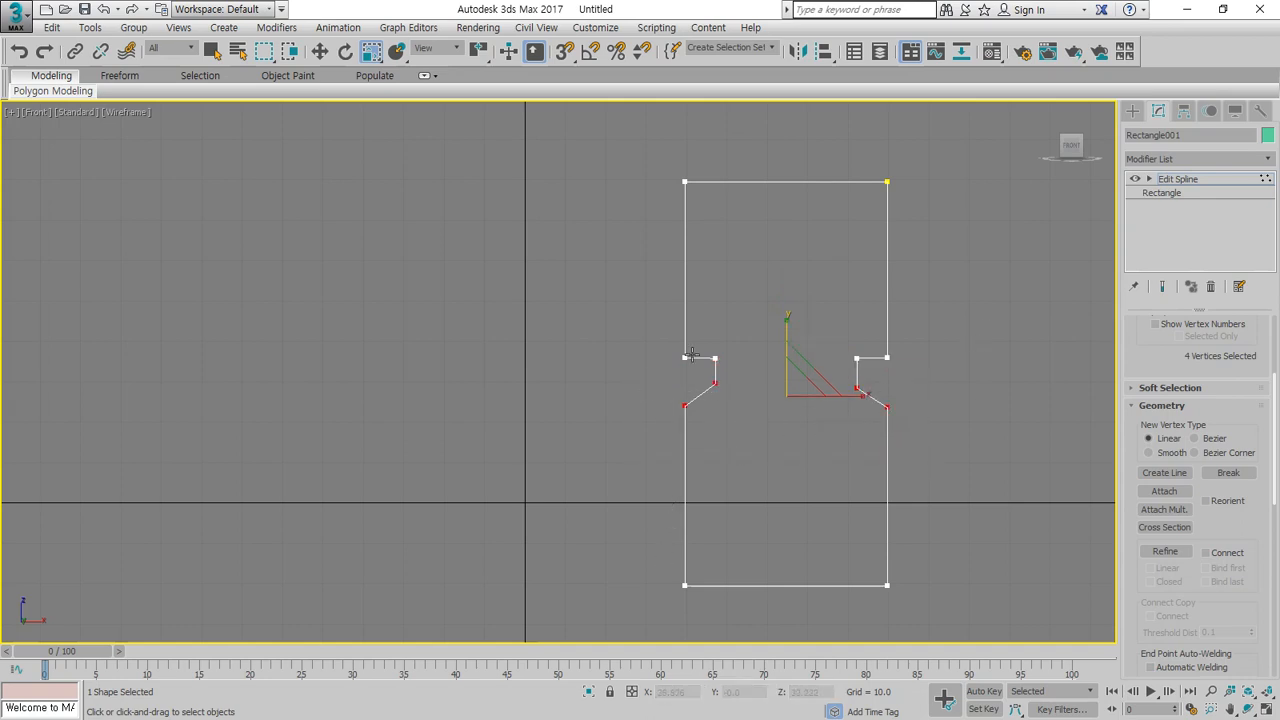
pyautogui.moveTo(788, 322); pyautogui.dragTo(779, 143)
pyautogui.moveTo(640, 606); pyautogui.dragTo(624, 597)
# Widen the square notches by moving the upper row of notch vertices slightly up and the lower row slightly down, and leave vertex level.
pyautogui.click(320, 51)
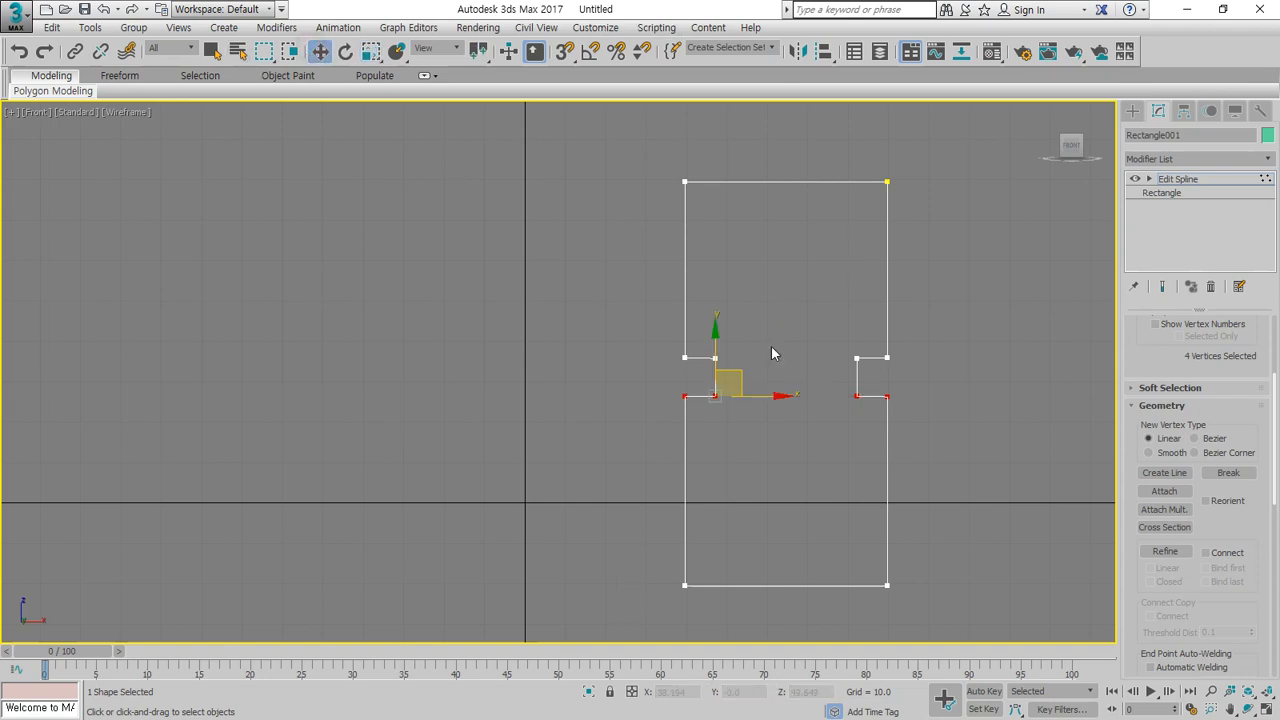
pyautogui.click(937, 381)
pyautogui.moveTo(903, 381); pyautogui.dragTo(903, 381)
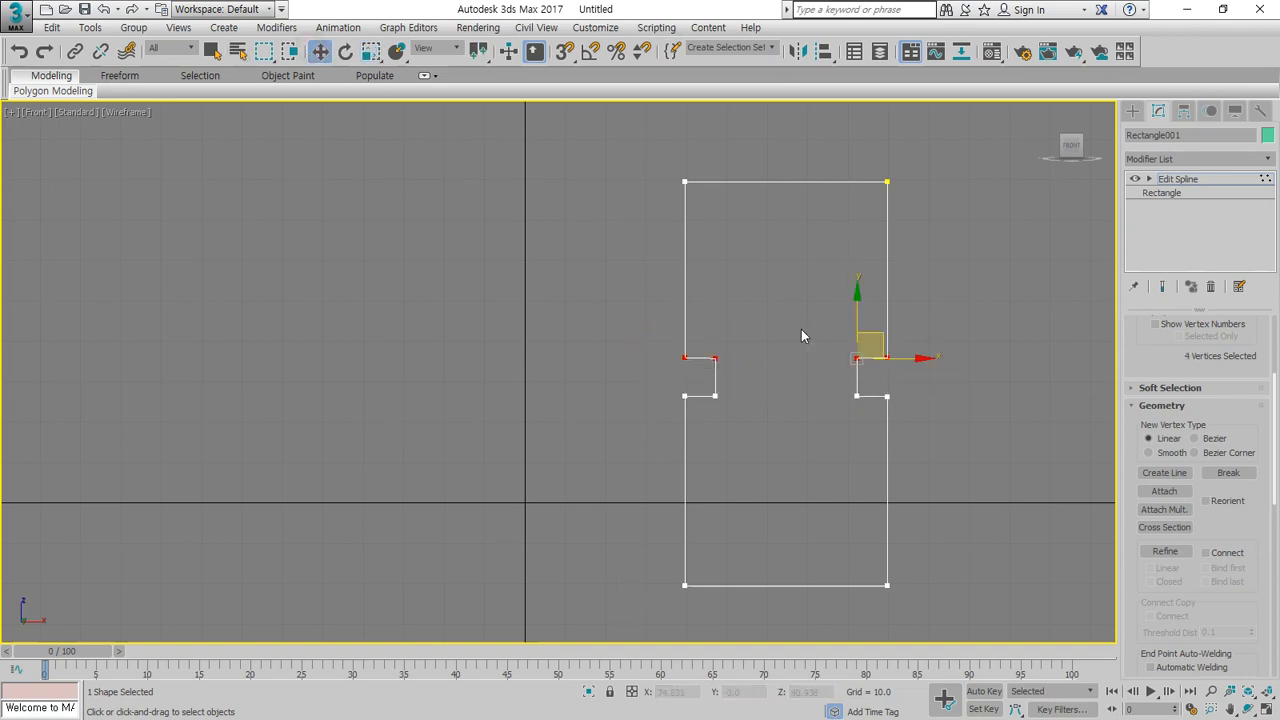
pyautogui.moveTo(857, 309); pyautogui.dragTo(857, 304)
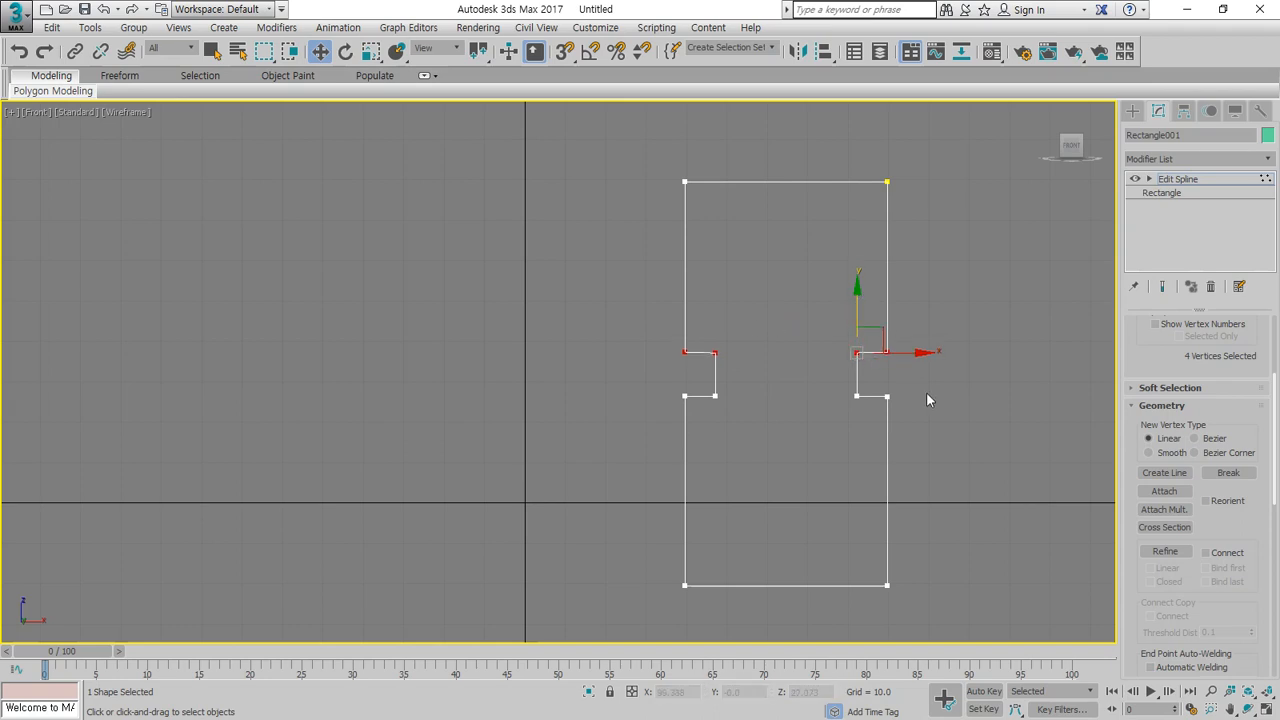
pyautogui.moveTo(672, 430); pyautogui.dragTo(672, 432)
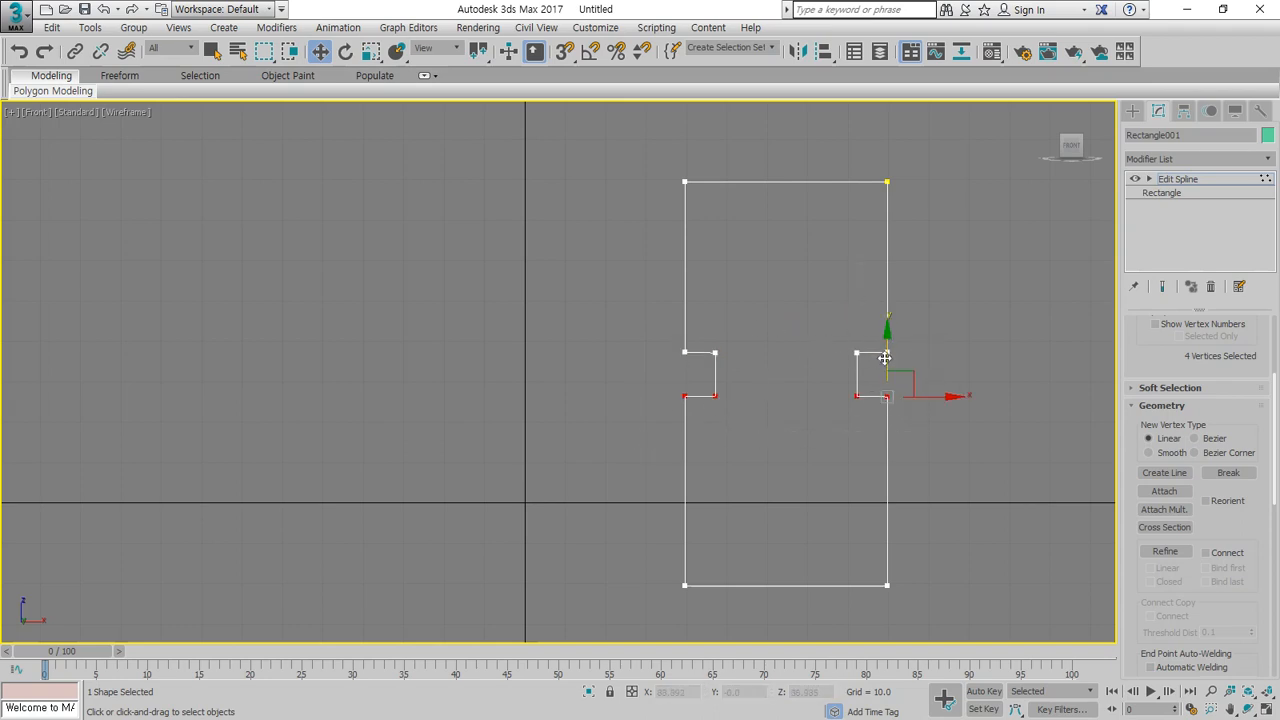
pyautogui.moveTo(885, 357); pyautogui.dragTo(887, 365)
pyautogui.click(920, 436)
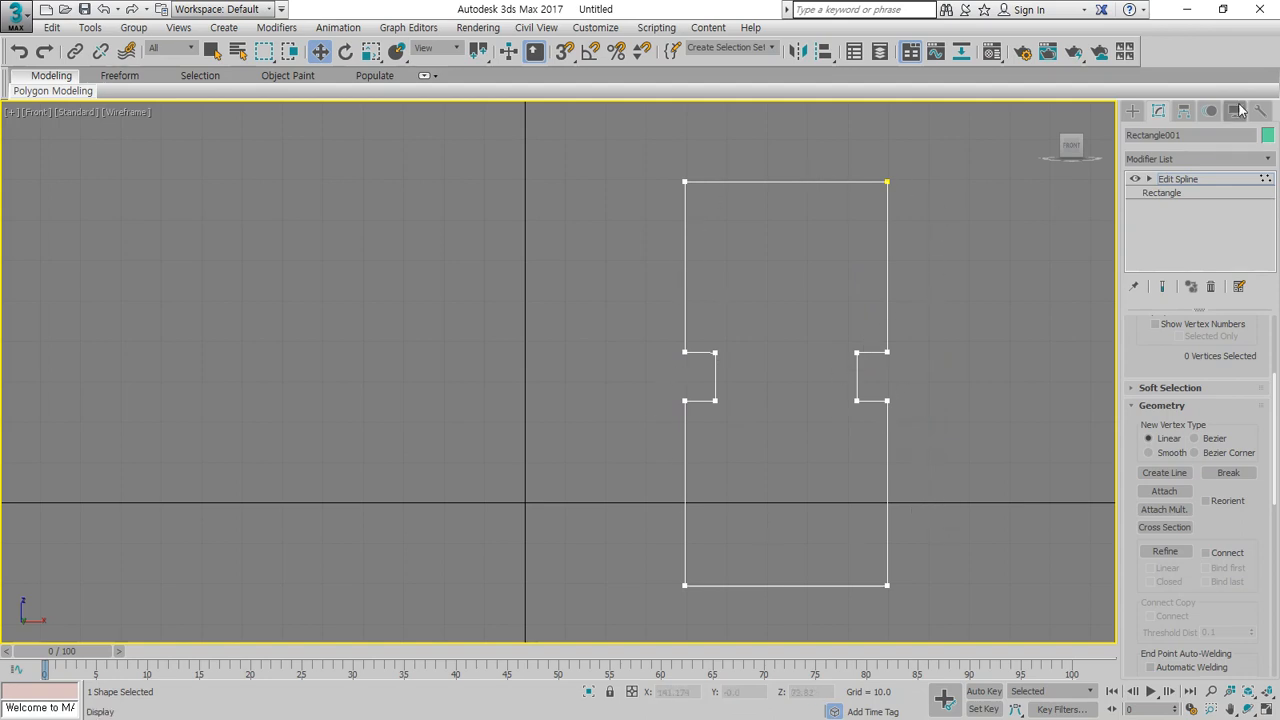
pyautogui.click(1171, 183)
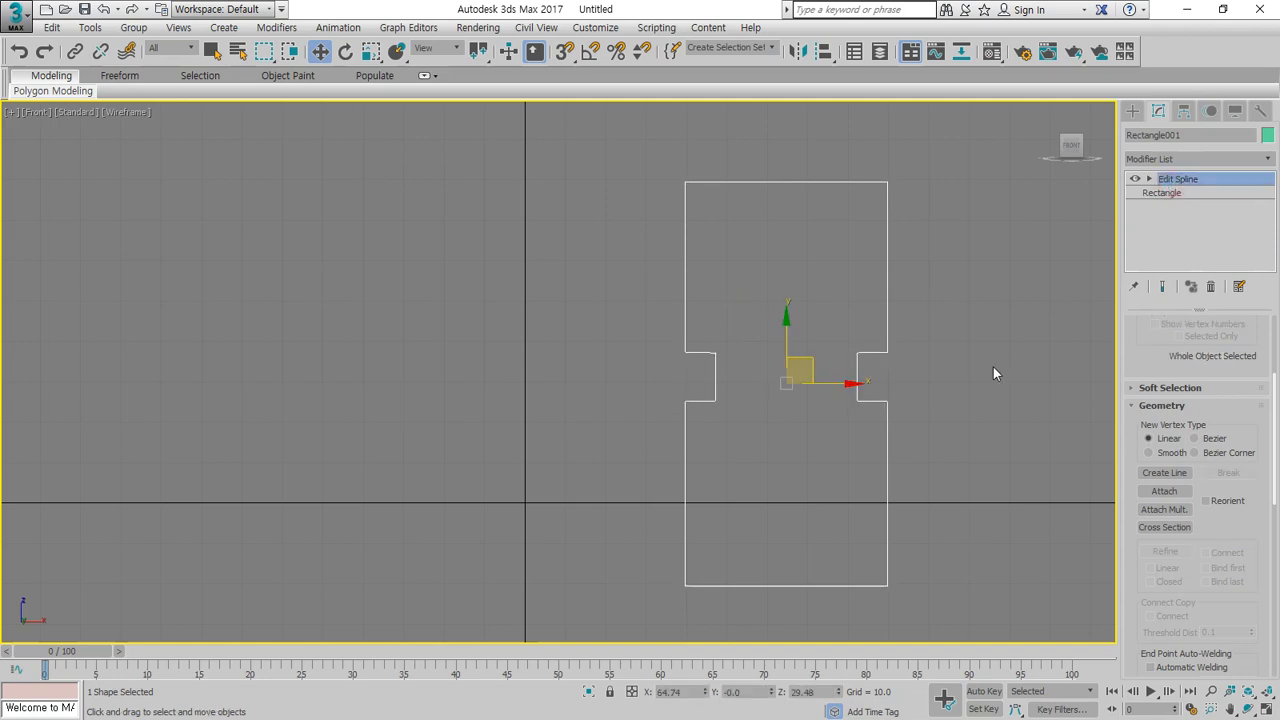
pyautogui.click(993, 367)
# In the Top view, draw an L-shaped line from the profile's centre, with a long leg about 650 units along negative Y and a shorter leg along negative X.
pyautogui.click(1267, 707)
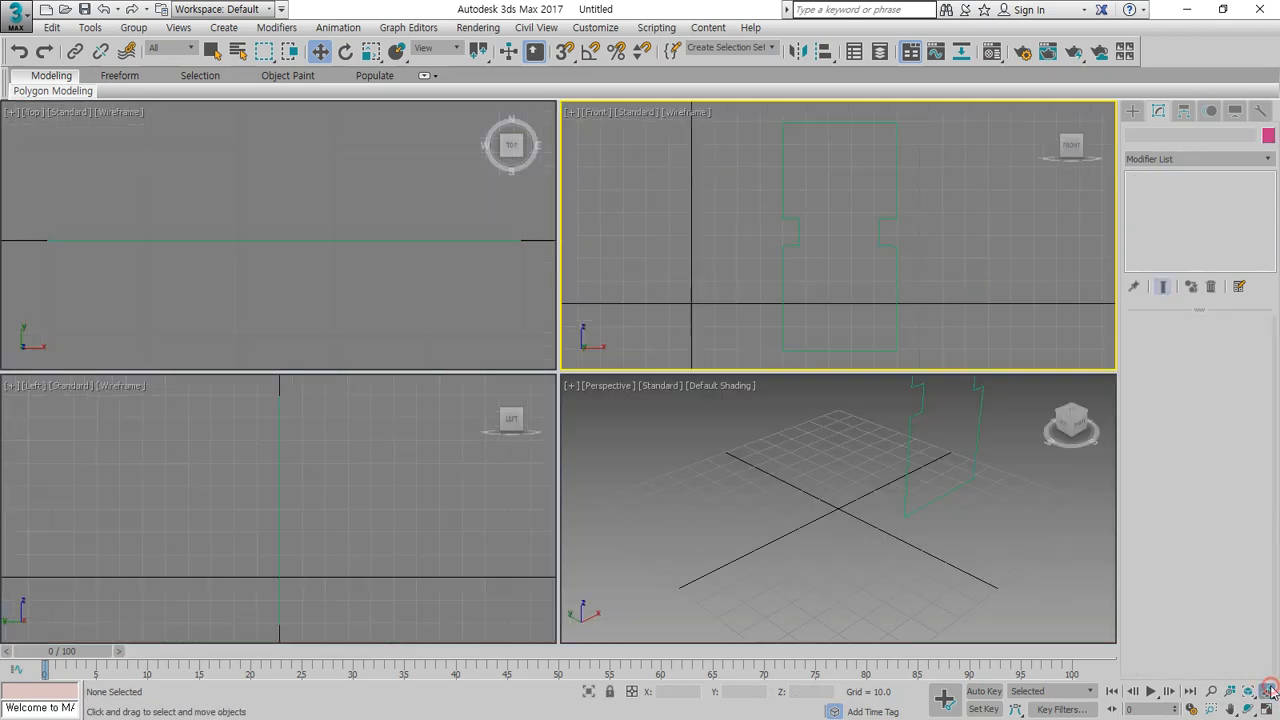
pyautogui.scroll(-10, 311, 203)
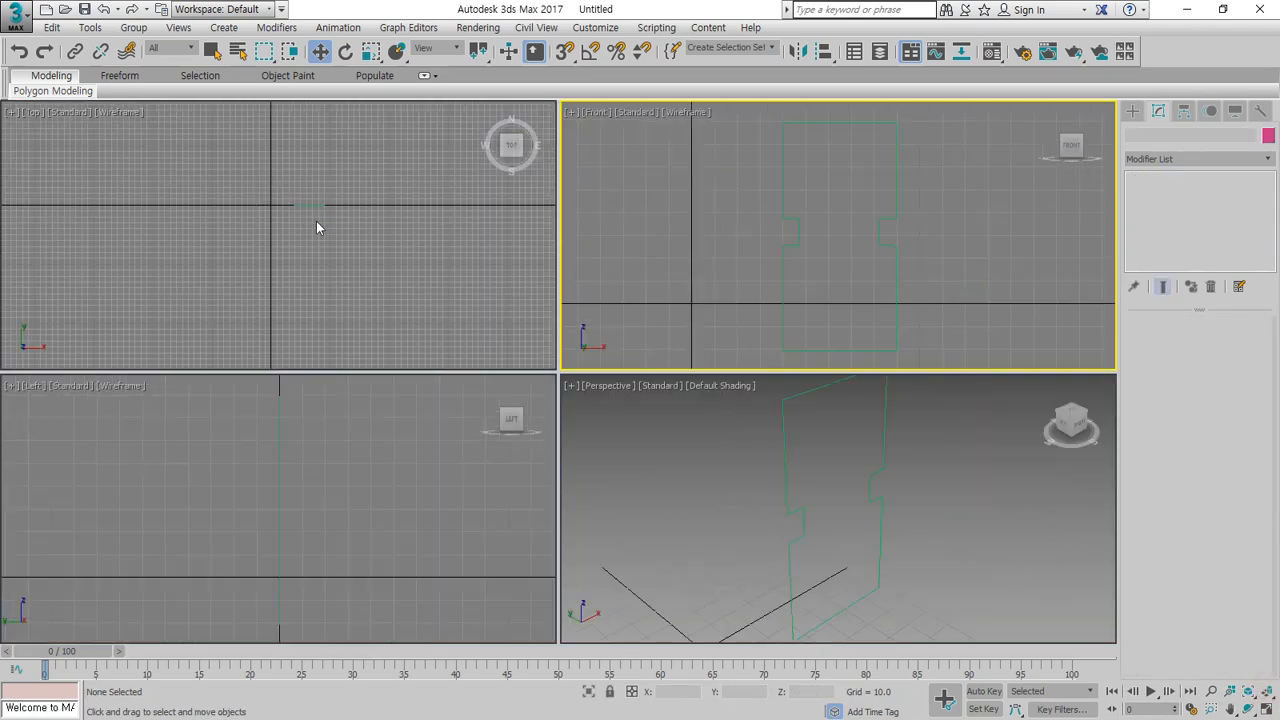
pyautogui.moveTo(335, 237); pyautogui.dragTo(354, 157, button='middle')
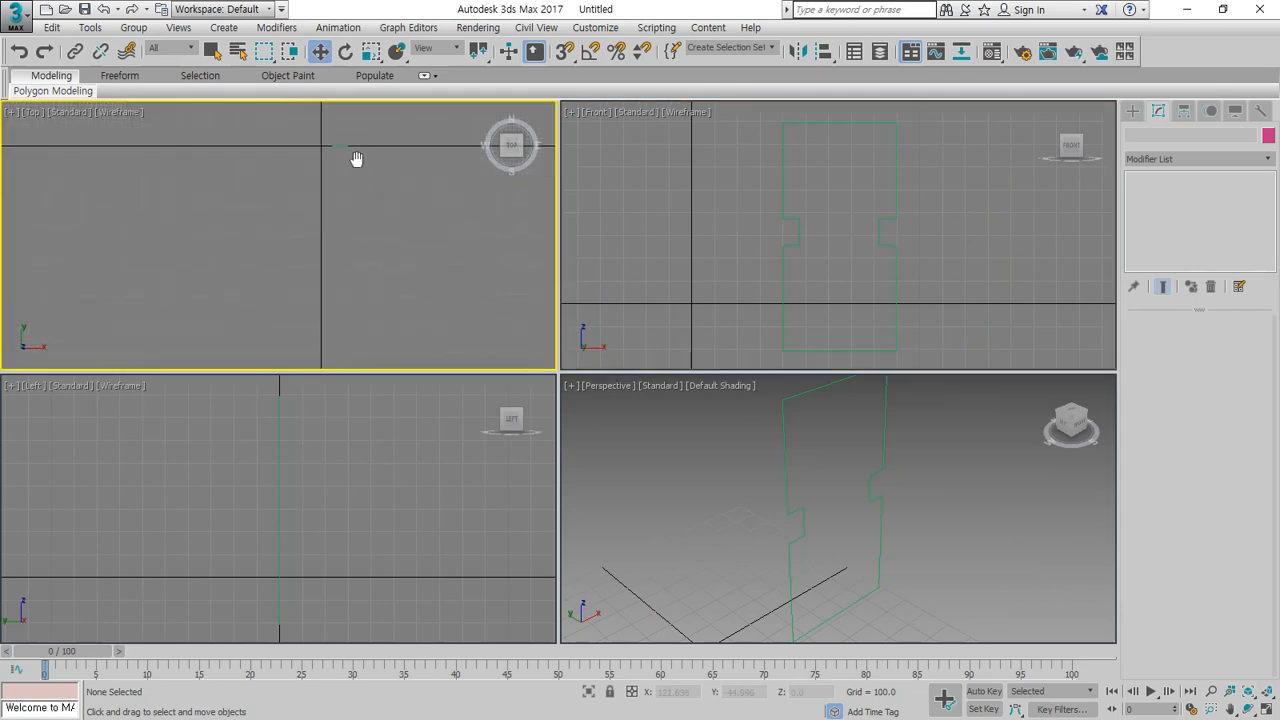
pyautogui.click(1266, 707)
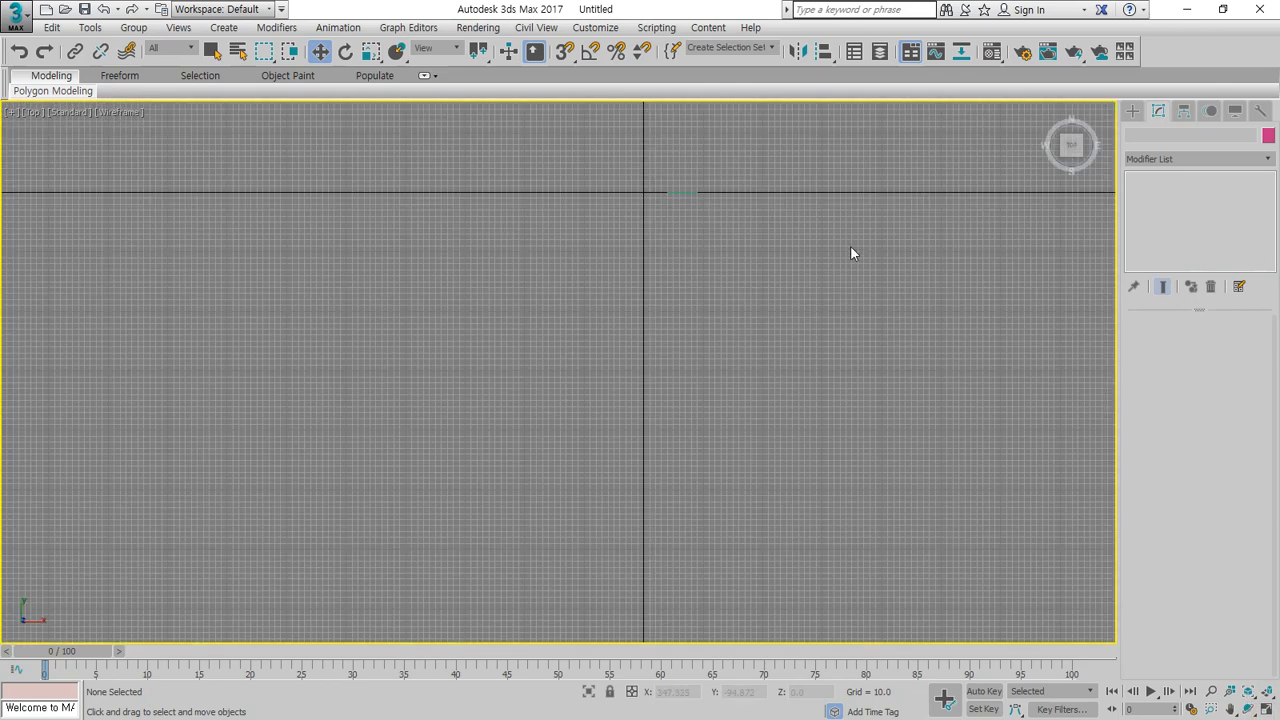
pyautogui.click(1132, 110)
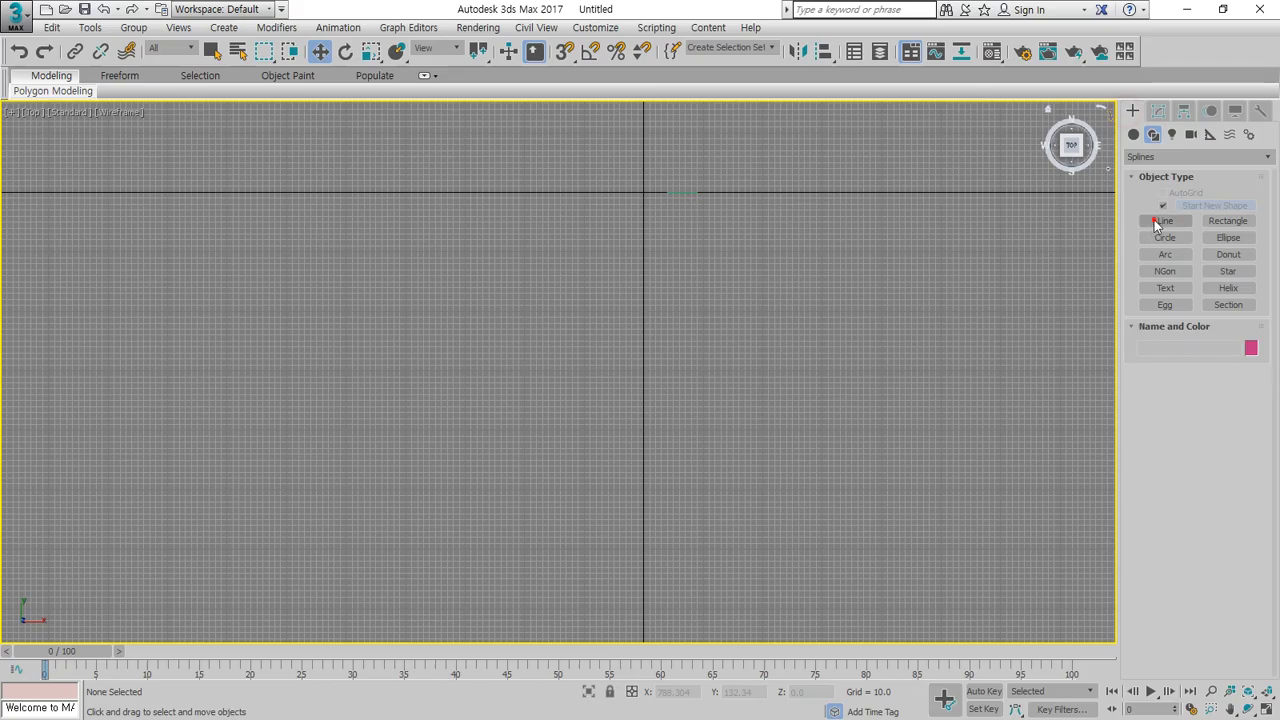
pyautogui.click(1162, 221)
pyautogui.click(683, 193)
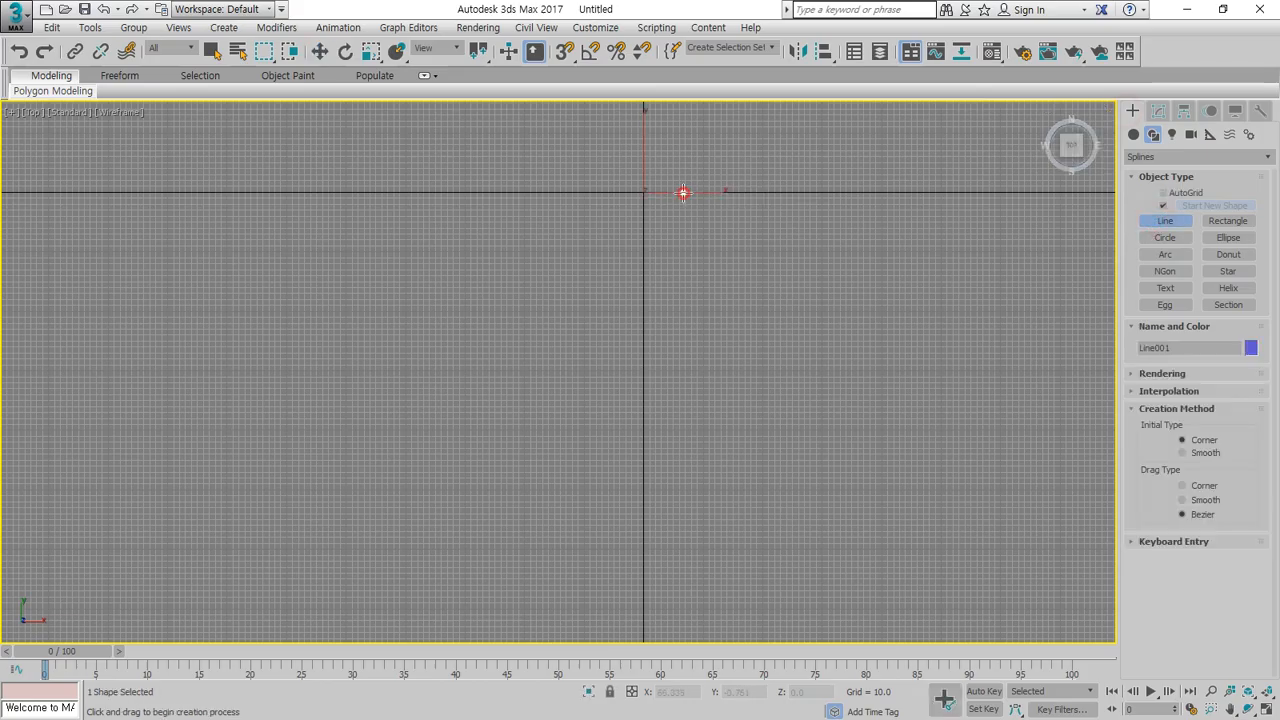
pyautogui.click(690, 577)
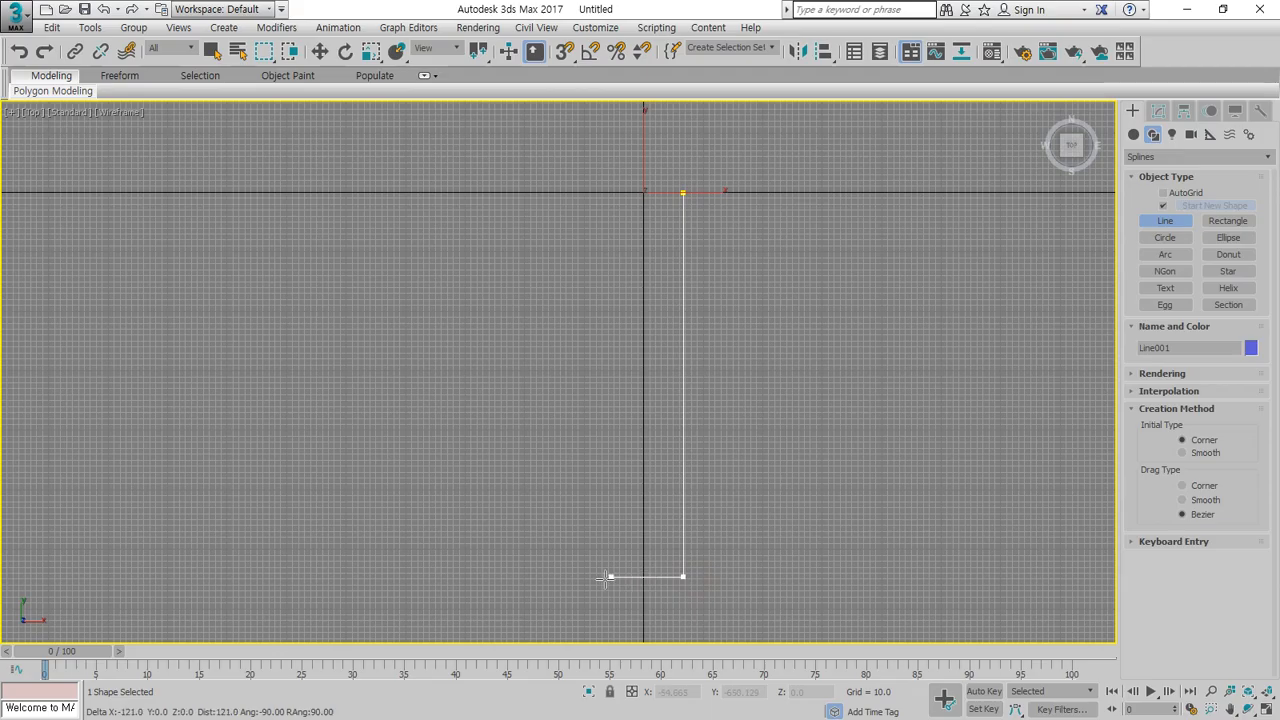
pyautogui.click(537, 577)
pyautogui.rightClick(740, 568)
pyautogui.rightClick(740, 570)
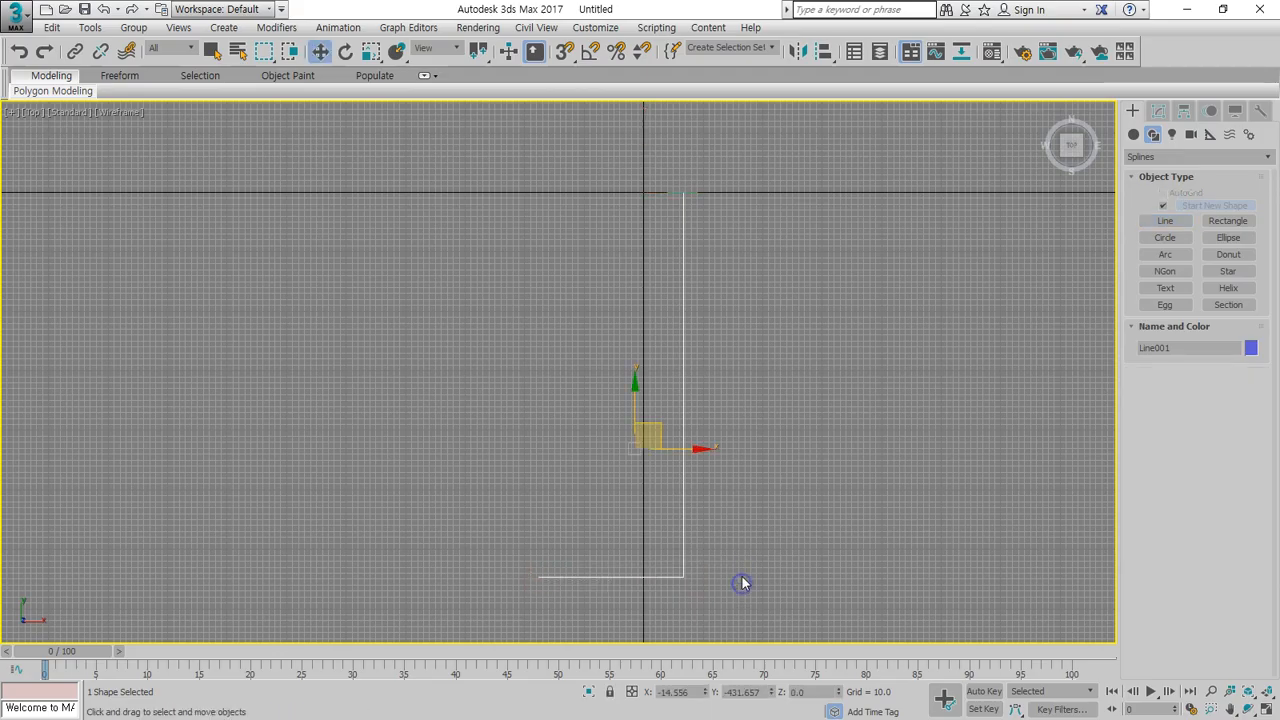
pyautogui.click(926, 523)
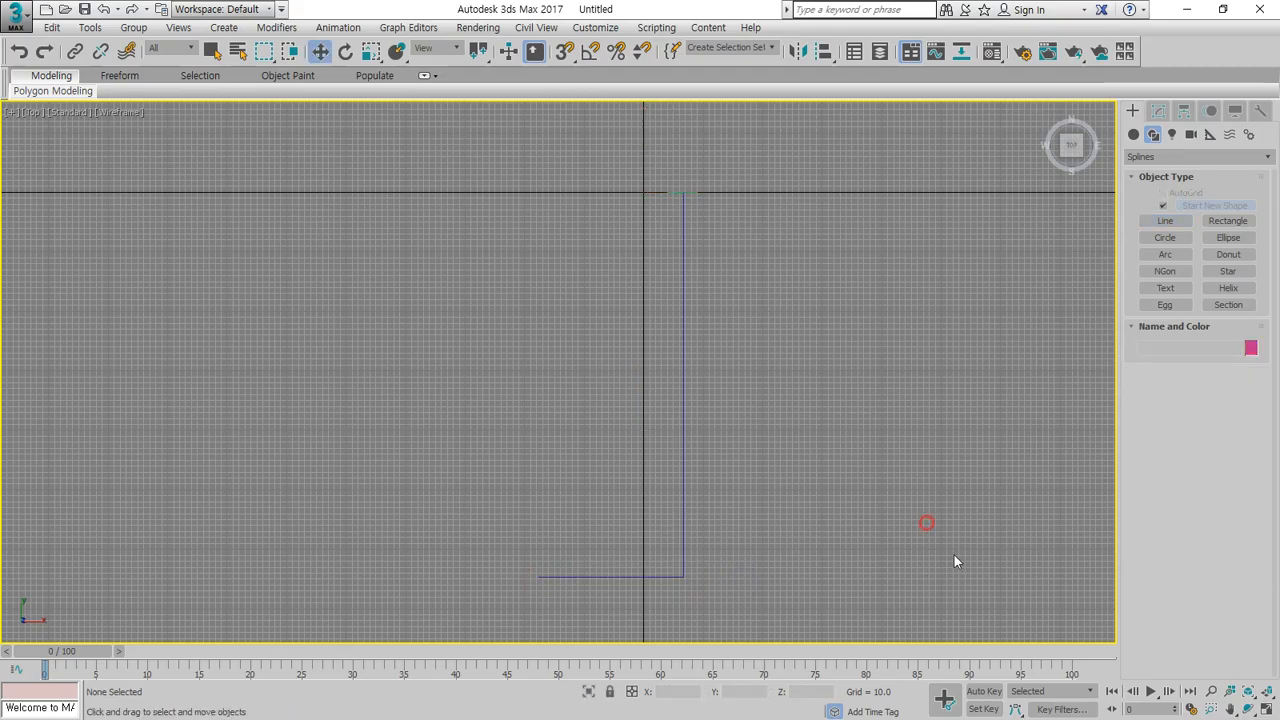
# Loft the notched profile with Get Path, using the L-shaped line as the path.
pyautogui.click(1264, 693)
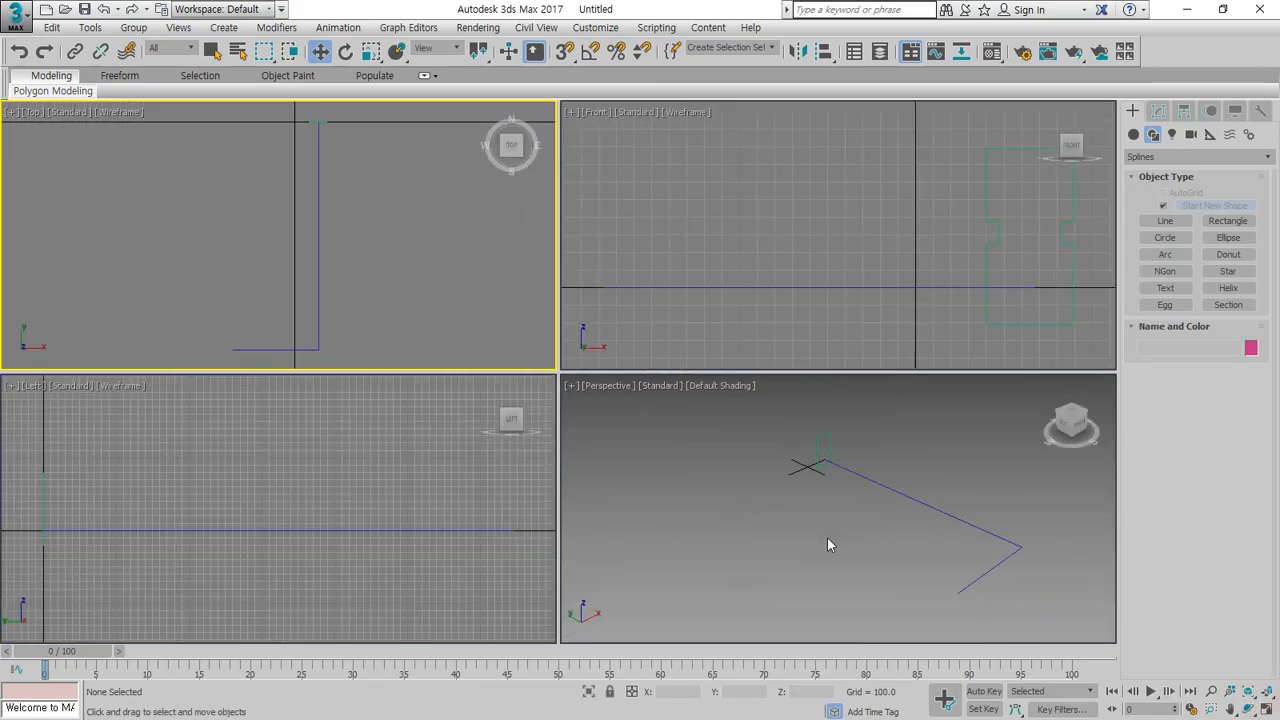
pyautogui.moveTo(931, 457); pyautogui.dragTo(808, 510)
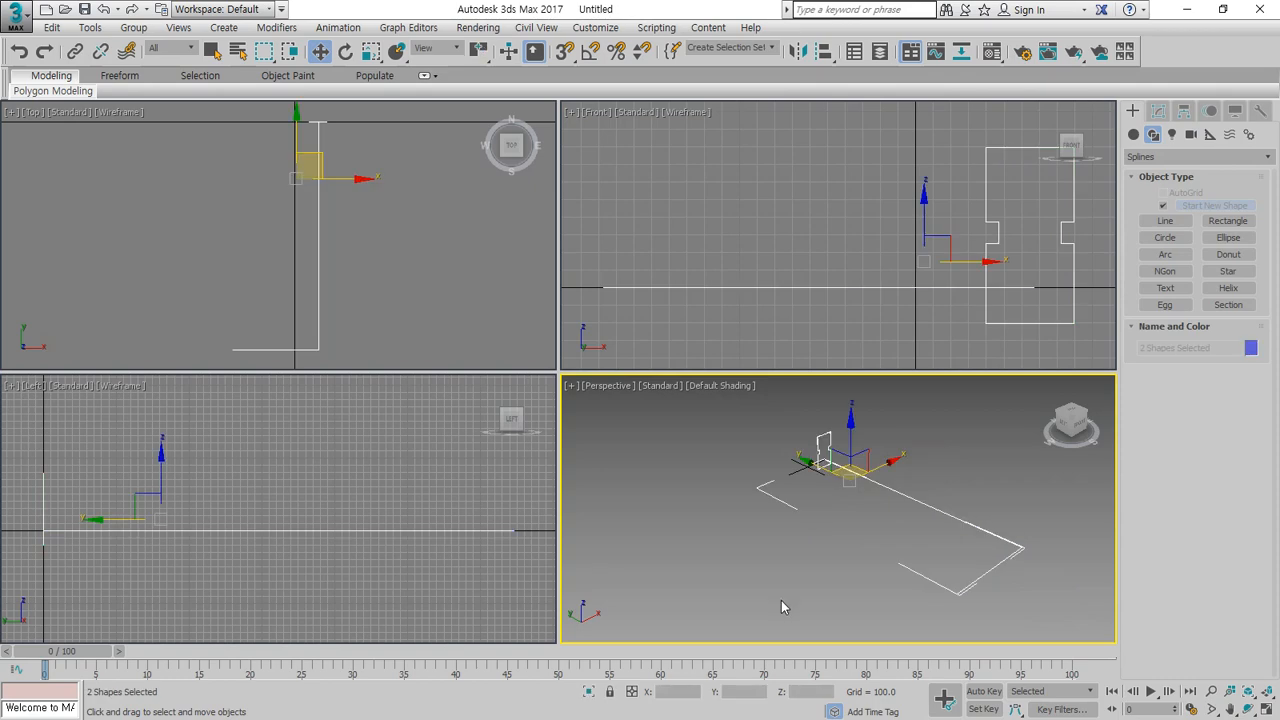
pyautogui.click(781, 600)
pyautogui.click(823, 450)
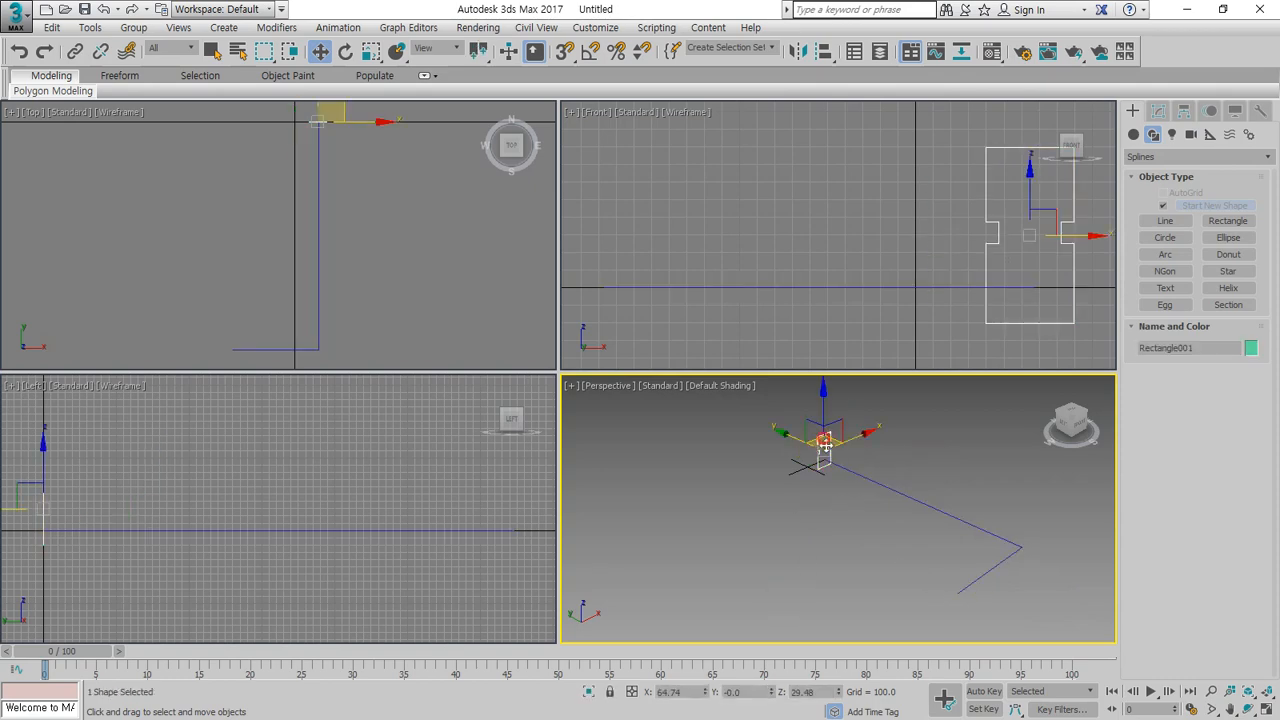
pyautogui.click(1158, 111)
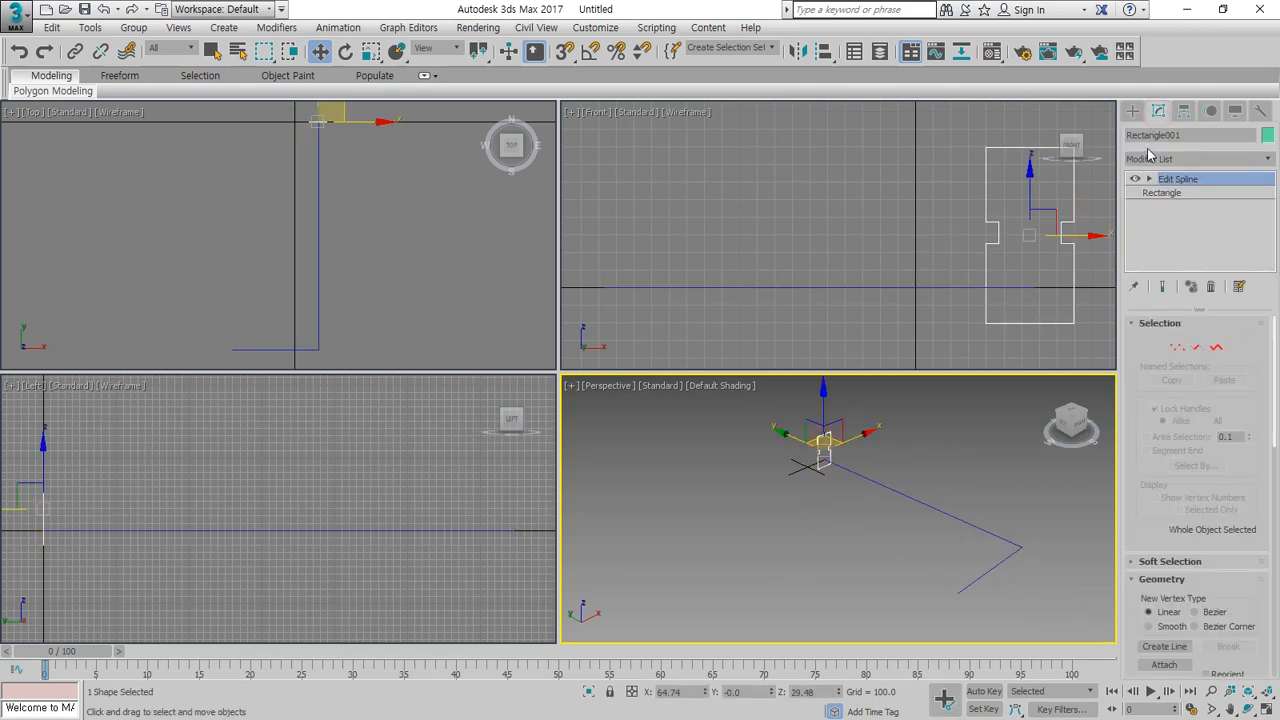
pyautogui.click(1133, 112)
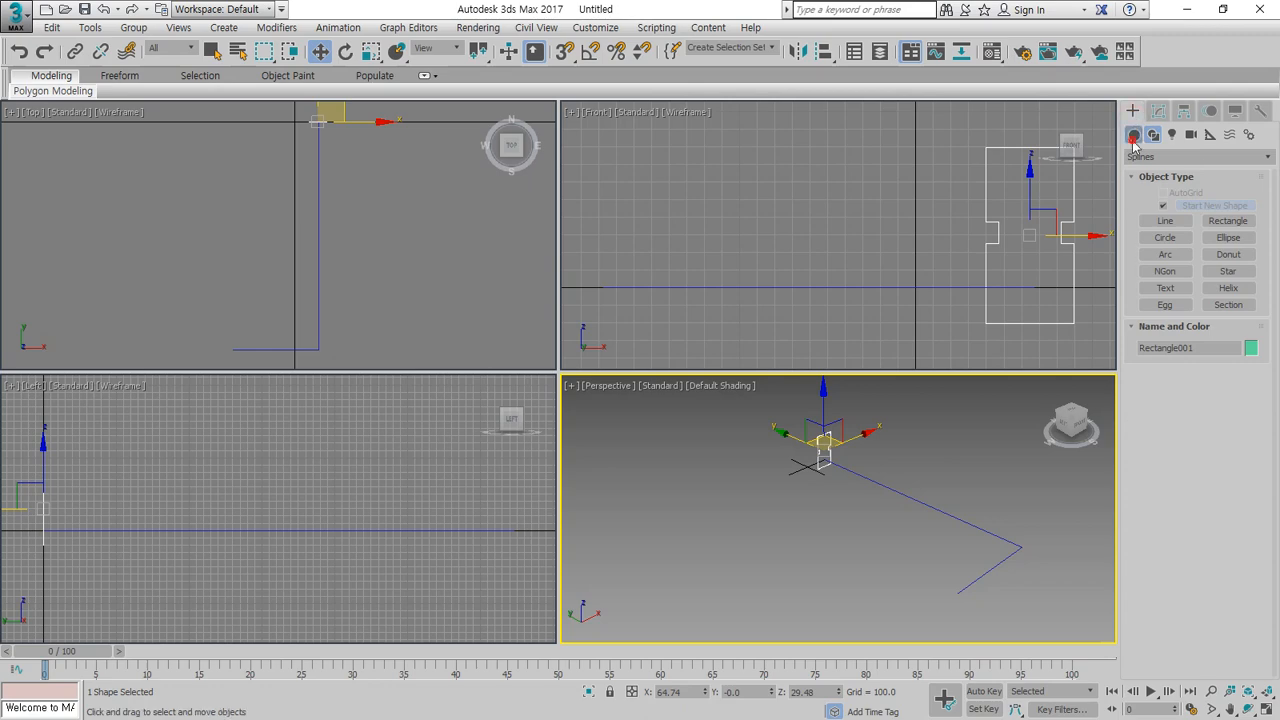
pyautogui.click(1134, 136)
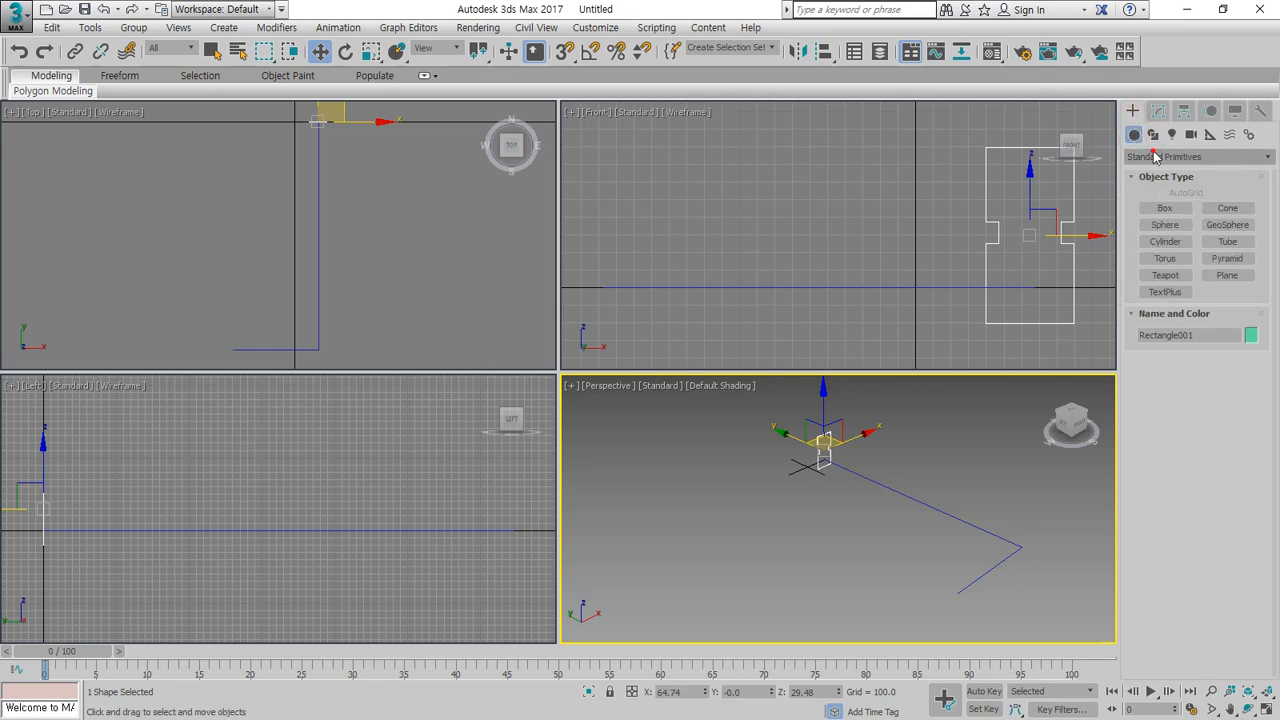
pyautogui.click(1155, 157)
pyautogui.click(1160, 203)
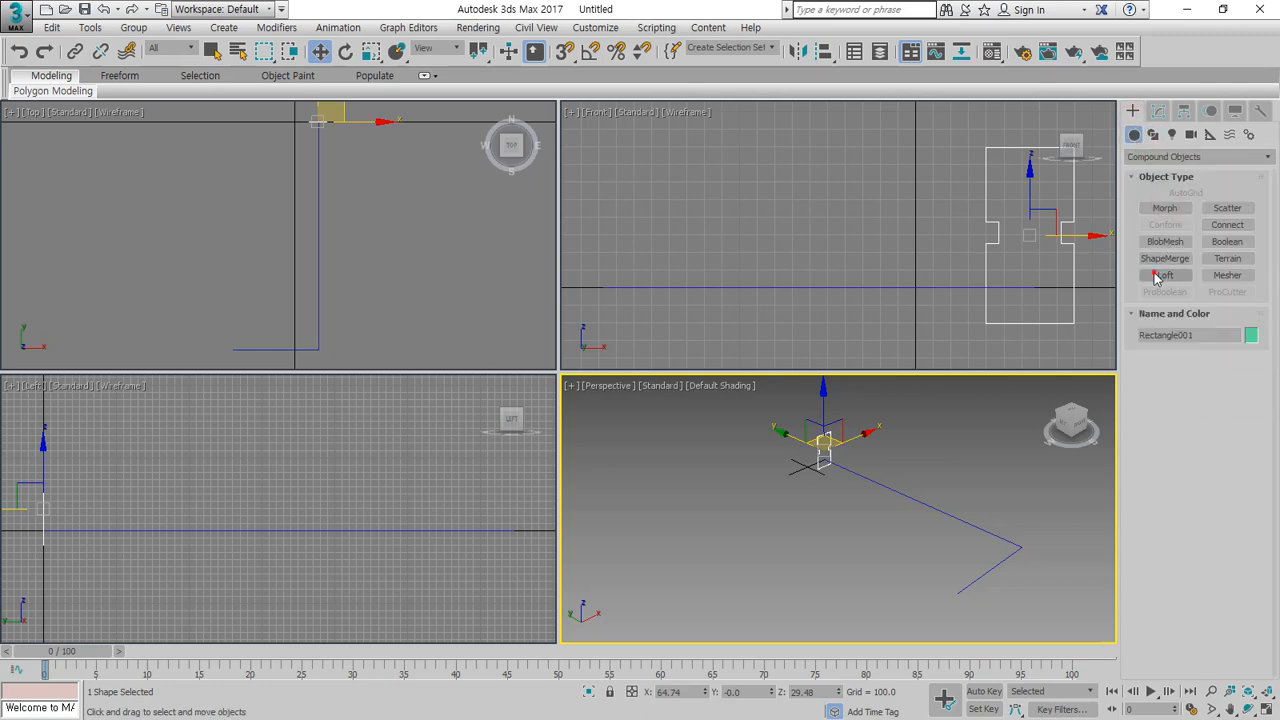
pyautogui.click(1160, 275)
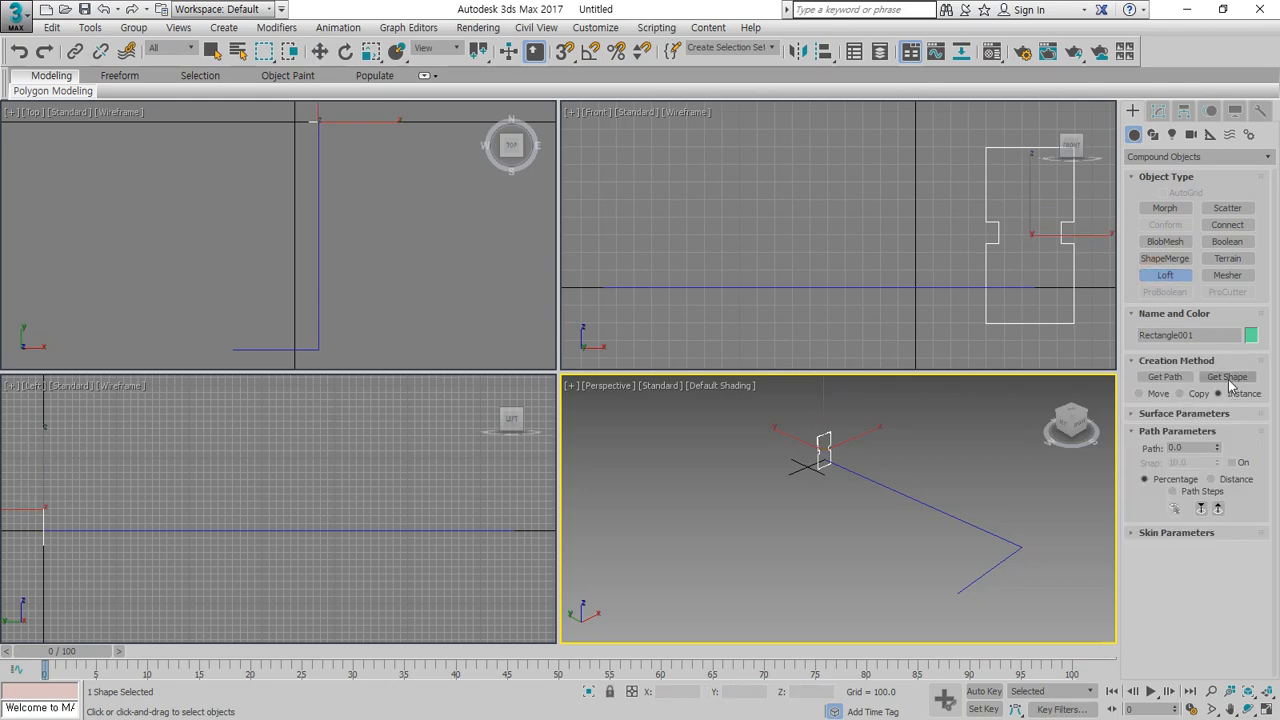
pyautogui.click(1165, 376)
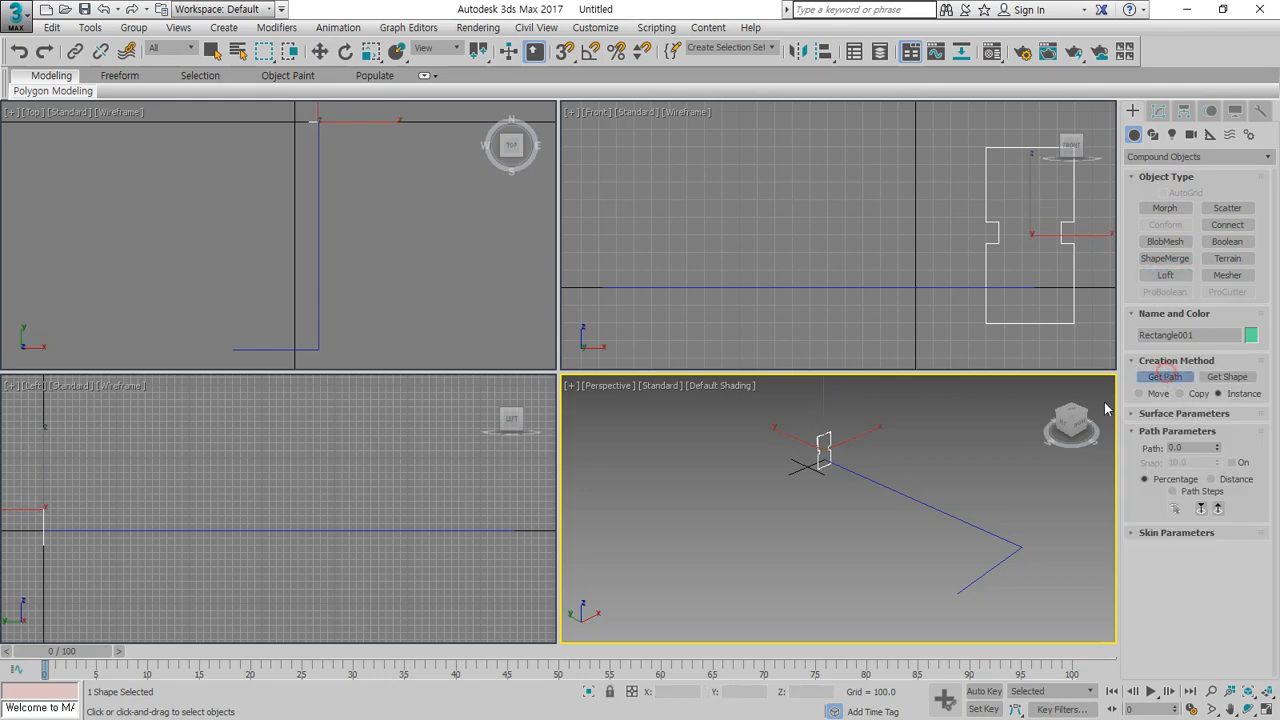
pyautogui.click(935, 510)
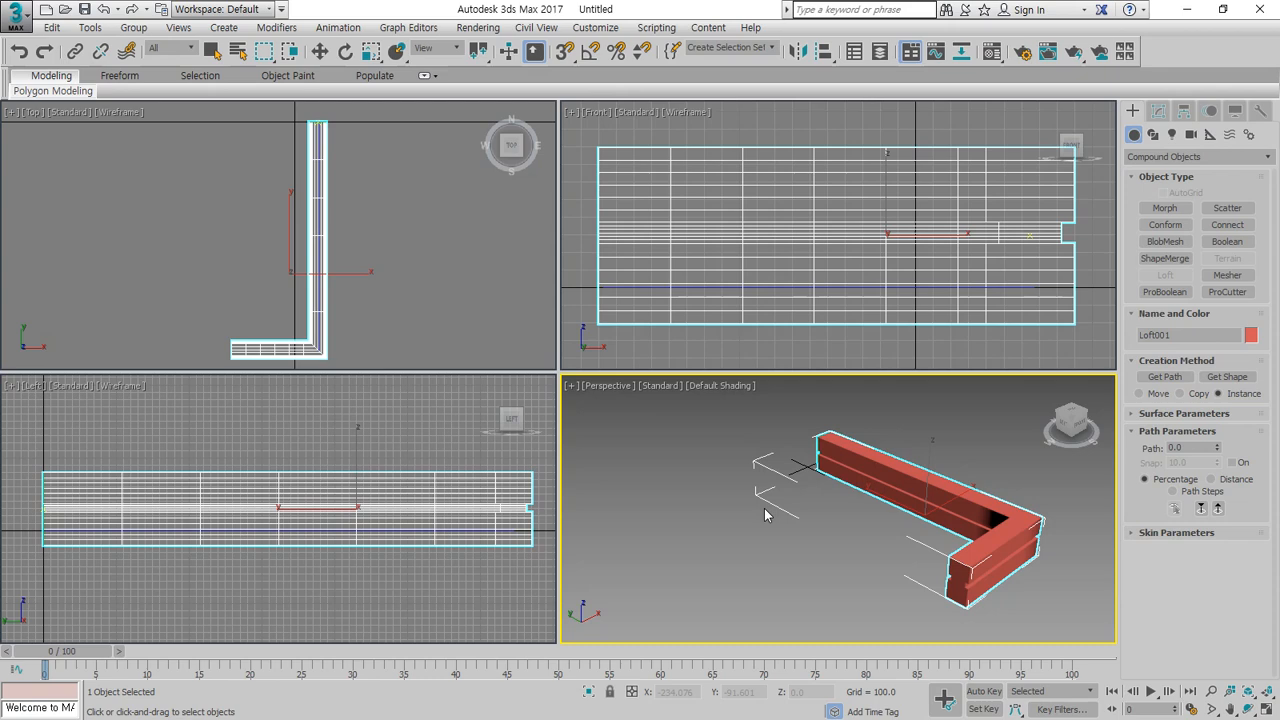
# Move the lofted beam along X in the Top view, clear of its path line and profile.
pyautogui.rightClick(331, 234)
pyautogui.press('w')
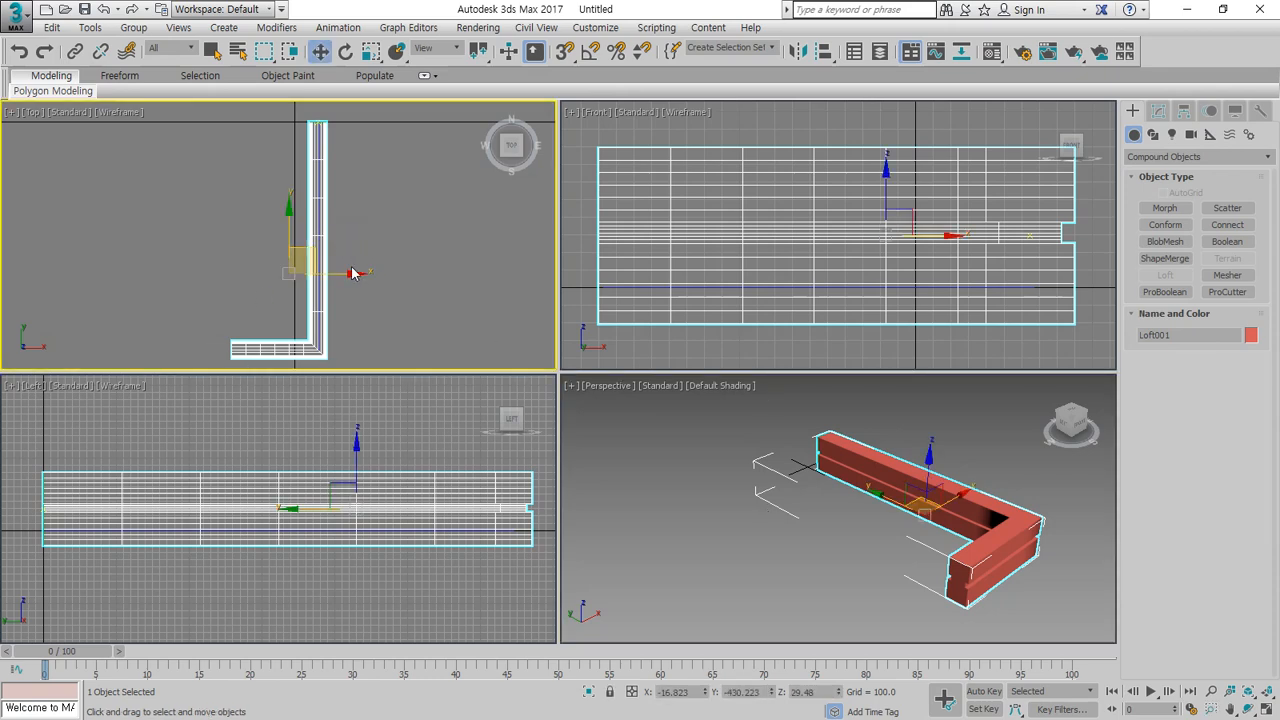
pyautogui.rightClick(350, 272)
pyautogui.click(351, 274)
pyautogui.click(350, 281)
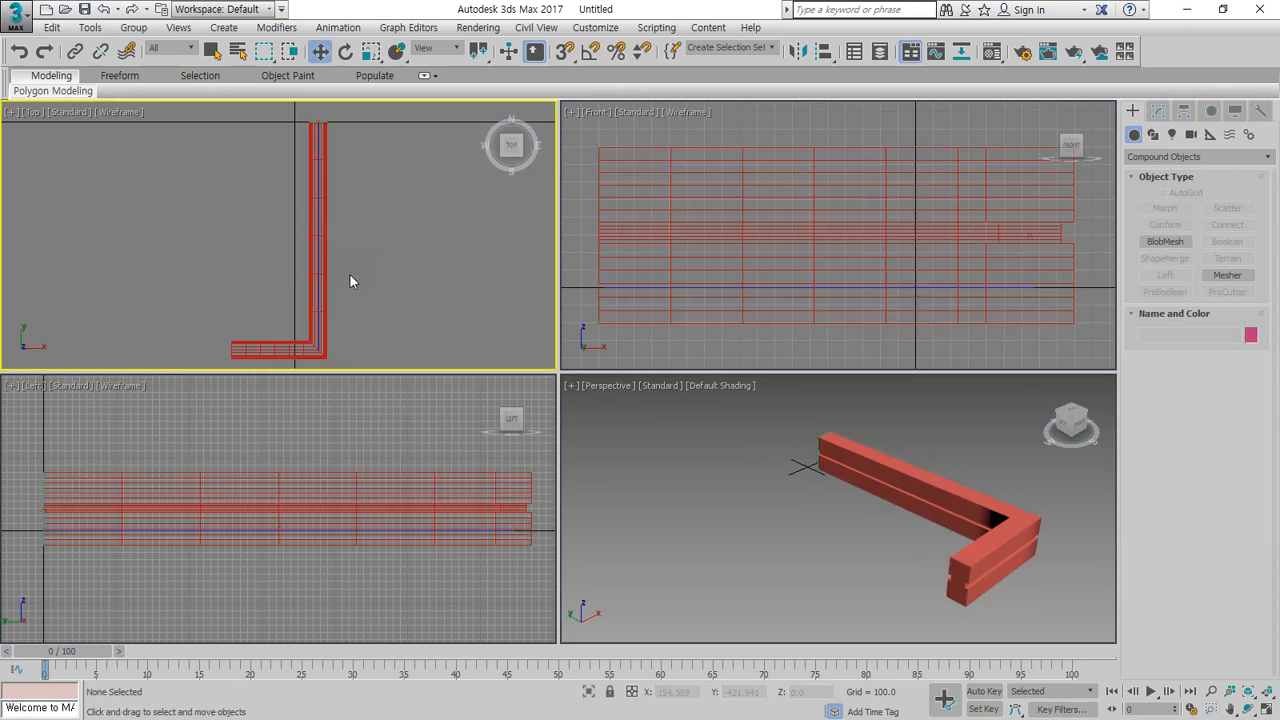
pyautogui.click(318, 272)
pyautogui.moveTo(342, 273); pyautogui.dragTo(474, 269)
pyautogui.click(357, 249)
# Lengthen the path's long leg by moving its corner and free-end vertices along Y to about -1254.
pyautogui.click(251, 352)
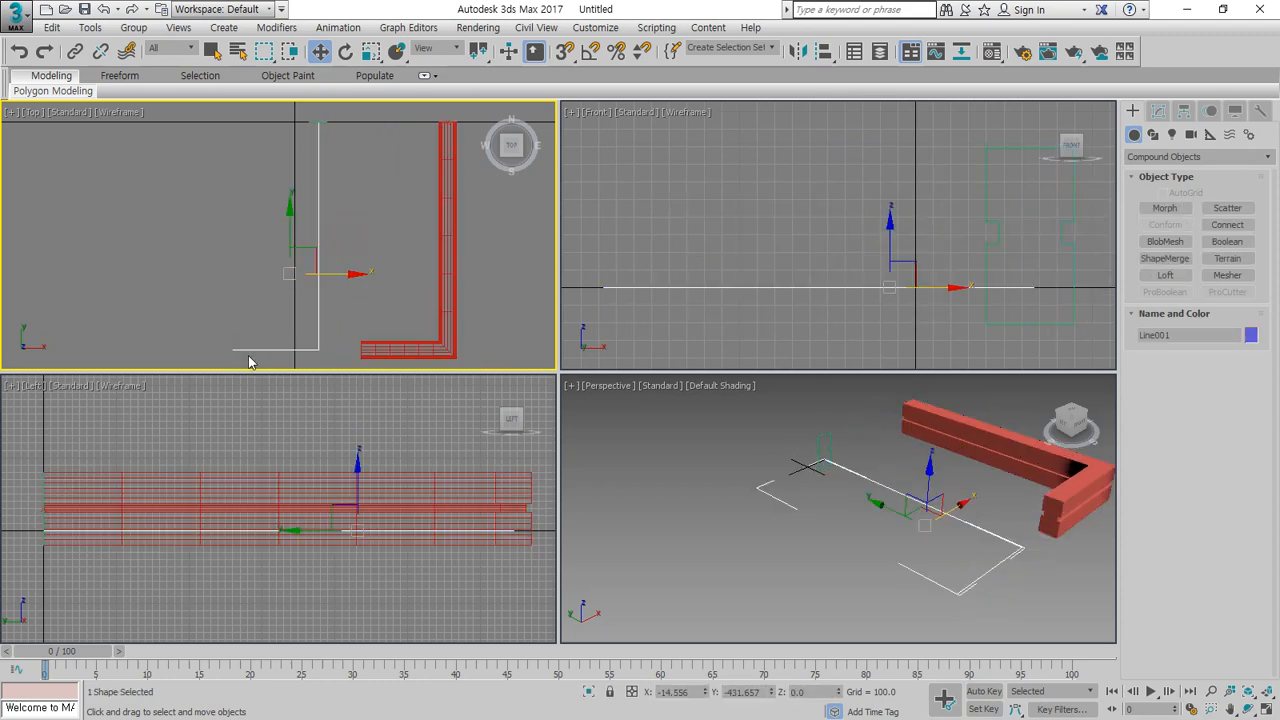
pyautogui.click(1158, 111)
pyautogui.click(1178, 382)
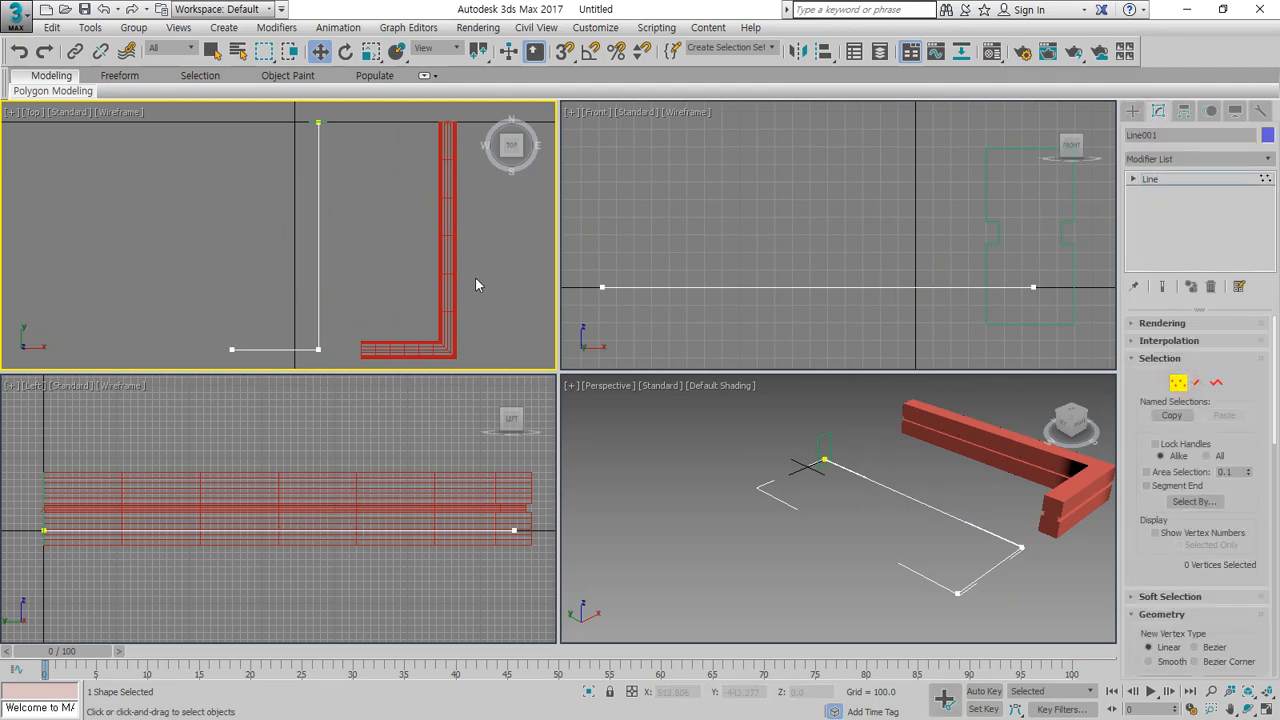
pyautogui.moveTo(462, 275); pyautogui.dragTo(498, 180, button='middle')
pyautogui.moveTo(369, 221); pyautogui.dragTo(295, 260)
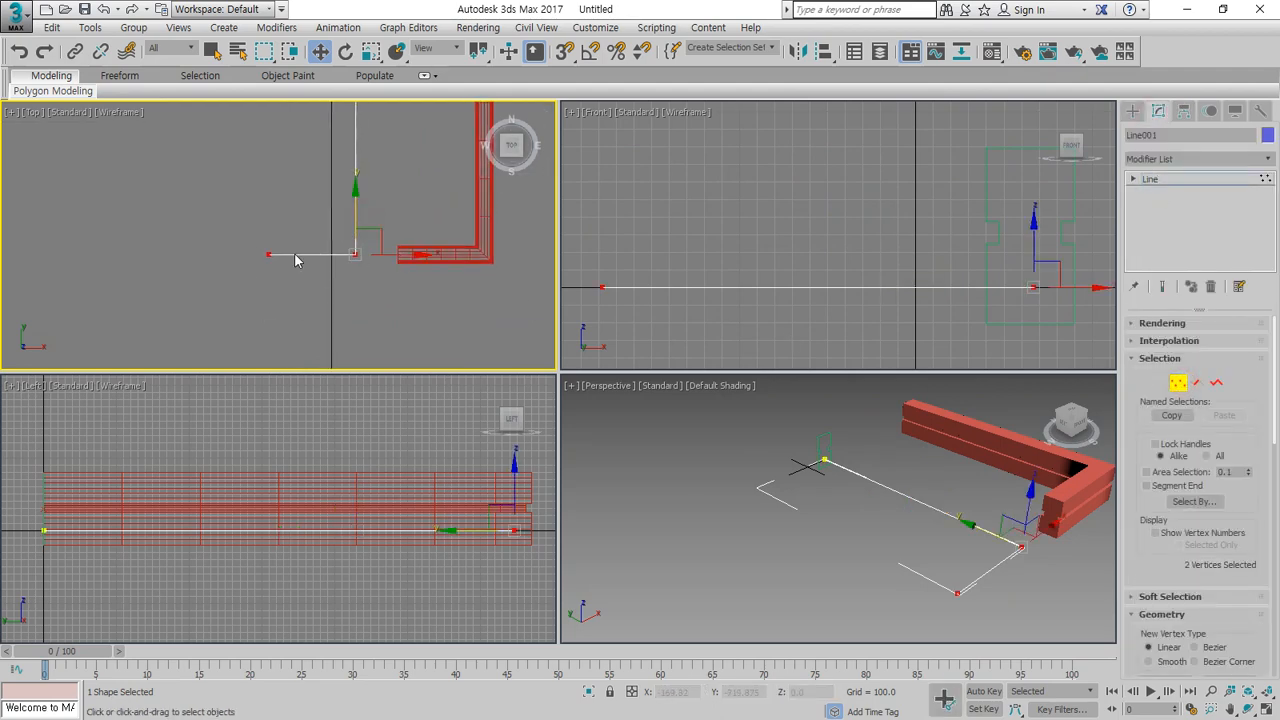
pyautogui.moveTo(365, 198); pyautogui.dragTo(359, 382)
pyautogui.scroll(-5, 788, 446)
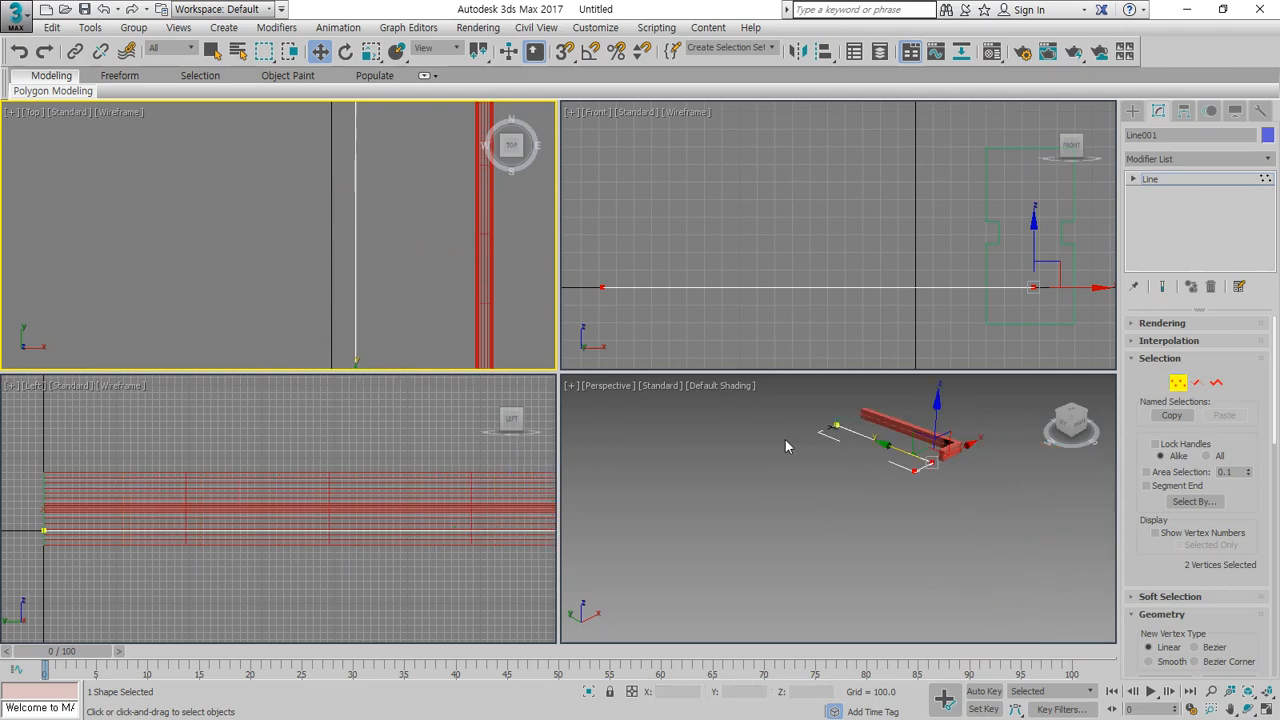
# Extend the path's short leg by moving its free-end vertex outward along negative X.
pyautogui.moveTo(370, 261); pyautogui.dragTo(352, 194, button='middle')
pyautogui.moveTo(340, 260); pyautogui.dragTo(303, 199, button='middle')
pyautogui.click(333, 279)
pyautogui.moveTo(249, 305); pyautogui.dragTo(251, 306)
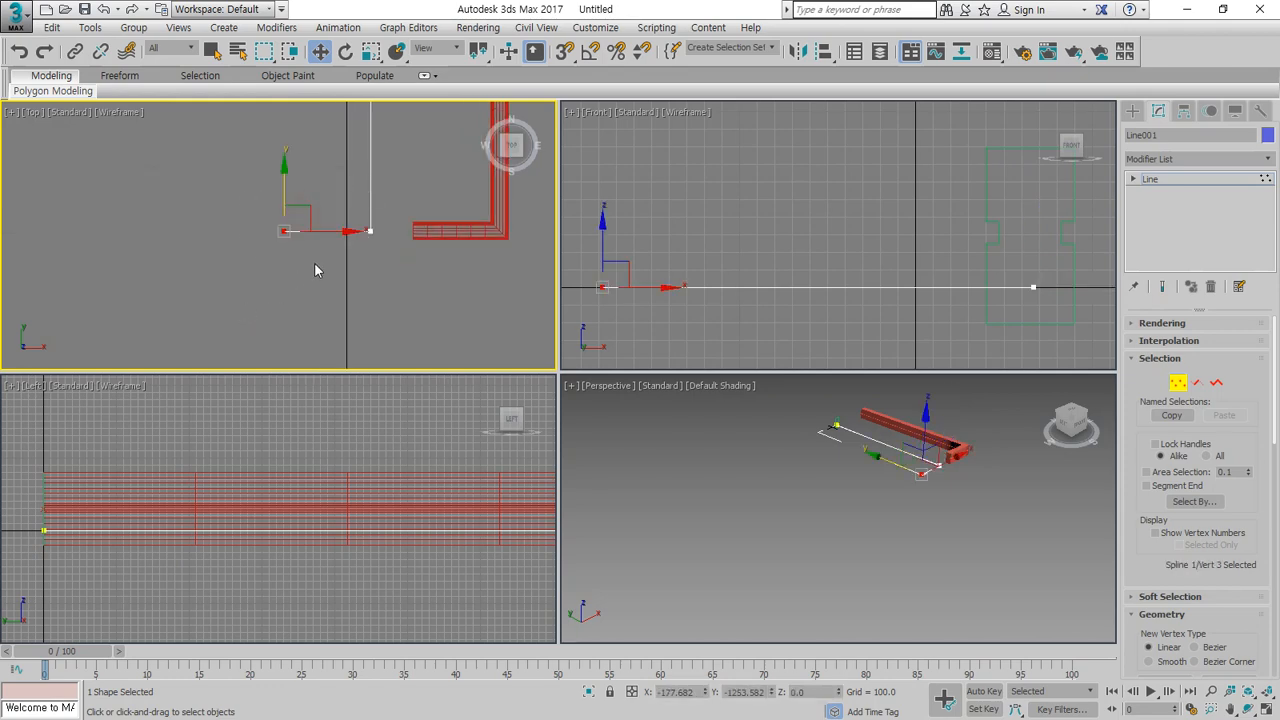
pyautogui.moveTo(300, 231); pyautogui.dragTo(116, 218)
pyautogui.click(174, 286)
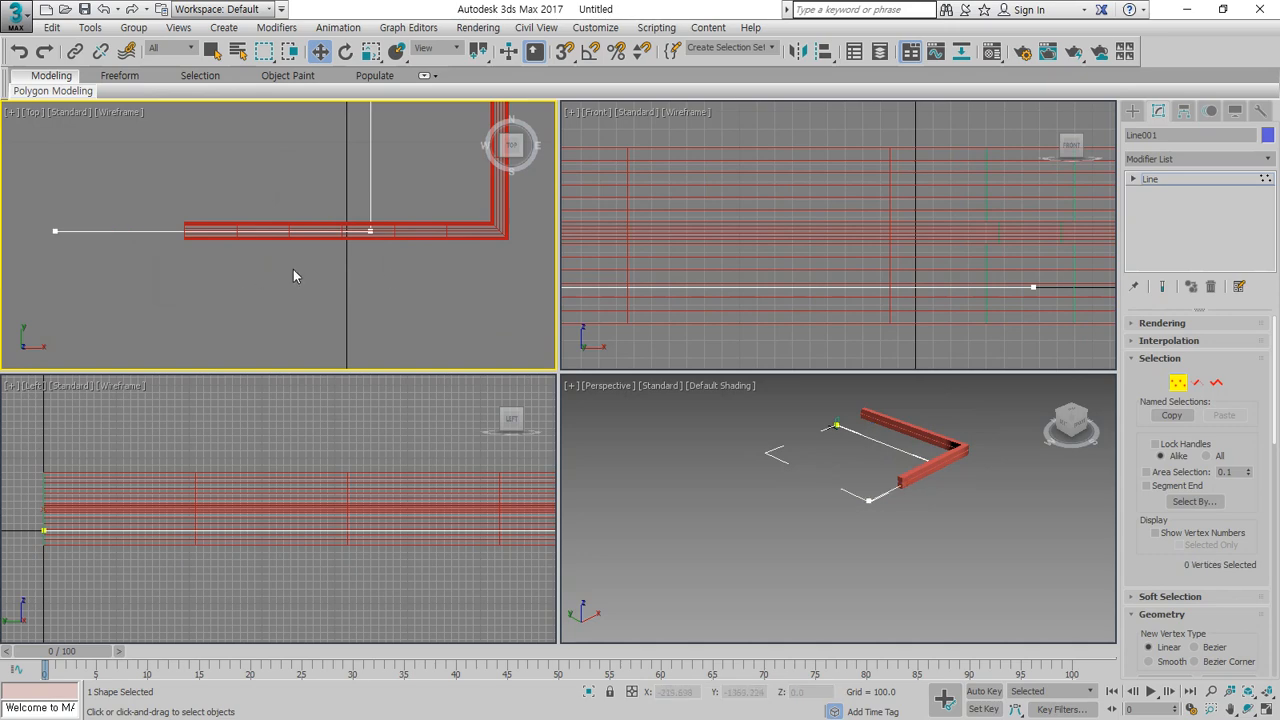
# Refine the path's short leg by inserting a vertex between its corner and free end in the Top view.
pyautogui.scroll(-4, 1135, 450)
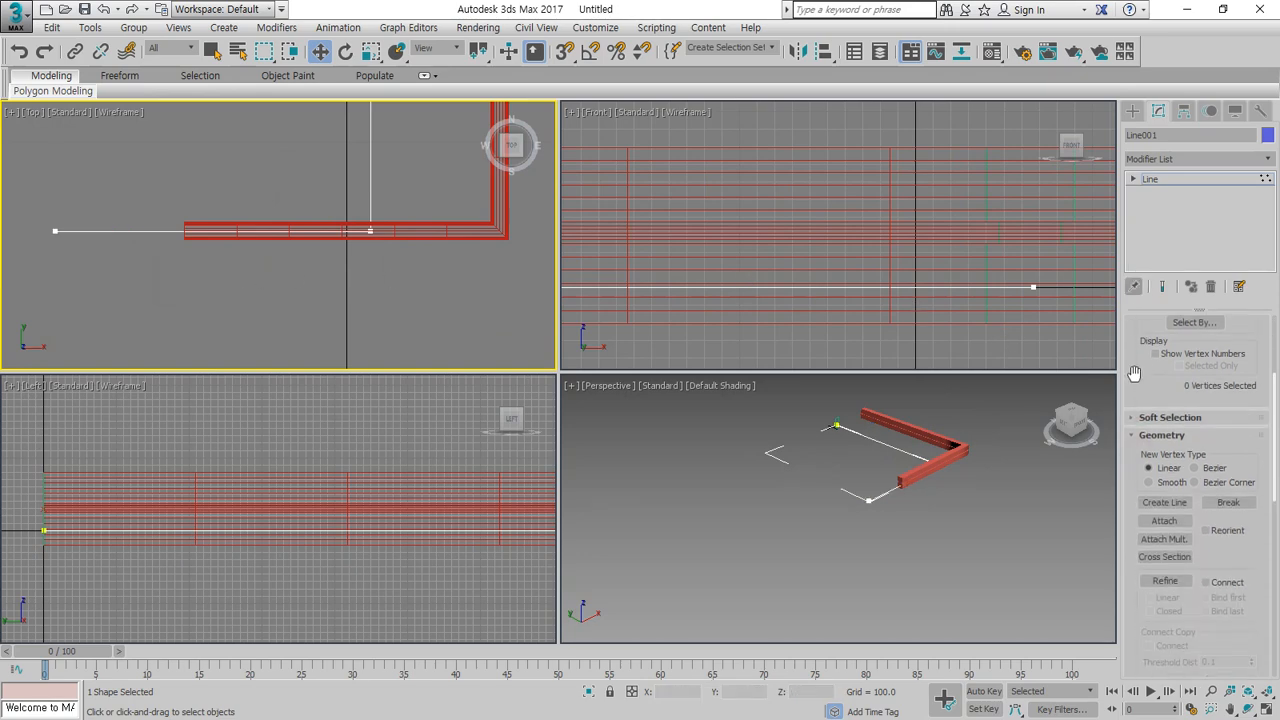
pyautogui.click(1145, 586)
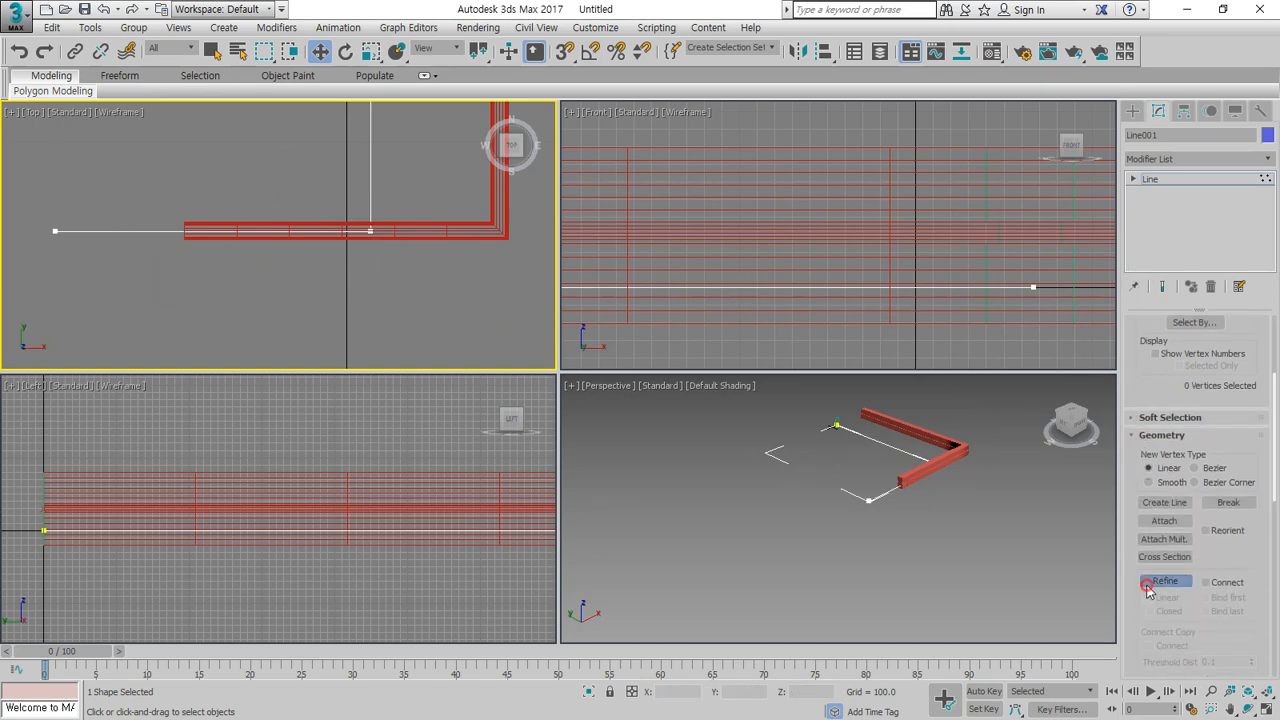
pyautogui.click(256, 230)
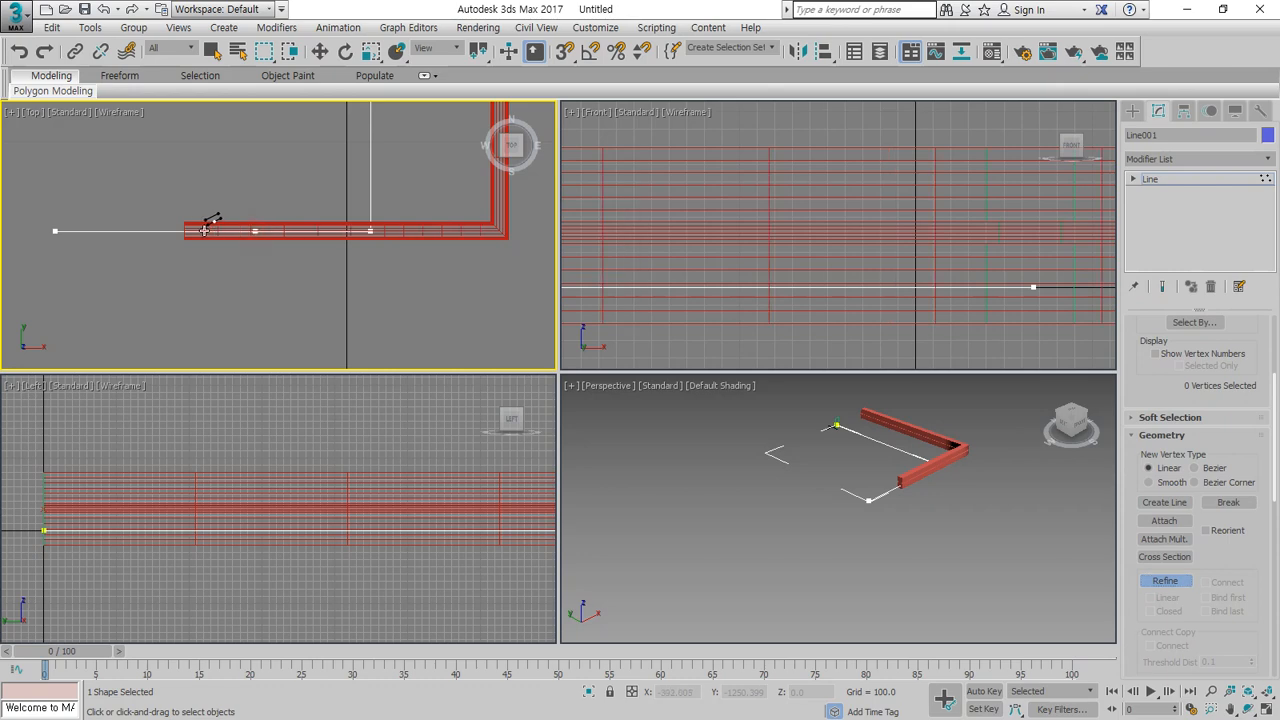
pyautogui.rightClick(271, 286)
# Lower the short leg's free-end vertex in the Front view to about -403 on Z.
pyautogui.click(55, 231)
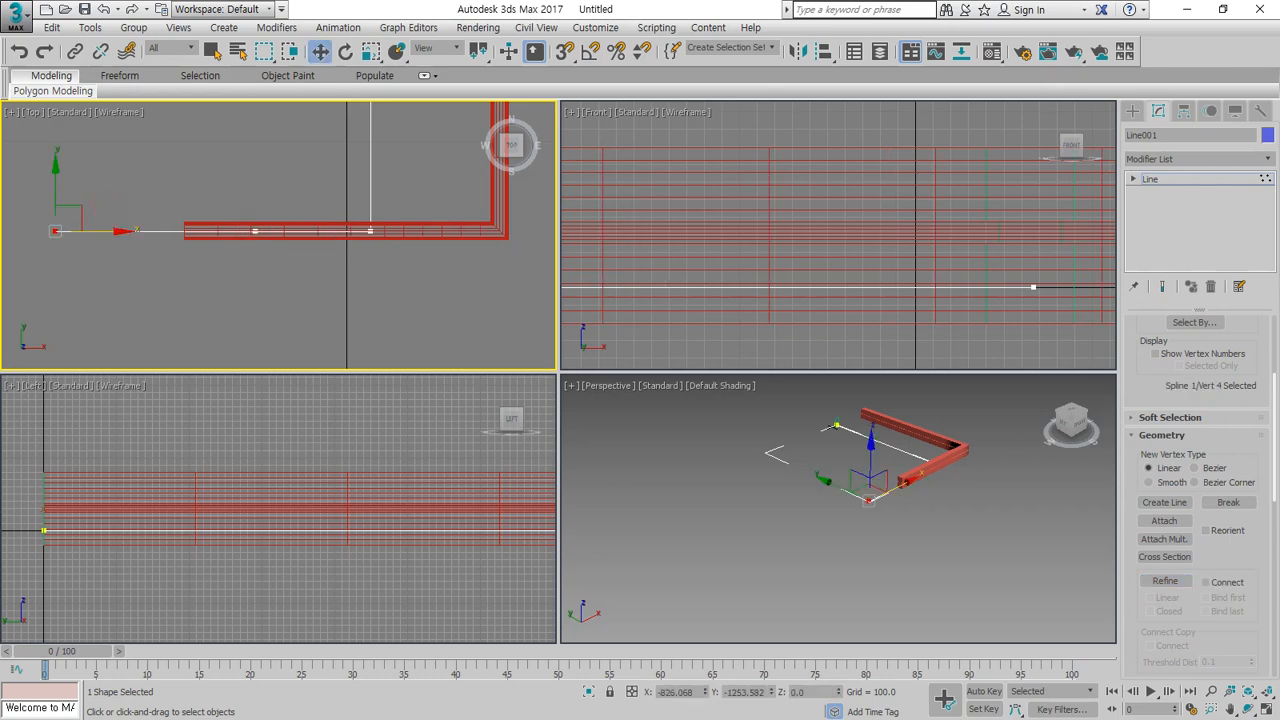
pyautogui.scroll(-6, 917, 189)
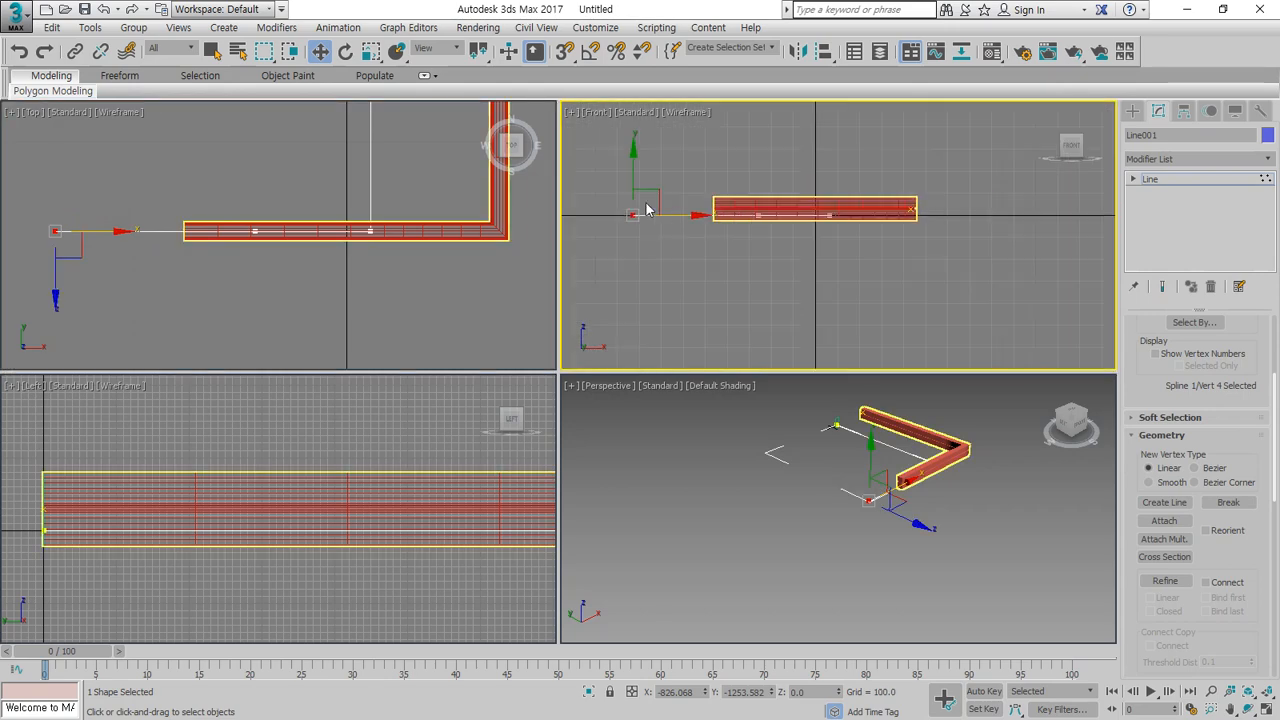
pyautogui.moveTo(637, 166); pyautogui.dragTo(648, 256)
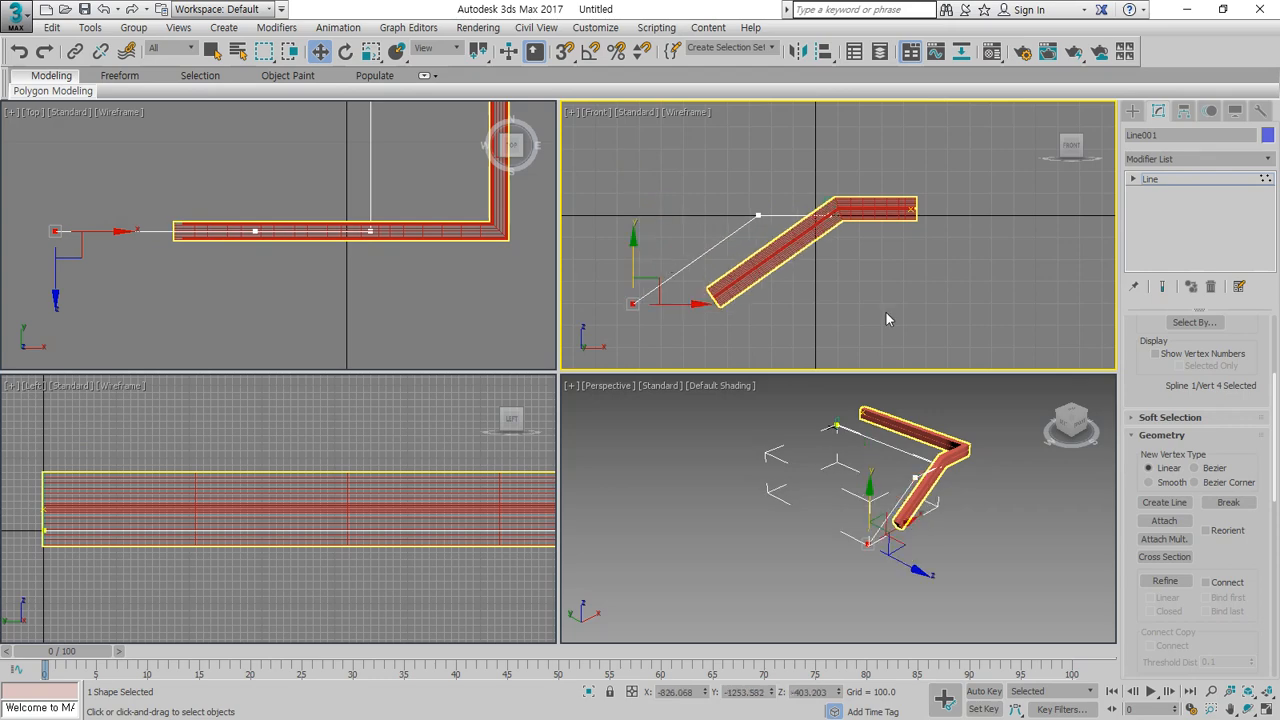
# Insert another vertex close to the path's free end and raise the end vertex in the Front view.
pyautogui.click(1165, 581)
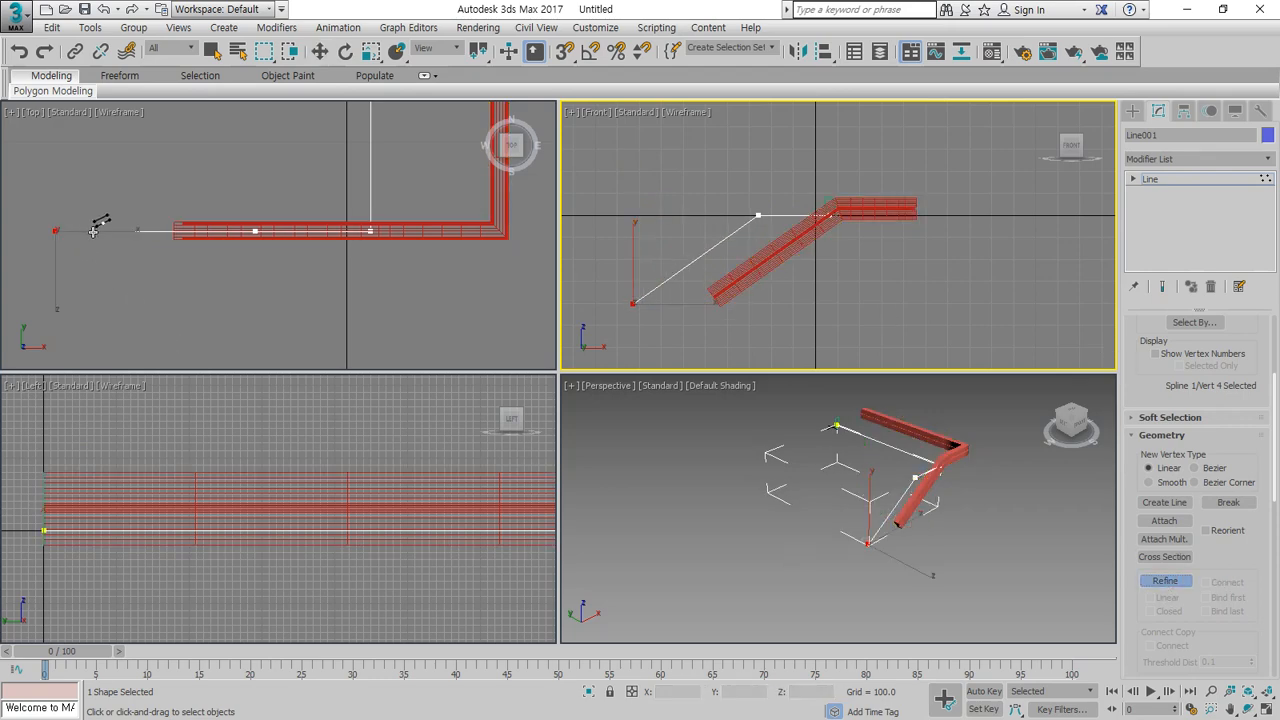
pyautogui.click(92, 231)
pyautogui.click(651, 314)
pyautogui.scroll(5, 651, 314)
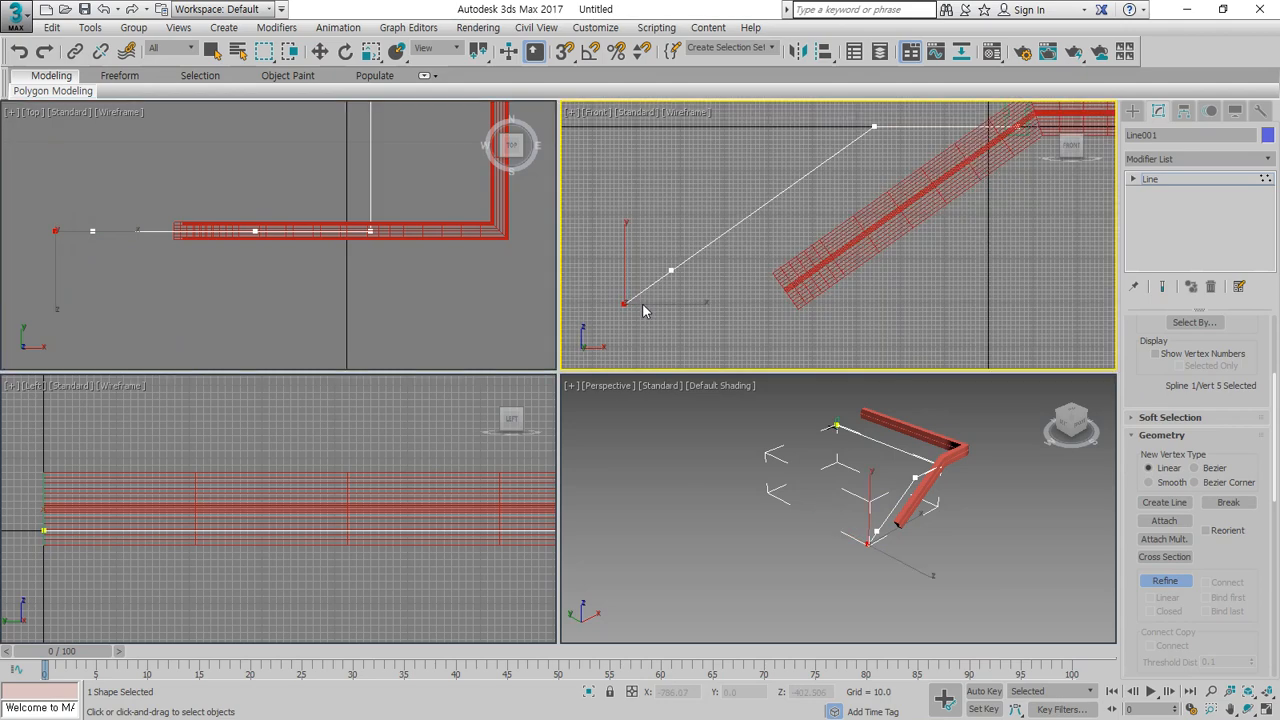
pyautogui.press('w')
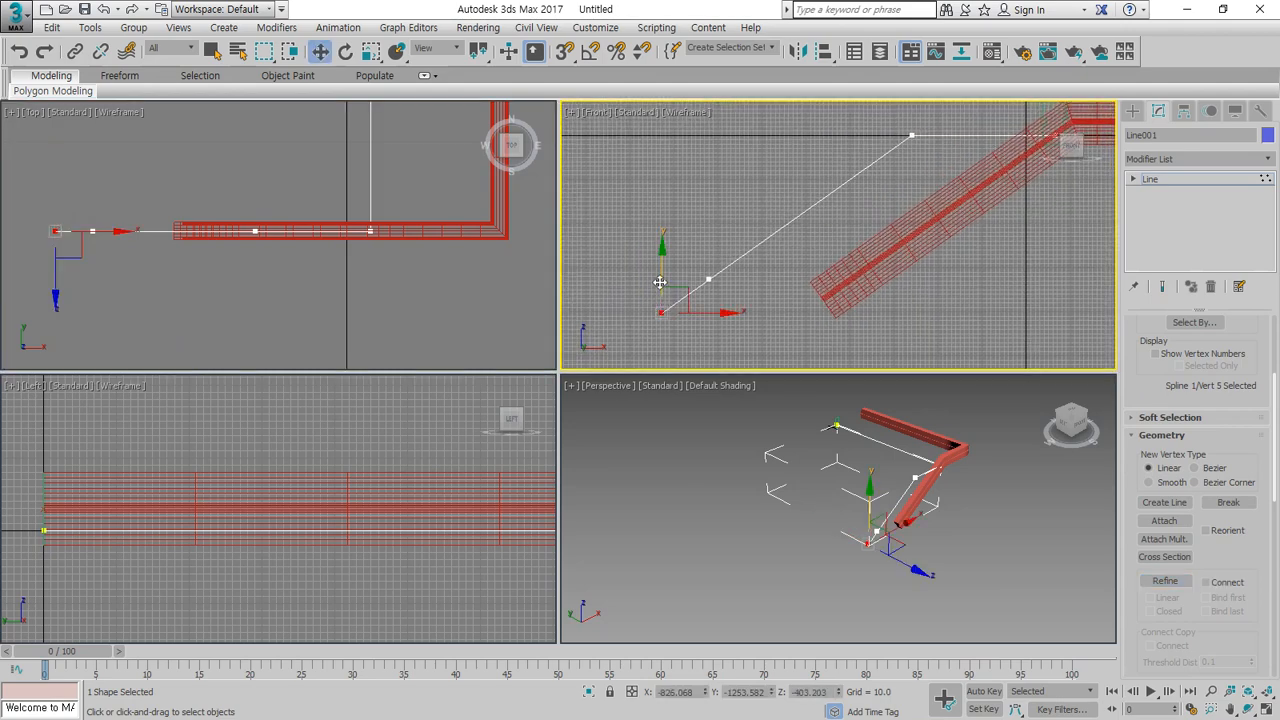
pyautogui.moveTo(660, 283); pyautogui.dragTo(663, 252)
# Scale the last two path vertices non-uniformly along the vertical axis in the Front view, about their selection centre, to level them.
pyautogui.moveTo(757, 296); pyautogui.dragTo(565, 250)
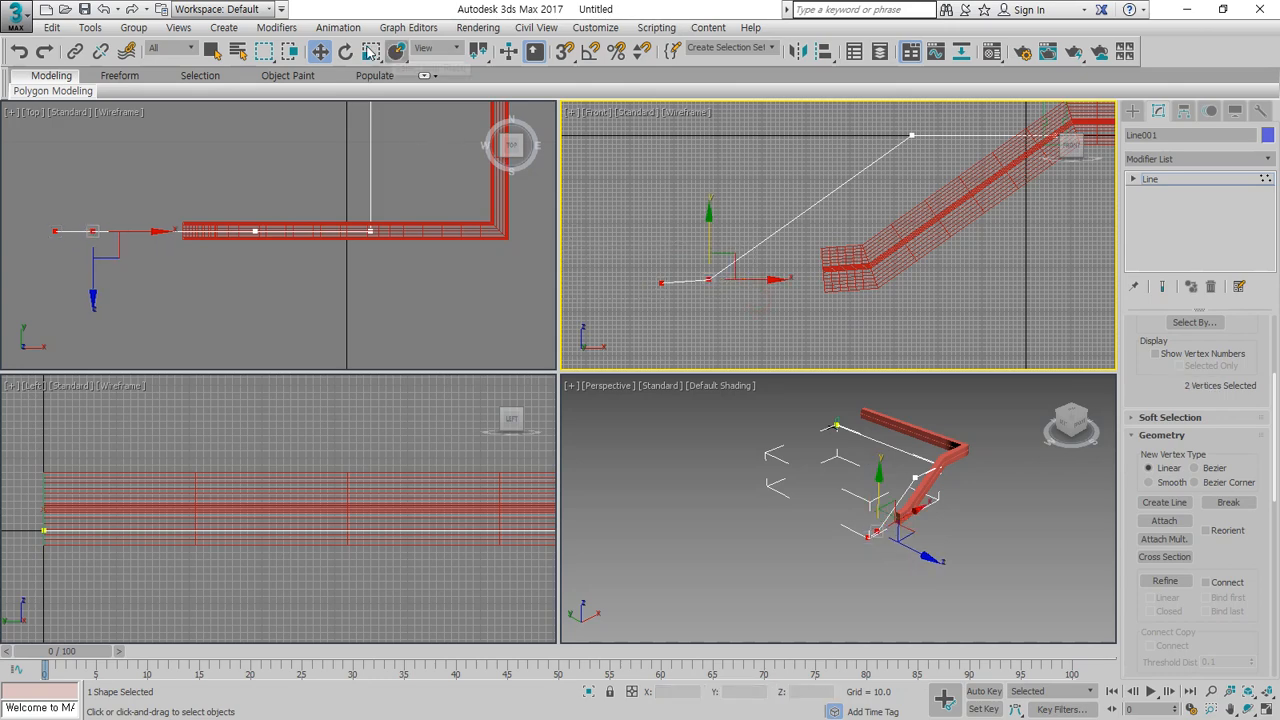
pyautogui.moveTo(370, 52); pyautogui.dragTo(376, 100)
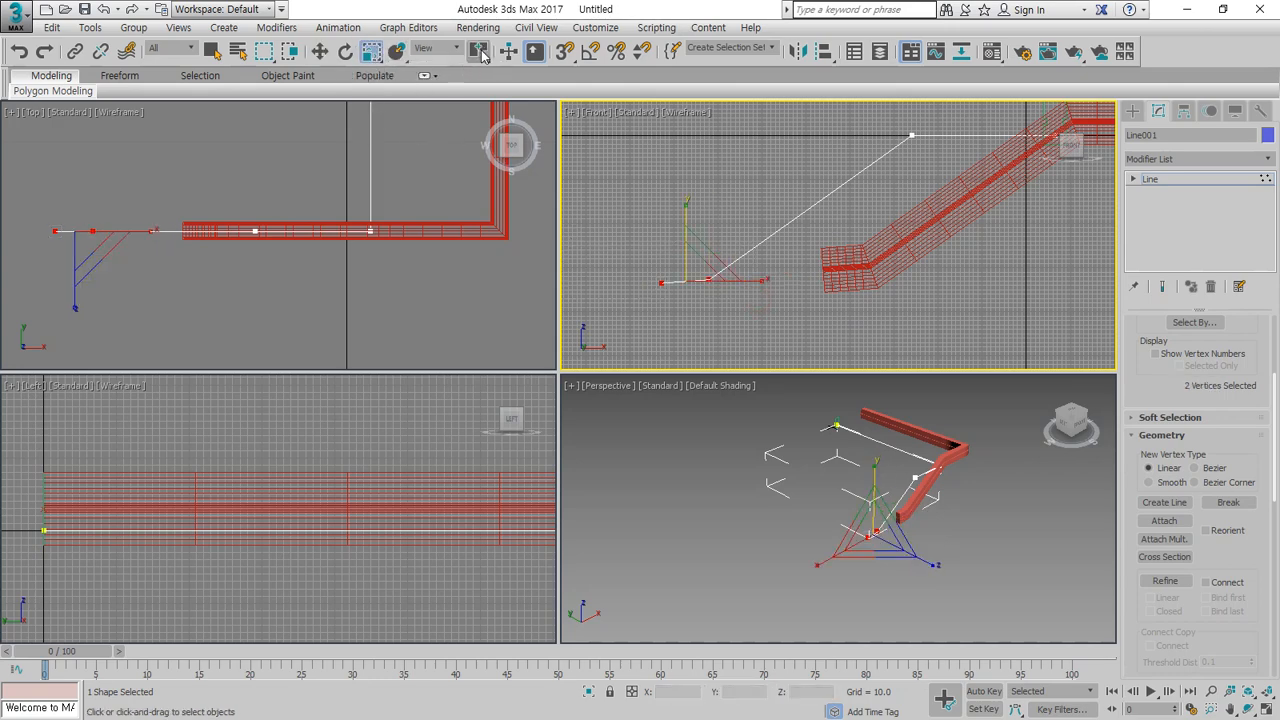
pyautogui.moveTo(682, 208); pyautogui.dragTo(676, 292)
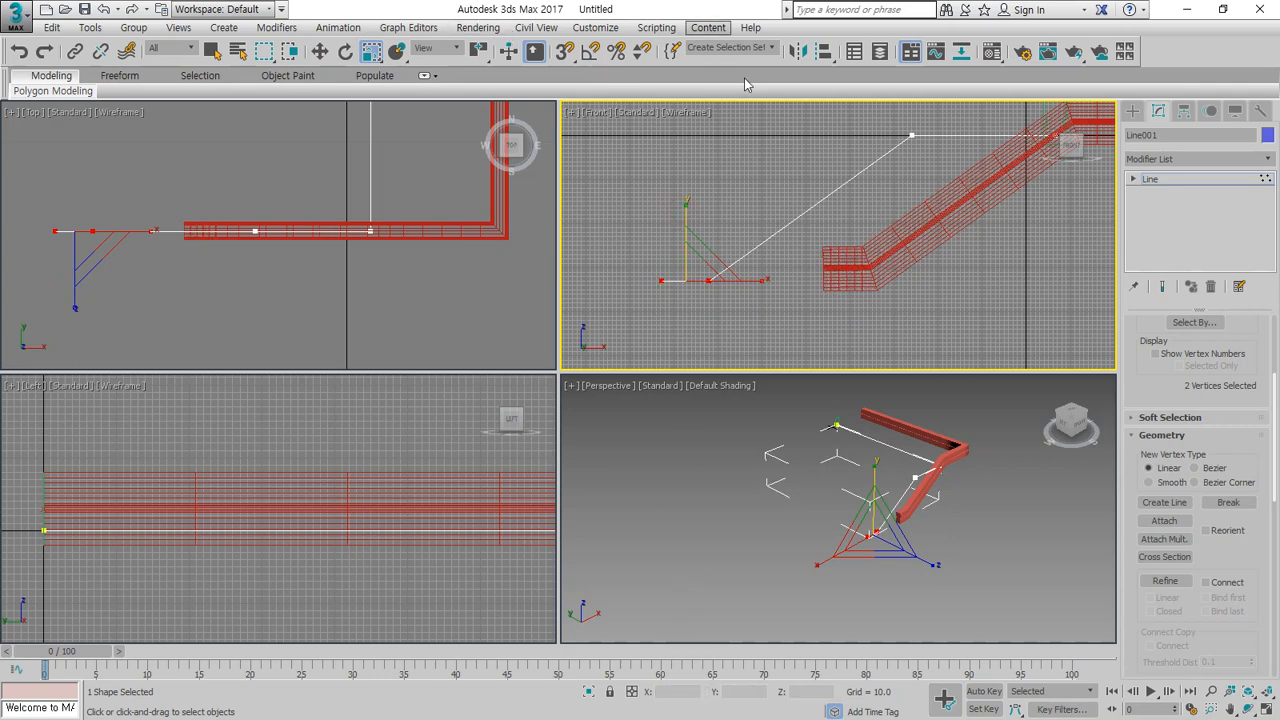
pyautogui.click(742, 336)
pyautogui.moveTo(779, 314); pyautogui.dragTo(588, 252)
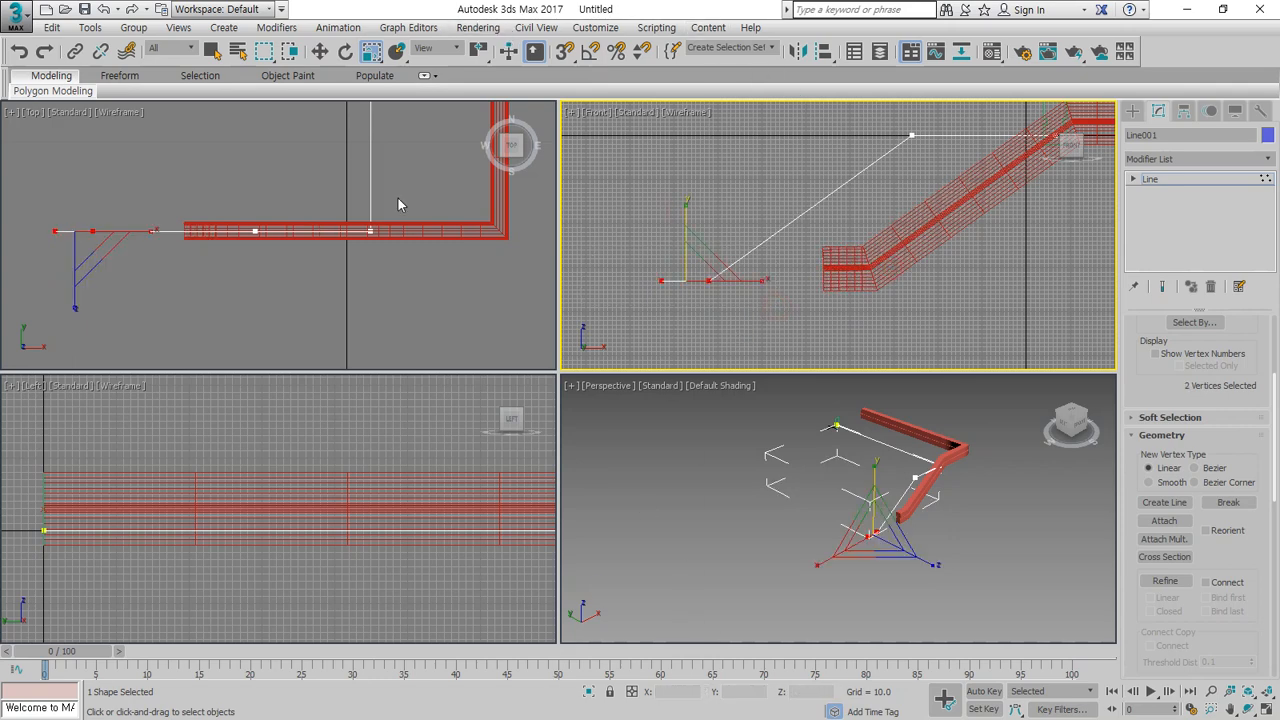
# Move the two levelled end vertices down about 141 units in the Front view.
pyautogui.click(320, 51)
pyautogui.moveTo(713, 239); pyautogui.dragTo(722, 302)
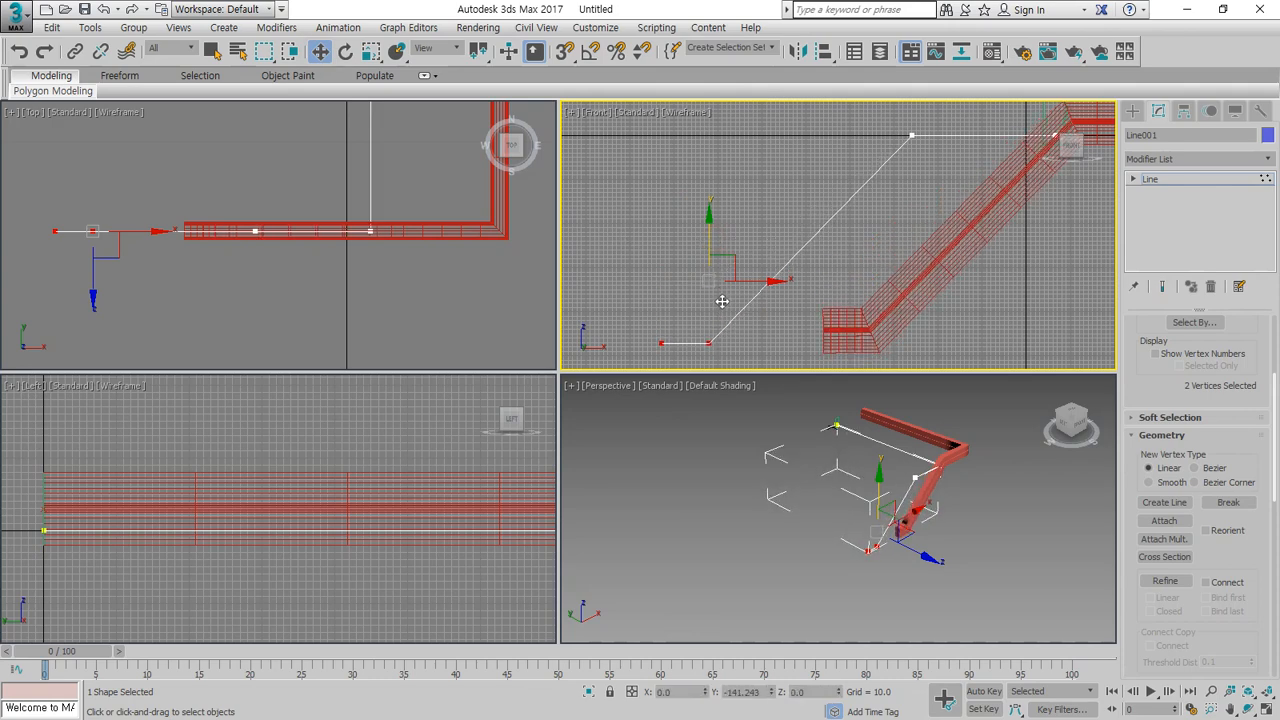
pyautogui.click(934, 300)
# Exit vertex editing of the path and delete every object in the scene.
pyautogui.scroll(6, 990, 472)
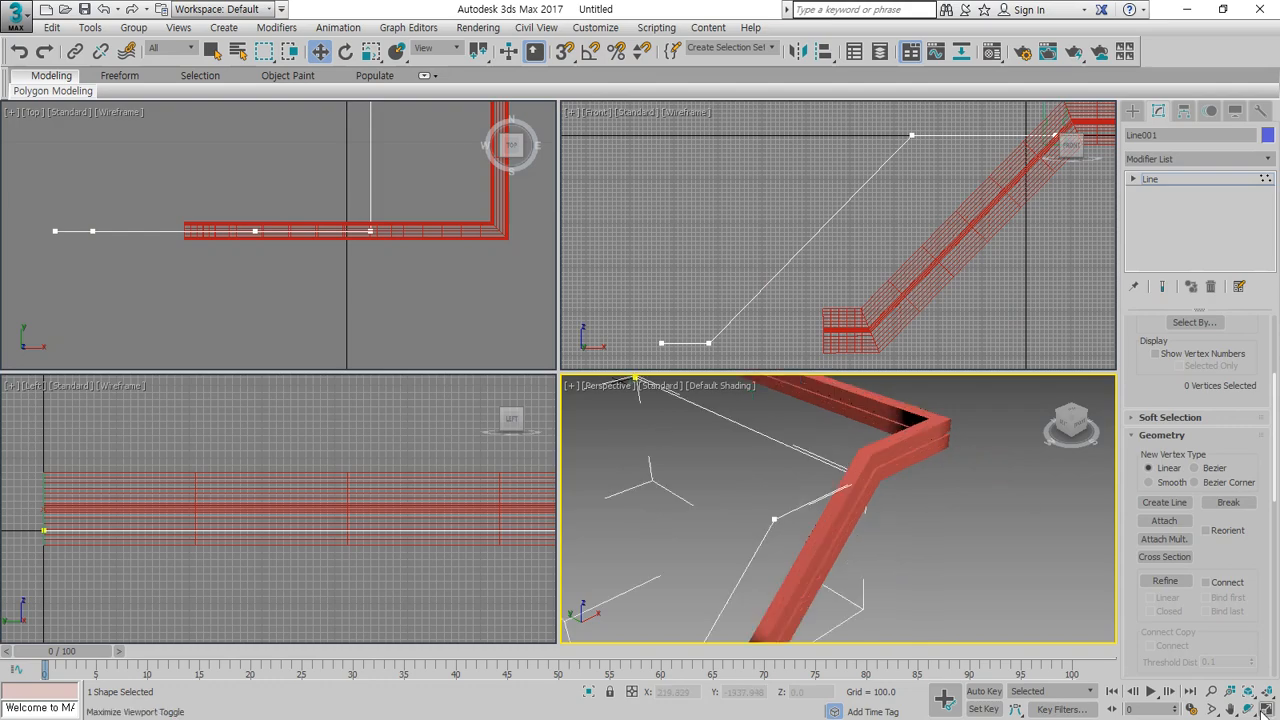
pyautogui.hotkey('alt', 'w')
pyautogui.scroll(-3, 992, 458)
pyautogui.moveTo(992, 458); pyautogui.dragTo(887, 458, button='middle')
pyautogui.scroll(-4, 949, 452)
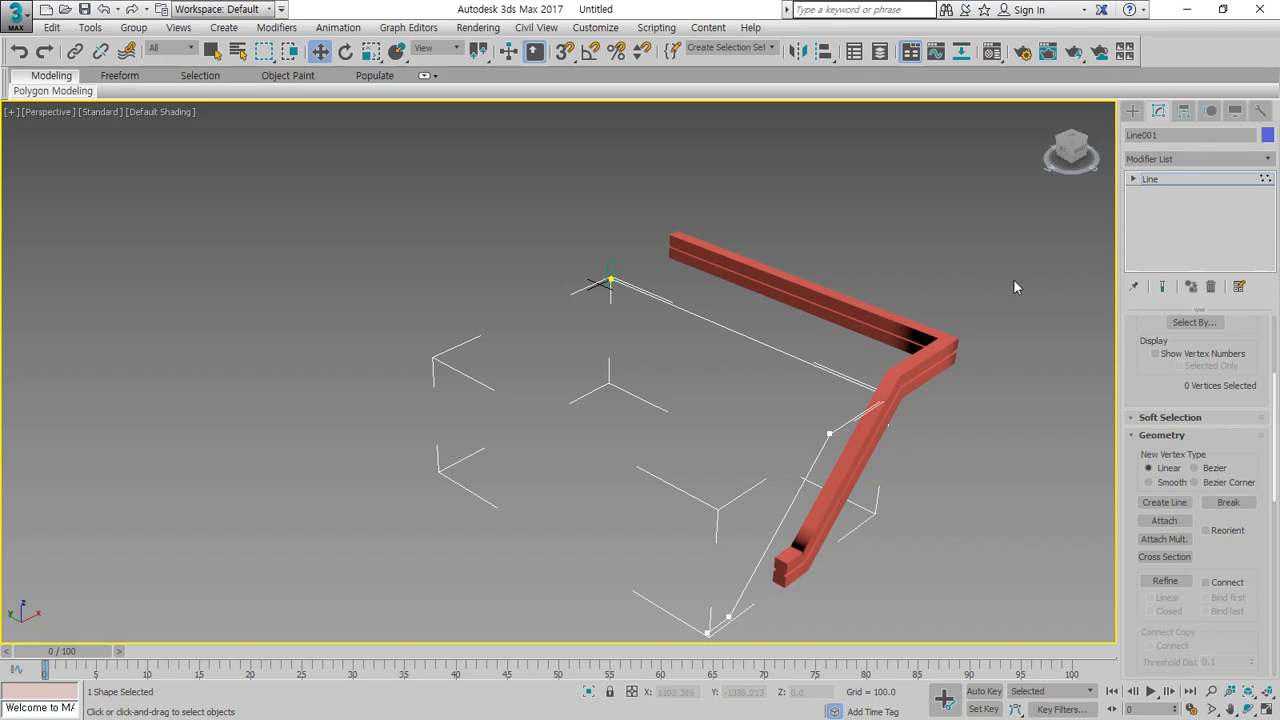
pyautogui.click(1170, 178)
pyautogui.moveTo(966, 206); pyautogui.dragTo(411, 593)
pyautogui.press('Delete')
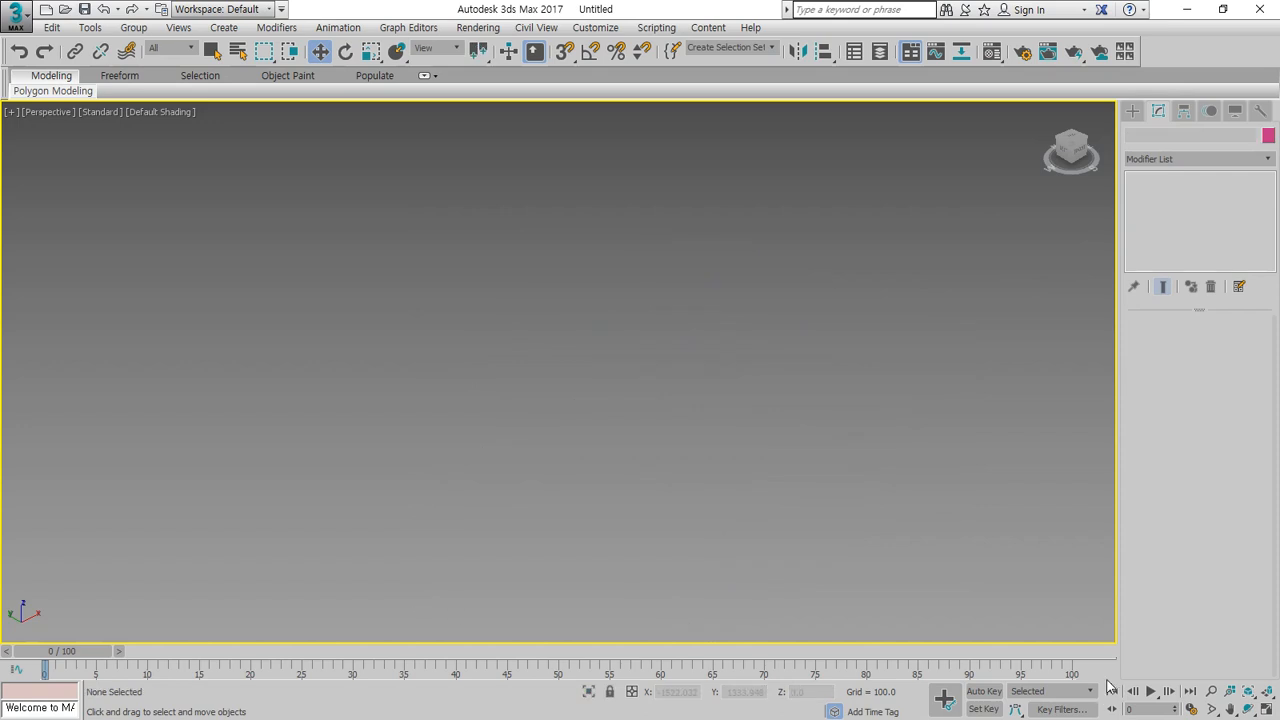
# Draw a rectangle about 149 by 154 around the origin in the Top view.
pyautogui.click(1267, 709)
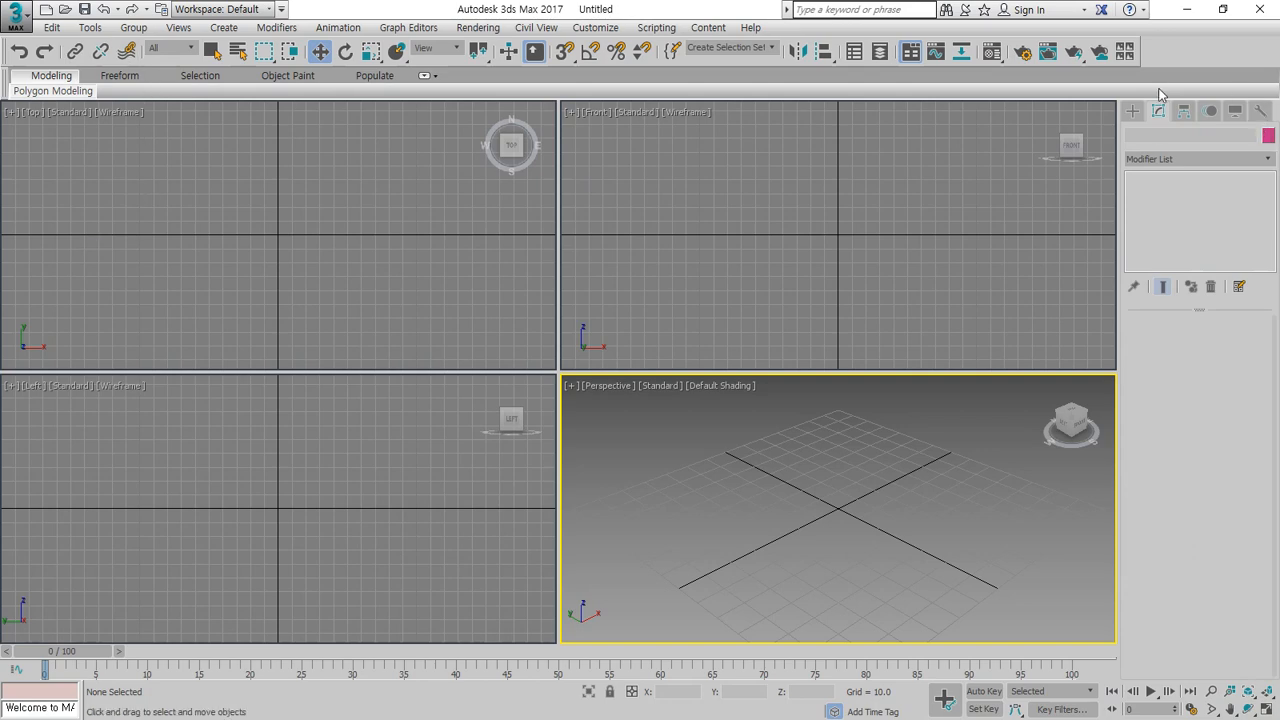
pyautogui.click(1132, 111)
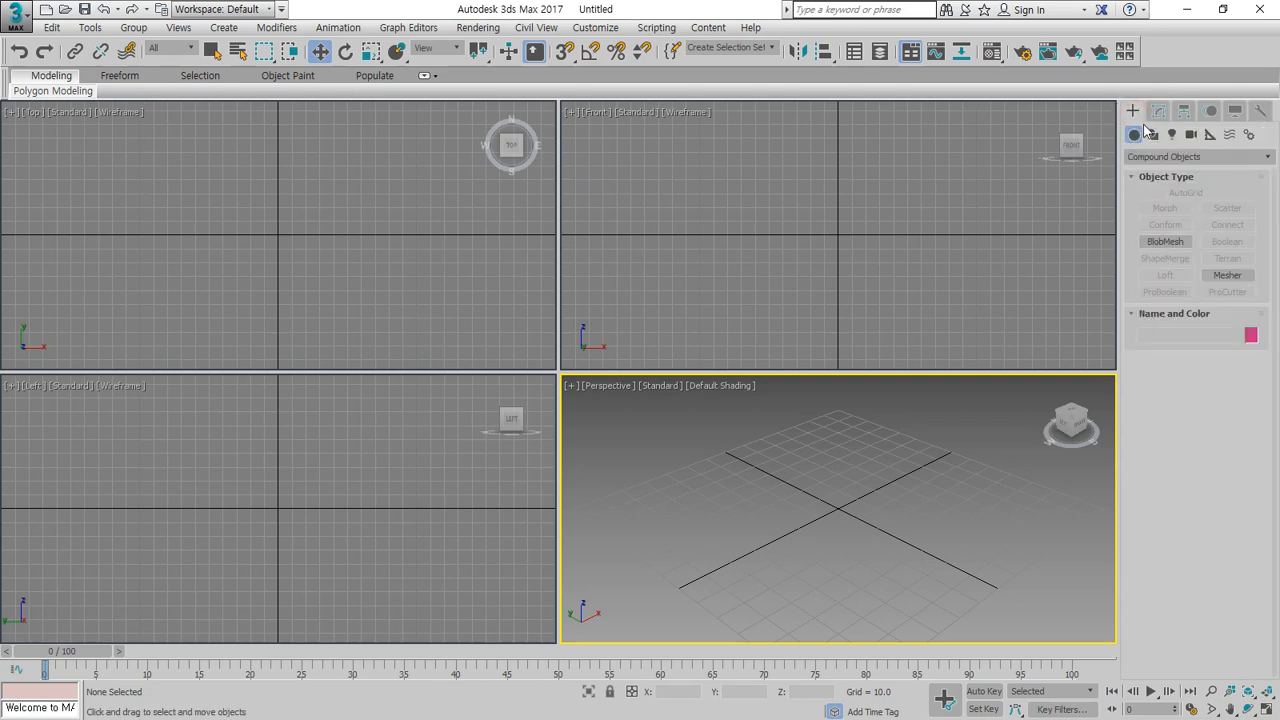
pyautogui.click(1152, 134)
pyautogui.click(1227, 221)
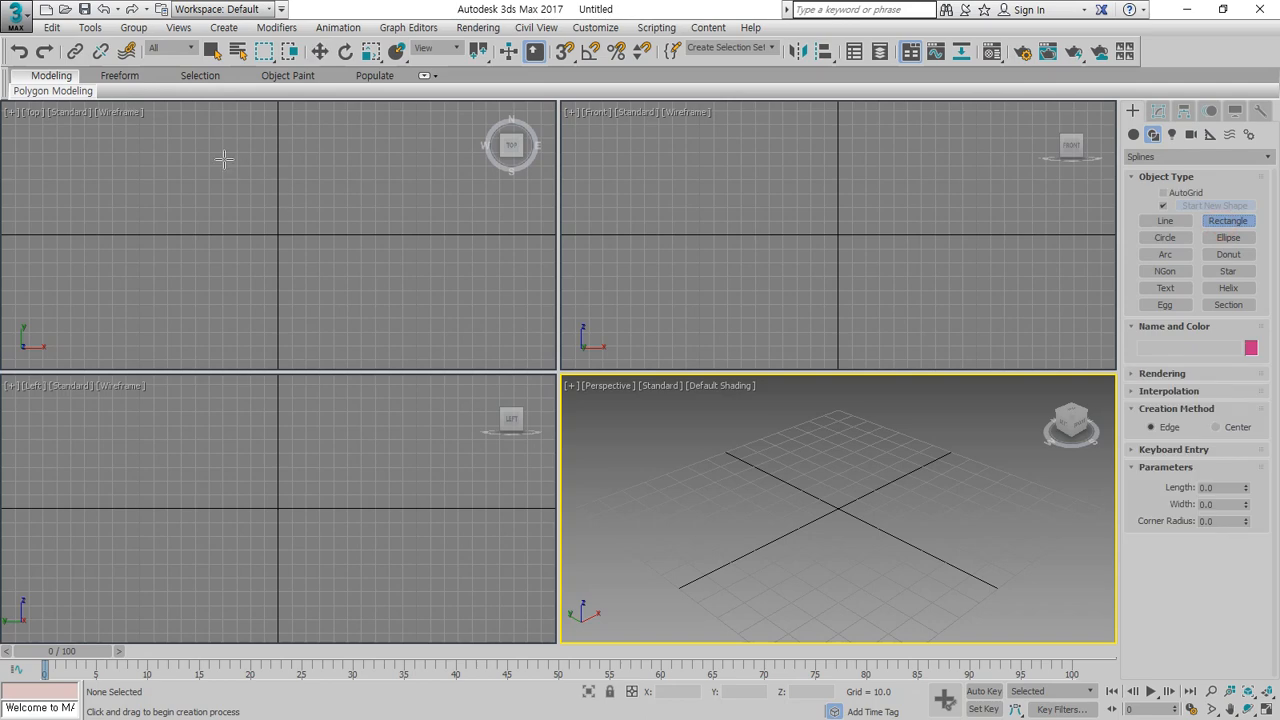
pyautogui.moveTo(158, 121); pyautogui.dragTo(372, 326)
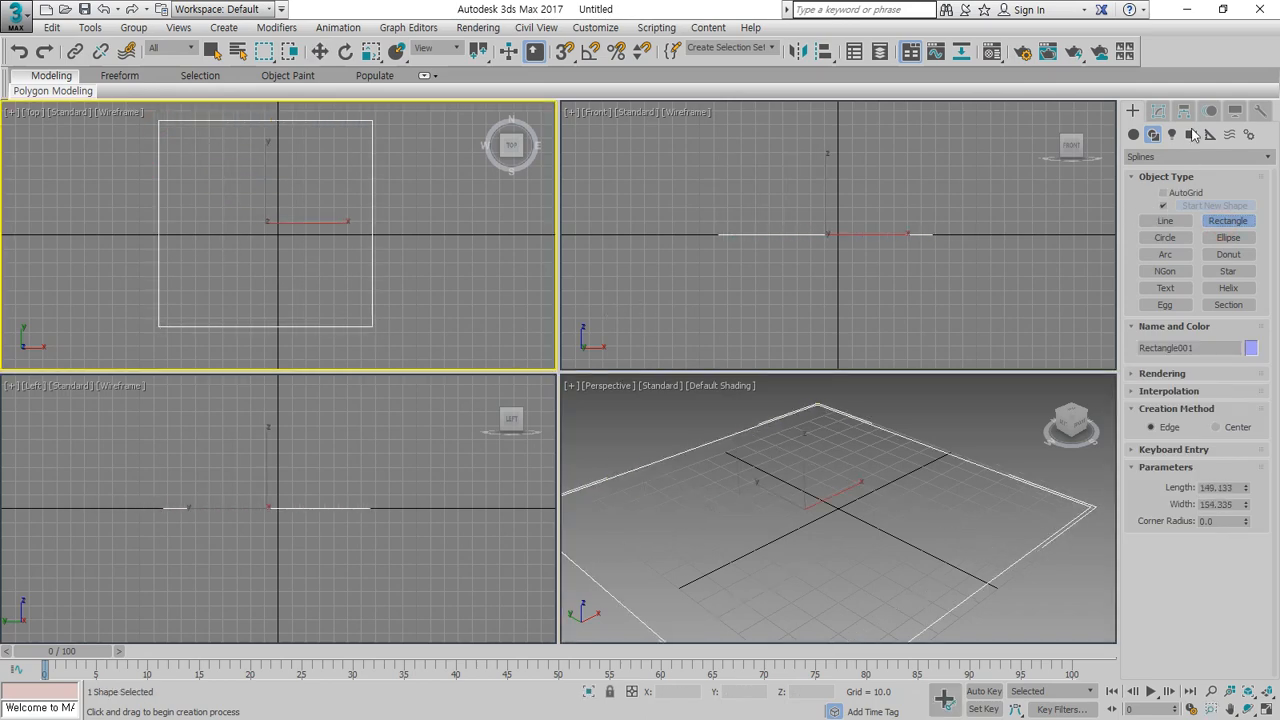
# Set the rectangle's length to 6000 and its width to 5000.
pyautogui.click(1158, 111)
pyautogui.moveTo(1244, 383); pyautogui.dragTo(1243, 371)
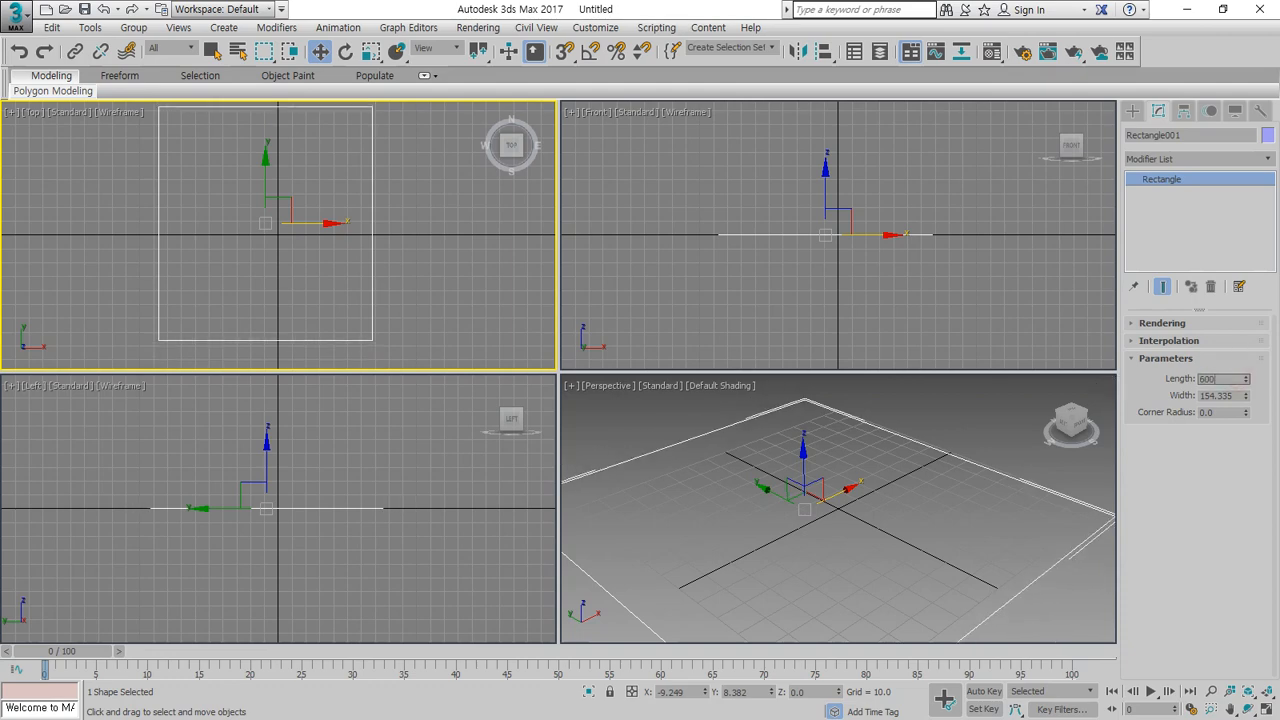
pyautogui.write('6000')
pyautogui.press('Return')
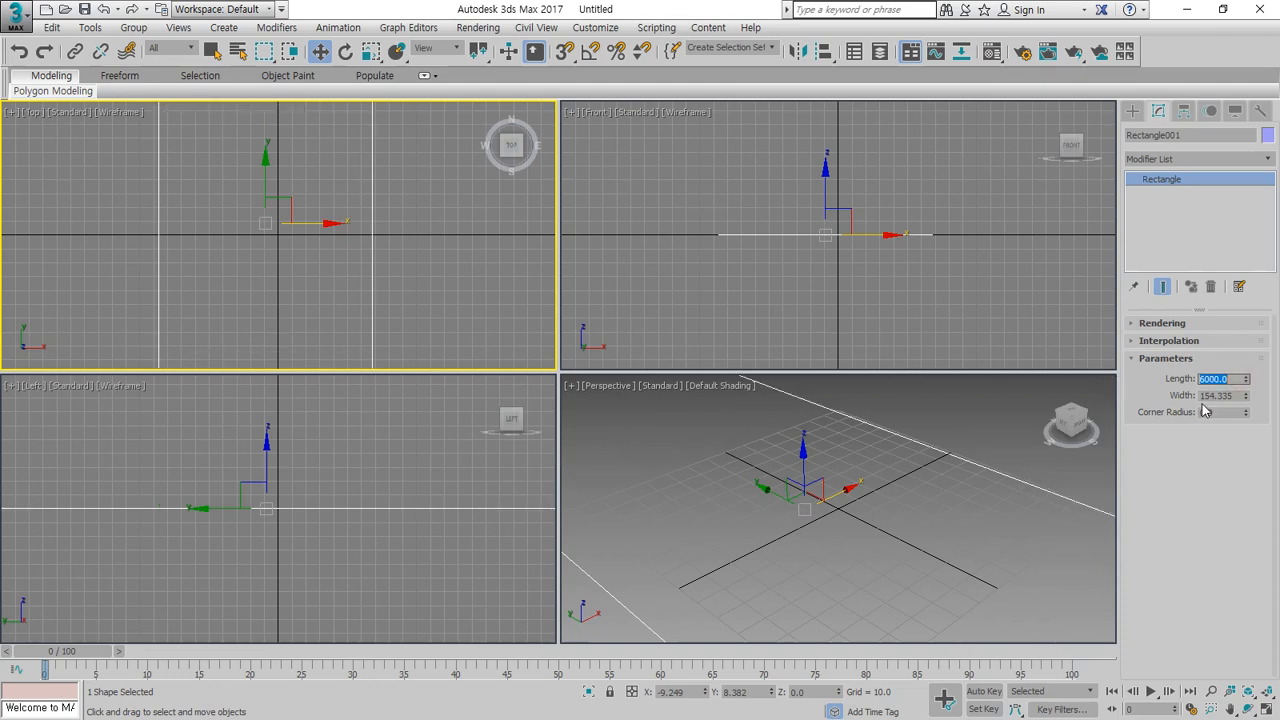
pyautogui.press('Tab')
pyautogui.write('5')
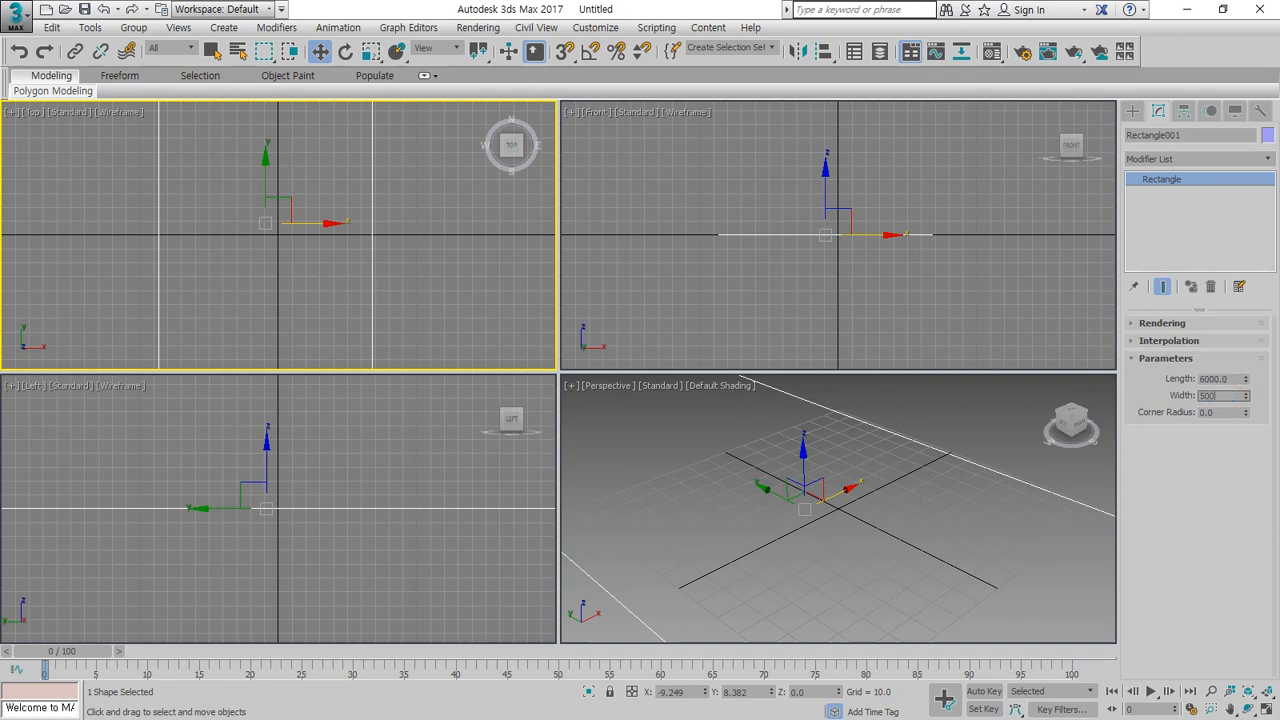
pyautogui.press('Return')
# Apply an Edit Spline modifier to the 6000 by 5000 rectangle.
pyautogui.click(920, 474)
pyautogui.scroll(-5, 917, 472)
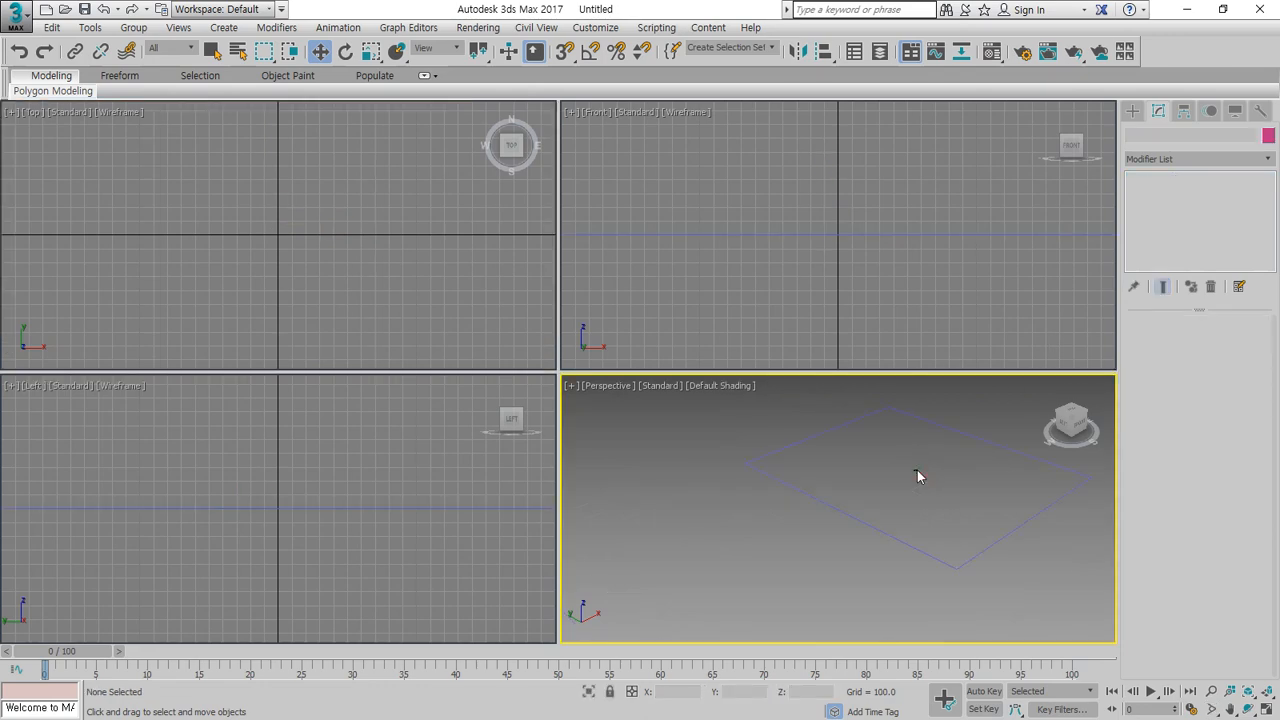
pyautogui.moveTo(870, 462); pyautogui.dragTo(832, 481)
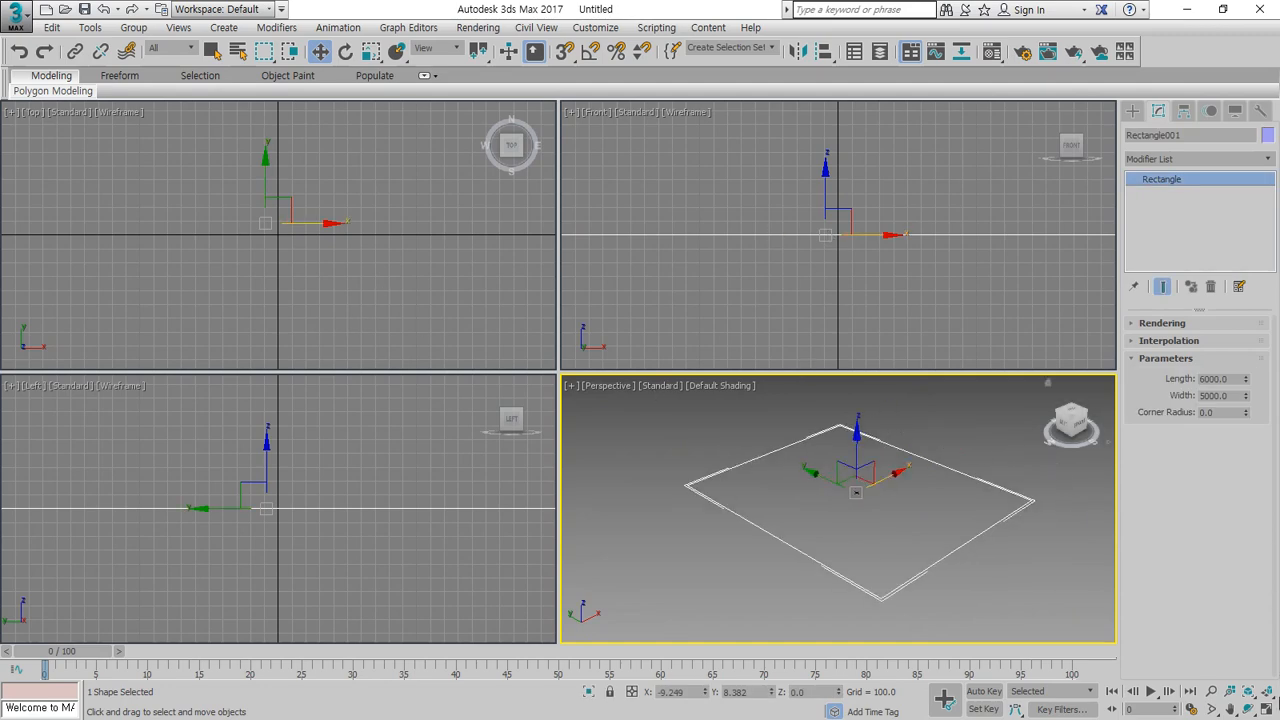
pyautogui.click(1268, 691)
pyautogui.click(397, 197)
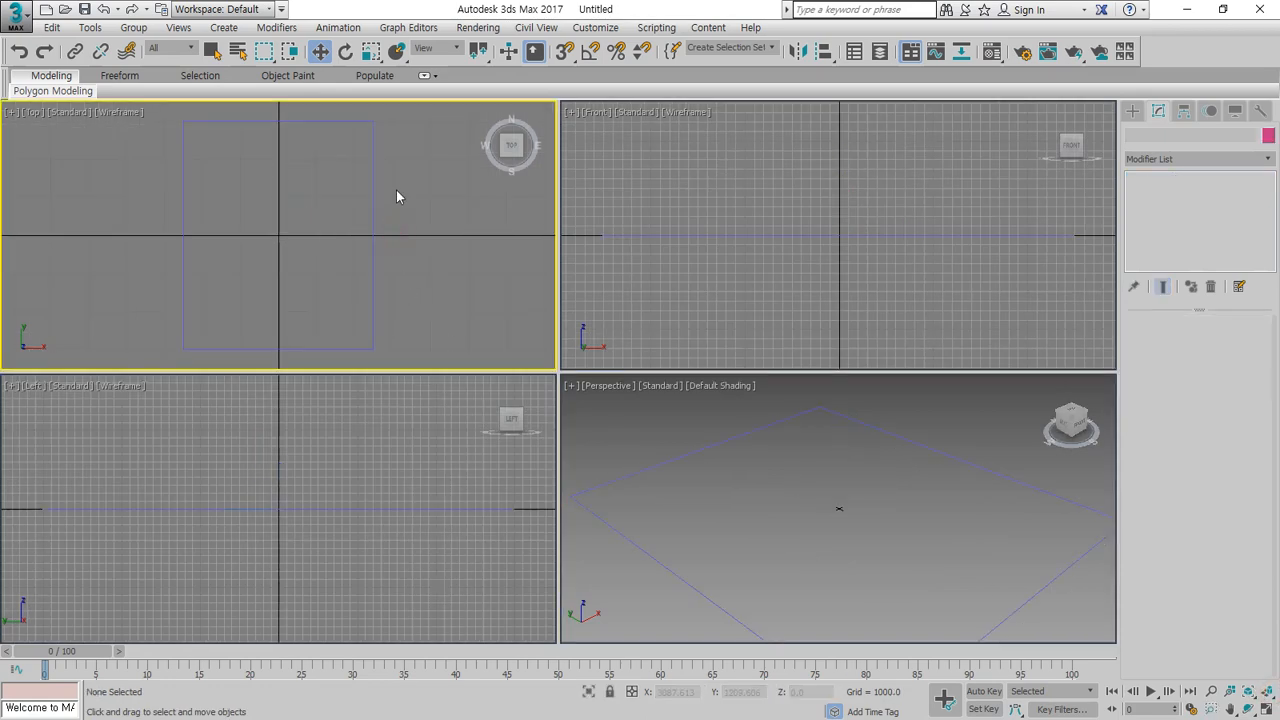
pyautogui.click(373, 197)
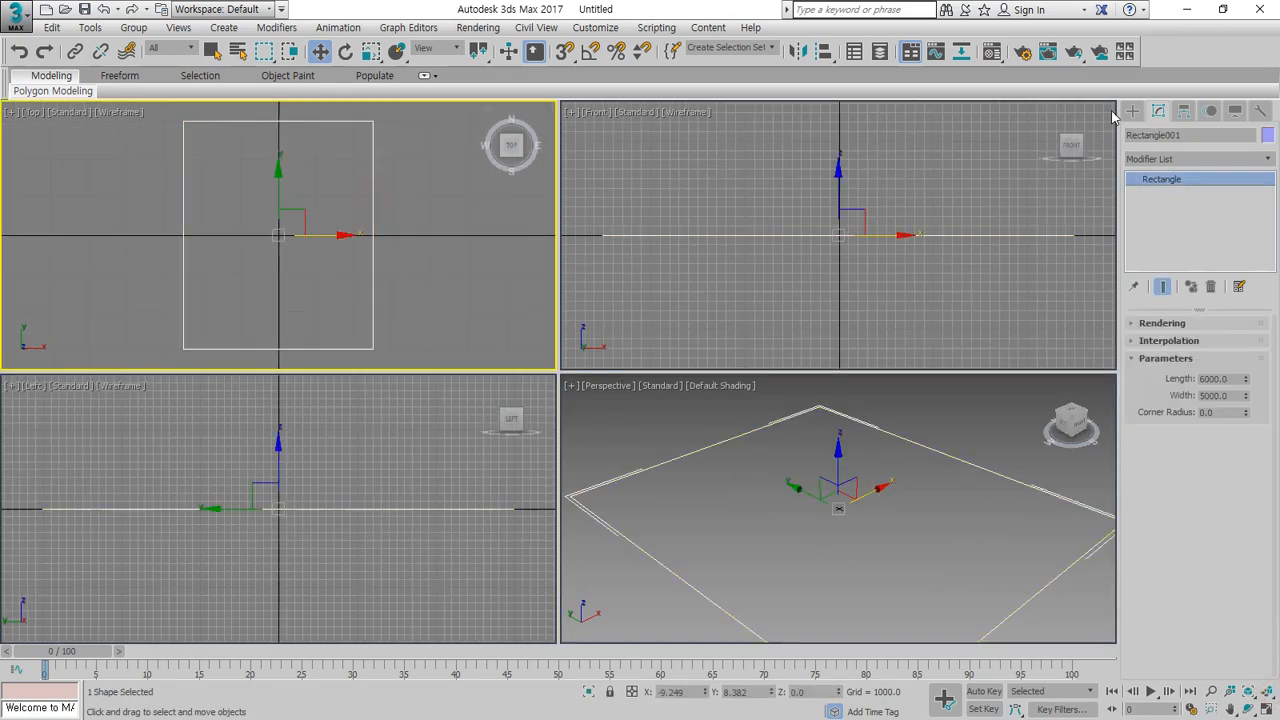
pyautogui.click(1203, 159)
pyautogui.press('e')
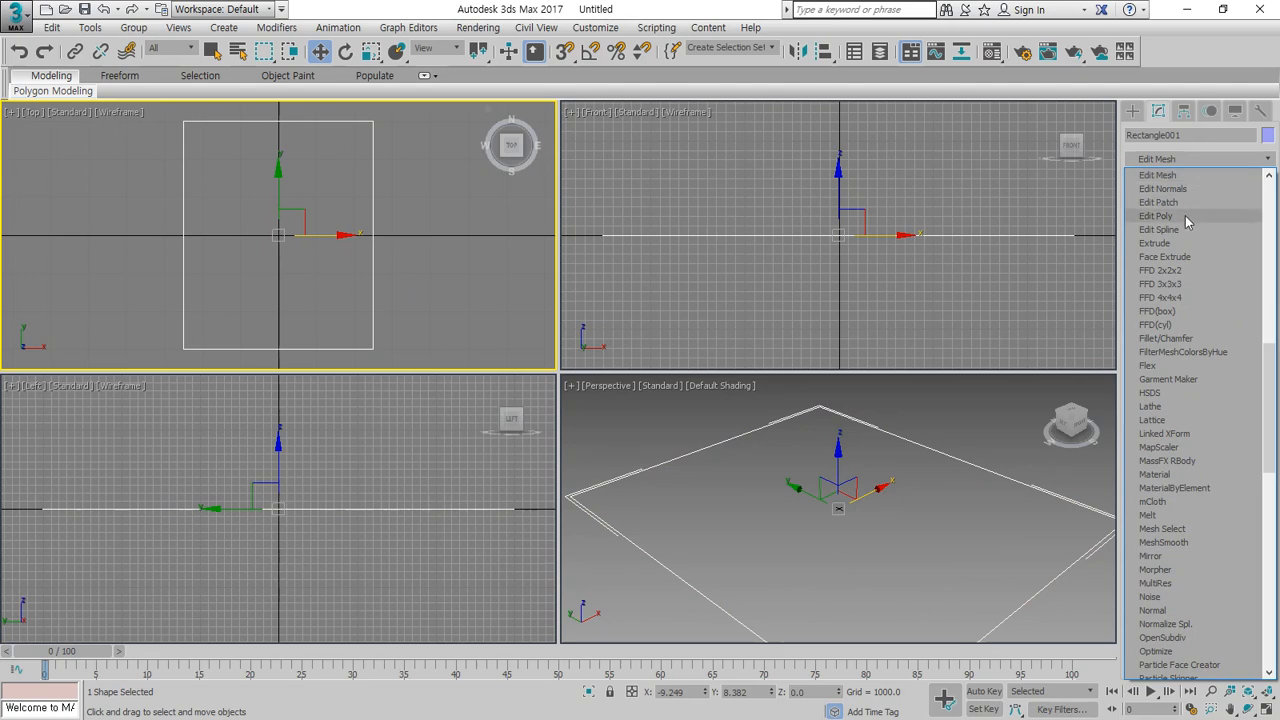
pyautogui.click(1160, 229)
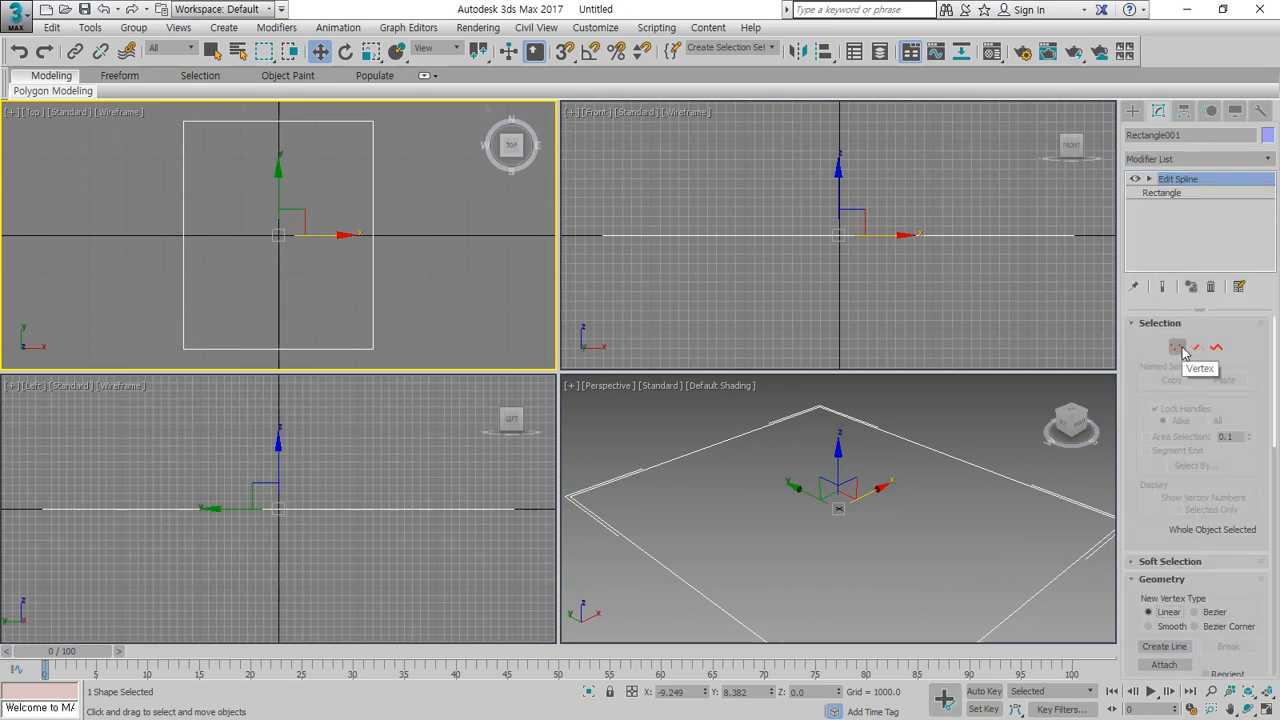
# Convert all four rectangle vertices to the Corner type and clear the vertex selection.
pyautogui.click(1178, 347)
pyautogui.hotkey('ctrl', 'a')
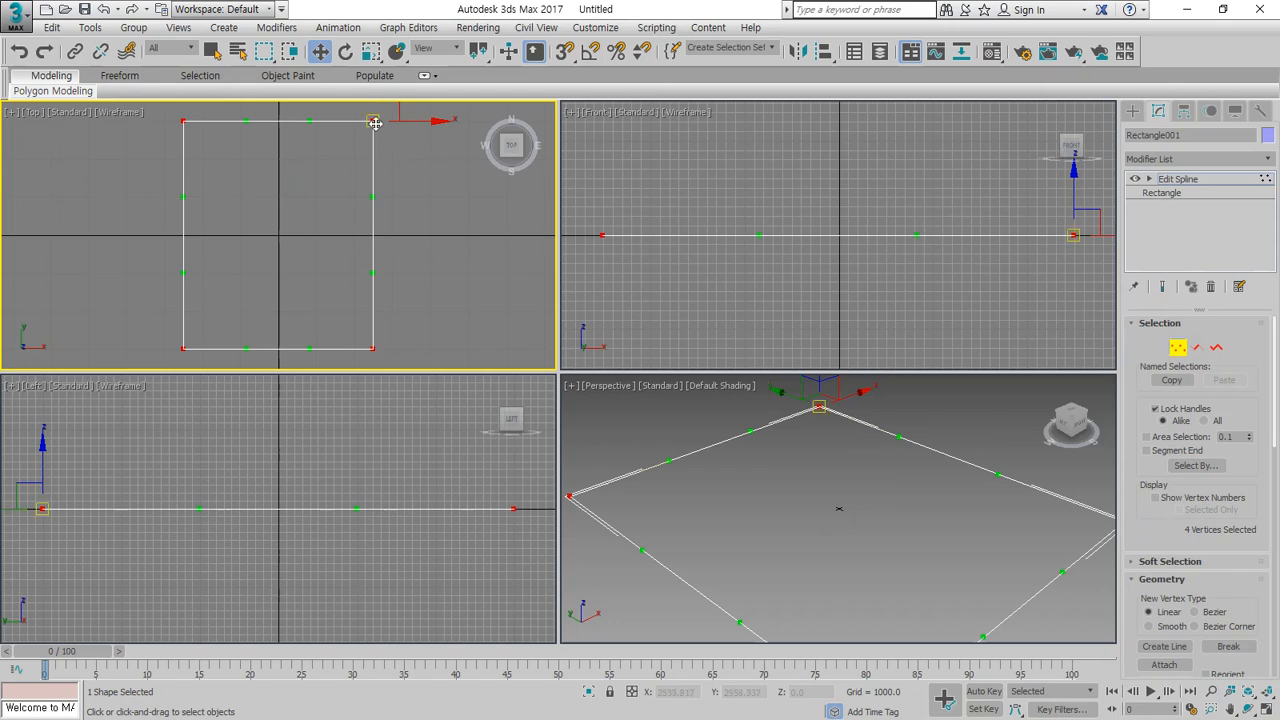
pyautogui.rightClick(375, 200)
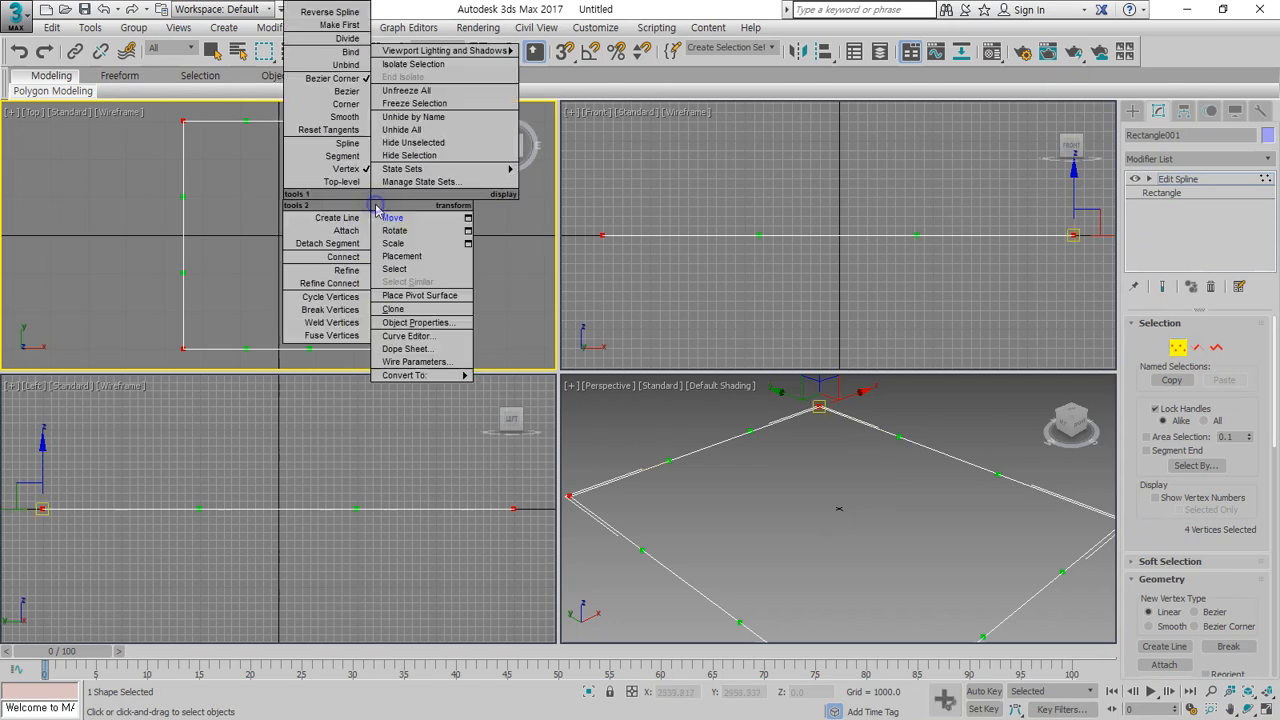
pyautogui.click(345, 103)
pyautogui.click(410, 168)
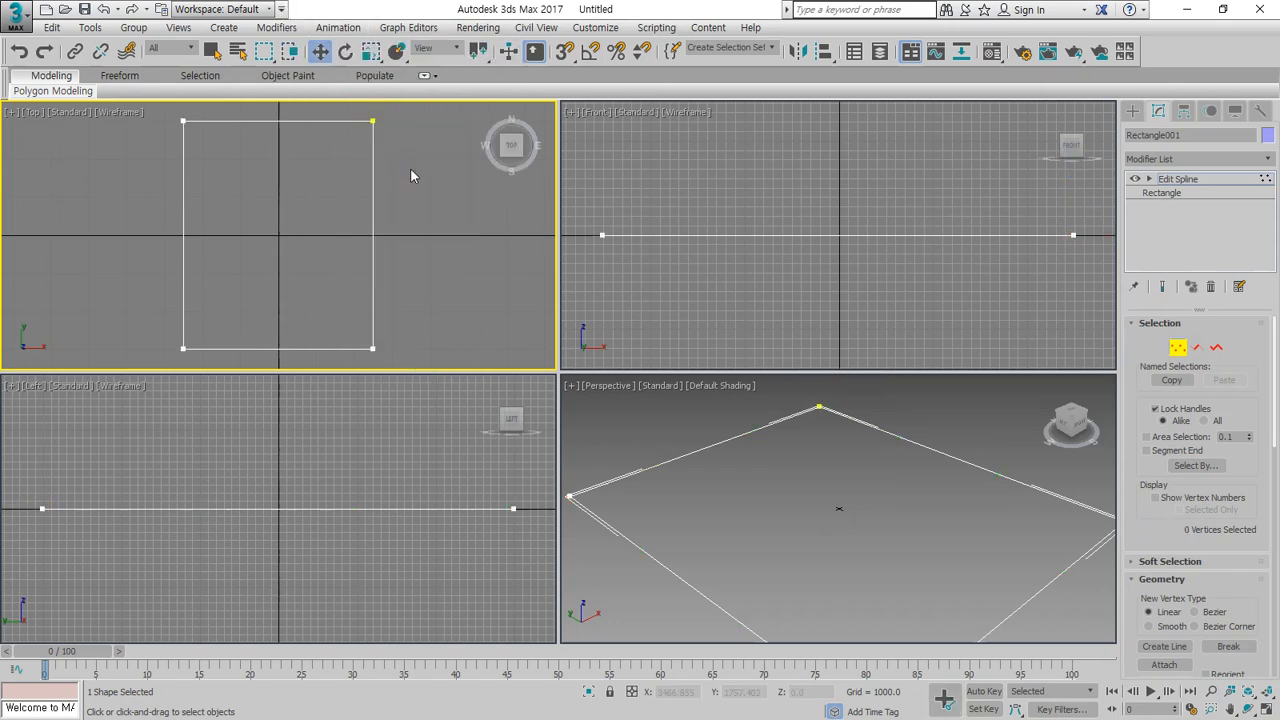
pyautogui.moveTo(368, 130)
pyautogui.mouseDown()
pyautogui.moveTo(394, 117)
pyautogui.moveTo(360, 126)
pyautogui.moveTo(392, 140)
pyautogui.moveTo(350, 121)
pyautogui.moveTo(292, 136)
pyautogui.mouseUp()
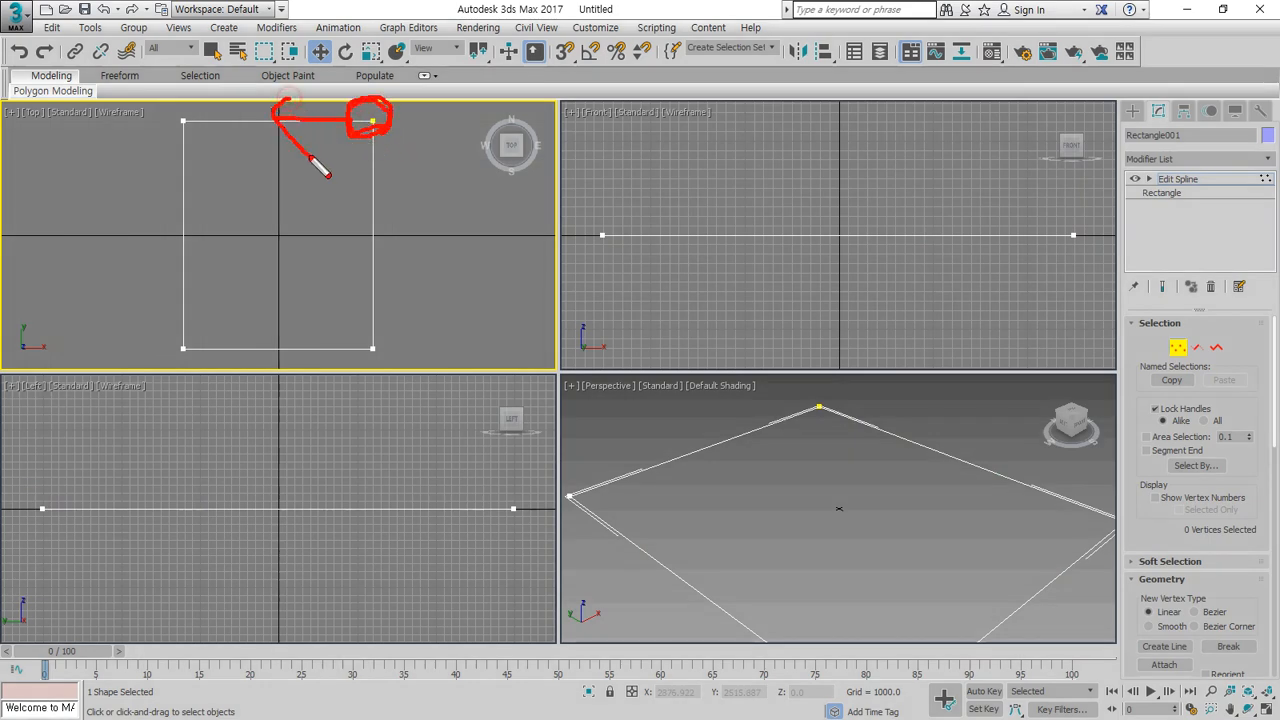
pyautogui.press('Escape')
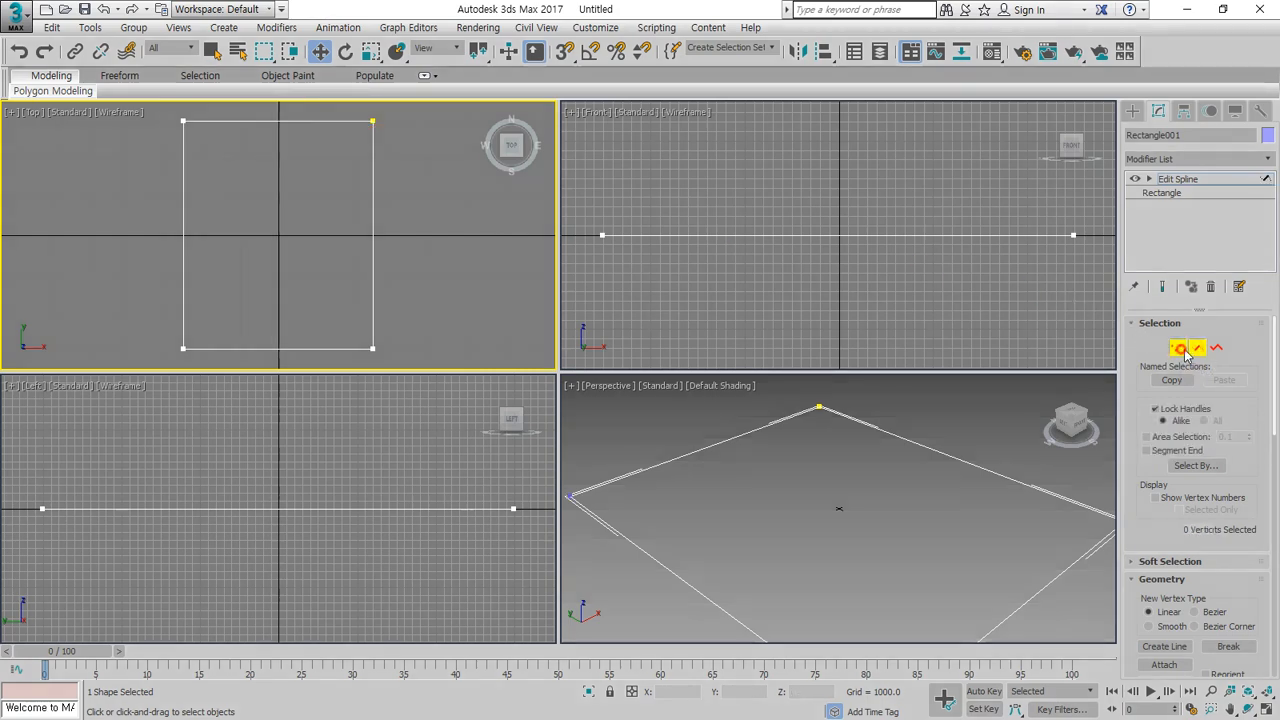
# Leave sub-object editing of the large rectangle and draw a small rectangle about 168 by 164 outside its right edge in the Top view.
pyautogui.click(1195, 348)
pyautogui.click(1175, 178)
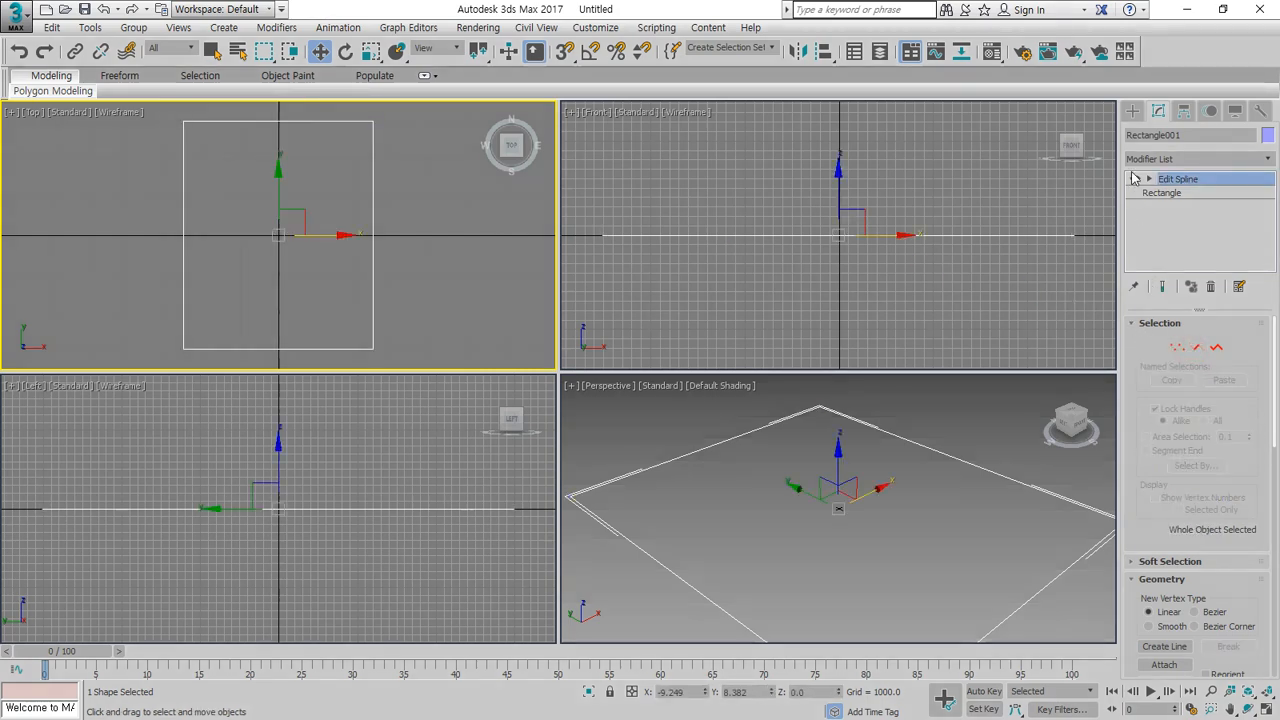
pyautogui.click(1132, 111)
pyautogui.click(1222, 222)
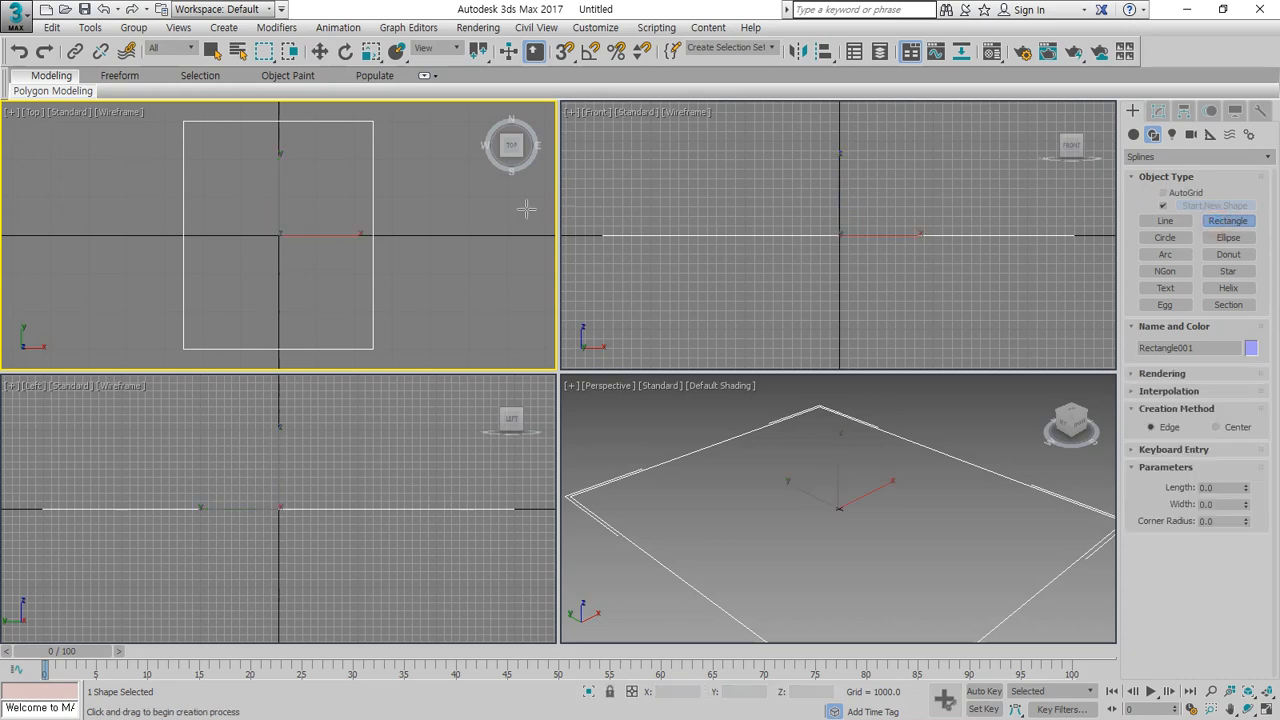
pyautogui.scroll(6, 428, 160)
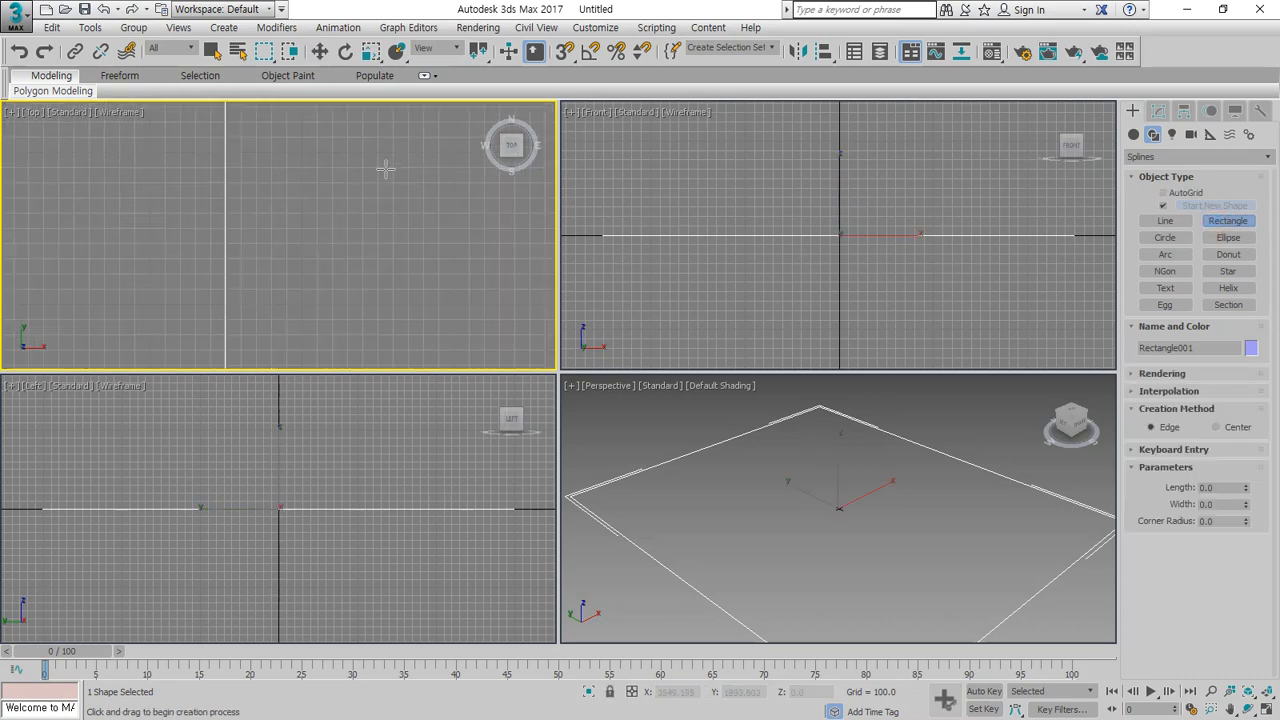
pyautogui.moveTo(313, 196); pyautogui.dragTo(347, 230)
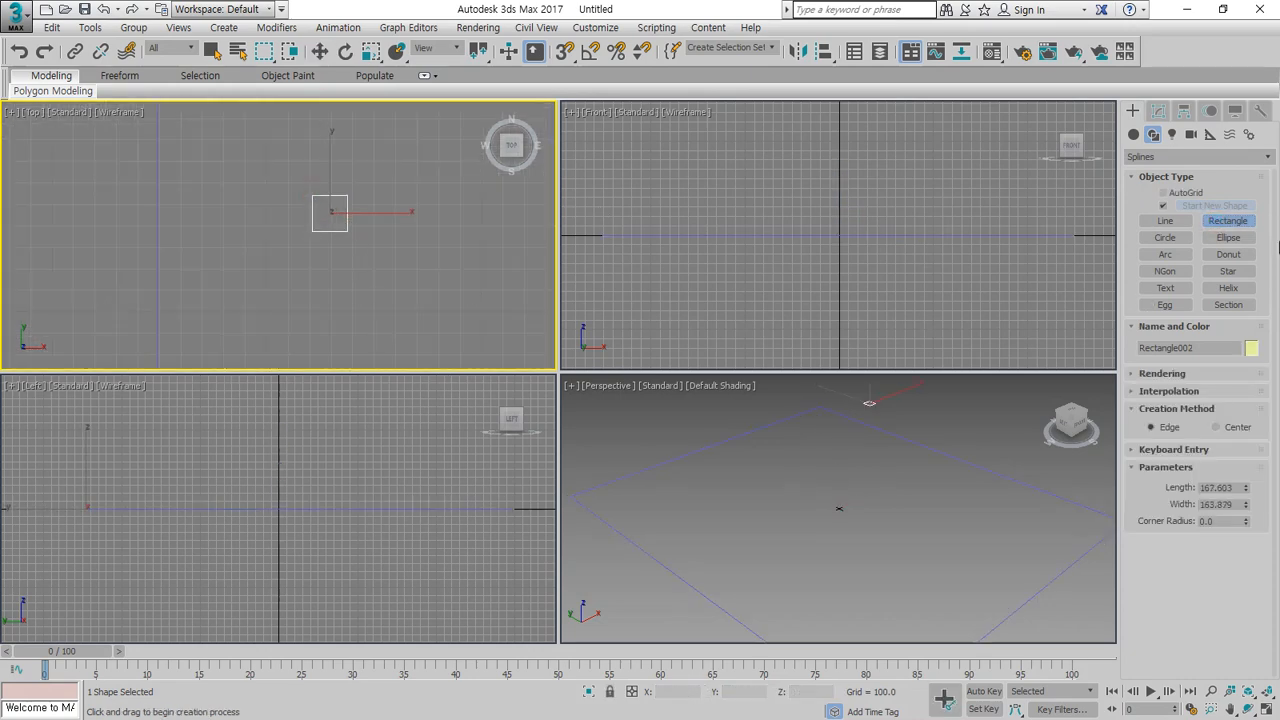
# Set the small rectangle's length and width to 36.
pyautogui.click(1158, 112)
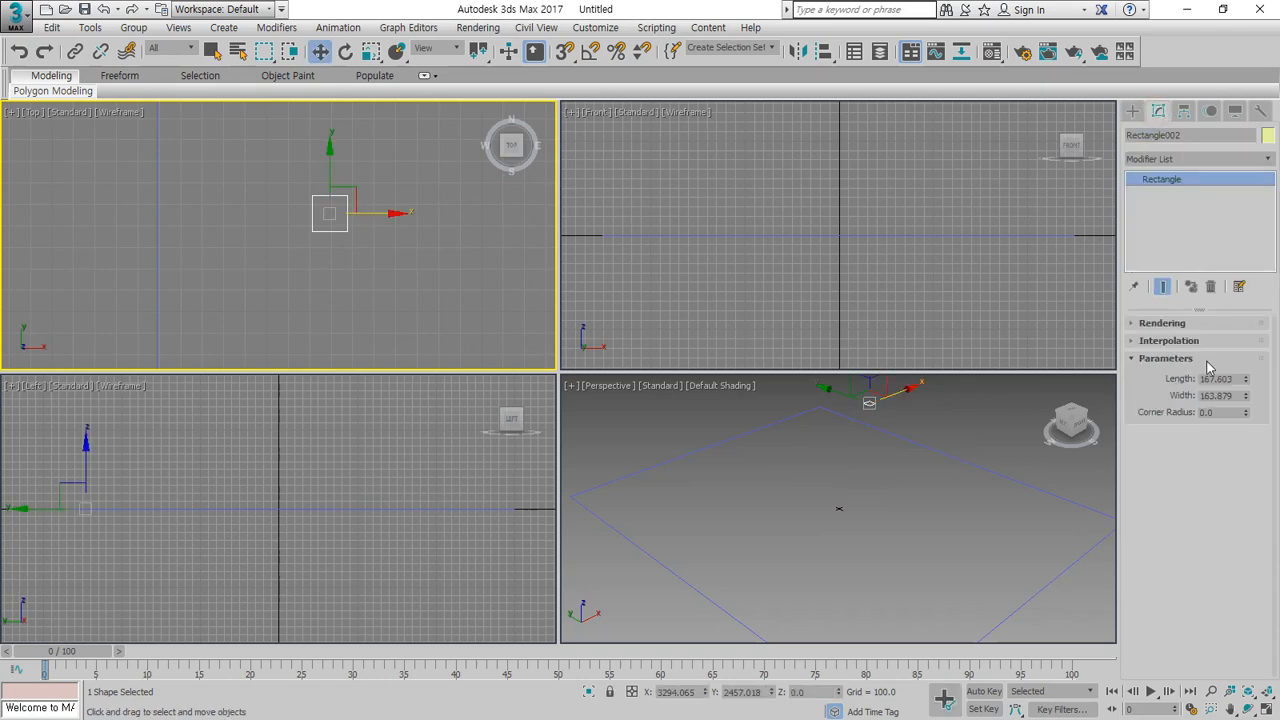
pyautogui.doubleClick(1236, 378)
pyautogui.press('Return')
pyautogui.press('Tab')
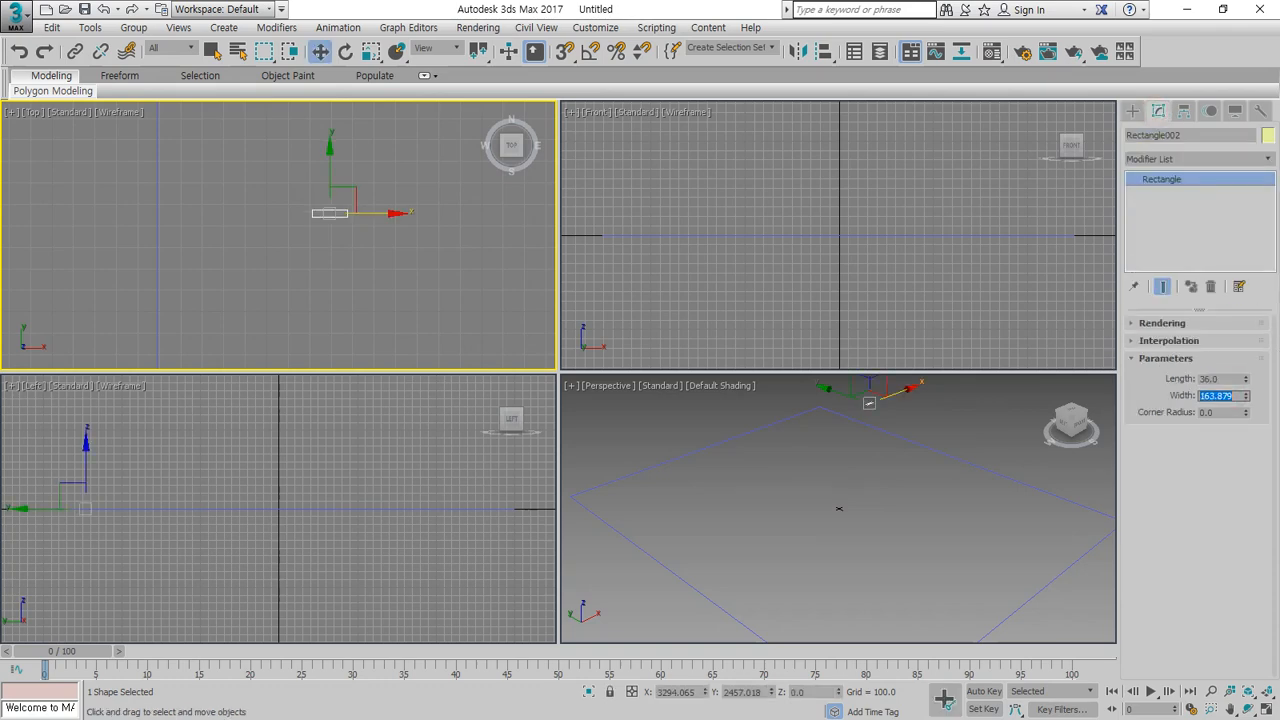
pyautogui.write('36')
pyautogui.press('Return')
pyautogui.scroll(8, 325, 203)
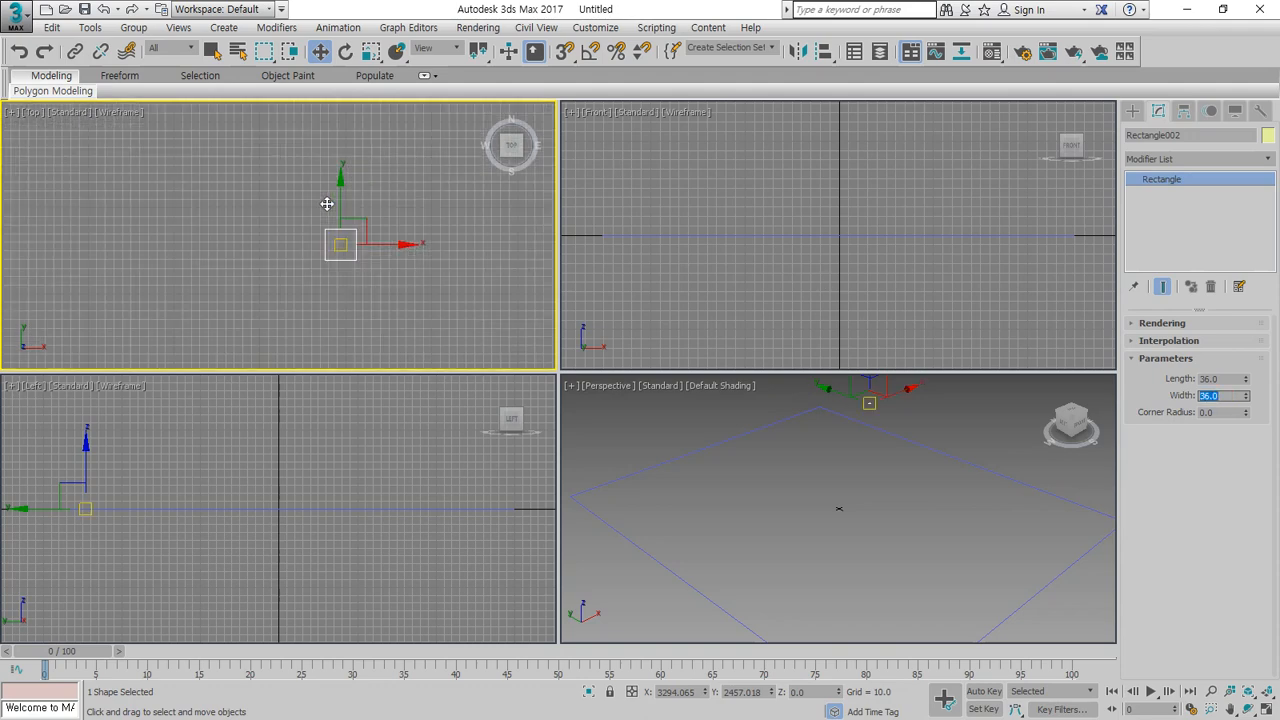
# Set the small rectangle's length and width to 60.
pyautogui.click(1229, 379)
pyautogui.press('Tab')
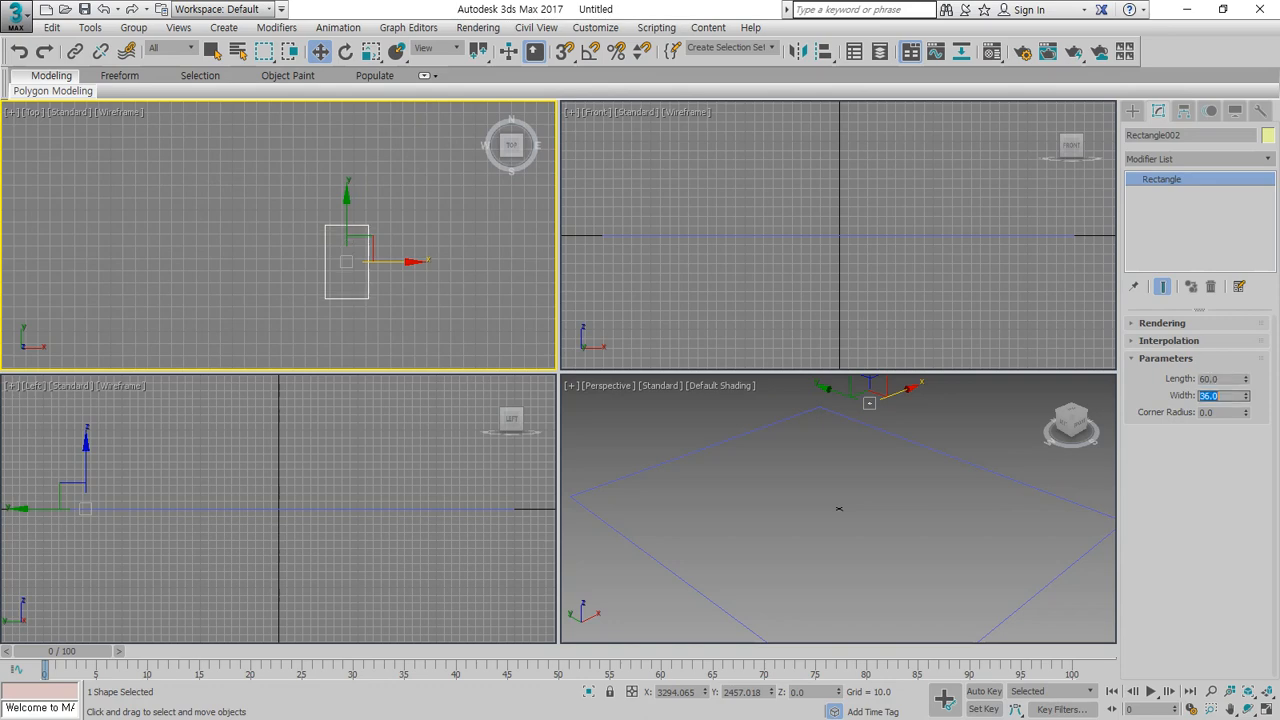
pyautogui.press('Return')
# Apply an Edit Spline modifier to the small 60 by 60 rectangle.
pyautogui.click(1271, 164)
pyautogui.scroll(-10, 1198, 226)
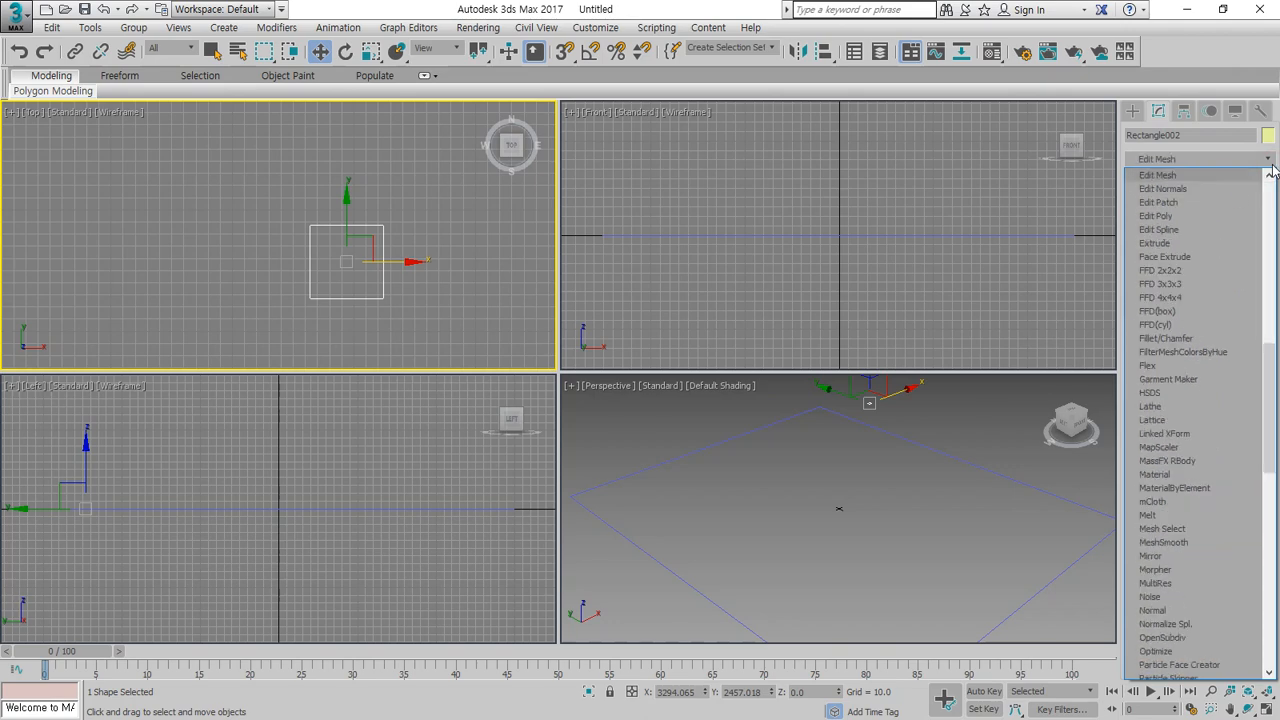
pyautogui.click(1180, 228)
# Move the small square's lower-left vertex diagonally inward to about the square's centre, forming a curved moulding profile, and leave vertex editing.
pyautogui.click(1177, 347)
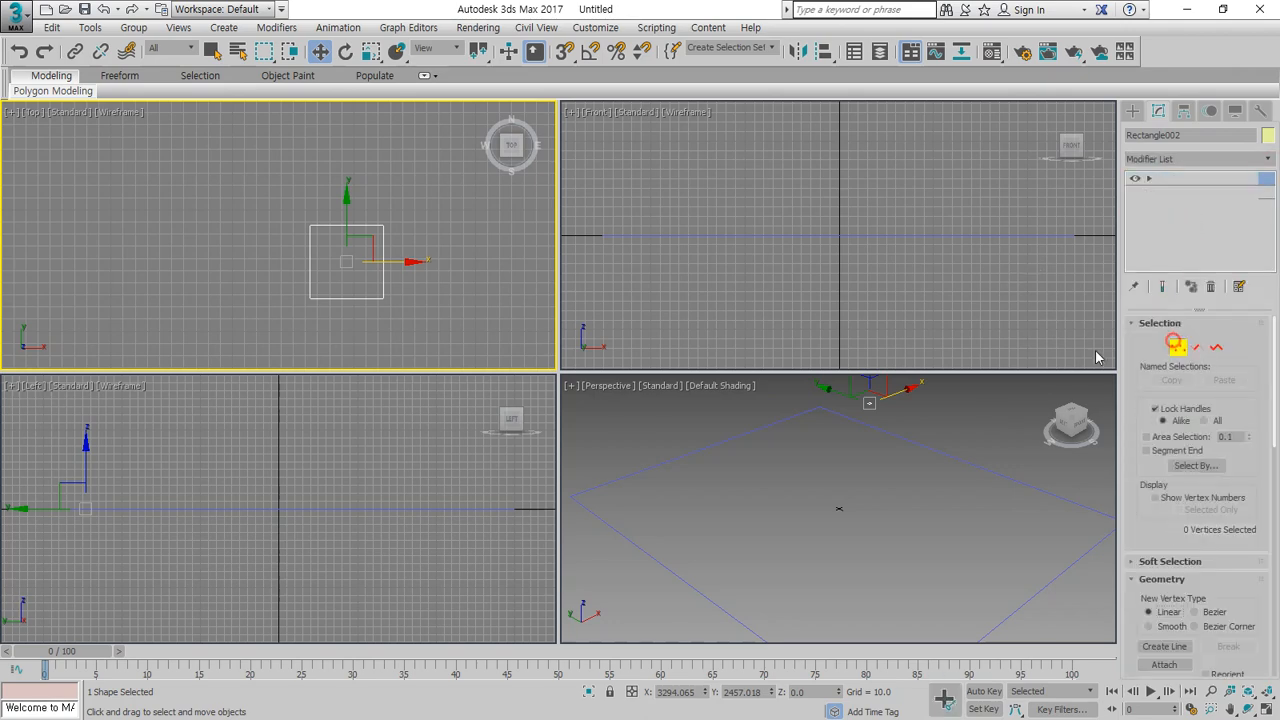
pyautogui.moveTo(297, 317); pyautogui.dragTo(364, 245)
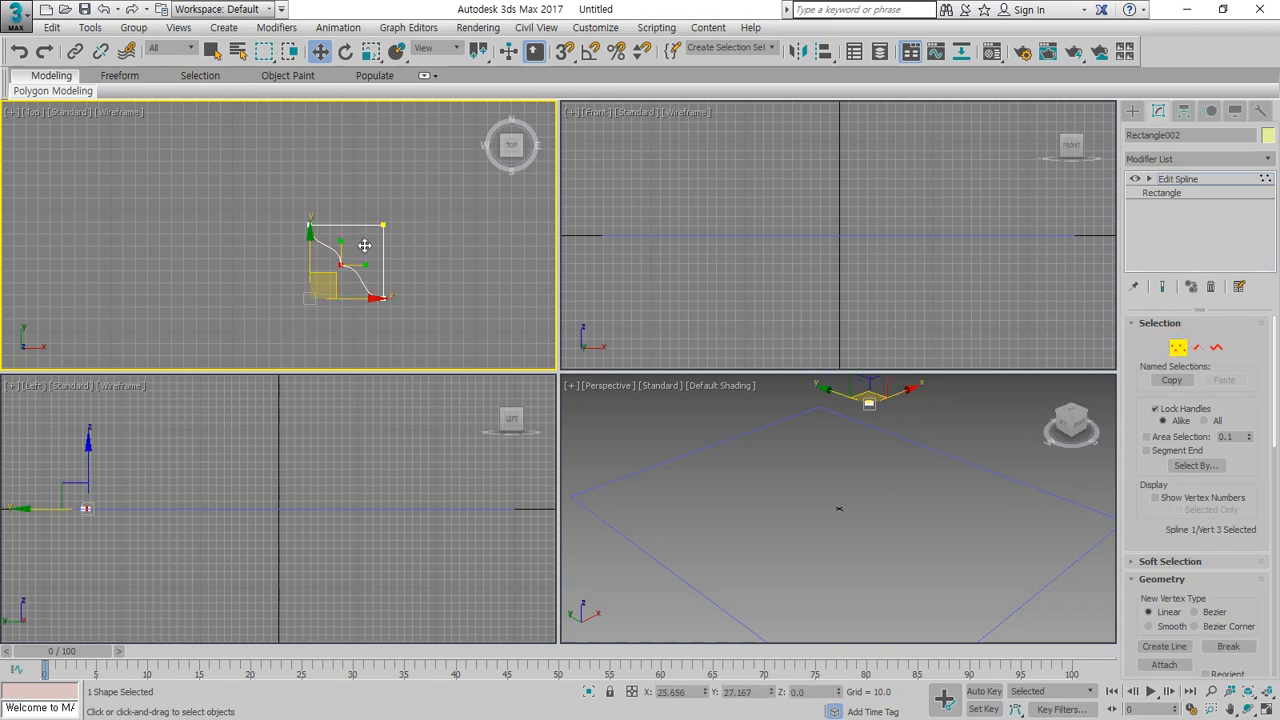
pyautogui.scroll(4, 364, 245)
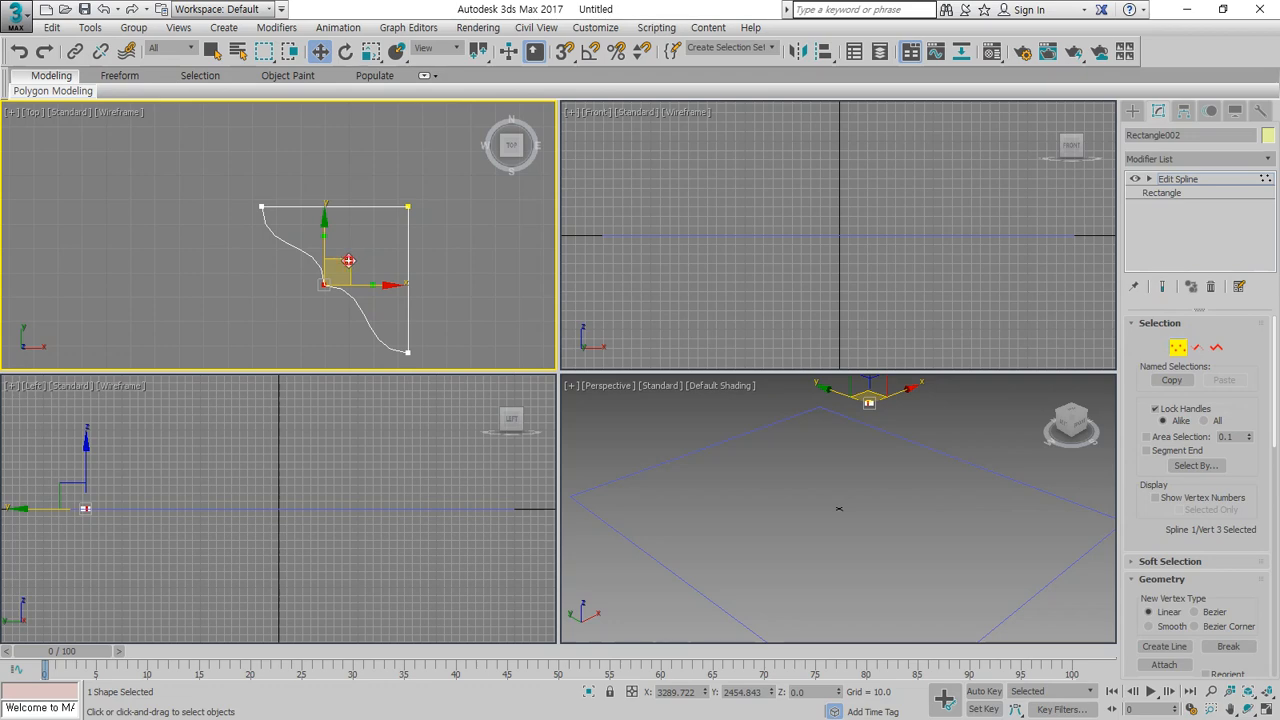
pyautogui.moveTo(348, 261); pyautogui.dragTo(355, 254)
pyautogui.click(466, 341)
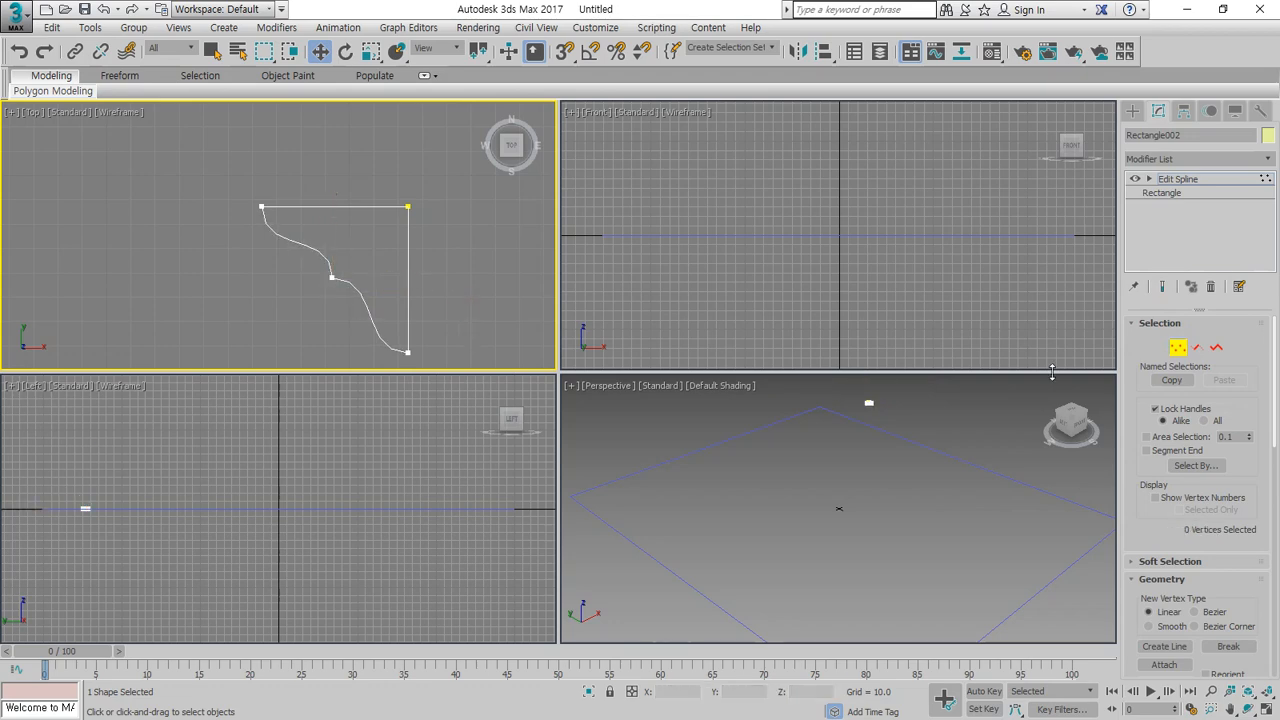
pyautogui.click(1178, 347)
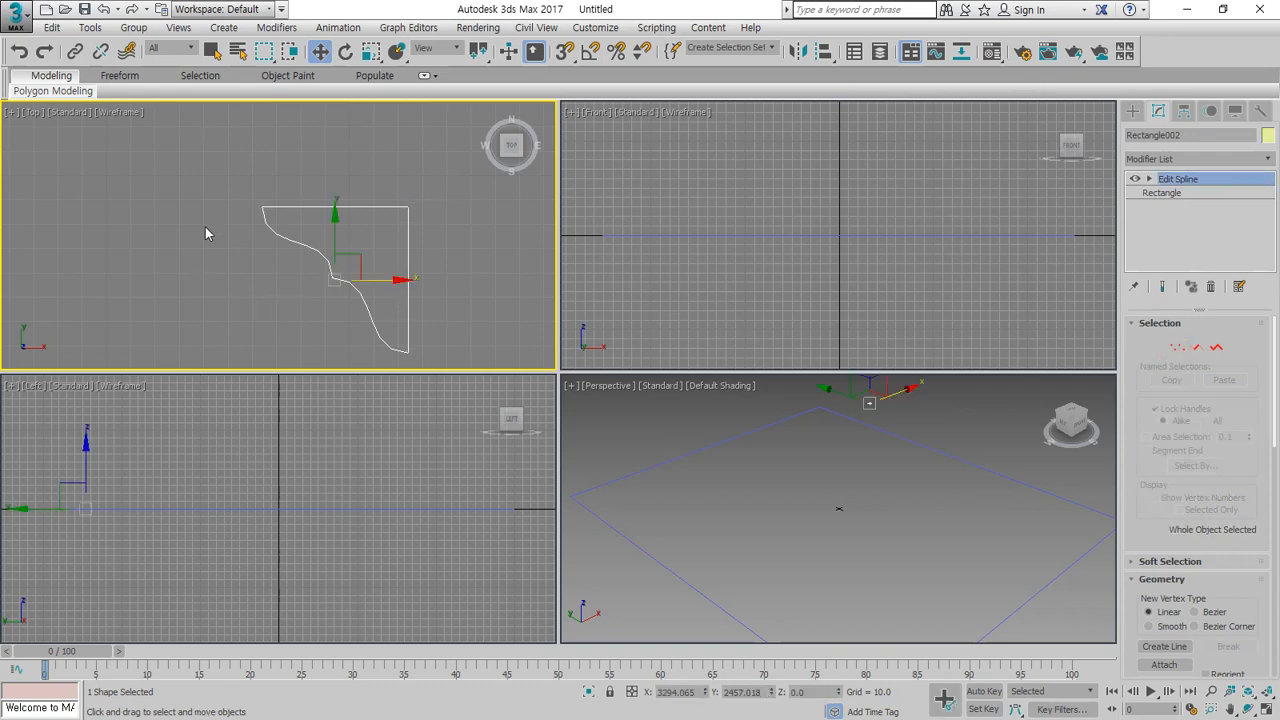
# Create a Loft with the 6000 by 5000 rectangle as the path and the small moulding profile as the shape.
pyautogui.click(438, 262)
pyautogui.scroll(-3, 438, 262)
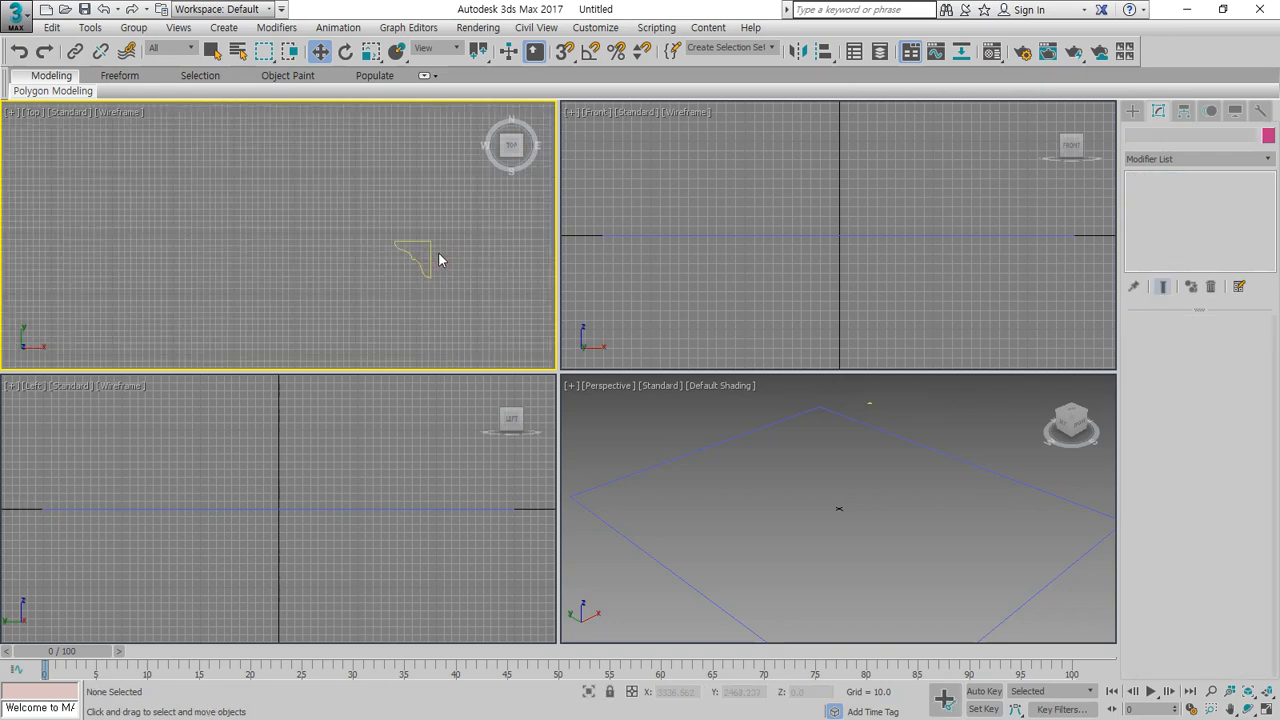
pyautogui.scroll(-2, 326, 247)
pyautogui.click(268, 262)
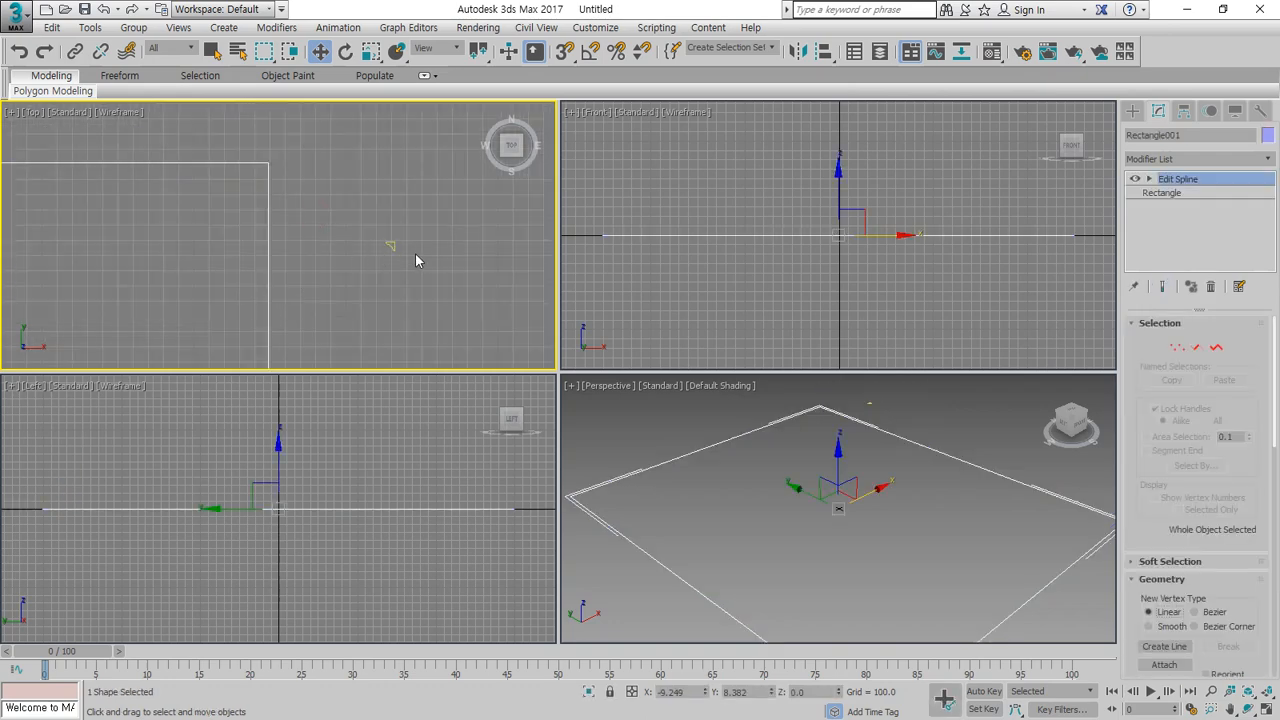
pyautogui.click(1133, 111)
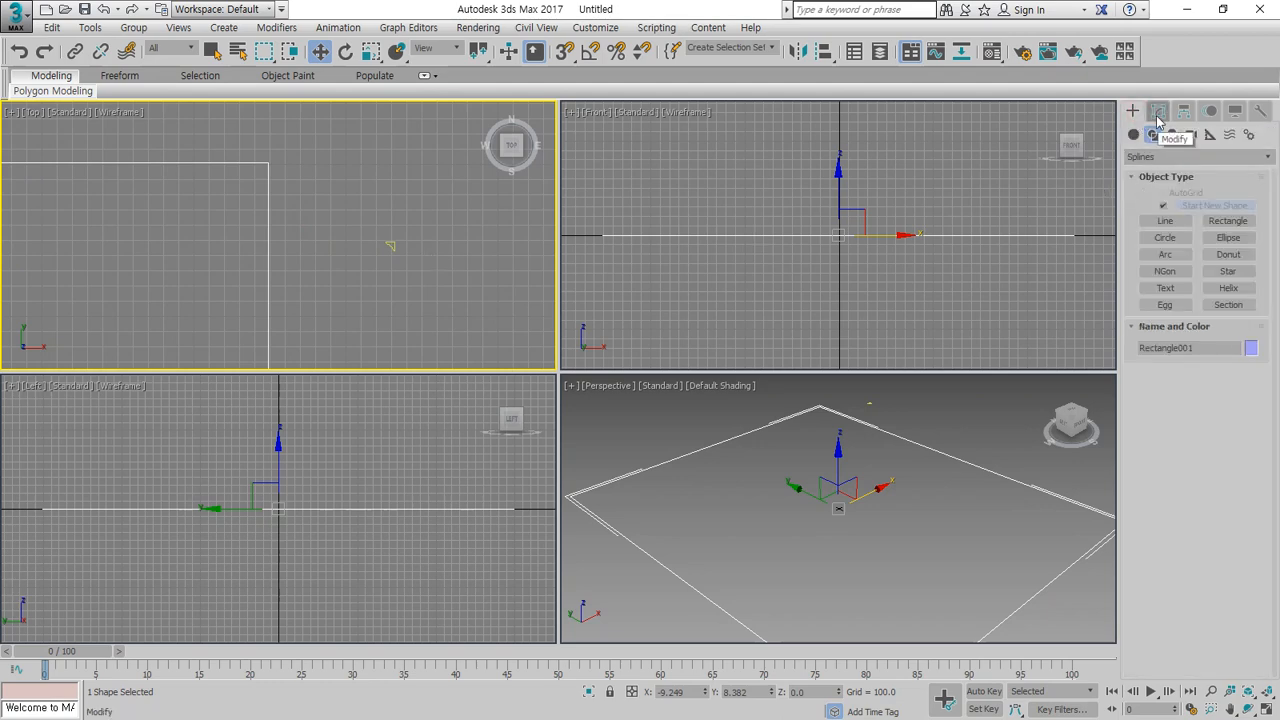
pyautogui.click(1133, 134)
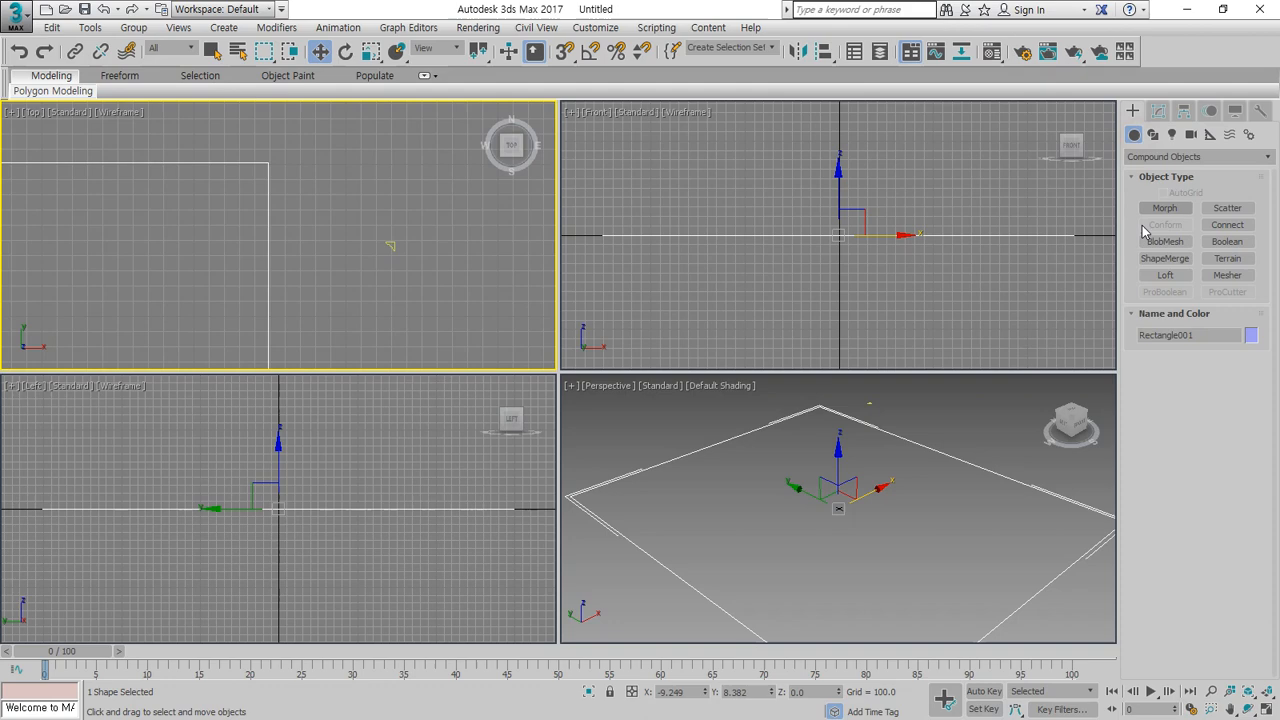
pyautogui.click(1165, 275)
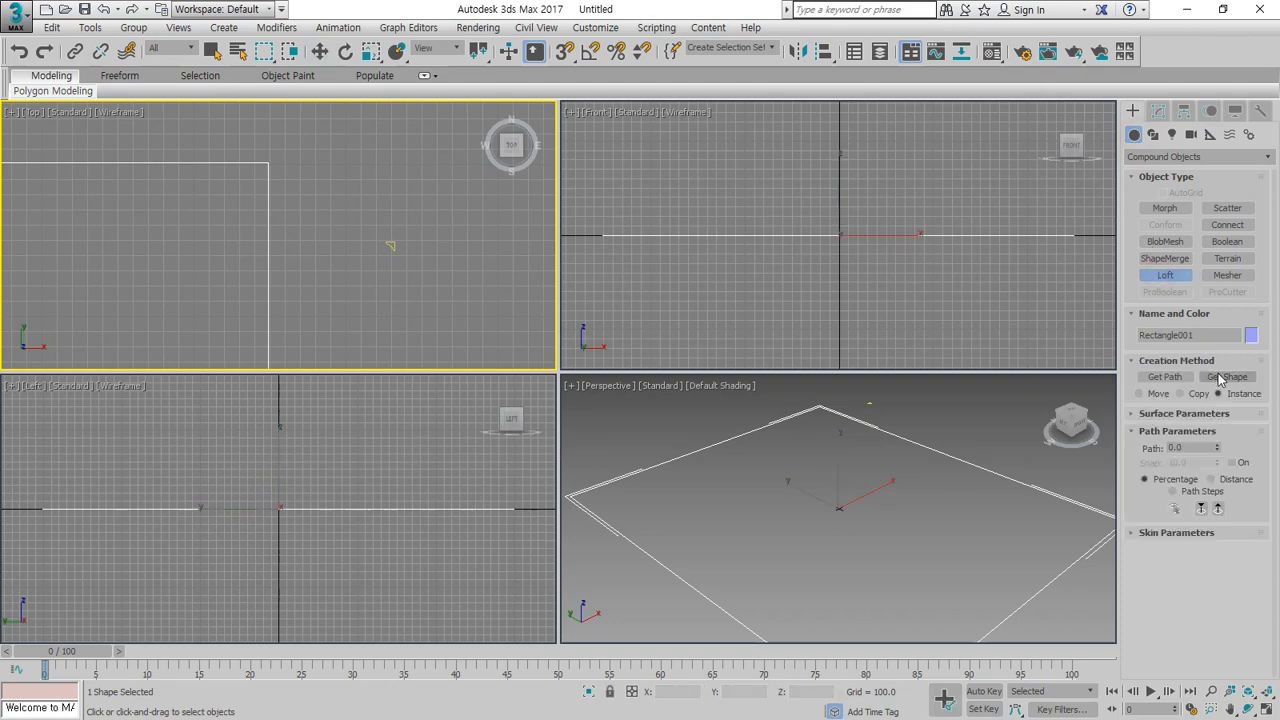
pyautogui.click(1220, 378)
pyautogui.click(391, 248)
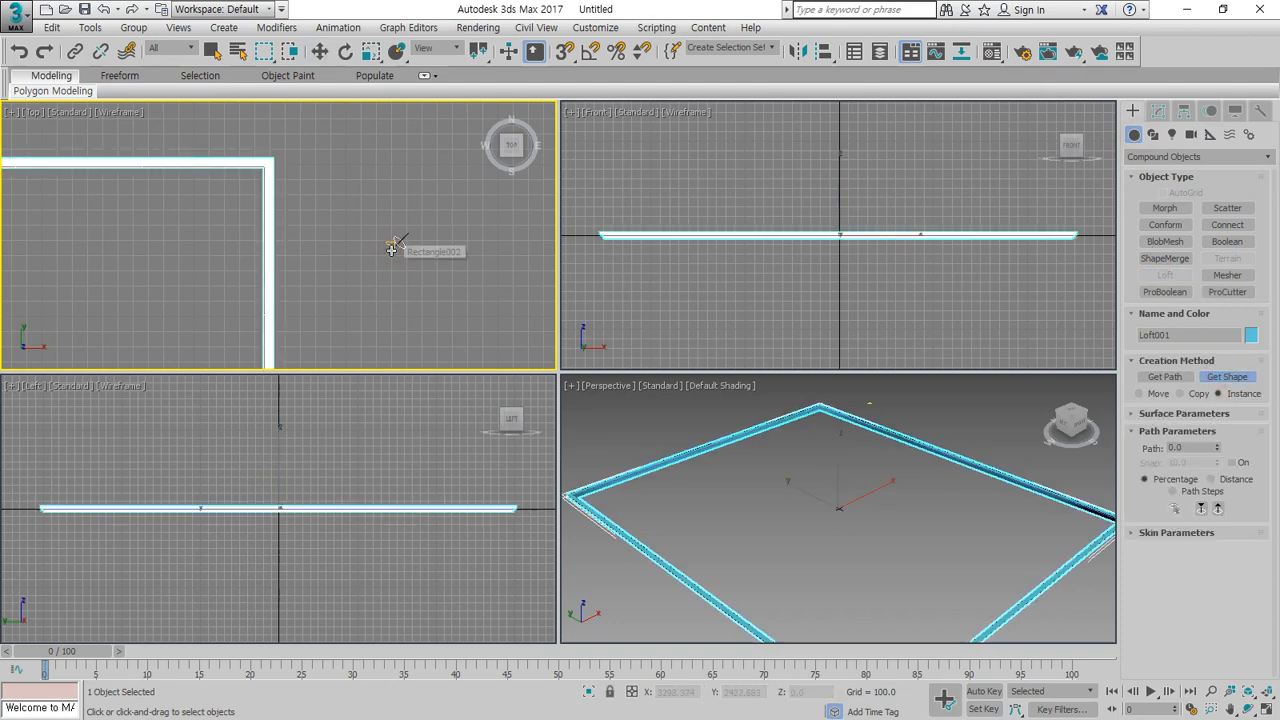
# Examine the lofted frame from several angles in the Perspective view and check its profile orientation in the Front view.
pyautogui.scroll(3, 769, 446)
pyautogui.scroll(5, 850, 506)
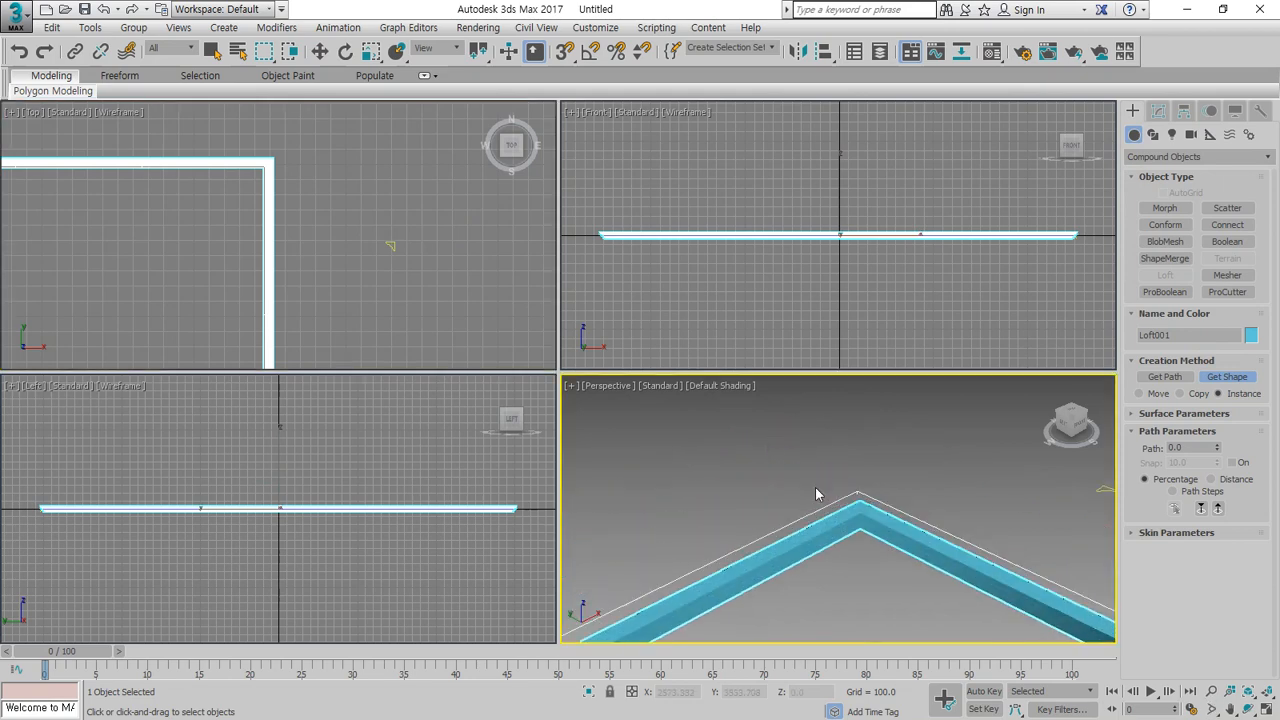
pyautogui.click(1250, 708)
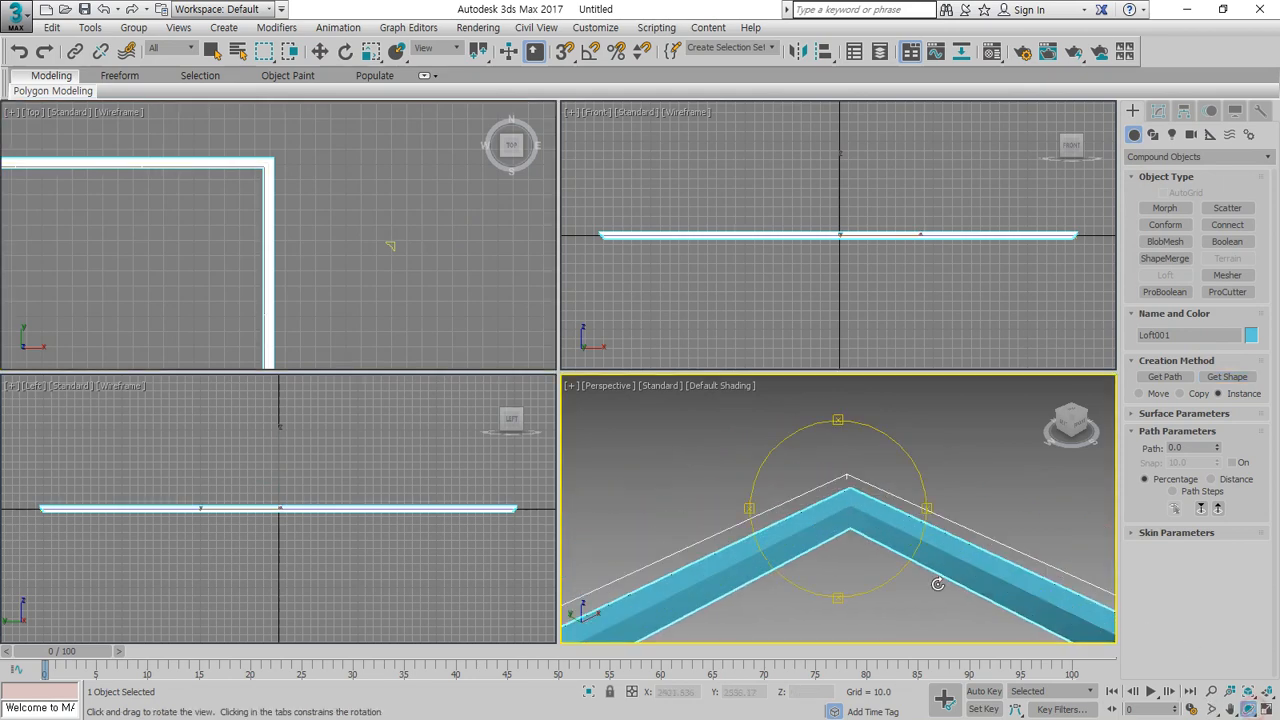
pyautogui.moveTo(938, 584); pyautogui.dragTo(795, 484)
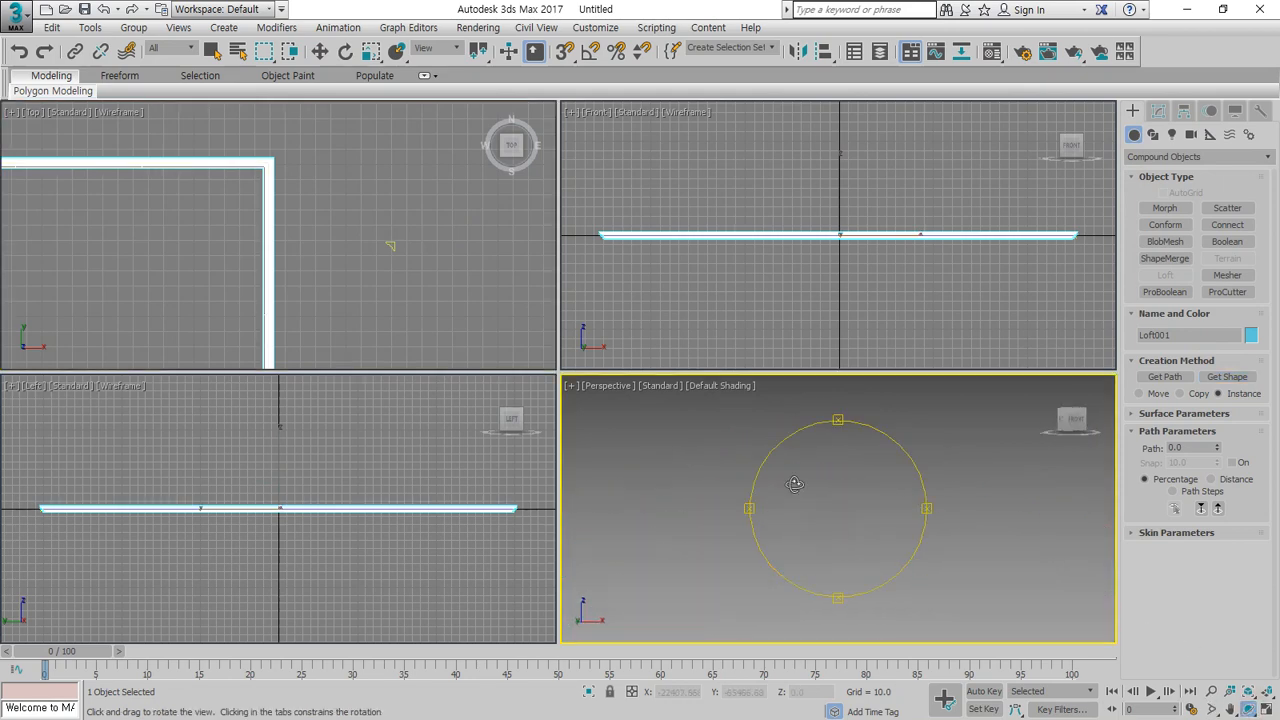
pyautogui.click(1266, 691)
pyautogui.moveTo(728, 522); pyautogui.dragTo(661, 484)
pyautogui.scroll(5, 668, 486)
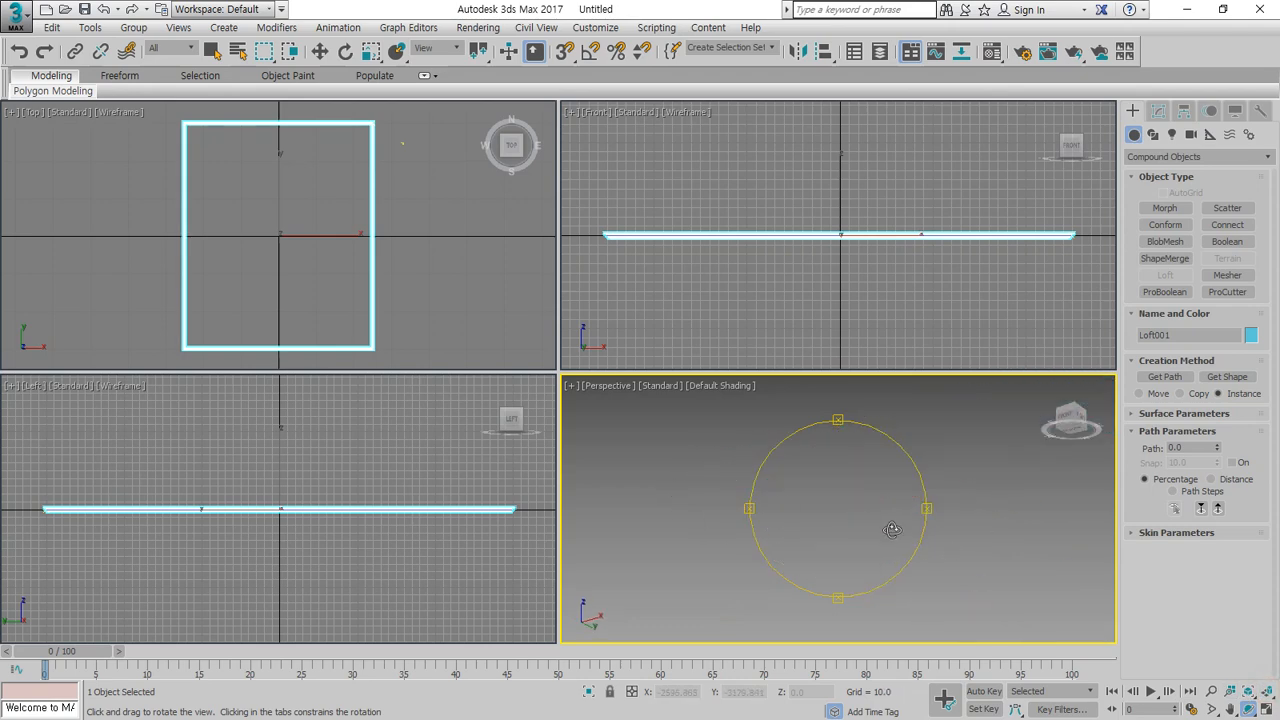
pyautogui.click(1266, 708)
pyautogui.moveTo(660, 480); pyautogui.dragTo(626, 450)
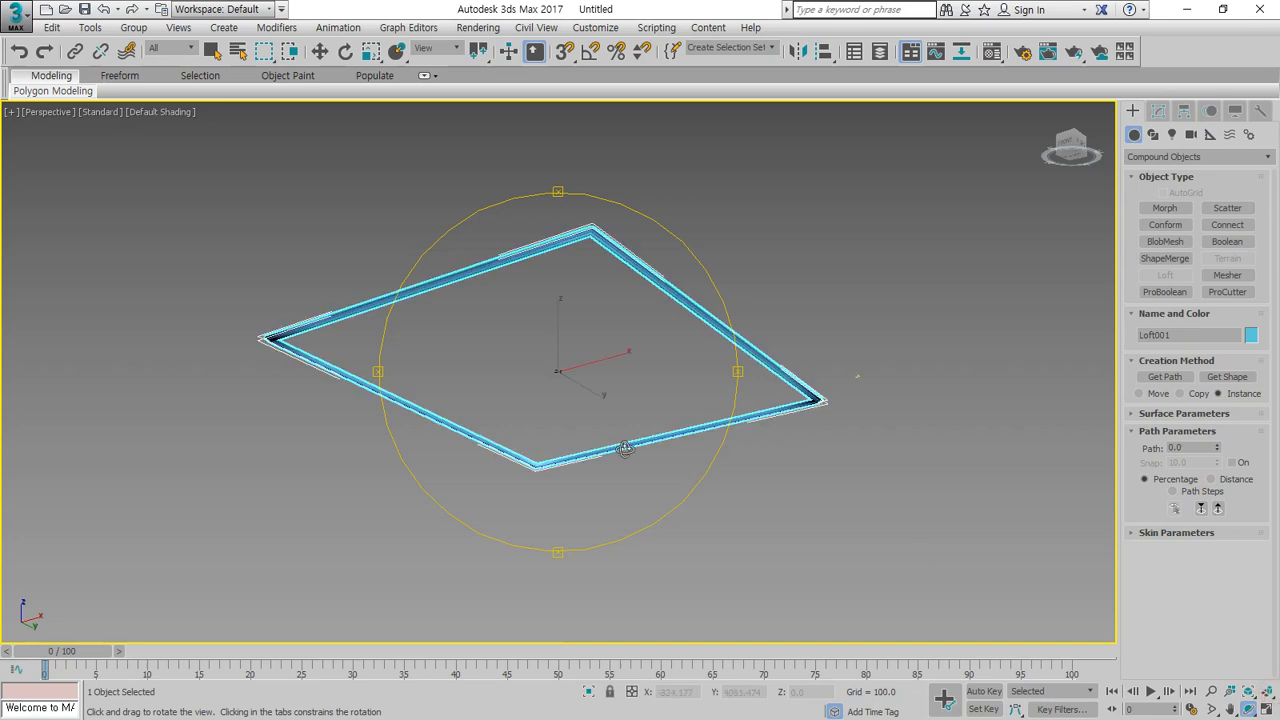
pyautogui.moveTo(577, 364); pyautogui.dragTo(600, 309)
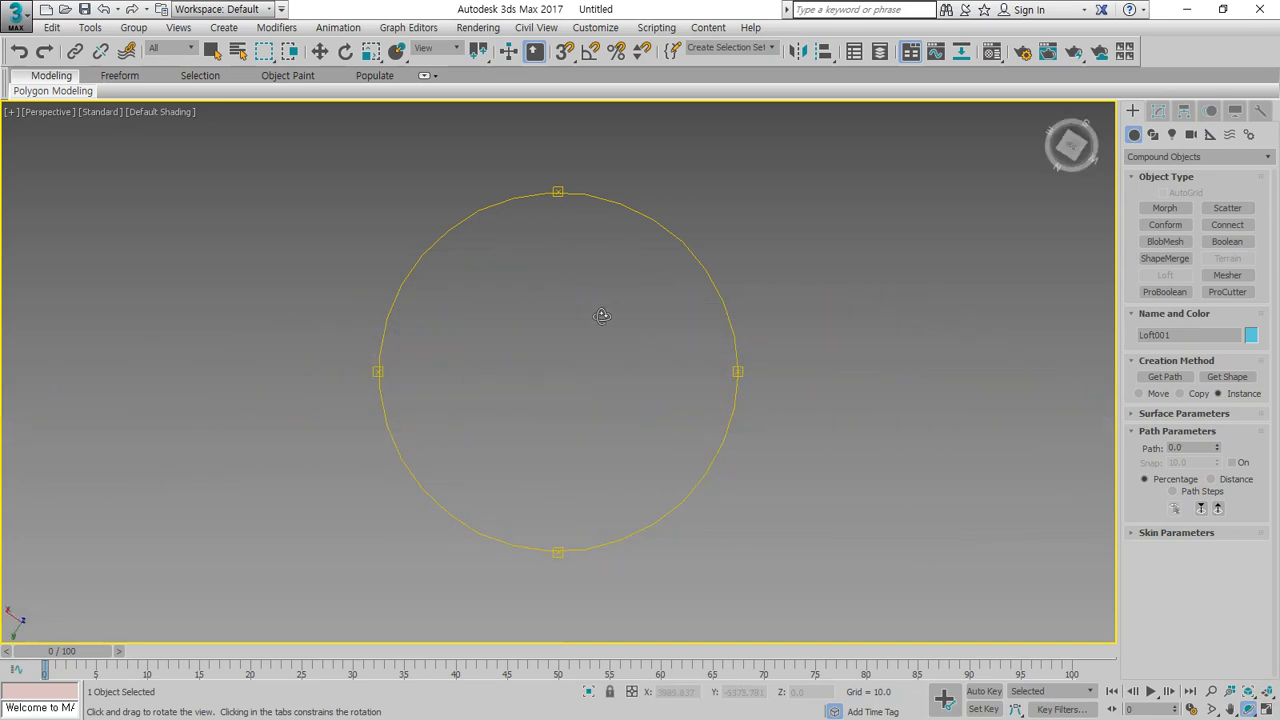
pyautogui.click(1266, 691)
pyautogui.moveTo(751, 397); pyautogui.dragTo(700, 449)
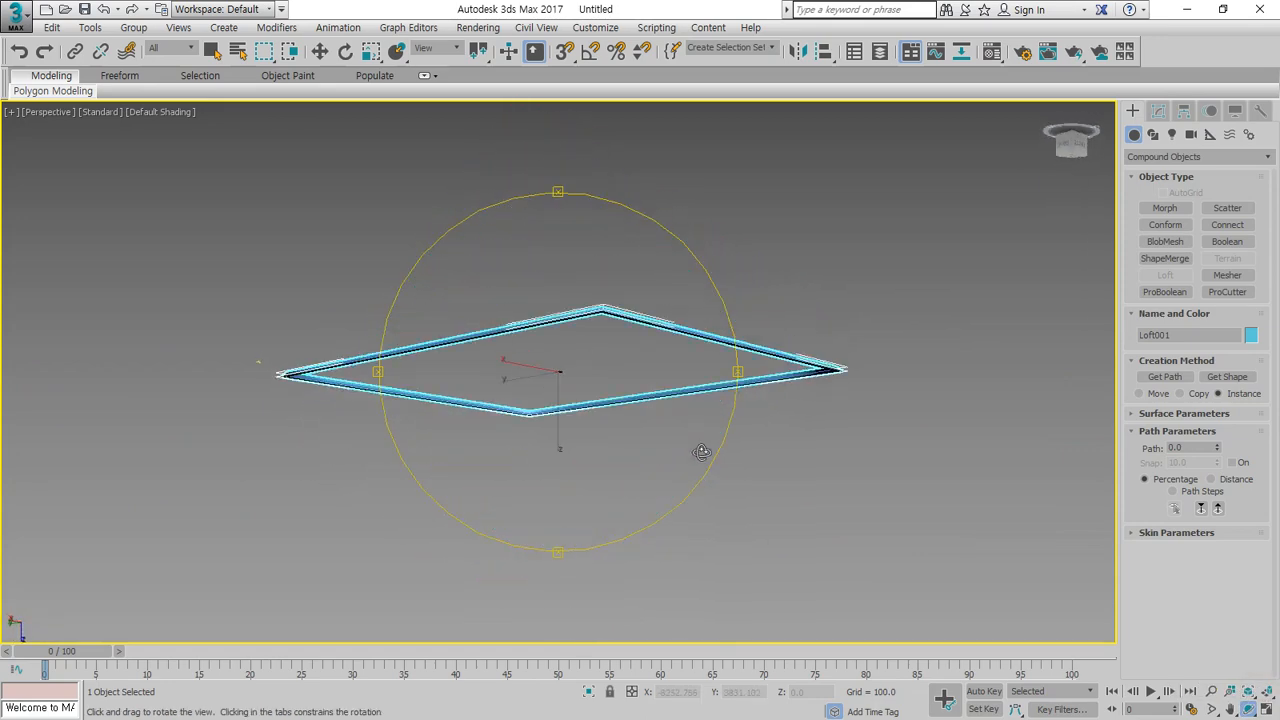
pyautogui.hotkey('shift', 'z')
pyautogui.hotkey('shift', 'z')
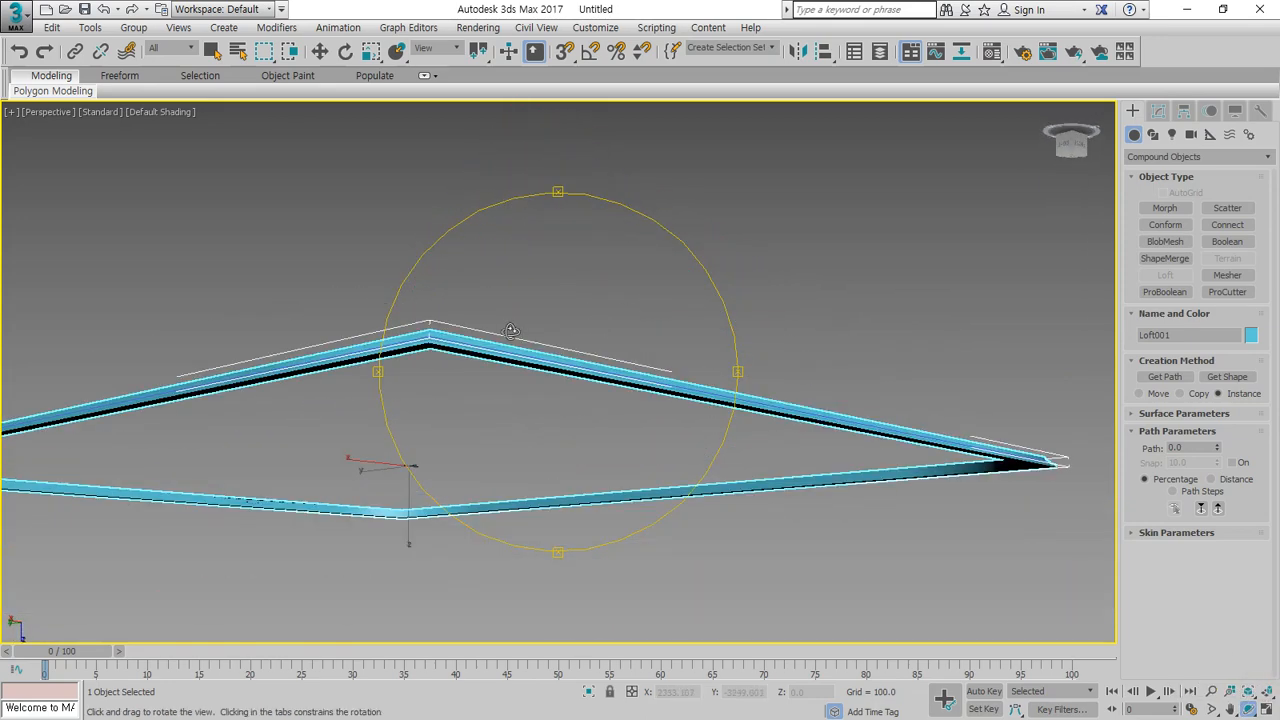
pyautogui.rightClick(633, 297)
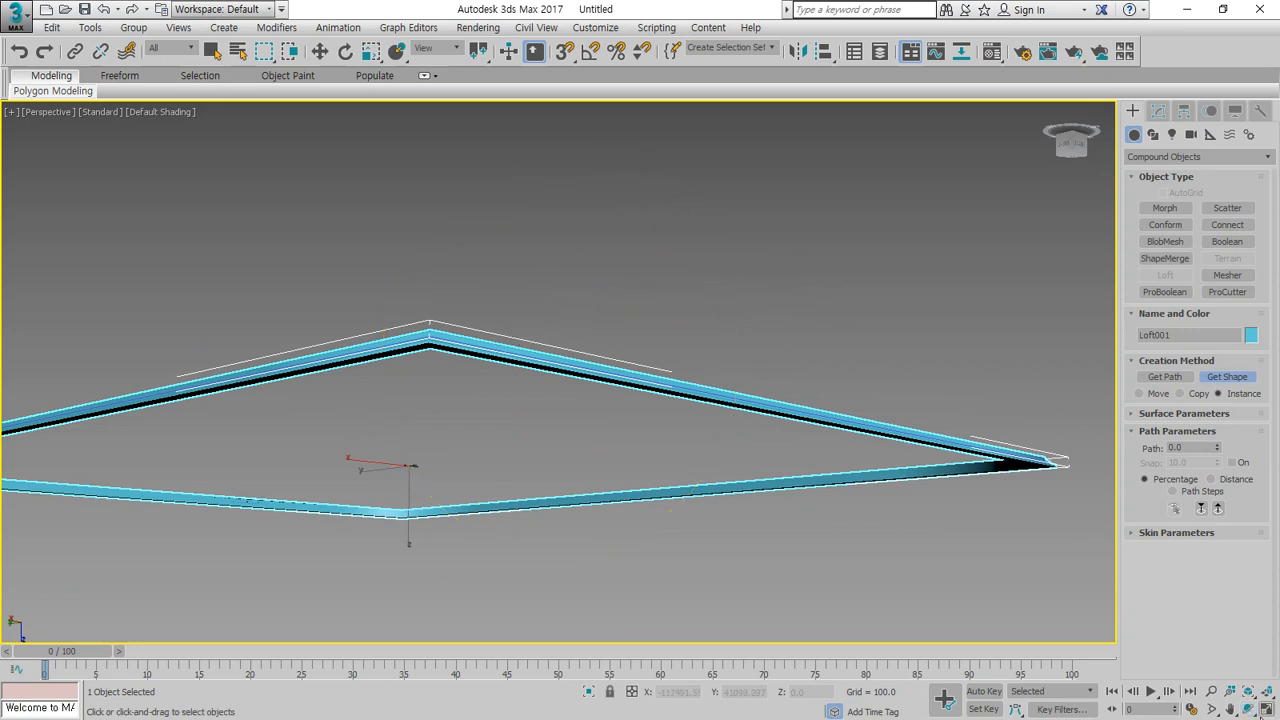
pyautogui.hotkey('alt', 'w')
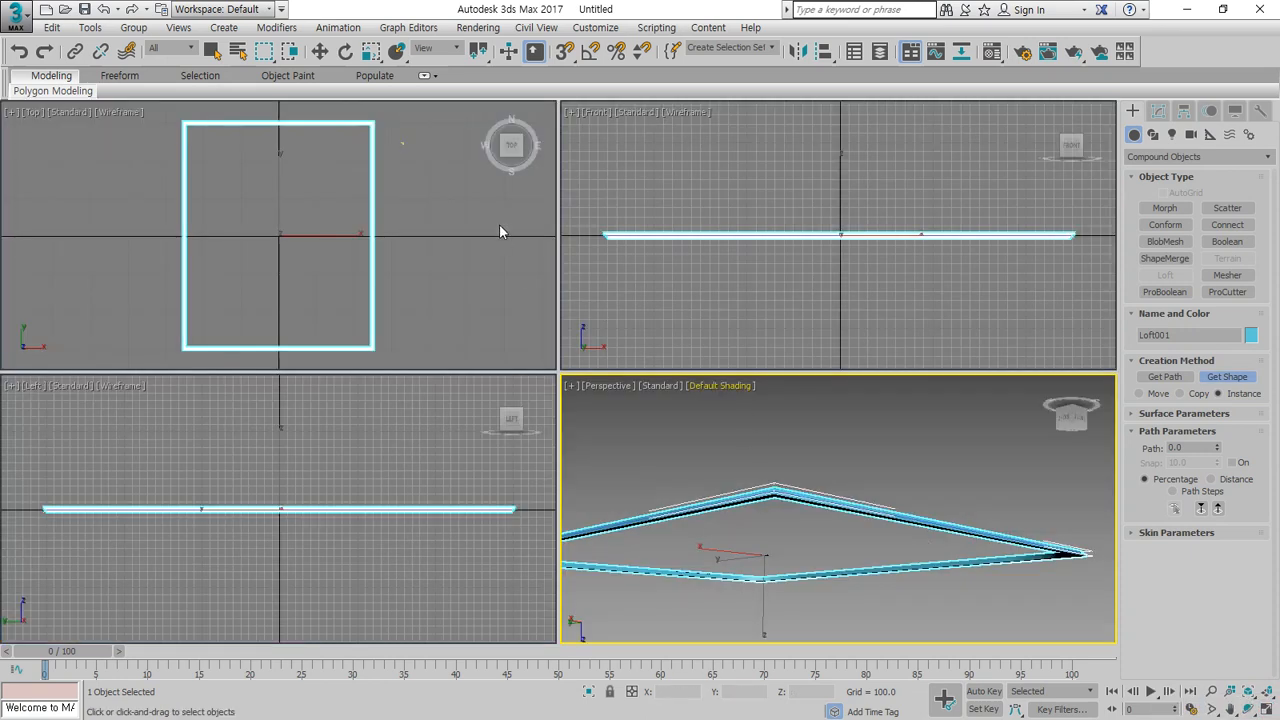
pyautogui.scroll(10, 608, 237)
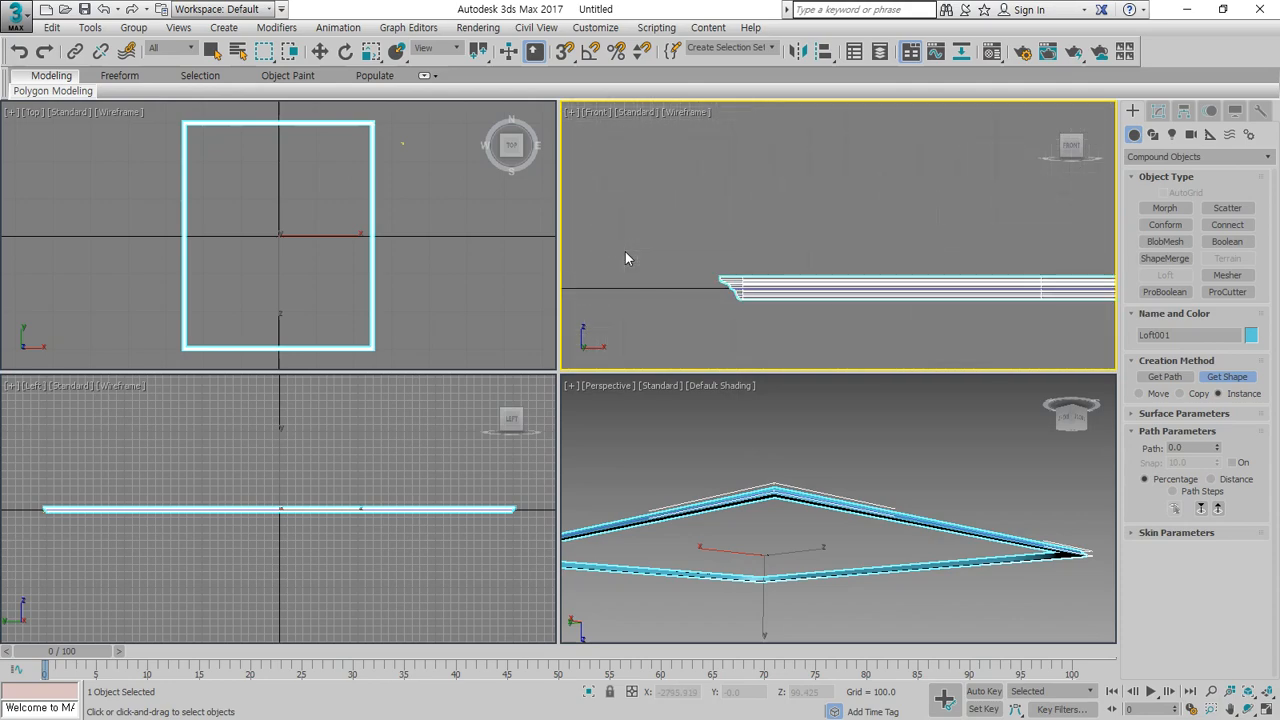
pyautogui.scroll(3, 748, 288)
# Select the small moulding profile's whole spline at Spline level and rotate it 180 degrees in the Top view with angle snap on.
pyautogui.scroll(10, 385, 119)
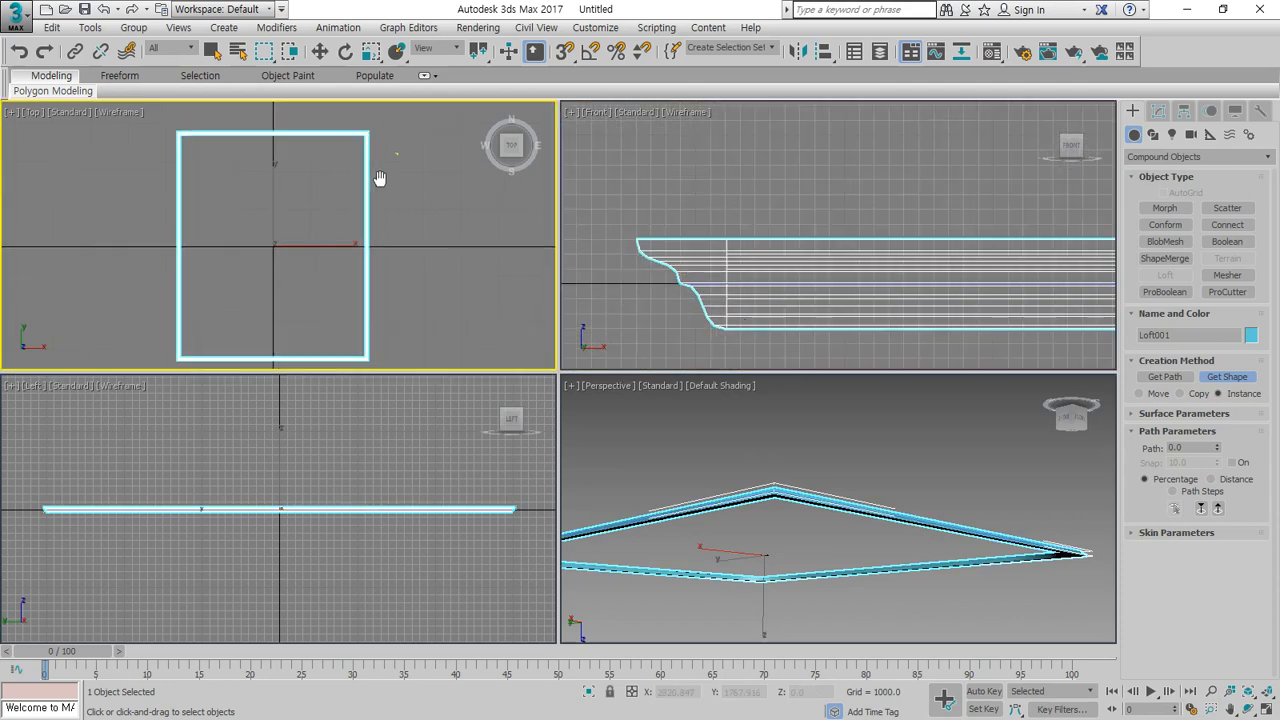
pyautogui.press('w')
pyautogui.click(396, 252)
pyautogui.click(396, 252)
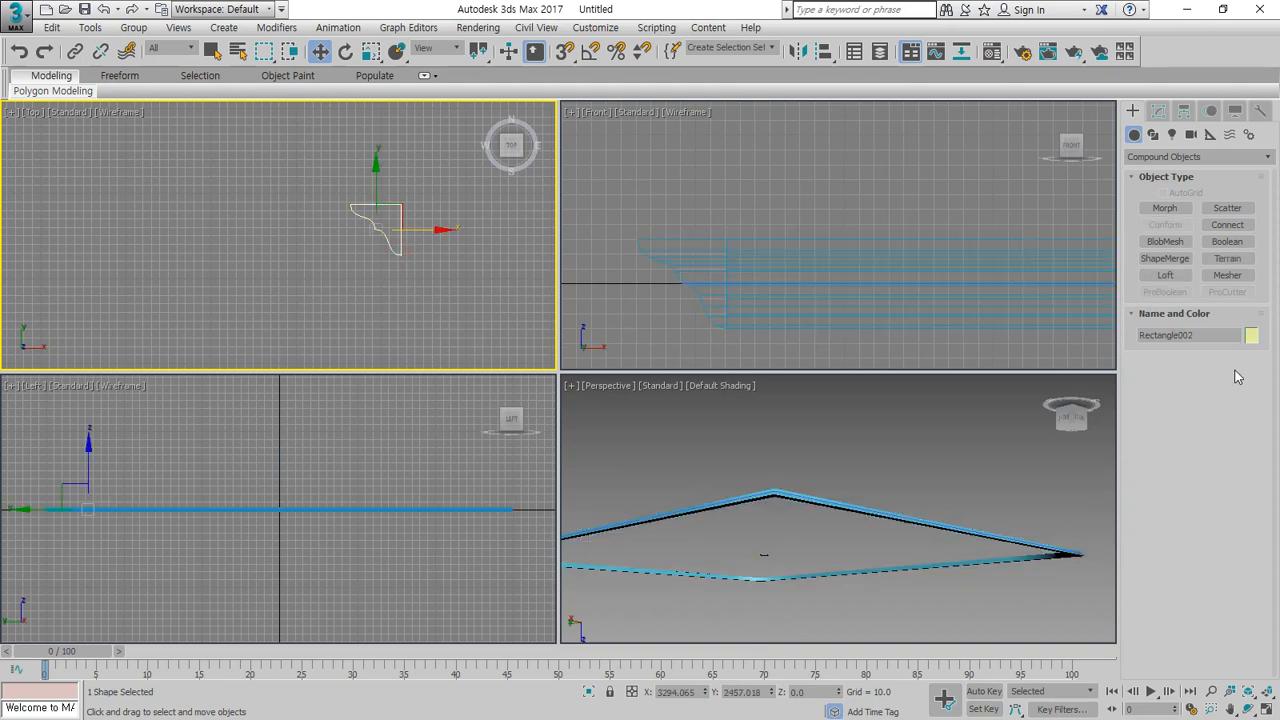
pyautogui.click(1158, 111)
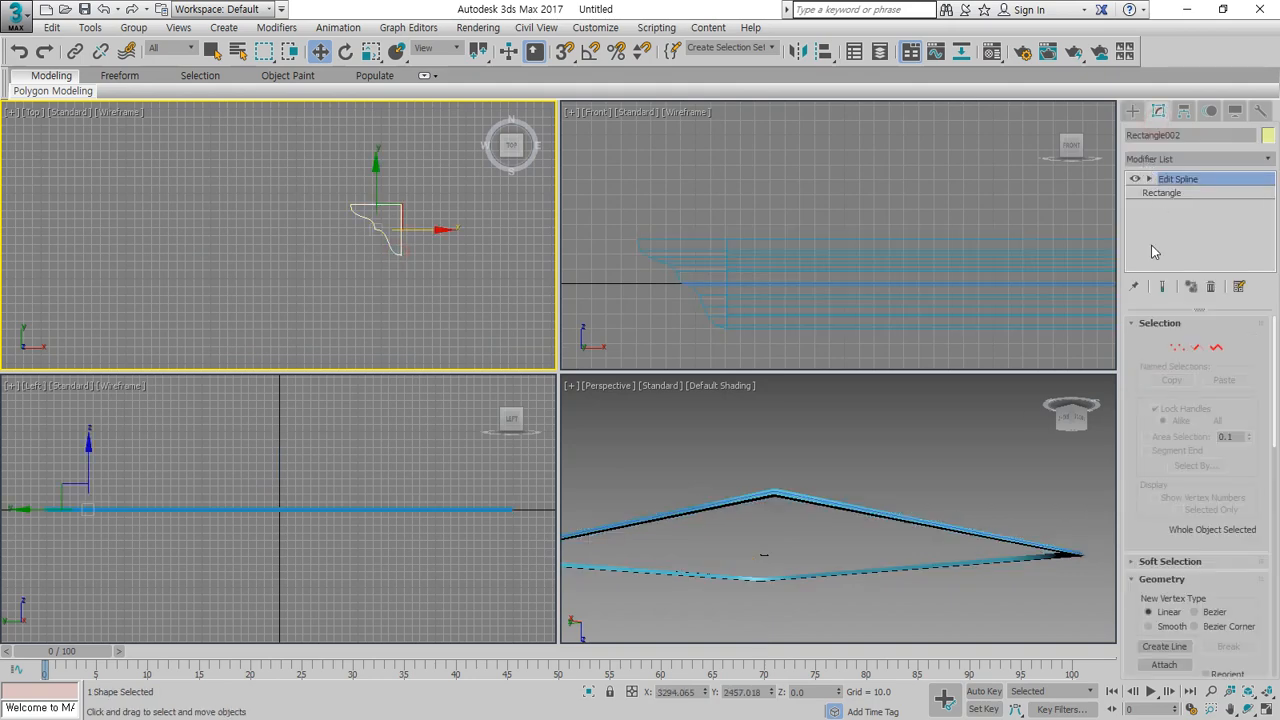
pyautogui.click(1216, 347)
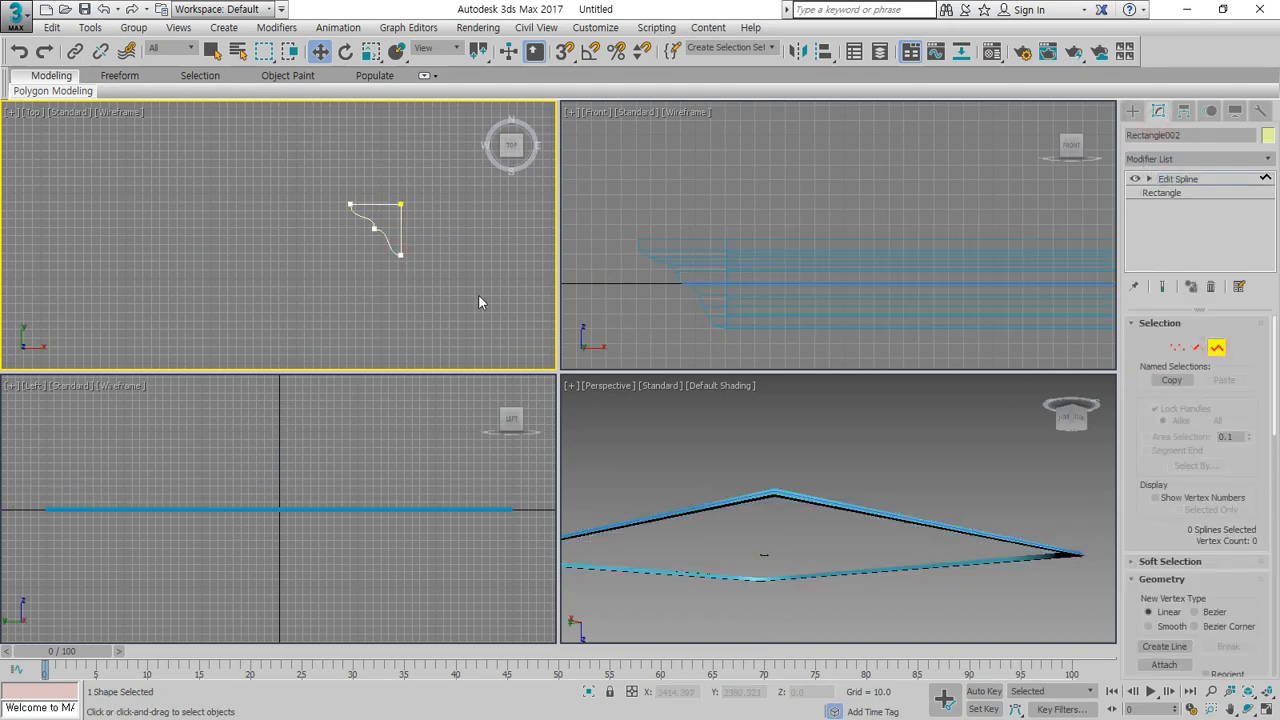
pyautogui.moveTo(478, 294); pyautogui.dragTo(225, 155)
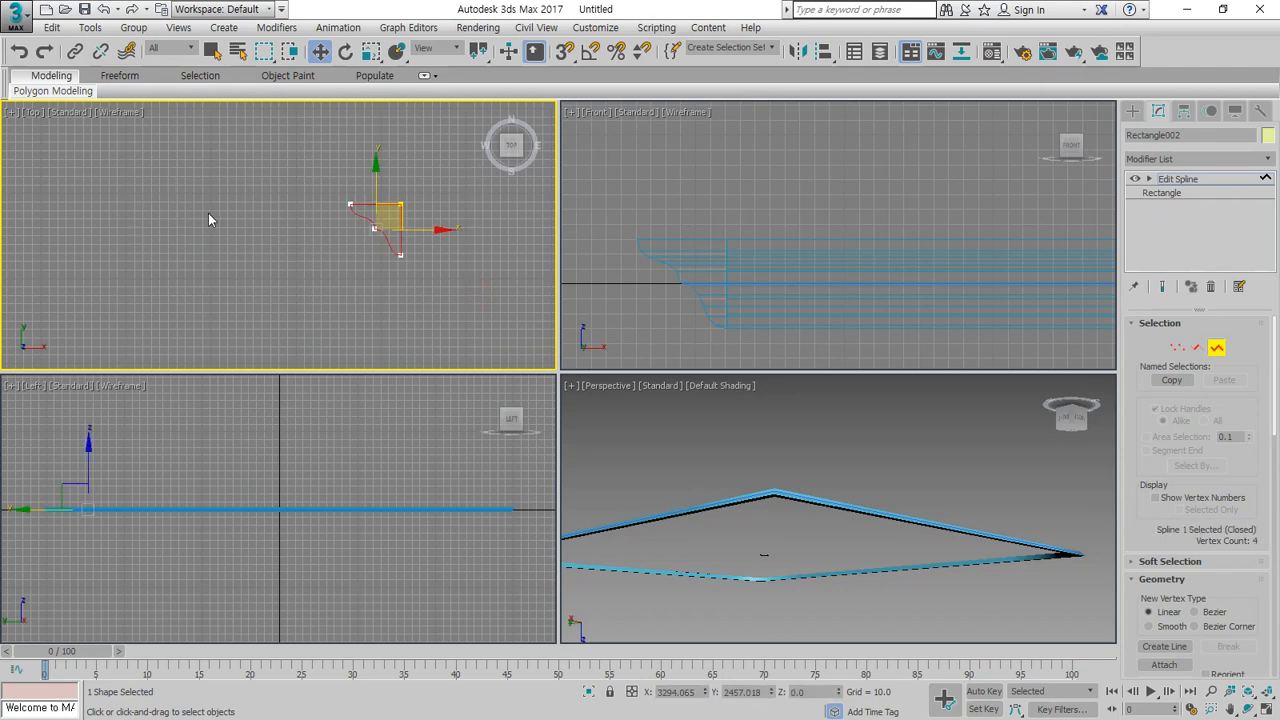
pyautogui.press('a')
pyautogui.click(345, 51)
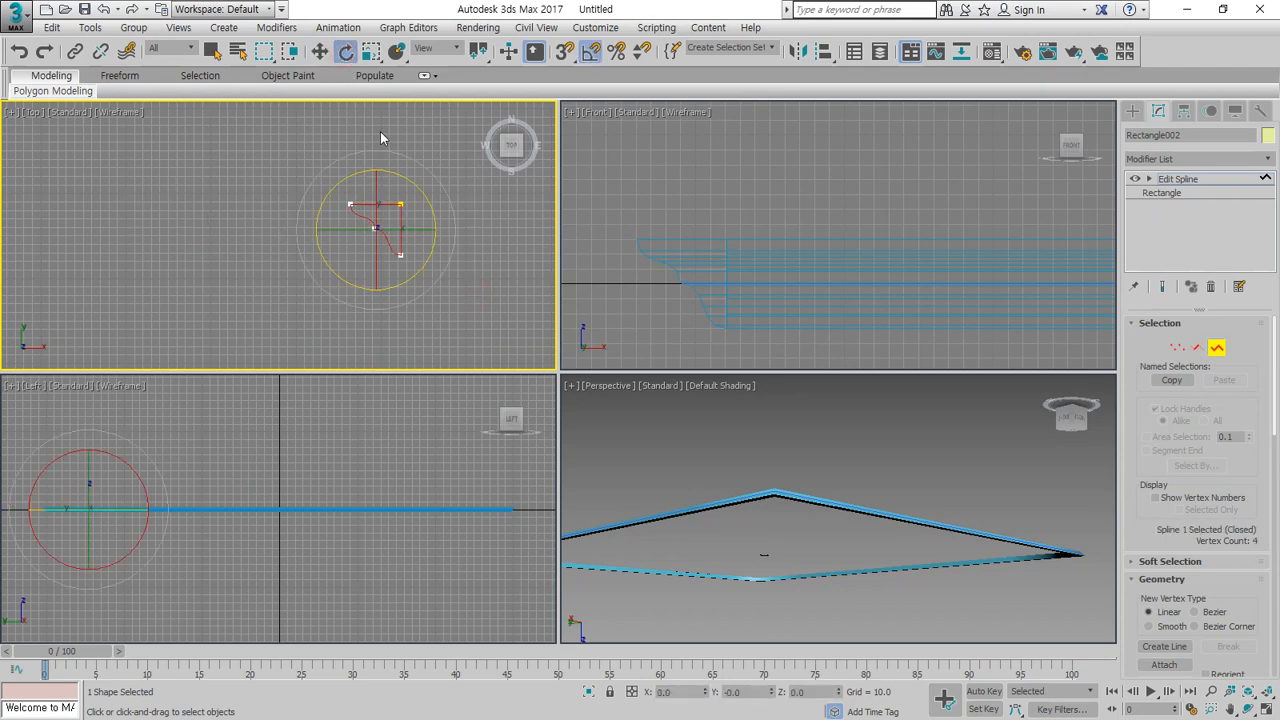
pyautogui.moveTo(440, 271); pyautogui.dragTo(438, 105)
# Deselect the profile spline and examine the lofted frame's moulding orientation up close and from several angles in the Perspective and Front views.
pyautogui.scroll(6, 789, 555)
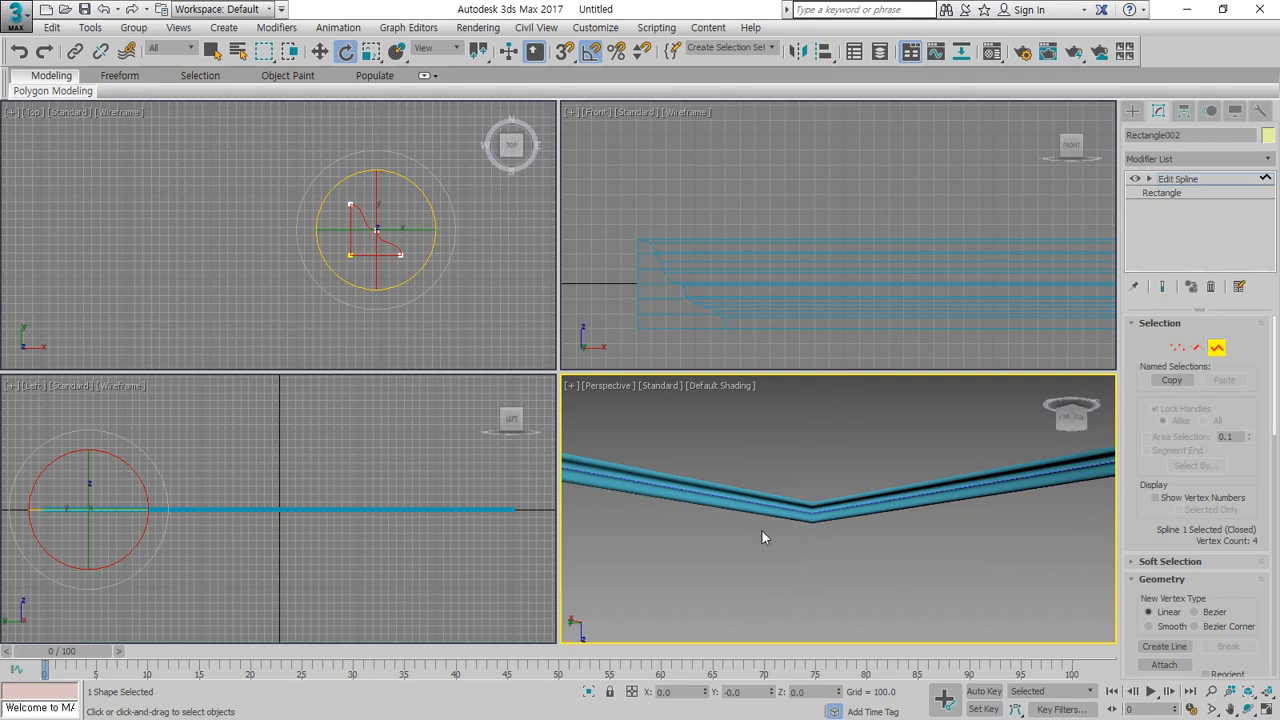
pyautogui.scroll(2, 828, 511)
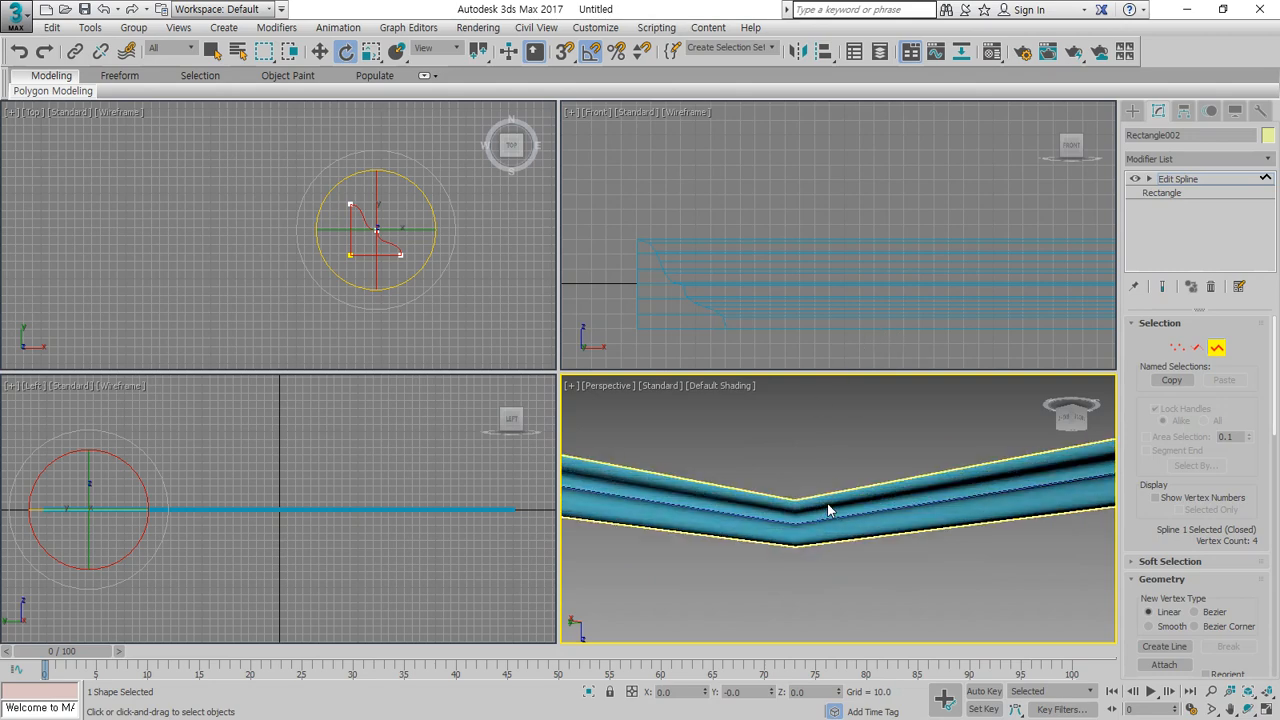
pyautogui.rightClick(449, 305)
pyautogui.click(449, 305)
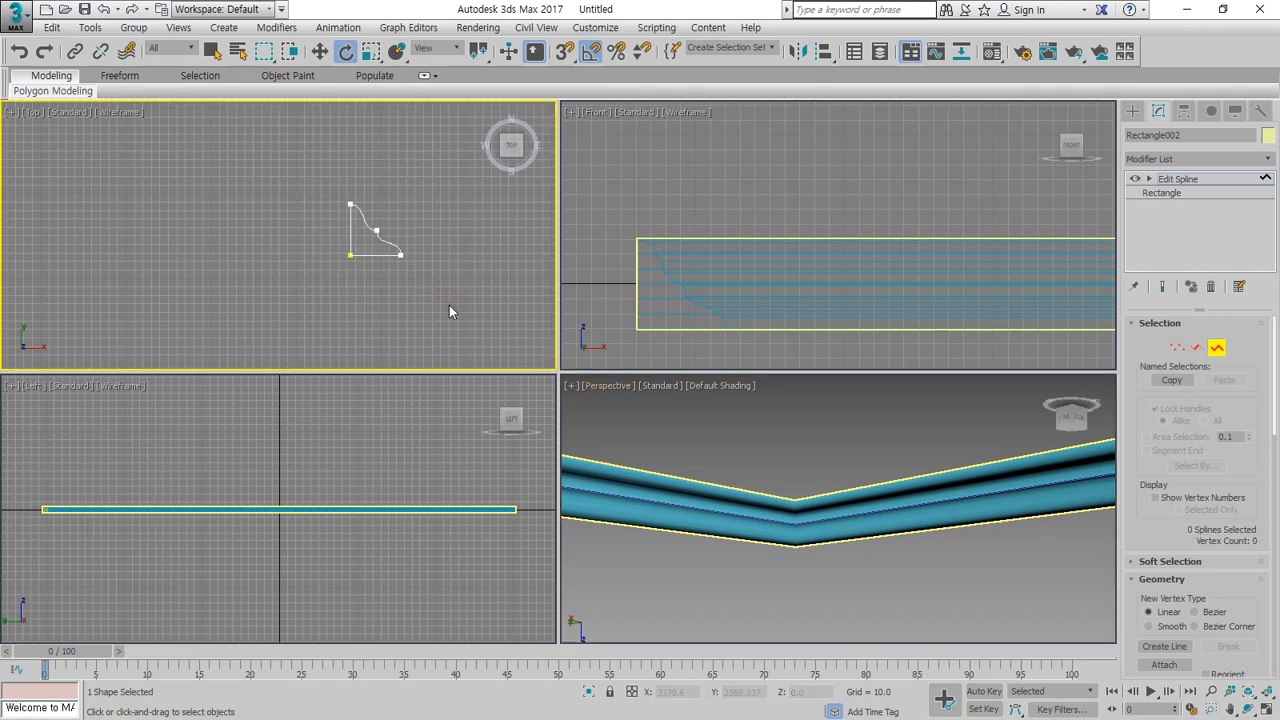
pyautogui.moveTo(673, 296); pyautogui.dragTo(705, 302, button='middle')
pyautogui.scroll(4, 810, 527)
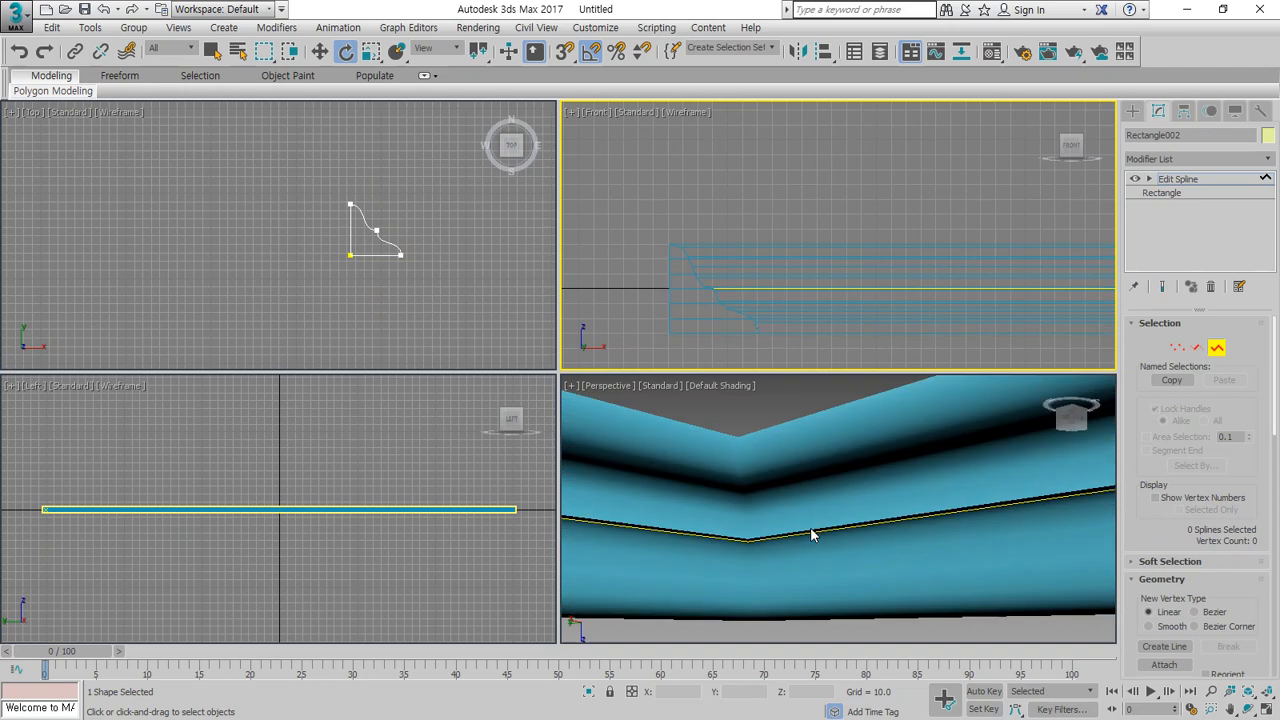
pyautogui.scroll(-4, 810, 535)
pyautogui.scroll(-8, 810, 535)
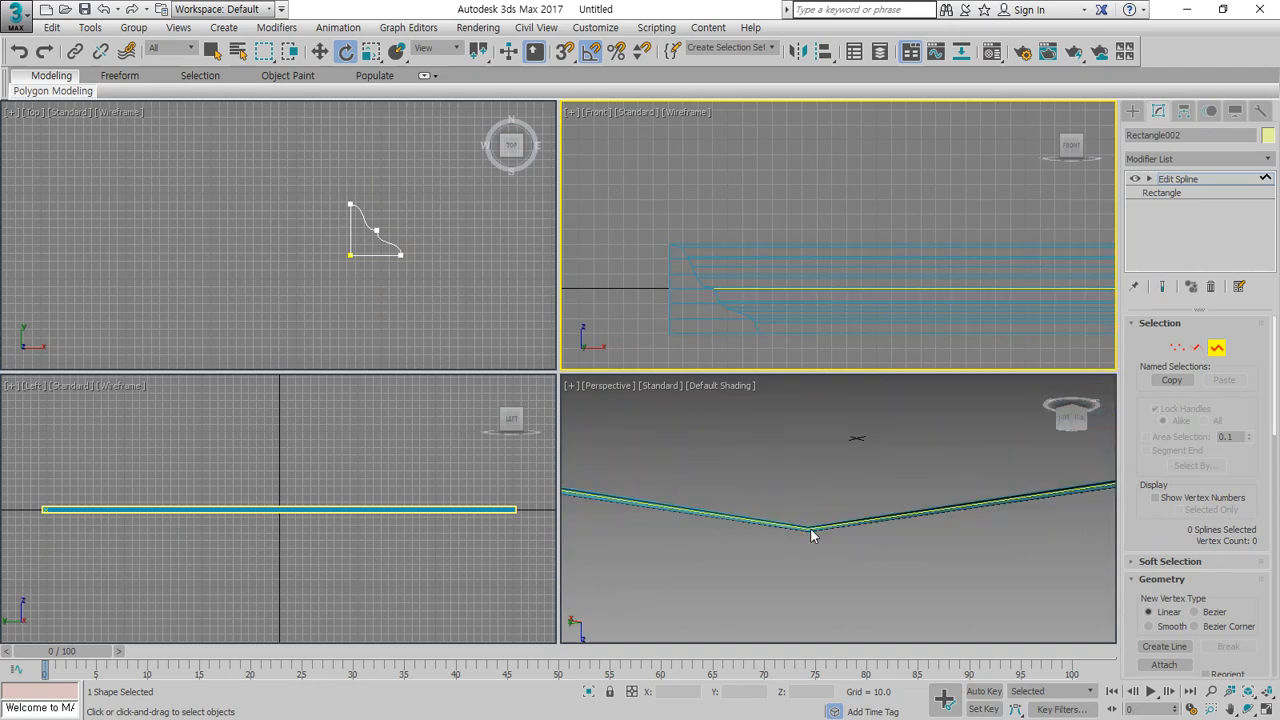
pyautogui.keyDown('alt'); pyautogui.moveTo(810, 525); pyautogui.dragTo(867, 511, button='middle'); pyautogui.keyUp('alt')
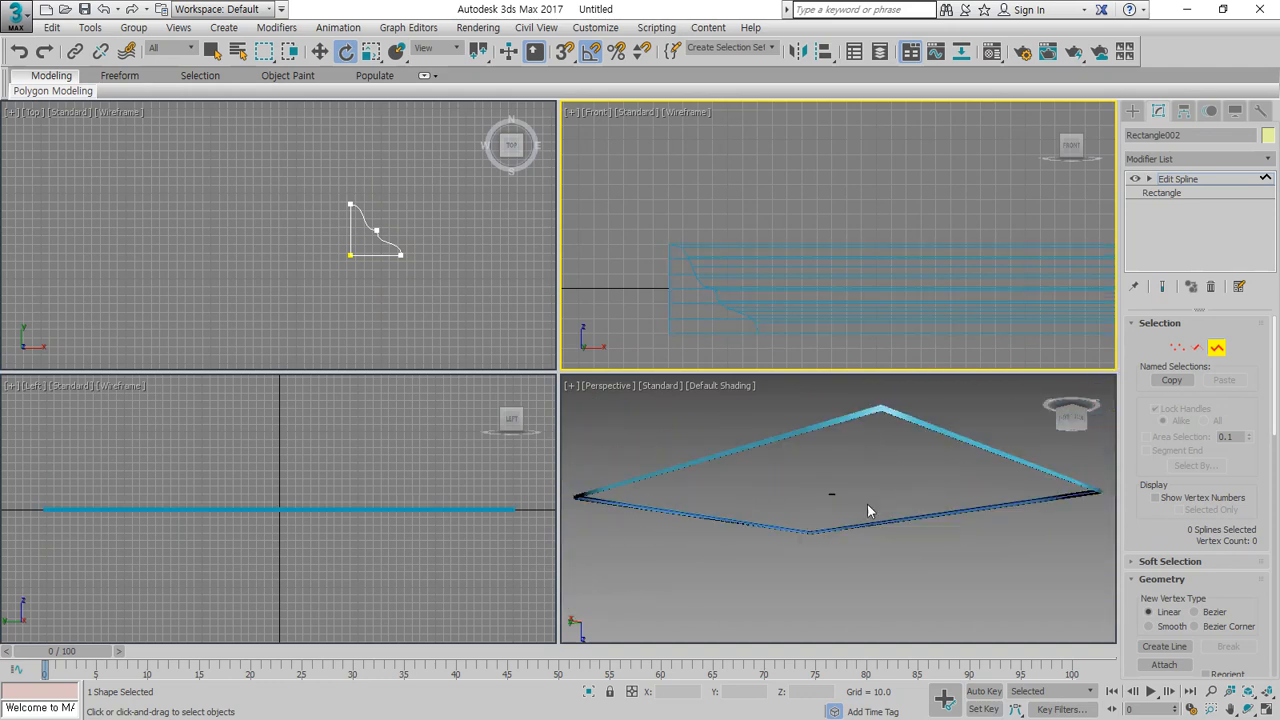
pyautogui.click(1248, 709)
pyautogui.moveTo(835, 500)
pyautogui.mouseDown()
pyautogui.moveTo(822, 506)
pyautogui.moveTo(751, 429)
pyautogui.moveTo(766, 537)
pyautogui.moveTo(880, 517)
pyautogui.moveTo(853, 518)
pyautogui.mouseUp()
pyautogui.press('e')
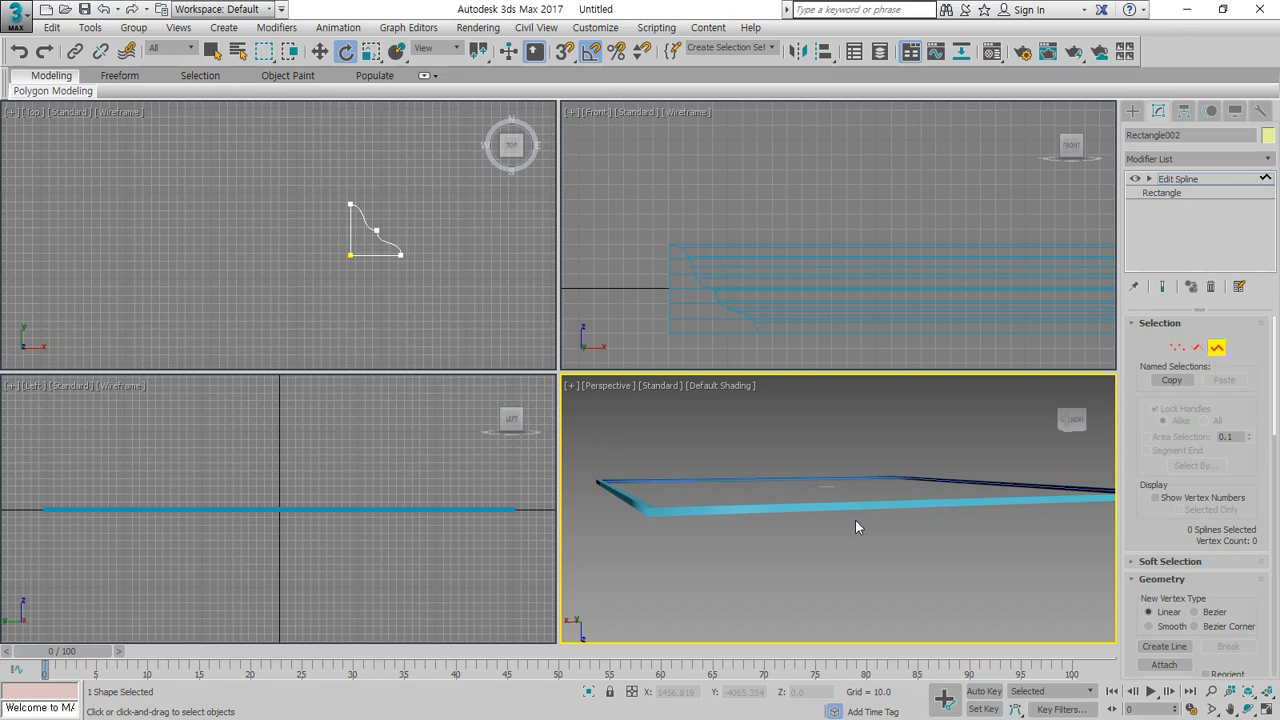
# Leave spline editing and move the lofted frame along X in the Top view so it is offset from its path rectangle.
pyautogui.scroll(-10, 140, 175)
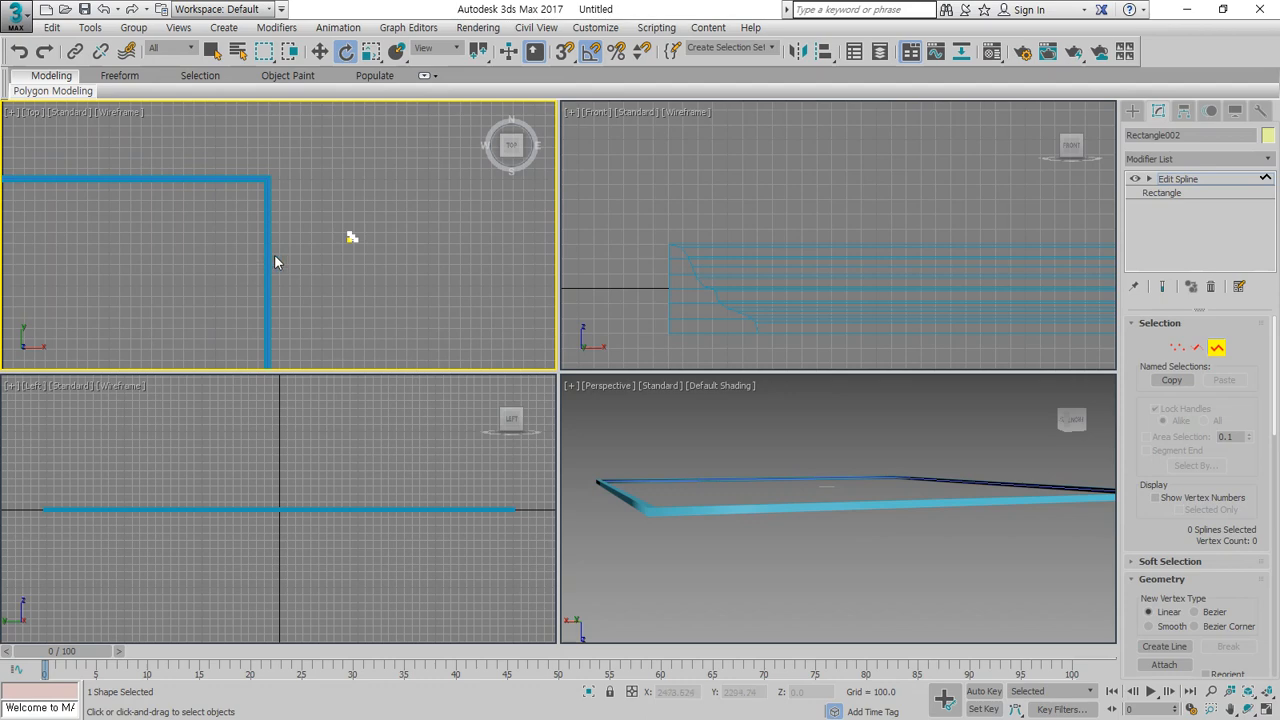
pyautogui.rightClick(305, 256)
pyautogui.click(1217, 350)
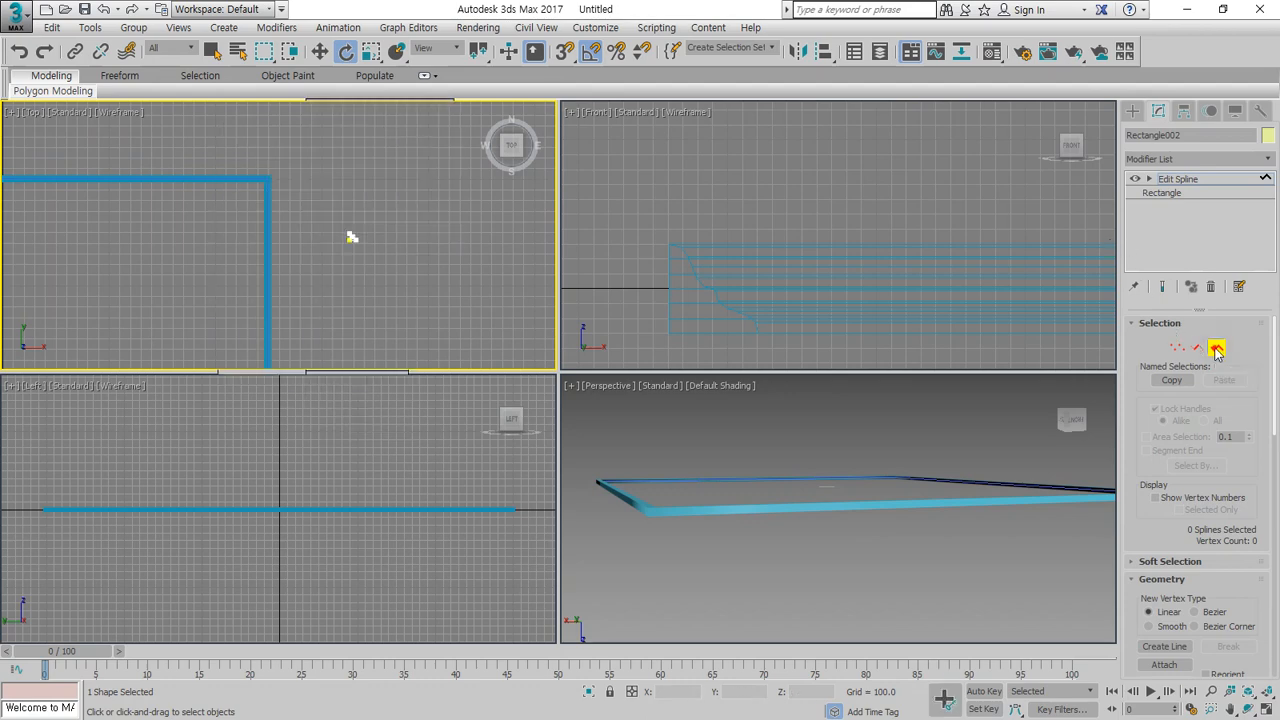
pyautogui.click(295, 290)
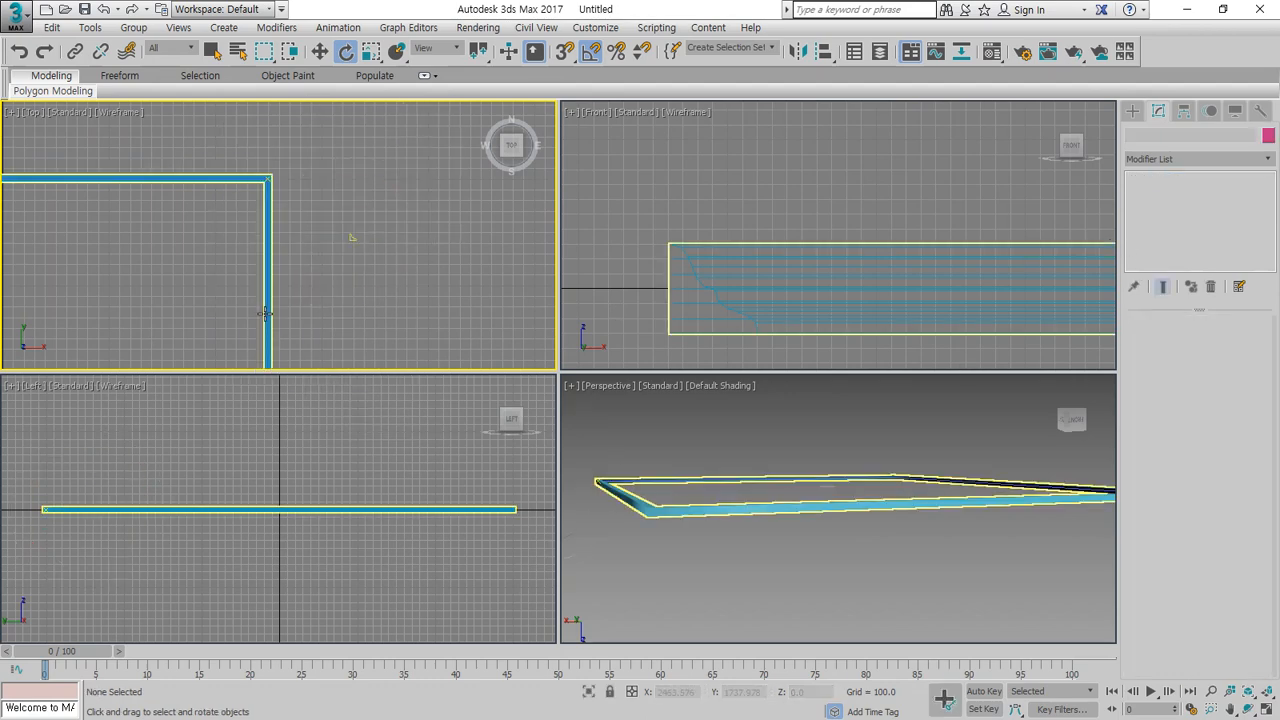
pyautogui.click(269, 281)
pyautogui.press('w')
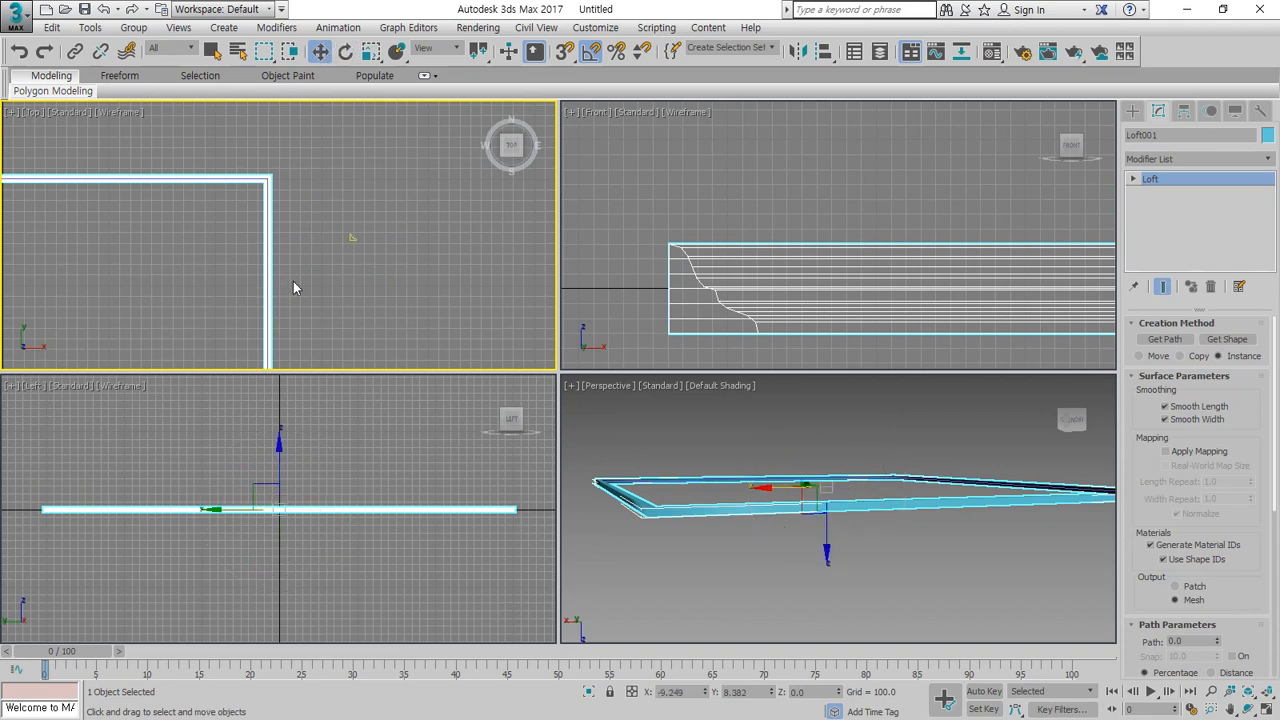
pyautogui.scroll(-4, 275, 275)
pyautogui.moveTo(269, 271); pyautogui.dragTo(324, 268)
# Set the path rectangle's length to 600 and width to 500 at the Rectangle level of its modifier stack, and deselect it.
pyautogui.click(273, 271)
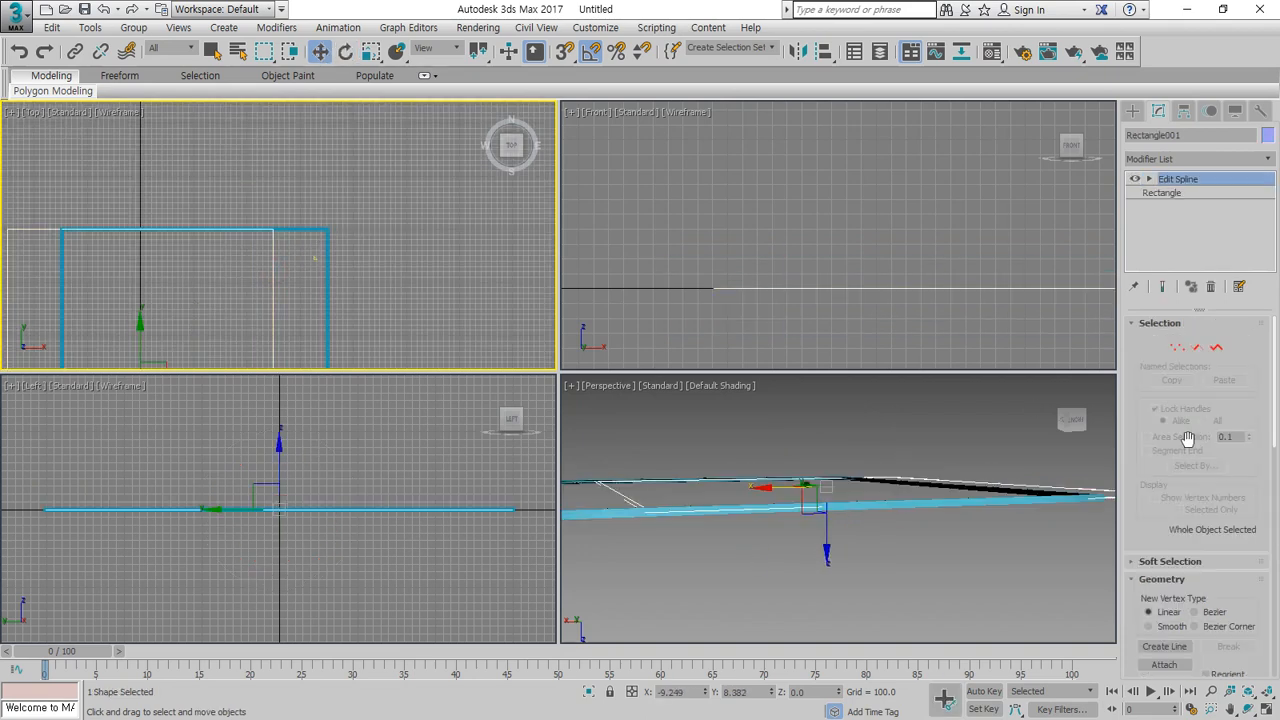
pyautogui.click(1180, 195)
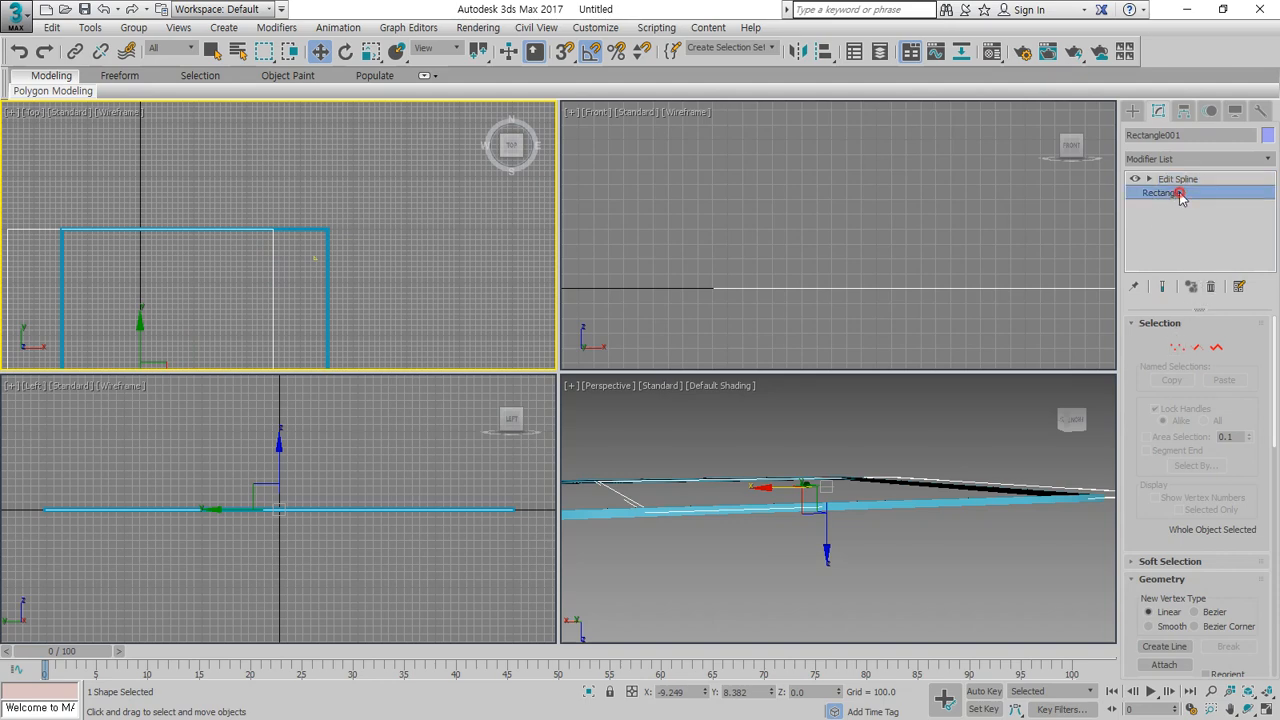
pyautogui.click(709, 415)
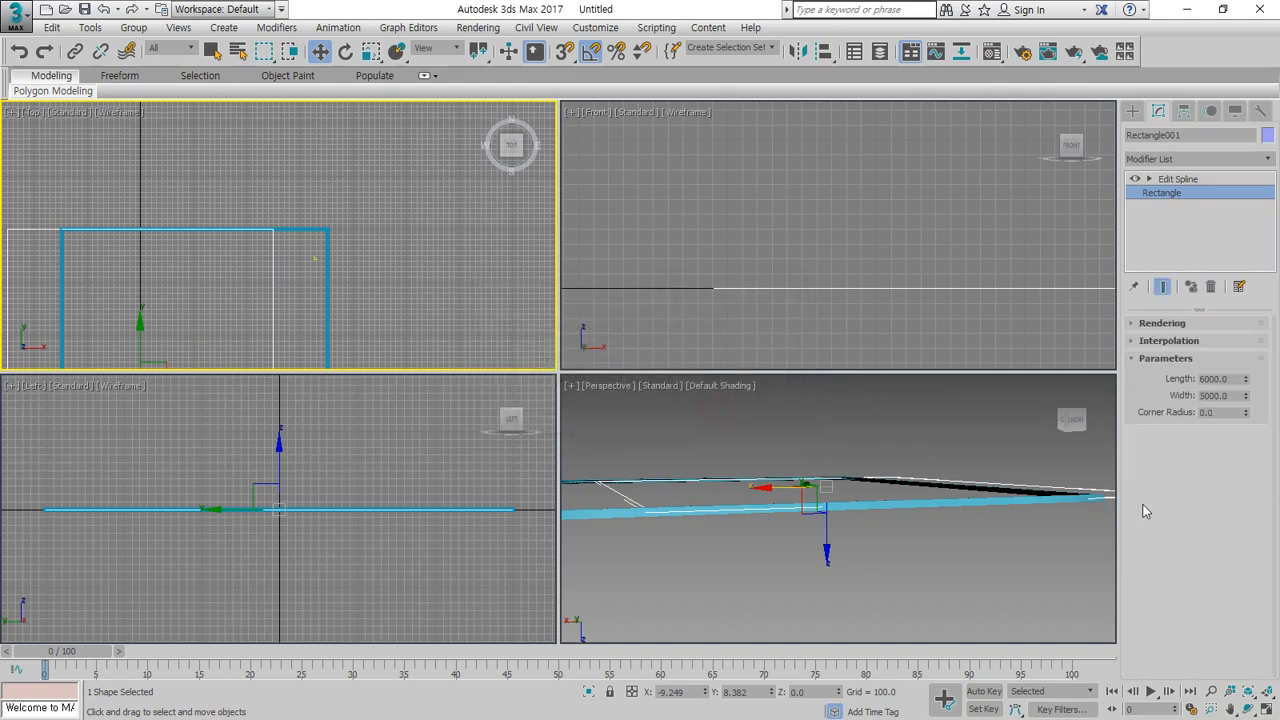
pyautogui.doubleClick(1213, 379)
pyautogui.write('500')
pyautogui.press('Return')
pyautogui.press('Tab')
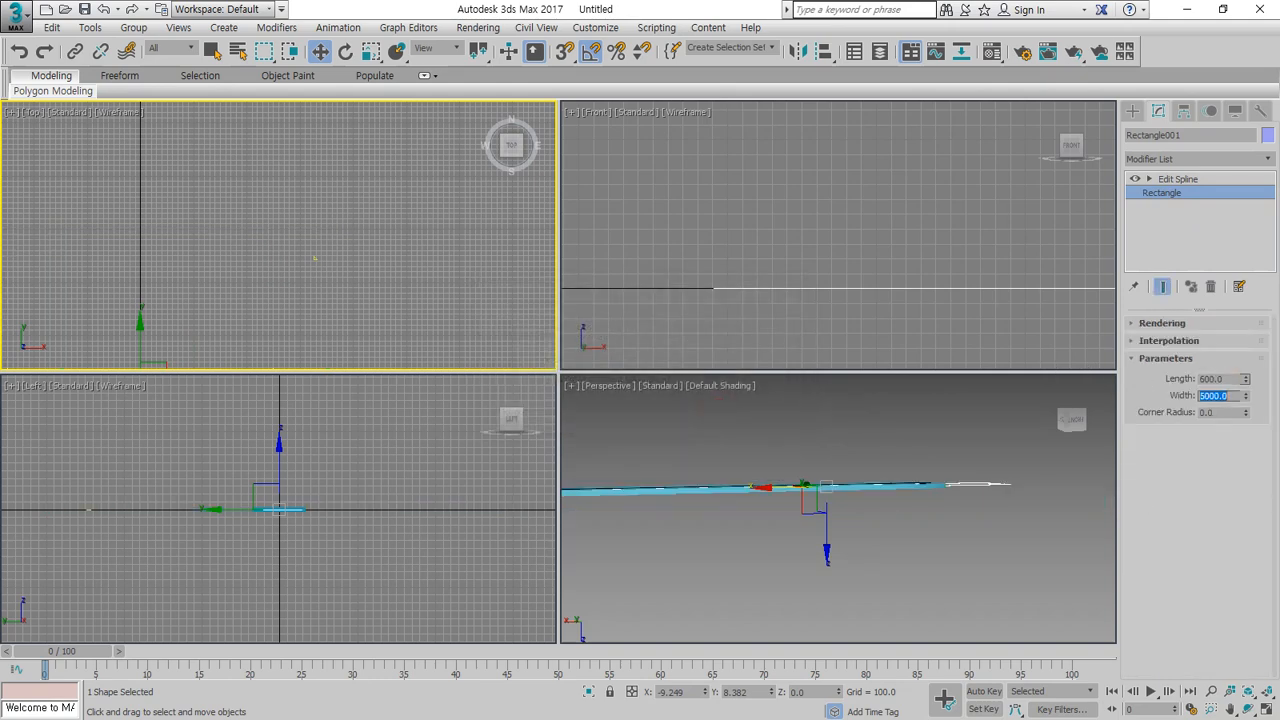
pyautogui.press('Return')
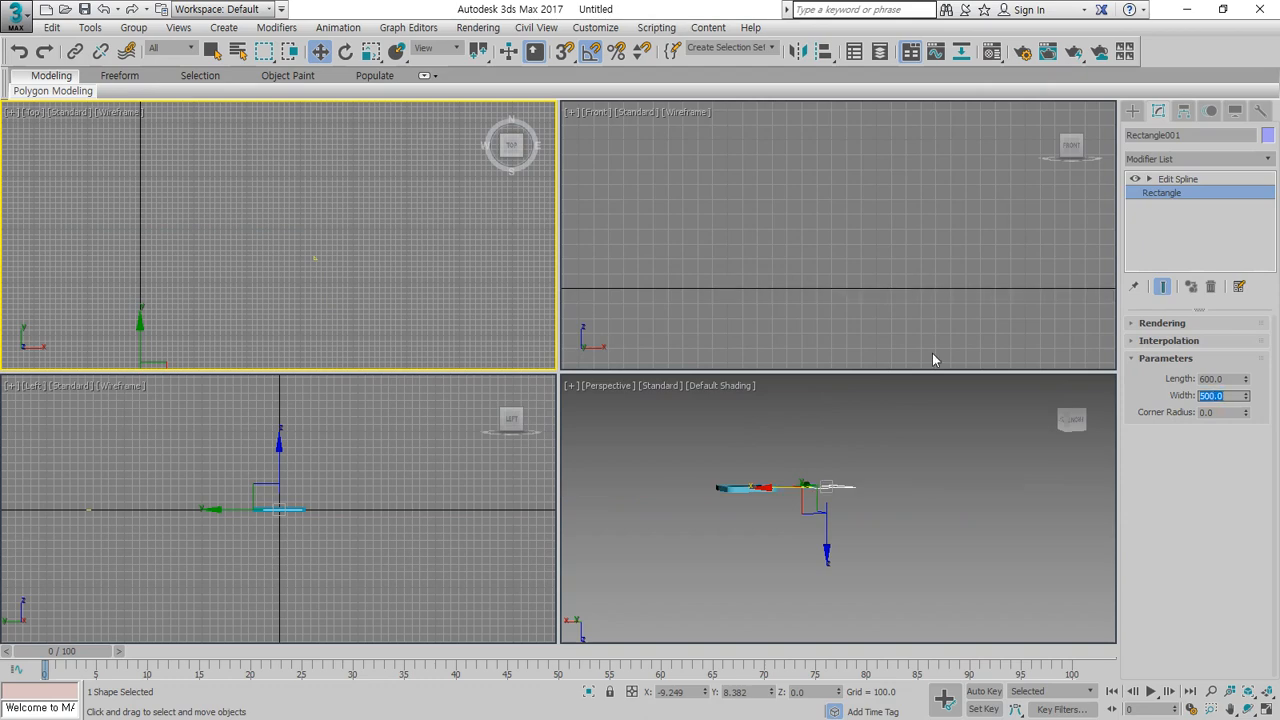
pyautogui.click(920, 507)
# Move the small moulding profile in the Top view into the gap between the path rectangle and the lofted frame.
pyautogui.click(1265, 691)
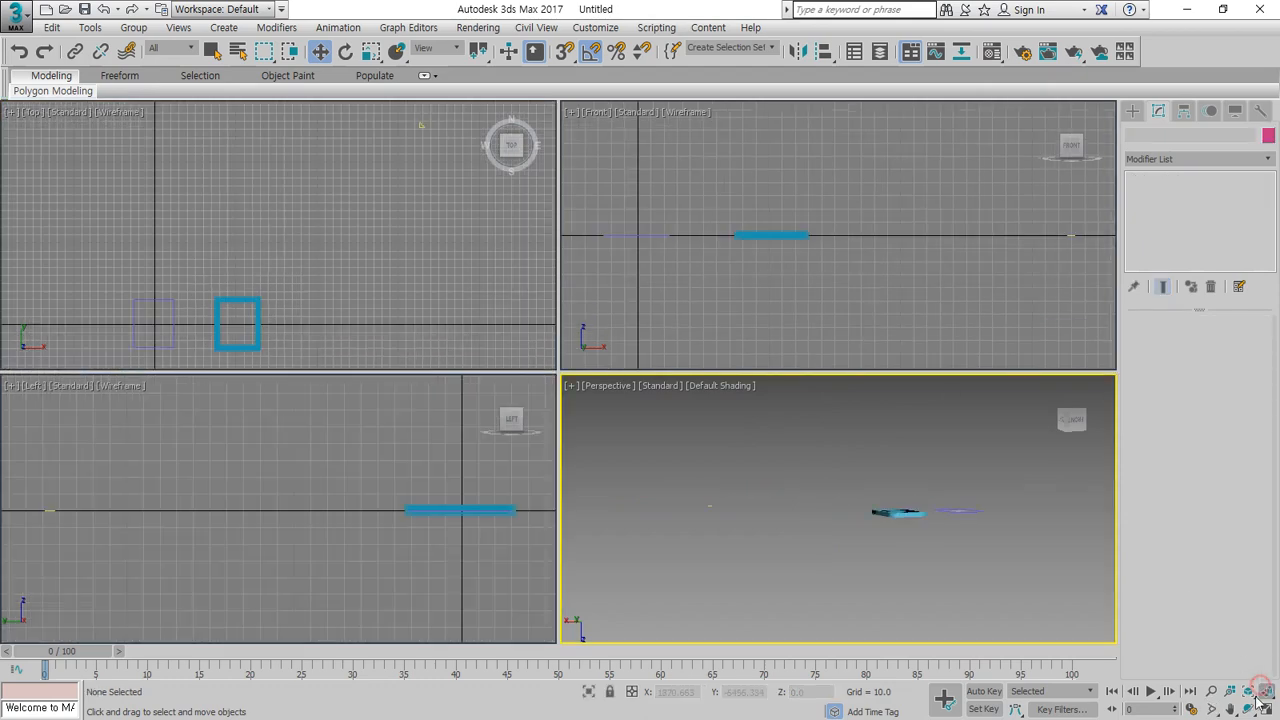
pyautogui.click(1248, 709)
pyautogui.rightClick(899, 515)
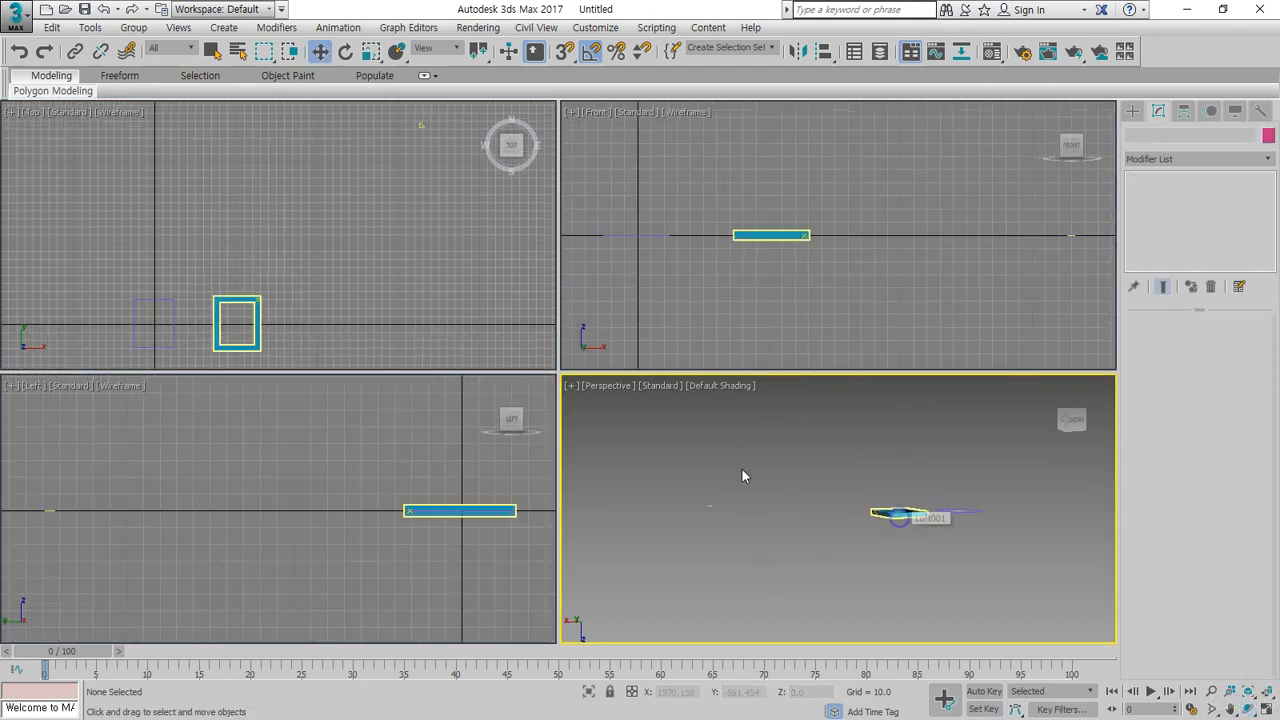
pyautogui.click(421, 125)
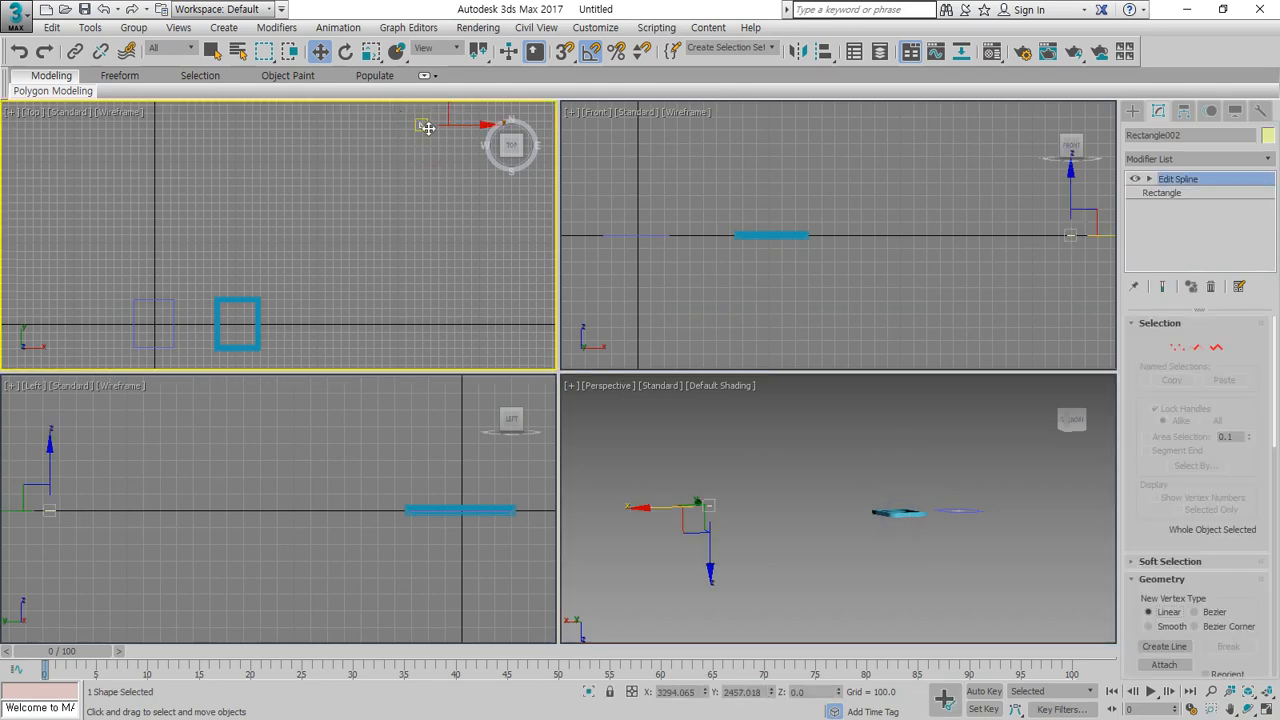
pyautogui.moveTo(443, 120); pyautogui.dragTo(195, 302)
# Fit the path, profile and loft in all views, examine the frame's moulding from several angles in Perspective, and select the loft.
pyautogui.click(352, 338)
pyautogui.moveTo(274, 192); pyautogui.dragTo(29, 409)
pyautogui.click(1267, 690)
pyautogui.click(1248, 708)
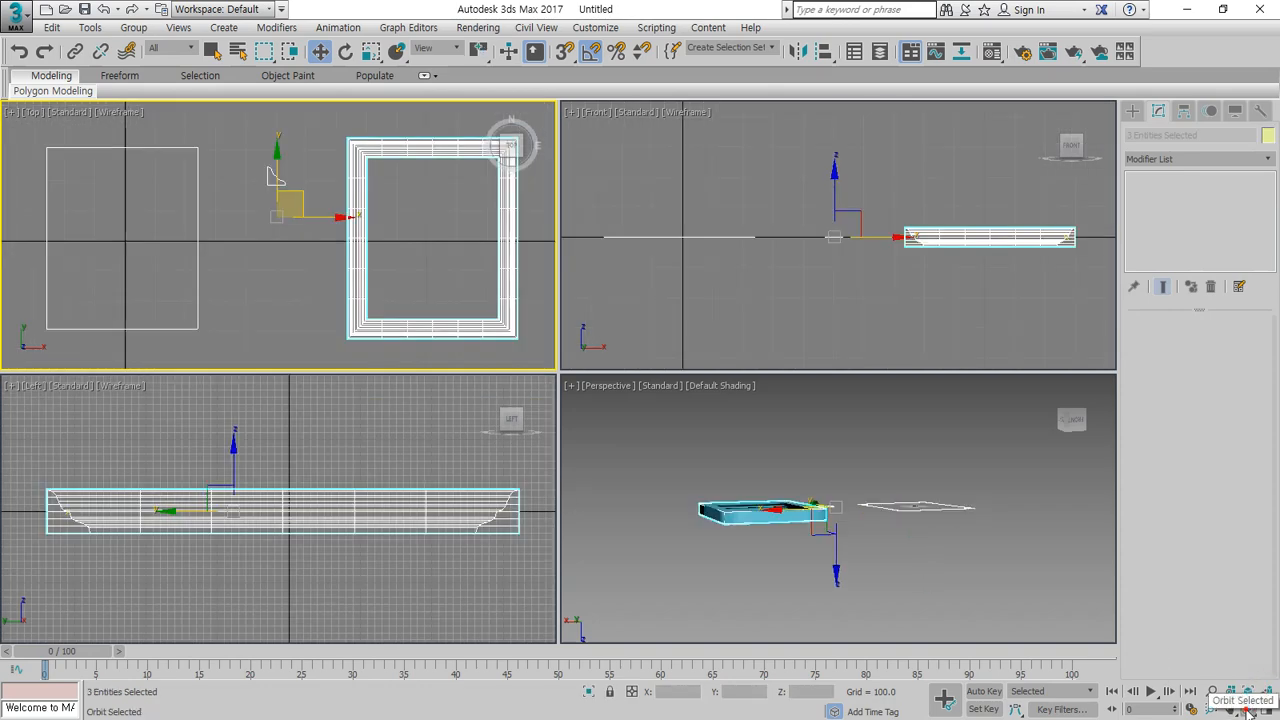
pyautogui.moveTo(756, 522); pyautogui.dragTo(750, 398)
pyautogui.scroll(5, 780, 405)
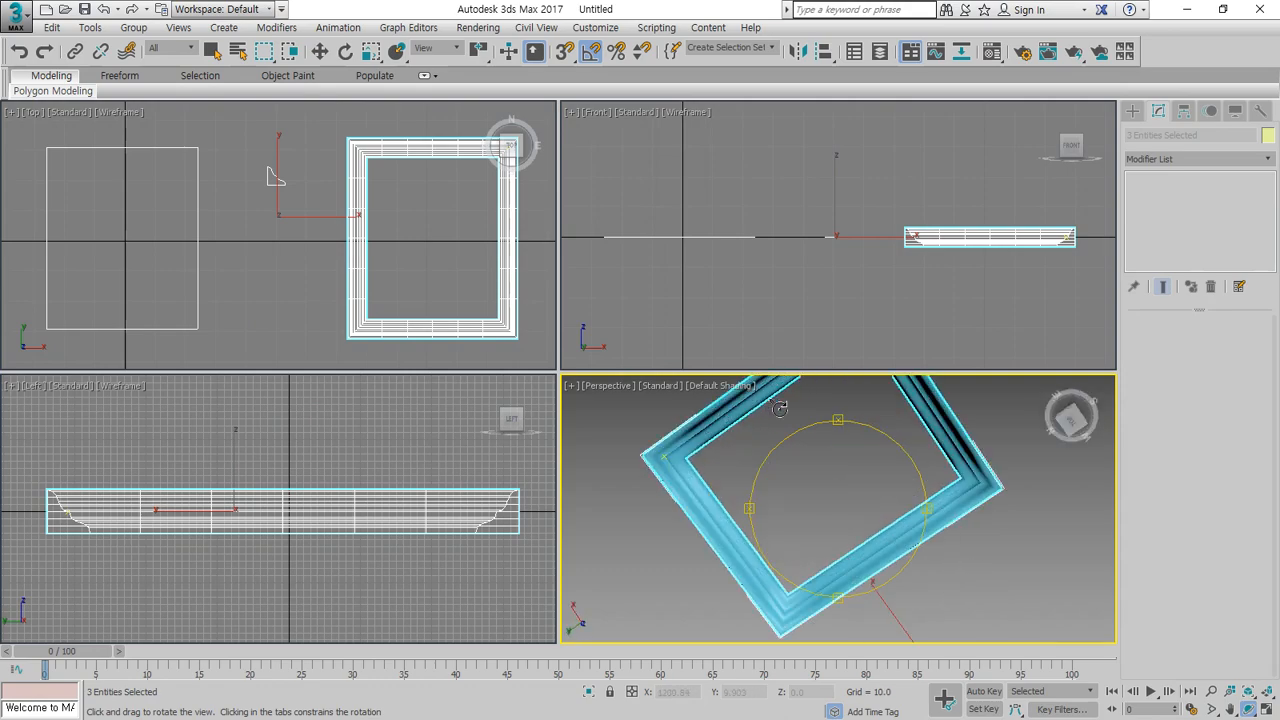
pyautogui.moveTo(814, 491)
pyautogui.mouseDown()
pyautogui.moveTo(812, 503)
pyautogui.moveTo(811, 468)
pyautogui.mouseUp()
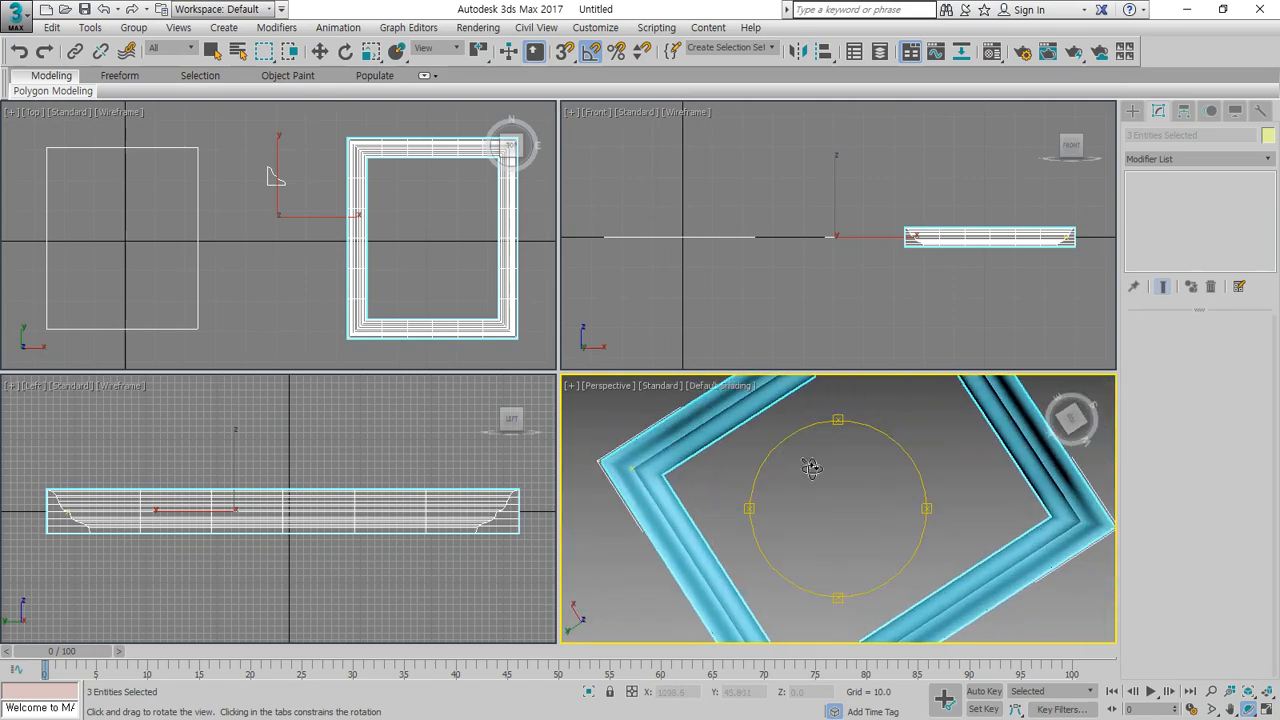
pyautogui.moveTo(849, 451); pyautogui.dragTo(814, 523, button='middle')
pyautogui.scroll(-3, 815, 524)
pyautogui.rightClick(829, 506)
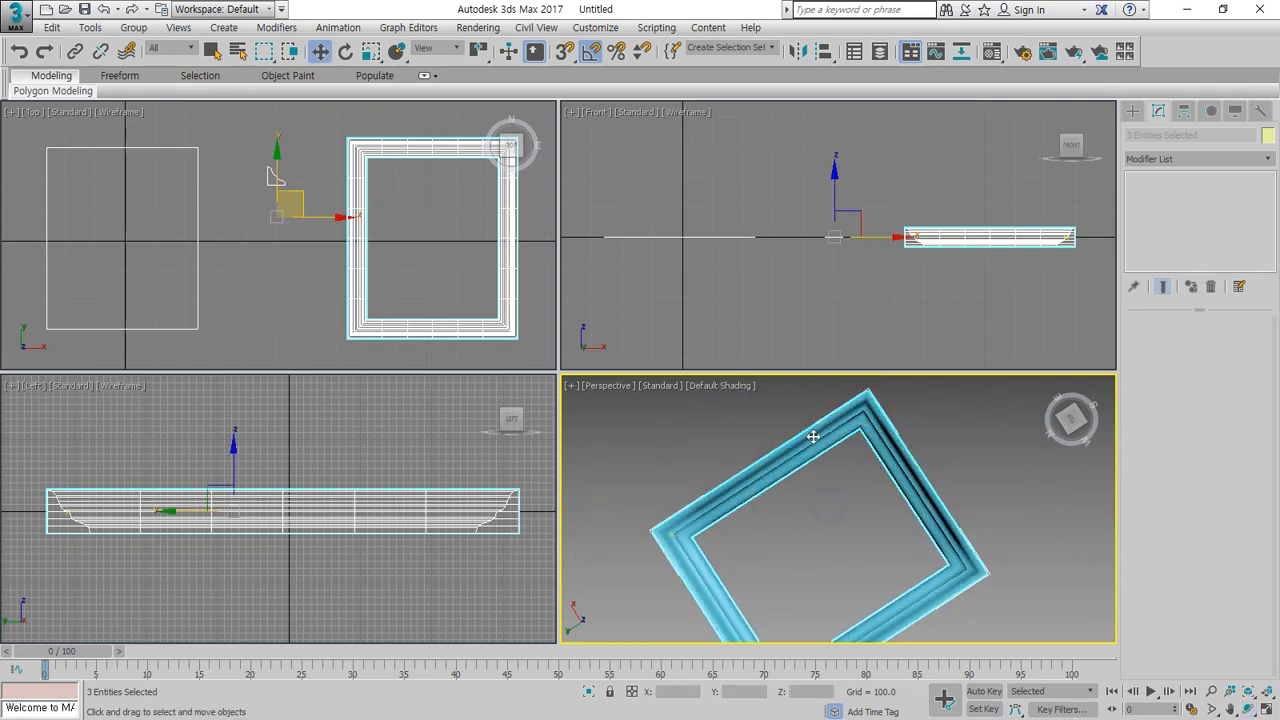
pyautogui.click(818, 441)
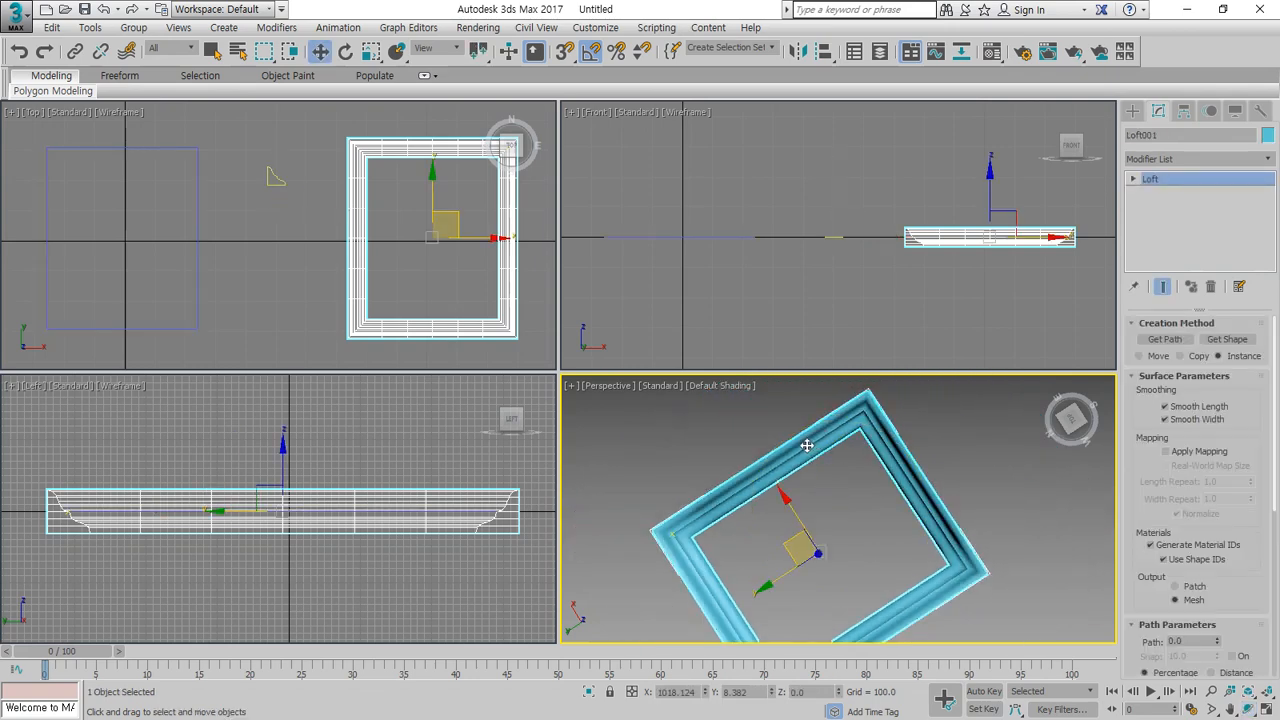